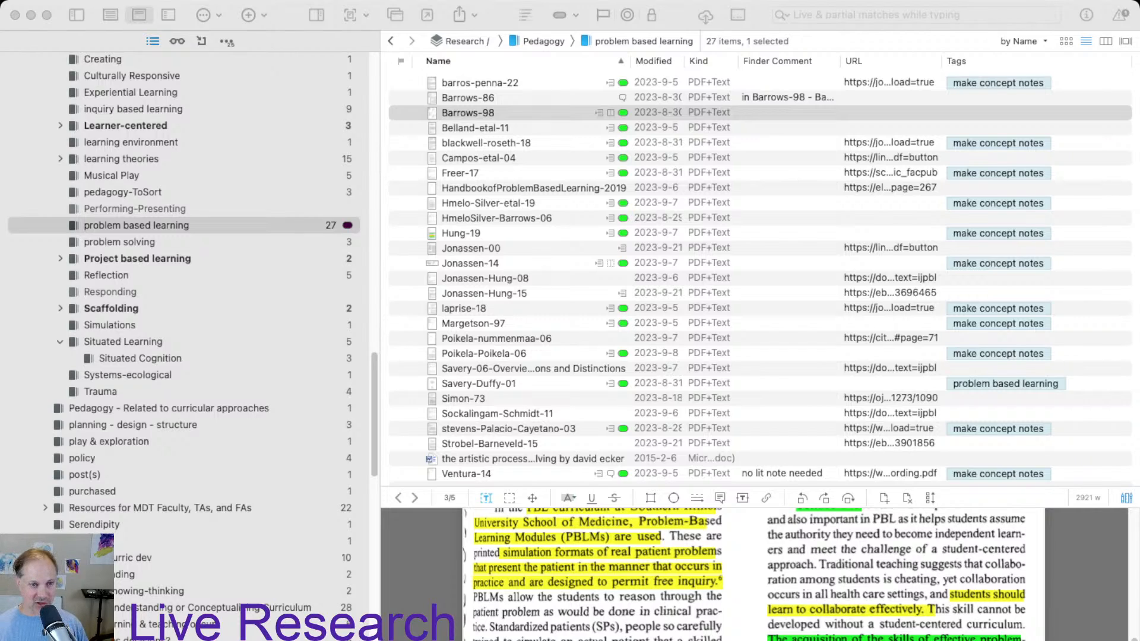
Review the highlighted passages of the Barrows-98 article in the problem based learning group.
{"action": "key", "text": "super+Tab"}
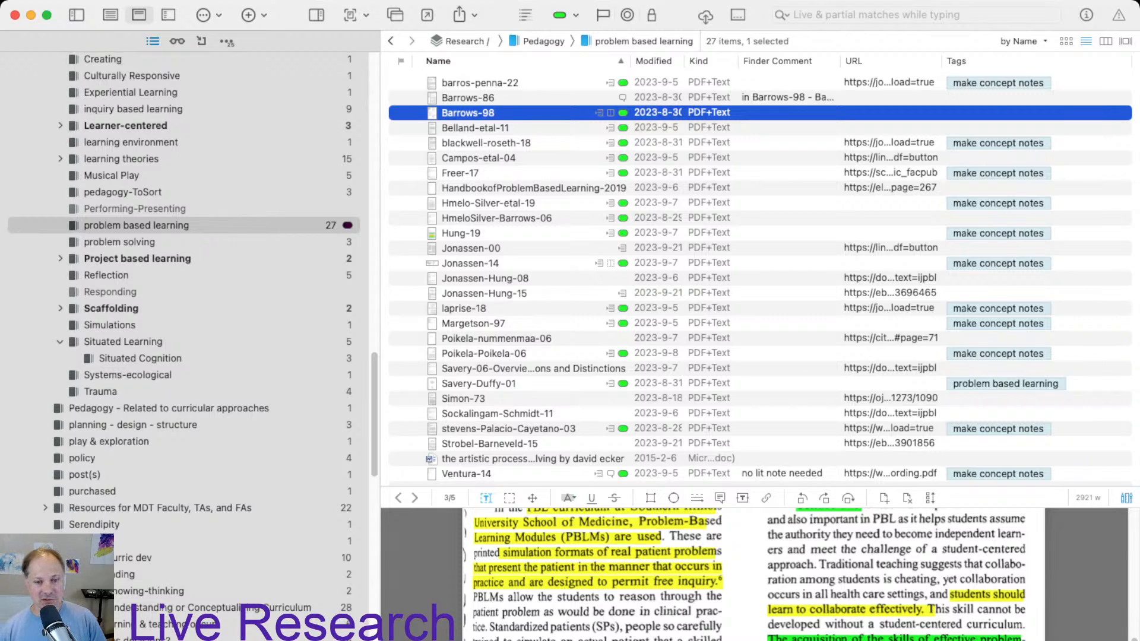
{"action": "scroll", "coordinate": [754, 573], "scroll_direction": "up", "scroll_amount": 10}
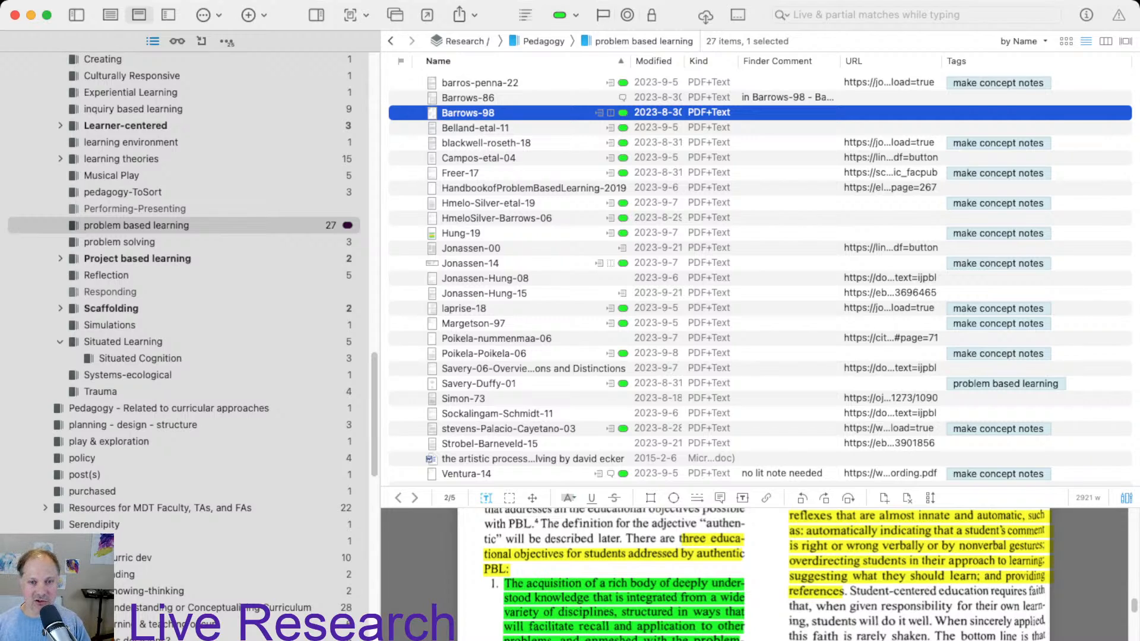
{"action": "left_click", "coordinate": [496, 218]}
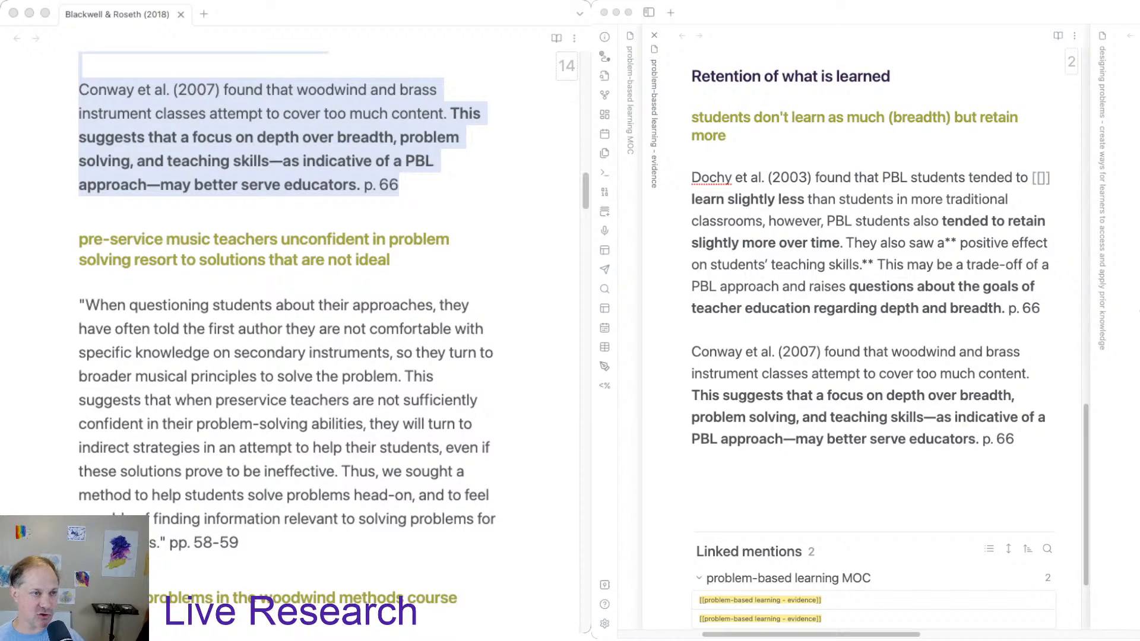
Switch to Obsidian and read the Blackwell & Roseth (2018) reference note's properties and its key ideas on ill-structured problems and PBL benefits.
{"action": "key", "text": "super+Tab"}
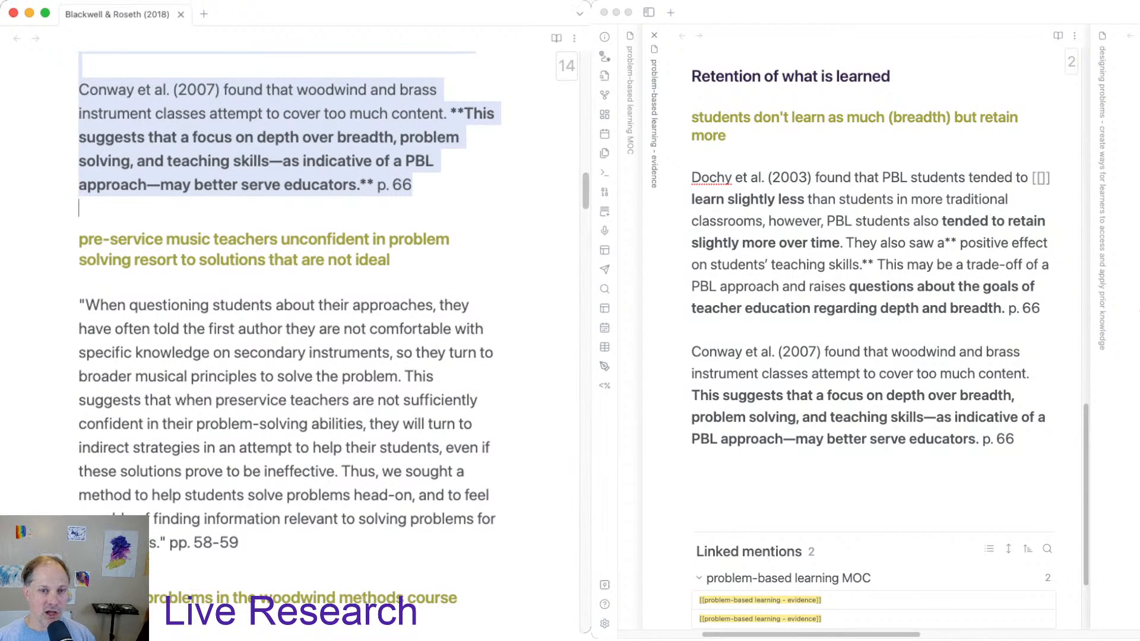
{"action": "scroll", "coordinate": [291, 333], "scroll_direction": "up", "scroll_amount": 10}
{"action": "scroll", "coordinate": [291, 333], "scroll_direction": "up", "scroll_amount": 15}
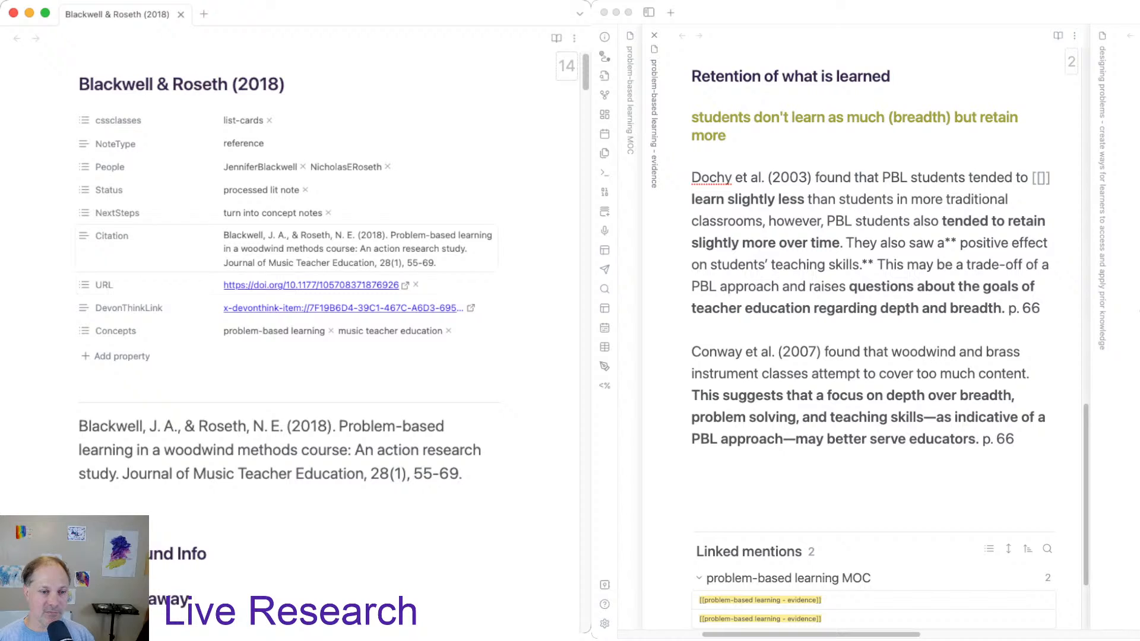
{"action": "scroll", "coordinate": [291, 333], "scroll_direction": "down", "scroll_amount": 13}
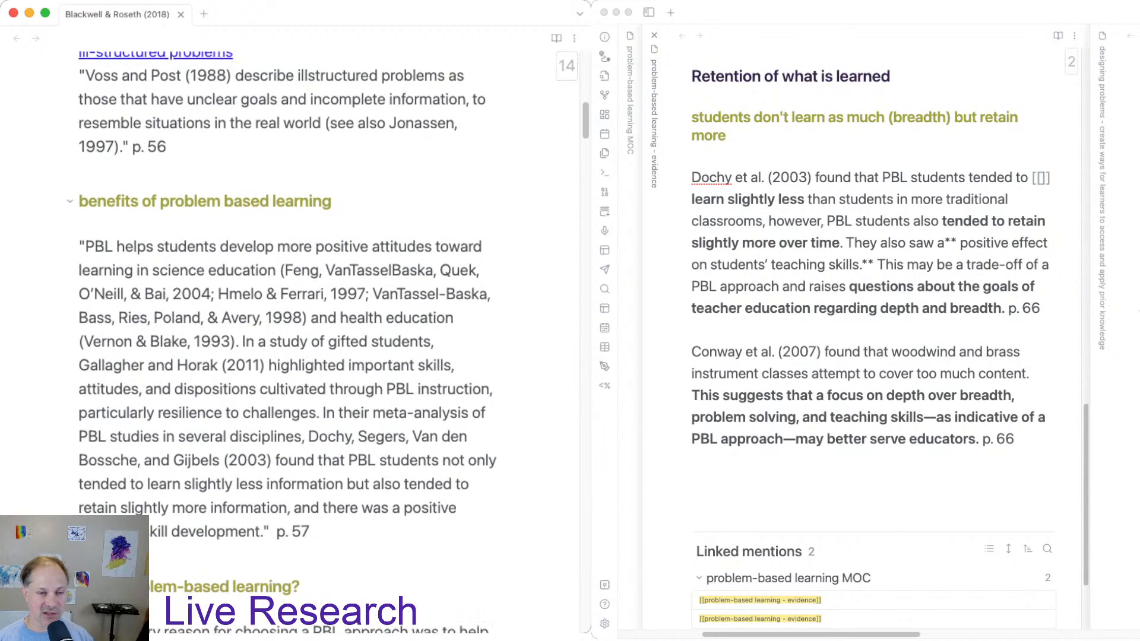
{"action": "scroll", "coordinate": [291, 332], "scroll_direction": "down", "scroll_amount": 3}
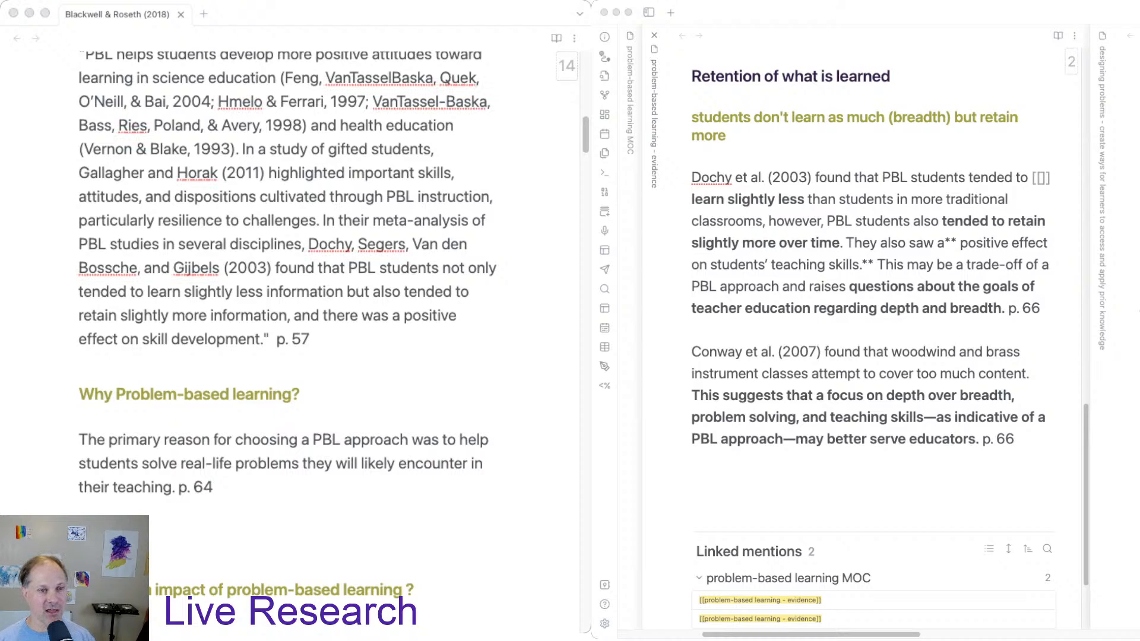
{"action": "scroll", "coordinate": [291, 333], "scroll_direction": "up", "scroll_amount": 7}
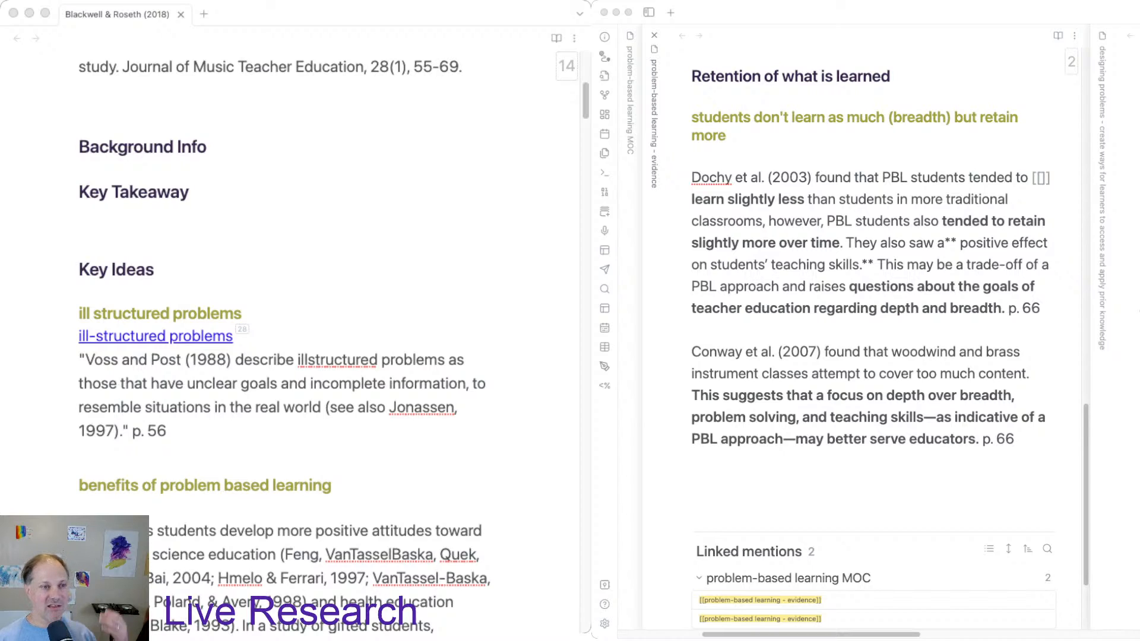
{"action": "scroll", "coordinate": [285, 344], "scroll_direction": "down", "scroll_amount": 3}
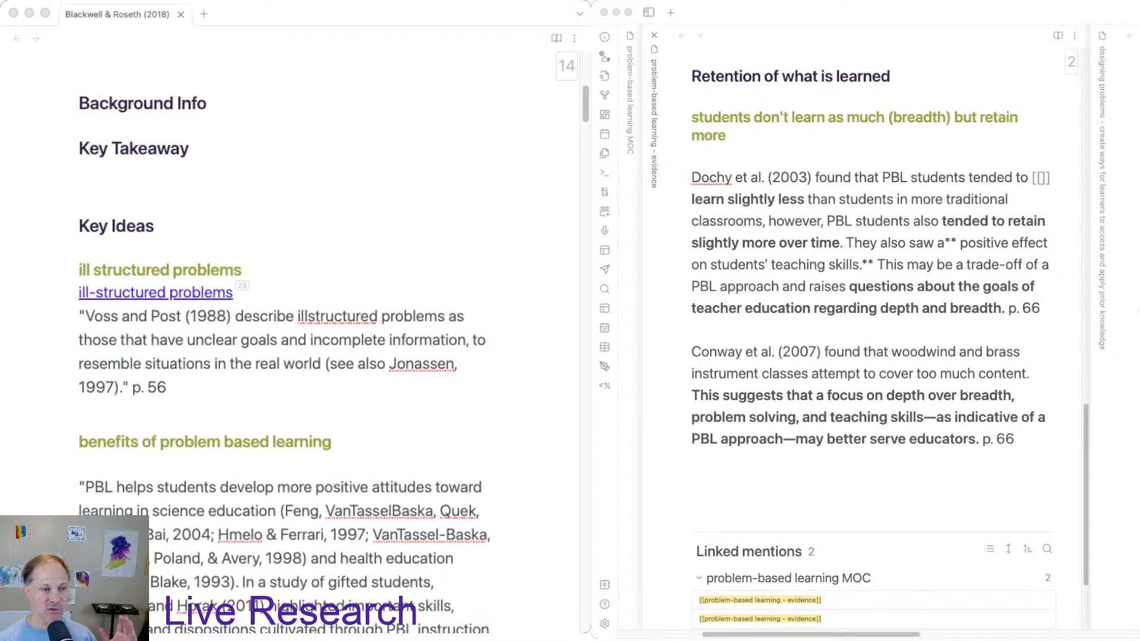
{"action": "scroll", "coordinate": [285, 345], "scroll_direction": "down", "scroll_amount": 1}
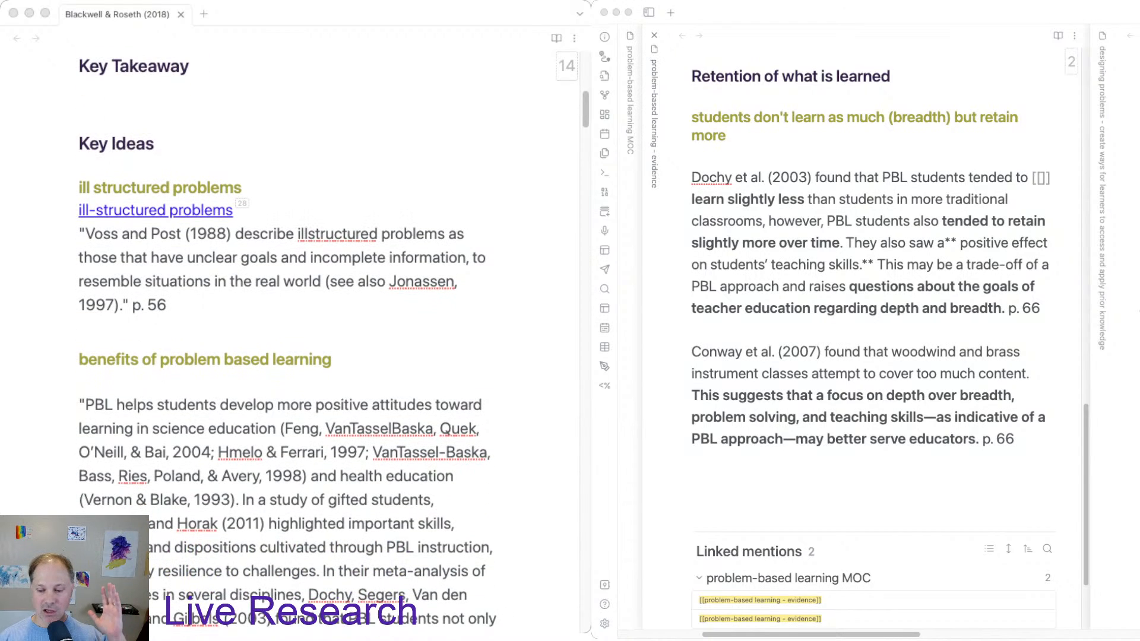
{"action": "scroll", "coordinate": [285, 368], "scroll_direction": "down", "scroll_amount": 3}
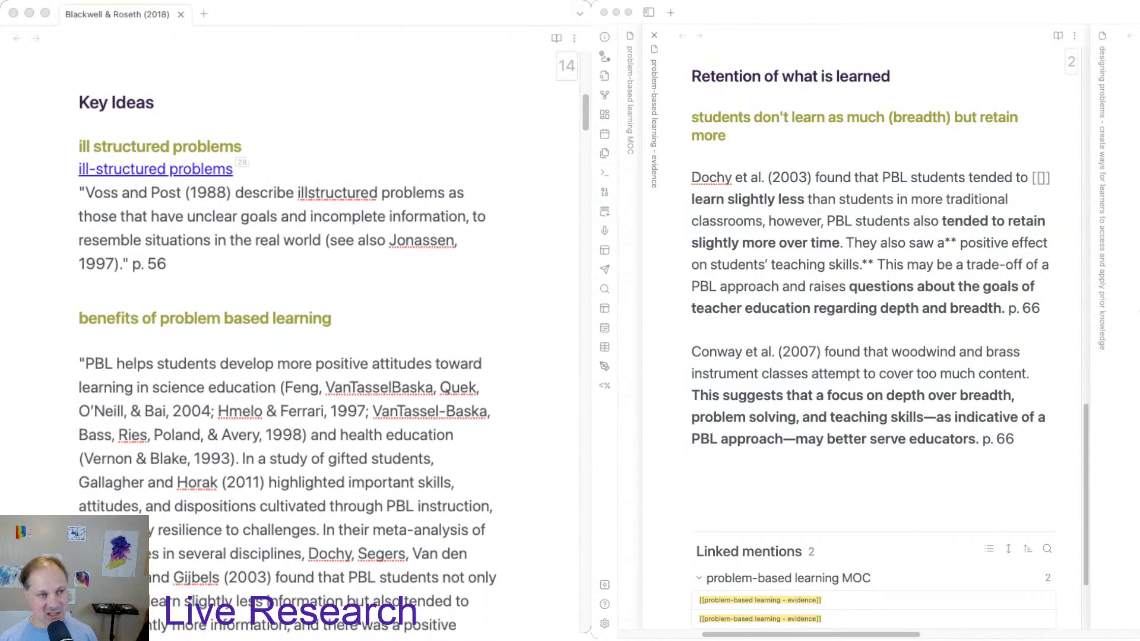
{"action": "scroll", "coordinate": [285, 344], "scroll_direction": "down", "scroll_amount": 1}
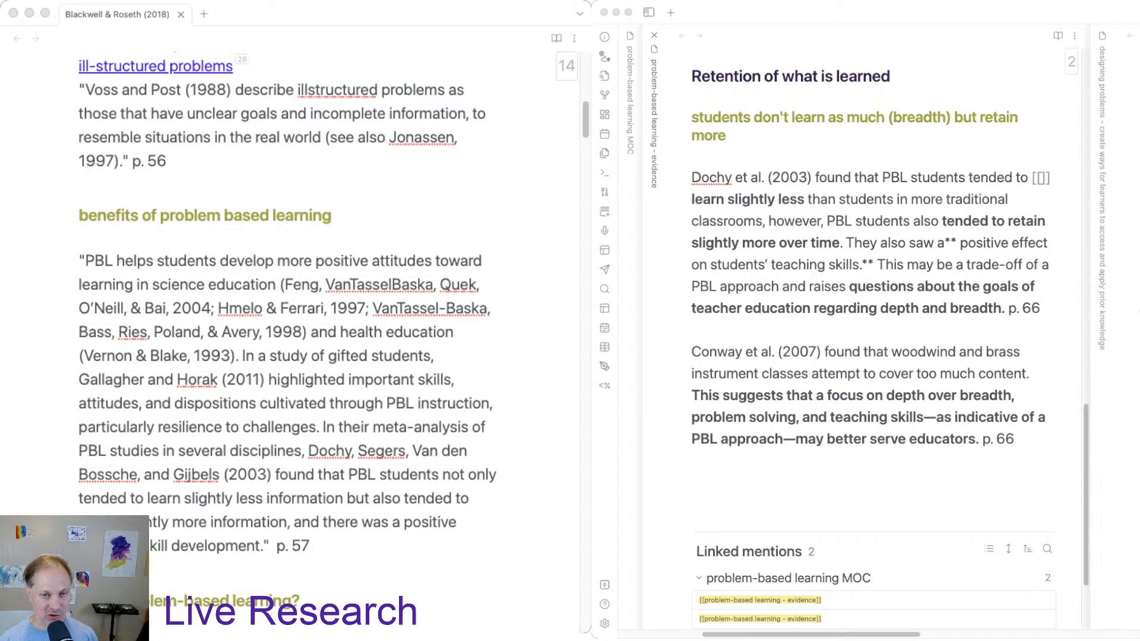
{"action": "scroll", "coordinate": [285, 332], "scroll_direction": "up", "scroll_amount": 10}
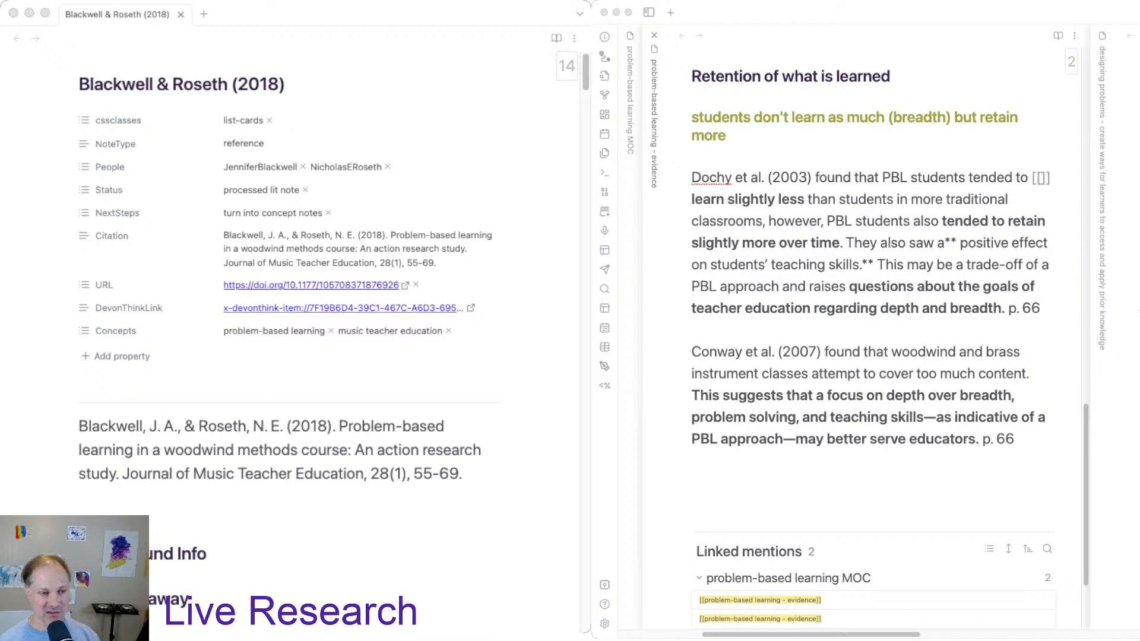
{"action": "scroll", "coordinate": [288, 345], "scroll_direction": "down", "scroll_amount": 15}
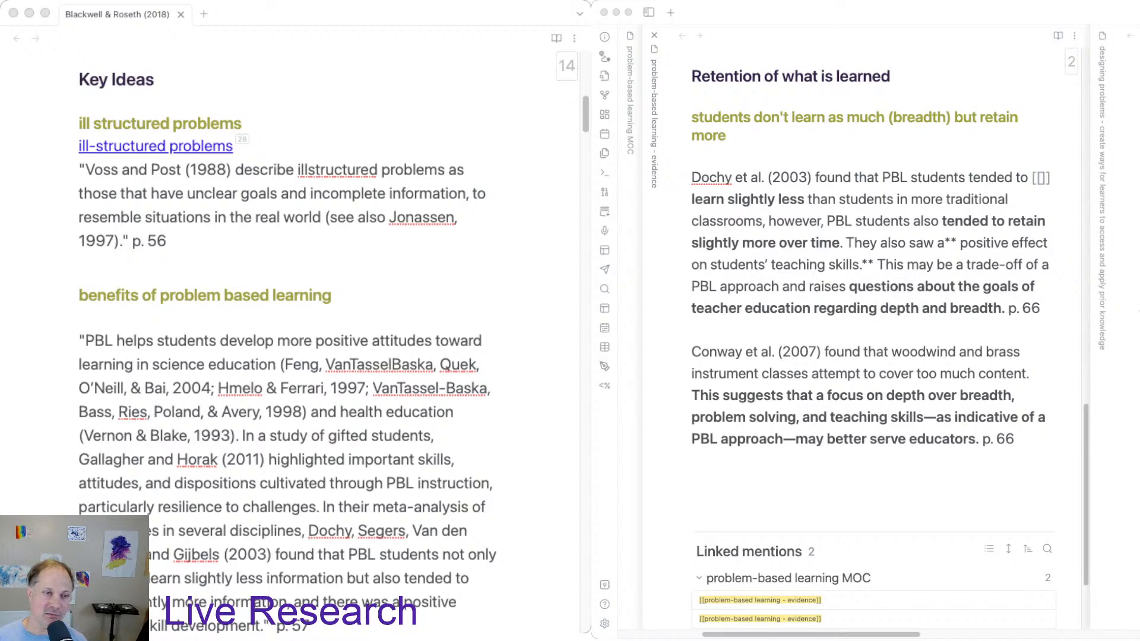
{"action": "scroll", "coordinate": [288, 344], "scroll_direction": "down", "scroll_amount": 4}
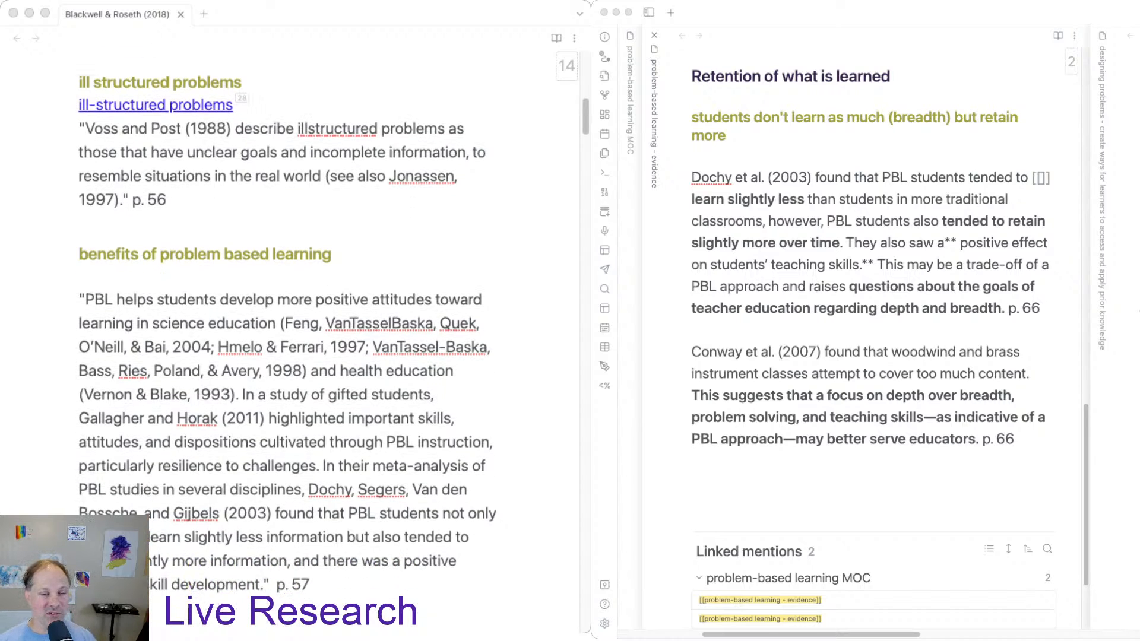
{"action": "scroll", "coordinate": [287, 344], "scroll_direction": "down", "scroll_amount": 1}
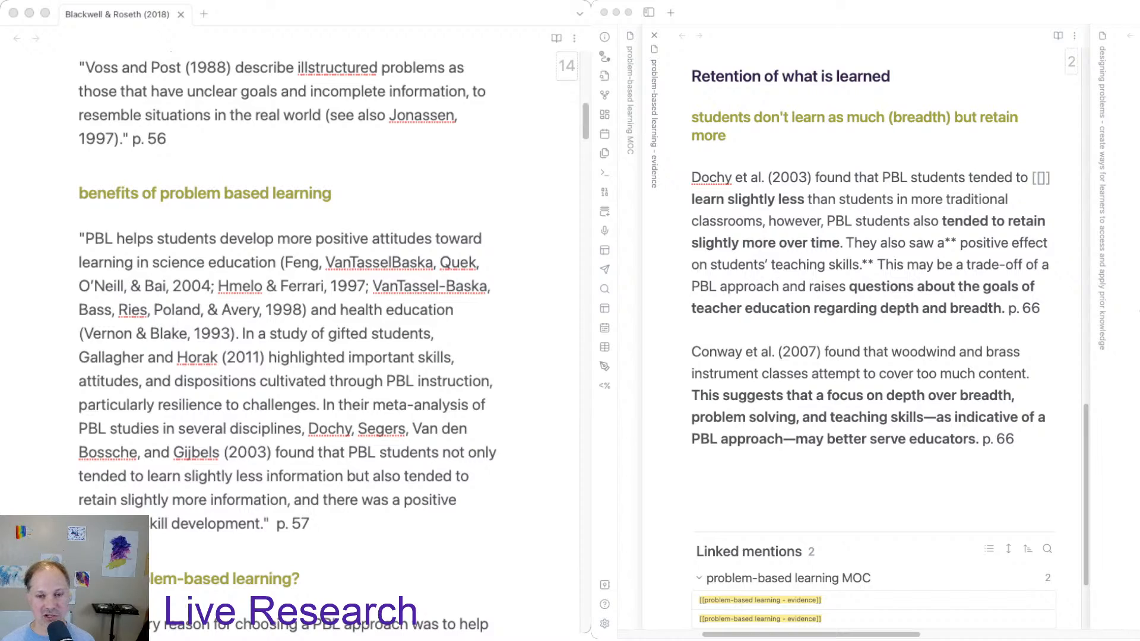
Compare the breadth-versus-retention section of the Blackwell & Roseth (2018) note with the matching section in the problem-based learning - evidence note.
{"action": "key", "text": "super+Tab"}
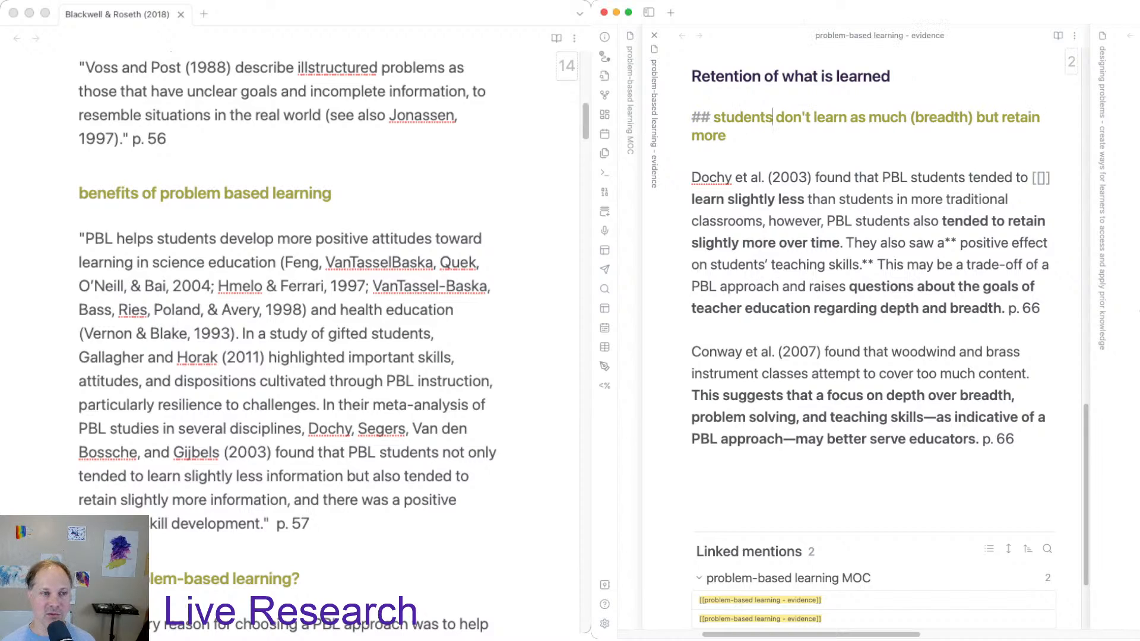
{"action": "key", "text": "super+grave"}
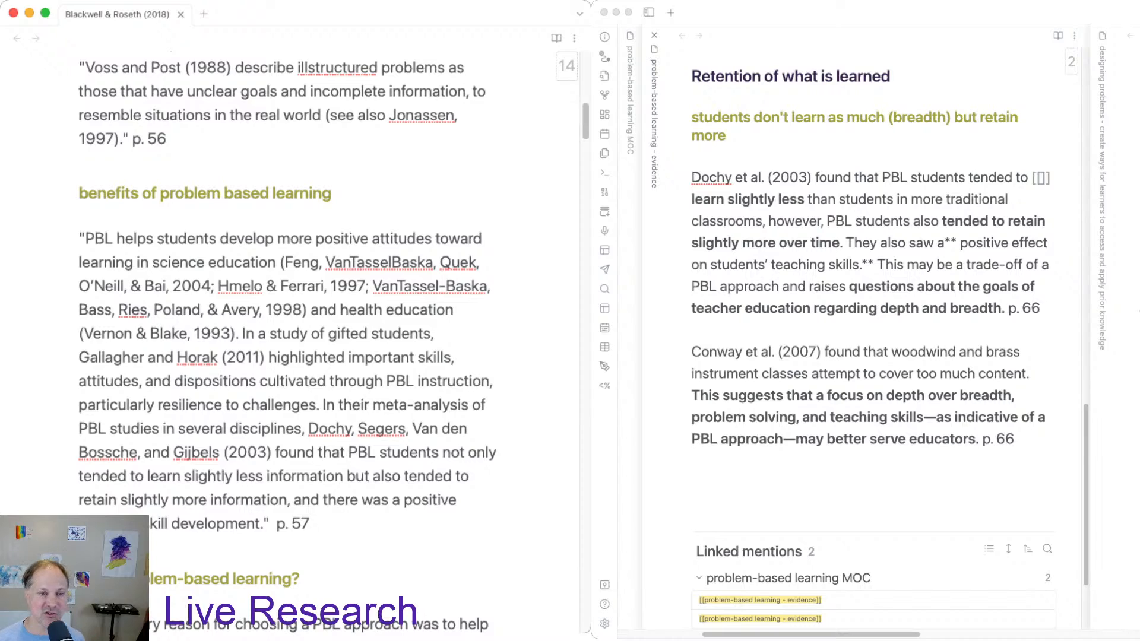
{"action": "key", "text": "super+grave"}
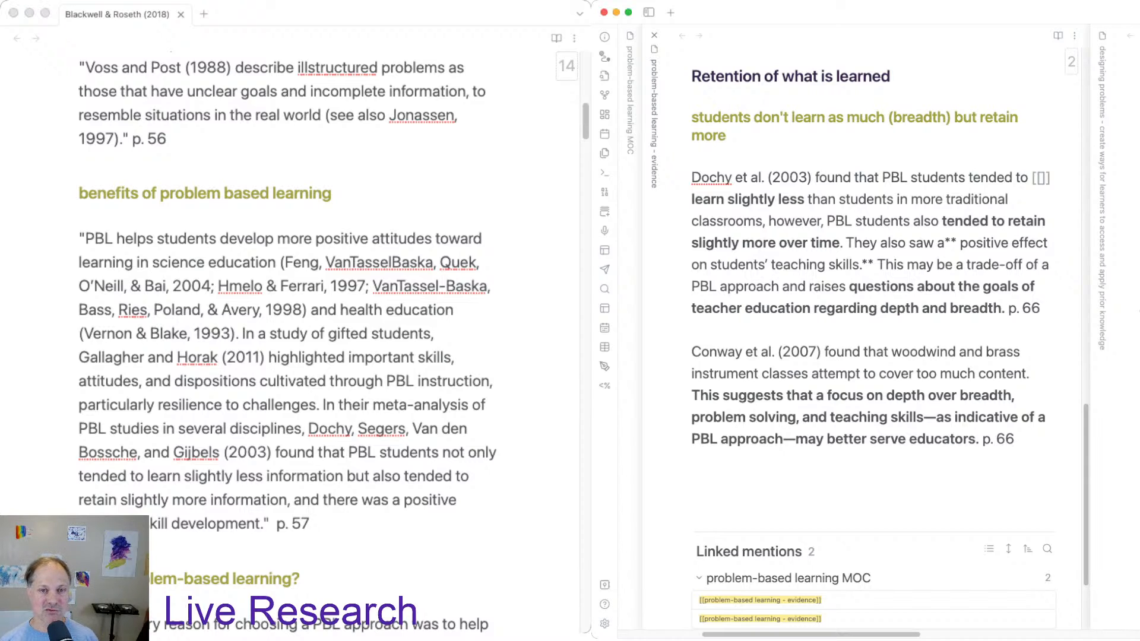
{"action": "left_click", "coordinate": [751, 118]}
{"action": "key", "text": "super+grave"}
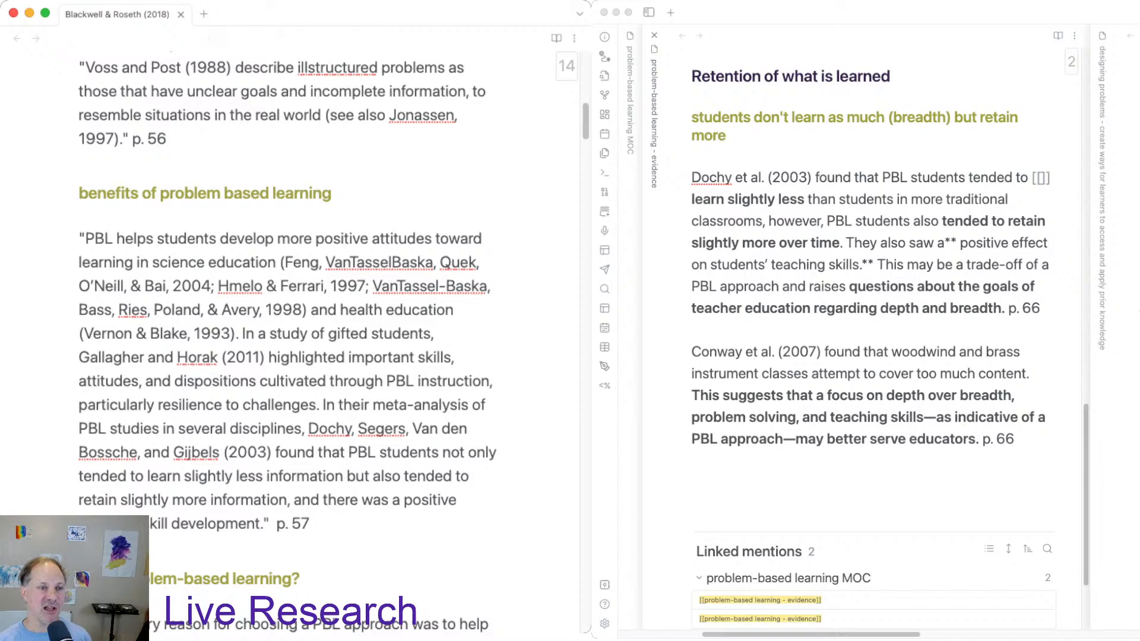
{"action": "scroll", "coordinate": [285, 333], "scroll_direction": "up", "scroll_amount": 5}
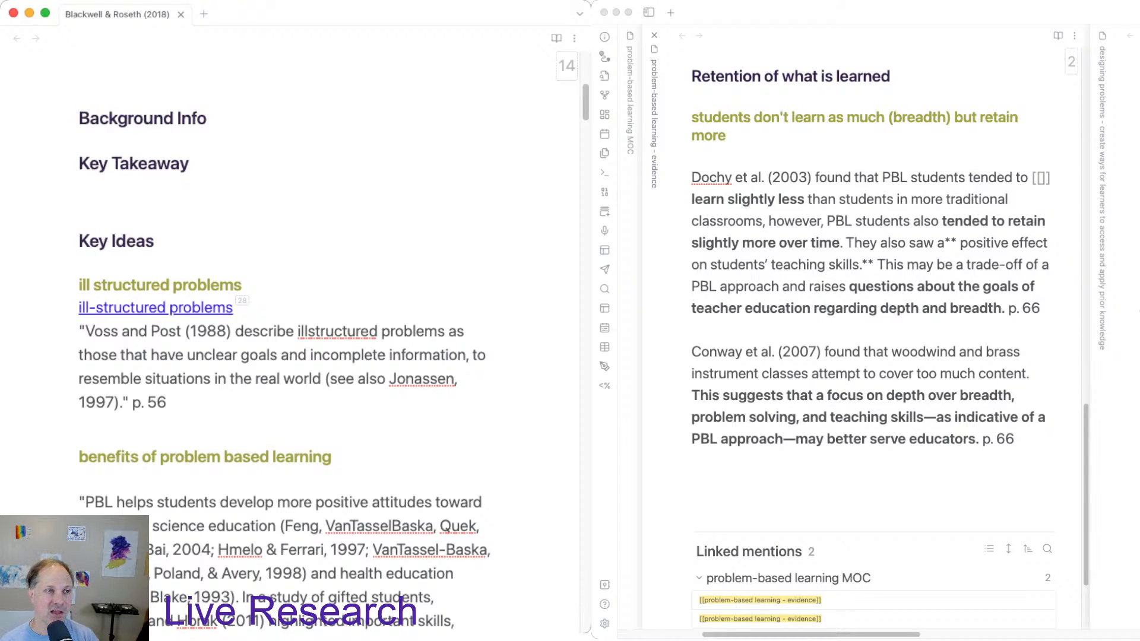
{"action": "scroll", "coordinate": [285, 356], "scroll_direction": "down", "scroll_amount": 10}
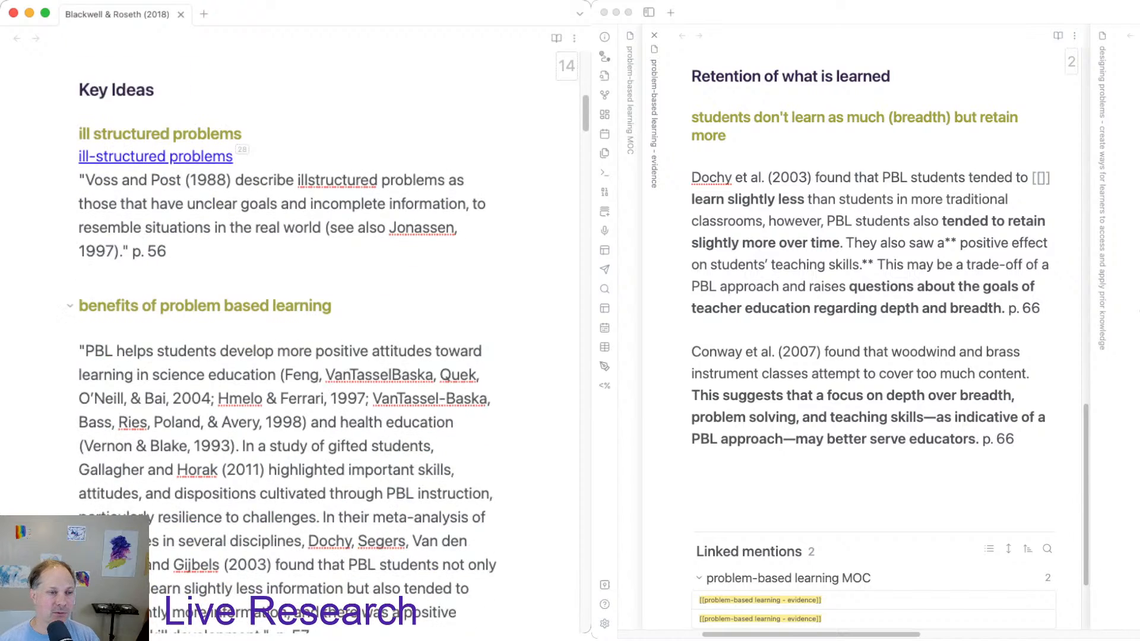
{"action": "scroll", "coordinate": [285, 357], "scroll_direction": "down", "scroll_amount": 10}
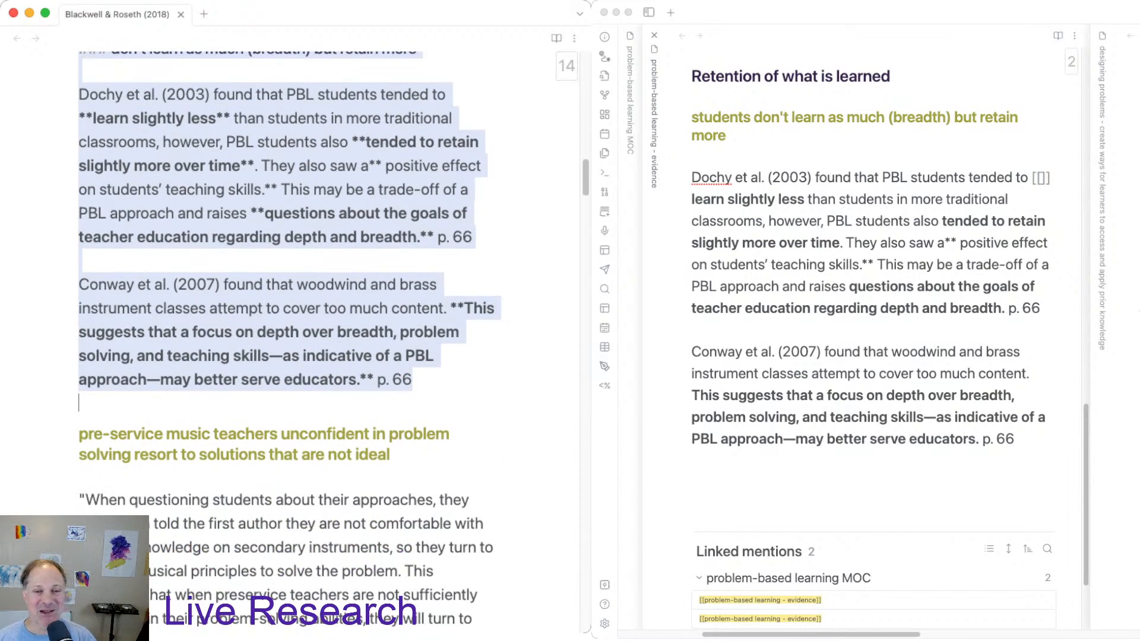
{"action": "scroll", "coordinate": [285, 339], "scroll_direction": "up", "scroll_amount": 2}
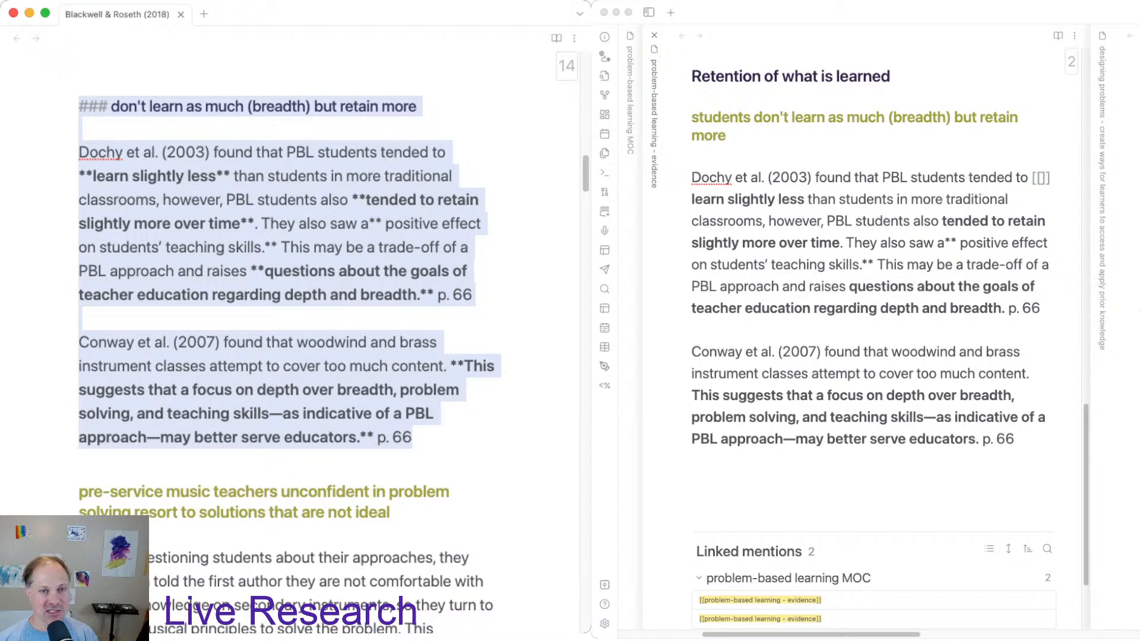
{"action": "left_click", "coordinate": [773, 118]}
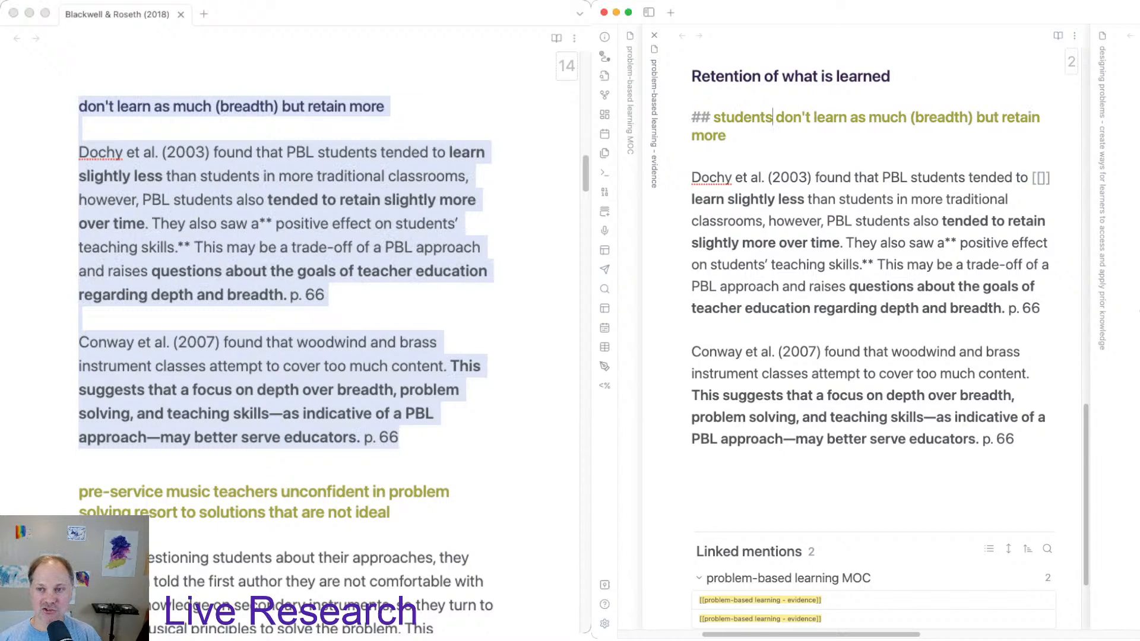
{"action": "key", "text": "super+w"}
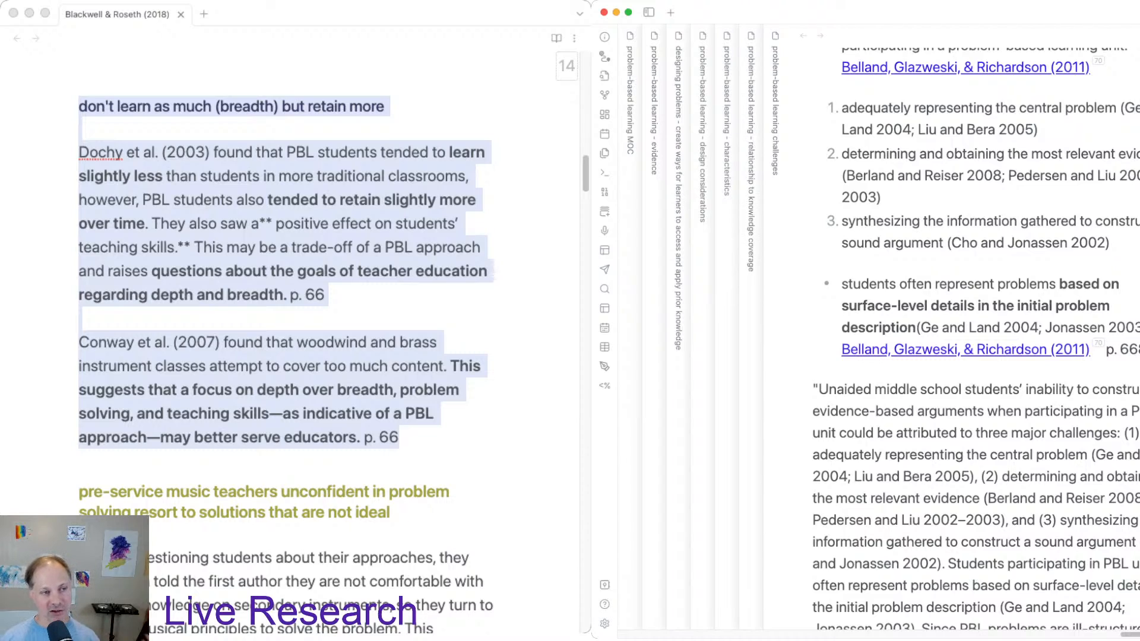
Copy the selected section "don't learn as much (breadth) but retain more" from the Blackwell & Roseth (2018) note and clear the selection.
{"action": "key", "text": "super+grave"}
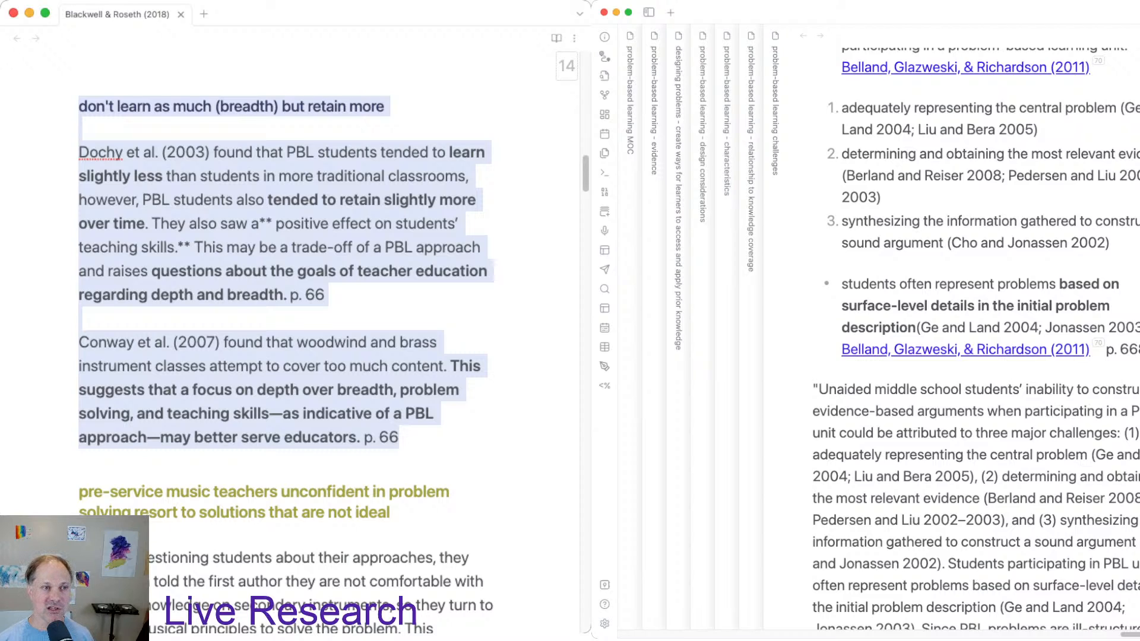
{"action": "key", "text": "super+c"}
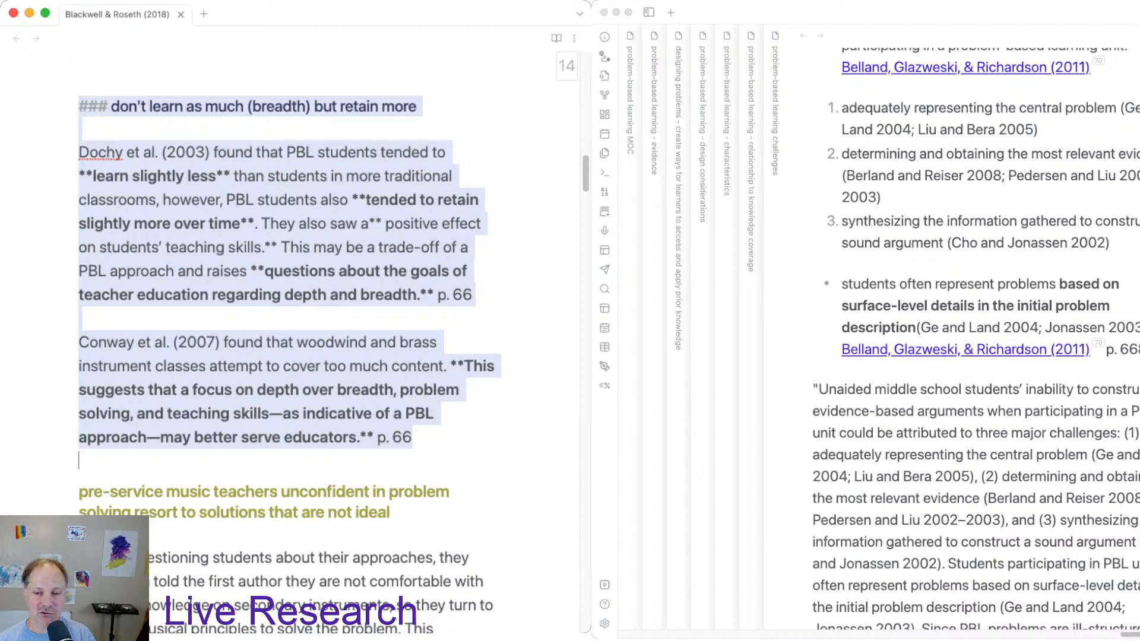
{"action": "key", "text": "super+grave"}
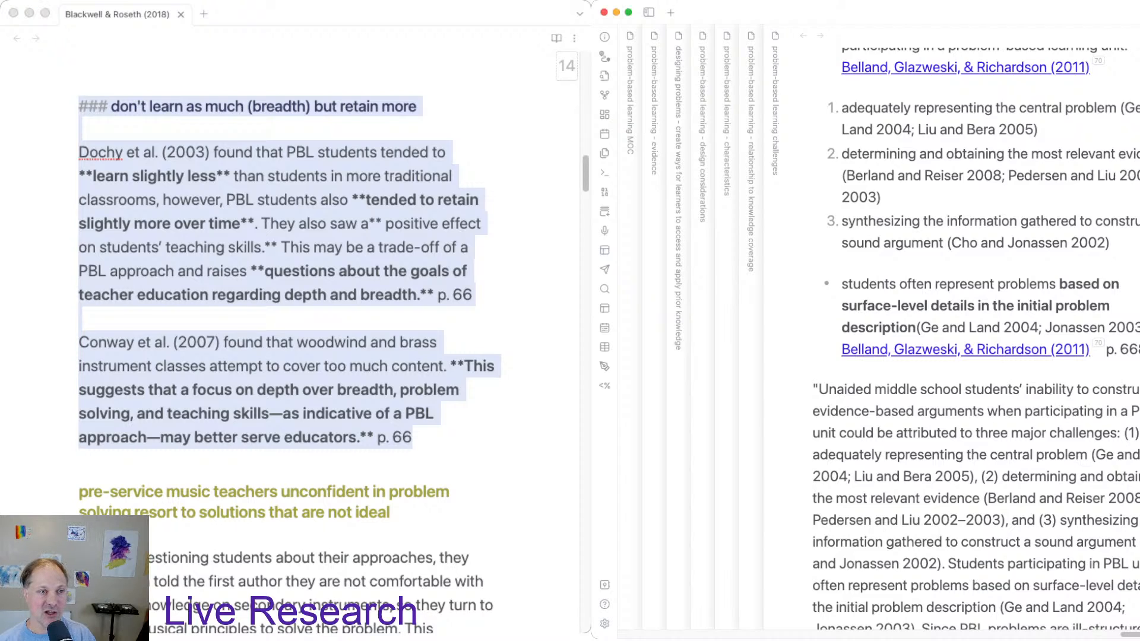
{"action": "left_click", "coordinate": [252, 272]}
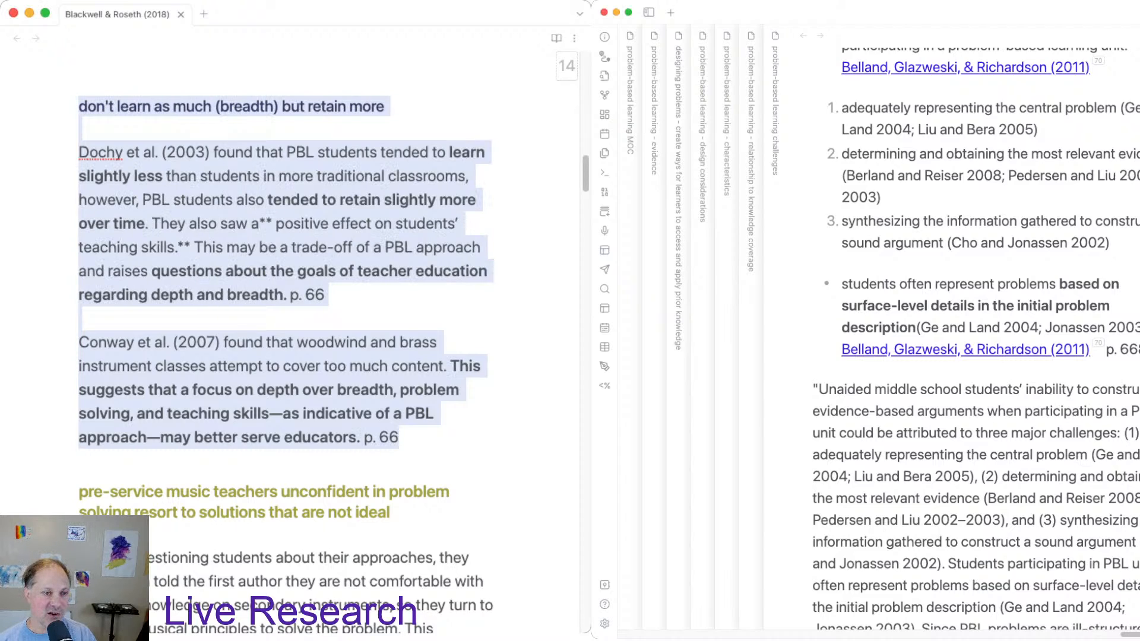
{"action": "left_click", "coordinate": [258, 248]}
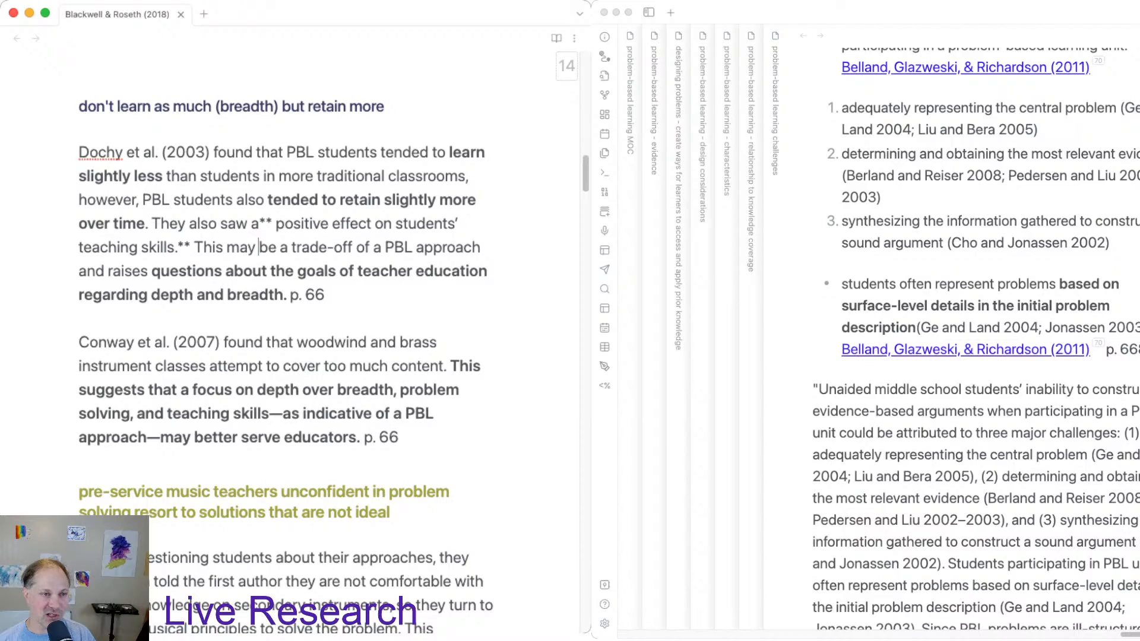
Open the problem-based learning - relationship to knowledge coverage note and review its passages on insufficient content knowledge coverage.
{"action": "key", "text": "super+grave"}
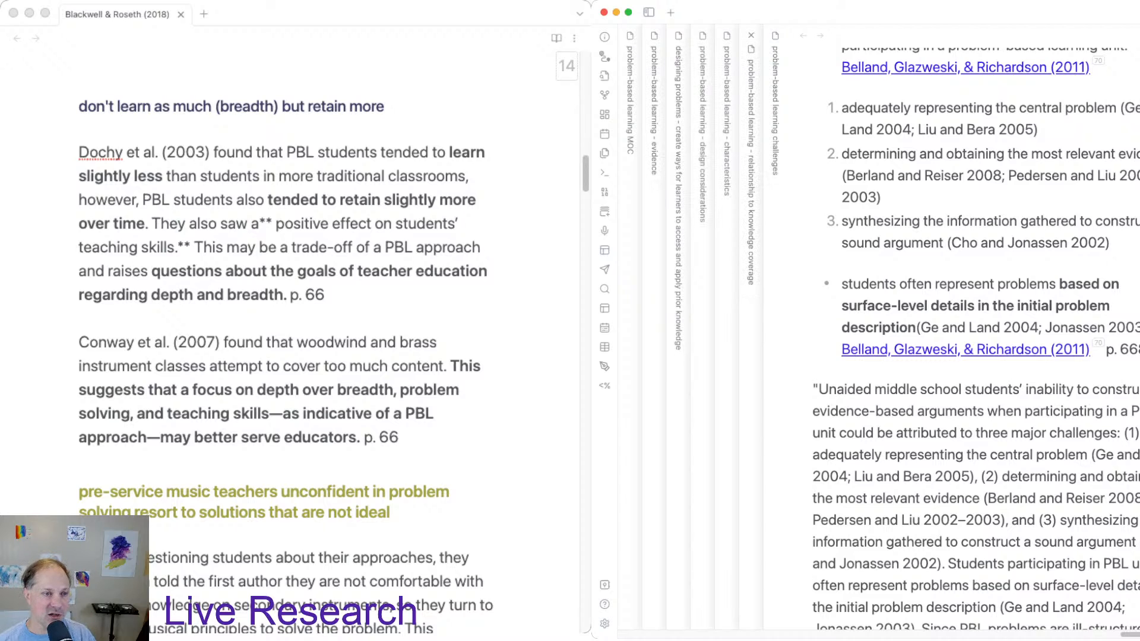
{"action": "left_click", "coordinate": [751, 172]}
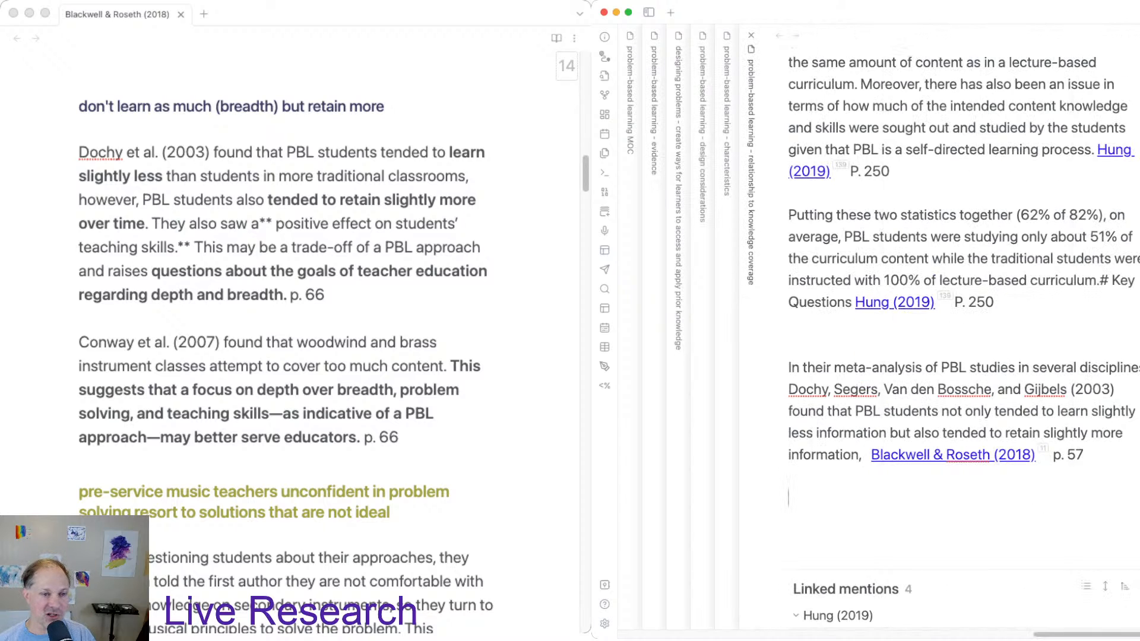
{"action": "scroll", "coordinate": [962, 339], "scroll_direction": "up", "scroll_amount": 9}
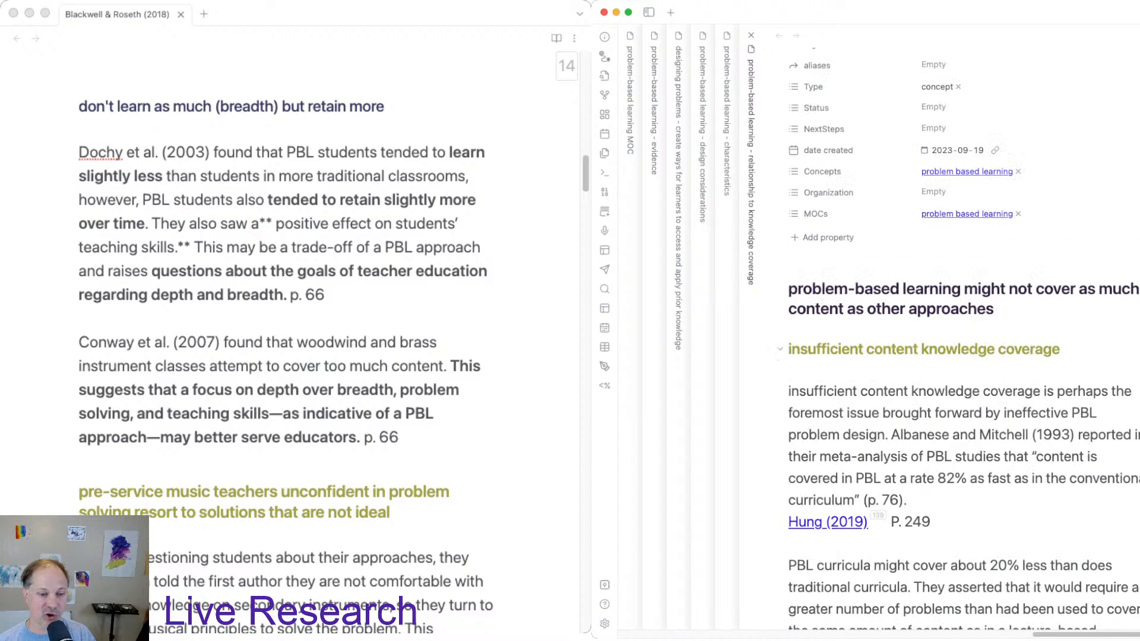
{"action": "scroll", "coordinate": [962, 338], "scroll_direction": "down", "scroll_amount": 7}
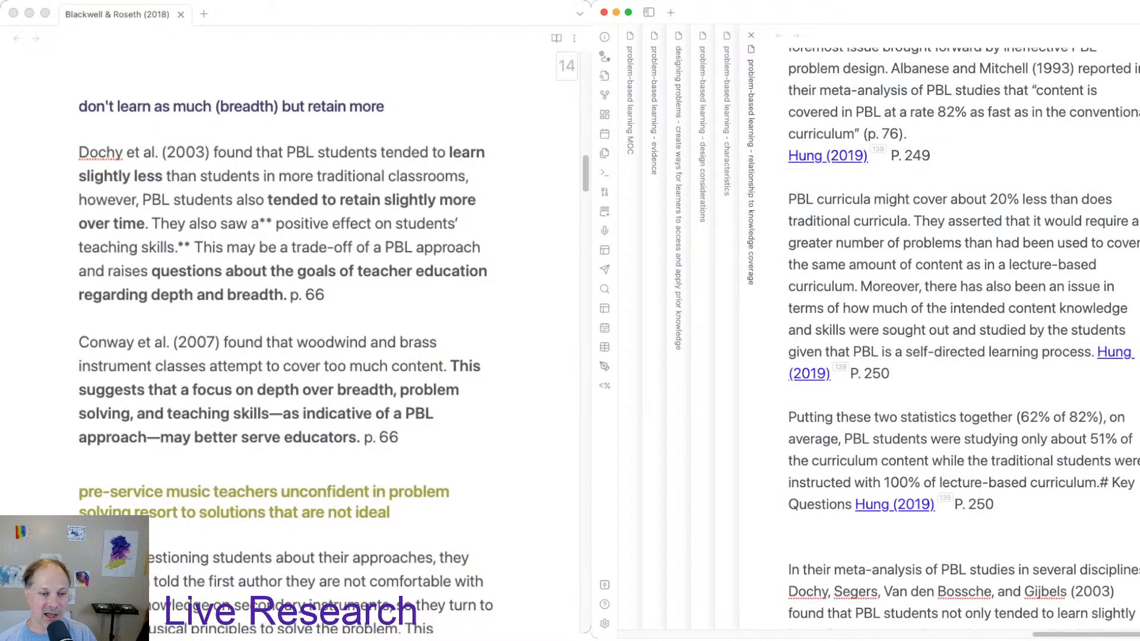
Copy the Dochy et al. (2003) and Conway et al. (2007) paragraphs from Blackwell & Roseth (2018) to the end of the knowledge coverage note.
{"action": "scroll", "coordinate": [962, 338], "scroll_direction": "down", "scroll_amount": 1}
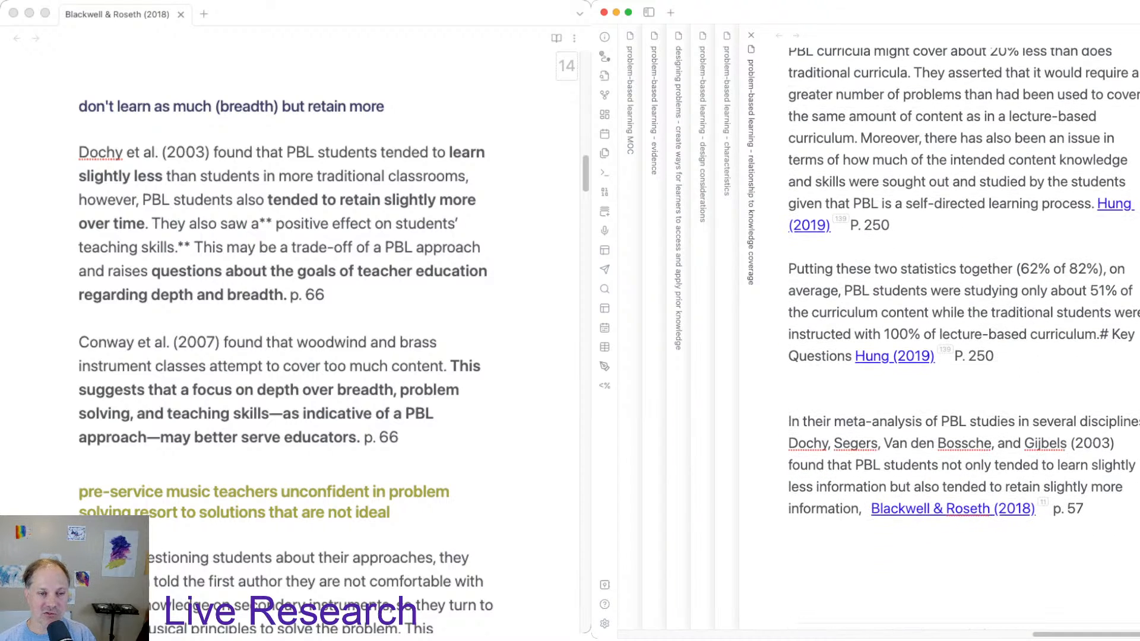
{"action": "scroll", "coordinate": [962, 338], "scroll_direction": "down", "scroll_amount": 1}
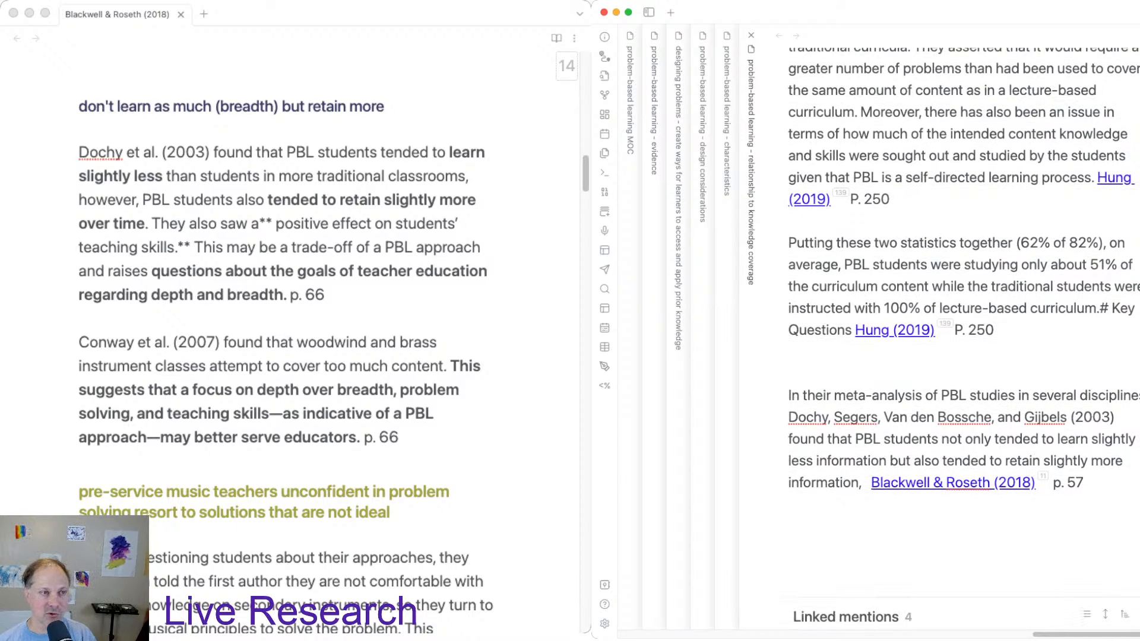
{"action": "left_click", "coordinate": [259, 247]}
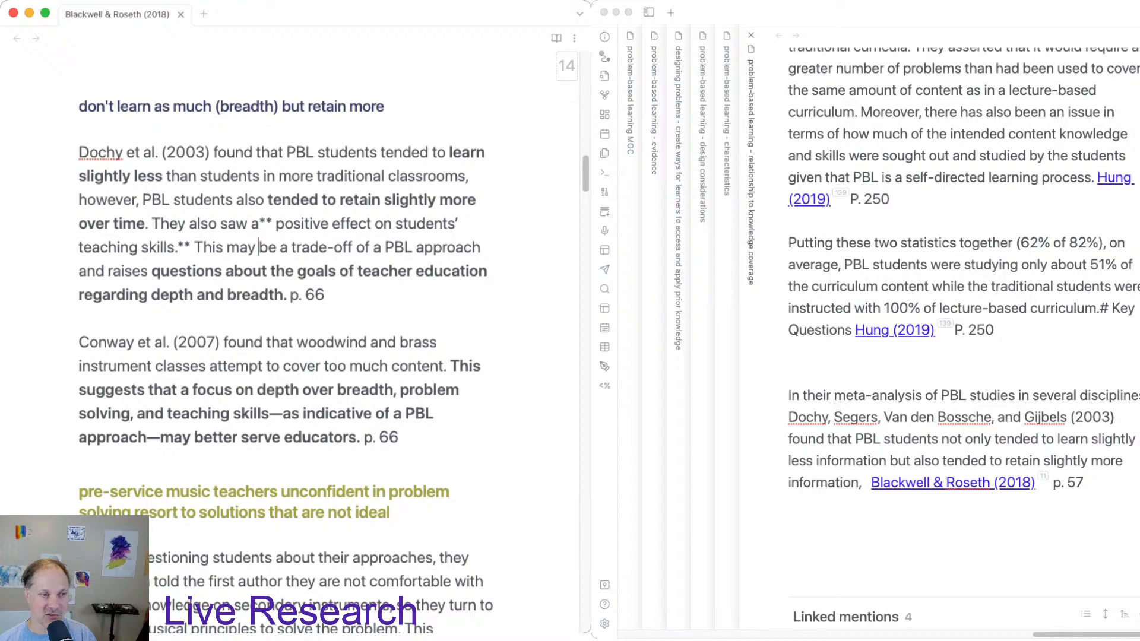
{"action": "left_click_drag", "start_coordinate": [79, 151], "coordinate": [398, 437]}
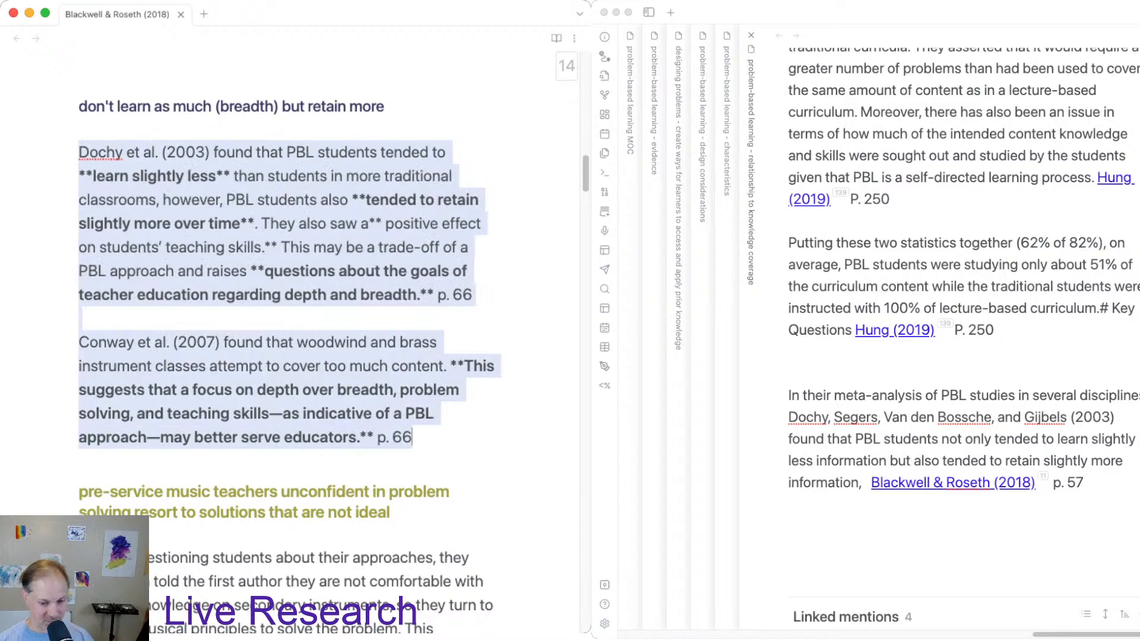
{"action": "left_click", "coordinate": [790, 525]}
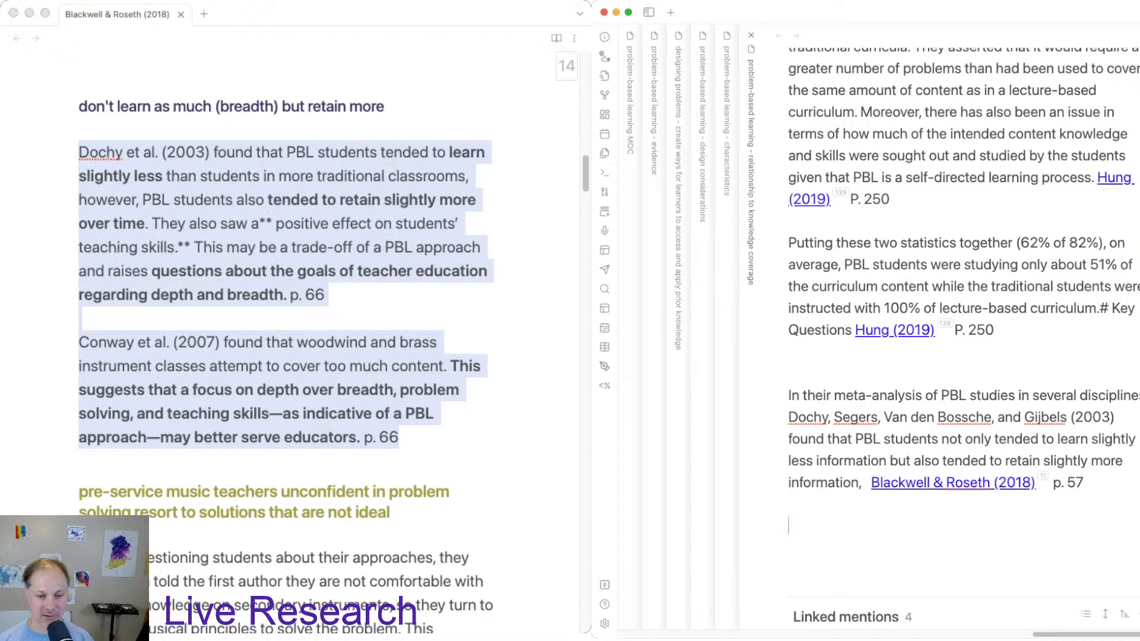
{"action": "scroll", "coordinate": [962, 333], "scroll_direction": "down", "scroll_amount": 1}
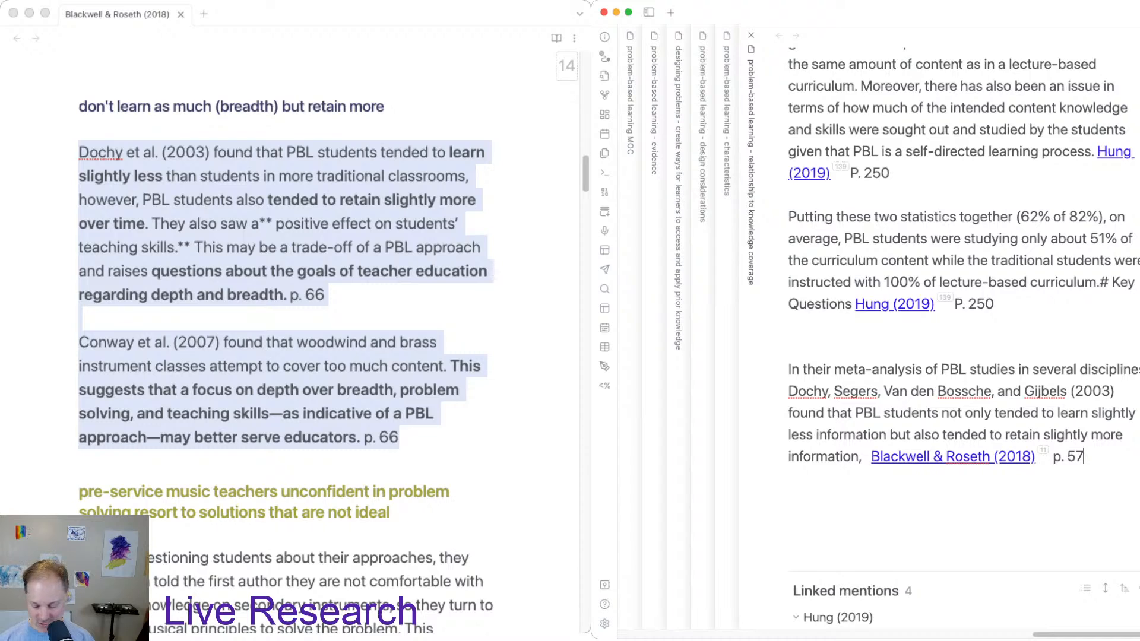
{"action": "key", "text": "super+v"}
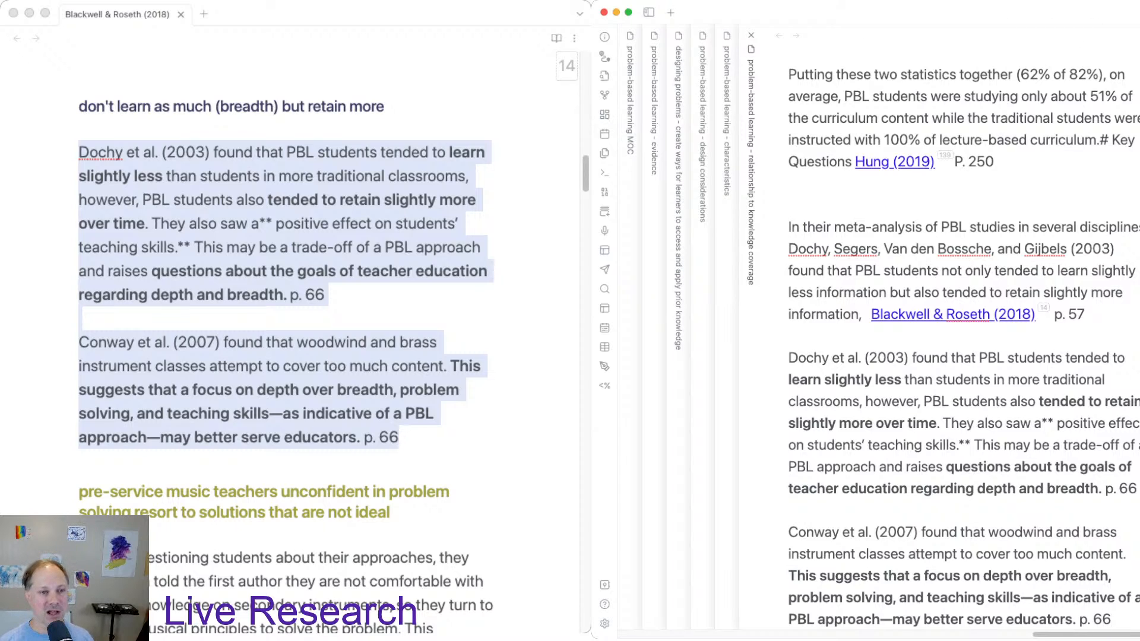
Copy the existing Blackwell & Roseth (2018) link in the knowledge coverage note and insert it before "p. 66" in both newly added paragraphs.
{"action": "scroll", "coordinate": [964, 337], "scroll_direction": "down", "scroll_amount": 1}
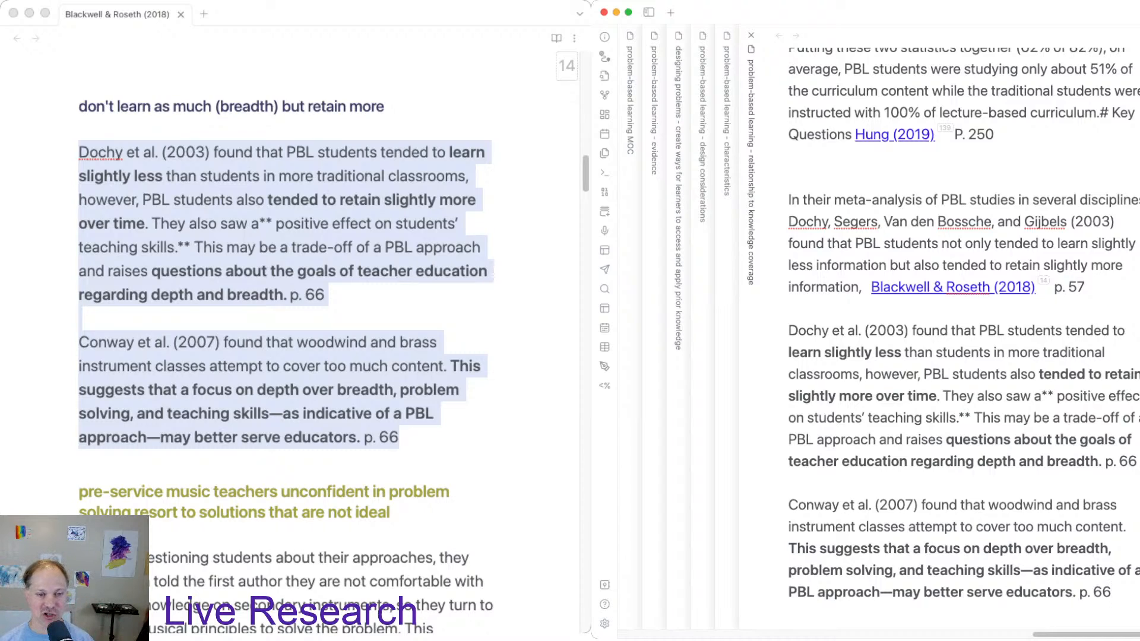
{"action": "left_click_drag", "start_coordinate": [1036, 286], "coordinate": [870, 287]}
{"action": "key", "text": "super+c"}
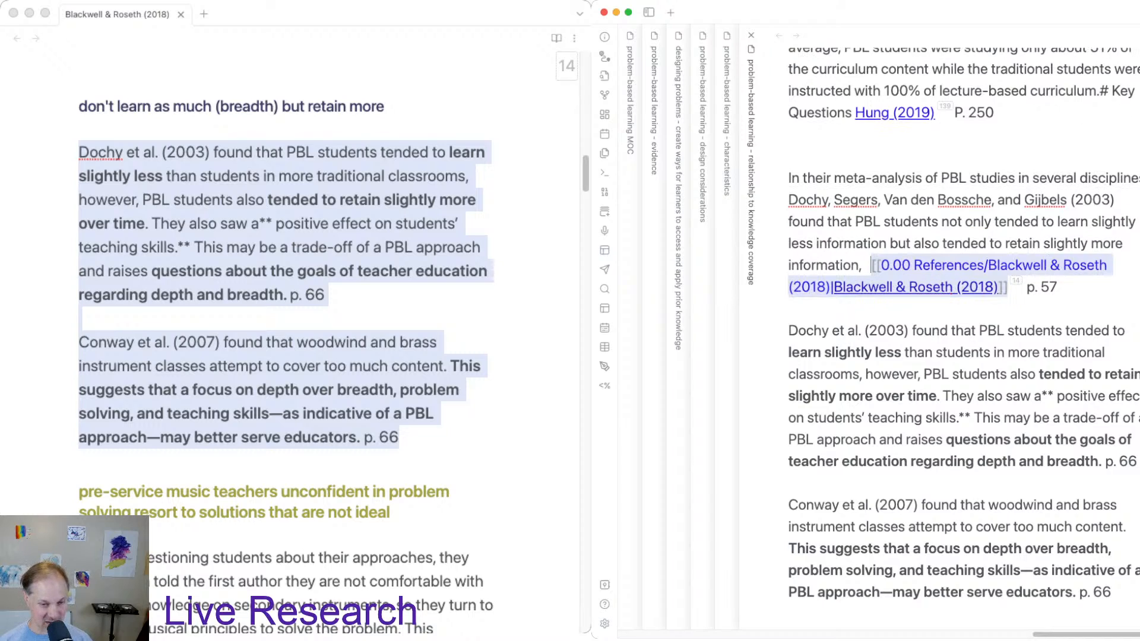
{"action": "left_click", "coordinate": [1075, 504]}
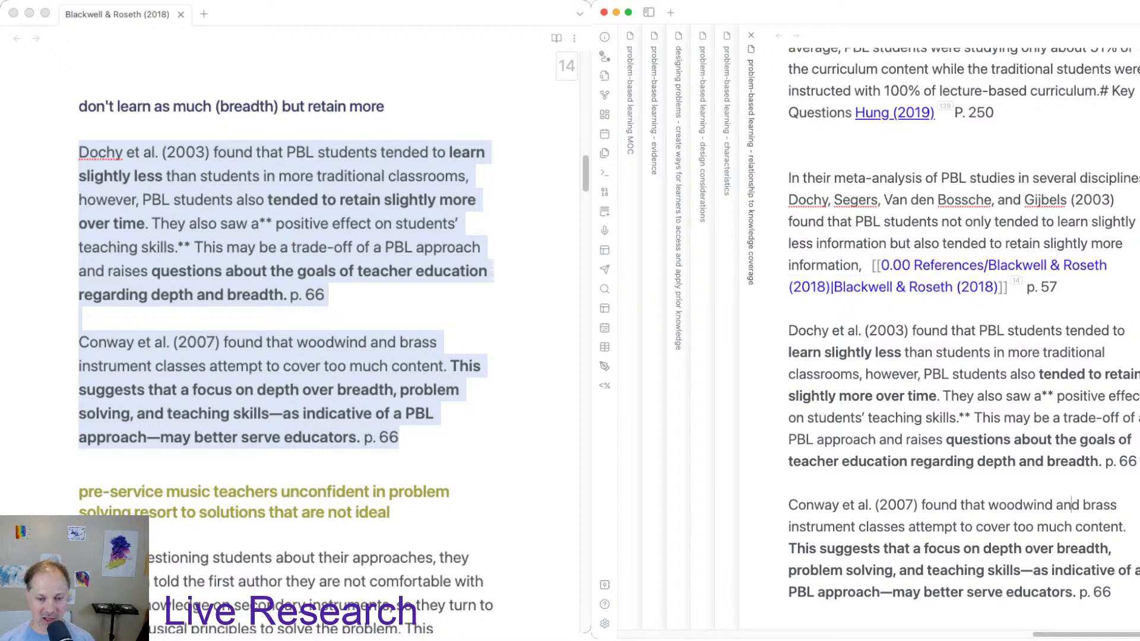
{"action": "key", "text": "super+v"}
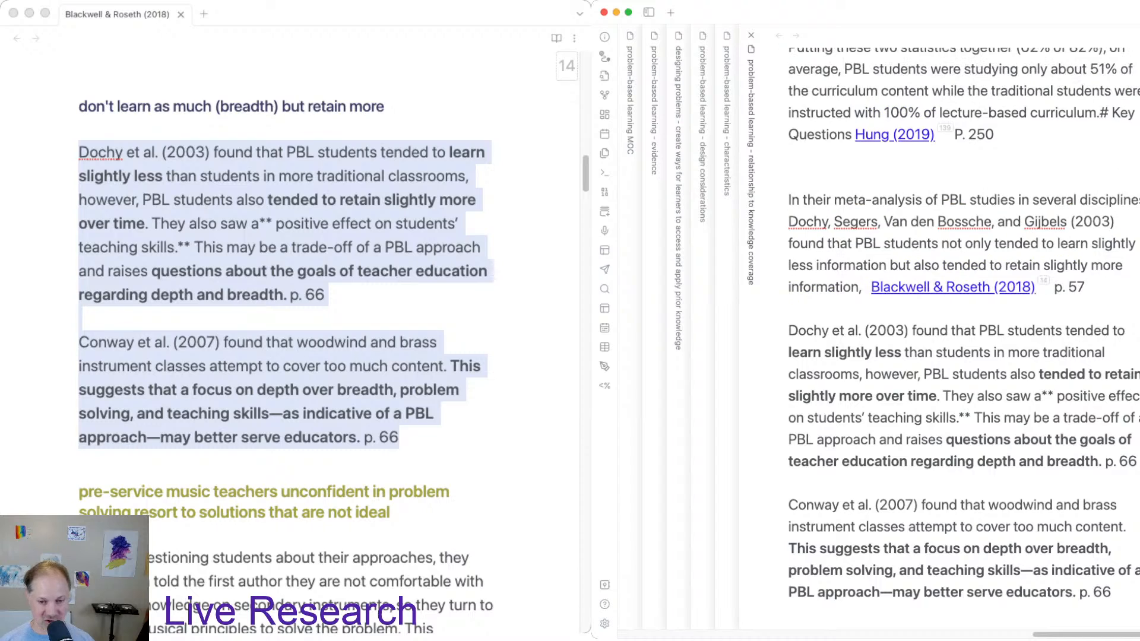
{"action": "scroll", "coordinate": [962, 338], "scroll_direction": "down", "scroll_amount": 5}
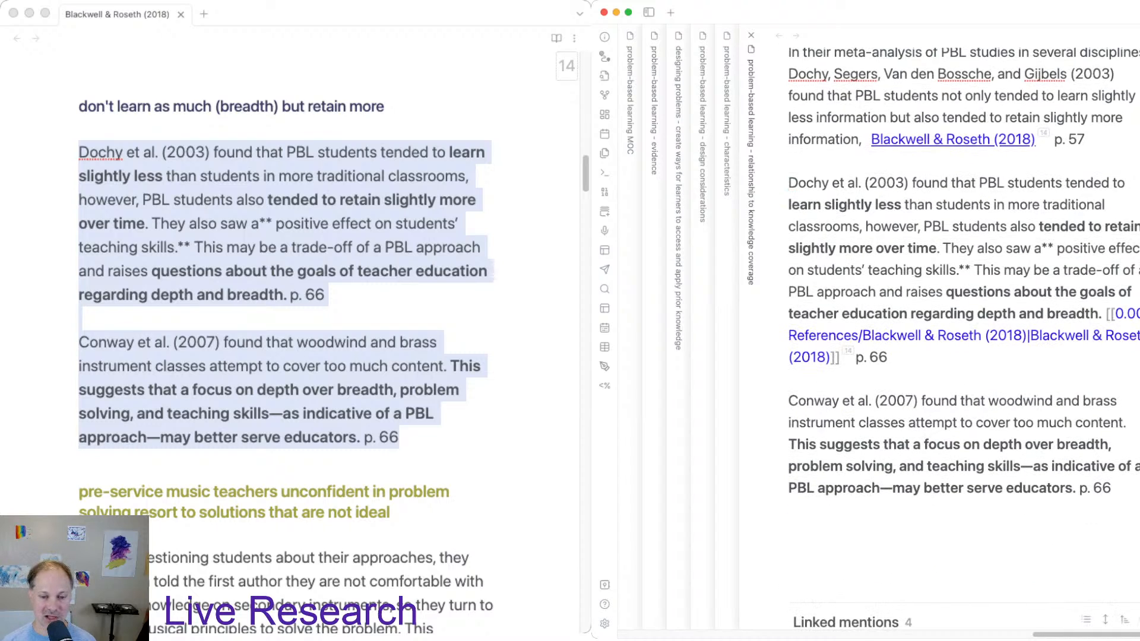
{"action": "key", "text": "super+v"}
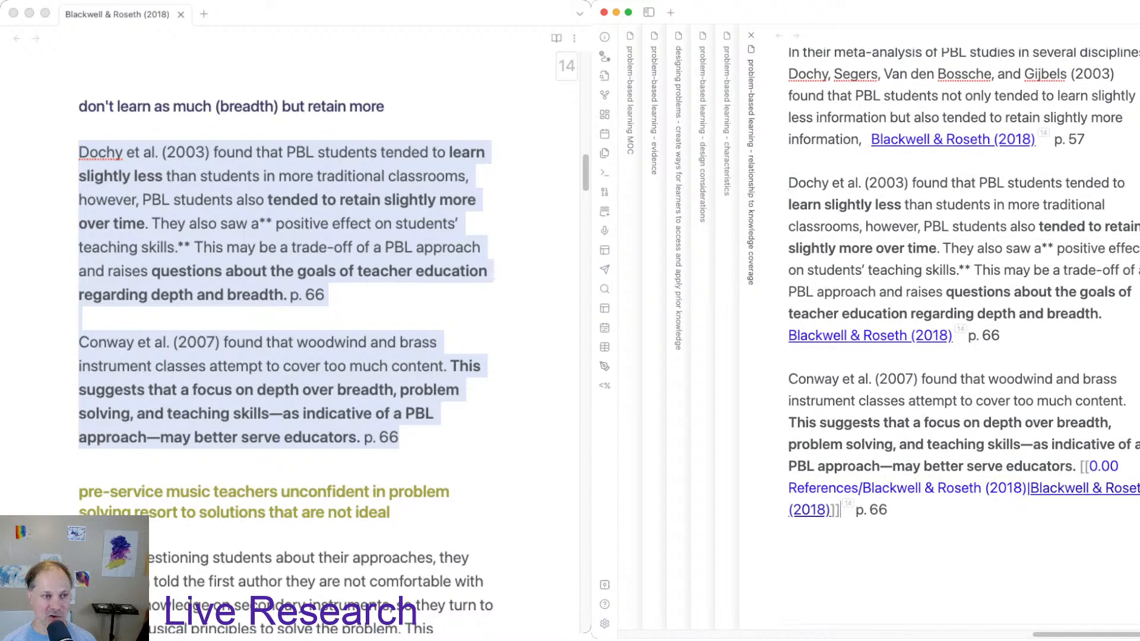
{"action": "key", "text": "super+grave"}
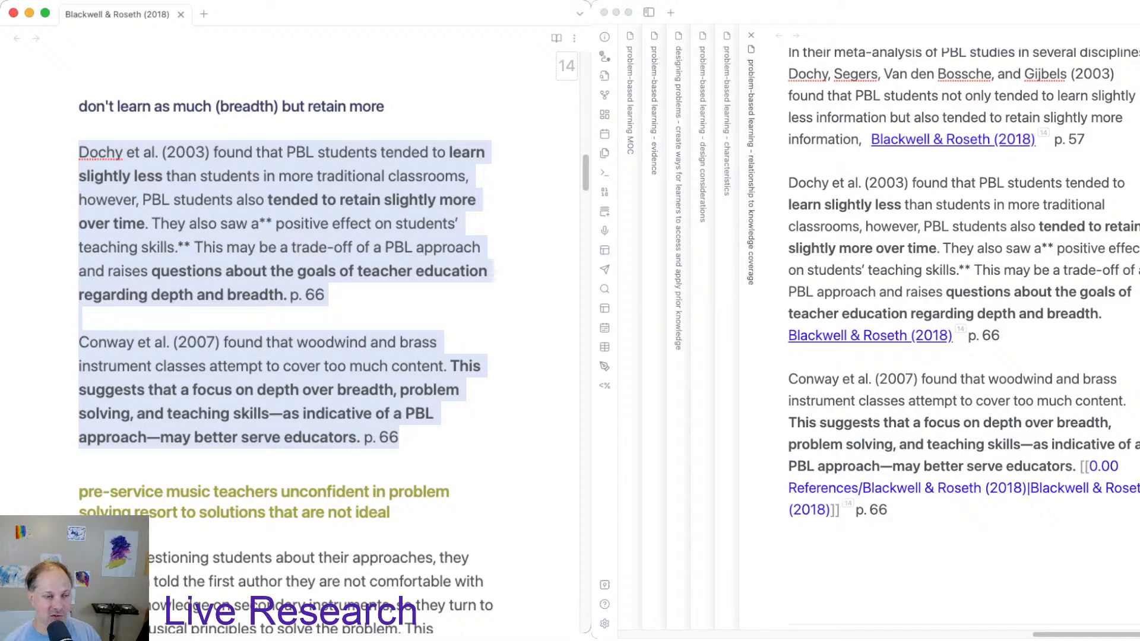
{"action": "left_click", "coordinate": [79, 294]}
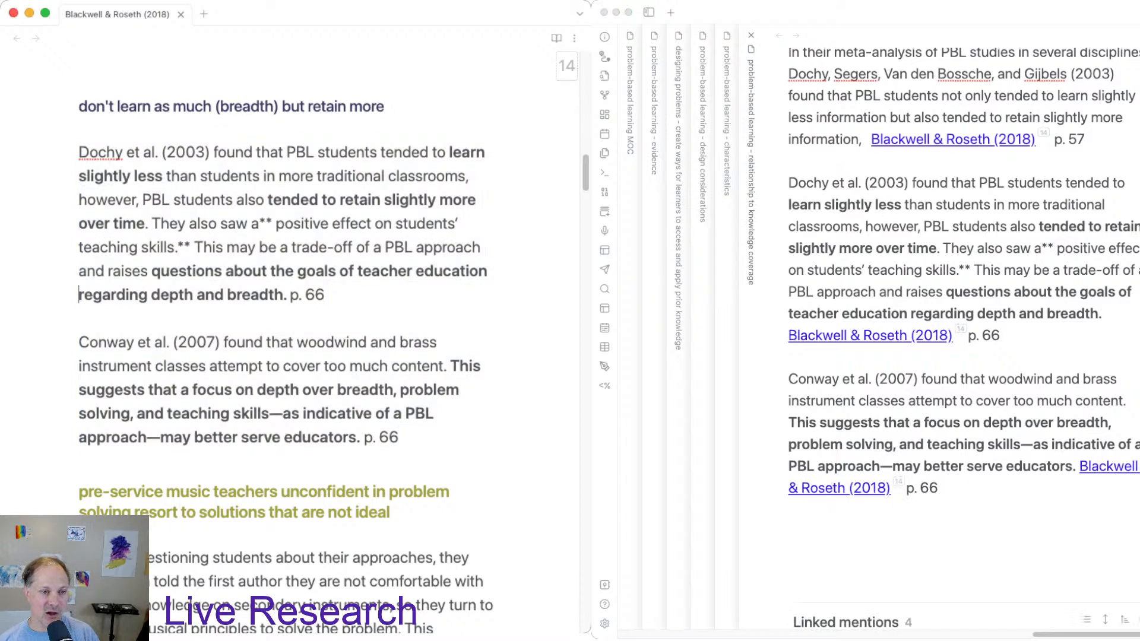
{"action": "left_click", "coordinate": [79, 128]}
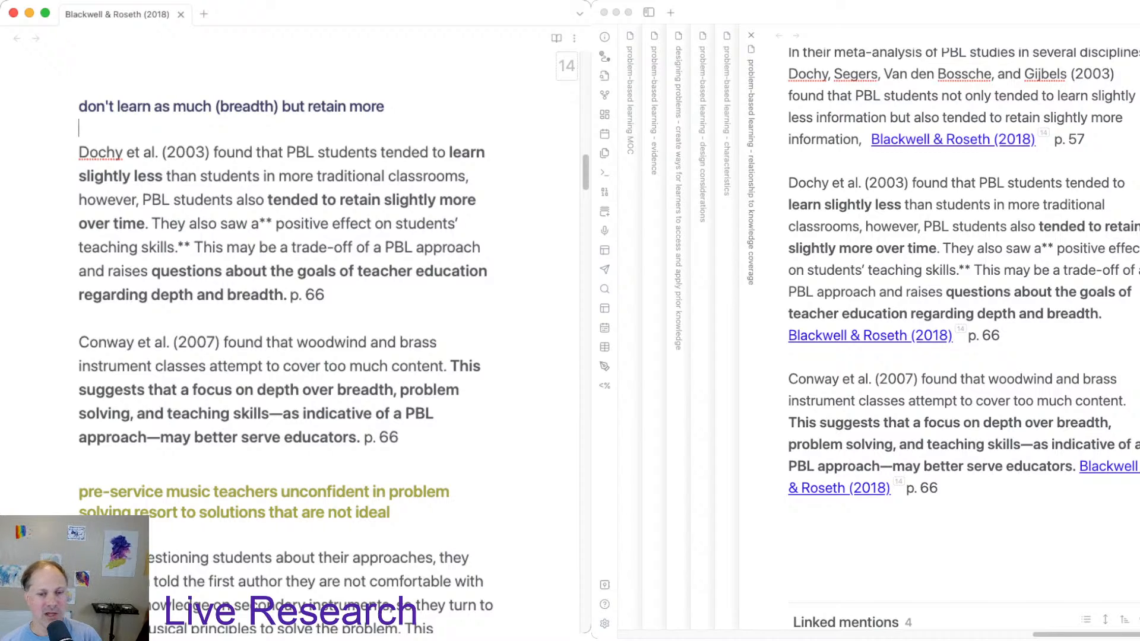
{"action": "scroll", "coordinate": [285, 356], "scroll_direction": "down", "scroll_amount": 1}
{"action": "key", "text": "super+grave"}
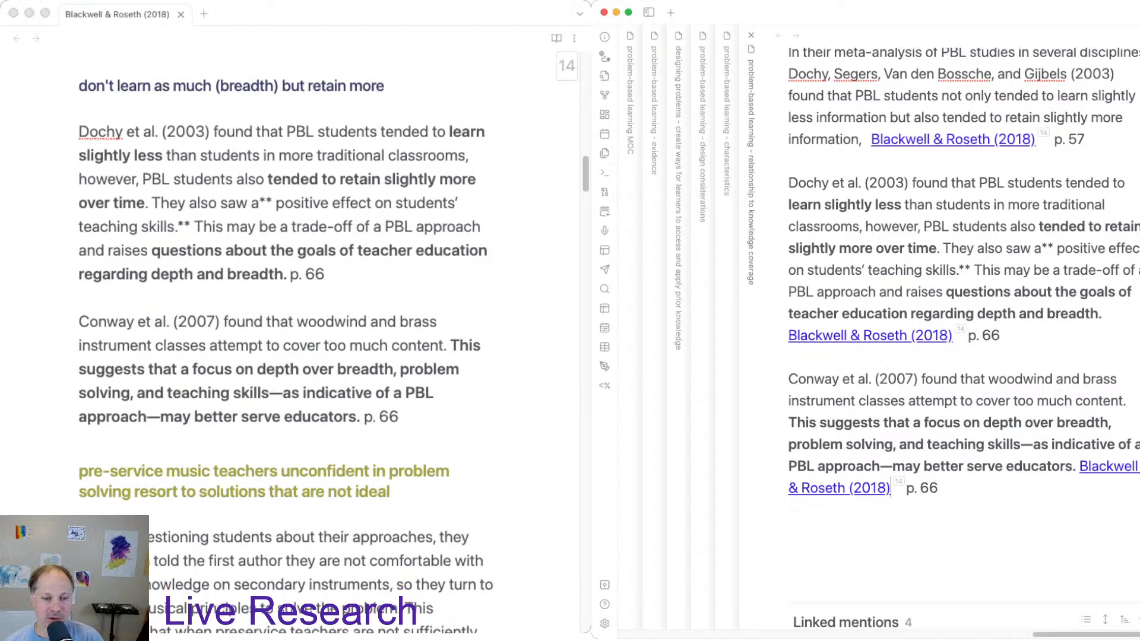
{"action": "scroll", "coordinate": [962, 339], "scroll_direction": "up", "scroll_amount": 5}
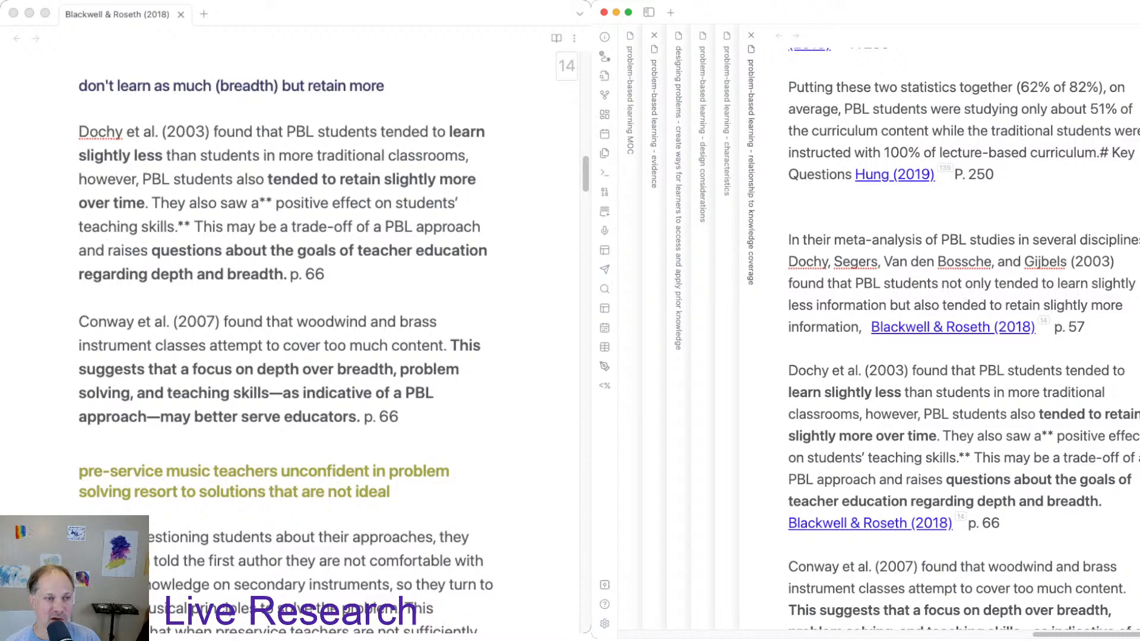
Open the problem-based learning - evidence note and review it from its properties through the PBL skills evidence to the retention section.
{"action": "left_click", "coordinate": [655, 118]}
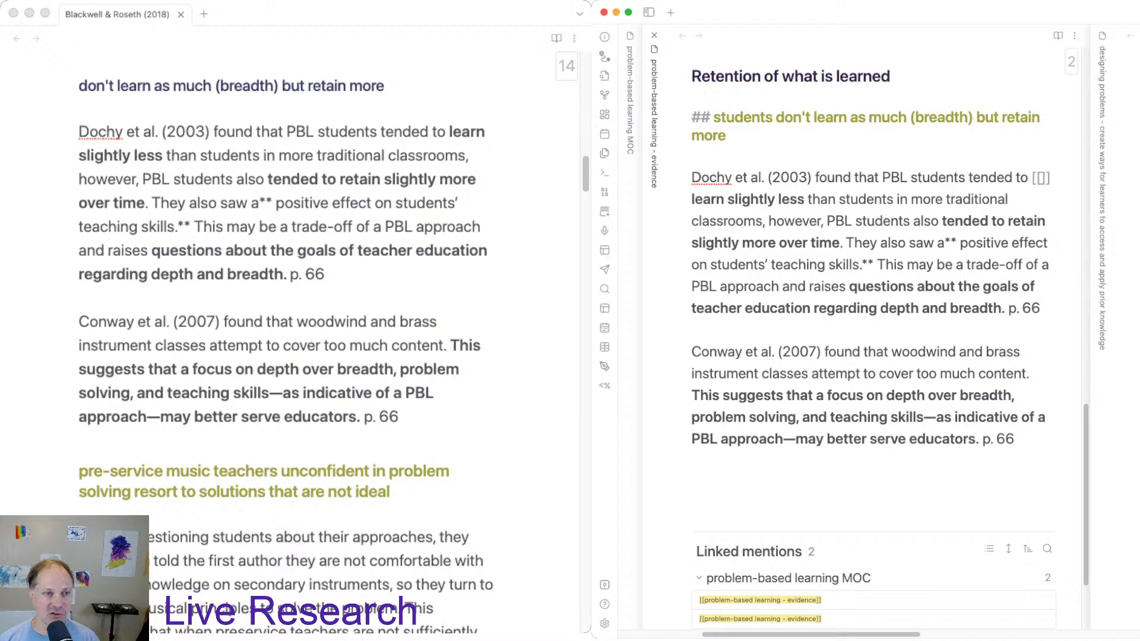
{"action": "scroll", "coordinate": [870, 332], "scroll_direction": "up", "scroll_amount": 10}
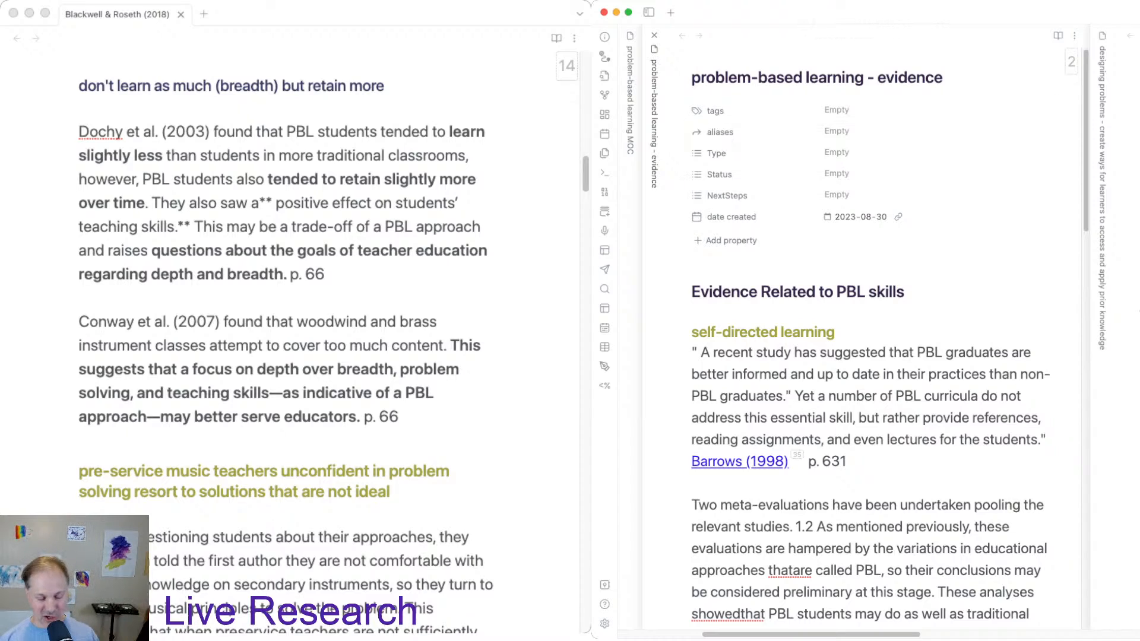
{"action": "scroll", "coordinate": [870, 344], "scroll_direction": "down", "scroll_amount": 2}
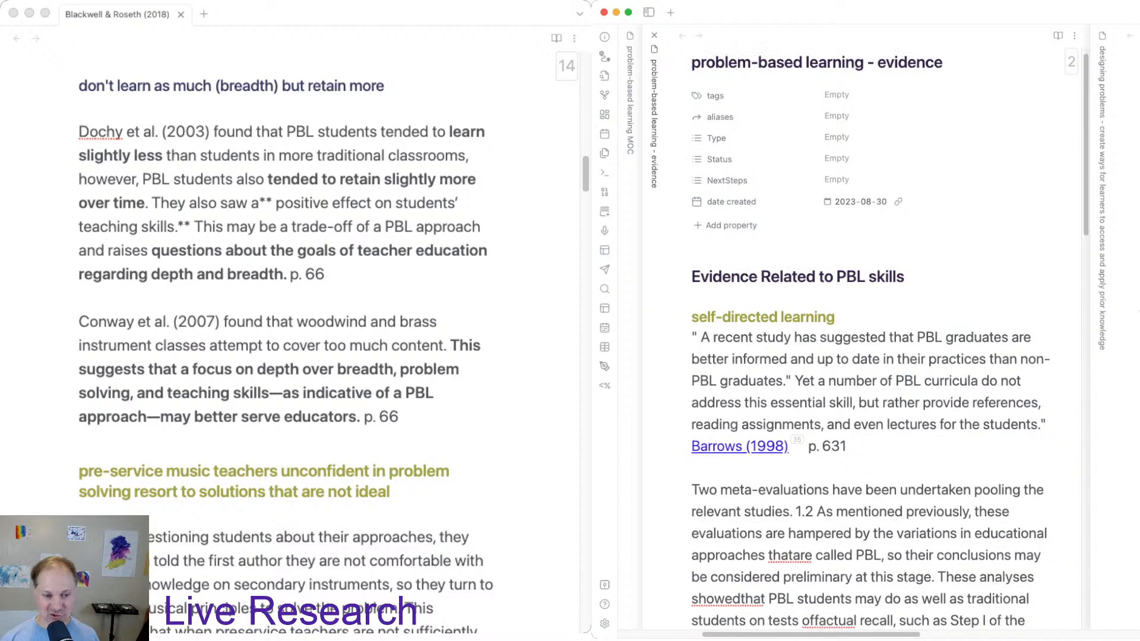
{"action": "scroll", "coordinate": [870, 344], "scroll_direction": "down", "scroll_amount": 5}
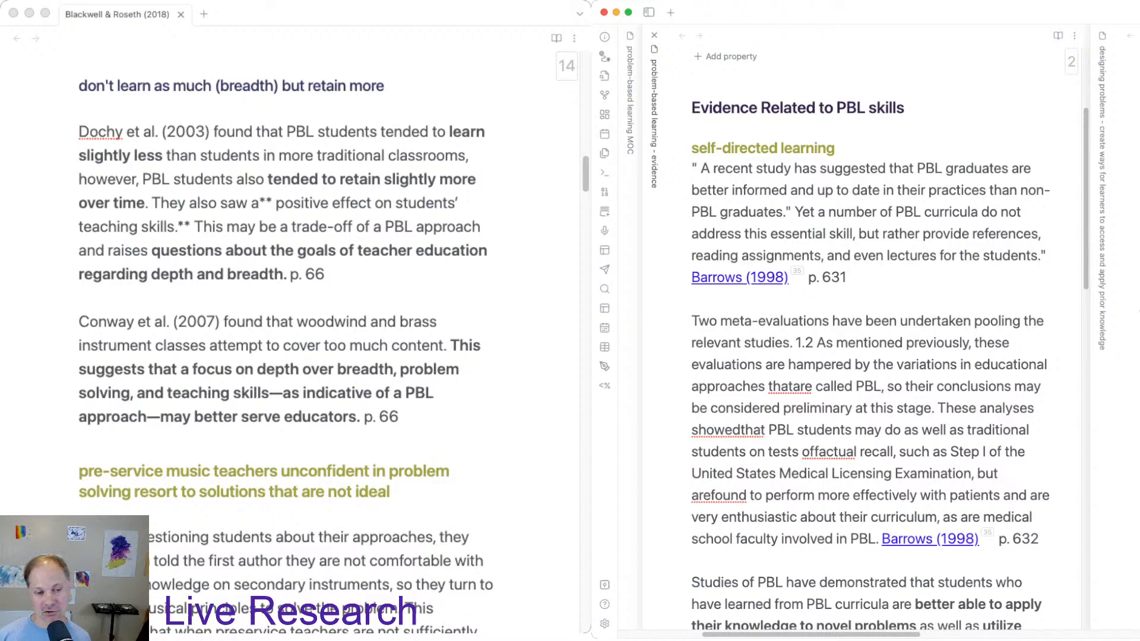
{"action": "scroll", "coordinate": [869, 342], "scroll_direction": "down", "scroll_amount": 1}
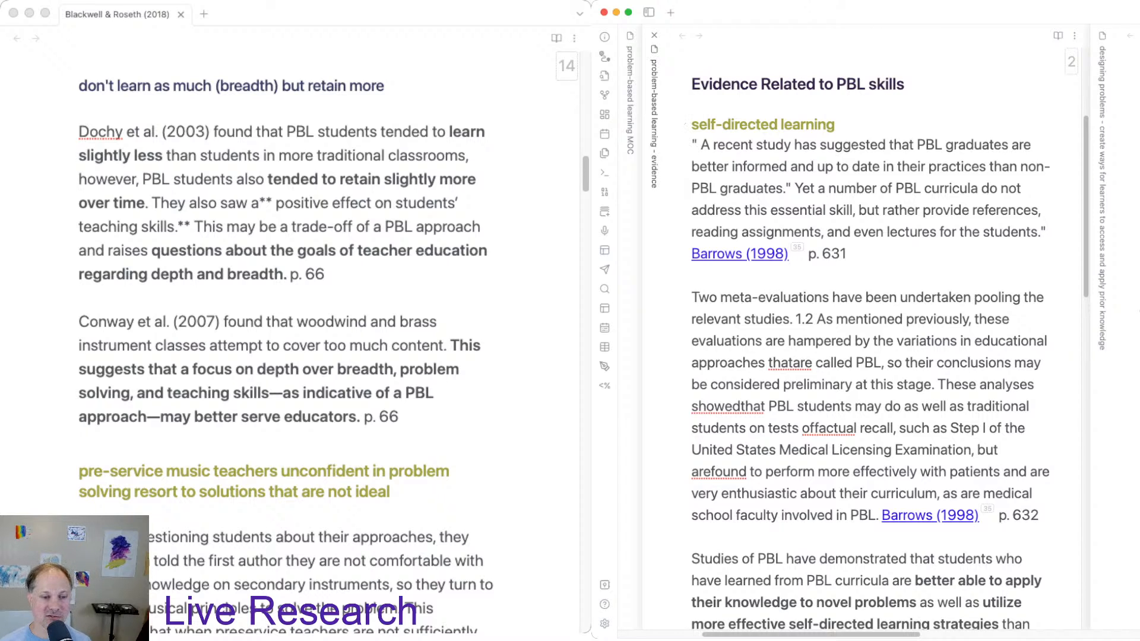
{"action": "scroll", "coordinate": [869, 338], "scroll_direction": "down", "scroll_amount": 20}
{"action": "scroll", "coordinate": [869, 339], "scroll_direction": "down", "scroll_amount": 8}
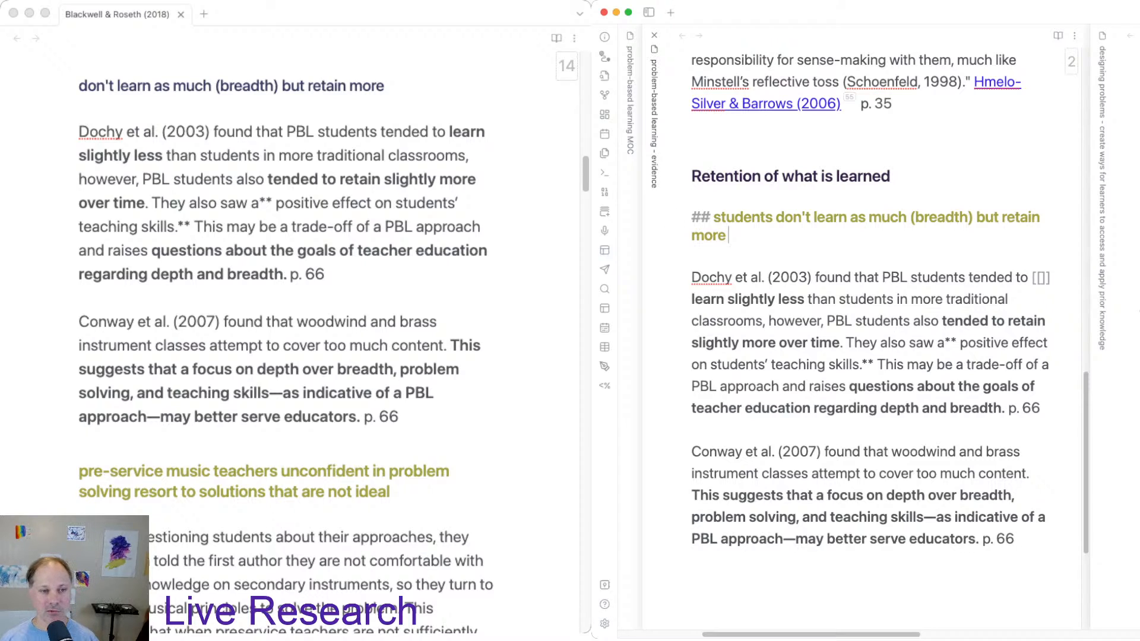
In the evidence note's retention section, insert the copied Blackwell & Roseth (2018) link before "p. 66" in the Dochy and Conway paragraphs.
{"action": "left_click", "coordinate": [881, 387]}
{"action": "left_click", "coordinate": [1021, 409]}
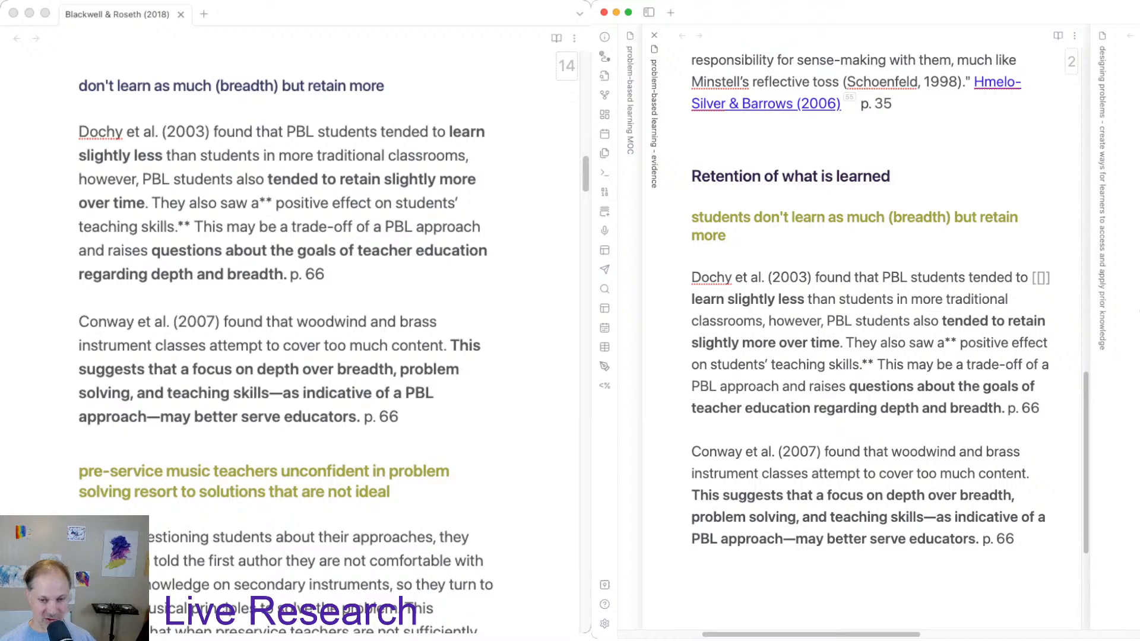
{"action": "key", "text": "super+v"}
{"action": "scroll", "coordinate": [873, 339], "scroll_direction": "down", "scroll_amount": 4}
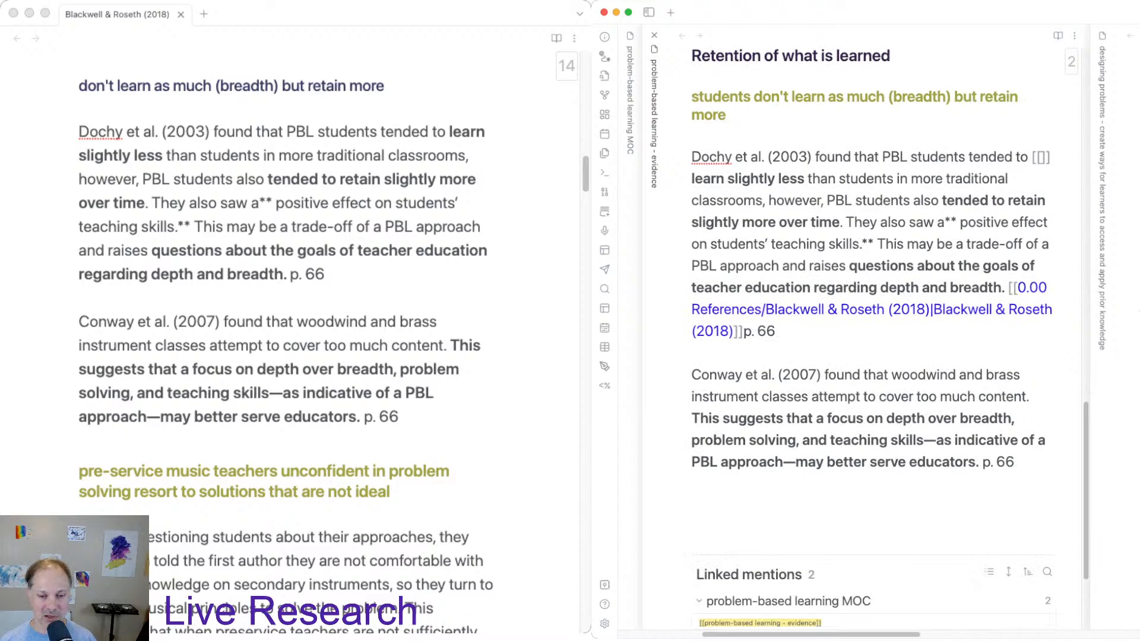
{"action": "key", "text": "super+v"}
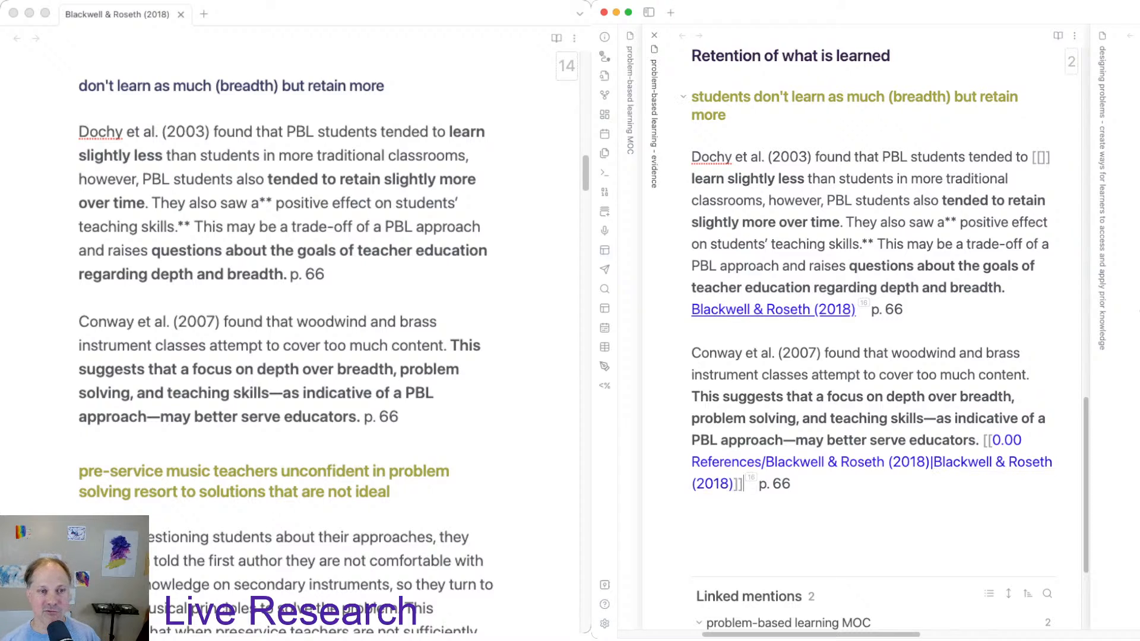
{"action": "key", "text": "super+grave"}
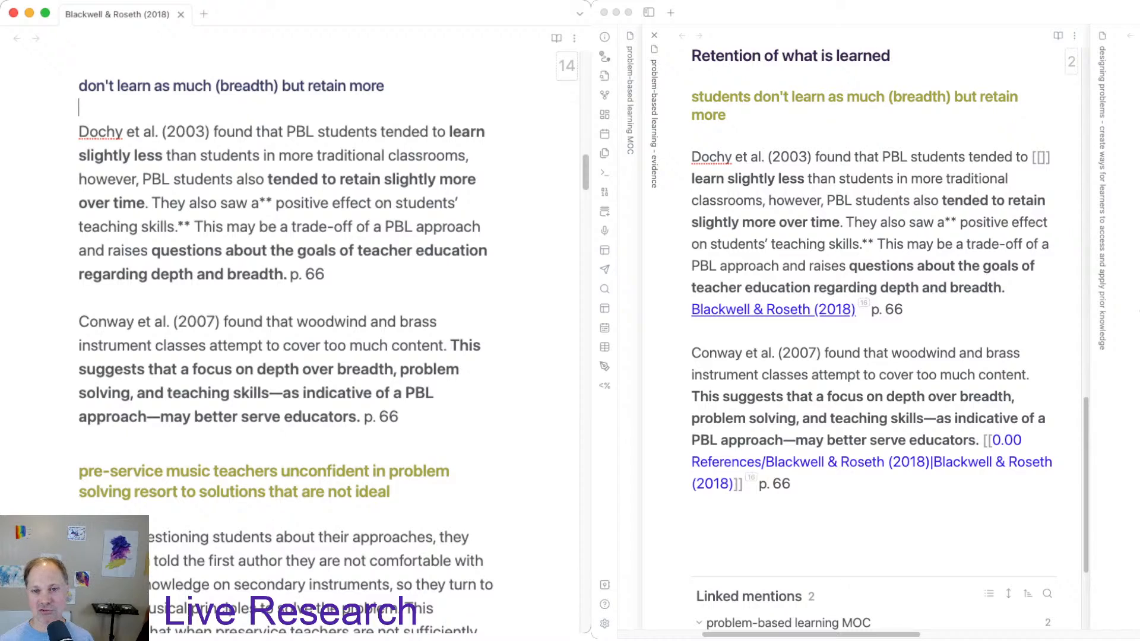
{"action": "key", "text": "super+grave"}
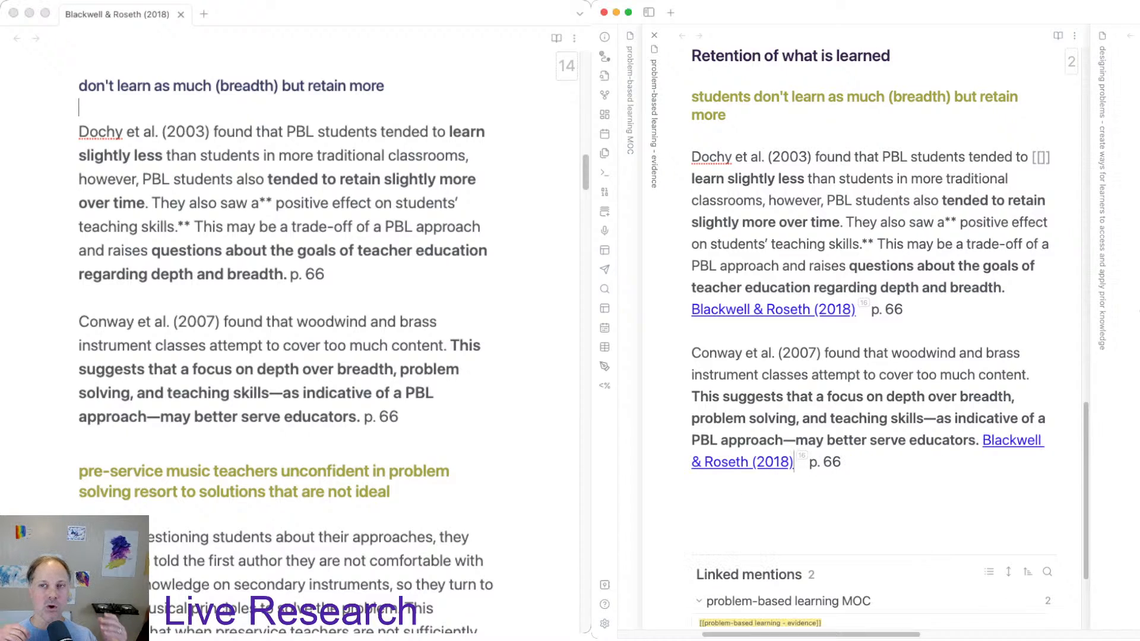
{"action": "key", "text": "Left"}
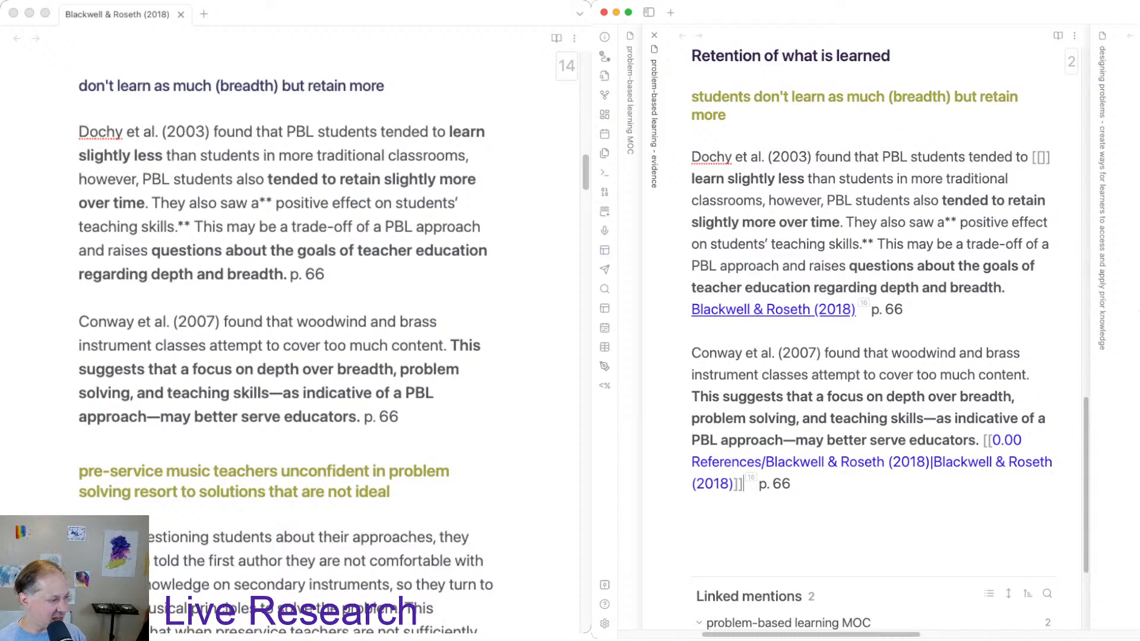
{"action": "key", "text": "super+Tab"}
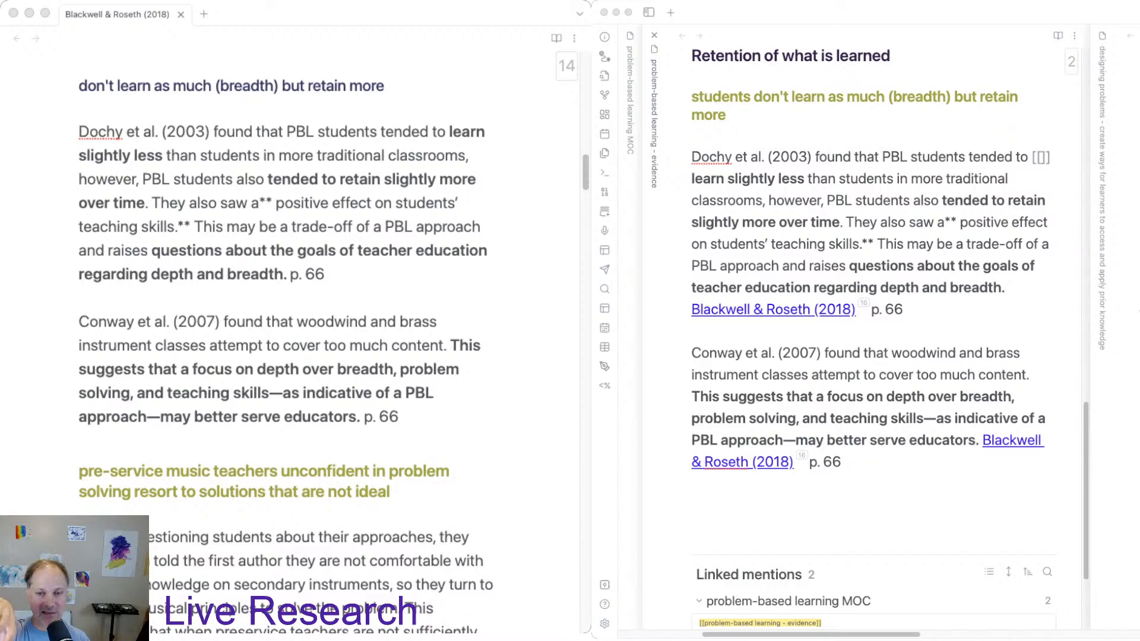
Return to the Blackwell & Roseth (2018) note and read the section on pre-service music teachers unconfident in problem solving.
{"action": "key", "text": "super+Tab"}
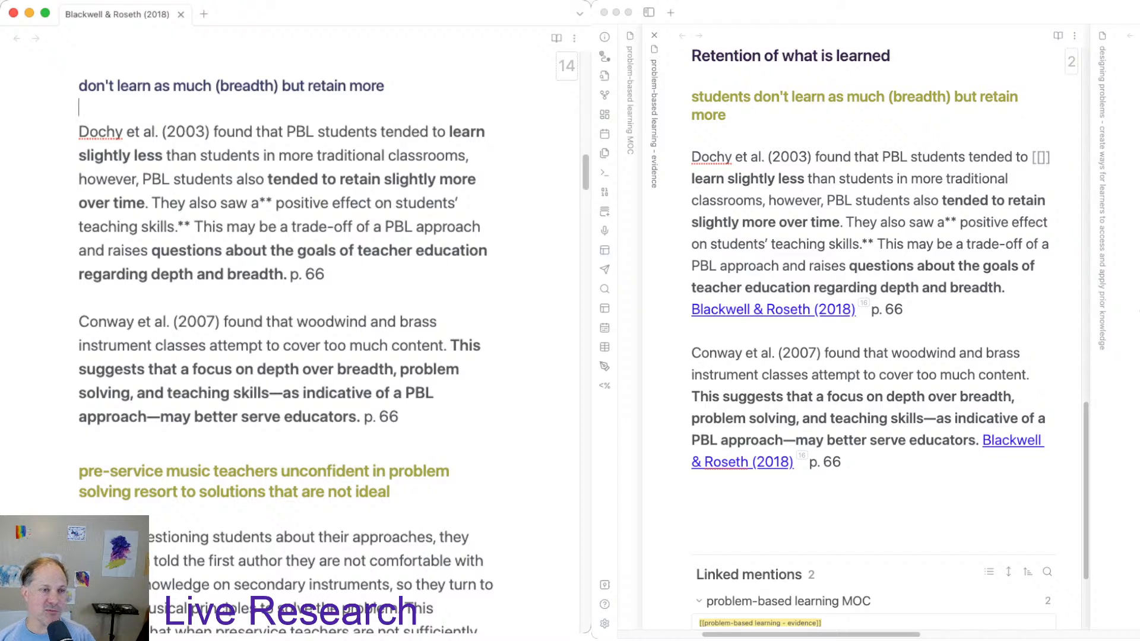
{"action": "scroll", "coordinate": [285, 342], "scroll_direction": "down", "scroll_amount": 2}
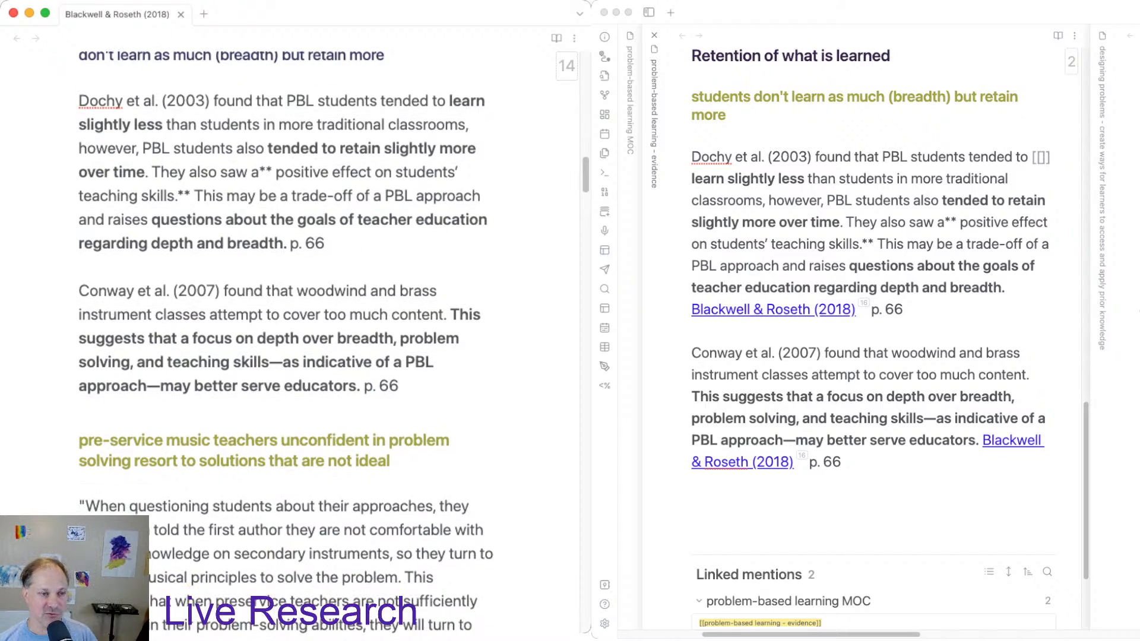
{"action": "scroll", "coordinate": [285, 342], "scroll_direction": "down", "scroll_amount": 10}
{"action": "scroll", "coordinate": [285, 342], "scroll_direction": "down", "scroll_amount": 6}
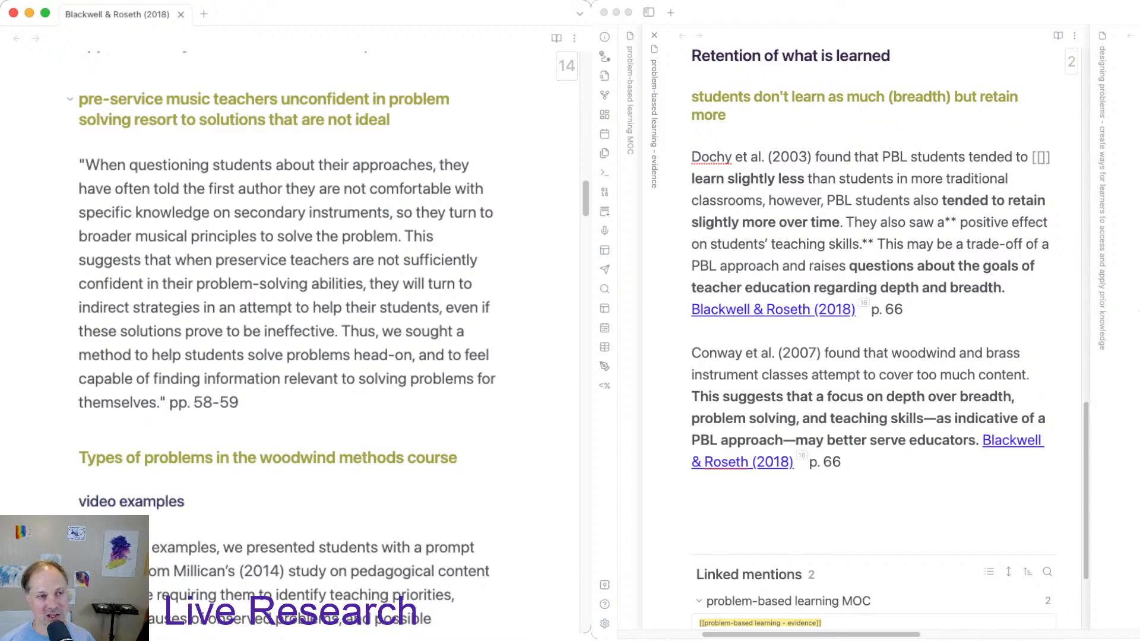
{"action": "scroll", "coordinate": [287, 350], "scroll_direction": "down", "scroll_amount": 3}
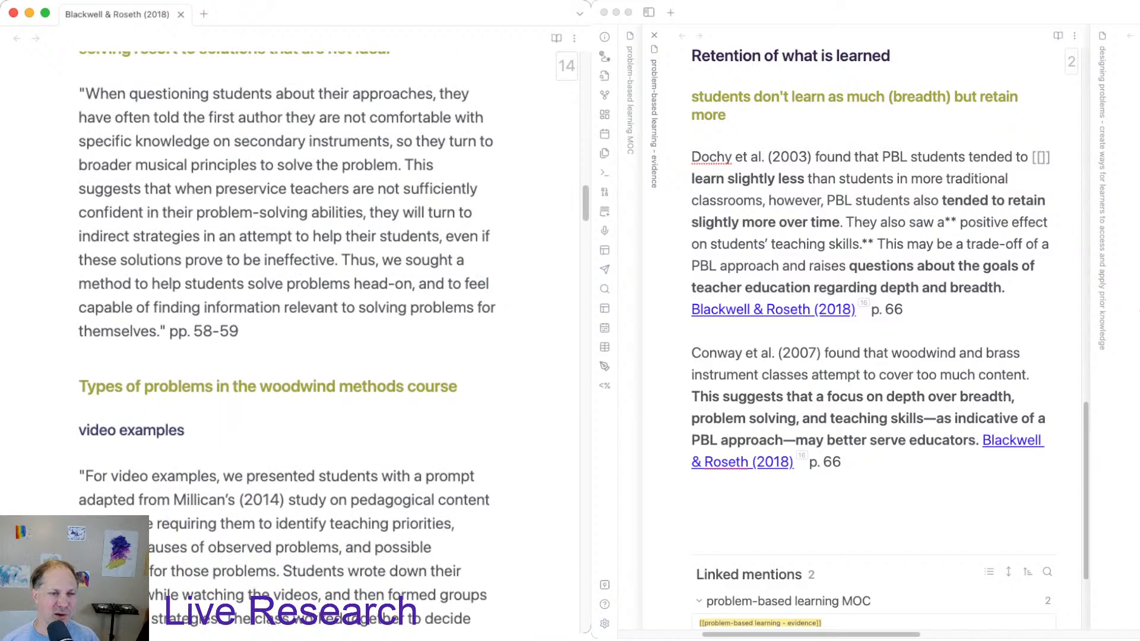
Reread the quote on pre-service teachers' problem-solving confidence in the Blackwell & Roseth (2018) note and select it whole, through "pp. 58-59".
{"action": "scroll", "coordinate": [287, 342], "scroll_direction": "up", "scroll_amount": 3}
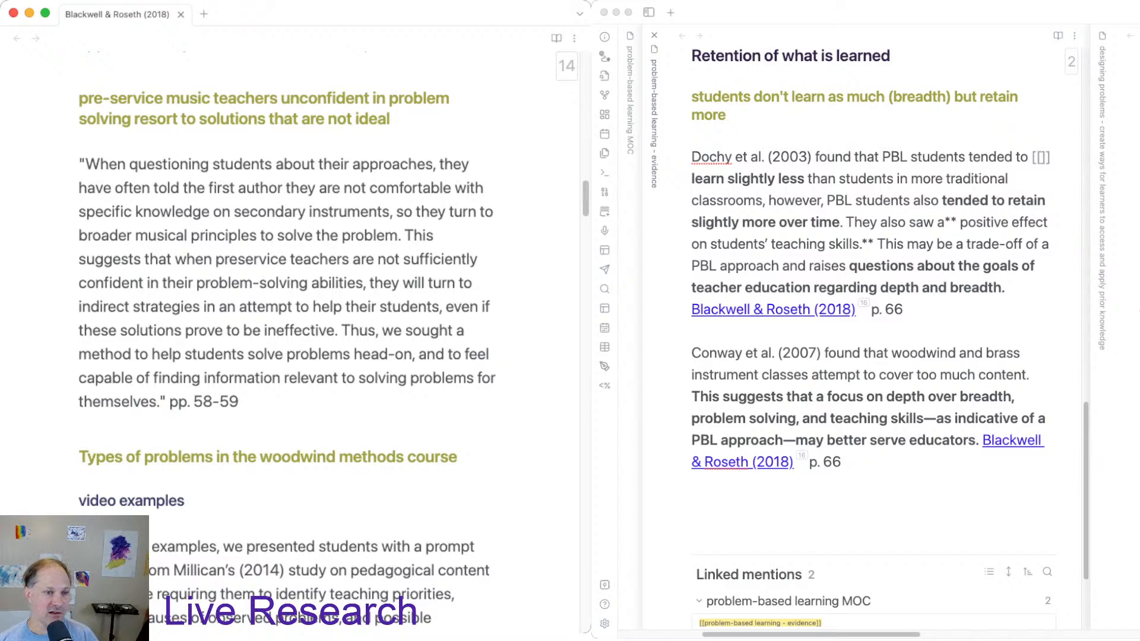
{"action": "left_click_drag", "start_coordinate": [196, 282], "coordinate": [314, 283]}
{"action": "left_click", "coordinate": [230, 330]}
{"action": "left_click_drag", "start_coordinate": [89, 306], "coordinate": [295, 354]}
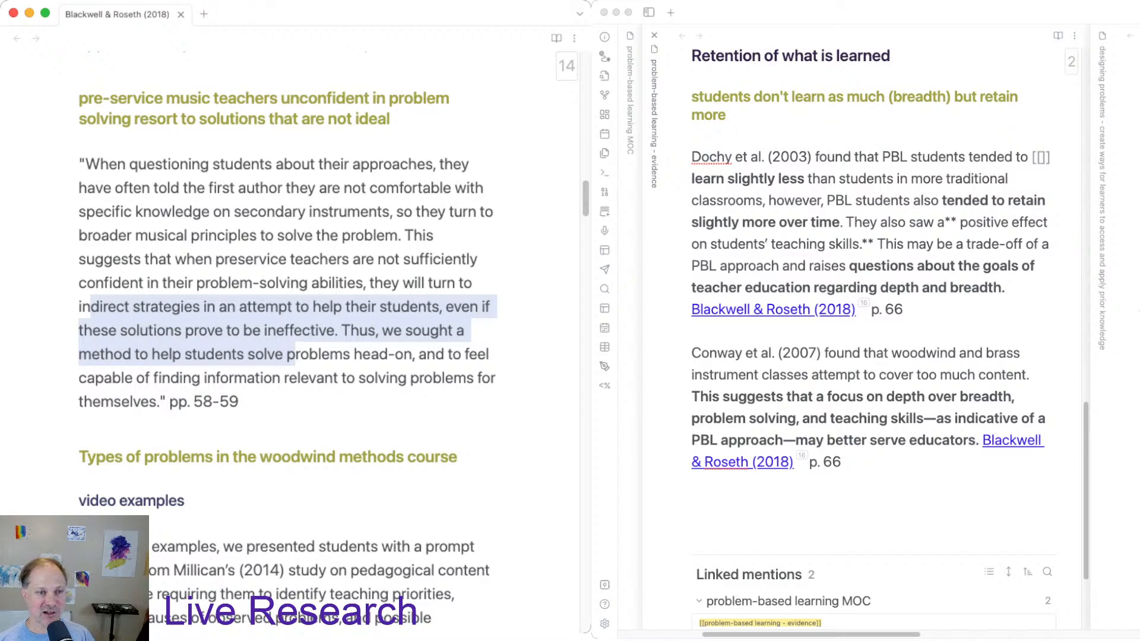
{"action": "left_click", "coordinate": [260, 188]}
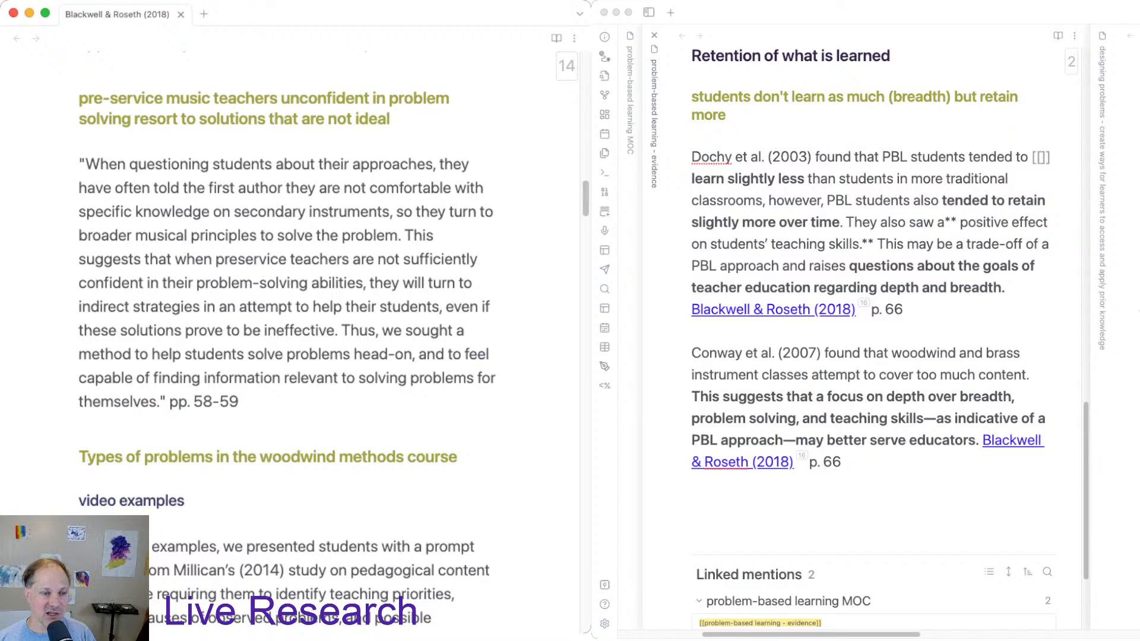
{"action": "left_click_drag", "start_coordinate": [238, 402], "coordinate": [79, 139]}
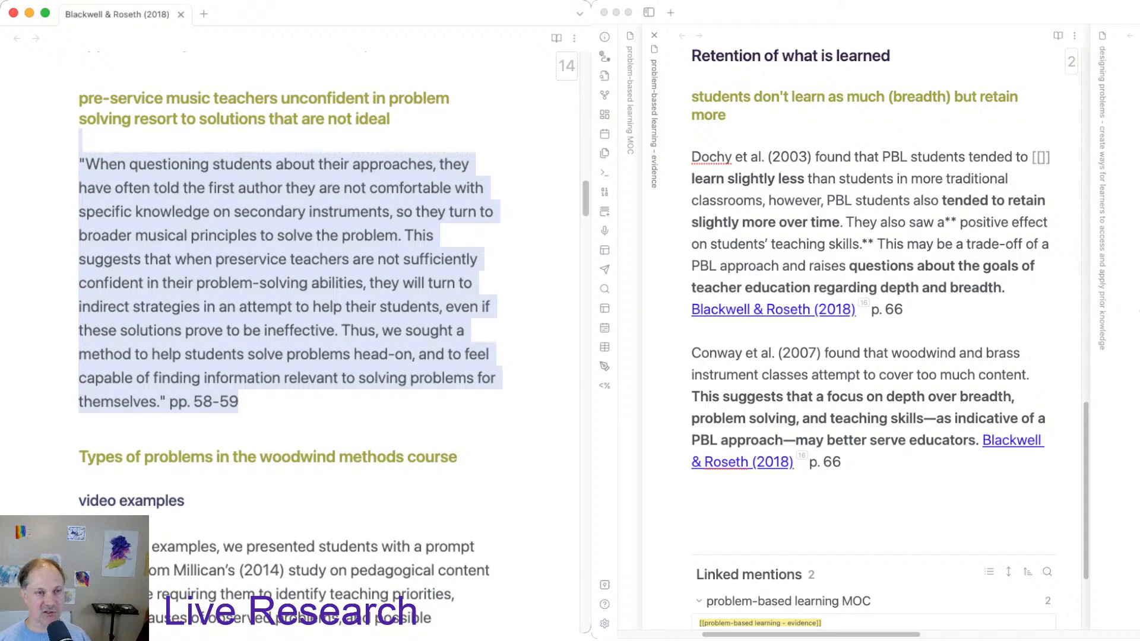
Look along the stacked concept notes to the problem based learning - concerns note and check its section on not covering as much content.
{"action": "key", "text": "super+Tab"}
{"action": "left_click", "coordinate": [799, 462]}
{"action": "left_click", "coordinate": [799, 463]}
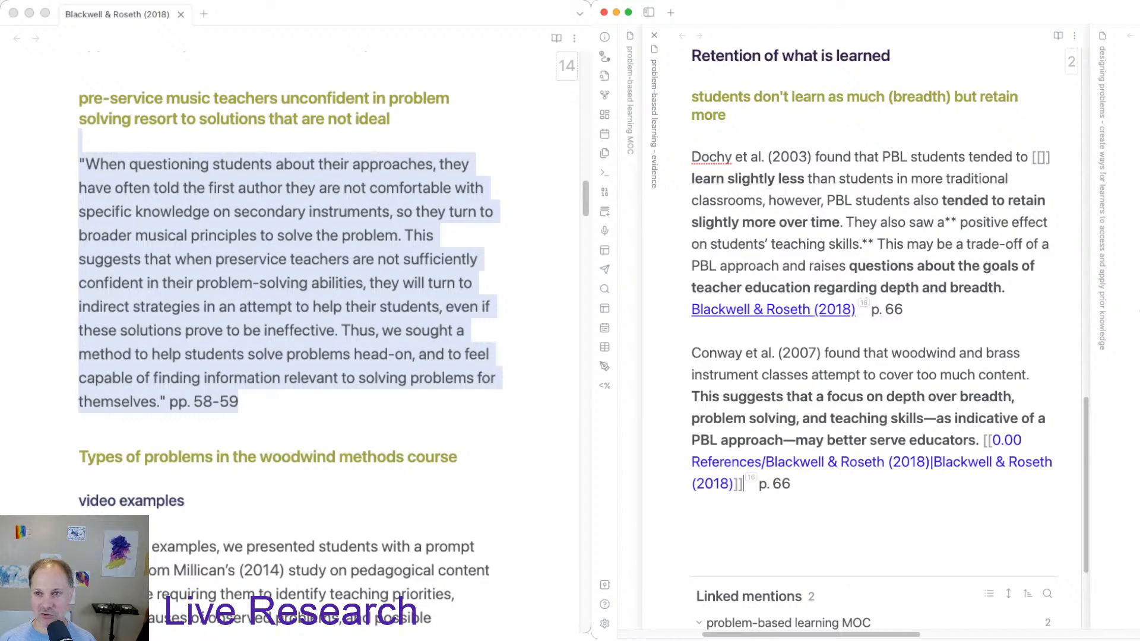
{"action": "scroll", "coordinate": [873, 356], "scroll_direction": "right", "scroll_amount": 20}
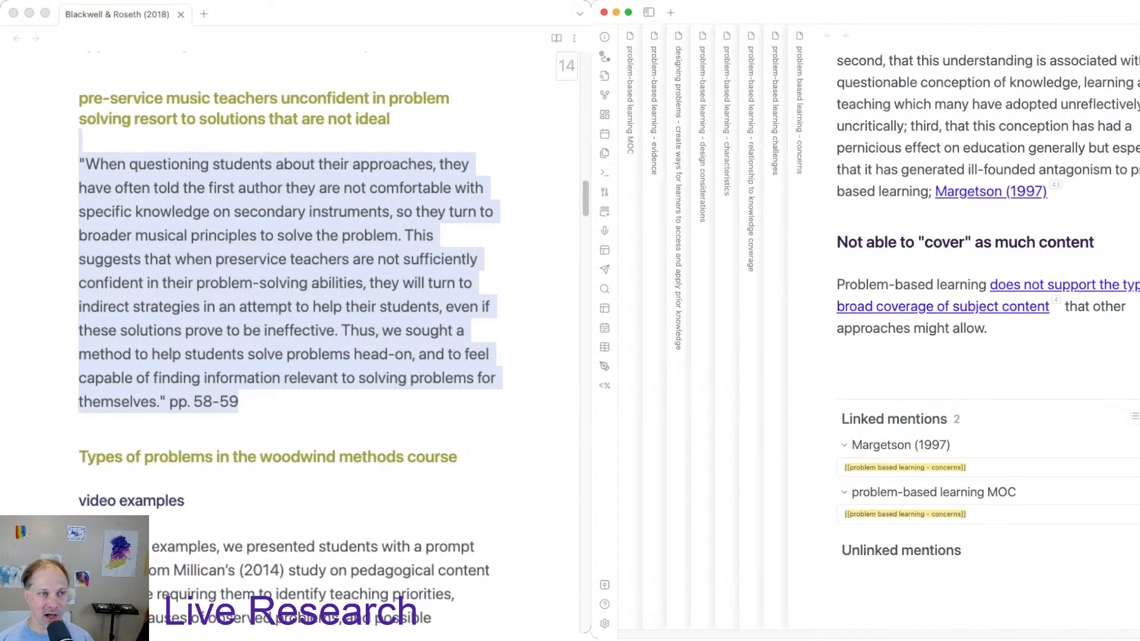
{"action": "key", "text": "super+Tab"}
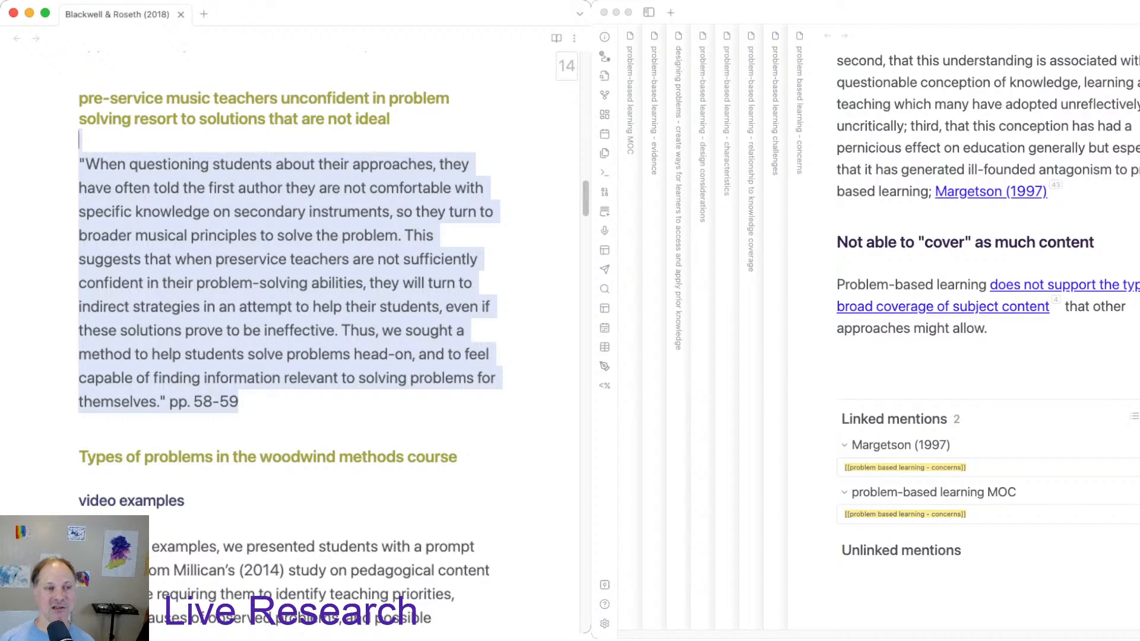
{"action": "key", "text": "super+grave"}
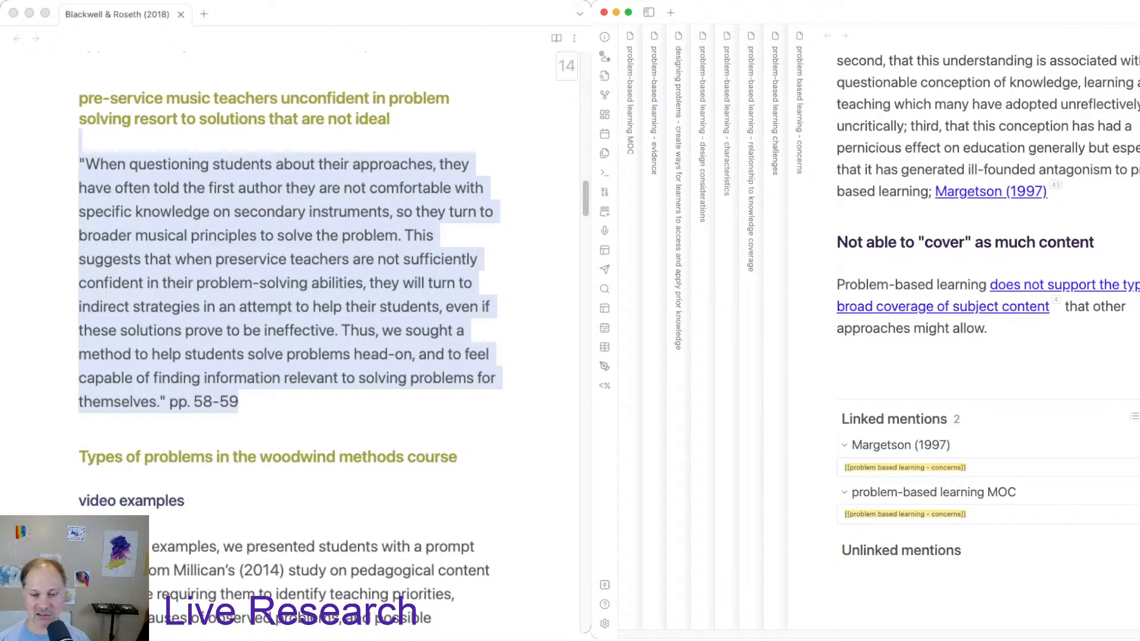
{"action": "key", "text": "super+grave"}
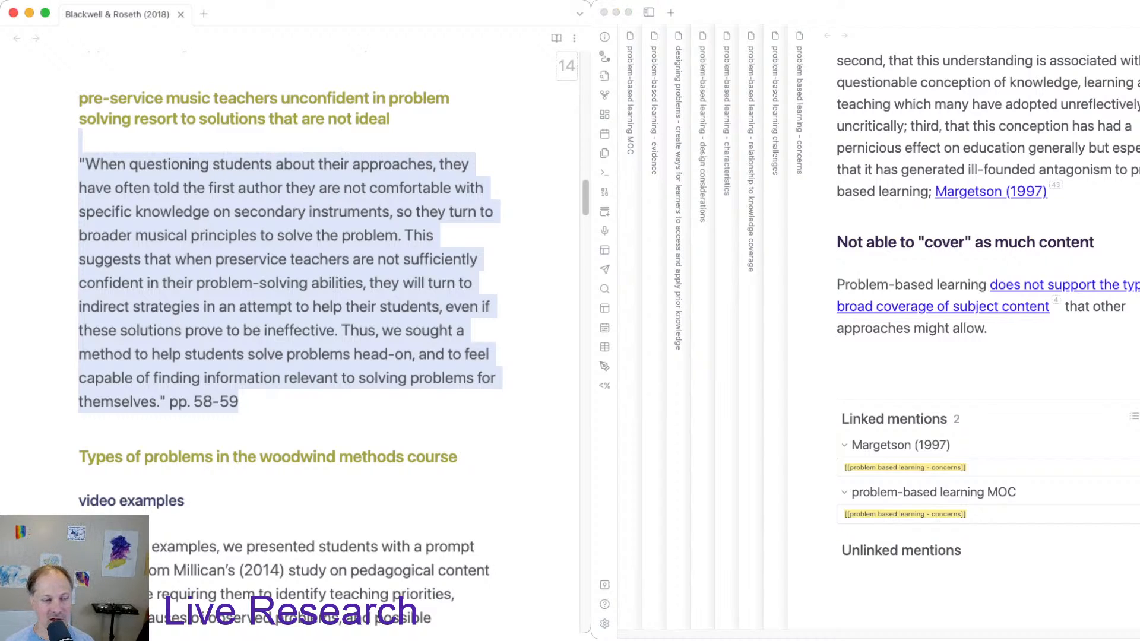
In the Blackwell & Roseth (2018) note, read the video examples passage under the types of problems in the woodwind methods course.
{"action": "scroll", "coordinate": [290, 342], "scroll_direction": "down", "scroll_amount": 5}
{"action": "scroll", "coordinate": [290, 342], "scroll_direction": "down", "scroll_amount": 3}
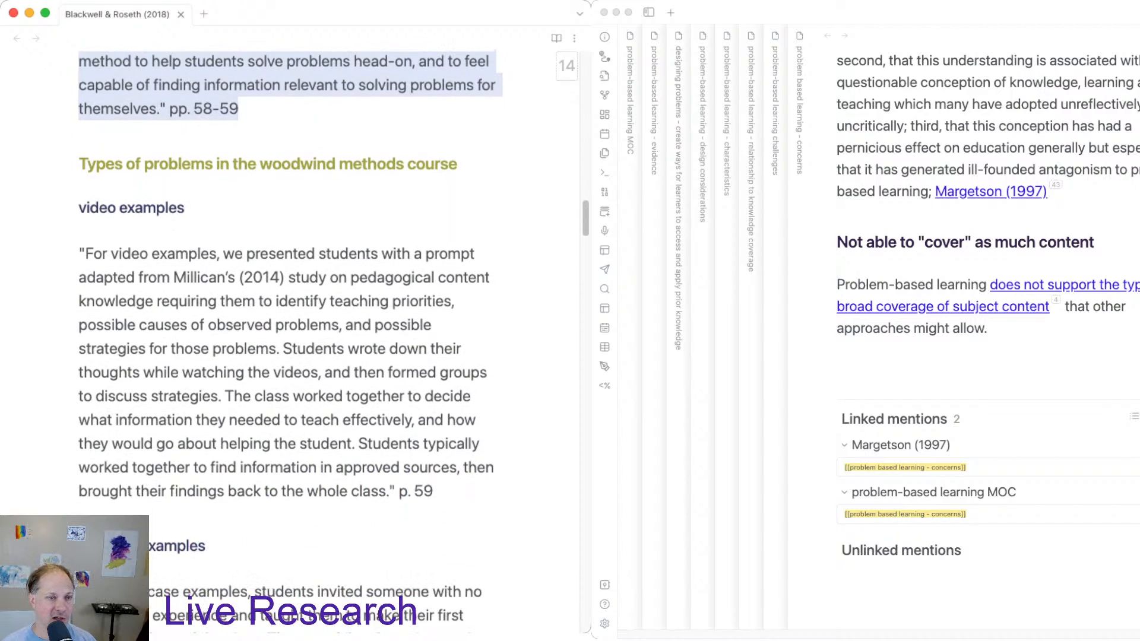
{"action": "scroll", "coordinate": [291, 342], "scroll_direction": "down", "scroll_amount": 1}
{"action": "scroll", "coordinate": [290, 342], "scroll_direction": "down", "scroll_amount": 1}
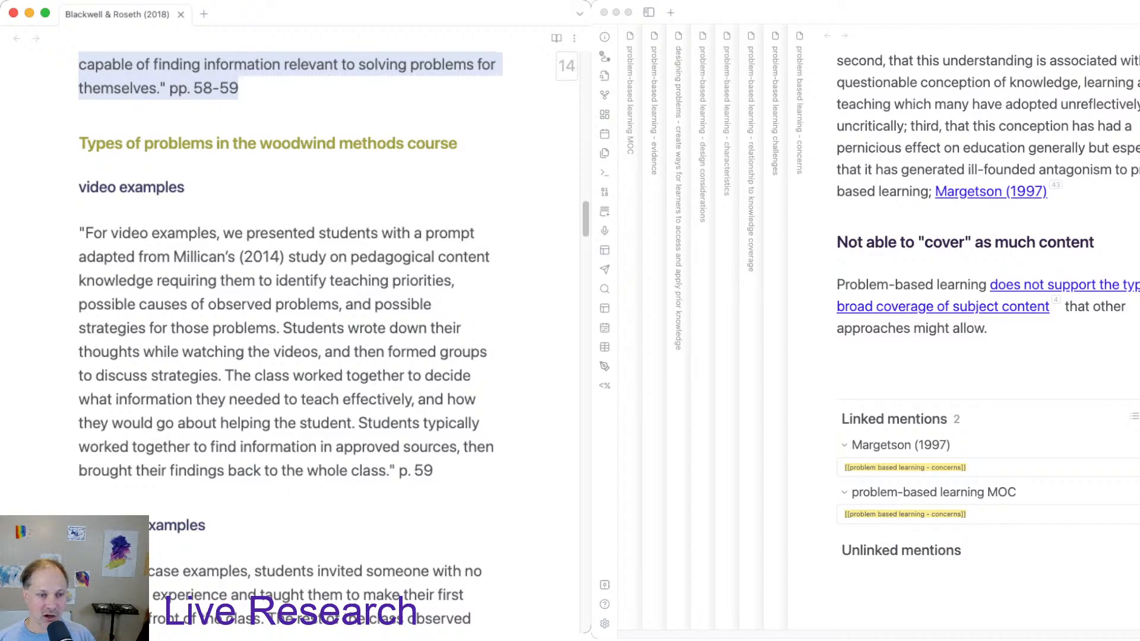
{"action": "scroll", "coordinate": [291, 342], "scroll_direction": "down", "scroll_amount": 1}
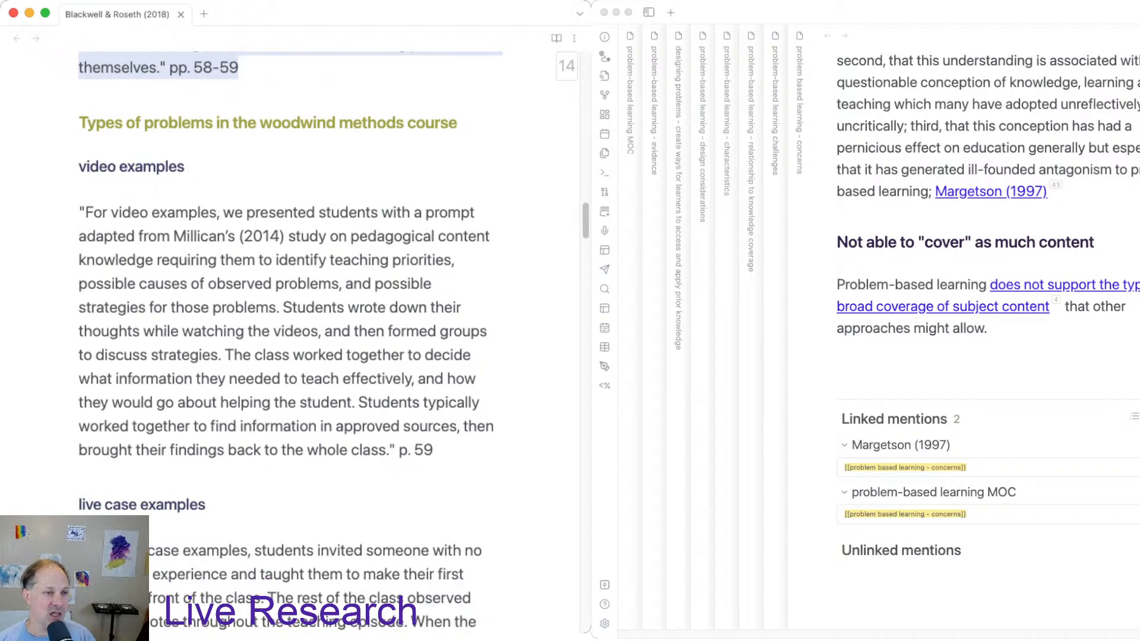
{"action": "scroll", "coordinate": [291, 342], "scroll_direction": "down", "scroll_amount": 2}
{"action": "scroll", "coordinate": [285, 342], "scroll_direction": "up", "scroll_amount": 1}
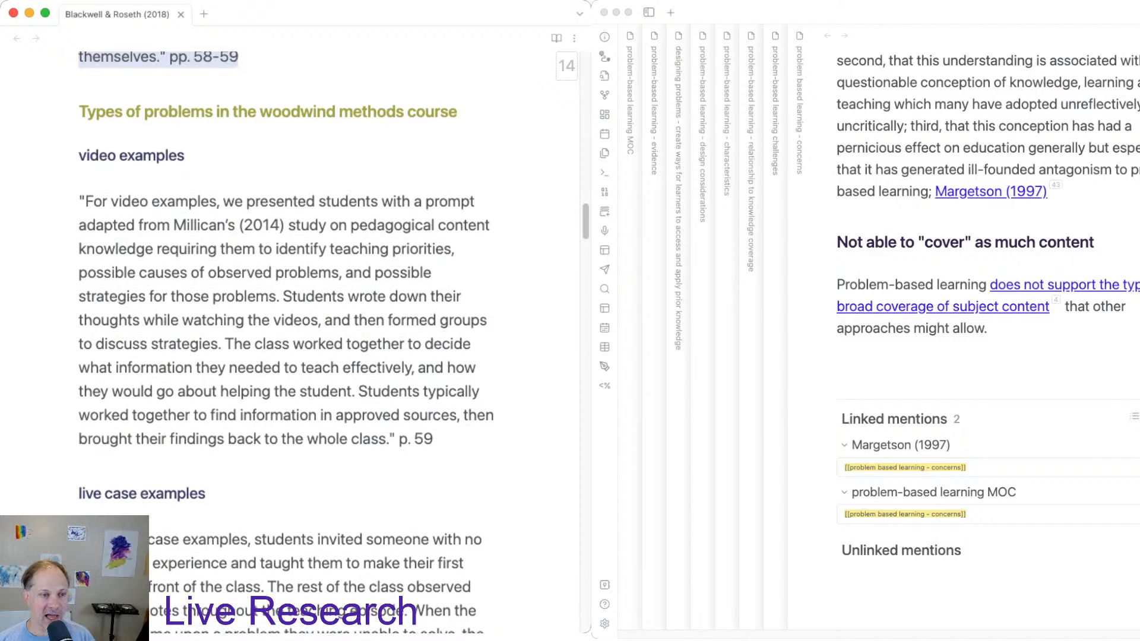
{"action": "scroll", "coordinate": [286, 342], "scroll_direction": "down", "scroll_amount": 2}
{"action": "scroll", "coordinate": [286, 342], "scroll_direction": "up", "scroll_amount": 1}
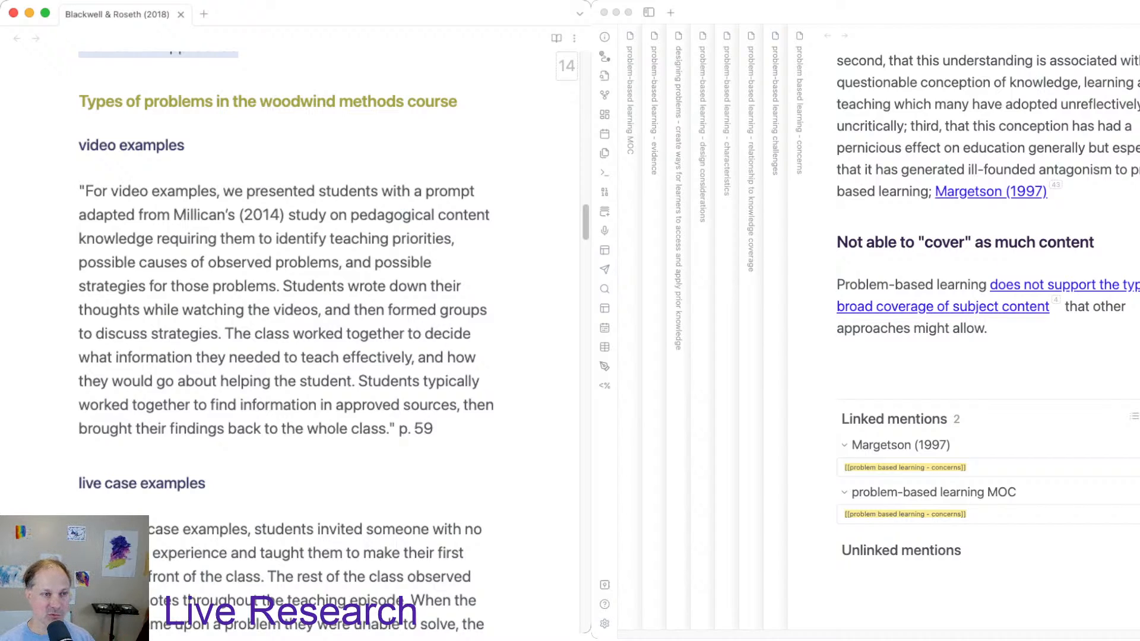
{"action": "key", "text": "super+grave"}
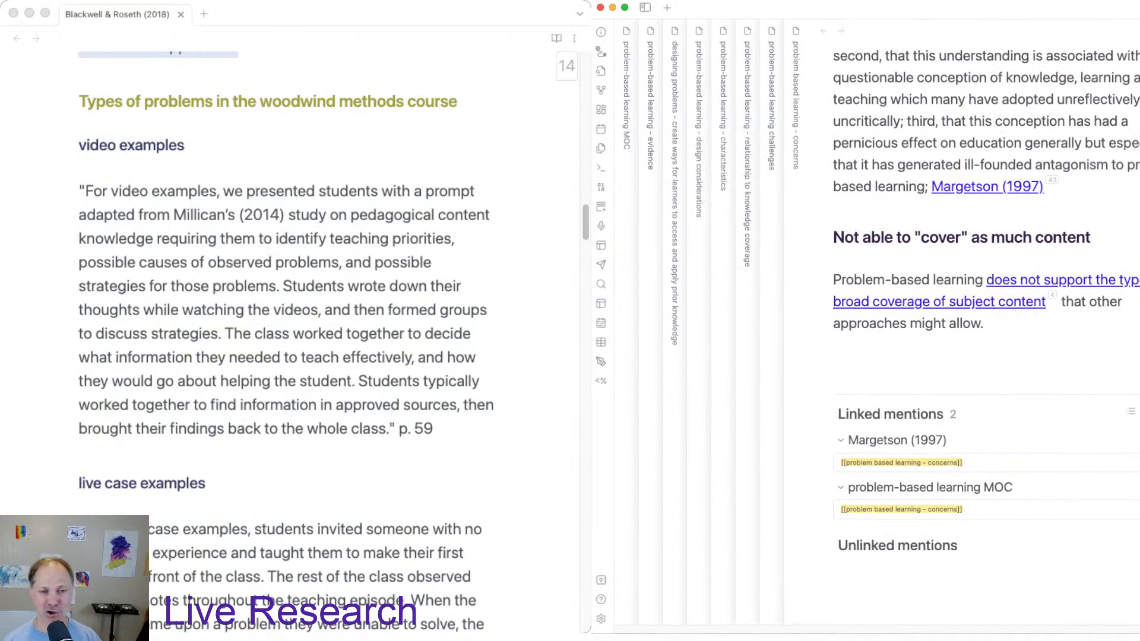
{"action": "key", "text": "super+grave"}
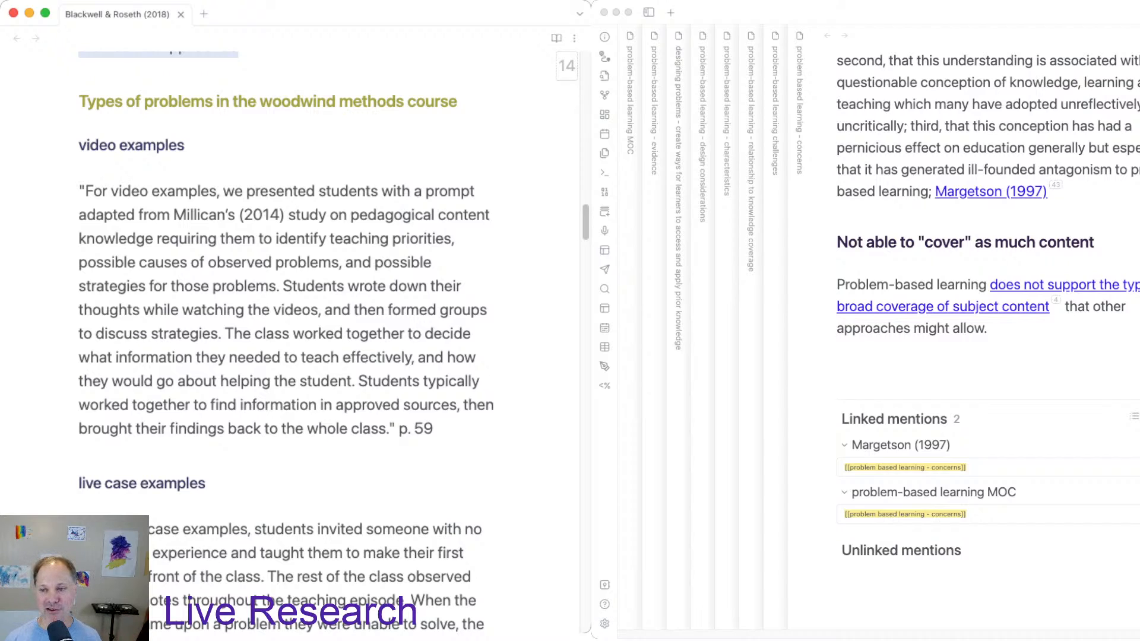
Open the problem-based learning MOC note and review its definitions of a problem through the related links on musical problems and problem design.
{"action": "key", "text": "super+grave"}
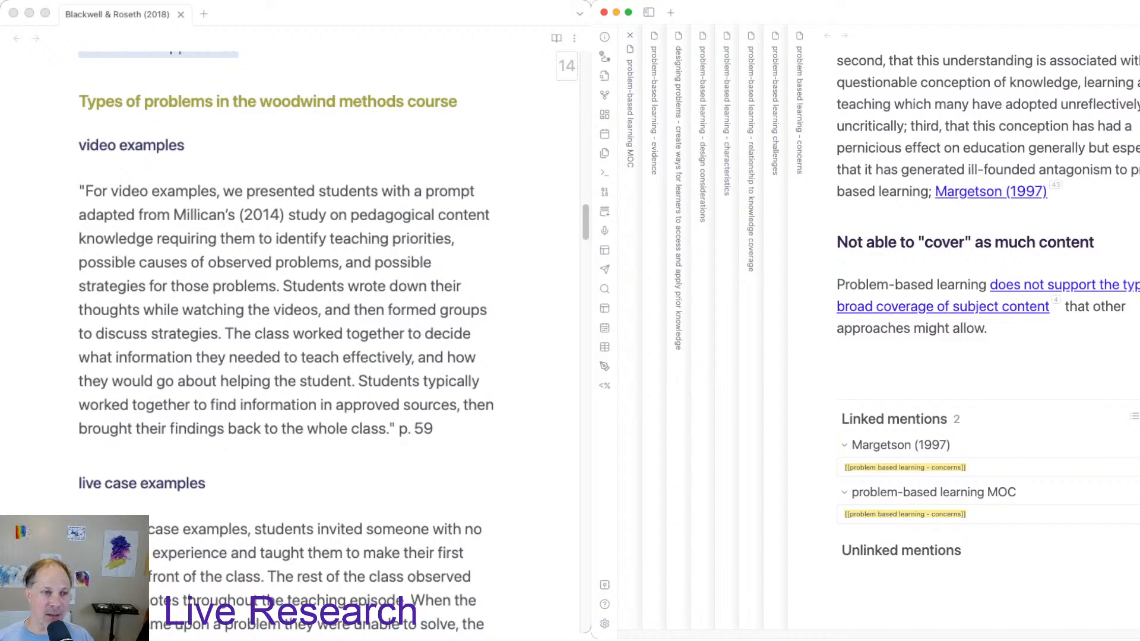
{"action": "left_click", "coordinate": [630, 107]}
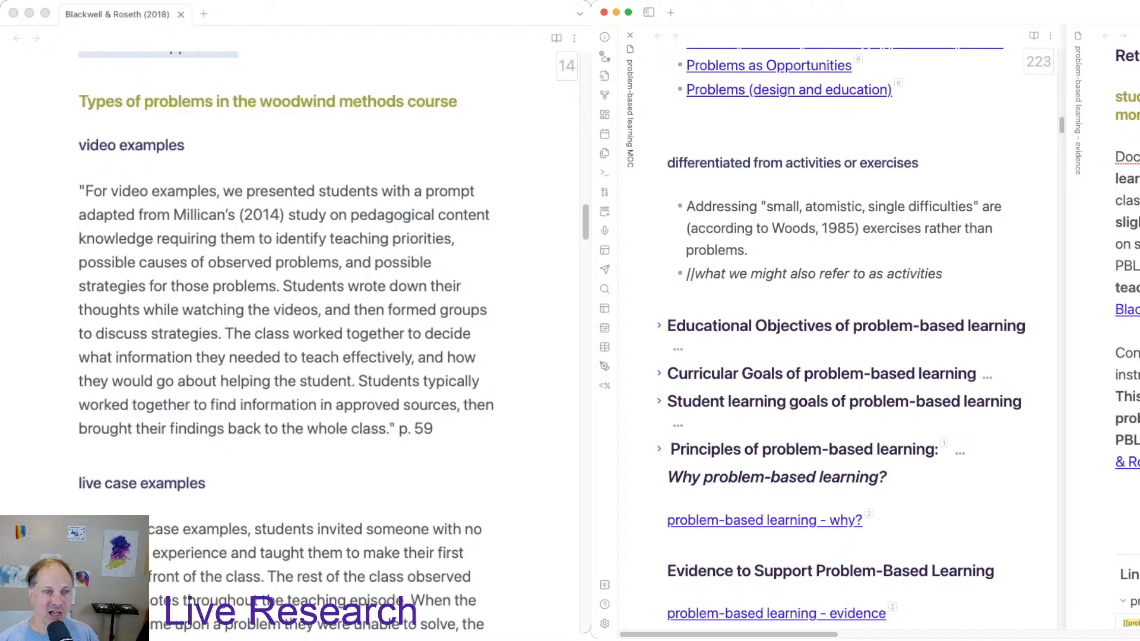
{"action": "scroll", "coordinate": [848, 338], "scroll_direction": "up", "scroll_amount": 15}
{"action": "scroll", "coordinate": [848, 338], "scroll_direction": "up", "scroll_amount": 12}
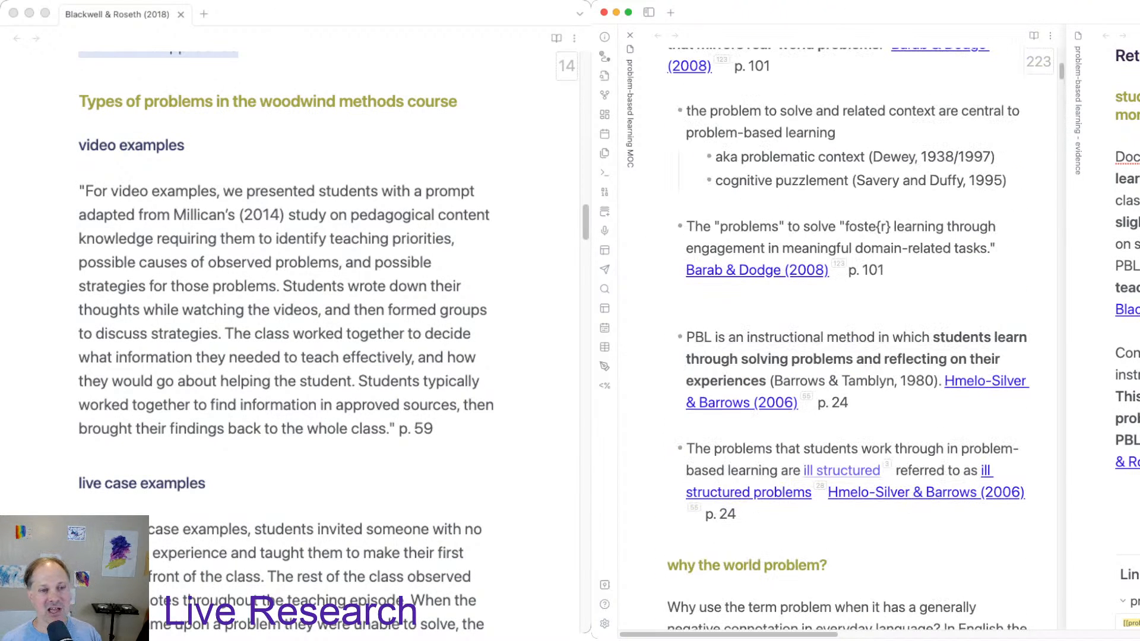
{"action": "scroll", "coordinate": [848, 339], "scroll_direction": "down", "scroll_amount": 10}
{"action": "scroll", "coordinate": [848, 338], "scroll_direction": "down", "scroll_amount": 20}
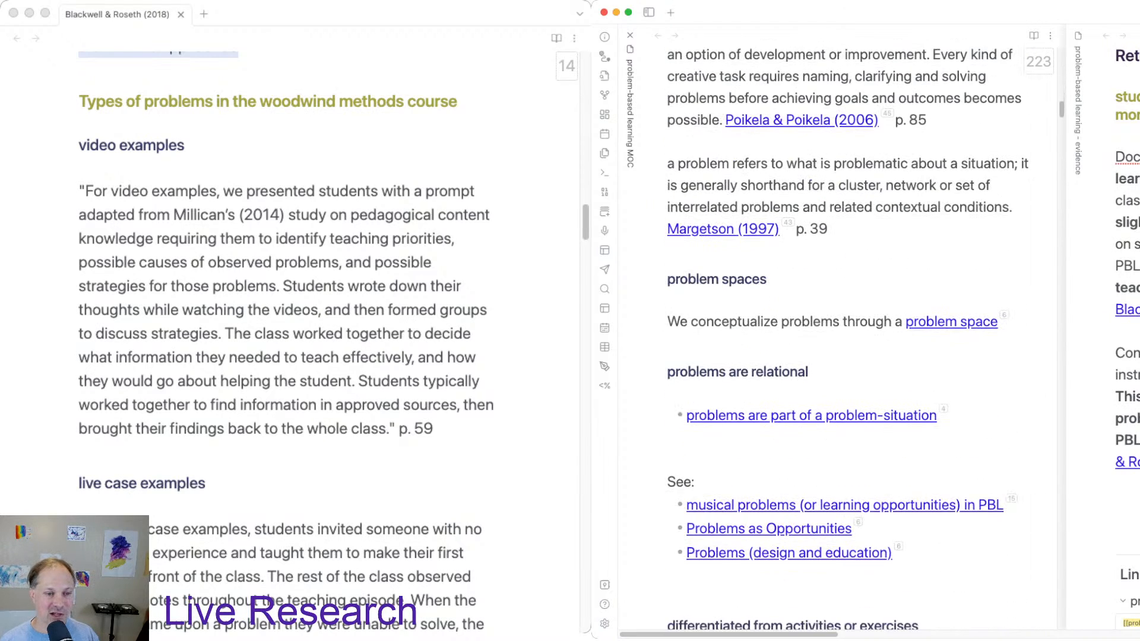
{"action": "scroll", "coordinate": [848, 339], "scroll_direction": "down", "scroll_amount": 3}
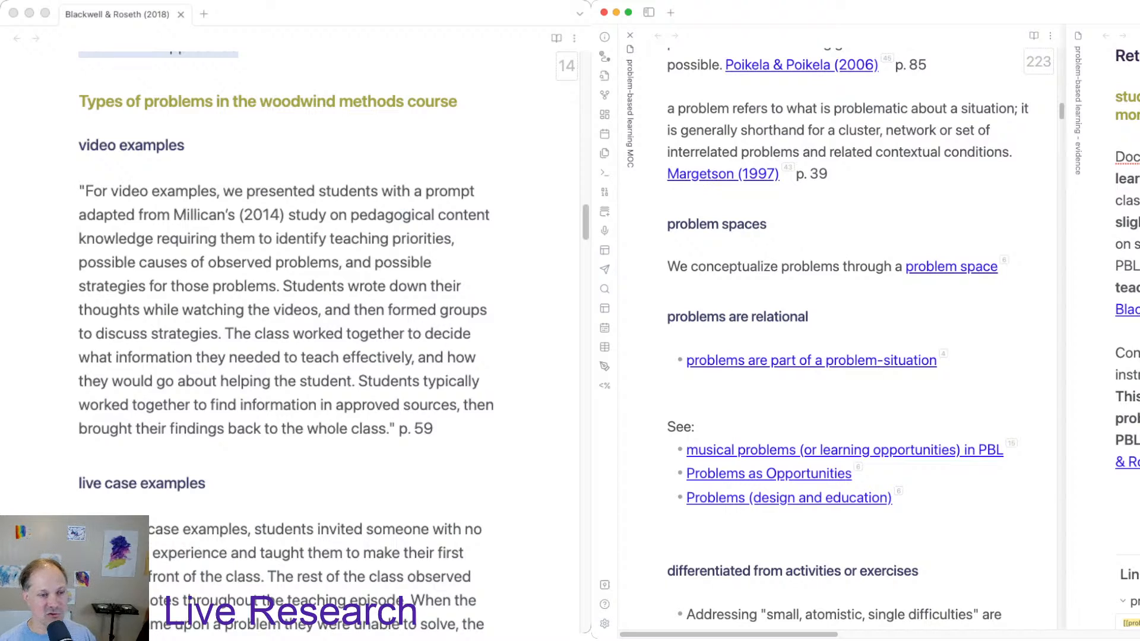
{"action": "scroll", "coordinate": [848, 339], "scroll_direction": "down", "scroll_amount": 1}
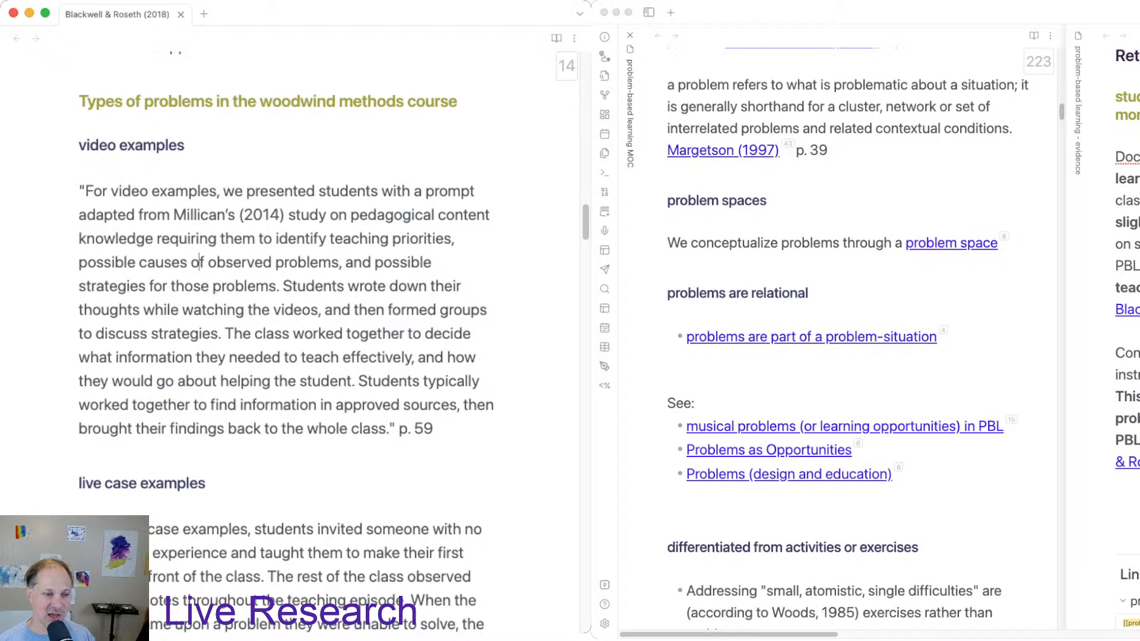
Skim the Blackwell & Roseth (2018) note from the problem types to the student findings on increased teacher confidence.
{"action": "scroll", "coordinate": [285, 333], "scroll_direction": "down", "scroll_amount": 15}
{"action": "scroll", "coordinate": [285, 332], "scroll_direction": "down", "scroll_amount": 12}
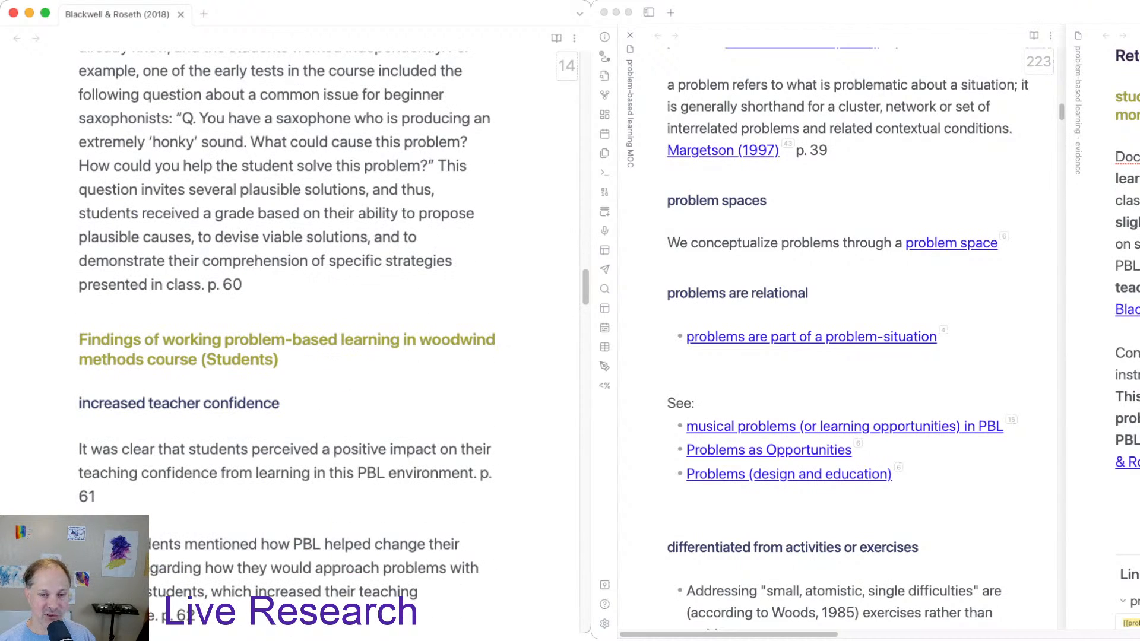
Skim the problem-based learning MOC note from the definitions of a problem through the design considerations to the curricular issues links.
{"action": "key", "text": "super+grave"}
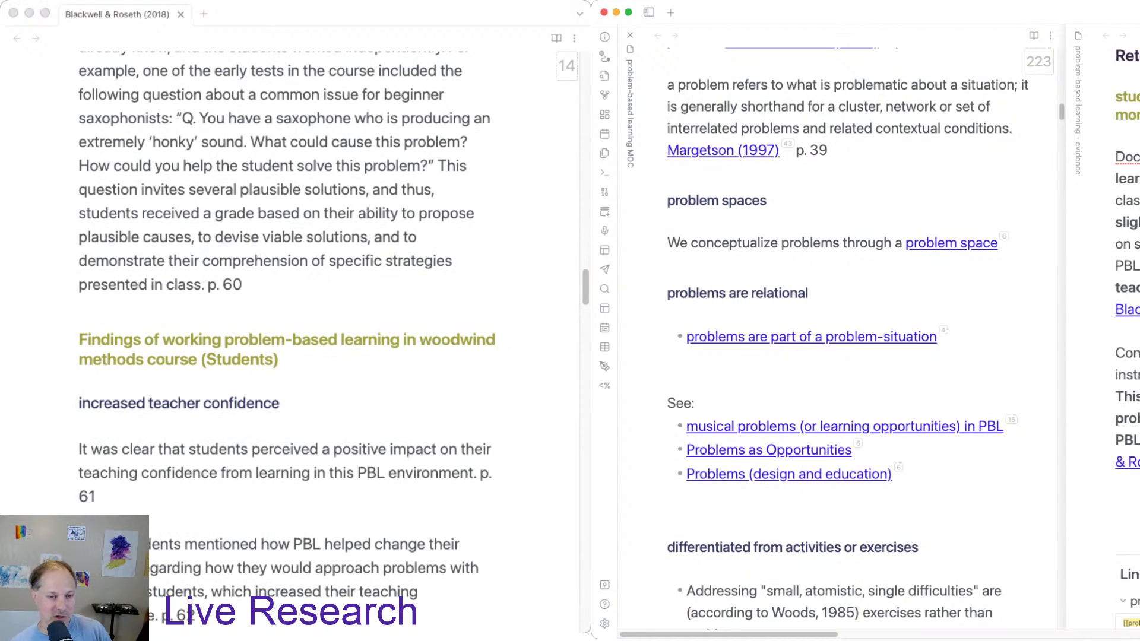
{"action": "scroll", "coordinate": [848, 334], "scroll_direction": "down", "scroll_amount": 3}
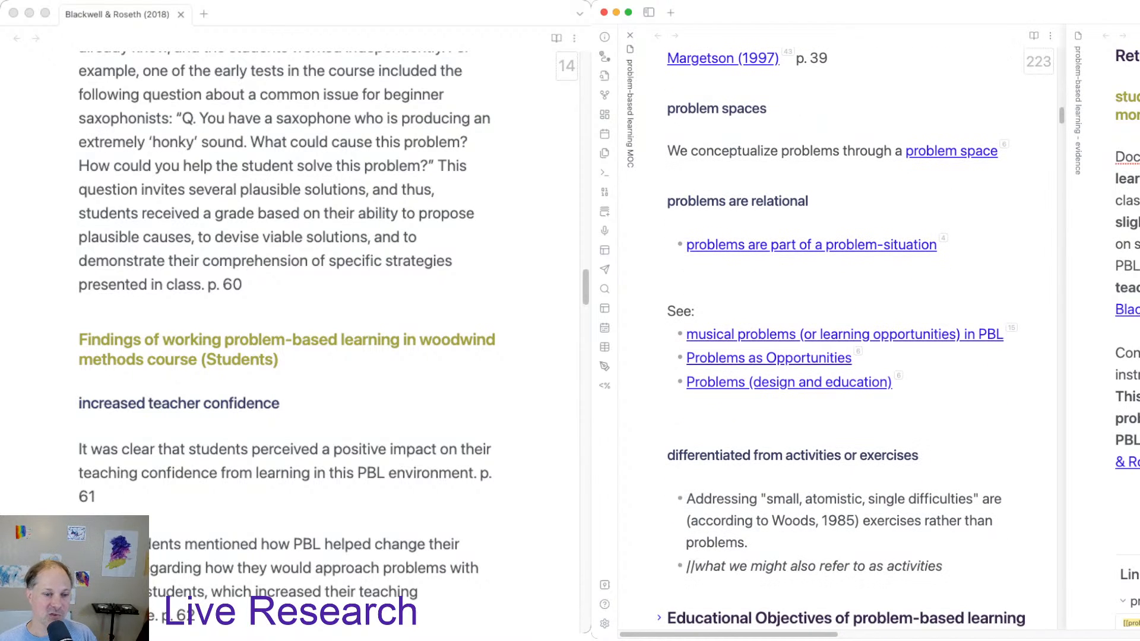
{"action": "scroll", "coordinate": [848, 332], "scroll_direction": "up", "scroll_amount": 15}
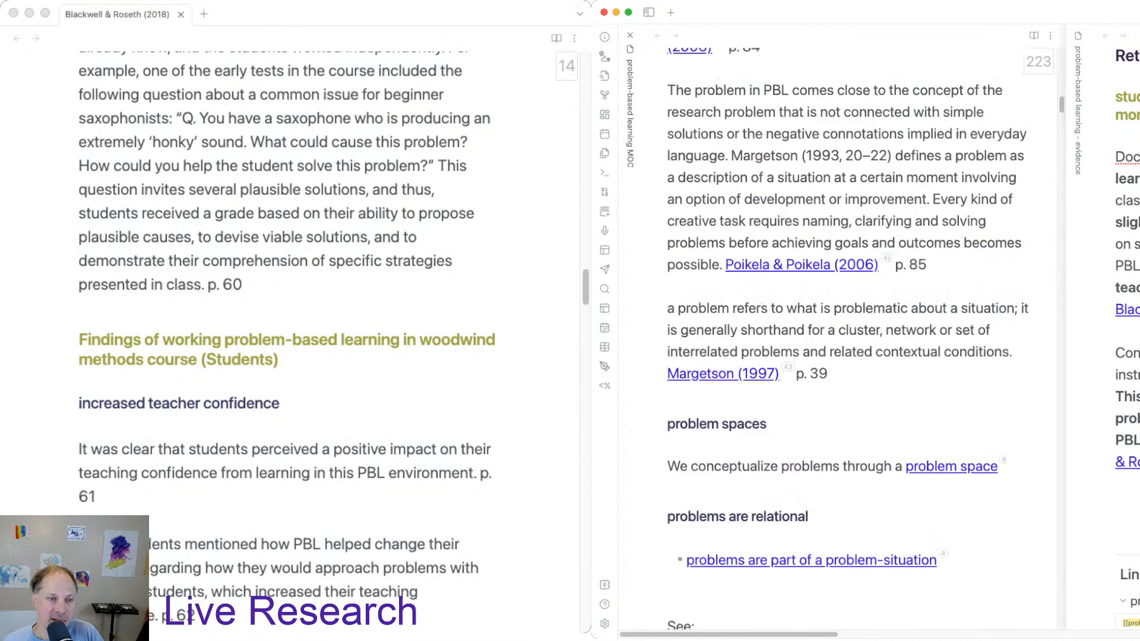
{"action": "scroll", "coordinate": [848, 333], "scroll_direction": "down", "scroll_amount": 20}
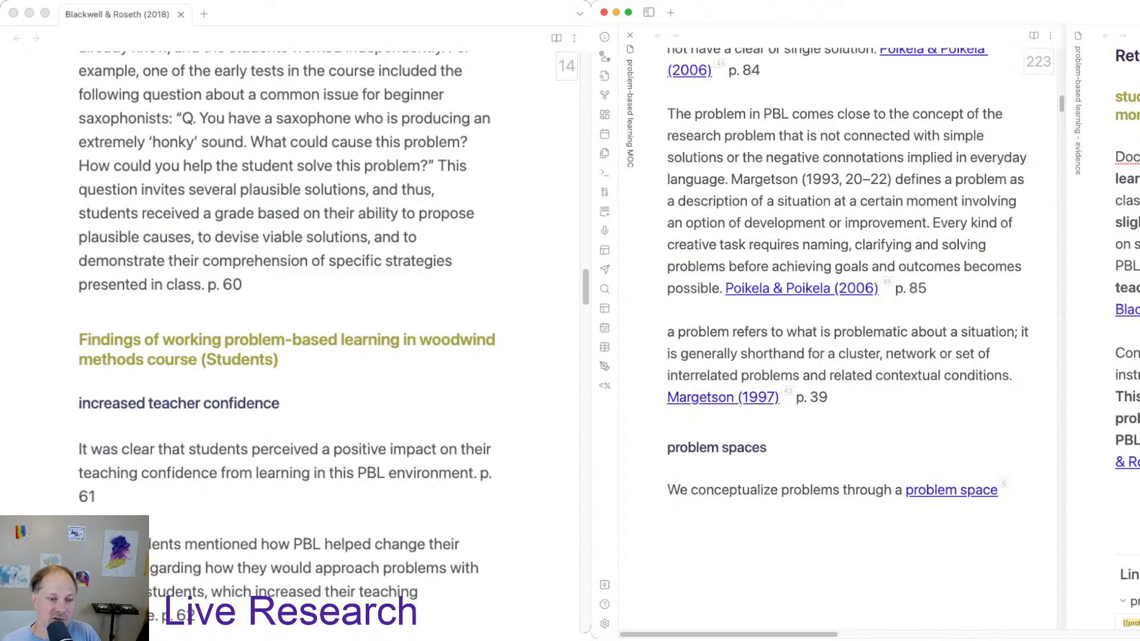
{"action": "scroll", "coordinate": [848, 332], "scroll_direction": "down", "scroll_amount": 14}
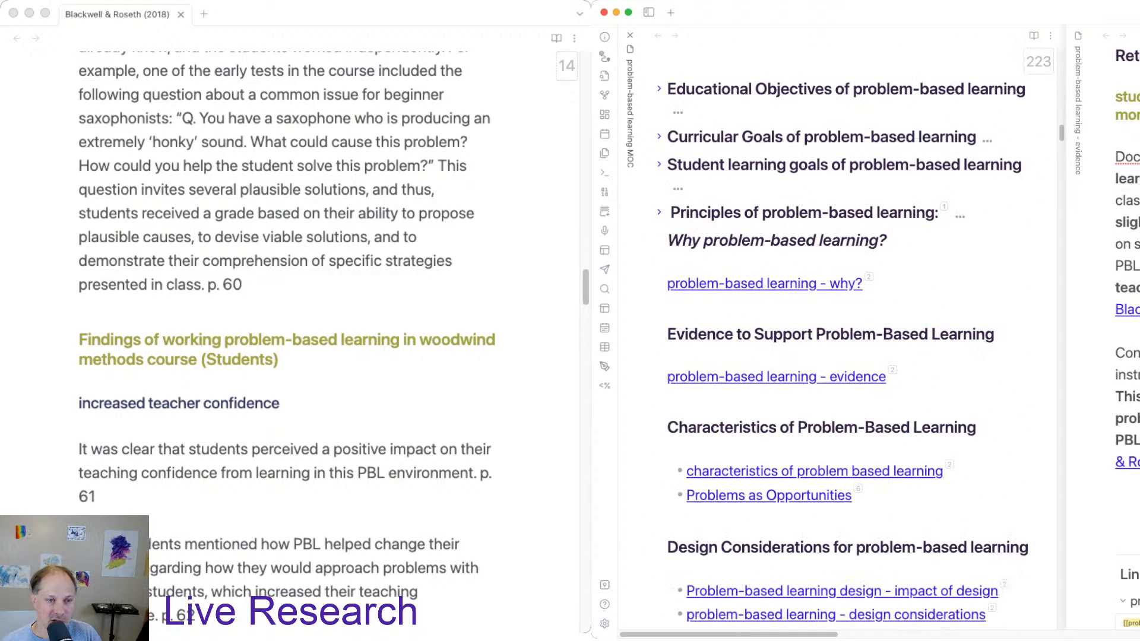
{"action": "scroll", "coordinate": [848, 333], "scroll_direction": "down", "scroll_amount": 4}
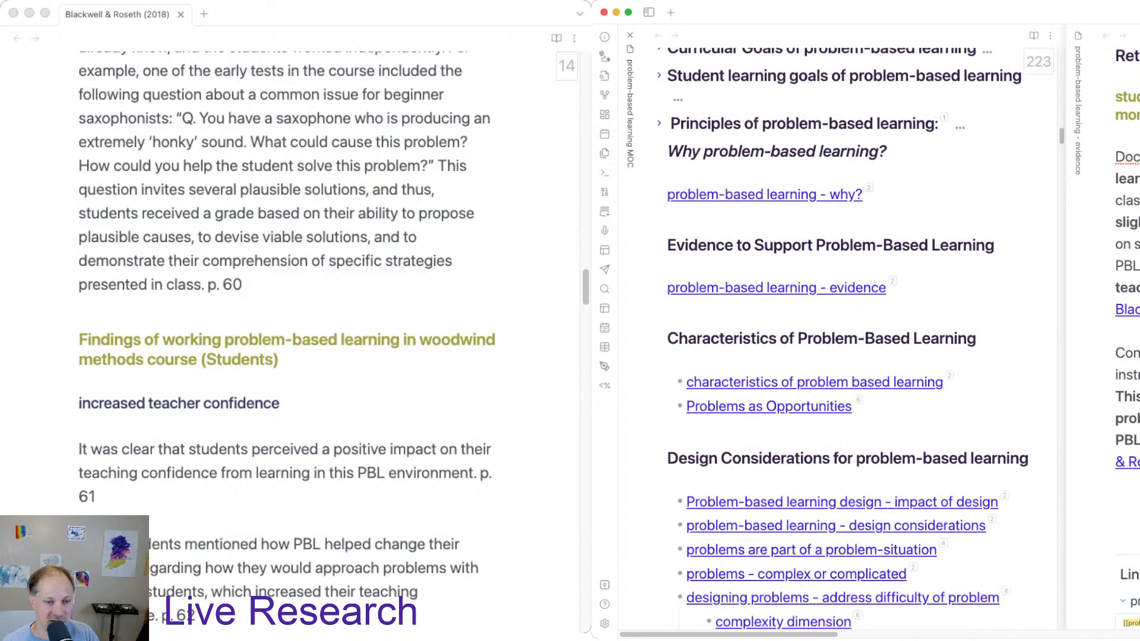
{"action": "scroll", "coordinate": [848, 333], "scroll_direction": "down", "scroll_amount": 6}
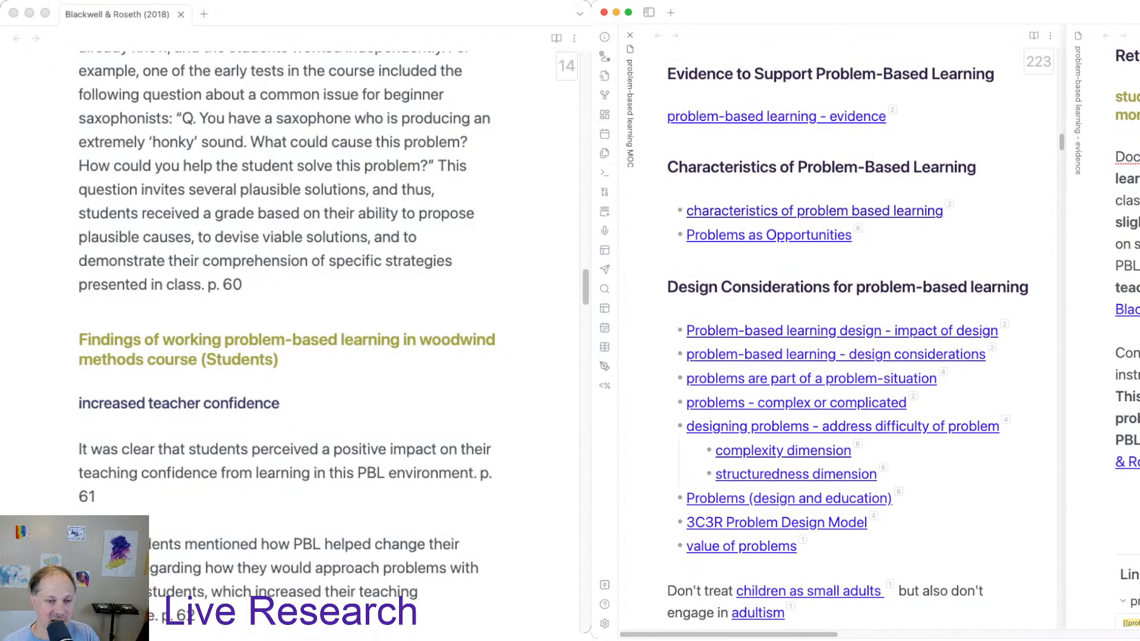
{"action": "scroll", "coordinate": [848, 333], "scroll_direction": "down", "scroll_amount": 2}
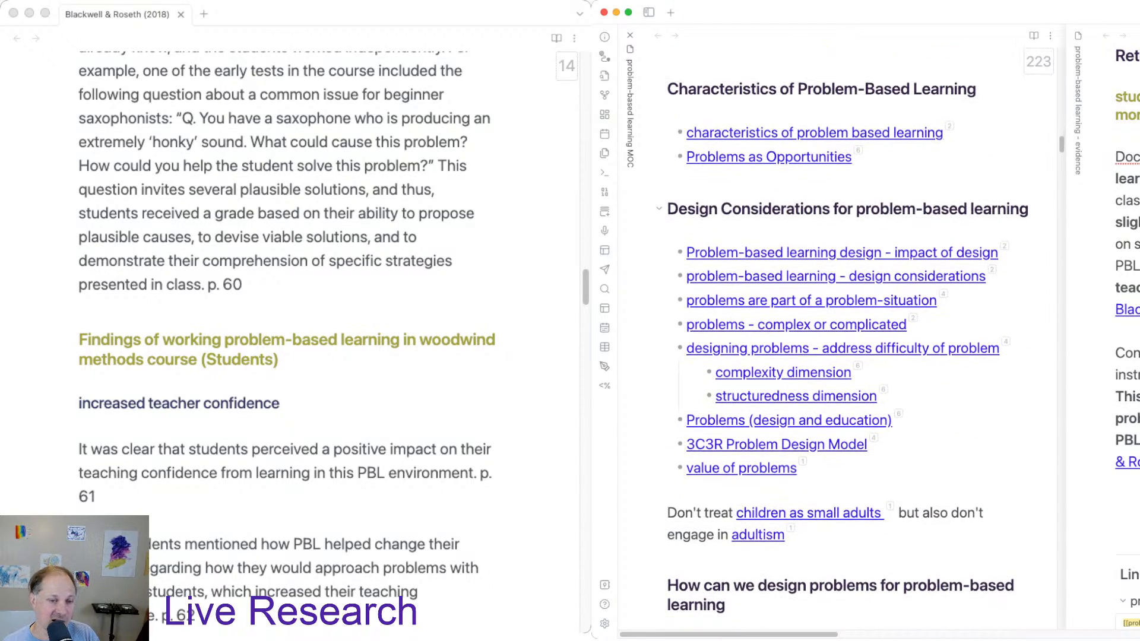
{"action": "scroll", "coordinate": [848, 333], "scroll_direction": "down", "scroll_amount": 4}
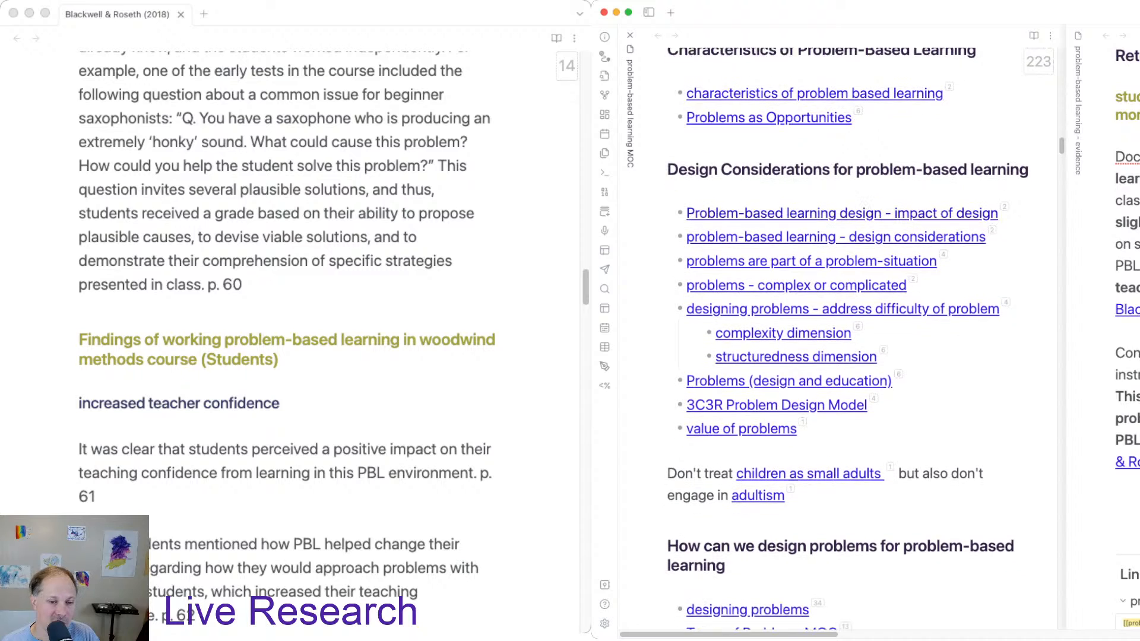
{"action": "scroll", "coordinate": [848, 333], "scroll_direction": "down", "scroll_amount": 13}
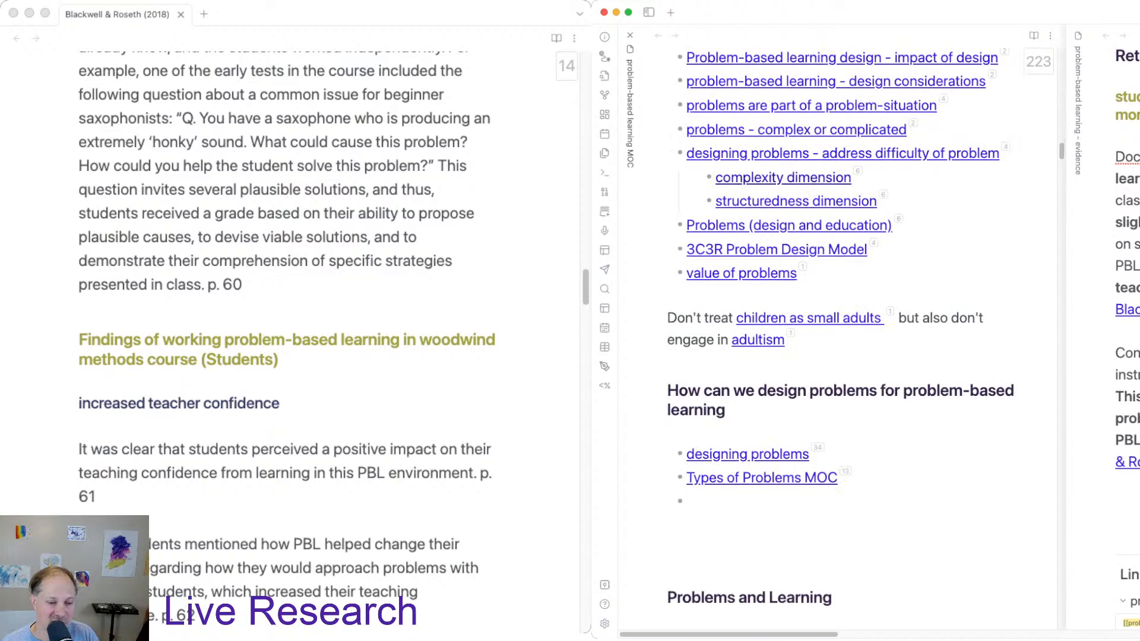
{"action": "scroll", "coordinate": [848, 333], "scroll_direction": "down", "scroll_amount": 15}
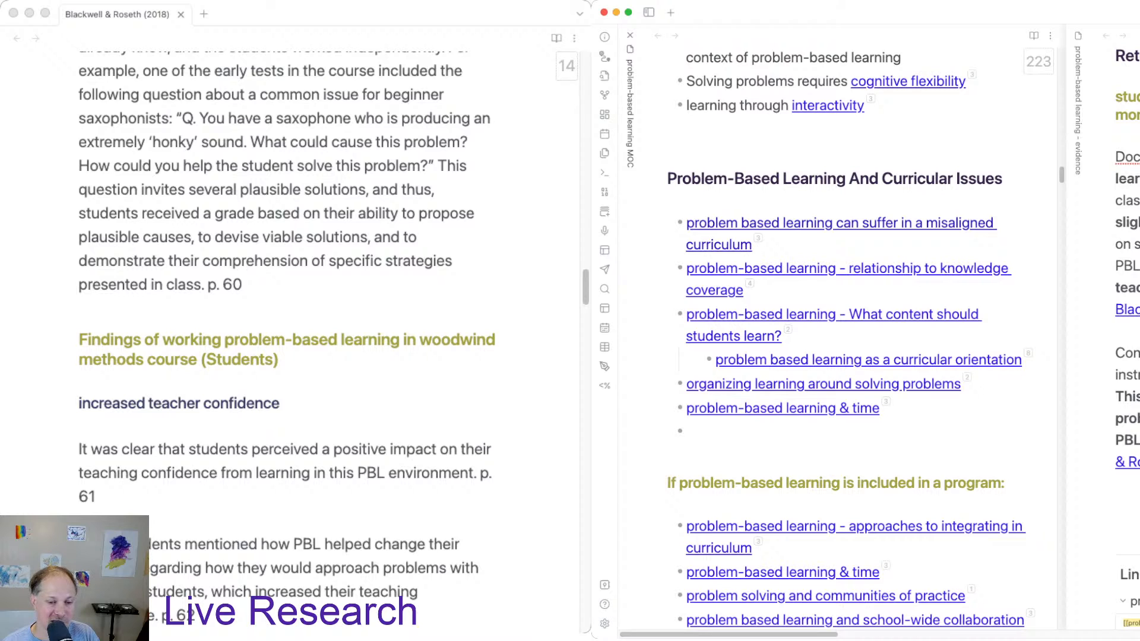
Look back through the MOC's problem design links and recheck its why, evidence, characteristics and design considerations sections.
{"action": "scroll", "coordinate": [851, 338], "scroll_direction": "up", "scroll_amount": 12}
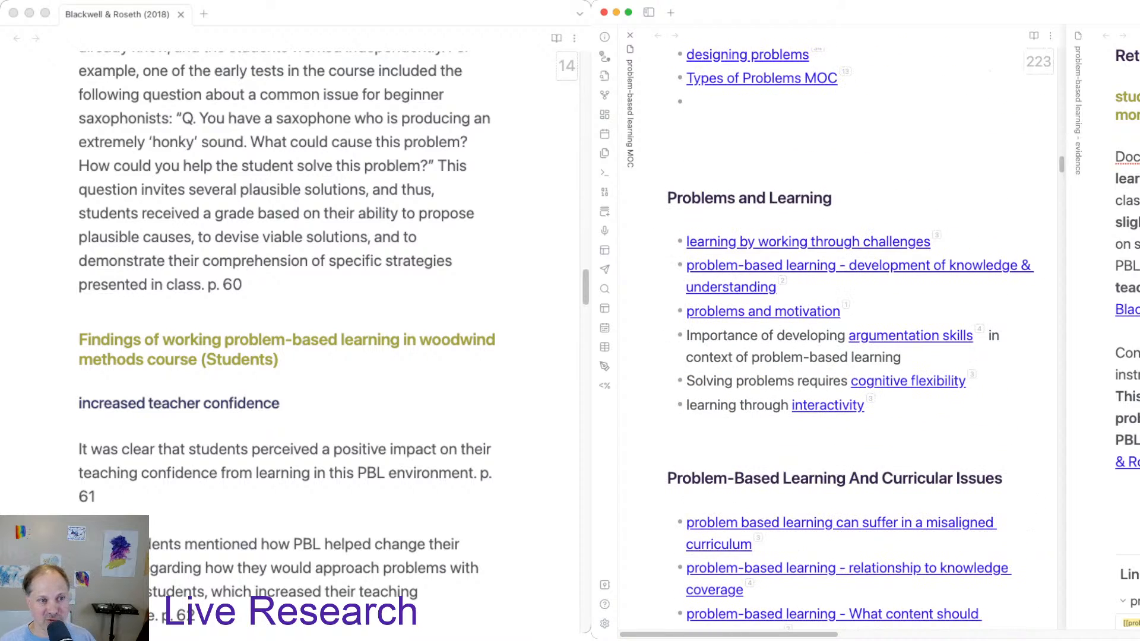
{"action": "scroll", "coordinate": [849, 333], "scroll_direction": "up", "scroll_amount": 5}
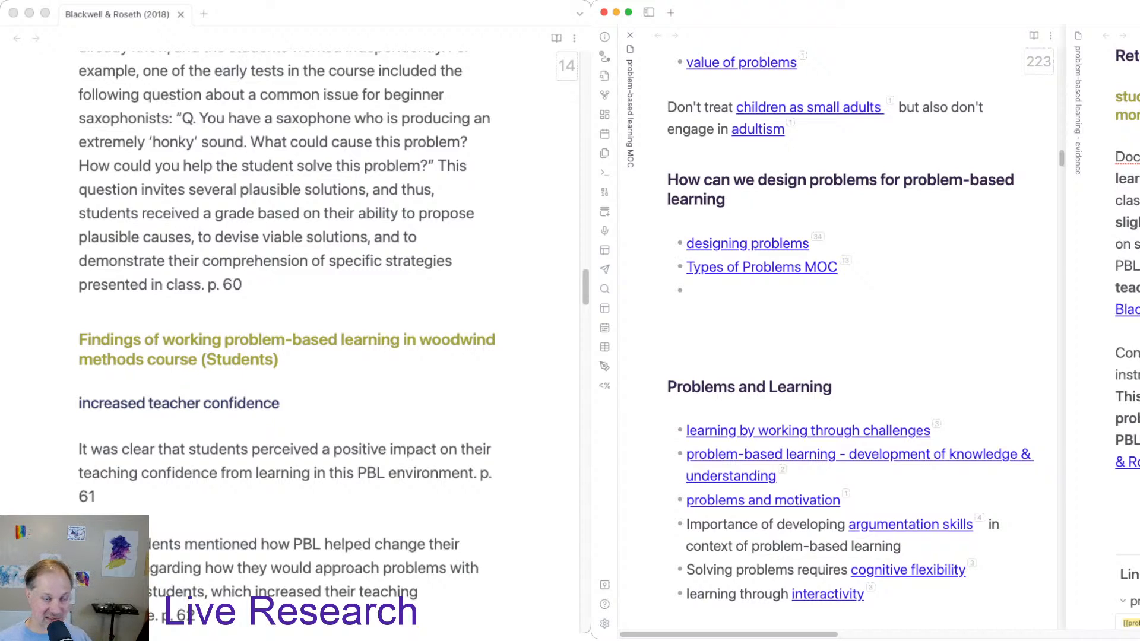
{"action": "scroll", "coordinate": [850, 339], "scroll_direction": "up", "scroll_amount": 5}
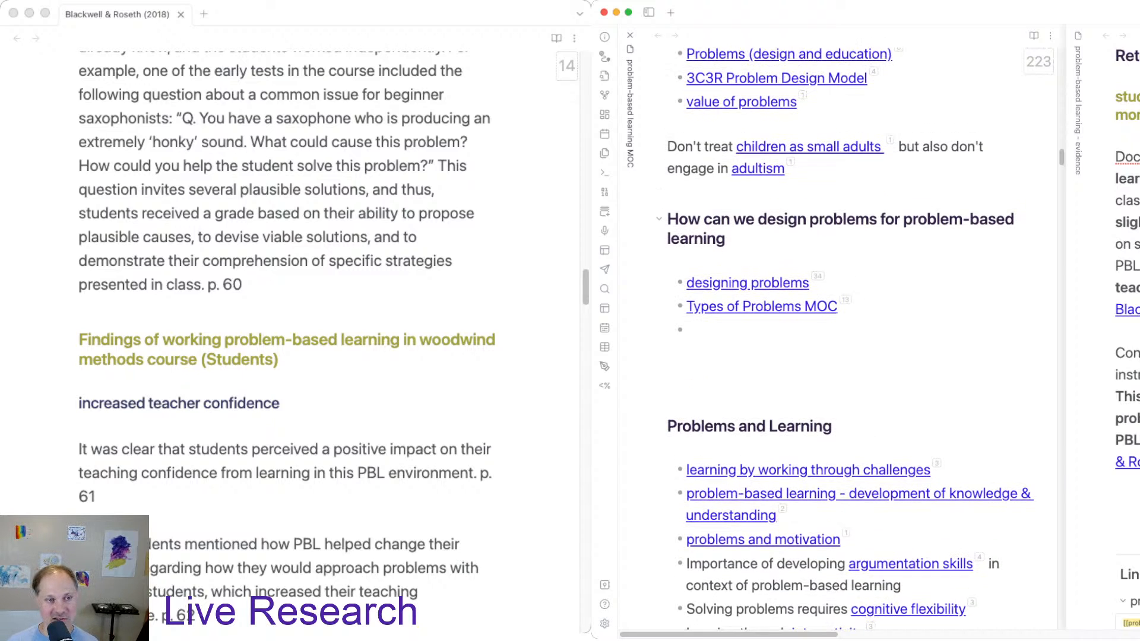
{"action": "scroll", "coordinate": [850, 333], "scroll_direction": "up", "scroll_amount": 2}
{"action": "scroll", "coordinate": [849, 333], "scroll_direction": "up", "scroll_amount": 6}
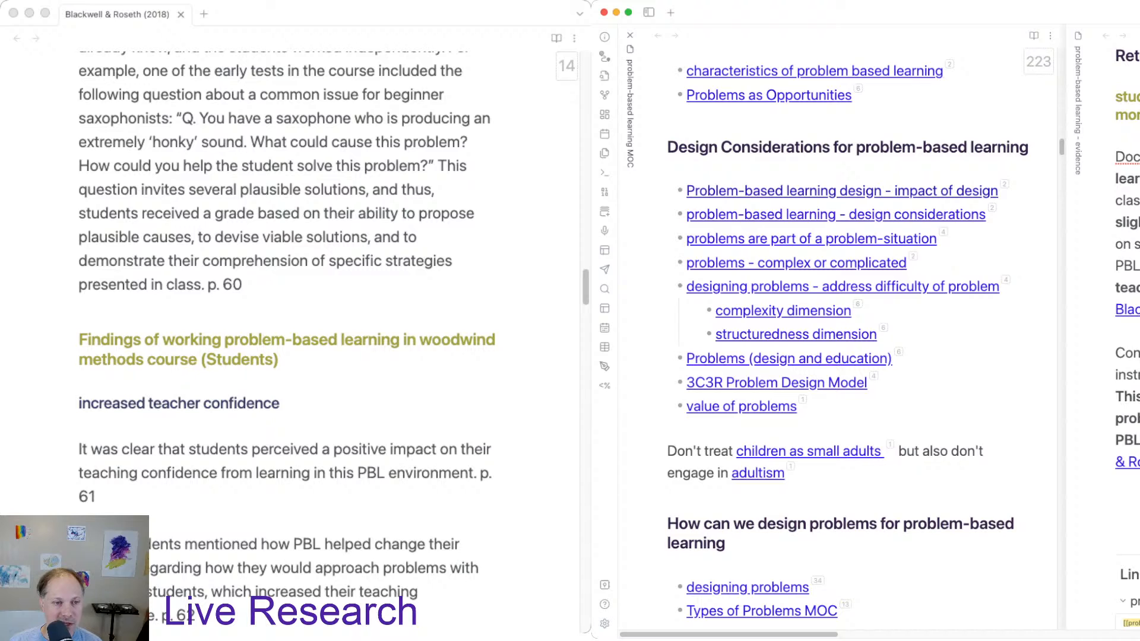
{"action": "scroll", "coordinate": [849, 333], "scroll_direction": "up", "scroll_amount": 12}
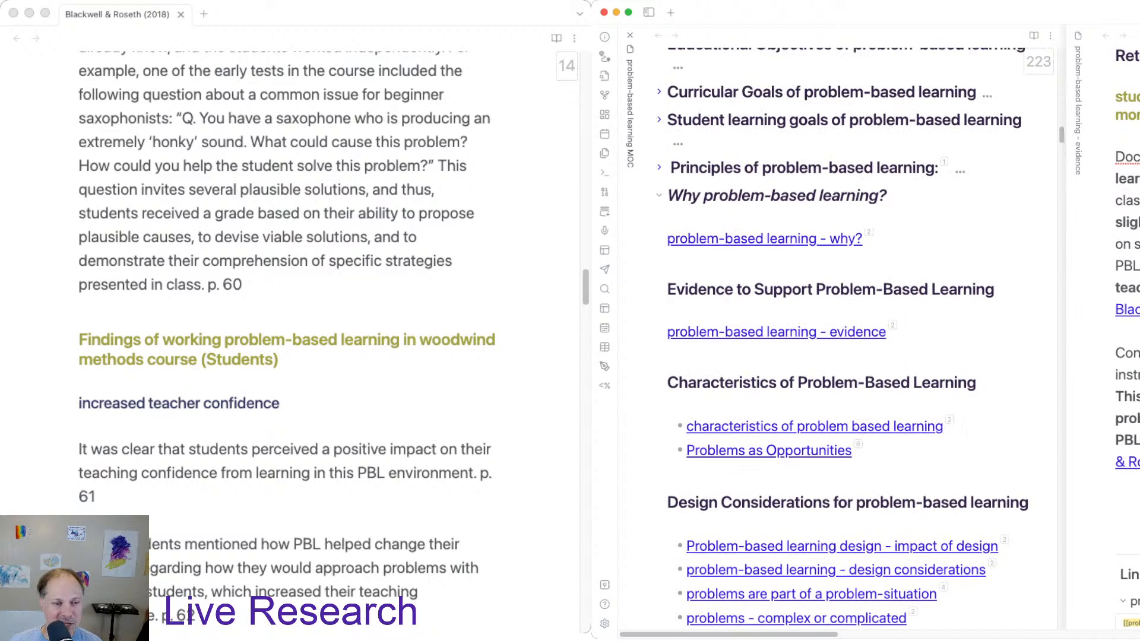
{"action": "scroll", "coordinate": [849, 333], "scroll_direction": "down", "scroll_amount": 8}
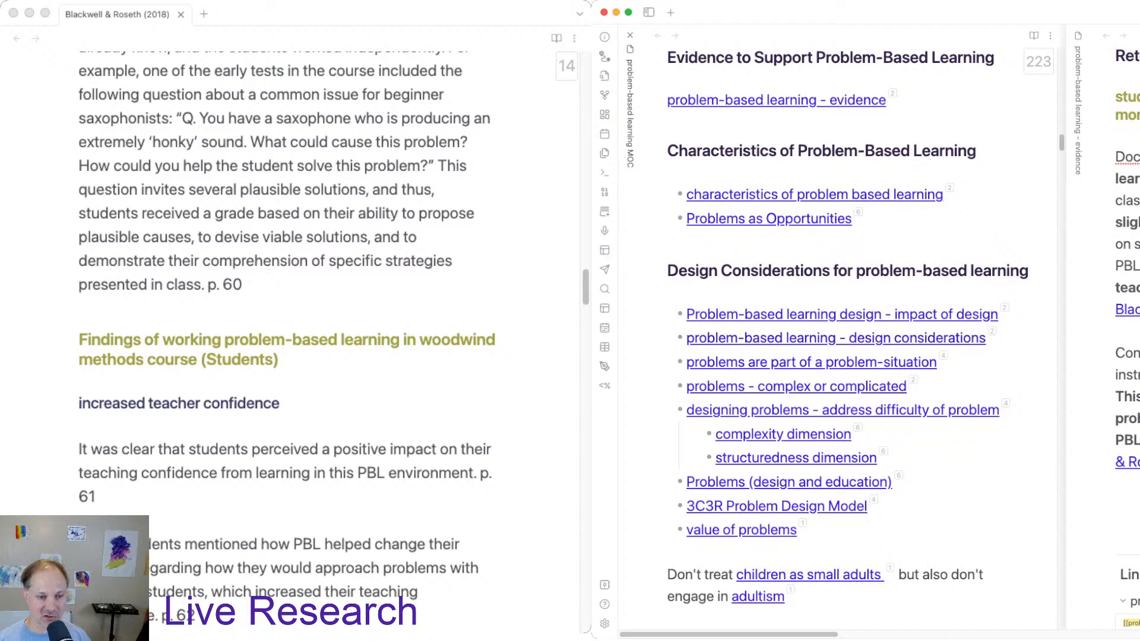
Open the problem-based learning - design considerations note and skim its headings down to the problem duration and examples sections.
{"action": "left_click", "coordinate": [835, 338], "text": "super"}
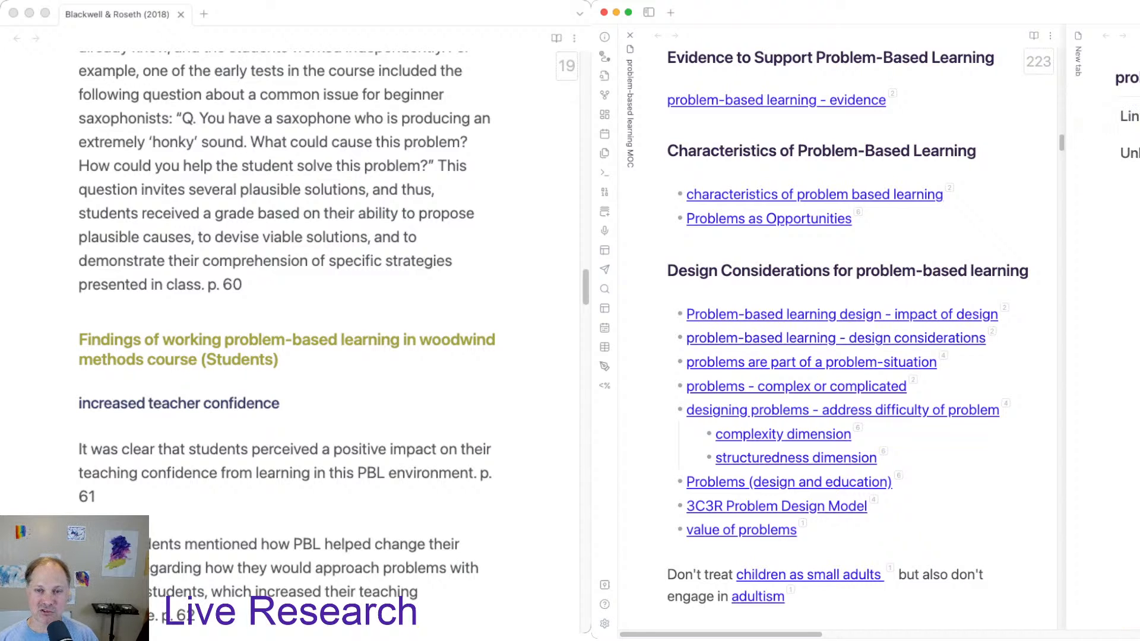
{"action": "scroll", "coordinate": [1102, 347], "scroll_direction": "down", "scroll_amount": 10}
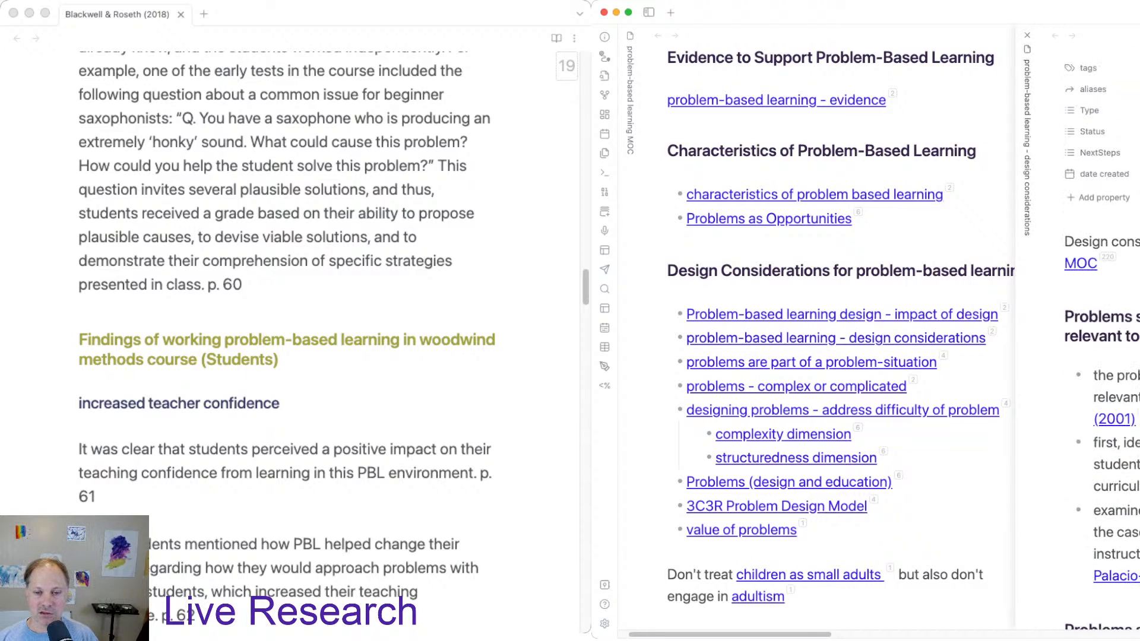
{"action": "scroll", "coordinate": [1102, 348], "scroll_direction": "down", "scroll_amount": 15}
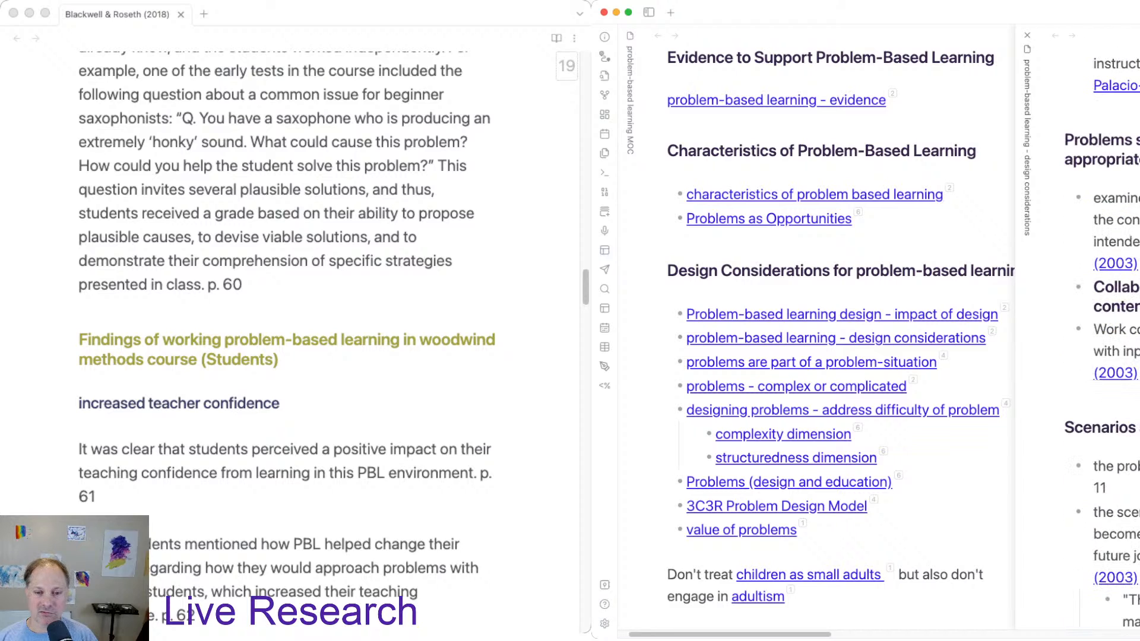
{"action": "scroll", "coordinate": [1101, 347], "scroll_direction": "down", "scroll_amount": 15}
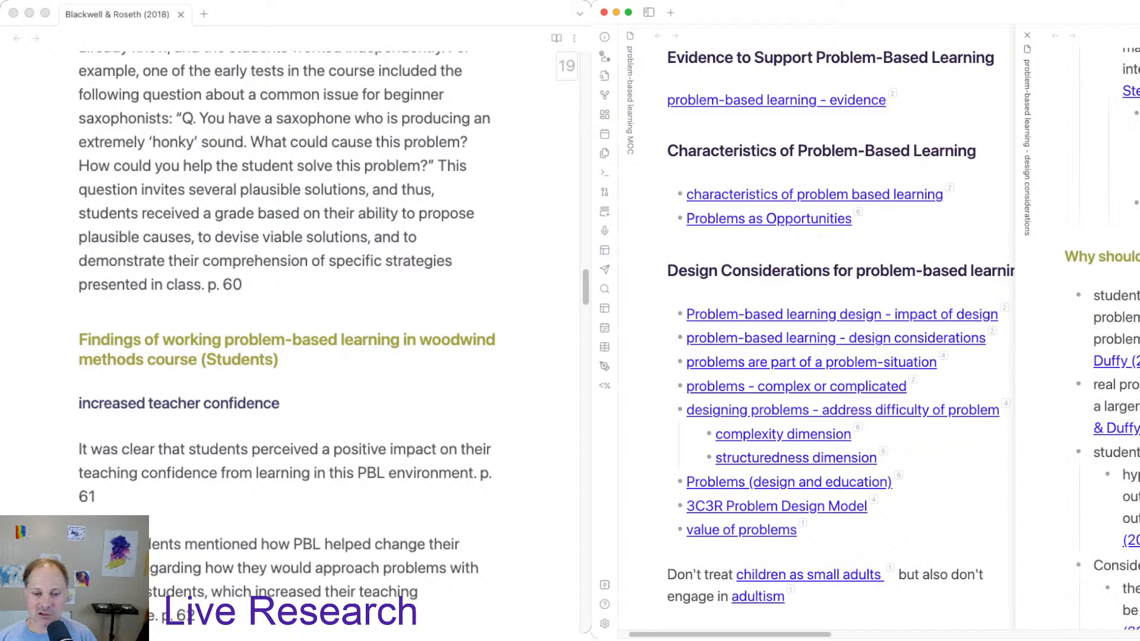
{"action": "scroll", "coordinate": [1101, 348], "scroll_direction": "down", "scroll_amount": 15}
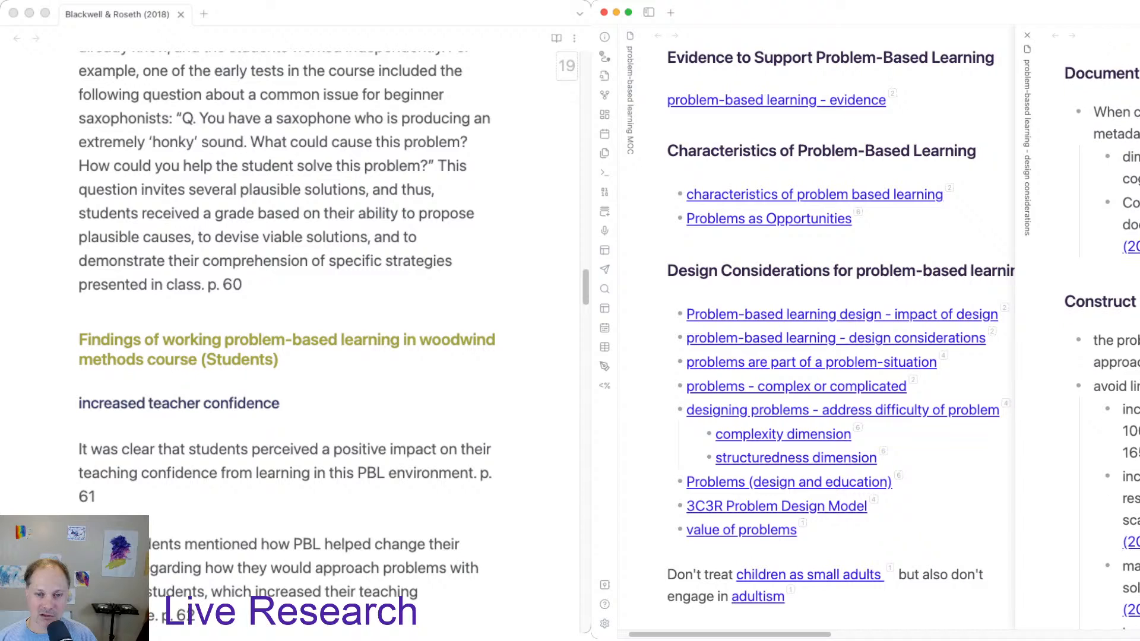
{"action": "scroll", "coordinate": [1102, 347], "scroll_direction": "down", "scroll_amount": 15}
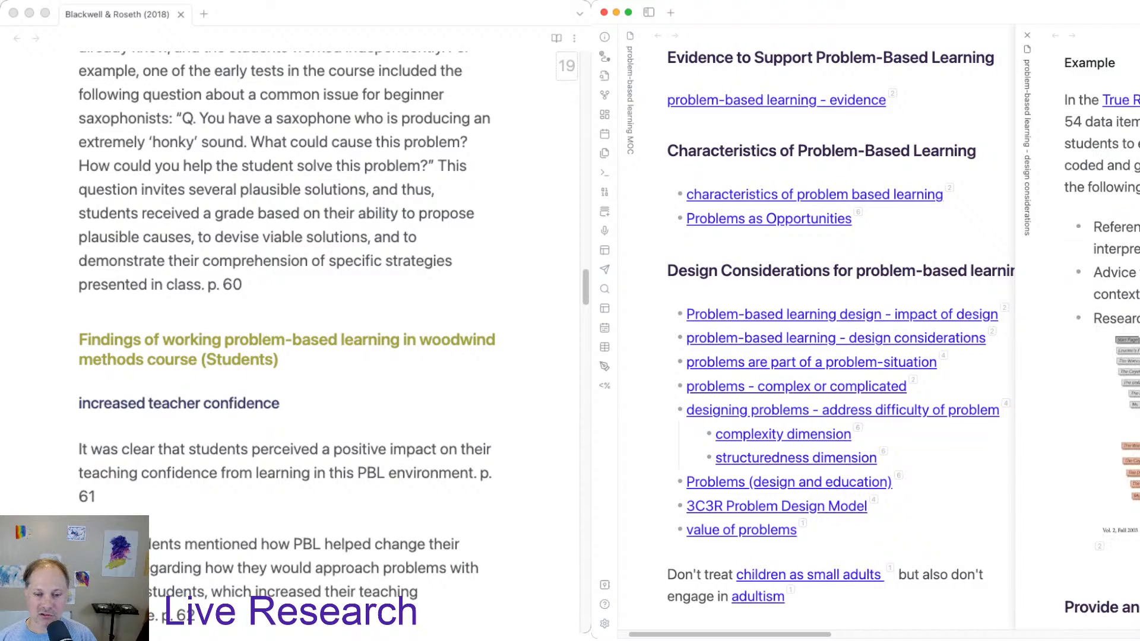
{"action": "scroll", "coordinate": [1102, 347], "scroll_direction": "down", "scroll_amount": 10}
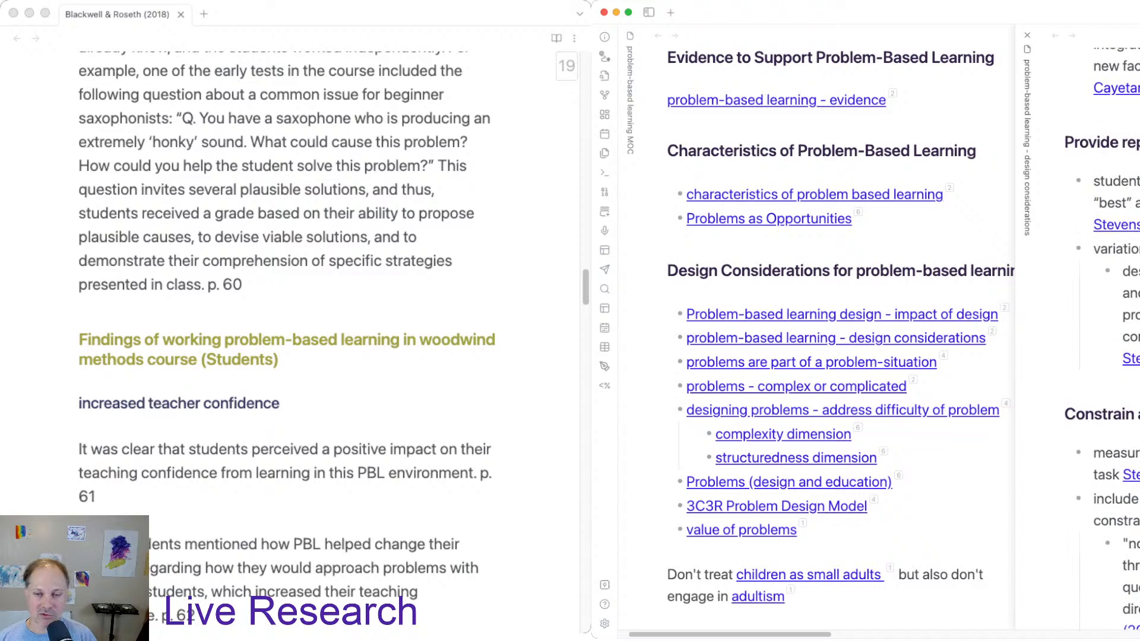
{"action": "scroll", "coordinate": [1102, 347], "scroll_direction": "down", "scroll_amount": 14}
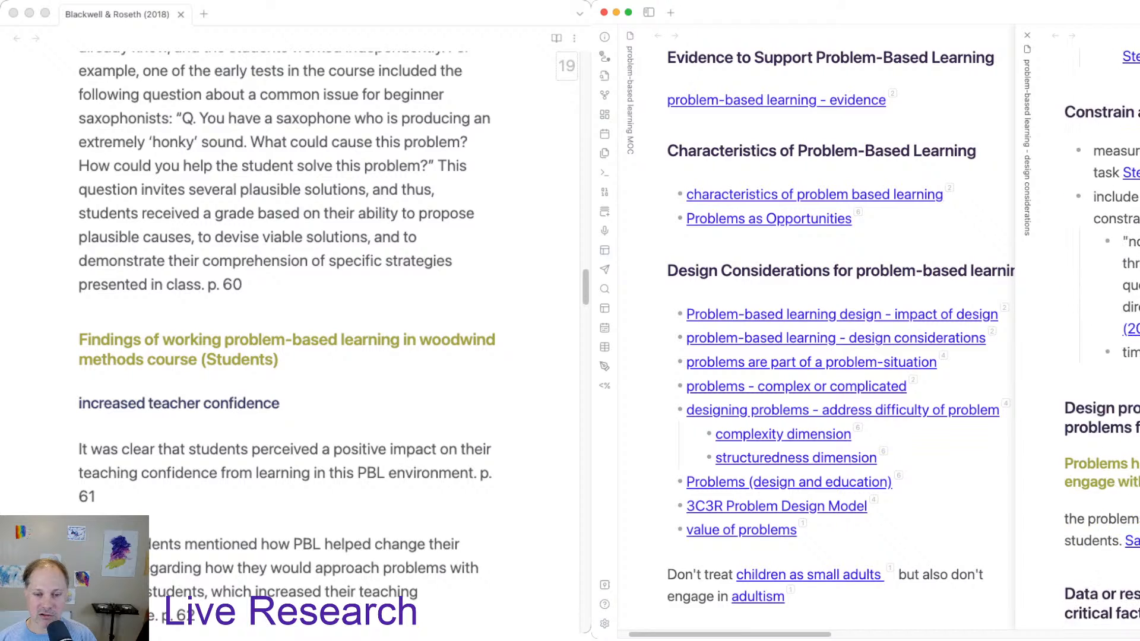
{"action": "scroll", "coordinate": [1102, 347], "scroll_direction": "down", "scroll_amount": 14}
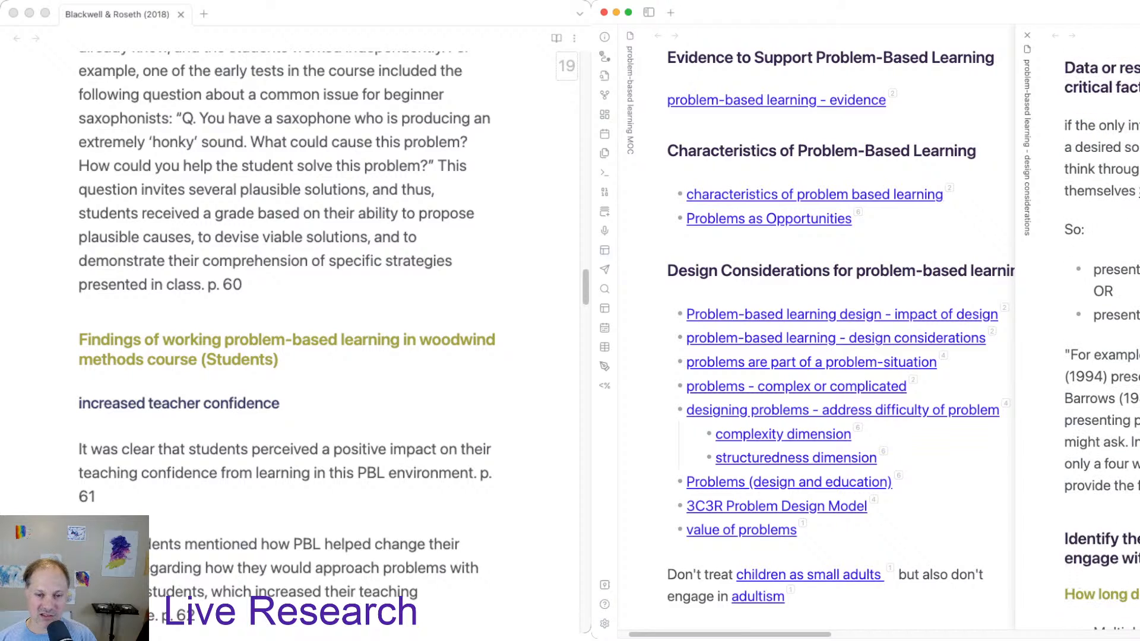
{"action": "scroll", "coordinate": [1102, 347], "scroll_direction": "down", "scroll_amount": 9}
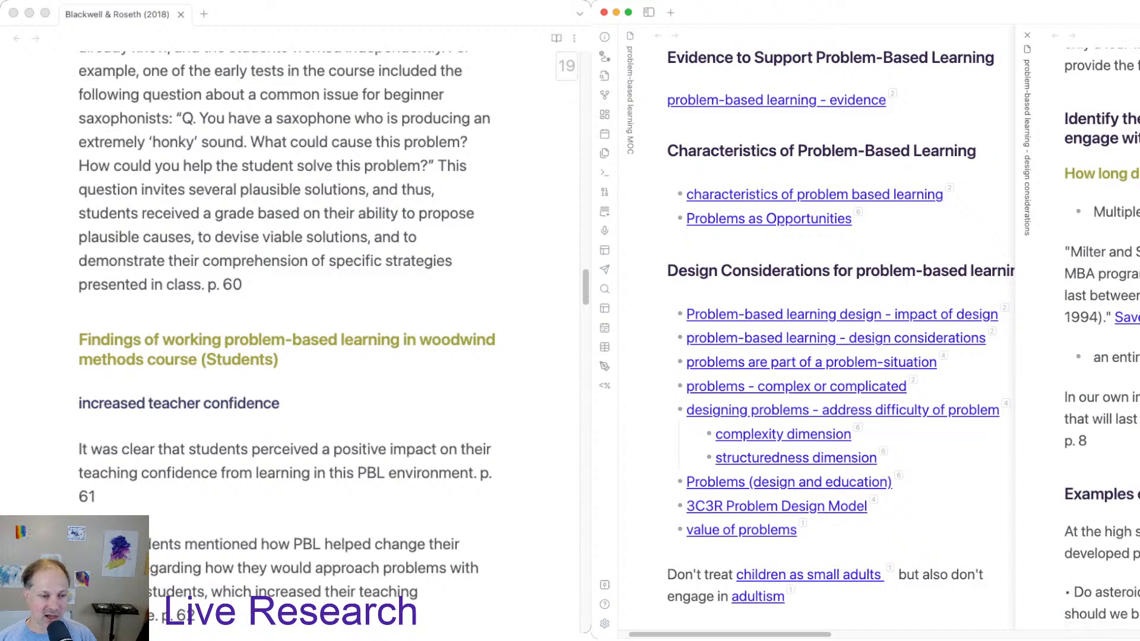
{"action": "scroll", "coordinate": [841, 339], "scroll_direction": "down", "scroll_amount": 1}
Review the problem-based learning MOC from the design considerations through the curricular issues and teacher's role to the teaching and facilitation strategies.
{"action": "scroll", "coordinate": [840, 338], "scroll_direction": "down", "scroll_amount": 5}
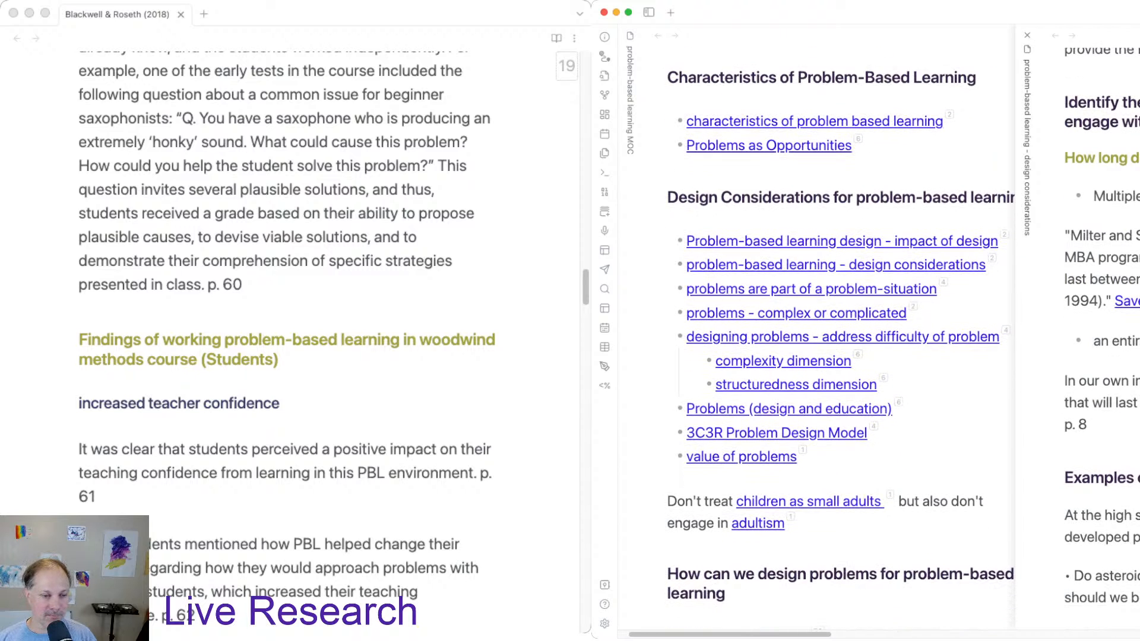
{"action": "scroll", "coordinate": [840, 339], "scroll_direction": "down", "scroll_amount": 15}
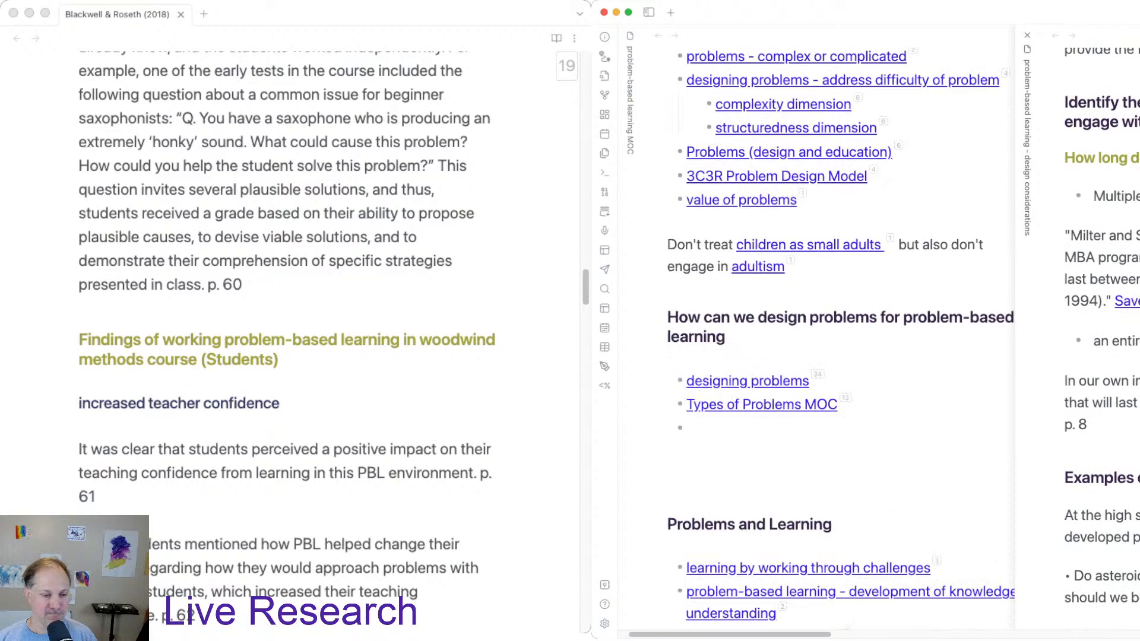
{"action": "scroll", "coordinate": [840, 339], "scroll_direction": "down", "scroll_amount": 5}
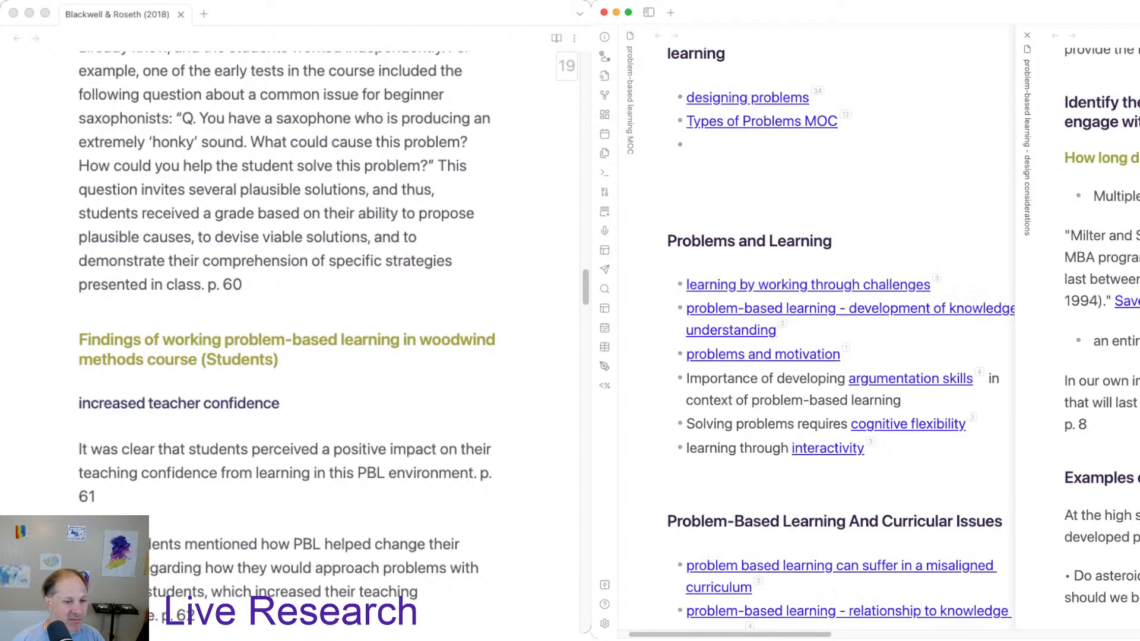
{"action": "scroll", "coordinate": [840, 339], "scroll_direction": "down", "scroll_amount": 9}
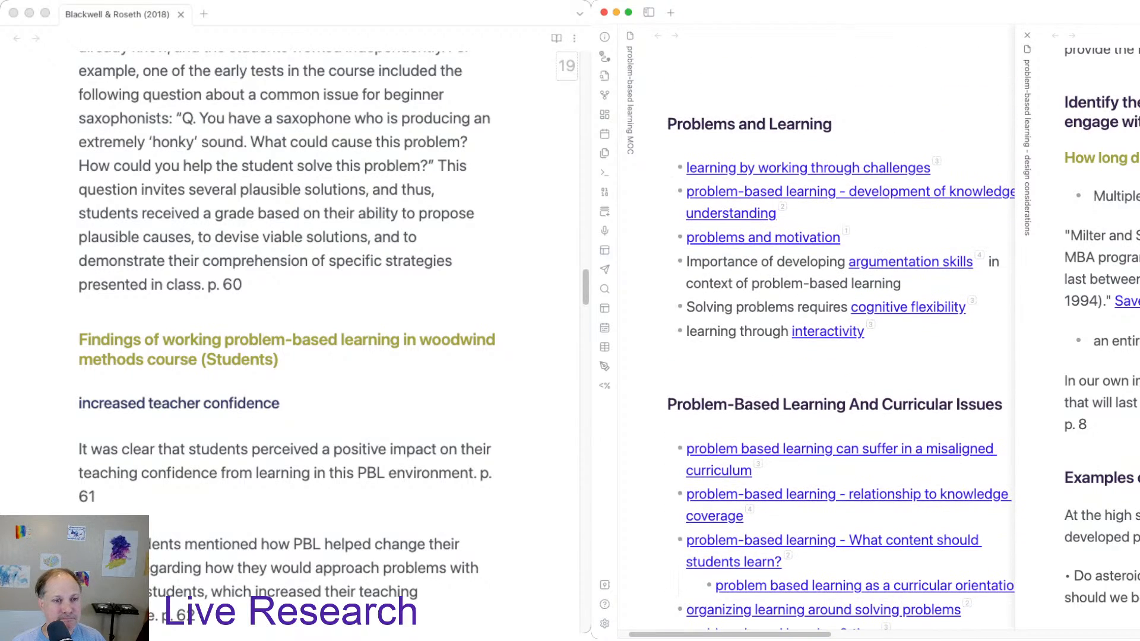
{"action": "scroll", "coordinate": [840, 339], "scroll_direction": "down", "scroll_amount": 10}
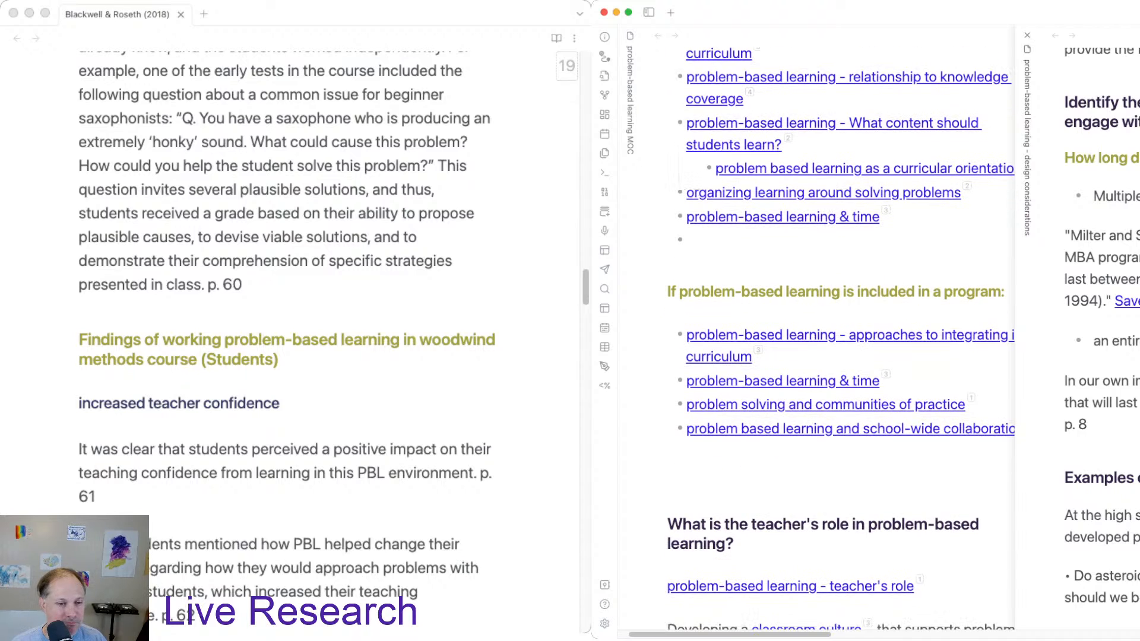
{"action": "left_click", "coordinate": [669, 262]}
{"action": "scroll", "coordinate": [840, 338], "scroll_direction": "down", "scroll_amount": 10}
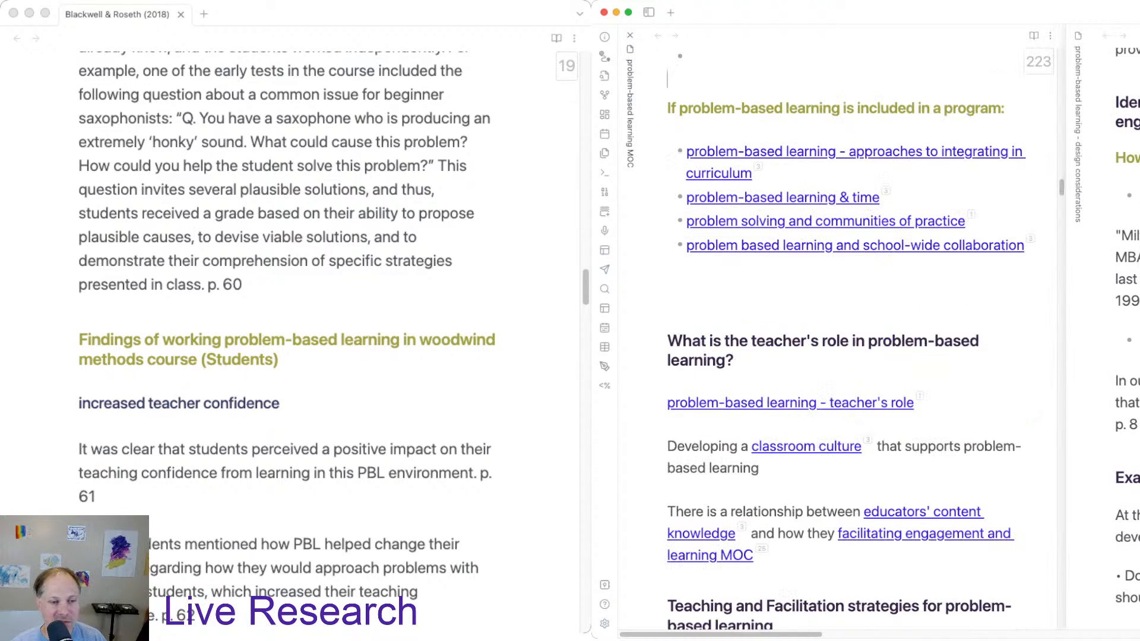
{"action": "scroll", "coordinate": [841, 338], "scroll_direction": "down", "scroll_amount": 4}
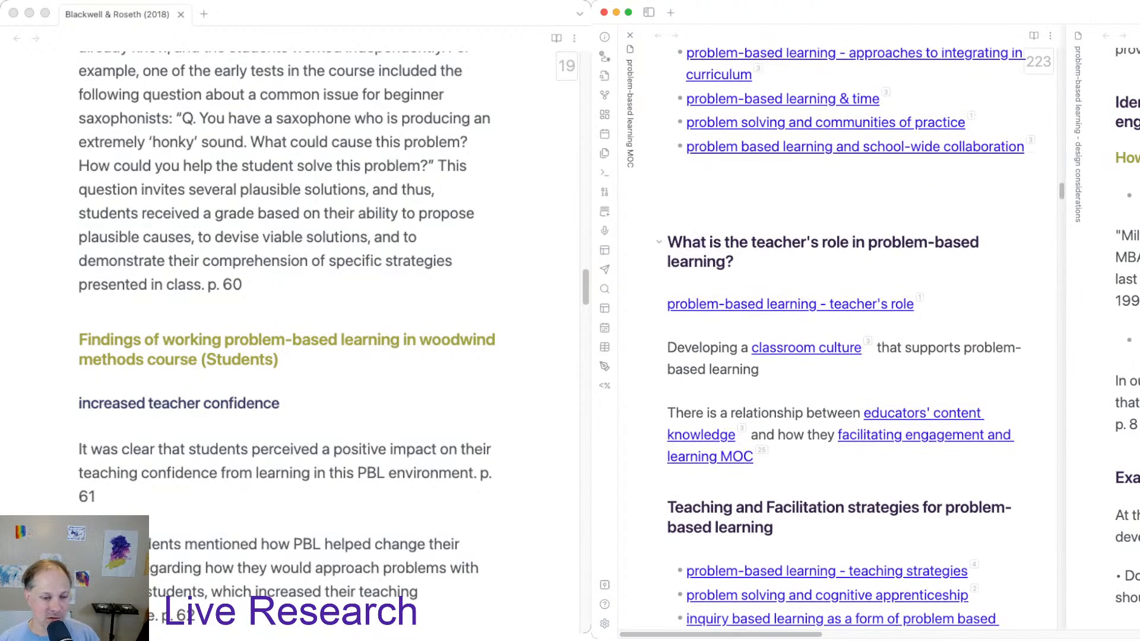
{"action": "scroll", "coordinate": [840, 338], "scroll_direction": "down", "scroll_amount": 4}
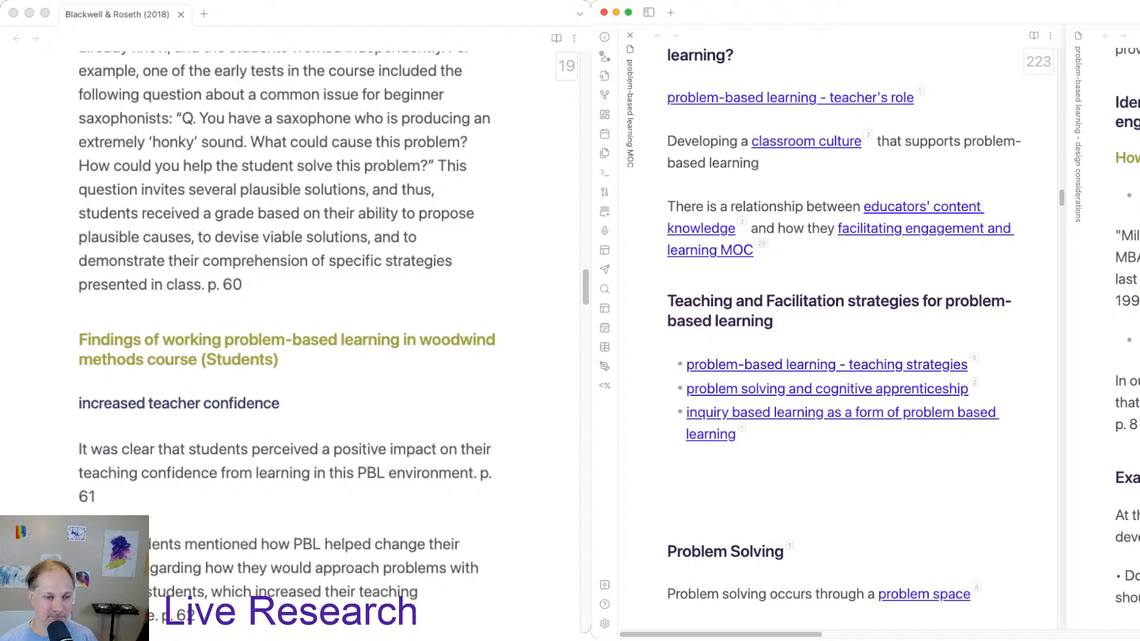
Open the problem-based learning - teaching strategies note and skim its linked strategies from the properties down to fading and supporting.
{"action": "left_click", "coordinate": [826, 365], "text": "super"}
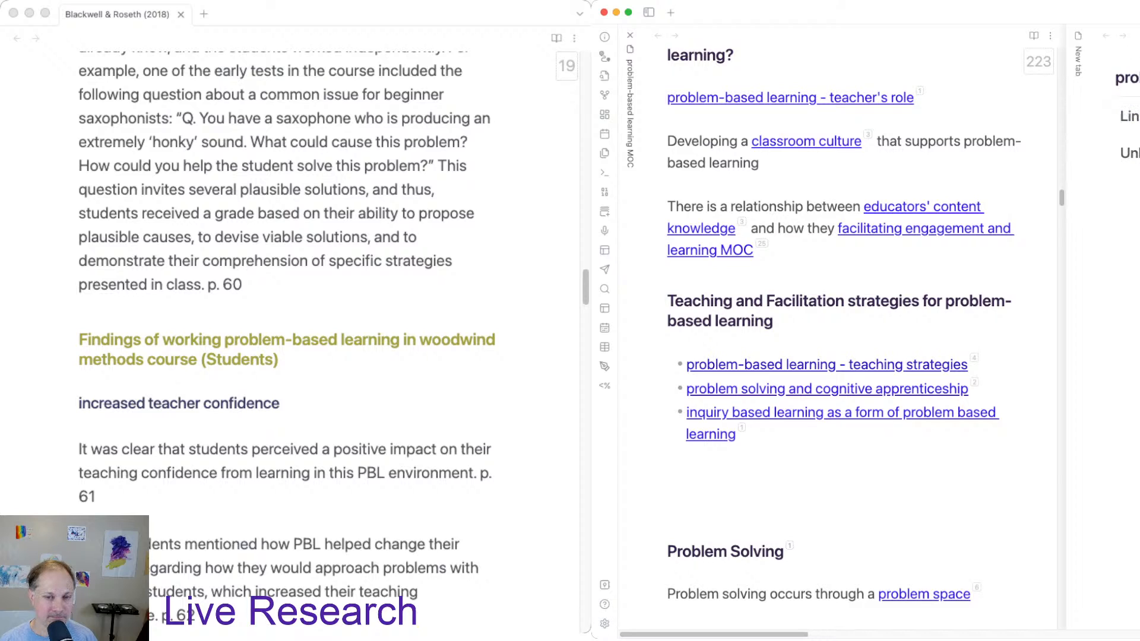
{"action": "scroll", "coordinate": [1089, 351], "scroll_direction": "down", "scroll_amount": 8}
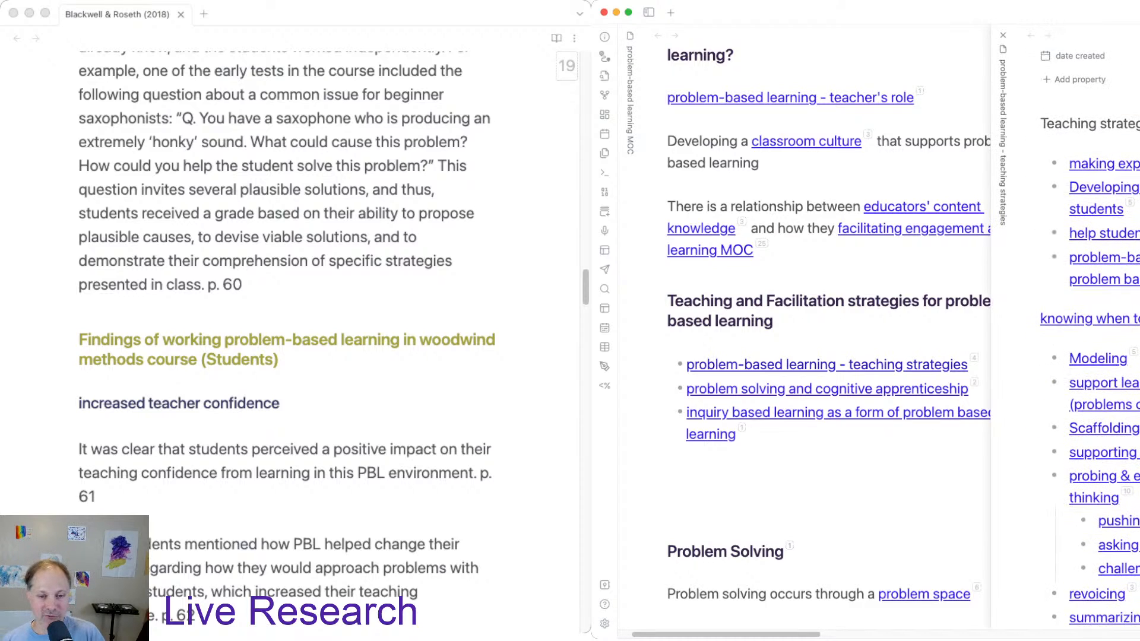
{"action": "scroll", "coordinate": [1090, 350], "scroll_direction": "down", "scroll_amount": 2}
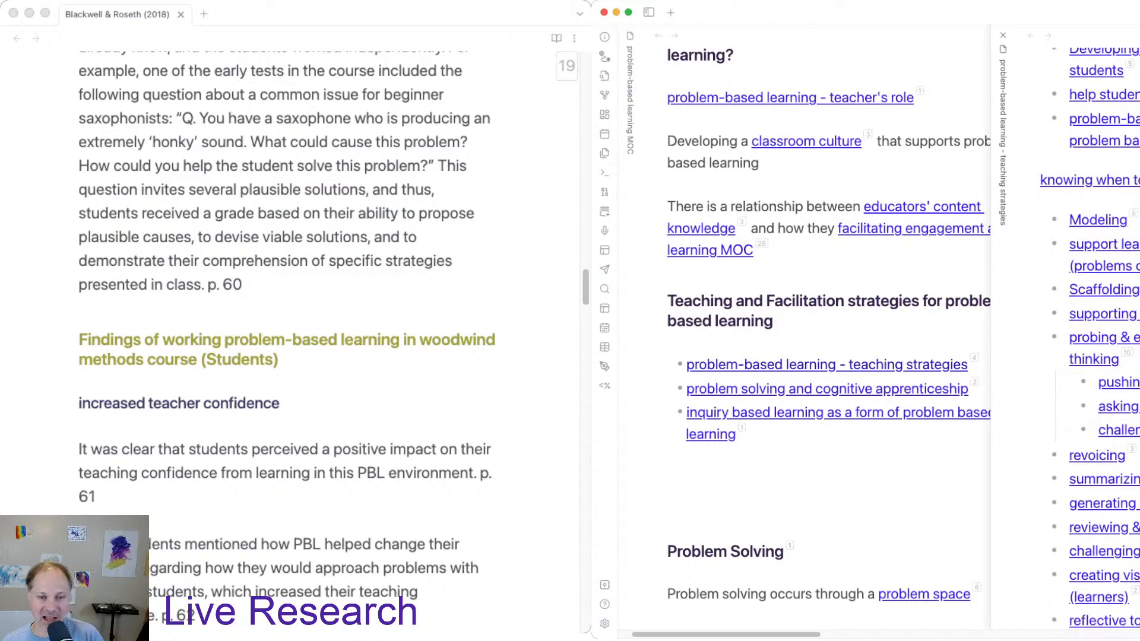
{"action": "scroll", "coordinate": [1089, 351], "scroll_direction": "up", "scroll_amount": 1}
{"action": "scroll", "coordinate": [1091, 338], "scroll_direction": "up", "scroll_amount": 4}
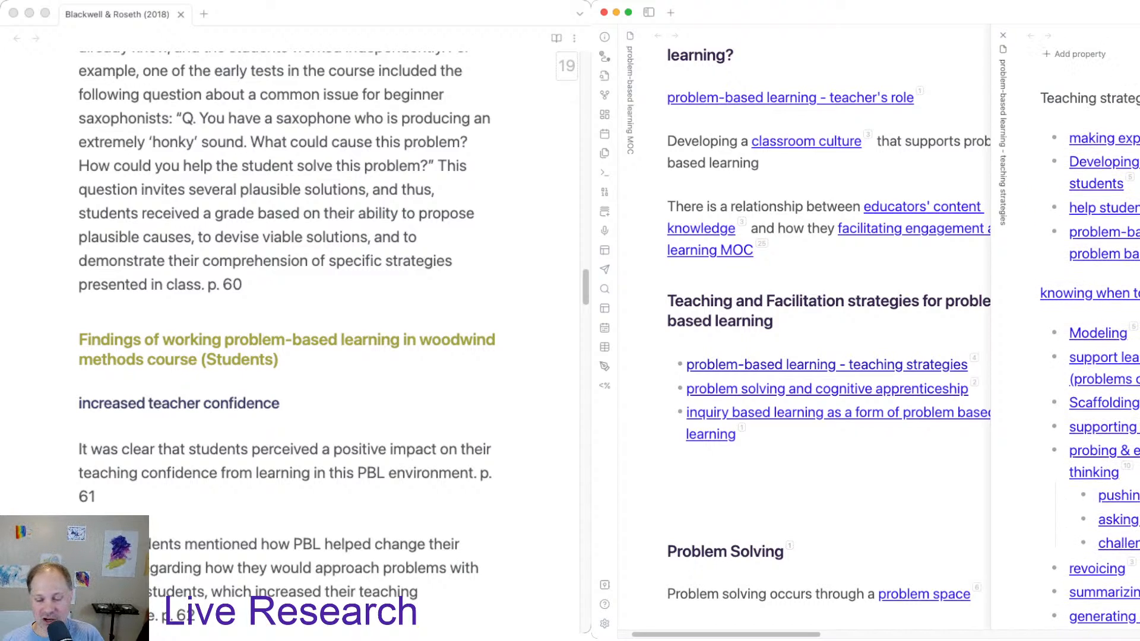
{"action": "scroll", "coordinate": [1090, 350], "scroll_direction": "down", "scroll_amount": 1}
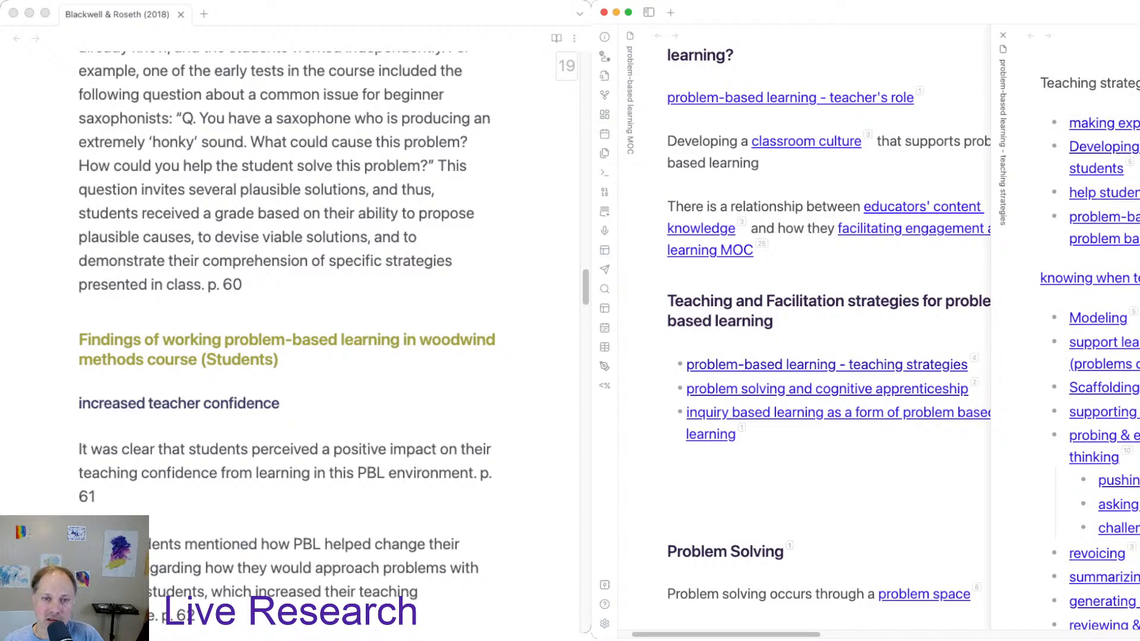
{"action": "scroll", "coordinate": [1090, 339], "scroll_direction": "up", "scroll_amount": 2}
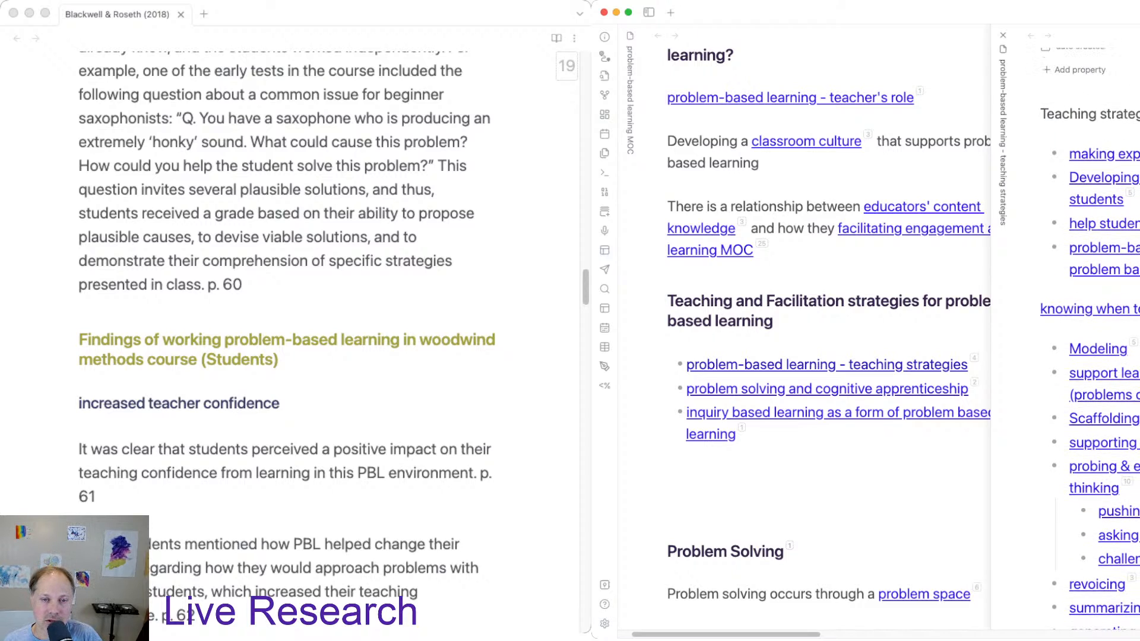
{"action": "scroll", "coordinate": [1090, 339], "scroll_direction": "up", "scroll_amount": 4}
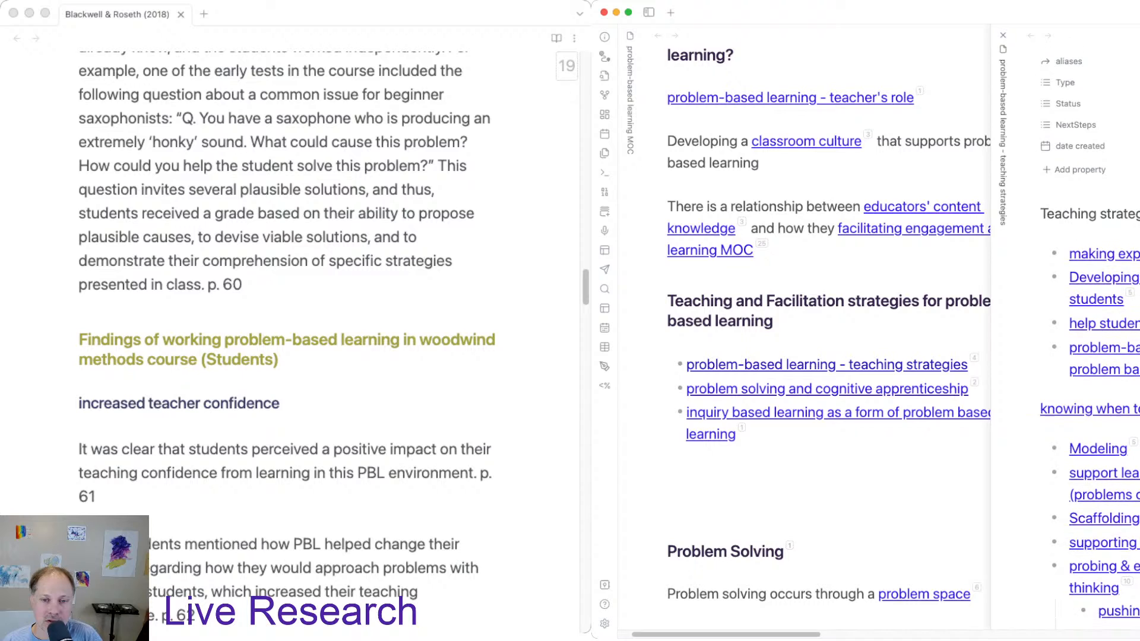
{"action": "scroll", "coordinate": [1090, 339], "scroll_direction": "down", "scroll_amount": 4}
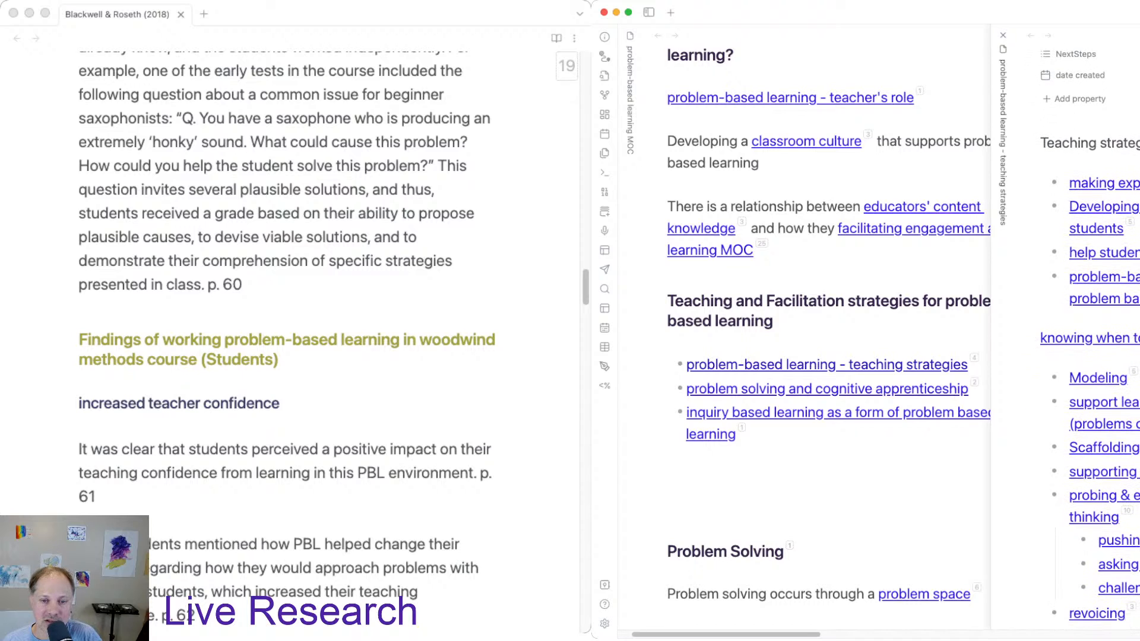
{"action": "scroll", "coordinate": [1090, 338], "scroll_direction": "down", "scroll_amount": 8}
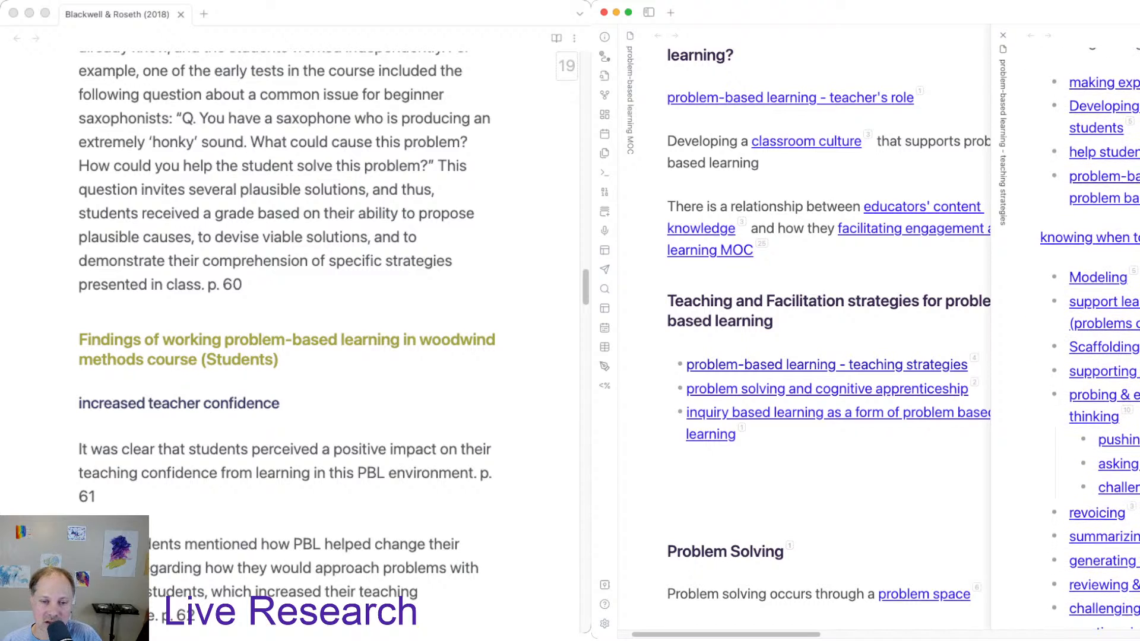
{"action": "scroll", "coordinate": [1090, 338], "scroll_direction": "down", "scroll_amount": 6}
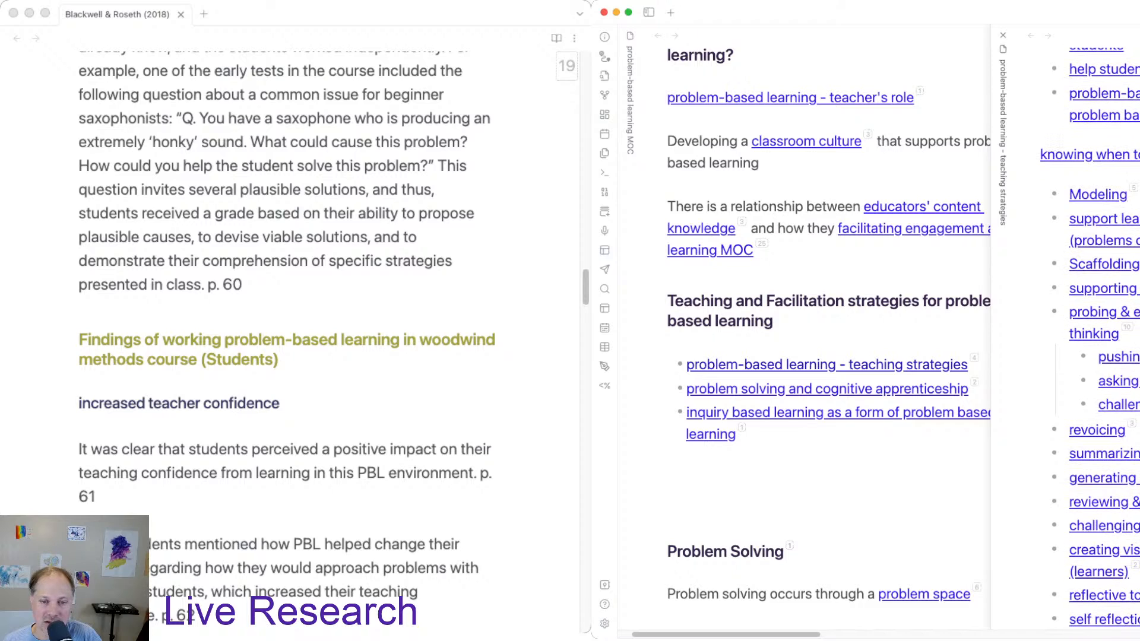
{"action": "scroll", "coordinate": [1090, 338], "scroll_direction": "down", "scroll_amount": 5}
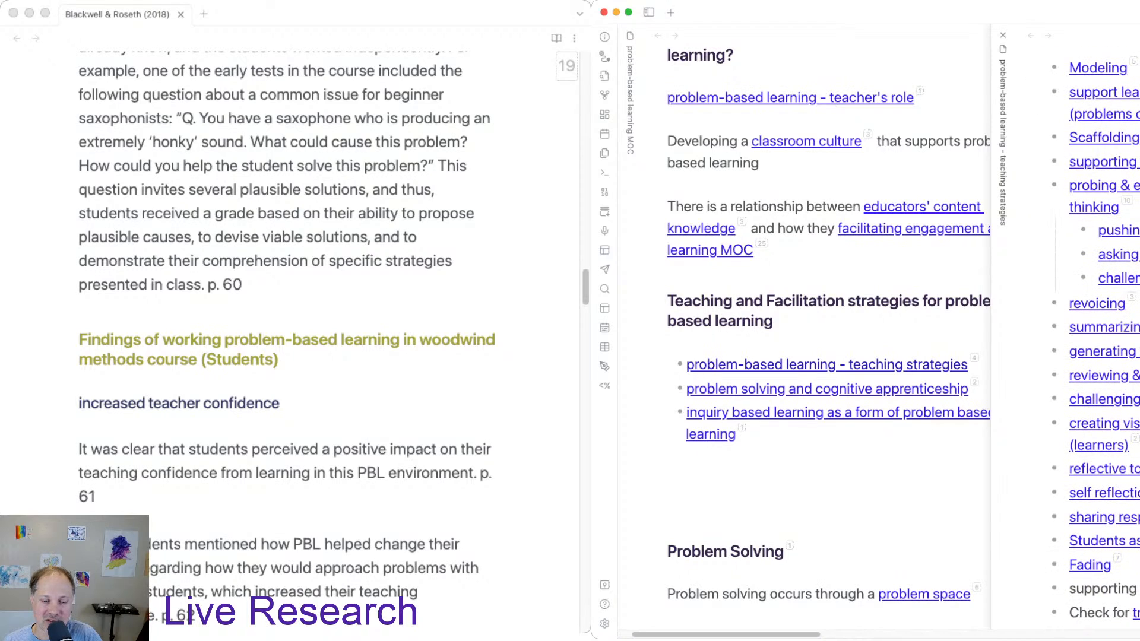
From the problem-based learning MOC's problem design links, open the Types of Problems MOC and skim it down to the linked mentions.
{"action": "left_click", "coordinate": [861, 250]}
{"action": "scroll", "coordinate": [843, 332], "scroll_direction": "up", "scroll_amount": 8}
{"action": "scroll", "coordinate": [843, 332], "scroll_direction": "up", "scroll_amount": 5}
{"action": "scroll", "coordinate": [843, 332], "scroll_direction": "up", "scroll_amount": 12}
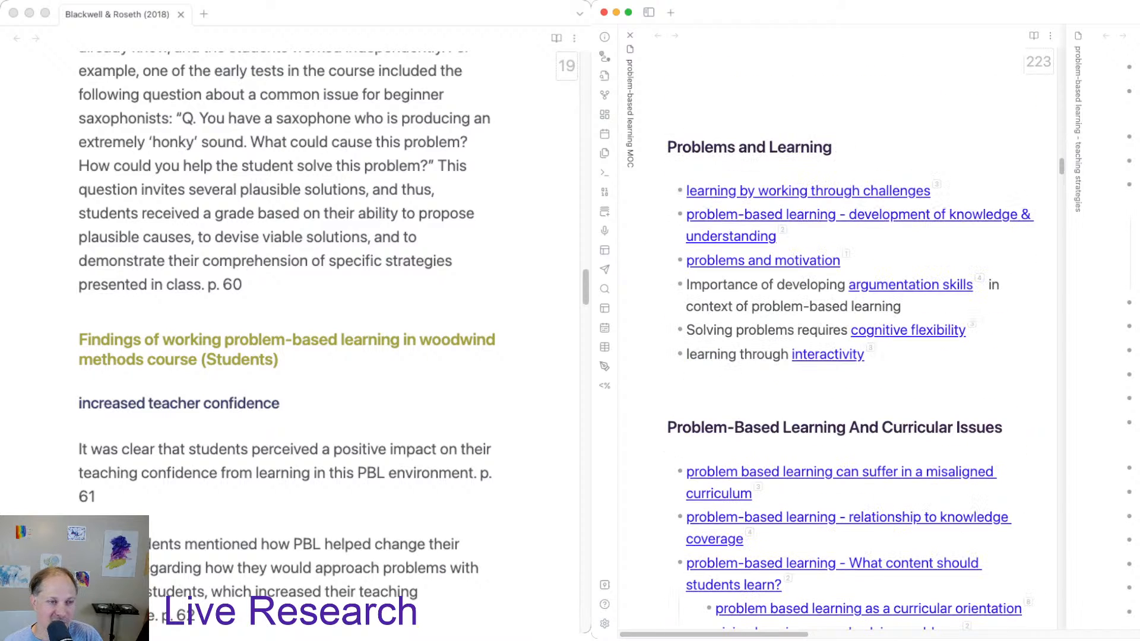
{"action": "scroll", "coordinate": [843, 332], "scroll_direction": "up", "scroll_amount": 7}
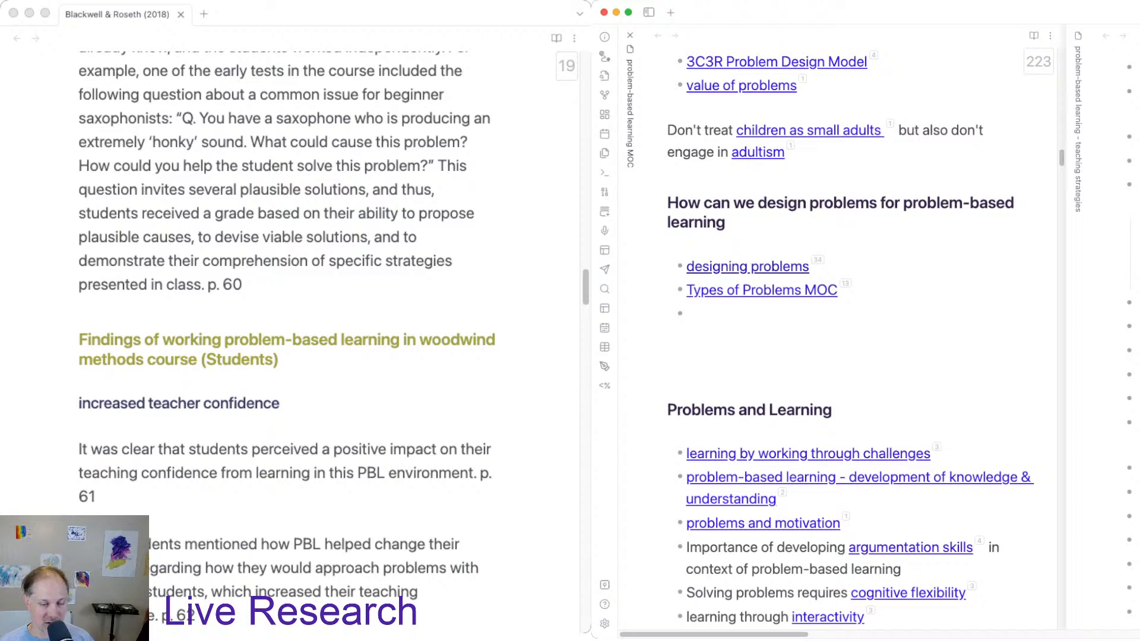
{"action": "left_click", "coordinate": [762, 290], "text": "super"}
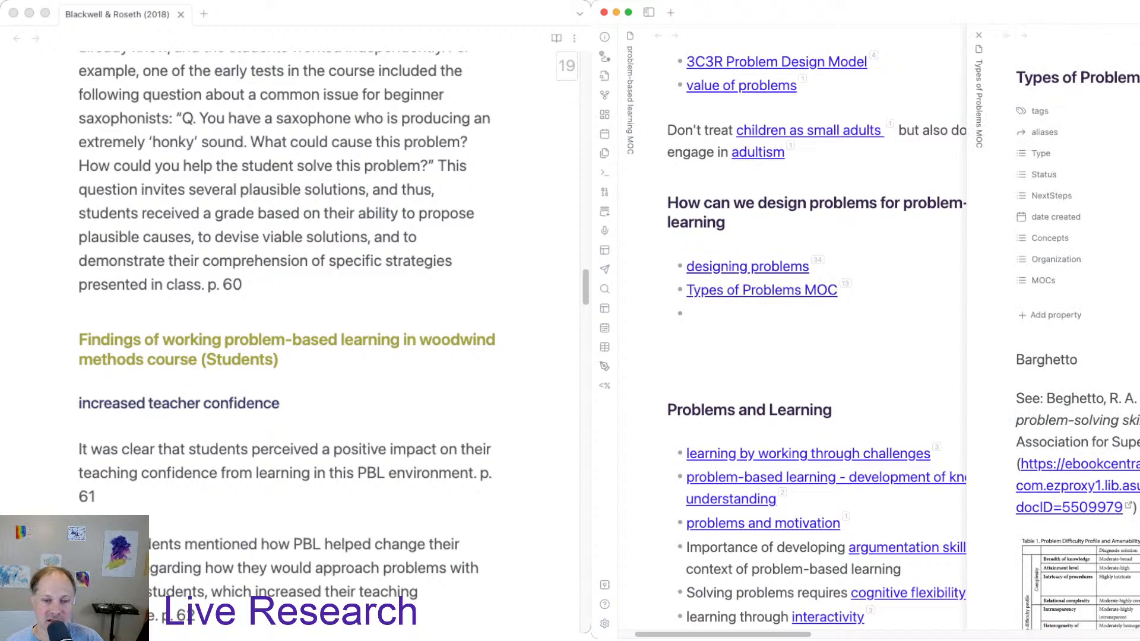
{"action": "scroll", "coordinate": [1054, 333], "scroll_direction": "down", "scroll_amount": 8}
{"action": "scroll", "coordinate": [1078, 338], "scroll_direction": "down", "scroll_amount": 7}
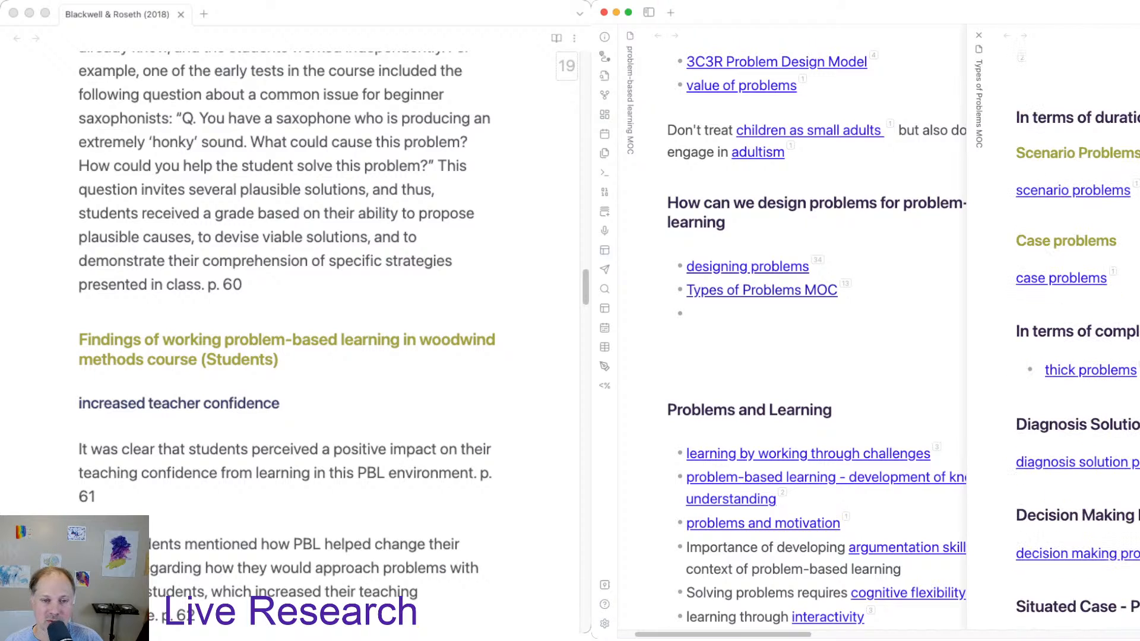
{"action": "scroll", "coordinate": [1078, 339], "scroll_direction": "down", "scroll_amount": 12}
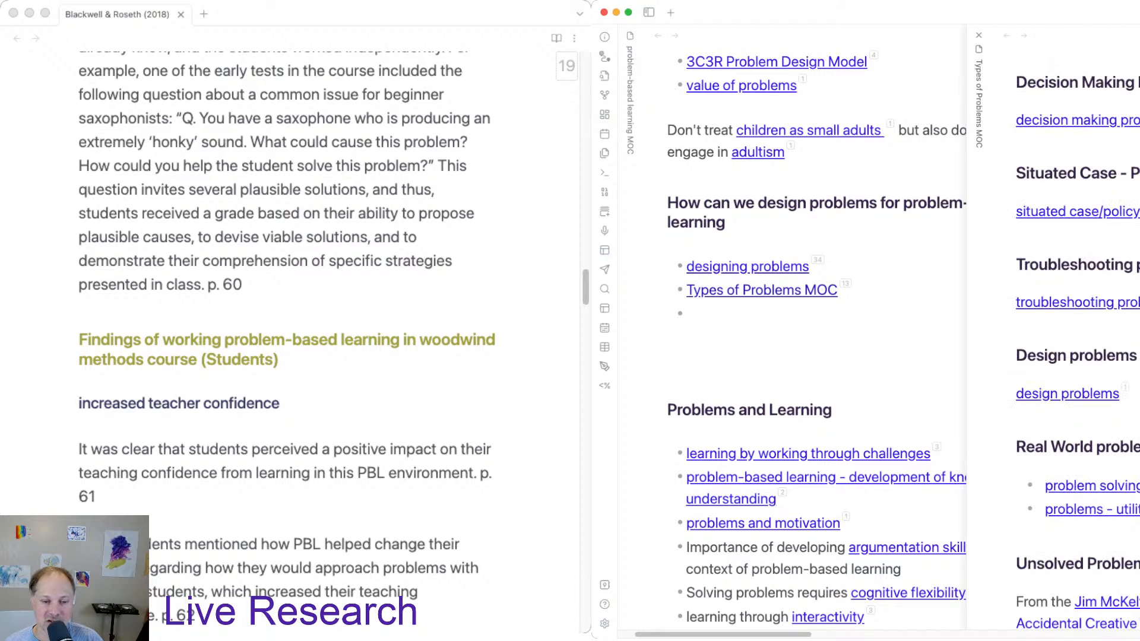
{"action": "scroll", "coordinate": [1077, 339], "scroll_direction": "down", "scroll_amount": 12}
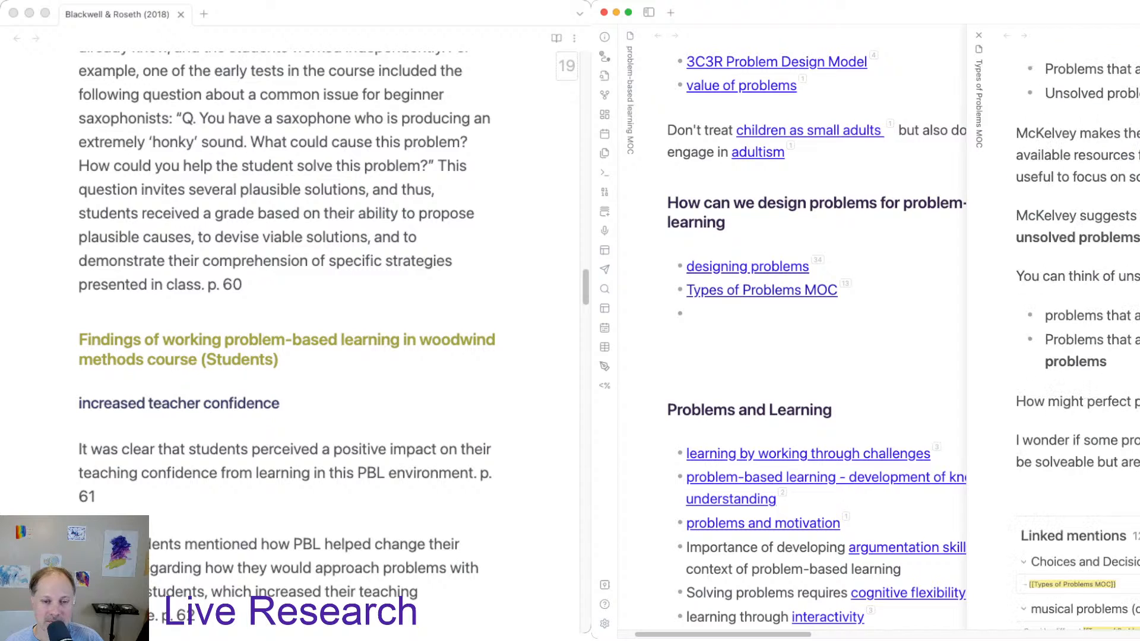
Recheck the problem-based learning MOC's evidence, characteristics and design considerations sections.
{"action": "scroll", "coordinate": [816, 339], "scroll_direction": "up", "scroll_amount": 5}
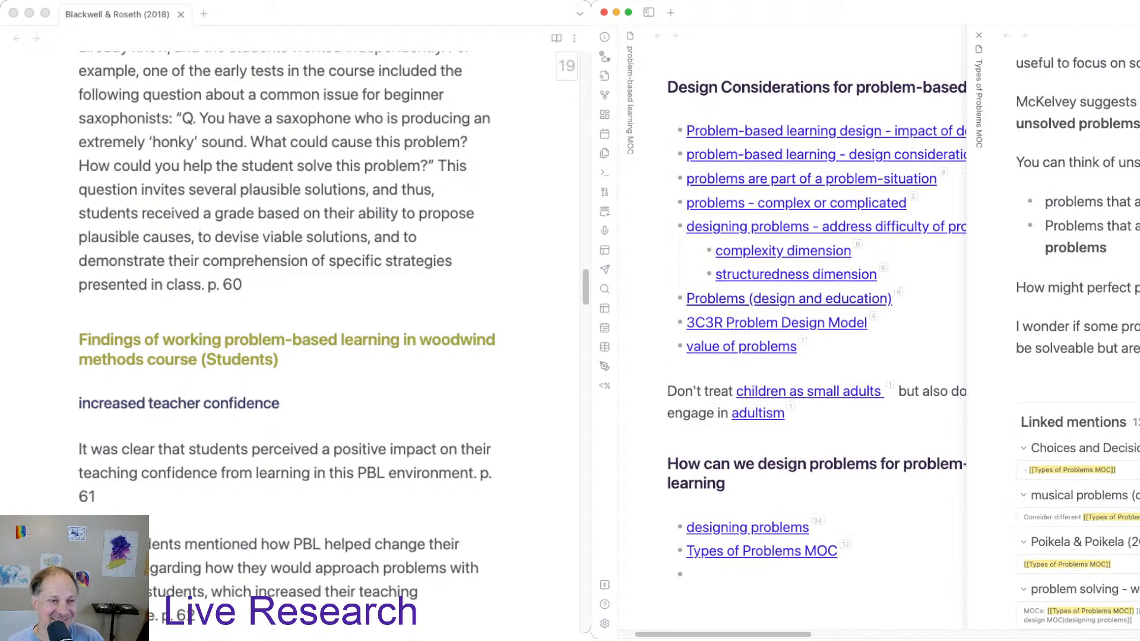
{"action": "left_click", "coordinate": [668, 58]}
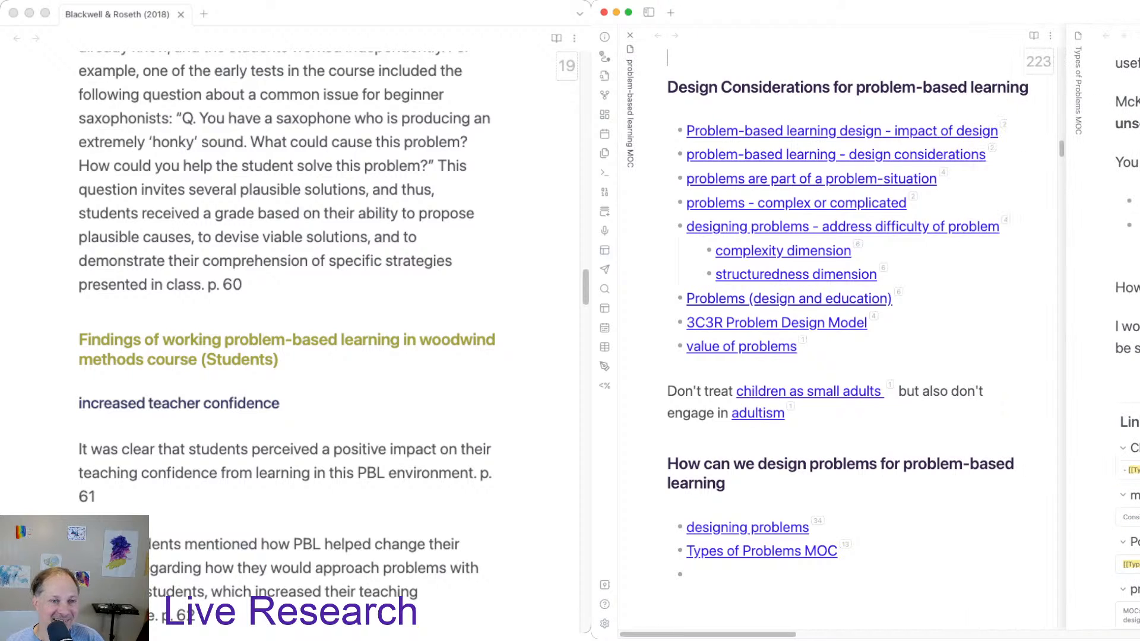
{"action": "scroll", "coordinate": [848, 344], "scroll_direction": "up", "scroll_amount": 4}
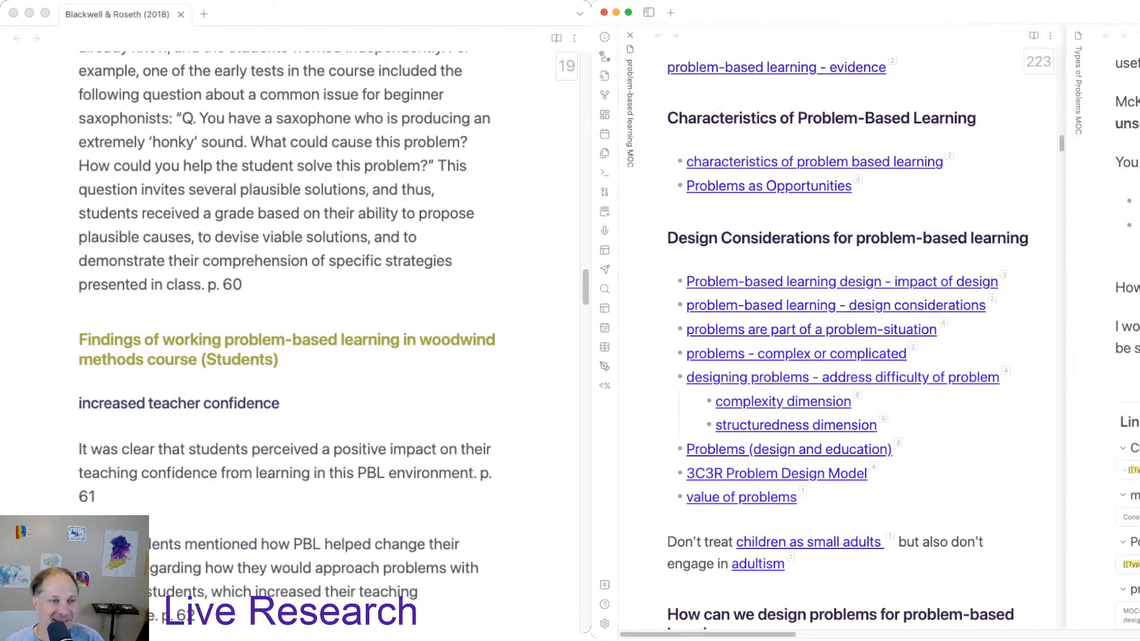
{"action": "scroll", "coordinate": [848, 344], "scroll_direction": "up", "scroll_amount": 5}
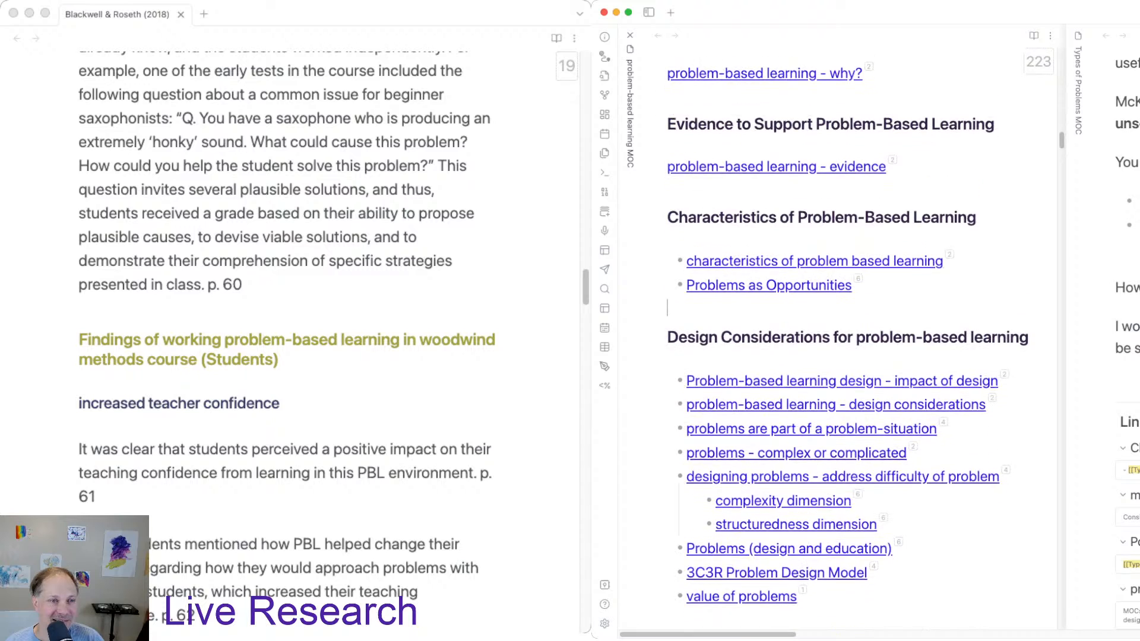
{"action": "scroll", "coordinate": [848, 343], "scroll_direction": "down", "scroll_amount": 7}
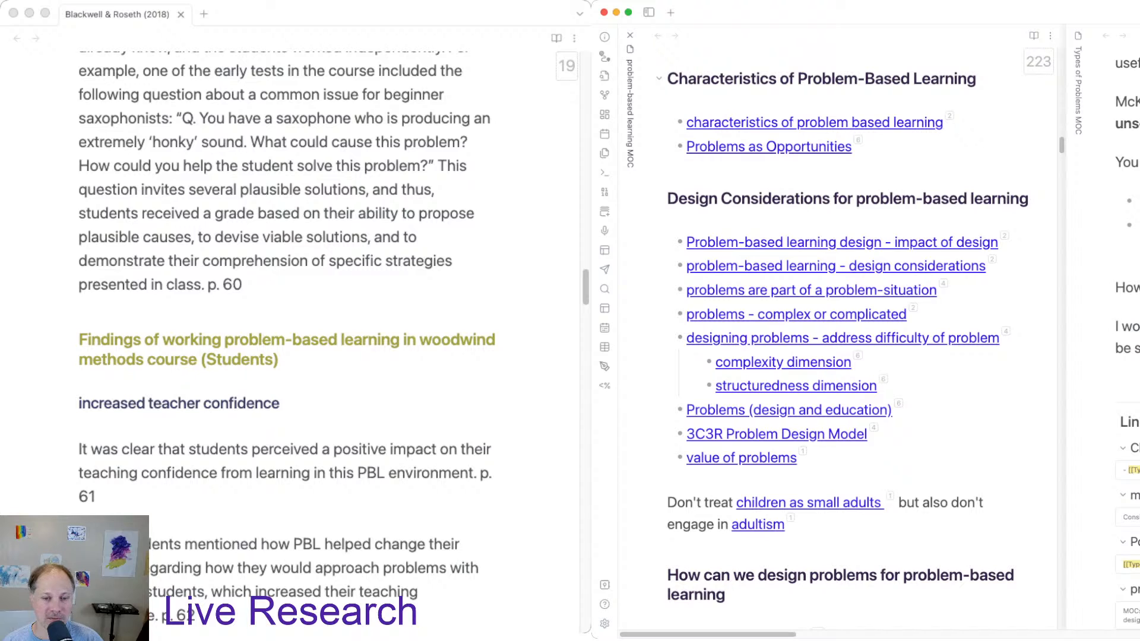
Review the problem type headings in the Types of Problems MOC from unsolved problems back up to the duration and complexity sections.
{"action": "left_click", "coordinate": [1079, 91]}
{"action": "scroll", "coordinate": [1078, 297], "scroll_direction": "up", "scroll_amount": 10}
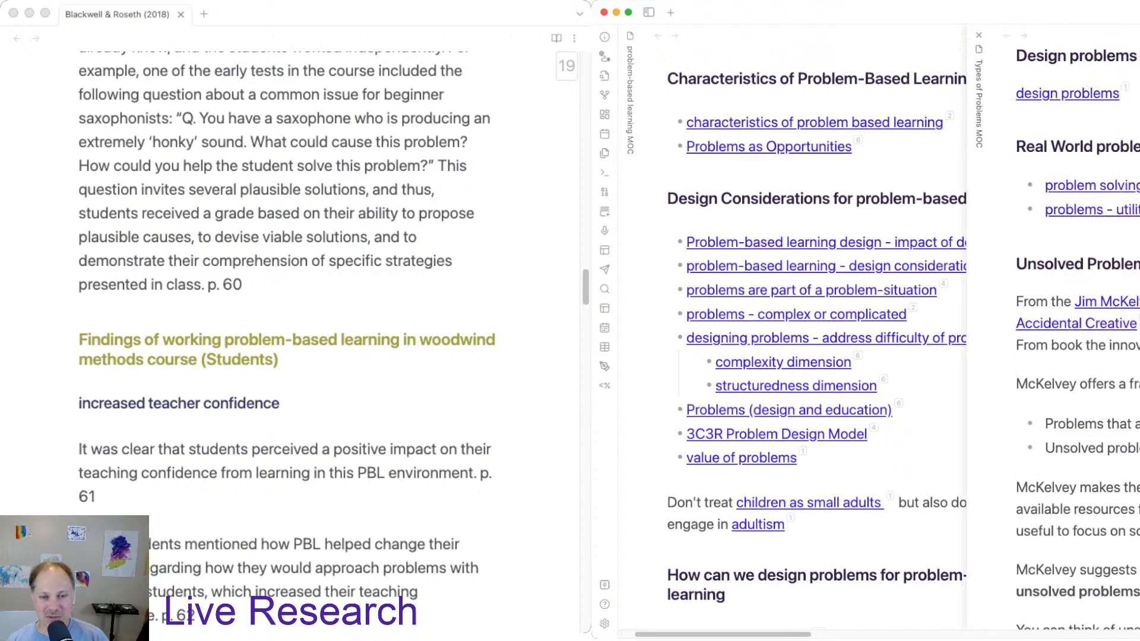
{"action": "scroll", "coordinate": [1078, 333], "scroll_direction": "up", "scroll_amount": 6}
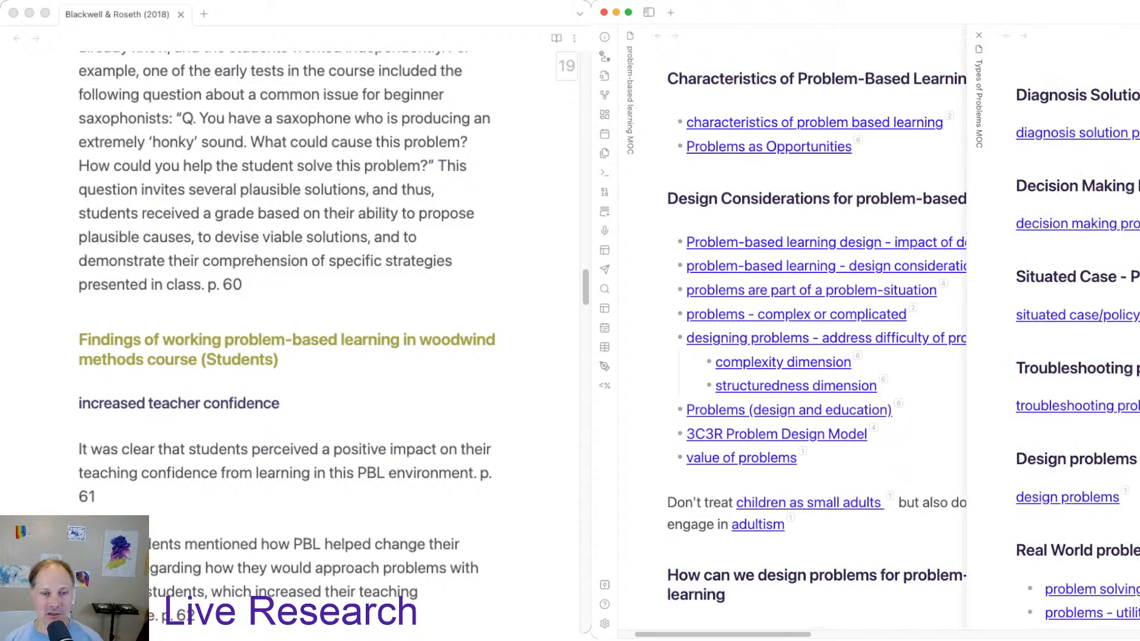
{"action": "scroll", "coordinate": [1078, 332], "scroll_direction": "up", "scroll_amount": 3}
{"action": "scroll", "coordinate": [1078, 333], "scroll_direction": "up", "scroll_amount": 2}
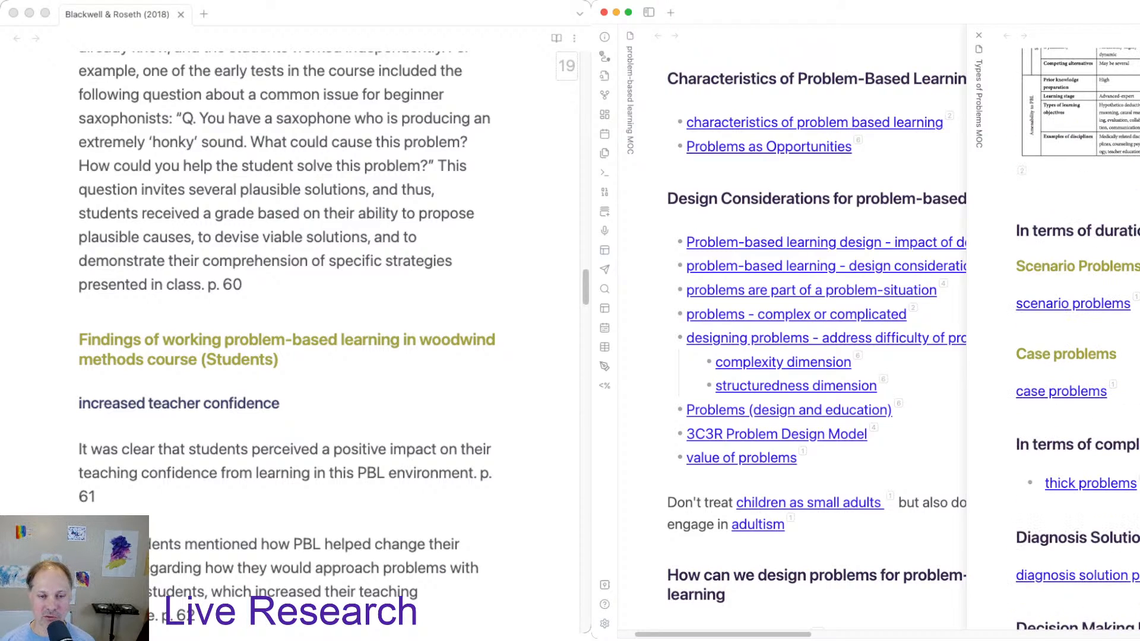
{"action": "scroll", "coordinate": [1078, 332], "scroll_direction": "down", "scroll_amount": 2}
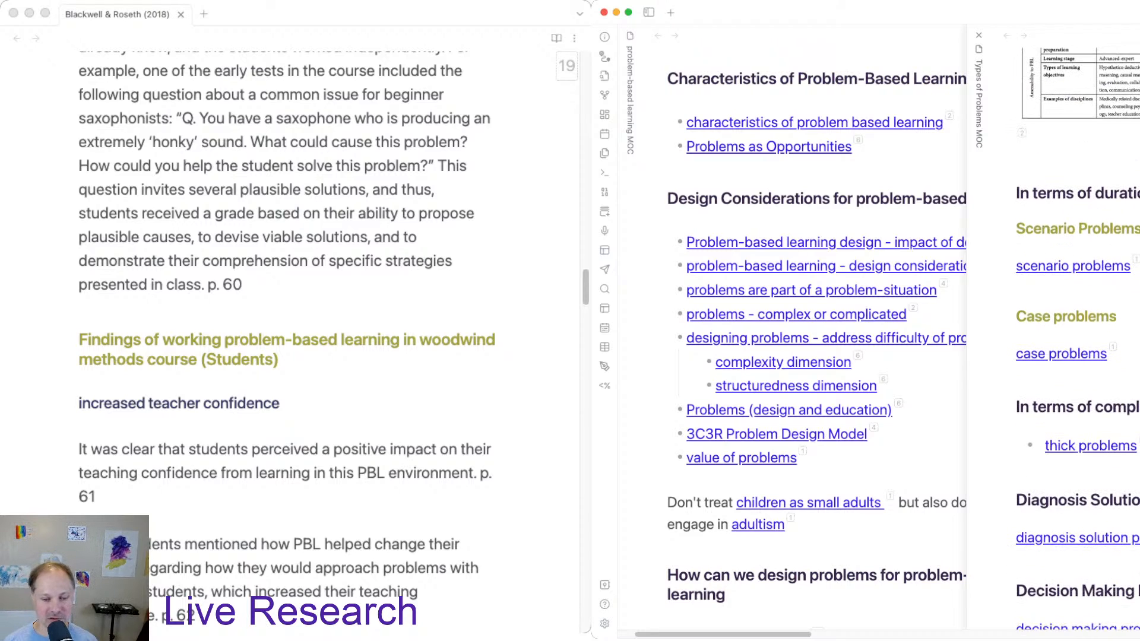
{"action": "scroll", "coordinate": [1078, 332], "scroll_direction": "down", "scroll_amount": 2}
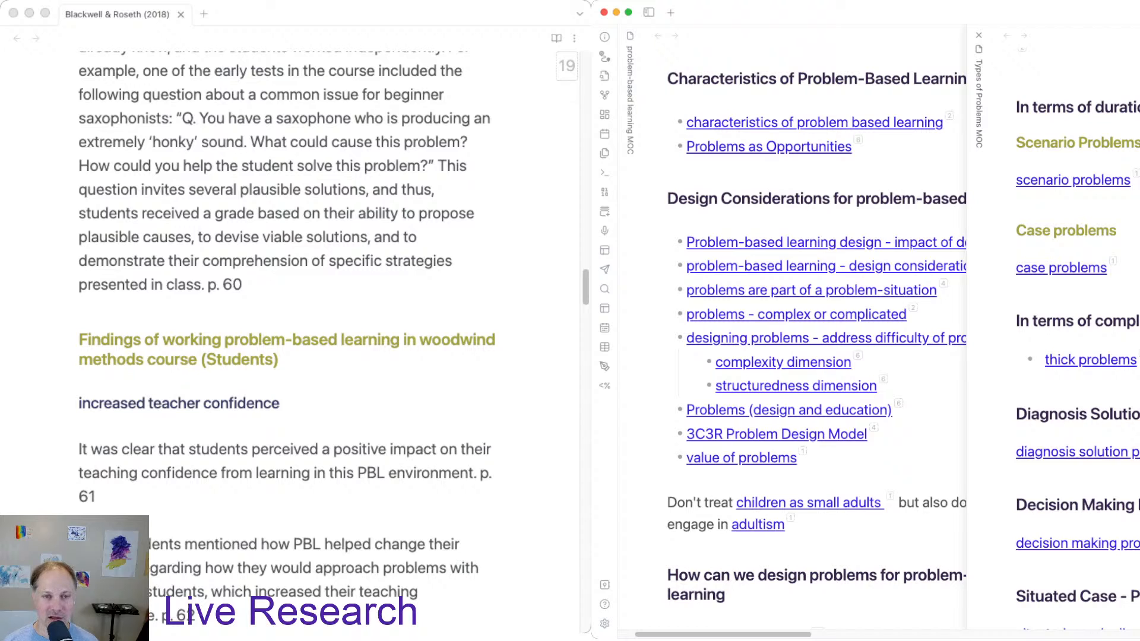
{"action": "scroll", "coordinate": [1078, 332], "scroll_direction": "up", "scroll_amount": 3}
{"action": "scroll", "coordinate": [1077, 333], "scroll_direction": "down", "scroll_amount": 5}
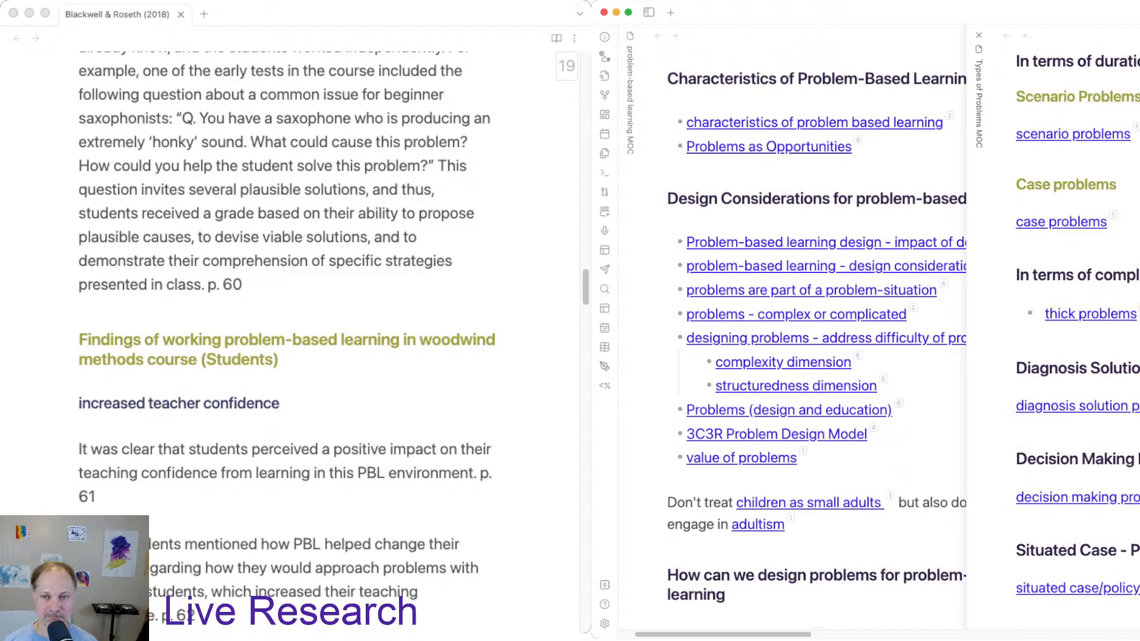
Add a level-one "Format of problem" heading with blank lines beneath it between the thick problems link and the diagnosis solution section.
{"action": "key", "text": "super+e"}
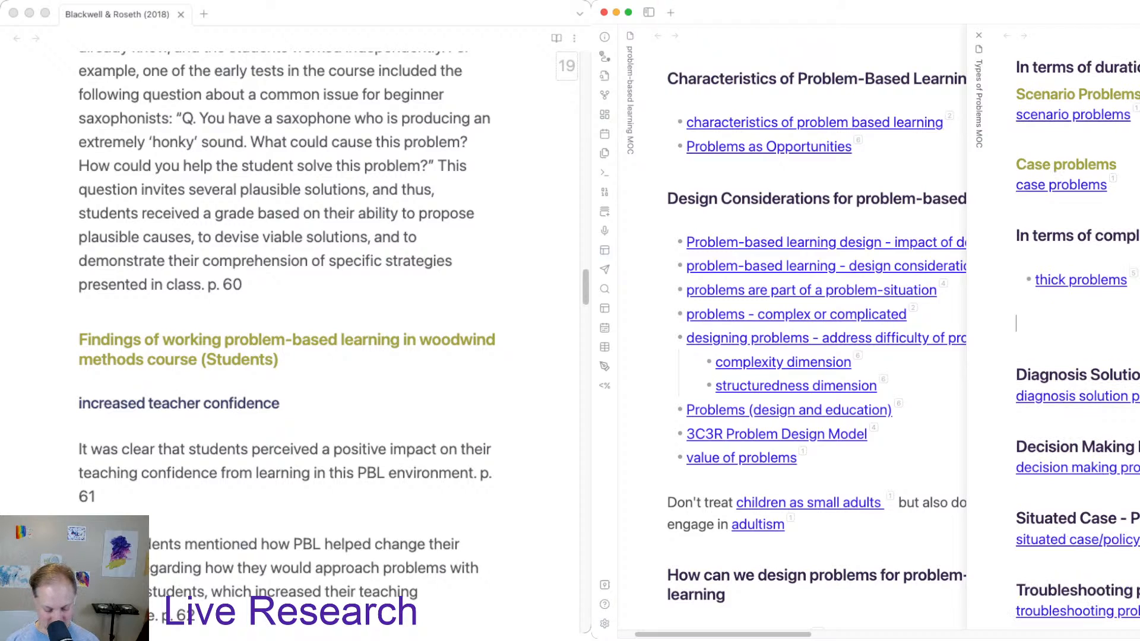
{"action": "type", "text": "# Format "}
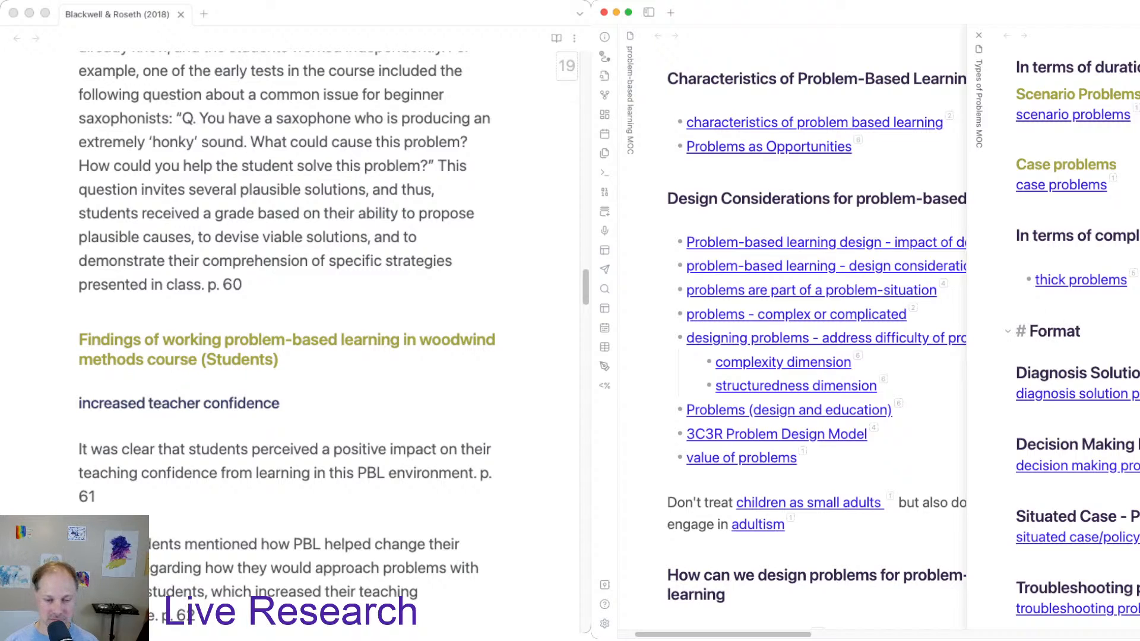
{"action": "type", "text": "of proble"}
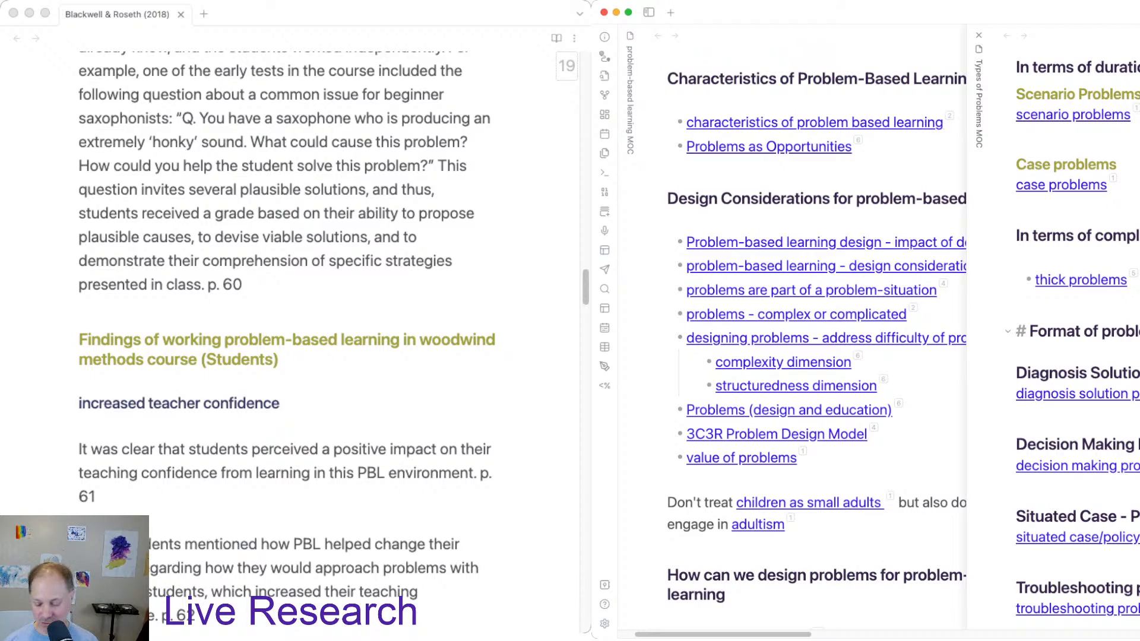
{"action": "key", "text": "Return"}
{"action": "key", "text": "Return"}
{"action": "key", "text": "Return"}
{"action": "key", "text": "Return"}
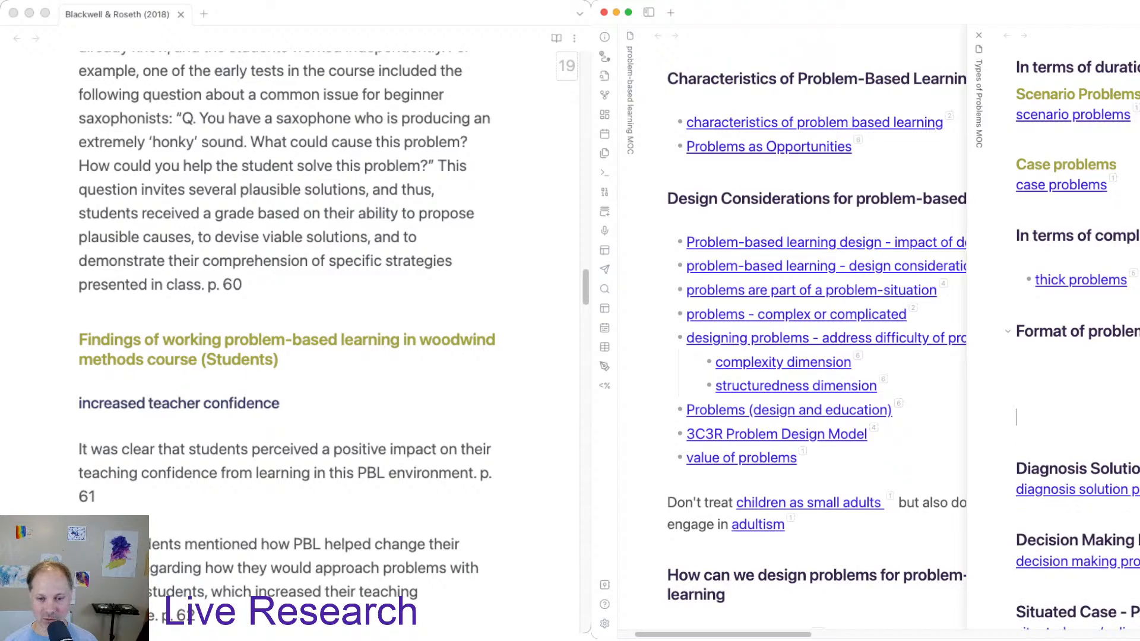
{"action": "left_click", "coordinate": [1128, 331]}
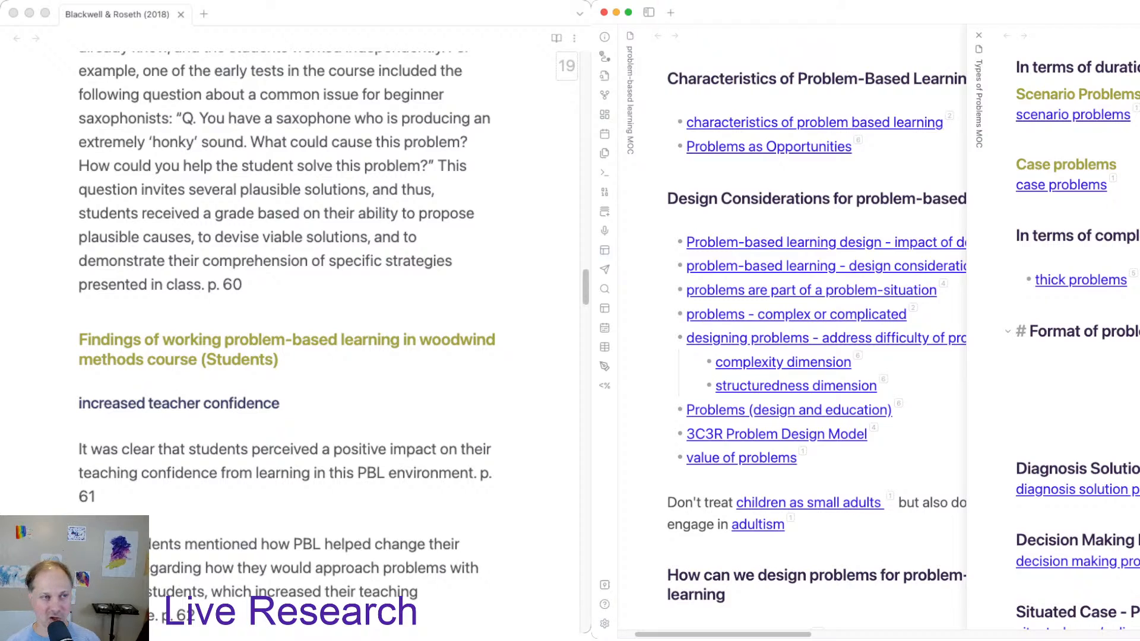
Copy the "video examples" heading and quotation from the Blackwell & Roseth (2018) note into the Types of Problems MOC under "Format of problem".
{"action": "key", "text": "super+grave"}
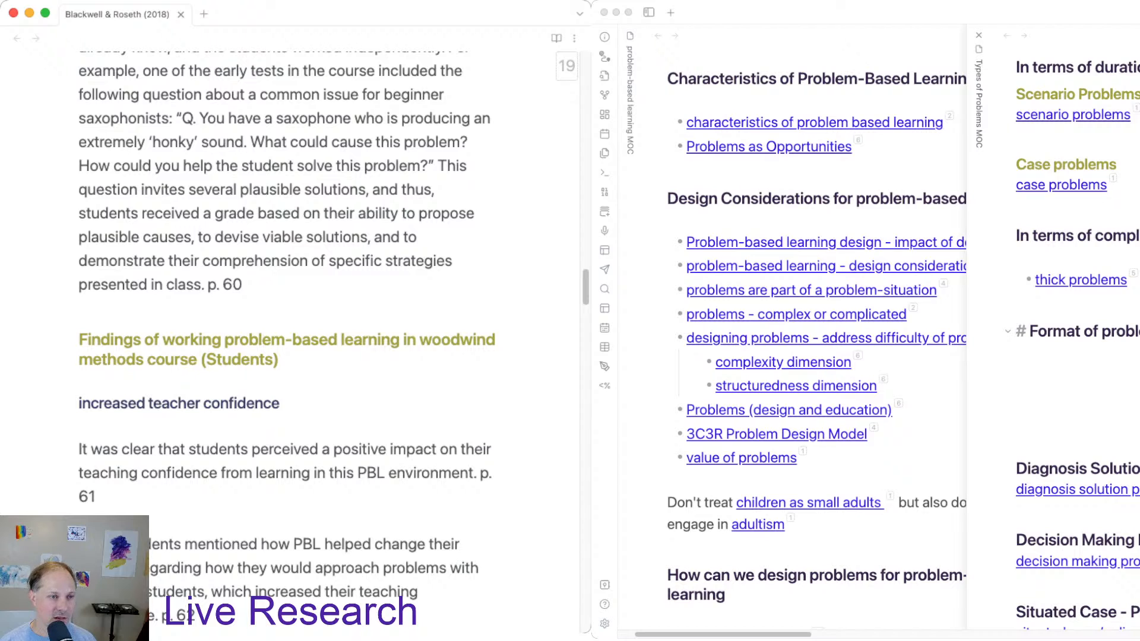
{"action": "scroll", "coordinate": [199, 266], "scroll_direction": "up", "scroll_amount": 10}
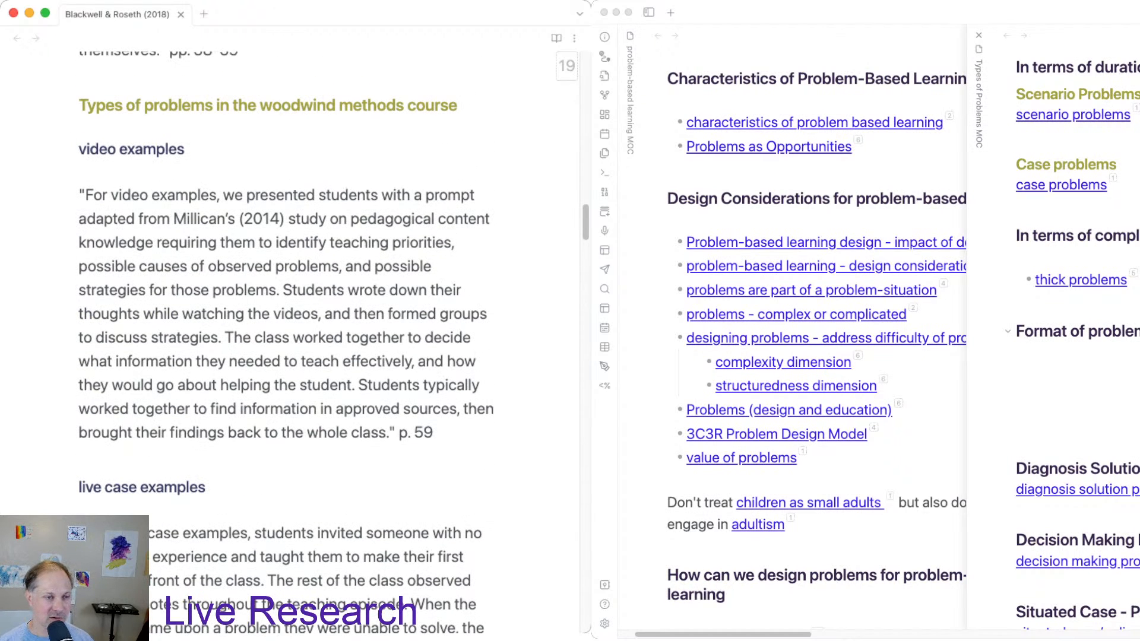
{"action": "left_click", "coordinate": [70, 149]}
{"action": "left_click", "coordinate": [70, 152]}
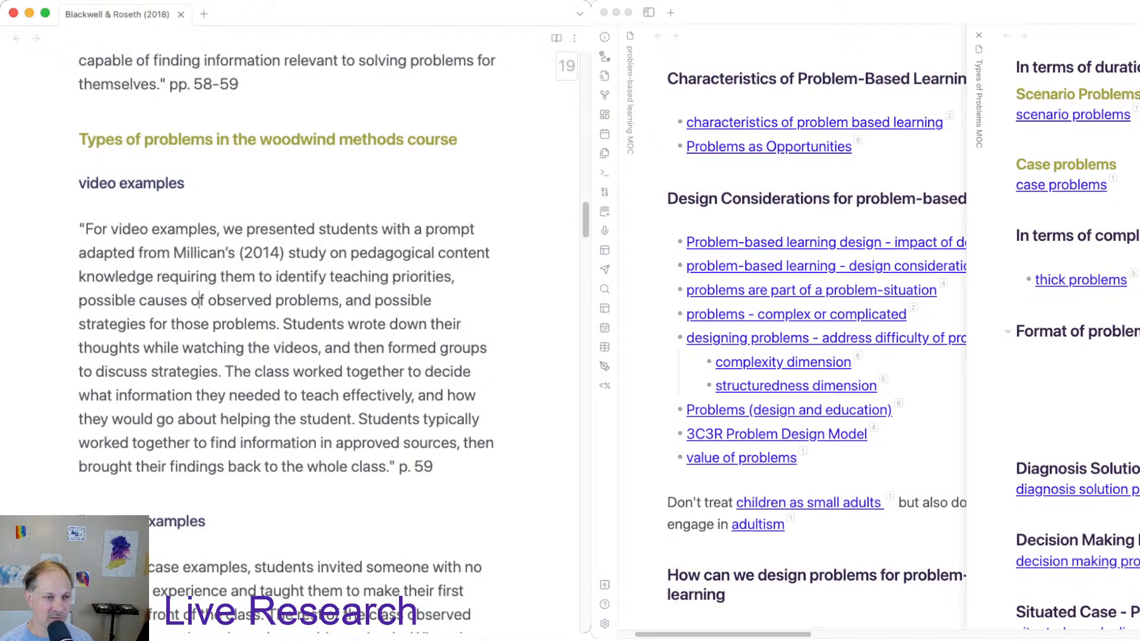
{"action": "left_click_drag", "start_coordinate": [434, 467], "coordinate": [78, 183]}
{"action": "key", "text": "super+c"}
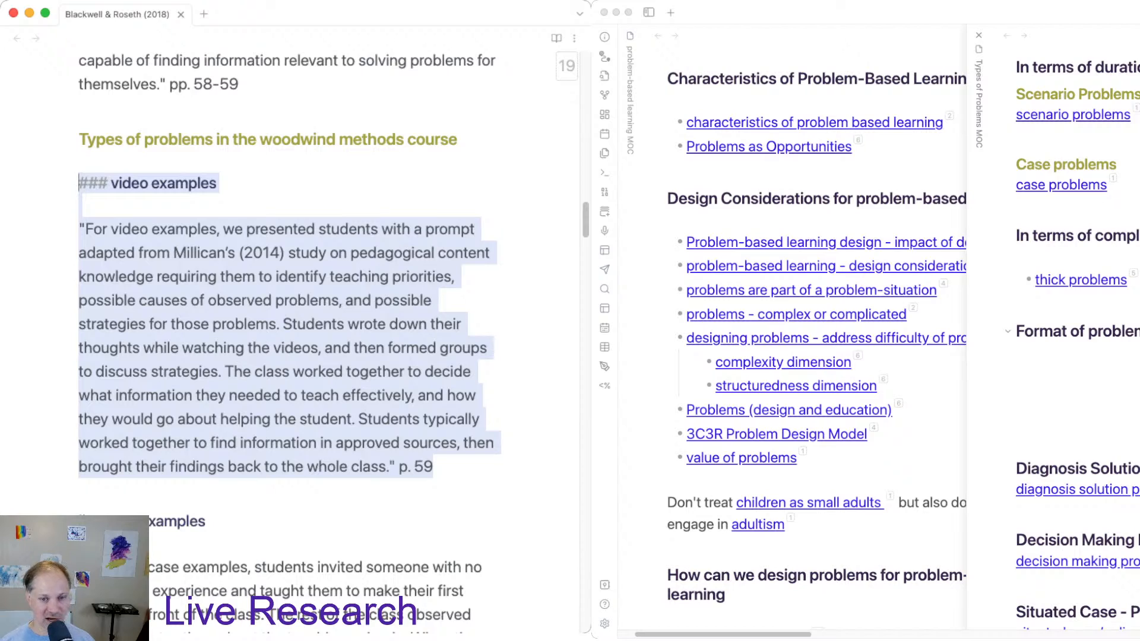
{"action": "left_click", "coordinate": [1063, 368]}
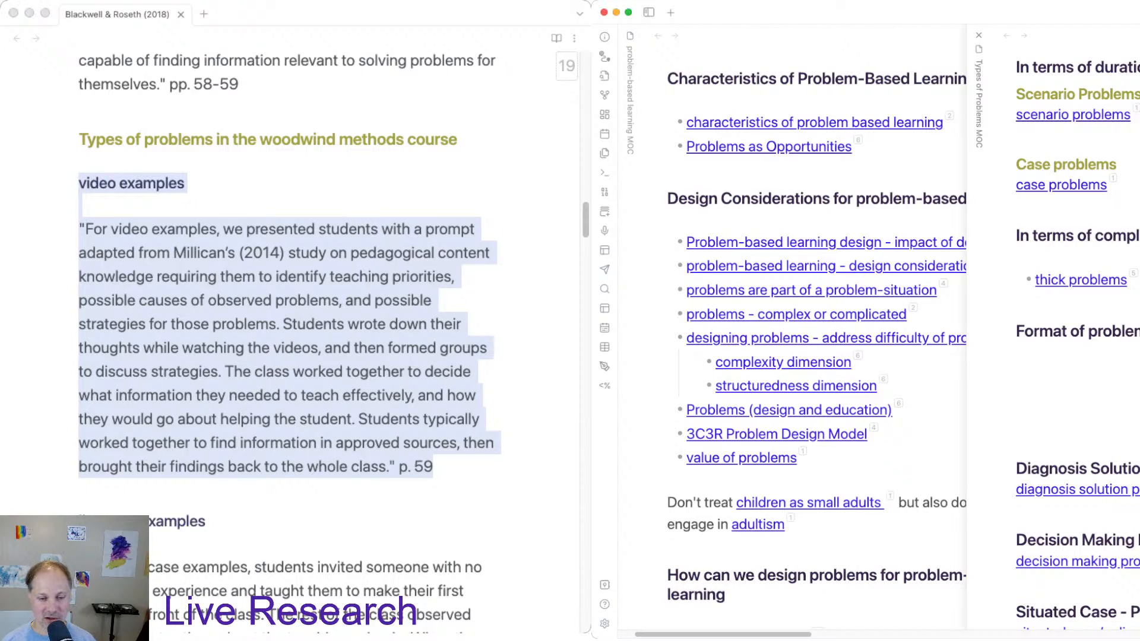
{"action": "left_click", "coordinate": [1016, 374]}
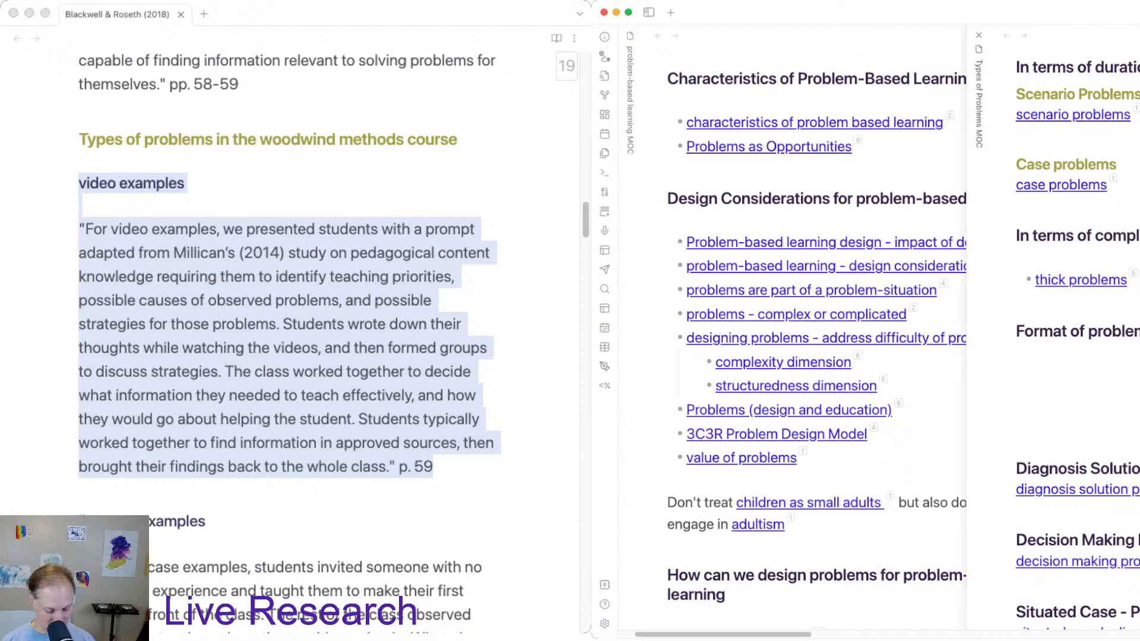
{"action": "type", "text": "##"}
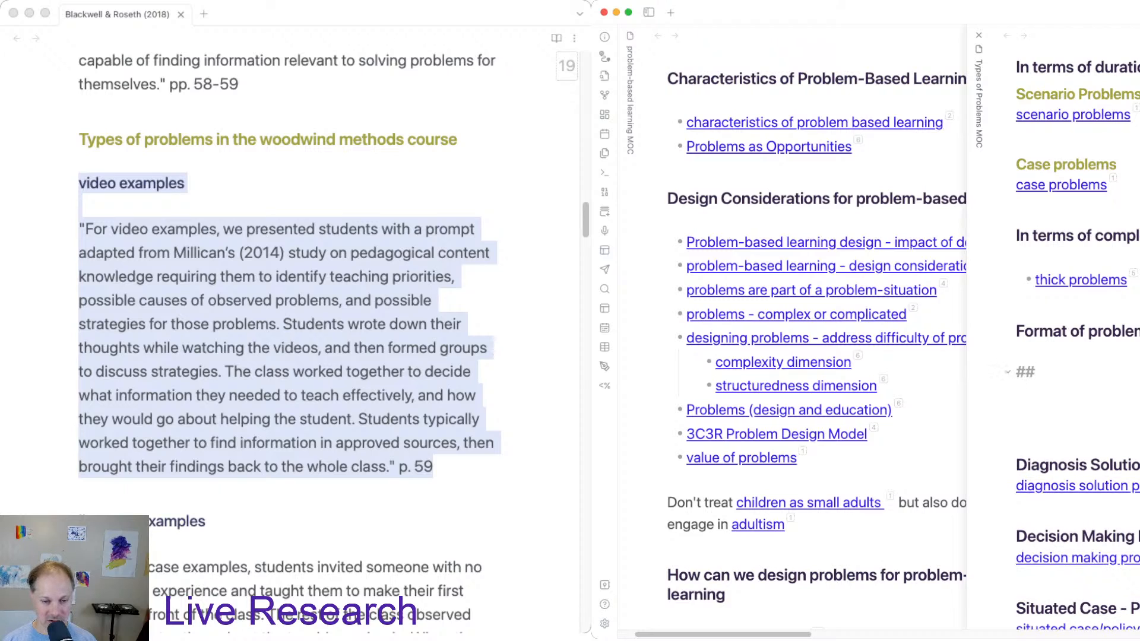
{"action": "key", "text": "super+v"}
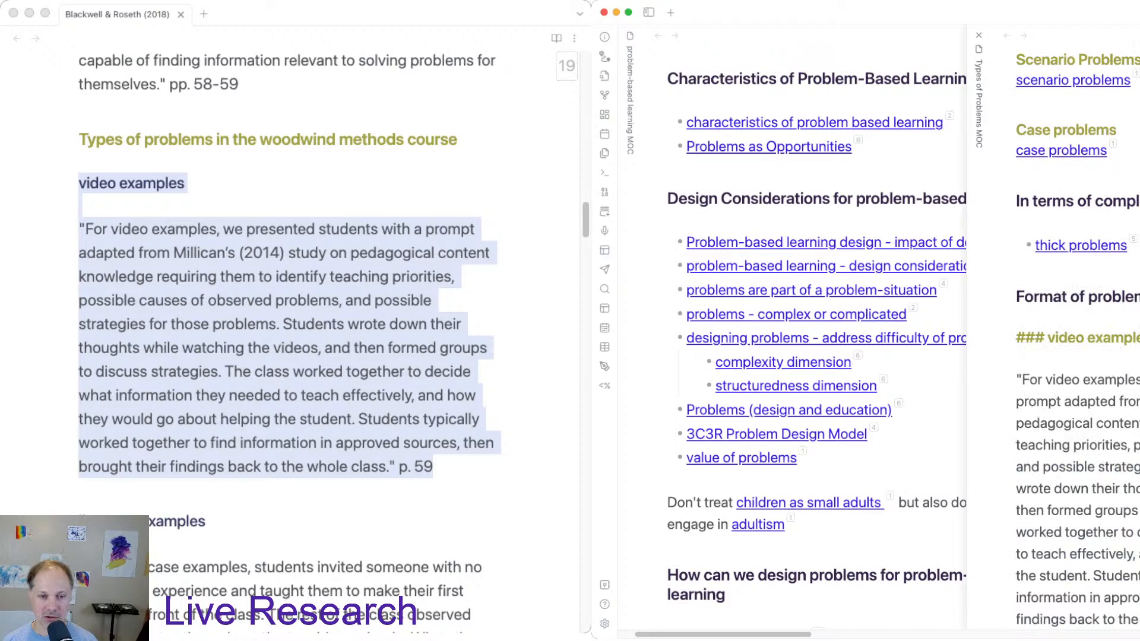
Make the pasted "video examples" heading level two and add a Blackwell & Roseth (2018) reference link before the quotation's page number.
{"action": "left_click", "coordinate": [1047, 337]}
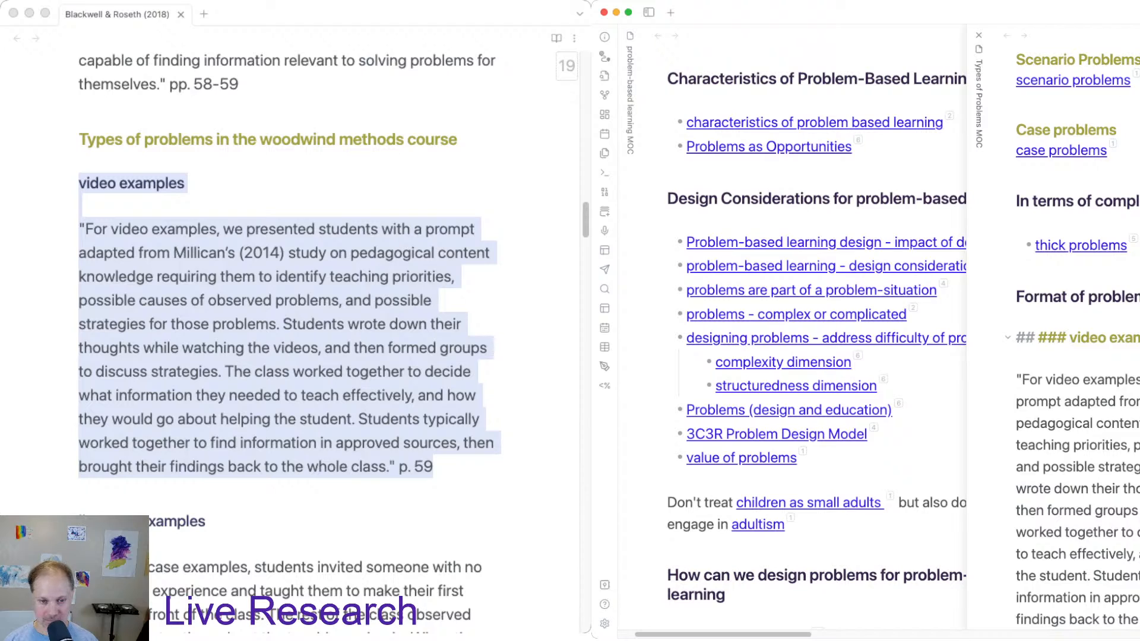
{"action": "key", "text": "BackSpace"}
{"action": "key", "text": "BackSpace"}
{"action": "key", "text": "BackSpace"}
{"action": "key", "text": "BackSpace"}
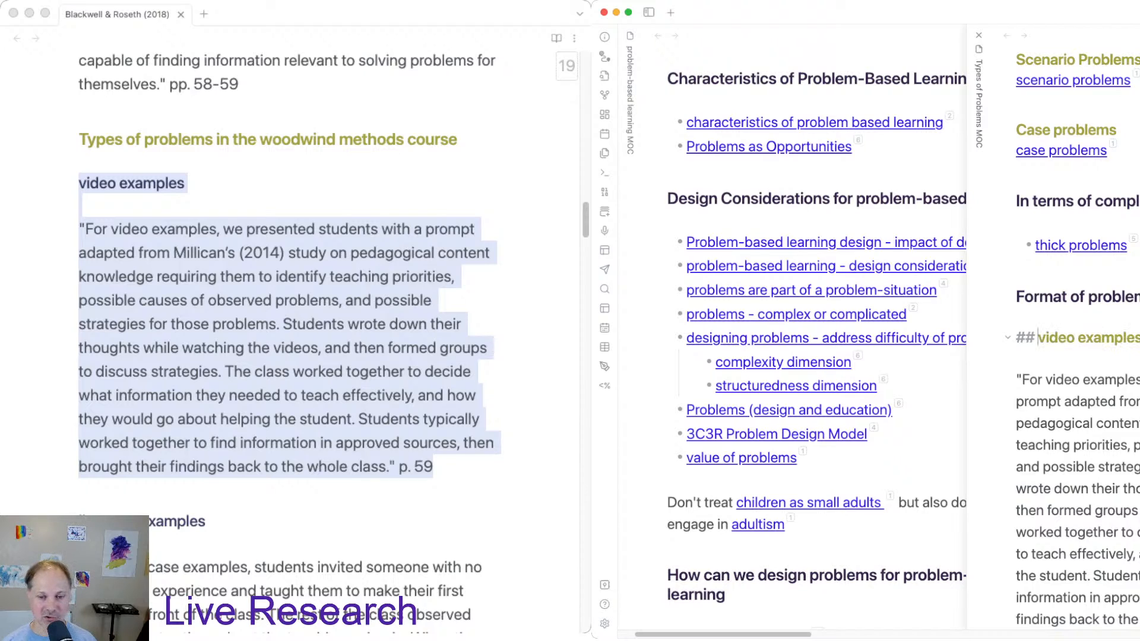
{"action": "scroll", "coordinate": [1078, 349], "scroll_direction": "down", "scroll_amount": 5}
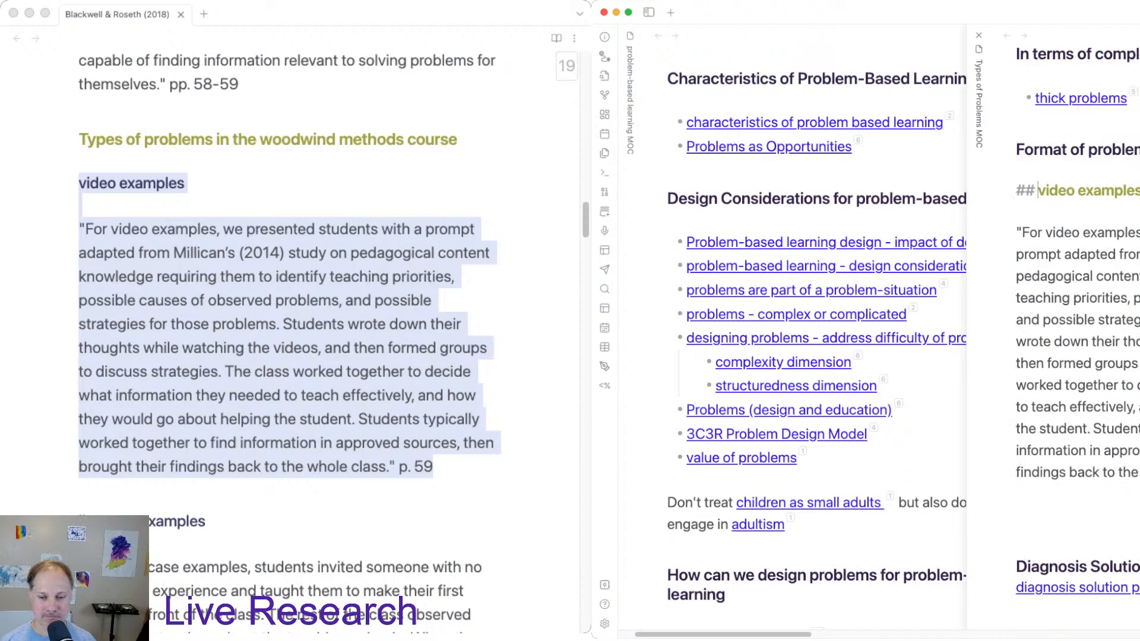
{"action": "left_click", "coordinate": [1135, 473]}
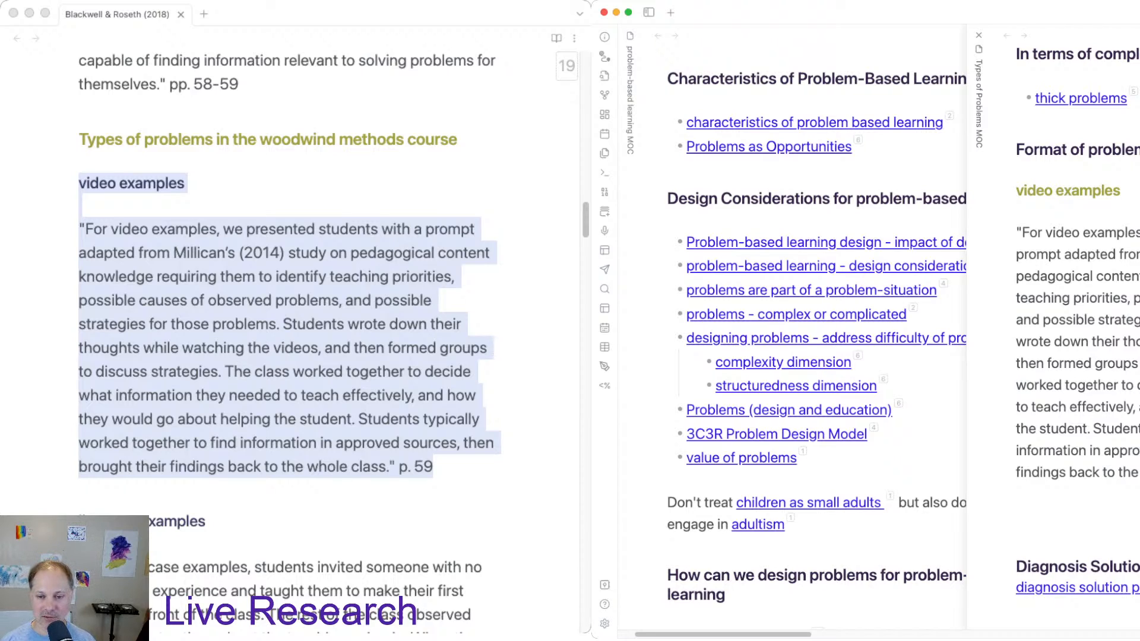
{"action": "key", "text": "Return"}
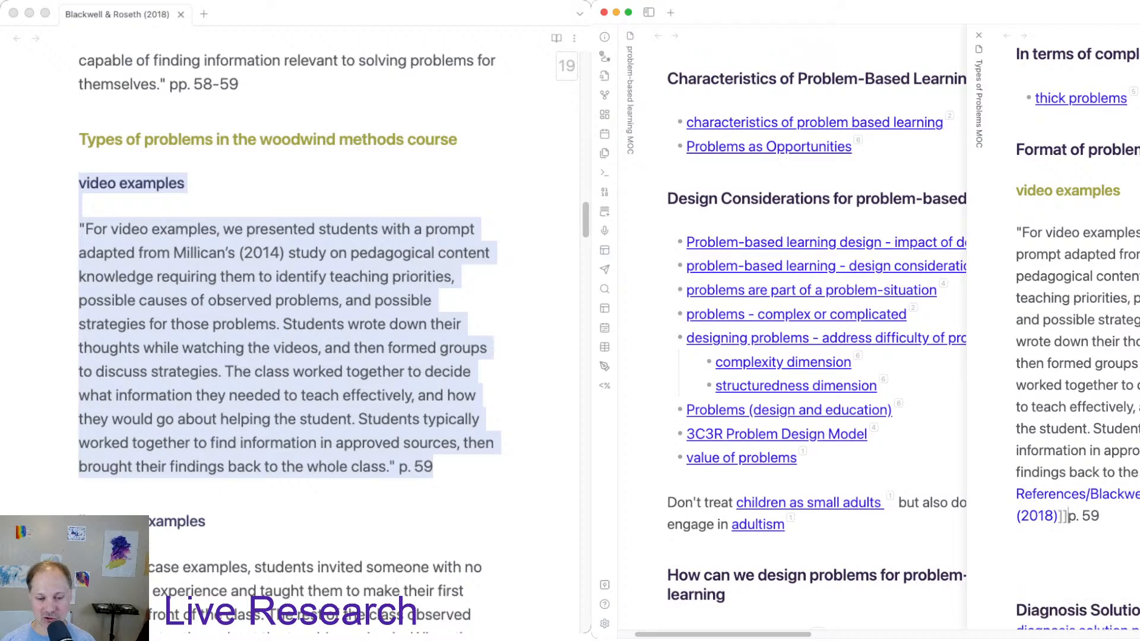
Copy the "live case examples" heading and quotation from the Blackwell & Roseth (2018) note to below the video examples passage in the MOC.
{"action": "key", "text": "super+grave"}
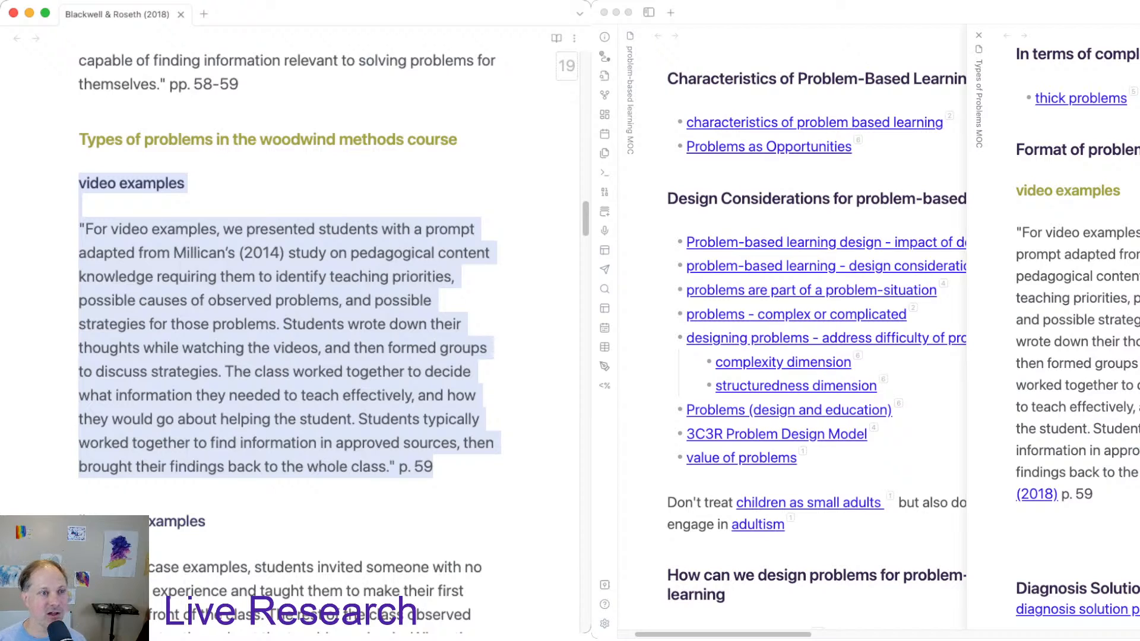
{"action": "scroll", "coordinate": [290, 267], "scroll_direction": "down", "scroll_amount": 5}
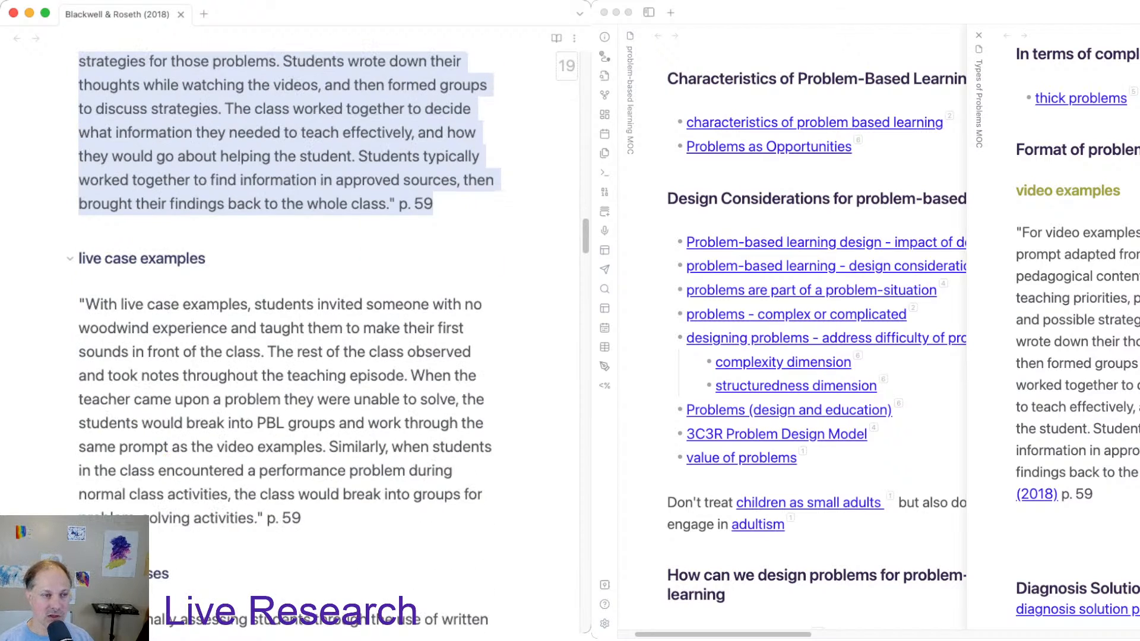
{"action": "left_click_drag", "start_coordinate": [79, 259], "coordinate": [301, 519]}
{"action": "key", "text": "super+c"}
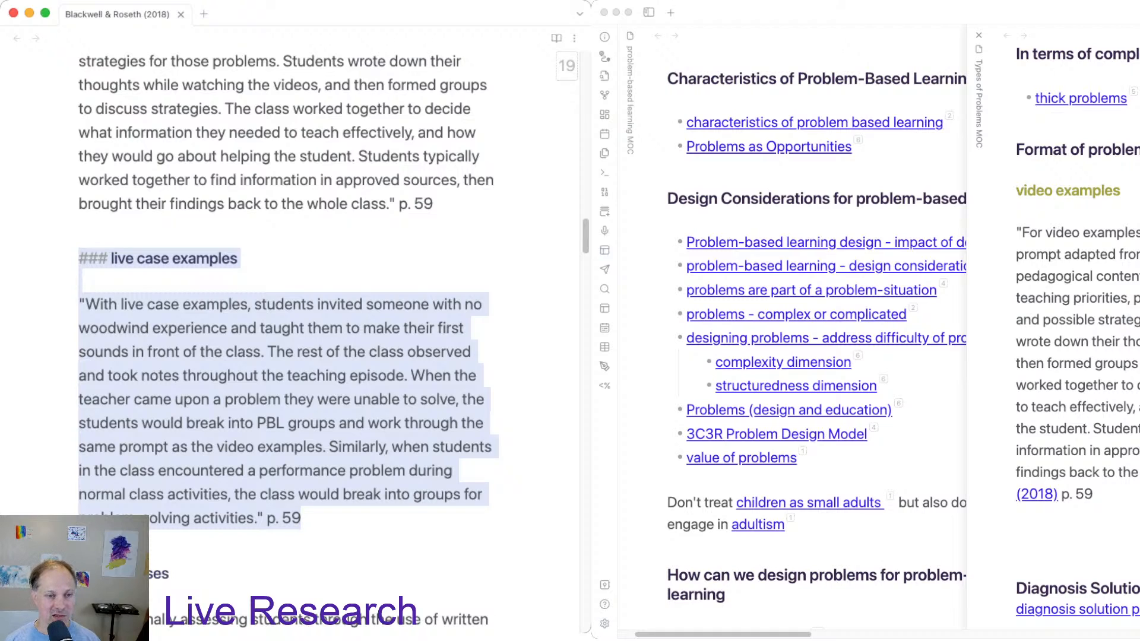
{"action": "scroll", "coordinate": [289, 342], "scroll_direction": "down", "scroll_amount": 1}
{"action": "left_click", "coordinate": [1063, 494]}
{"action": "left_click", "coordinate": [1093, 494]}
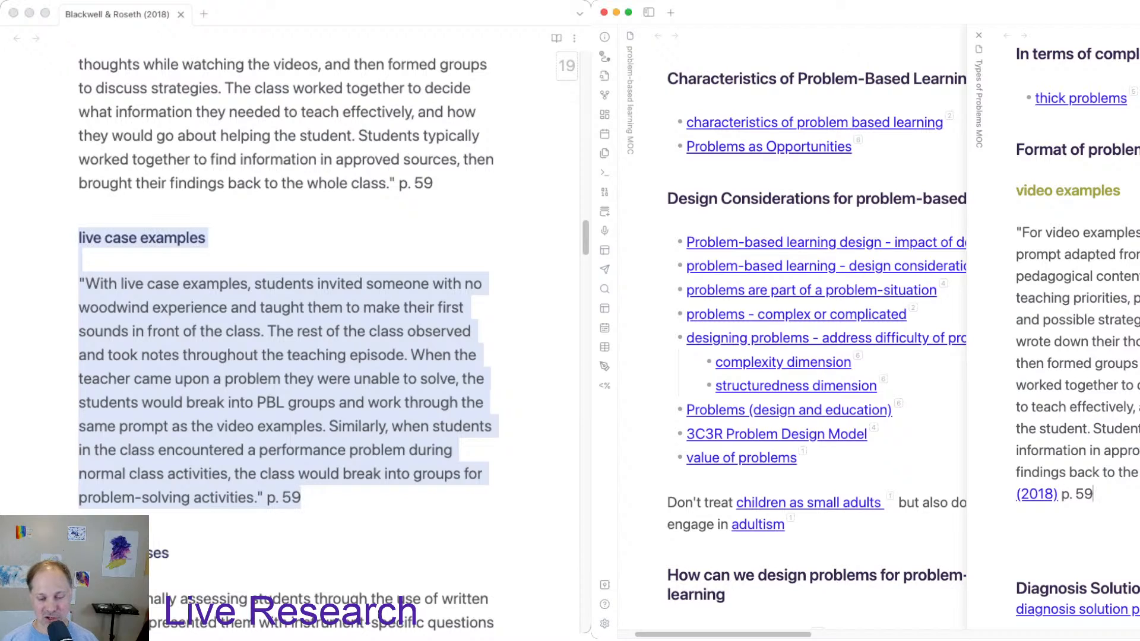
{"action": "key", "text": "Return"}
{"action": "key", "text": "Return"}
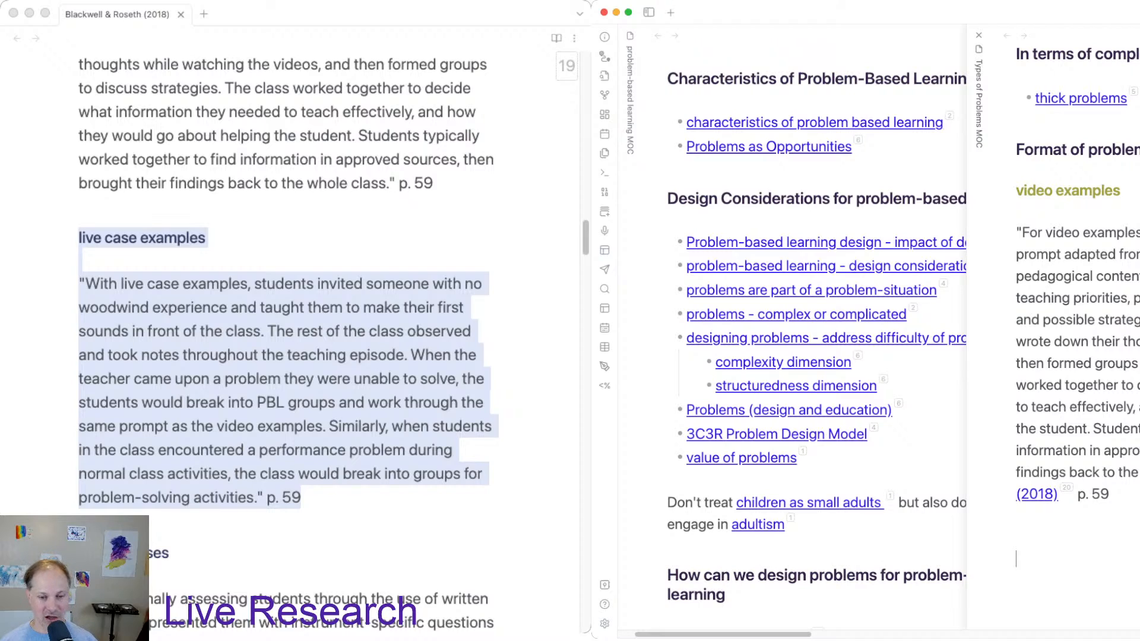
{"action": "key", "text": "super+v"}
Make the "live case examples" heading level two and link Blackwell & Roseth (2018) before the page number ending its quotation.
{"action": "left_click", "coordinate": [1073, 360]}
{"action": "left_click", "coordinate": [1042, 359]}
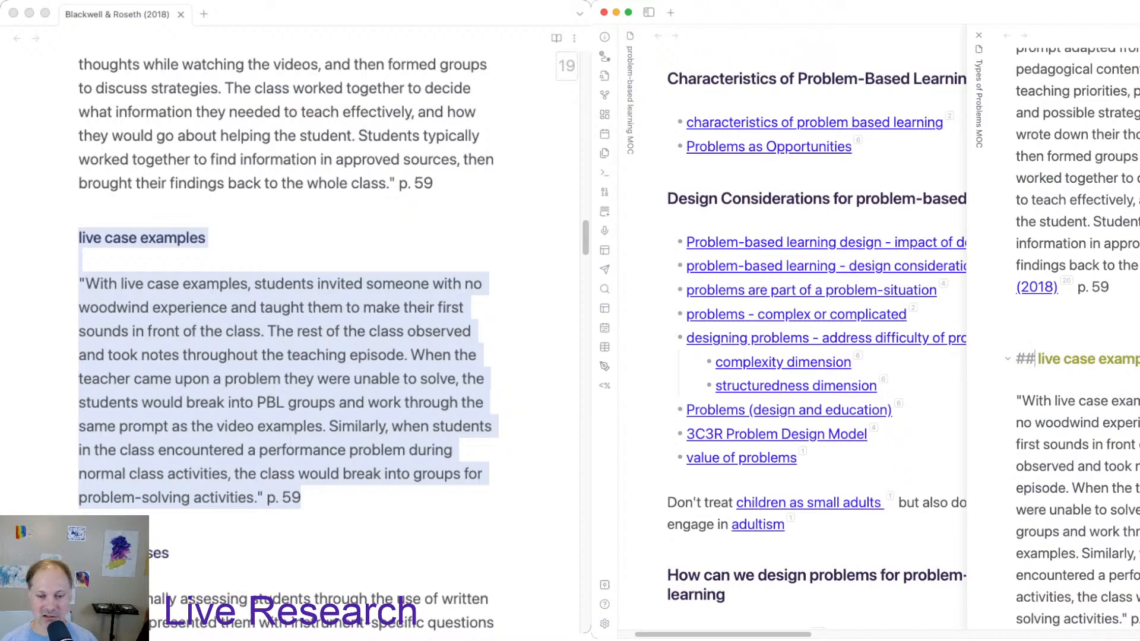
{"action": "key", "text": "BackSpace"}
{"action": "scroll", "coordinate": [1077, 333], "scroll_direction": "down", "scroll_amount": 1}
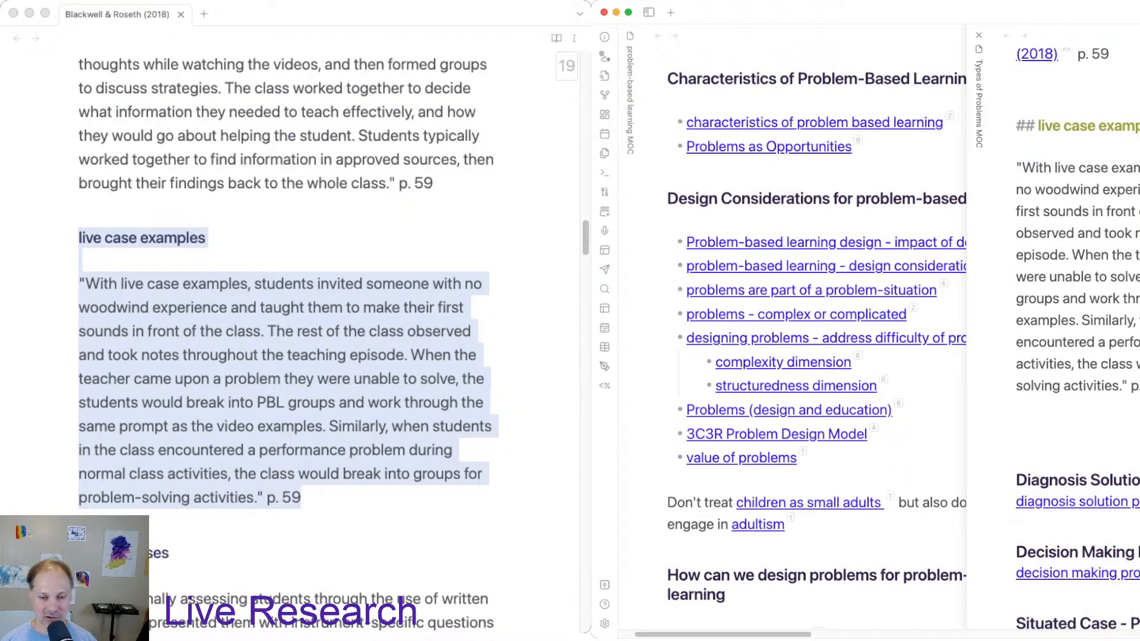
{"action": "type", "text": "[["}
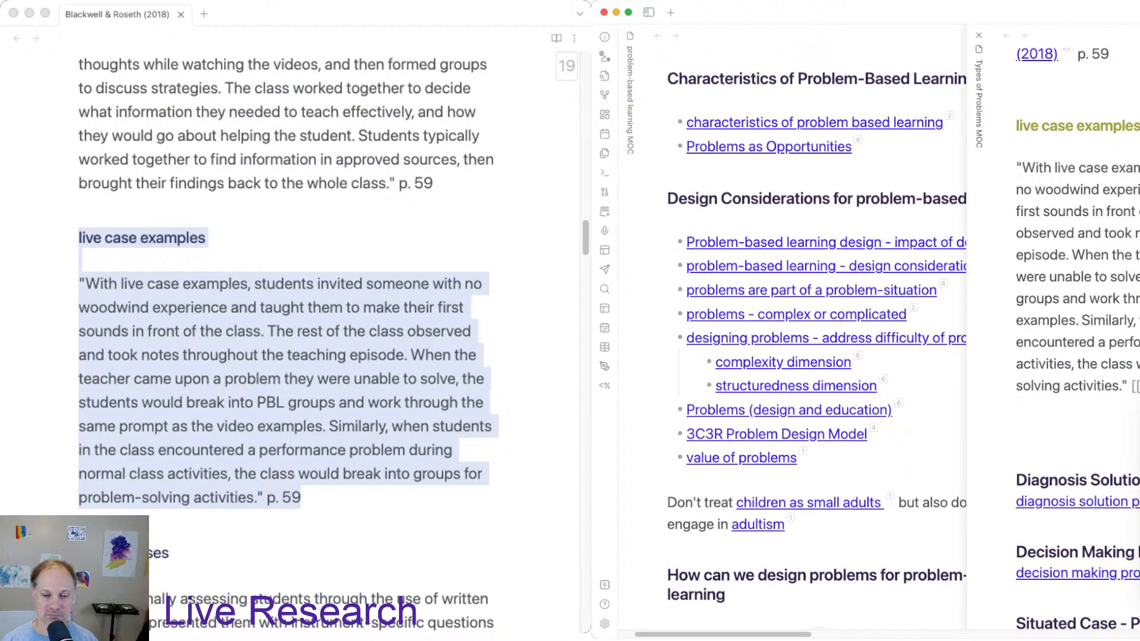
{"action": "key", "text": "Return"}
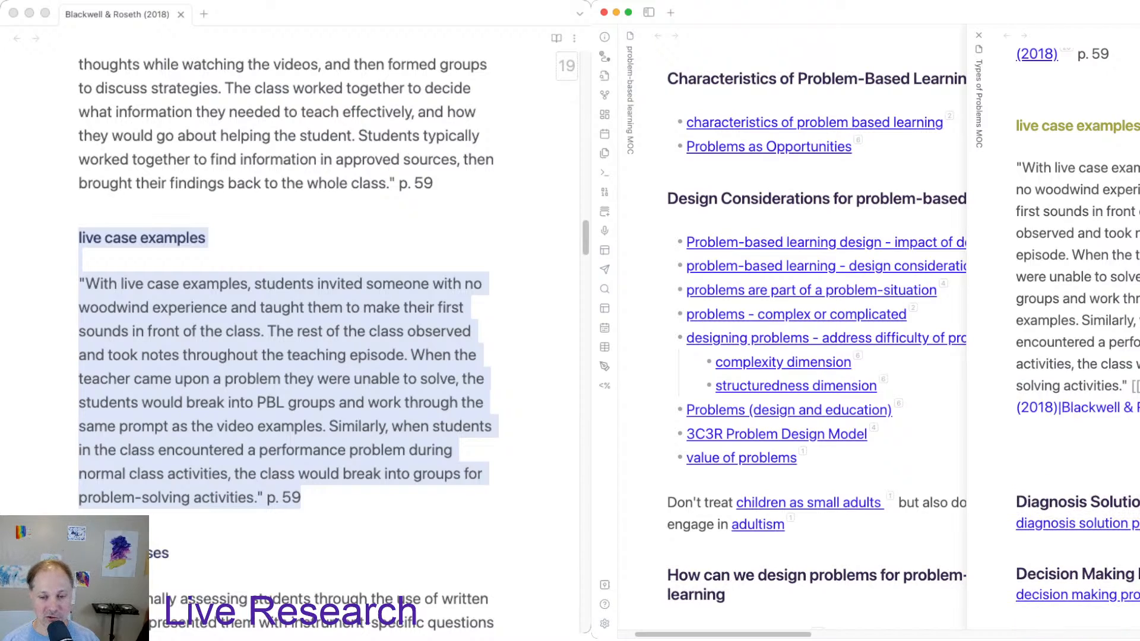
Copy the "written cases" heading and passage from the Blackwell & Roseth (2018) note to below the live case examples in the MOC.
{"action": "key", "text": "super+grave"}
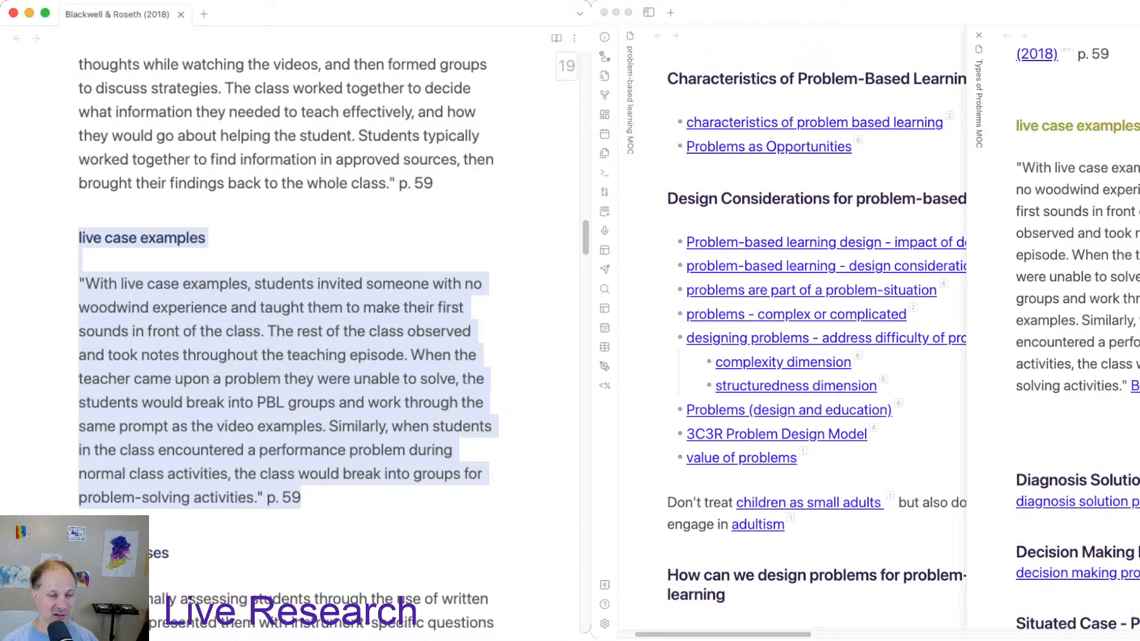
{"action": "scroll", "coordinate": [288, 342], "scroll_direction": "down", "scroll_amount": 6}
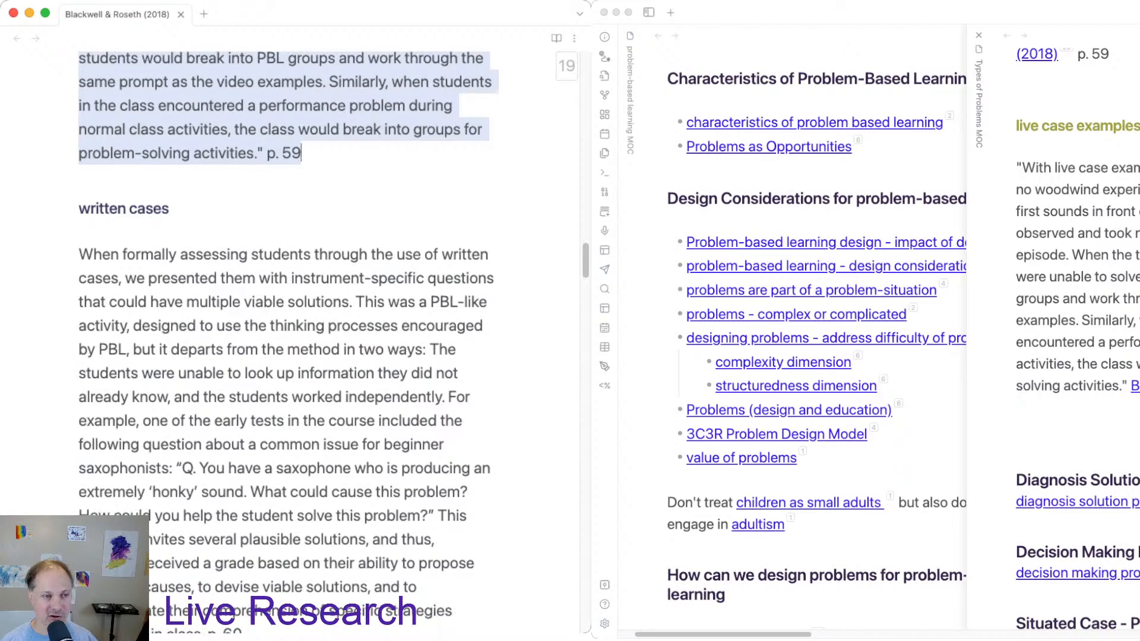
{"action": "left_click_drag", "start_coordinate": [78, 178], "coordinate": [244, 603]}
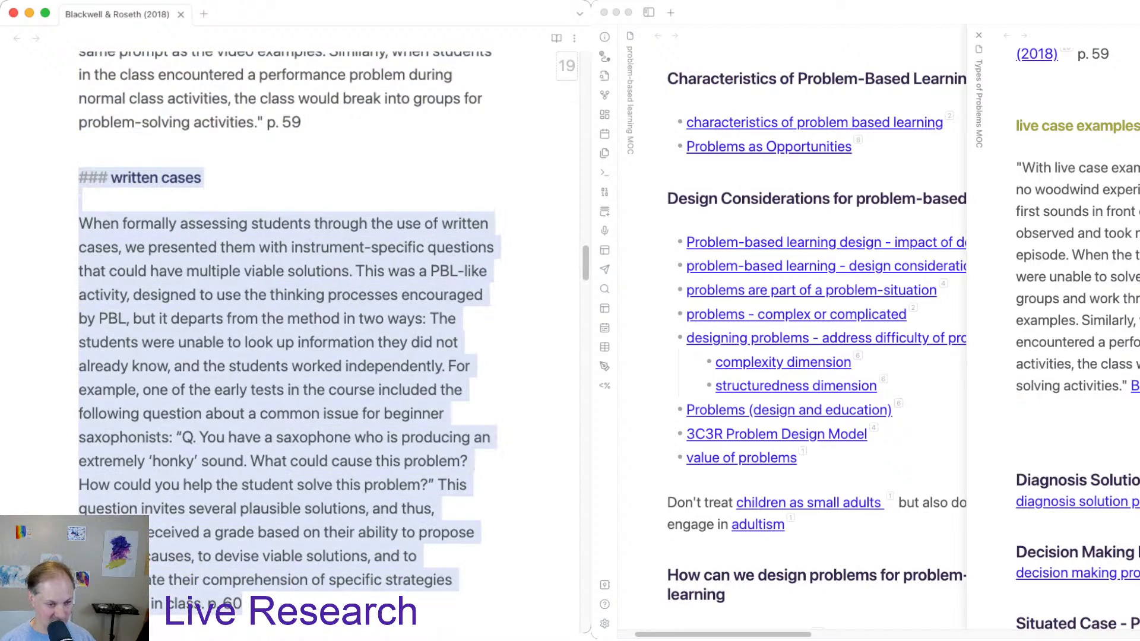
{"action": "left_click", "coordinate": [1016, 428]}
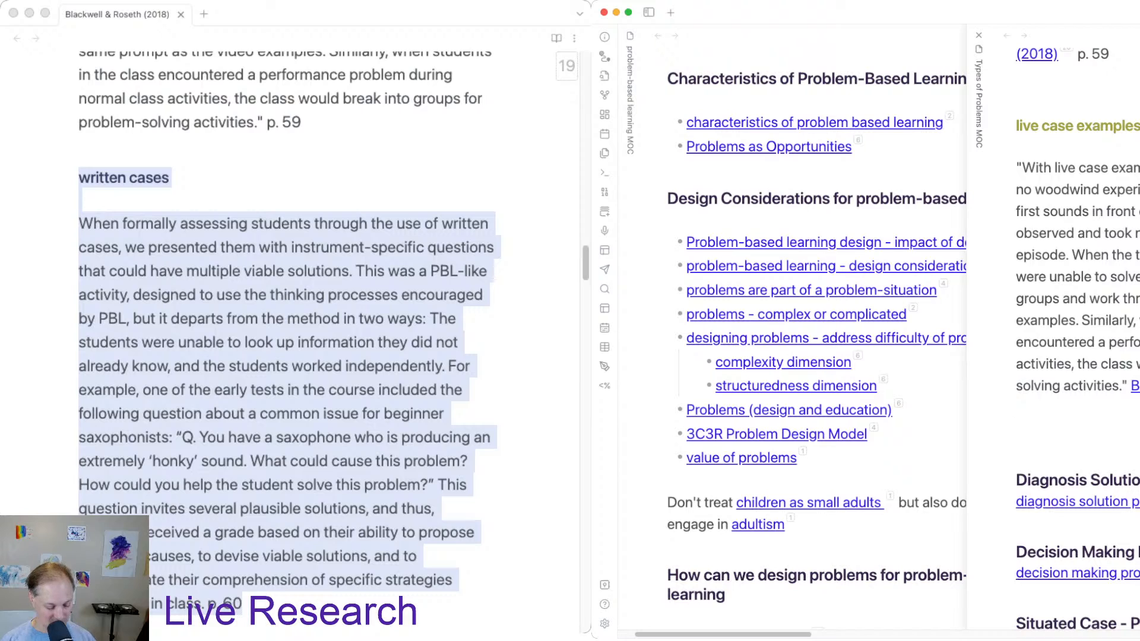
{"action": "key", "text": "super+v"}
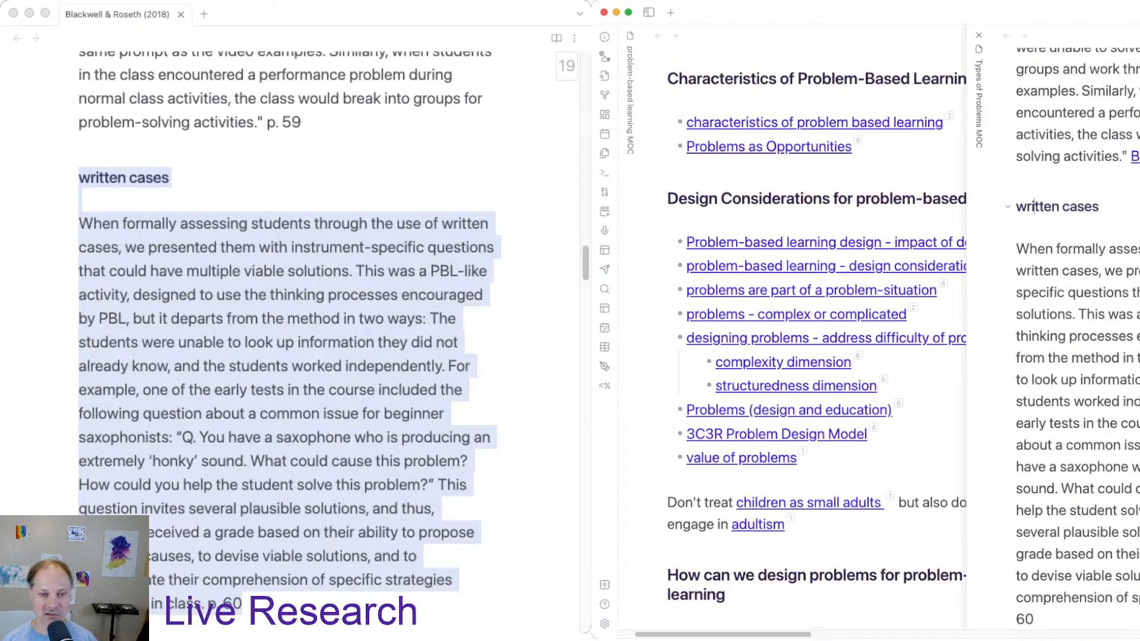
Make the "written cases" heading level two and reuse the Blackwell & Roseth (2018) link from the live case passage before "p. 60".
{"action": "left_click", "coordinate": [1034, 206]}
{"action": "key", "text": "BackSpace"}
{"action": "scroll", "coordinate": [1069, 327], "scroll_direction": "up", "scroll_amount": 2}
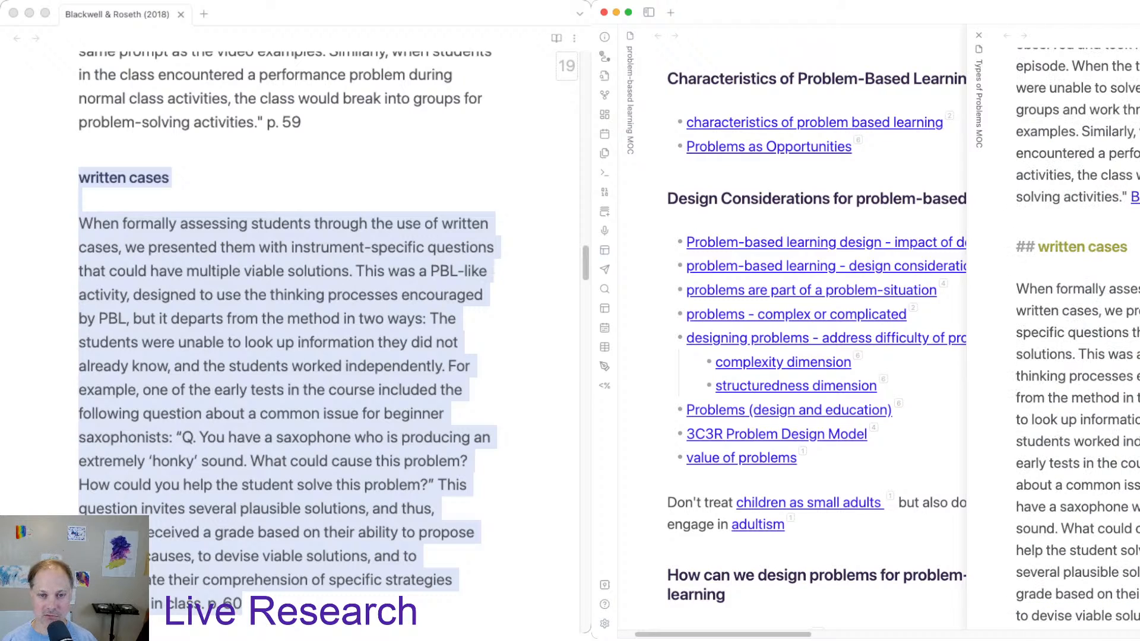
{"action": "key", "text": "Up"}
{"action": "key", "text": "Up"}
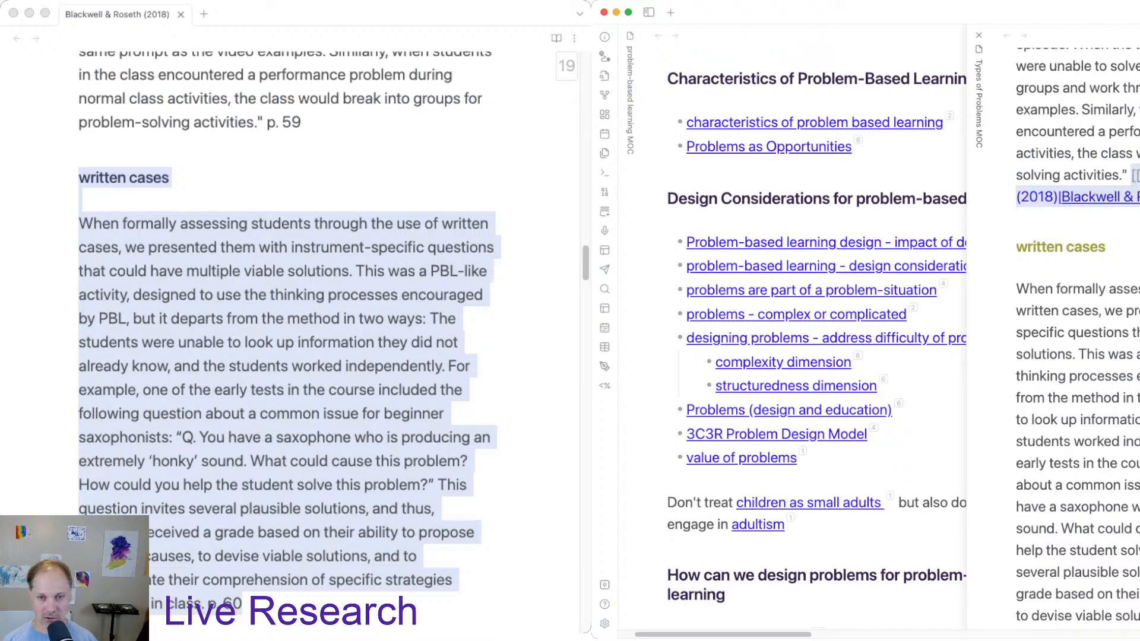
{"action": "scroll", "coordinate": [1069, 327], "scroll_direction": "down", "scroll_amount": 8}
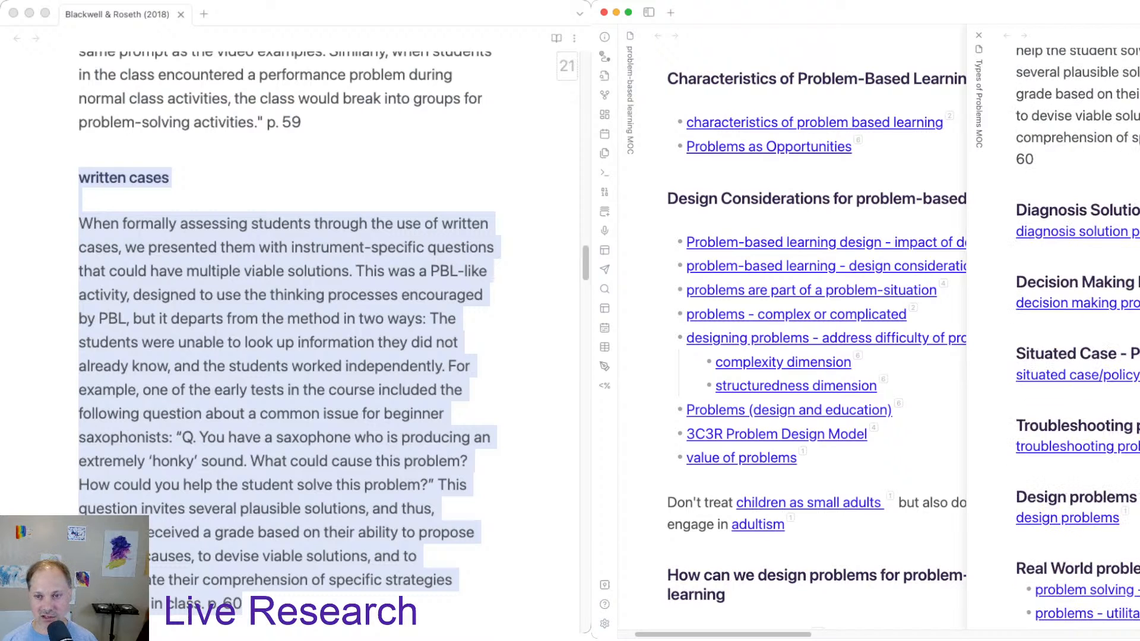
{"action": "type", "text": "[[0.00 References/Blackwell & Roseth (2018)|Blackwell & Roseth (2018)]]"}
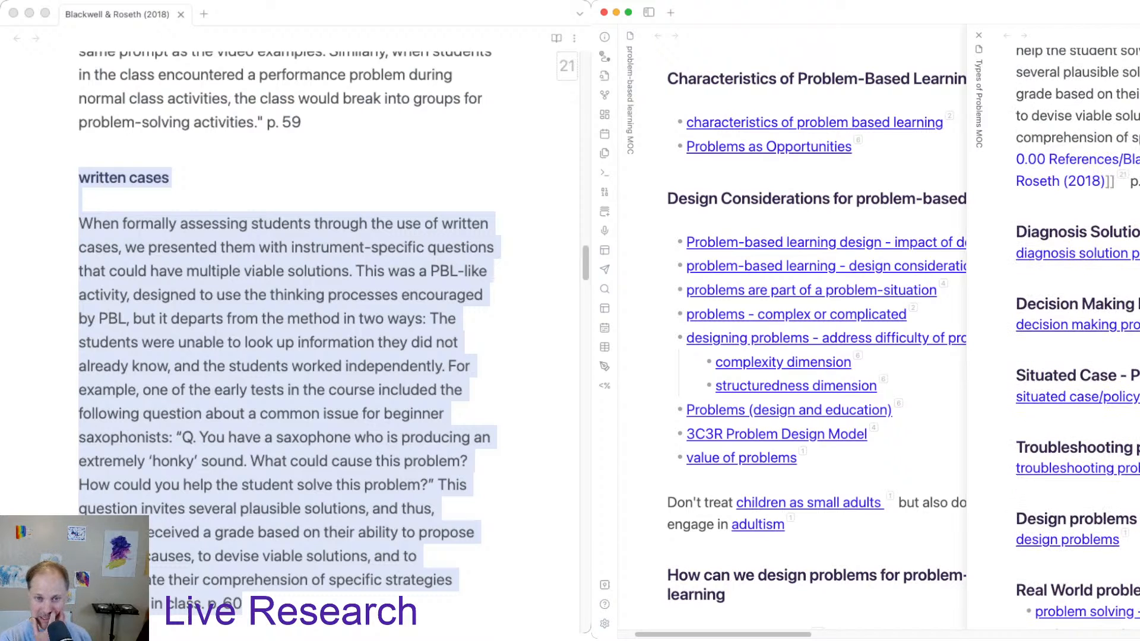
Review the student findings that follow the written cases in the Blackwell & Roseth (2018) note, then return to the MOC's written cases citation.
{"action": "key", "text": "super+grave"}
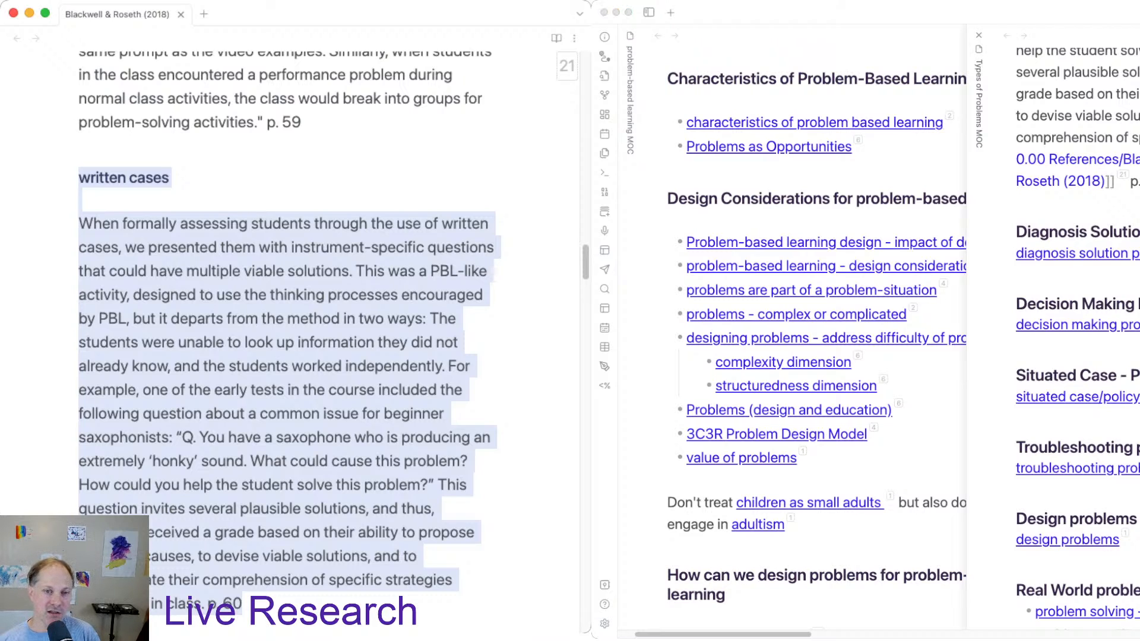
{"action": "scroll", "coordinate": [177, 596], "scroll_direction": "down", "scroll_amount": 6}
{"action": "scroll", "coordinate": [177, 596], "scroll_direction": "down", "scroll_amount": 1}
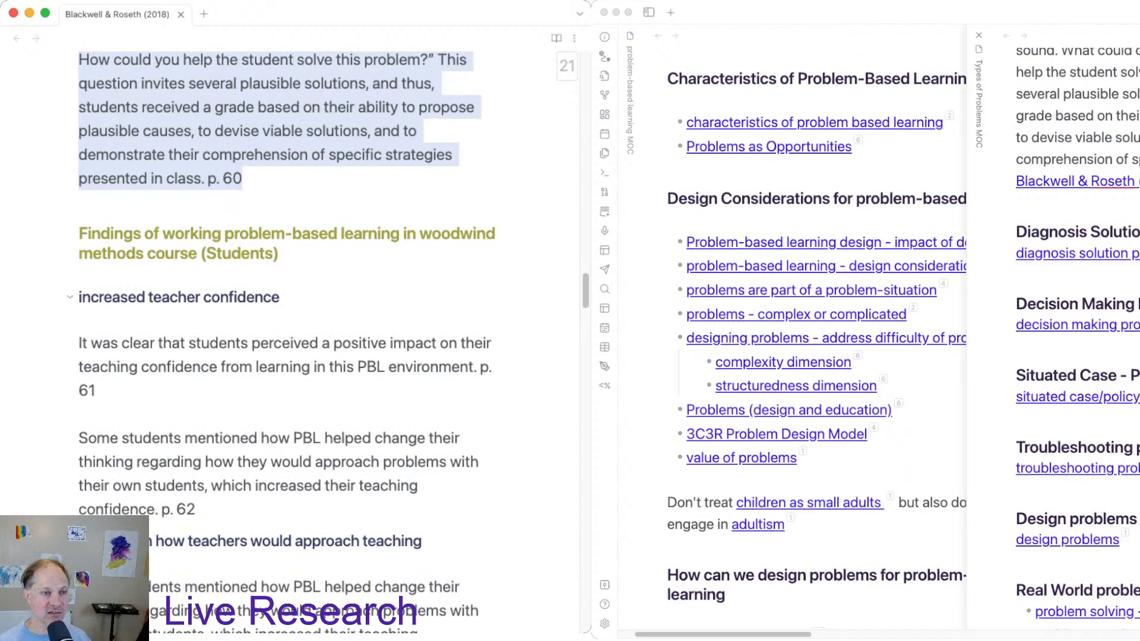
{"action": "scroll", "coordinate": [286, 343], "scroll_direction": "down", "scroll_amount": 1}
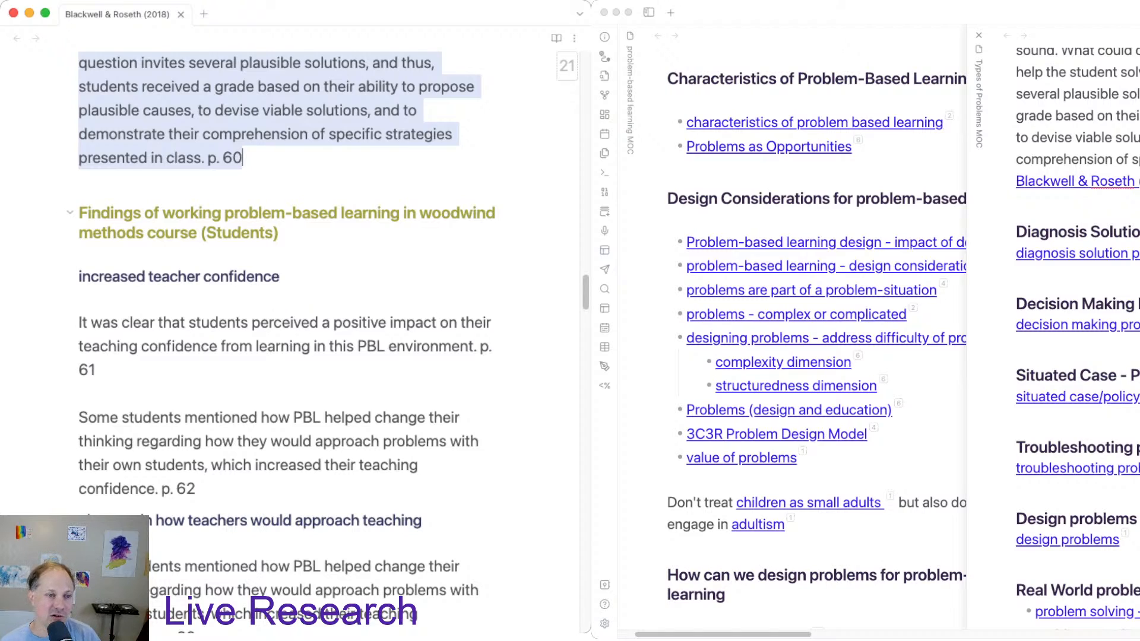
{"action": "left_click", "coordinate": [1114, 181]}
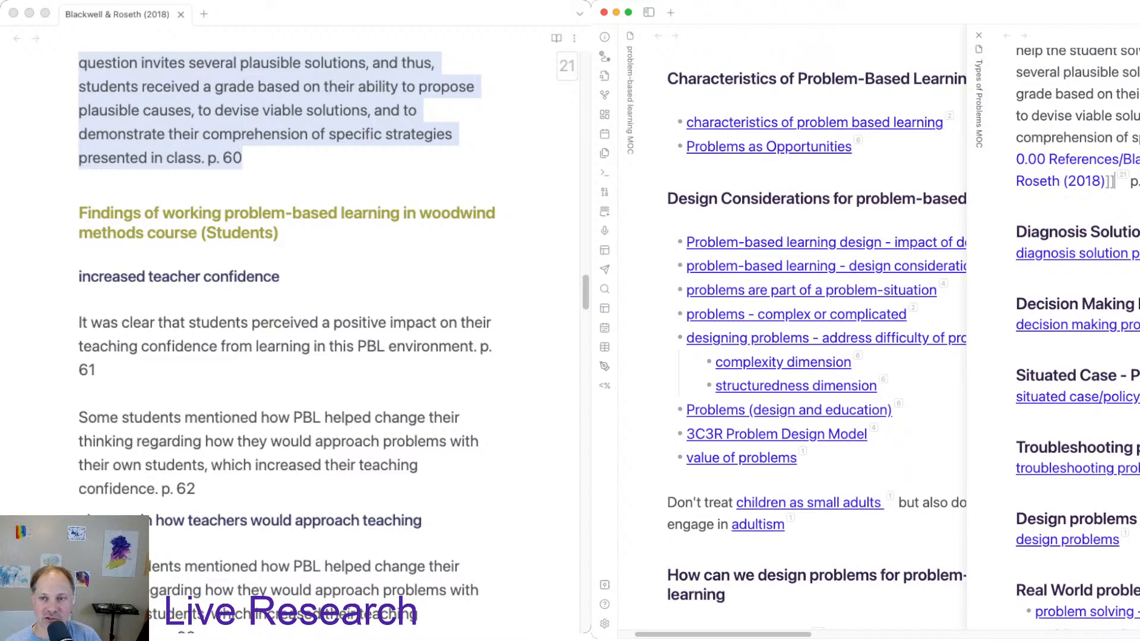
Go to the end of the problem-based learning - evidence note, after its last Blackwell & Roseth (2018) citation.
{"action": "key", "text": "ctrl+Tab"}
{"action": "key", "text": "ctrl+Tab"}
{"action": "key", "text": "ctrl+Tab"}
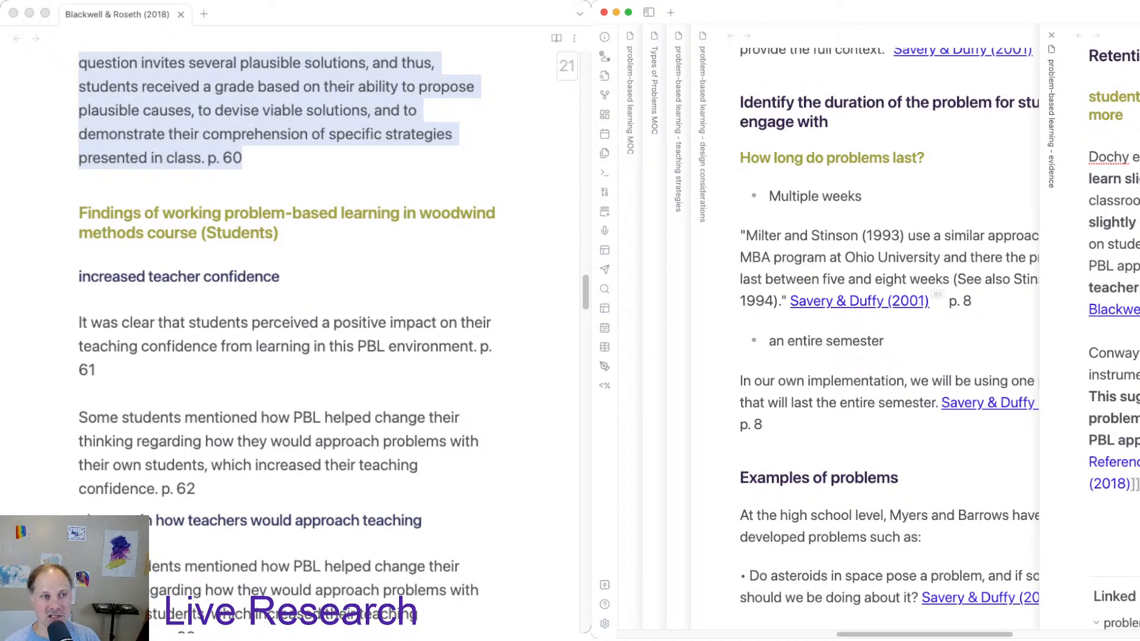
{"action": "key", "text": "super+grave"}
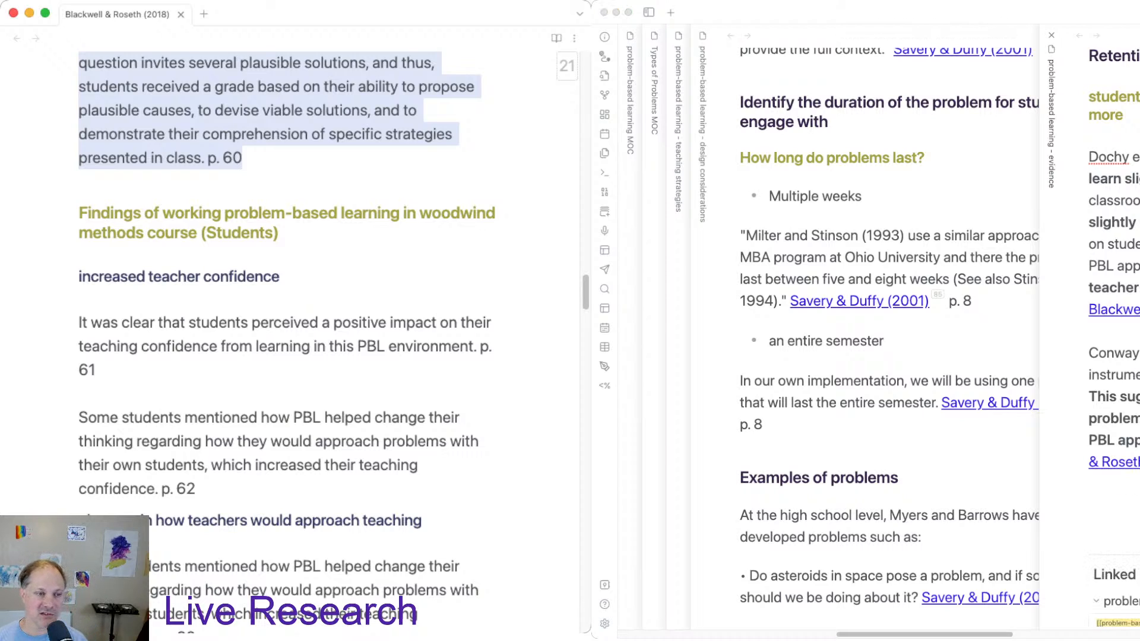
{"action": "scroll", "coordinate": [289, 258], "scroll_direction": "down", "scroll_amount": 1}
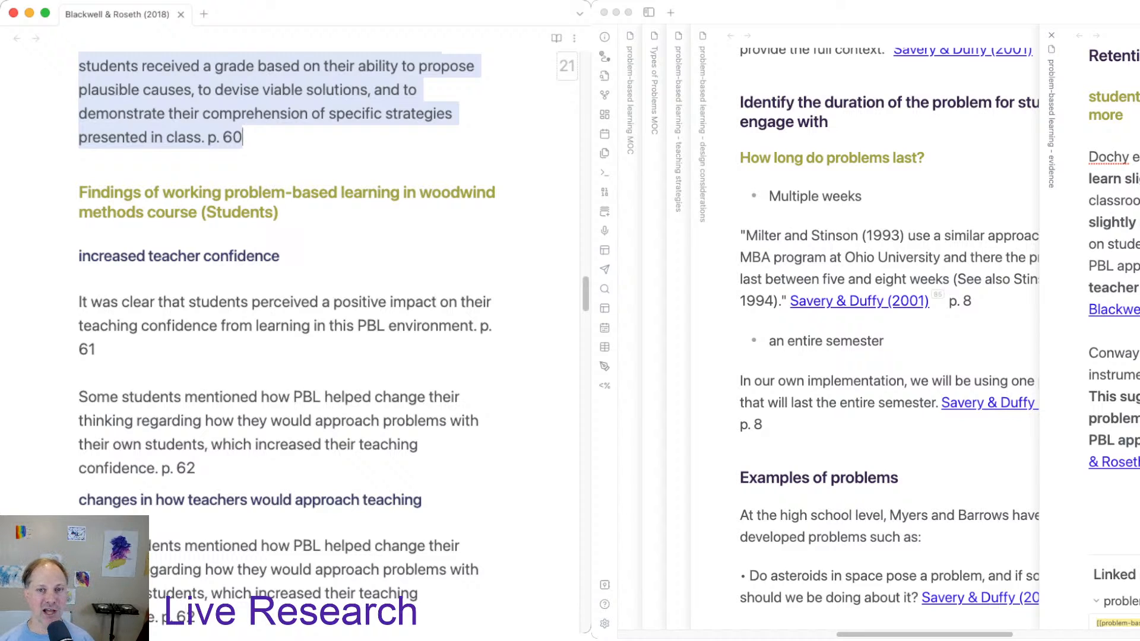
{"action": "scroll", "coordinate": [1114, 333], "scroll_direction": "down", "scroll_amount": 15}
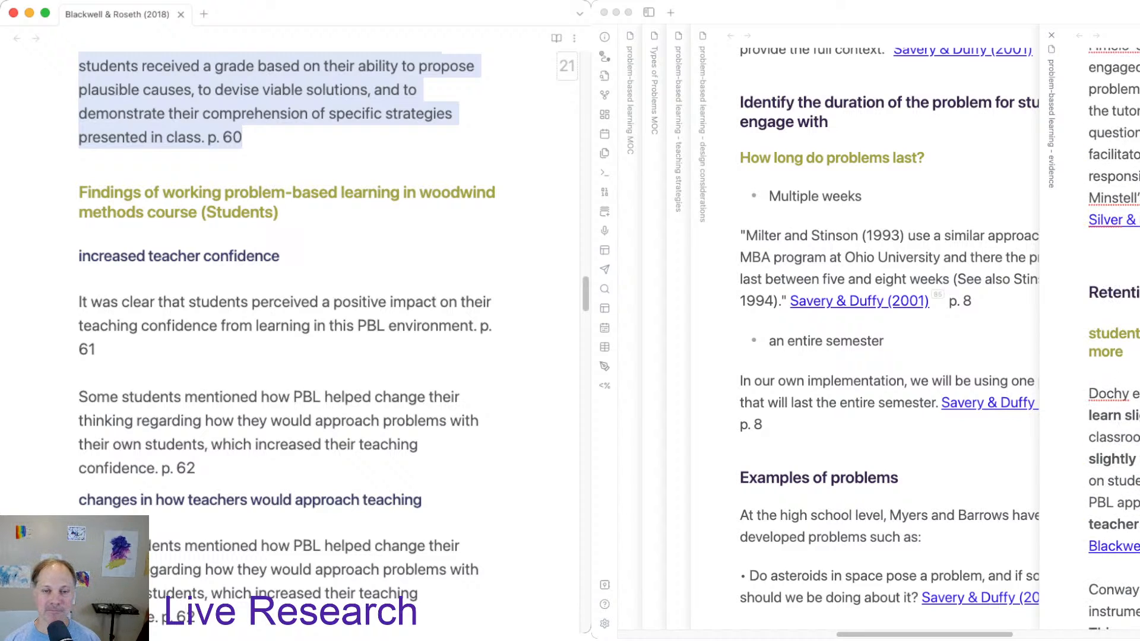
{"action": "scroll", "coordinate": [1114, 332], "scroll_direction": "up", "scroll_amount": 10}
{"action": "scroll", "coordinate": [1114, 333], "scroll_direction": "down", "scroll_amount": 20}
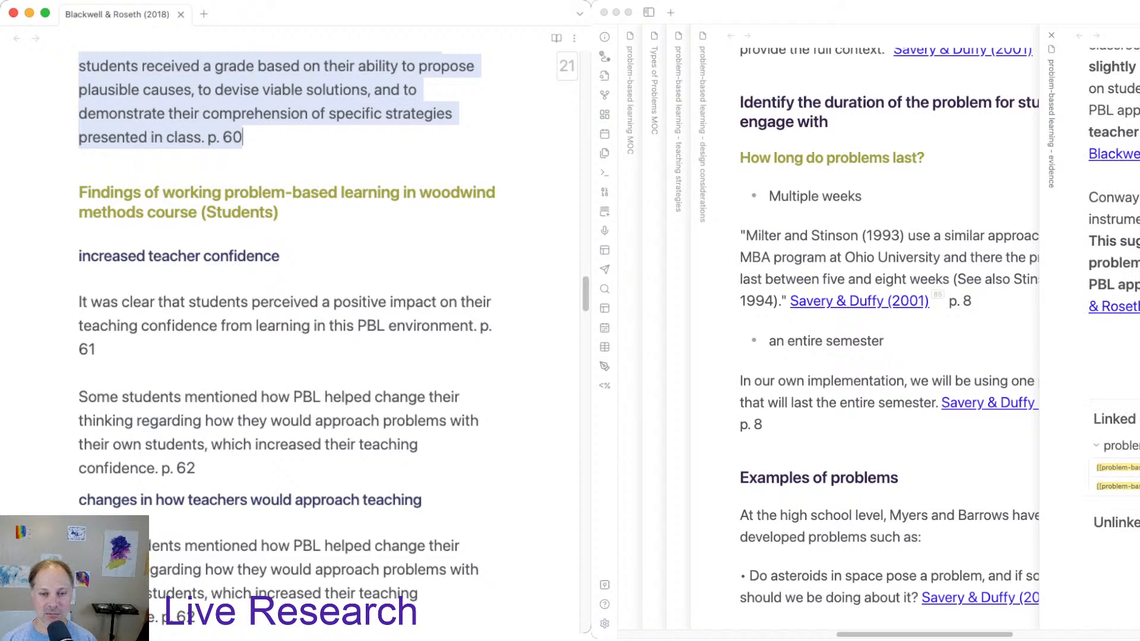
{"action": "left_click", "coordinate": [1133, 308]}
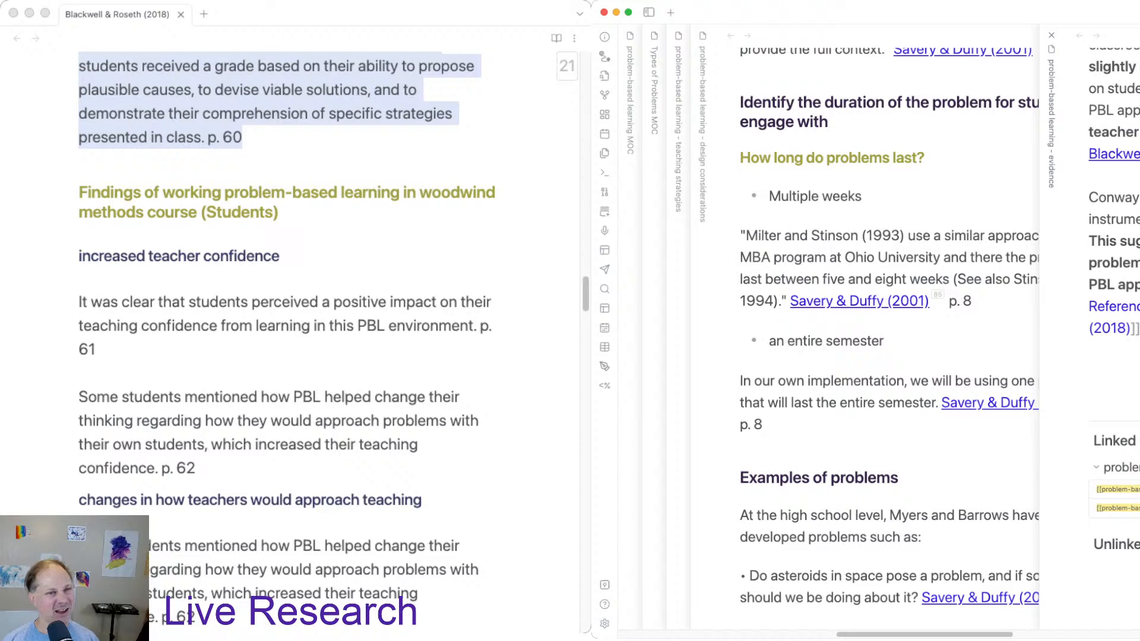
Copy the "increased teacher confidence" heading and its two passages from the Blackwell & Roseth (2018) note and return to the evidence note.
{"action": "key", "text": "super+grave"}
{"action": "left_click_drag", "start_coordinate": [196, 469], "coordinate": [79, 256]}
{"action": "key", "text": "super+c"}
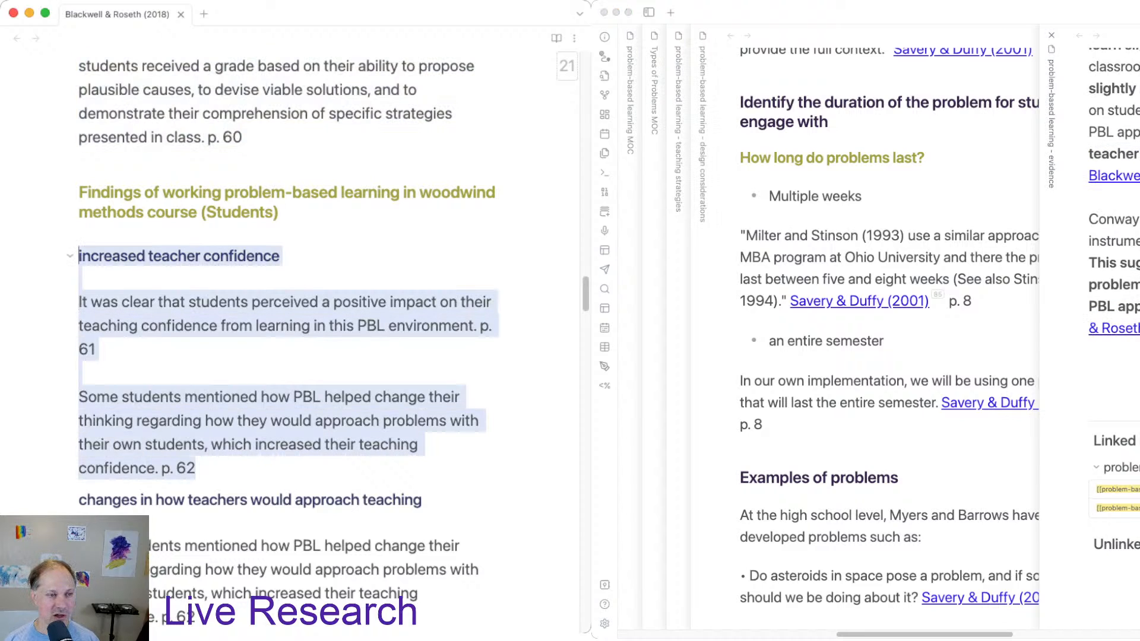
{"action": "key", "text": "super+grave"}
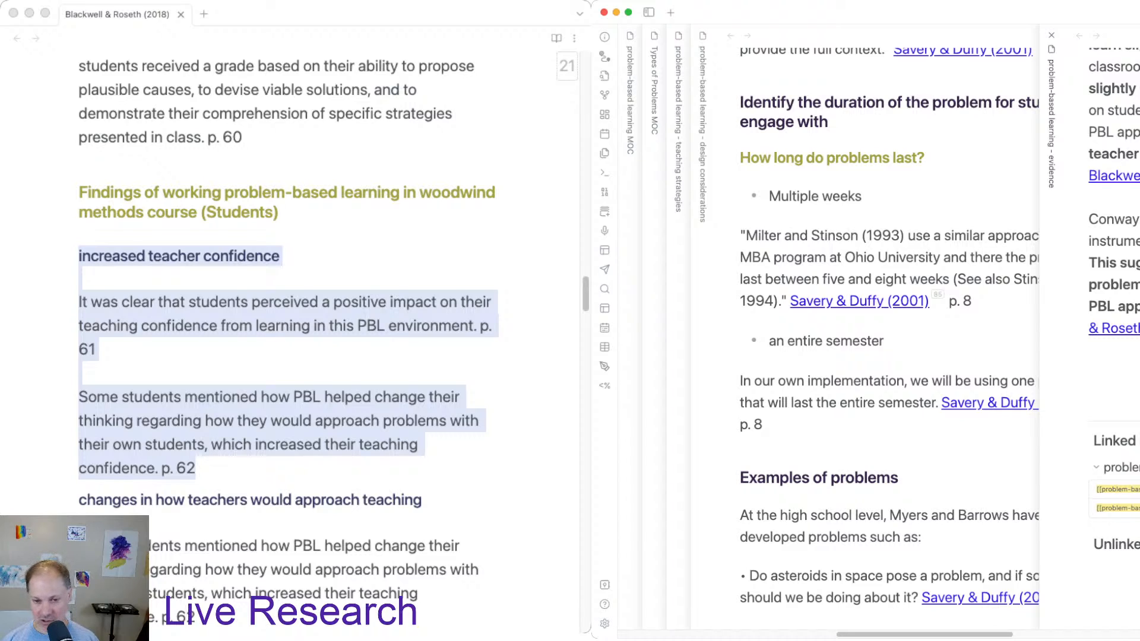
Add a level-one heading for increased teacher confidence at the end of the problem-based learning - evidence note.
{"action": "key", "text": "Return"}
{"action": "key", "text": "Return"}
{"action": "type", "text": "#"}
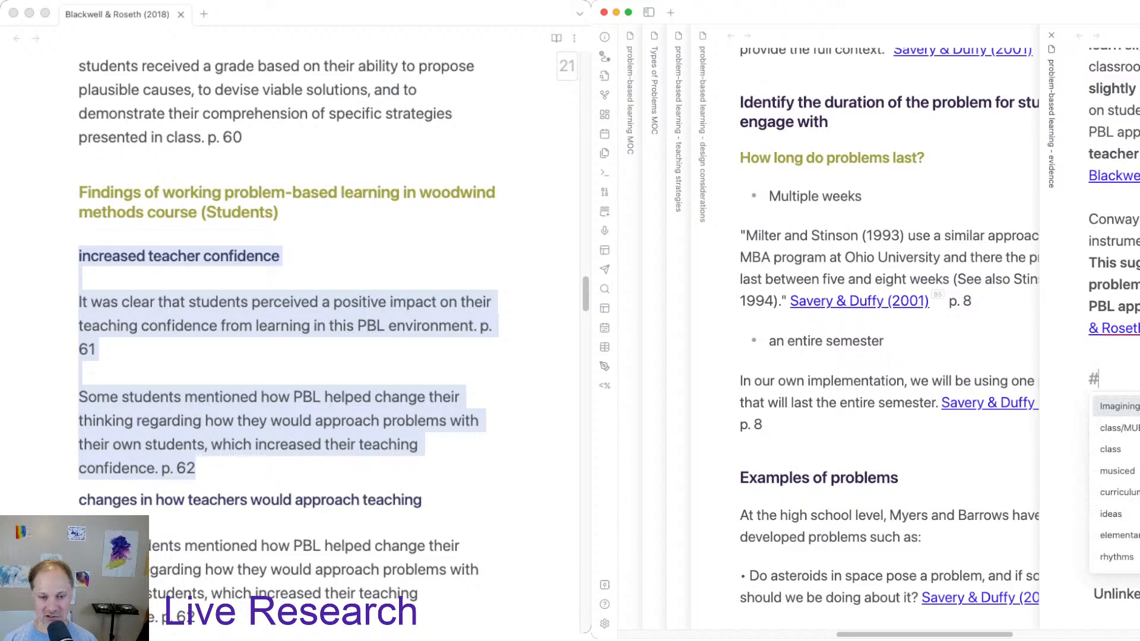
{"action": "type", "text": "increa"}
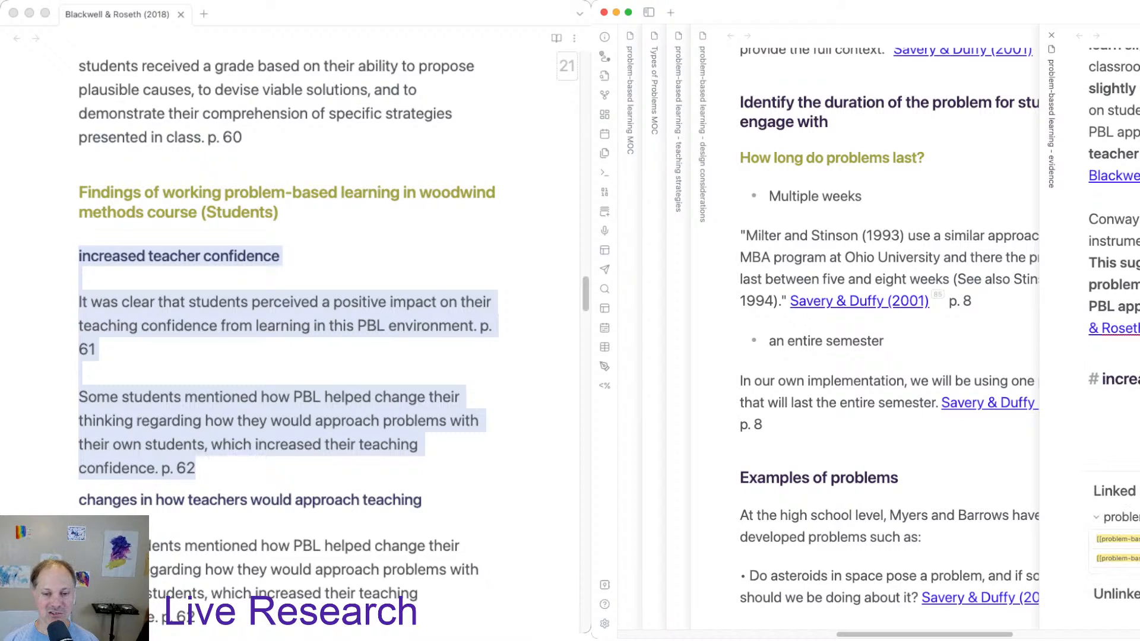
{"action": "type", "text": "s"}
{"action": "key", "text": "Return"}
{"action": "key", "text": "Return"}
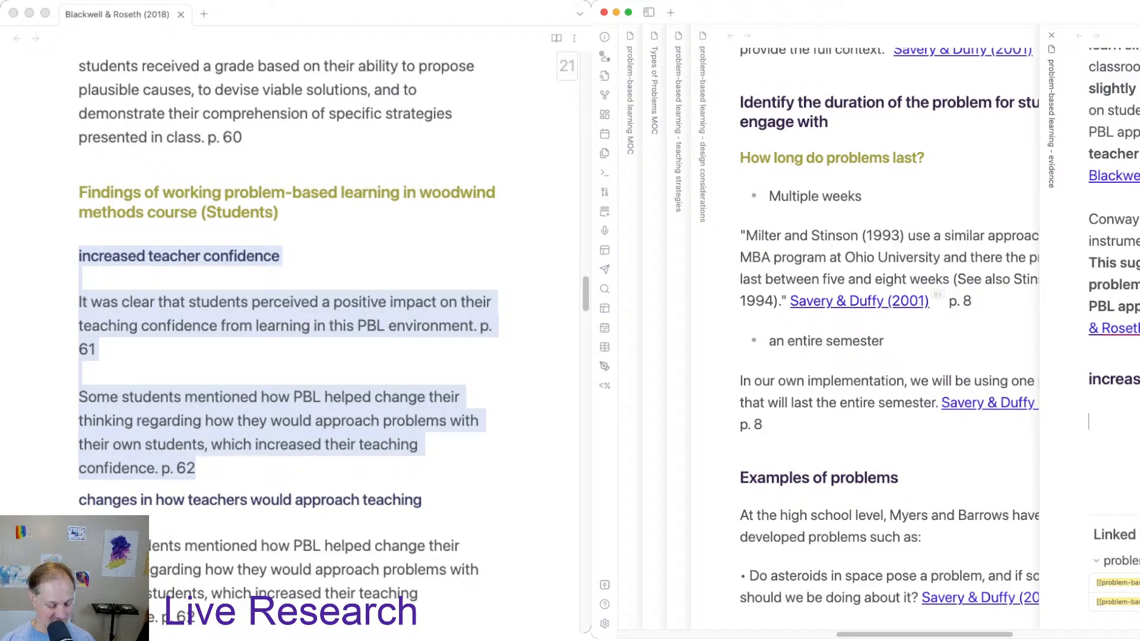
Paste the copied teacher confidence passages beneath the new heading and delete the duplicate level-three heading that came with them.
{"action": "key", "text": "super+v"}
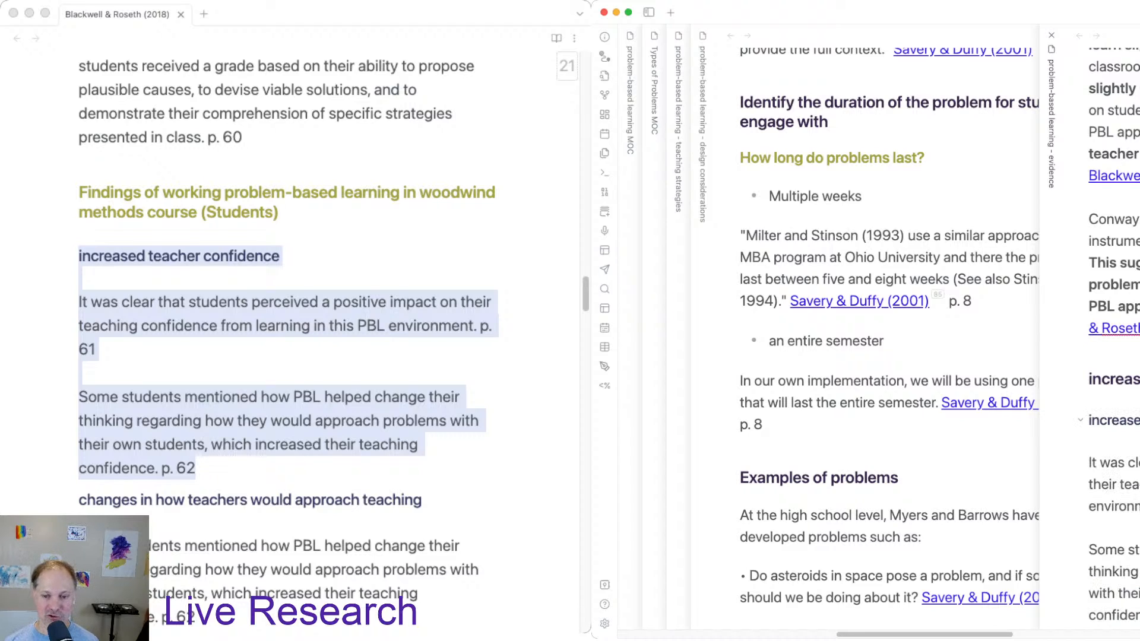
{"action": "left_click_drag", "start_coordinate": [1139, 420], "coordinate": [1088, 421]}
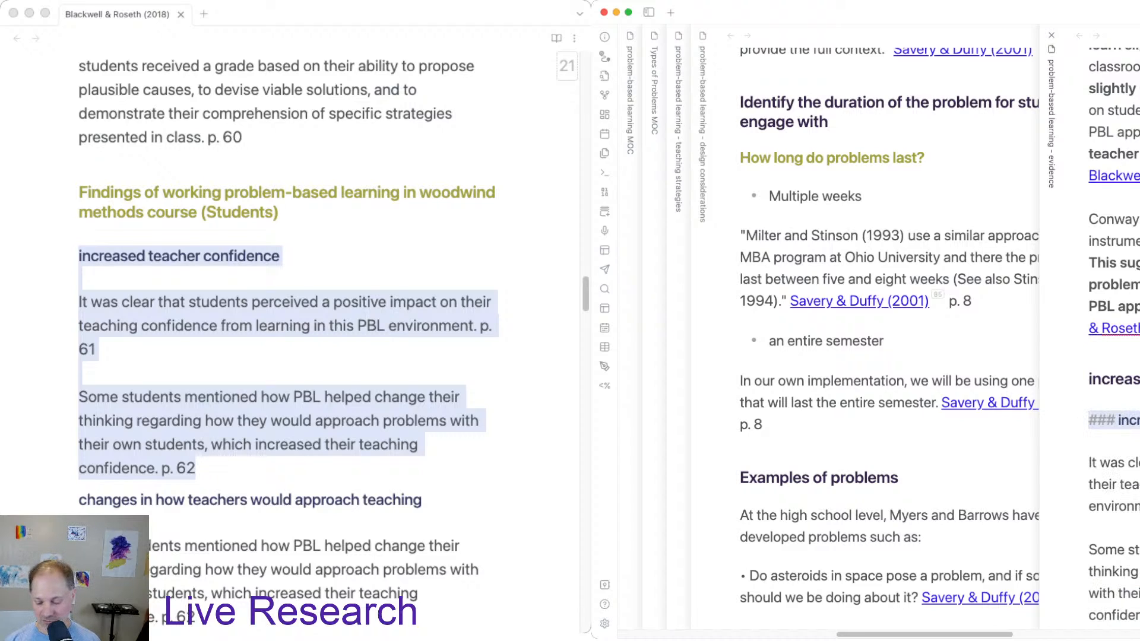
{"action": "key", "text": "BackSpace"}
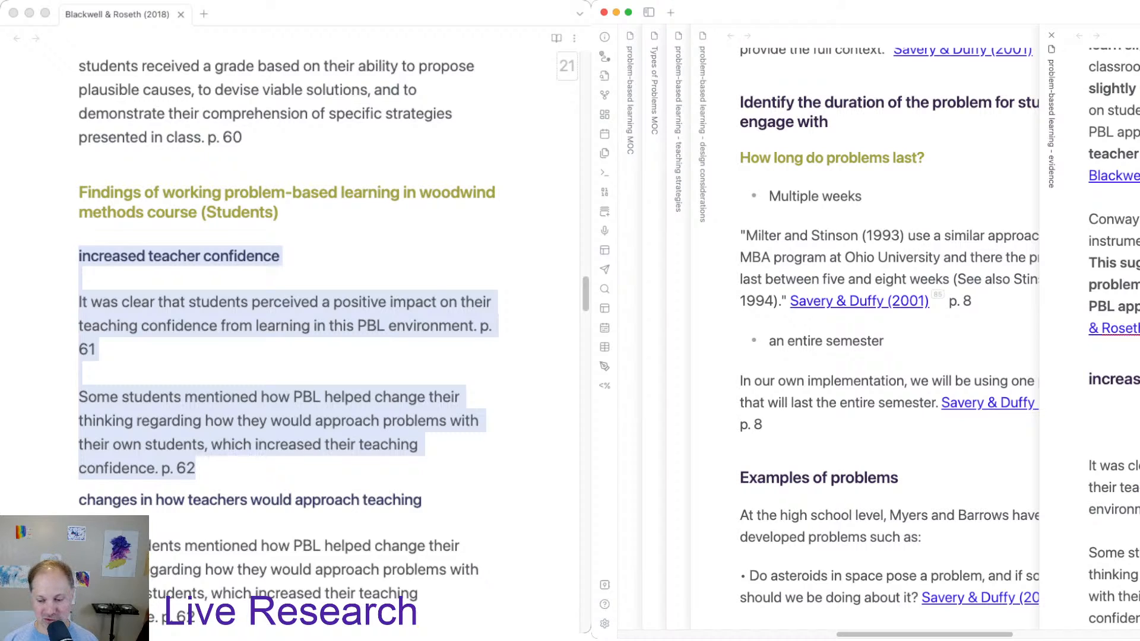
{"action": "key", "text": "BackSpace"}
{"action": "key", "text": "BackSpace"}
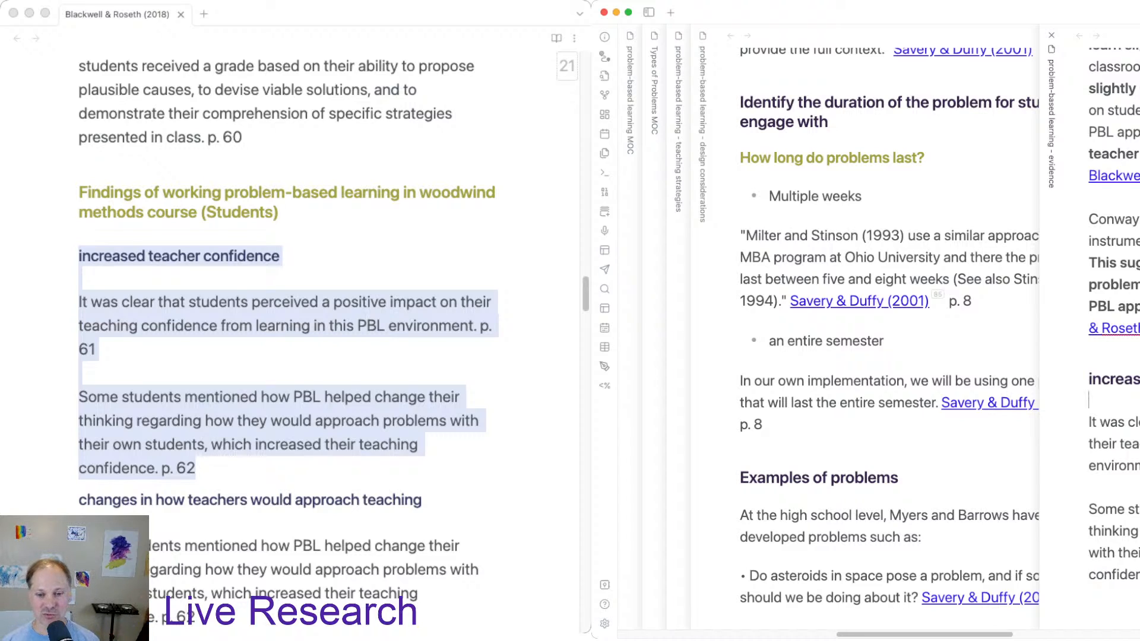
Reuse the Blackwell & Roseth (2018) link from the preceding passage as the citation in both teacher confidence passages.
{"action": "key", "text": "super+grave"}
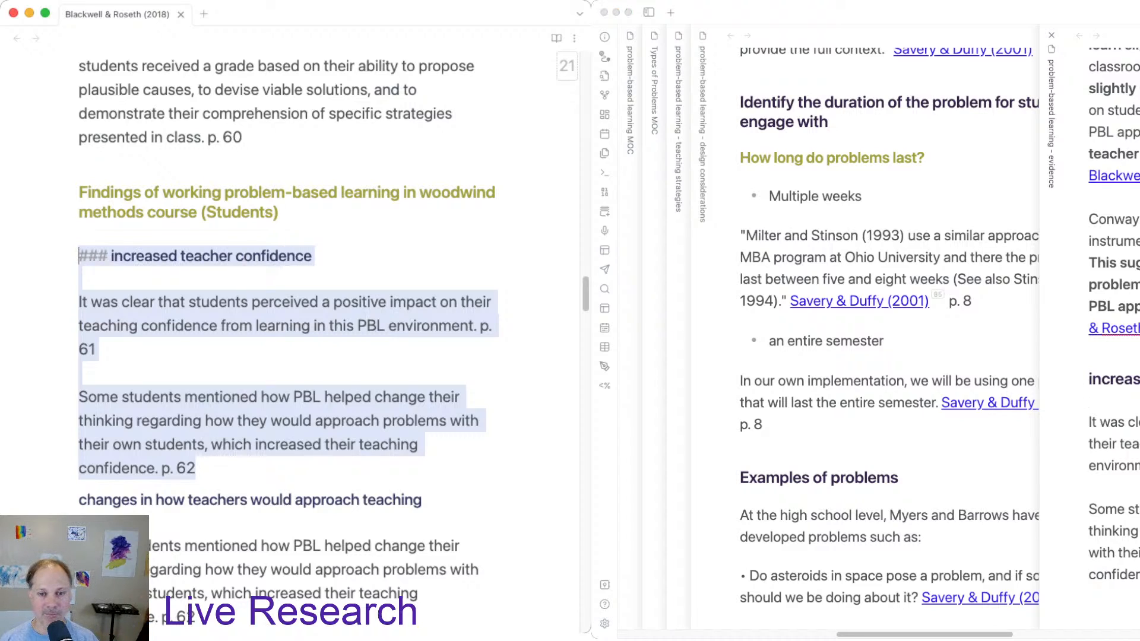
{"action": "key", "text": "super+grave"}
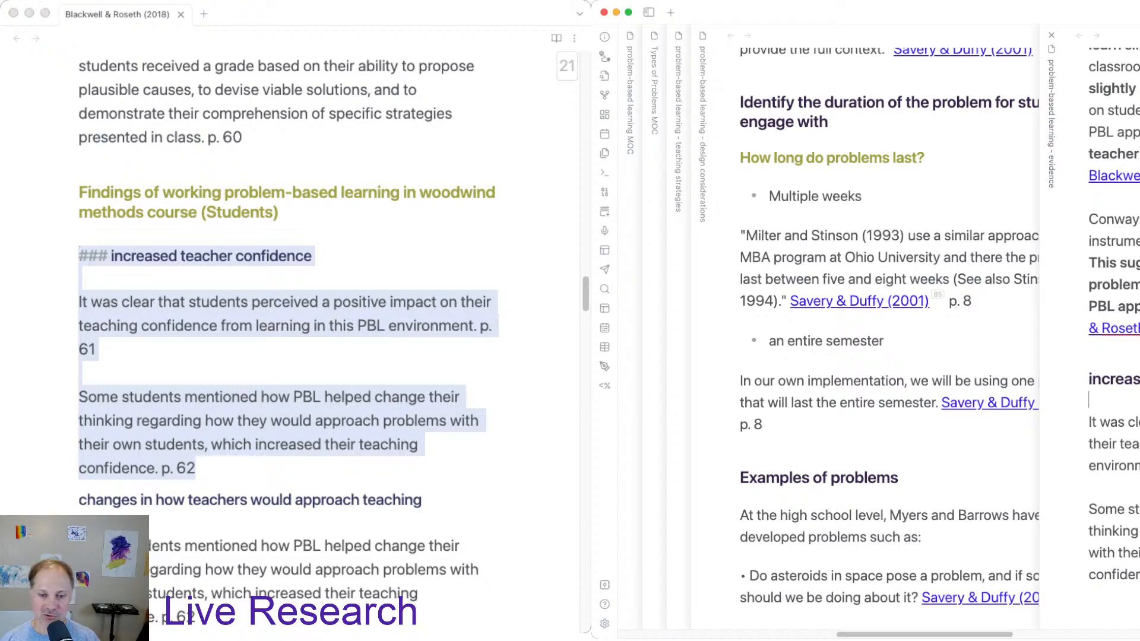
{"action": "left_click_drag", "start_coordinate": [1137, 307], "coordinate": [1137, 329]}
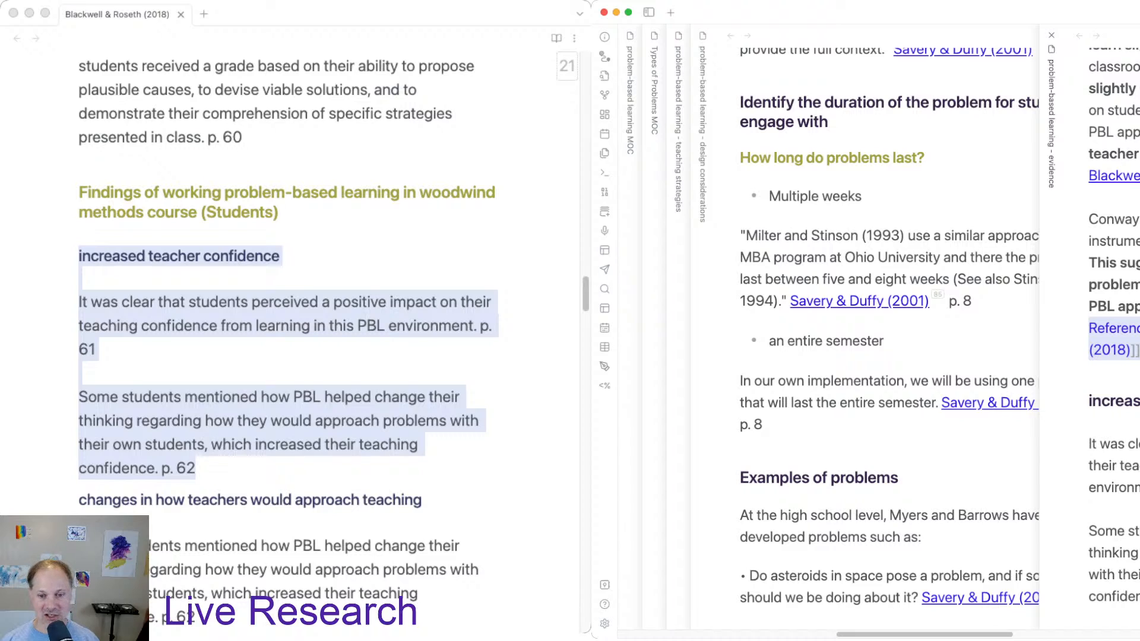
{"action": "left_click", "coordinate": [1137, 487]}
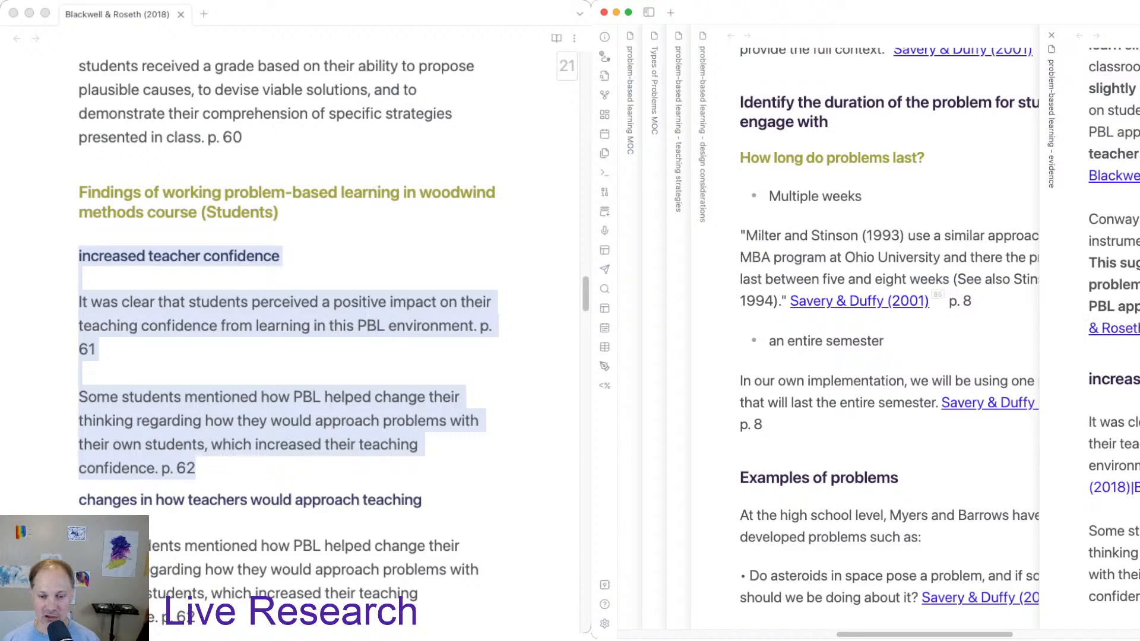
{"action": "scroll", "coordinate": [1114, 327], "scroll_direction": "down", "scroll_amount": 5}
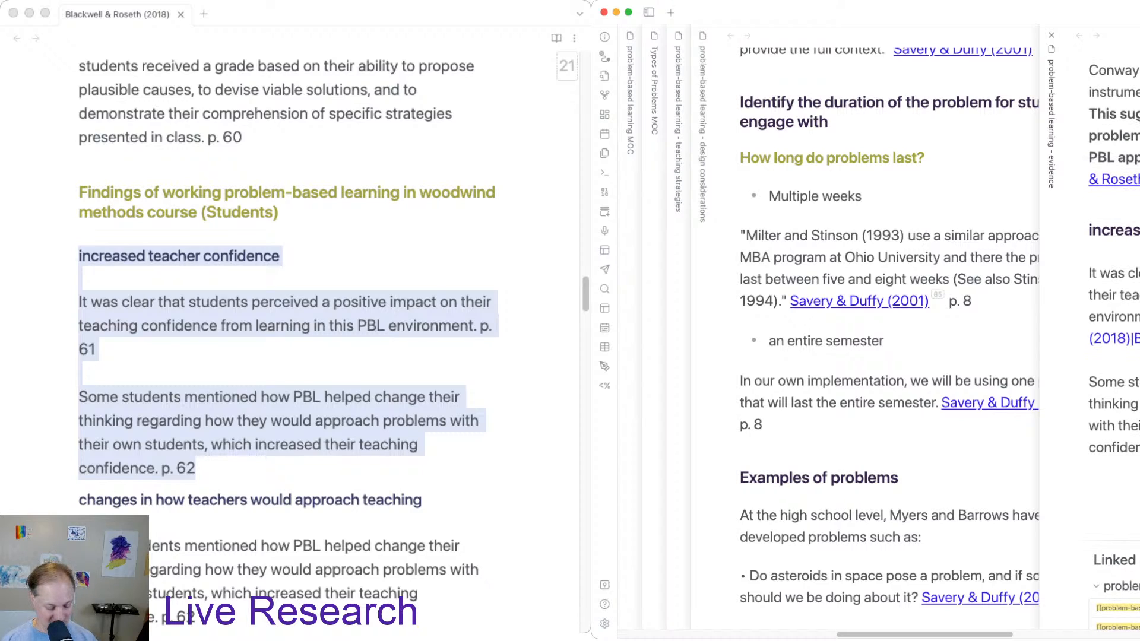
{"action": "left_click", "coordinate": [1137, 447]}
{"action": "key", "text": "super+v"}
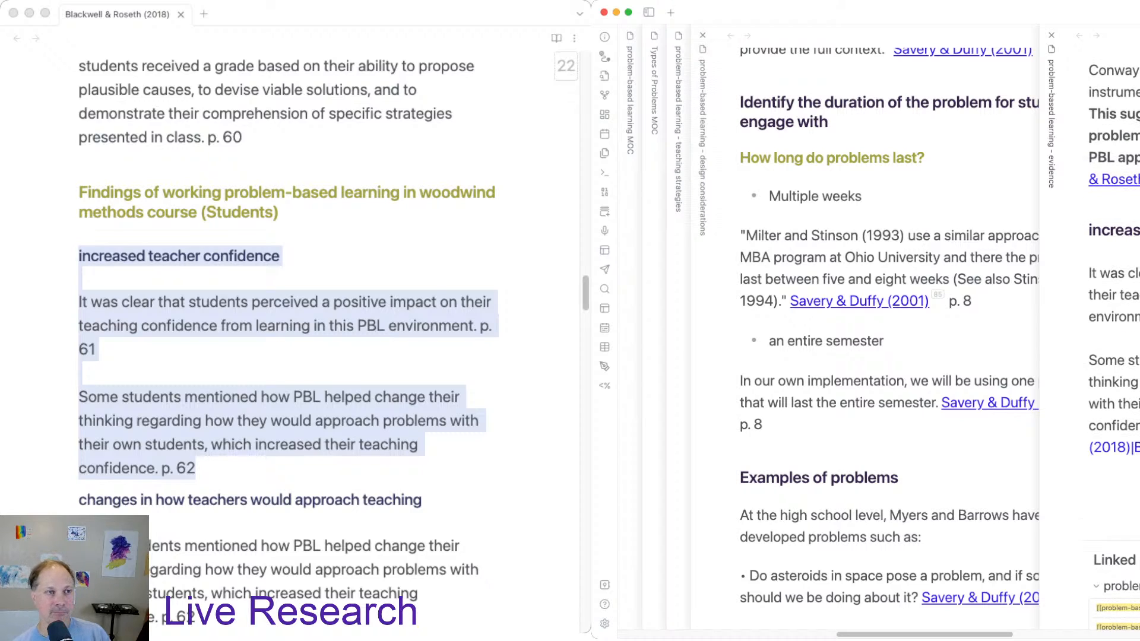
{"action": "left_click", "coordinate": [526, 368]}
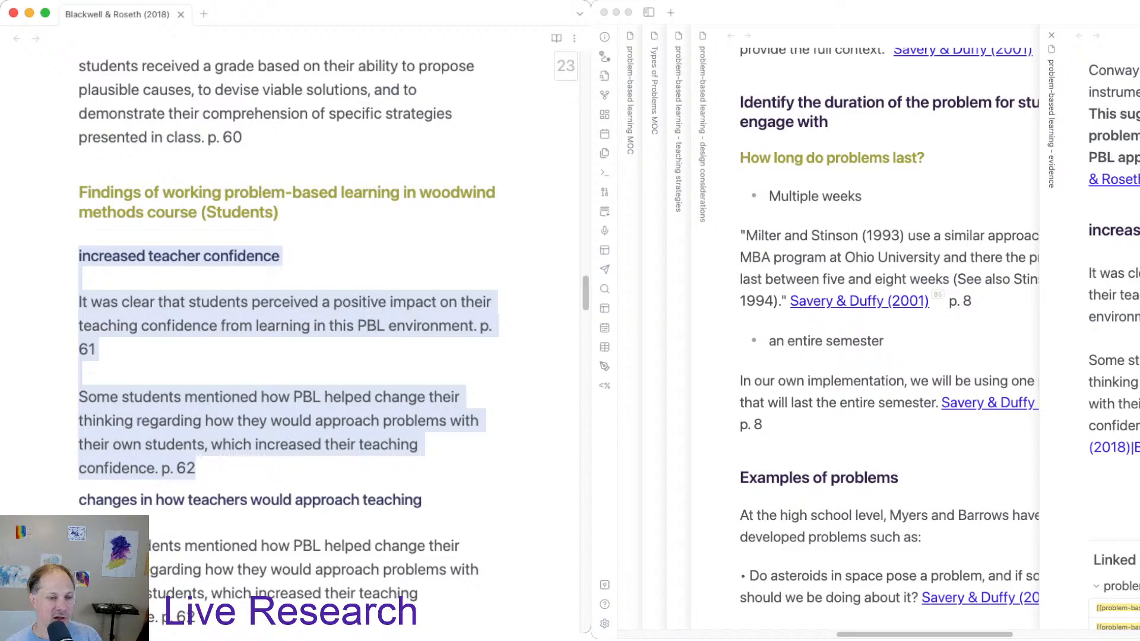
{"action": "scroll", "coordinate": [289, 330], "scroll_direction": "down", "scroll_amount": 6}
{"action": "left_click_drag", "start_coordinate": [196, 422], "coordinate": [79, 304]}
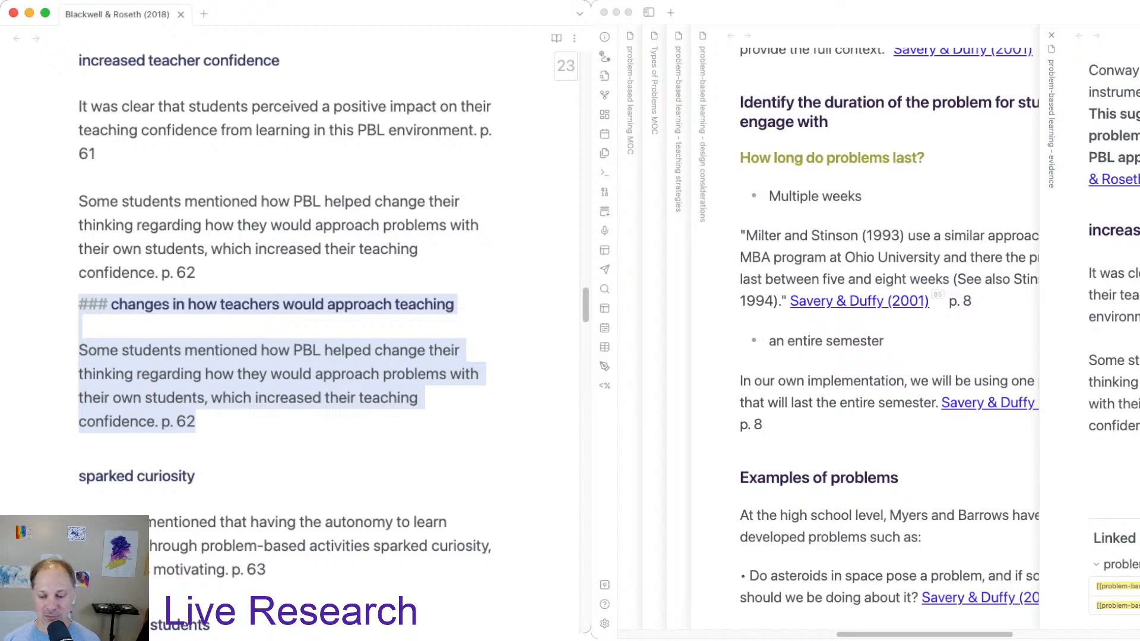
{"action": "left_click", "coordinate": [1114, 454]}
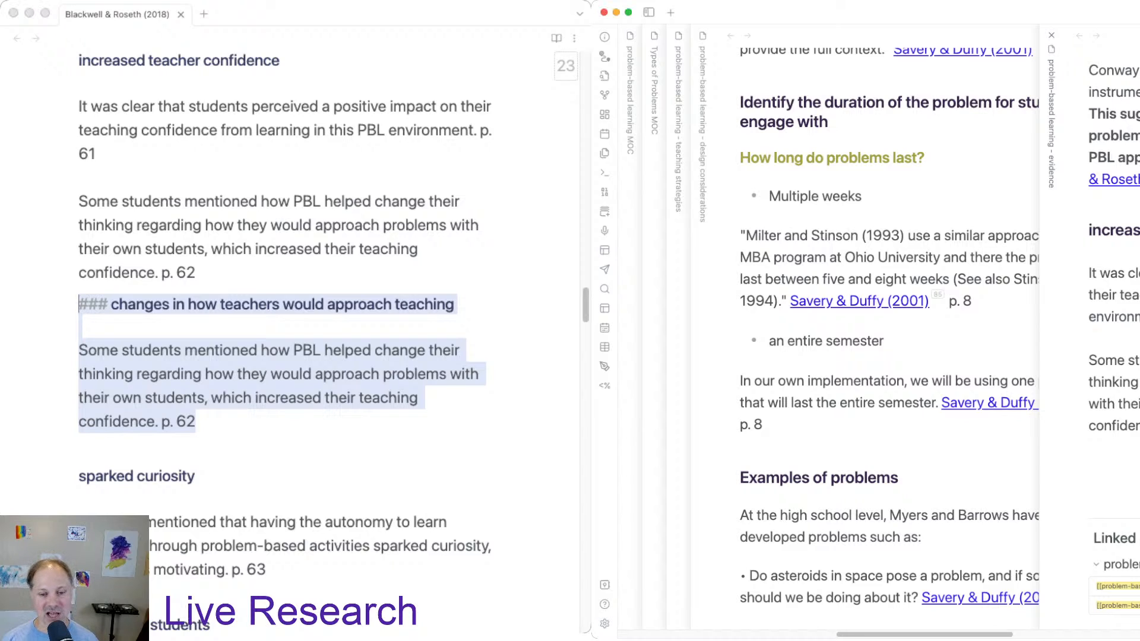
{"action": "key", "text": "super+v"}
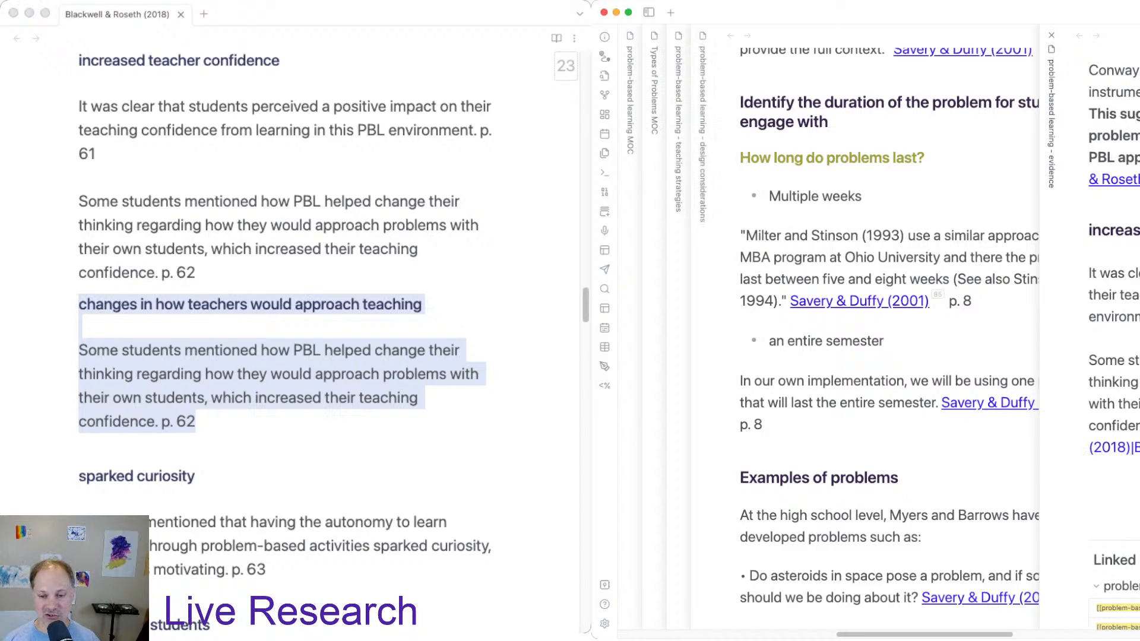
{"action": "key", "text": "super+z"}
Start a new paragraph below the teacher confidence passages and copy the "changes in how teachers would approach teaching" section from the Blackwell & Roseth (2018) note.
{"action": "key", "text": "Return"}
{"action": "key", "text": "Return"}
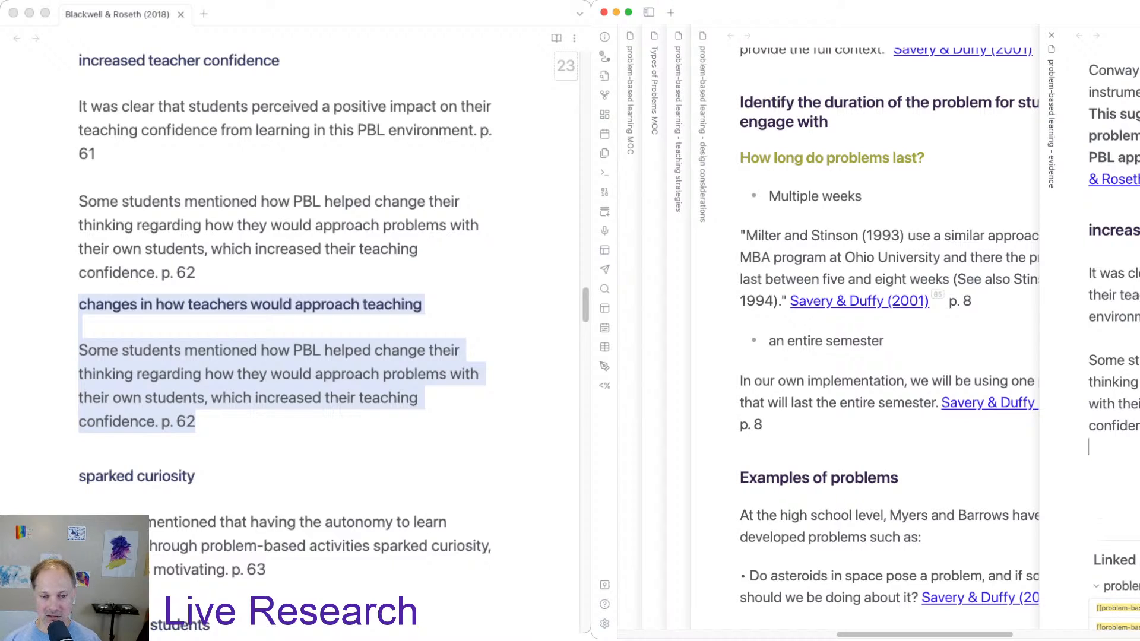
{"action": "key", "text": "super+grave"}
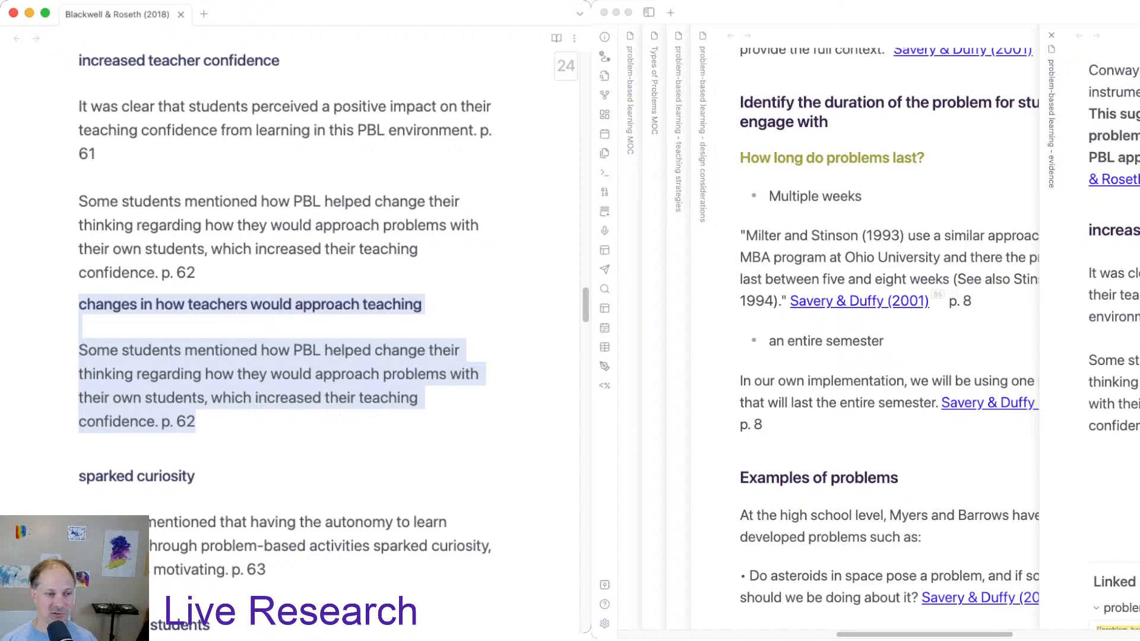
{"action": "left_click_drag", "start_coordinate": [195, 422], "coordinate": [79, 304]}
{"action": "key", "text": "super+grave"}
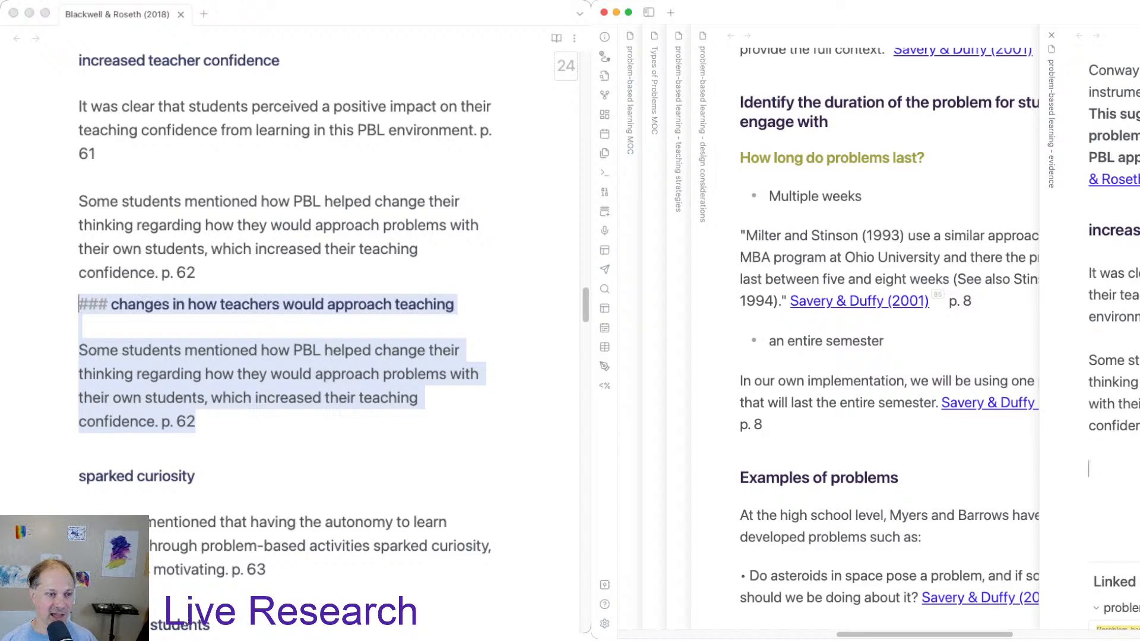
{"action": "key", "text": "super+grave"}
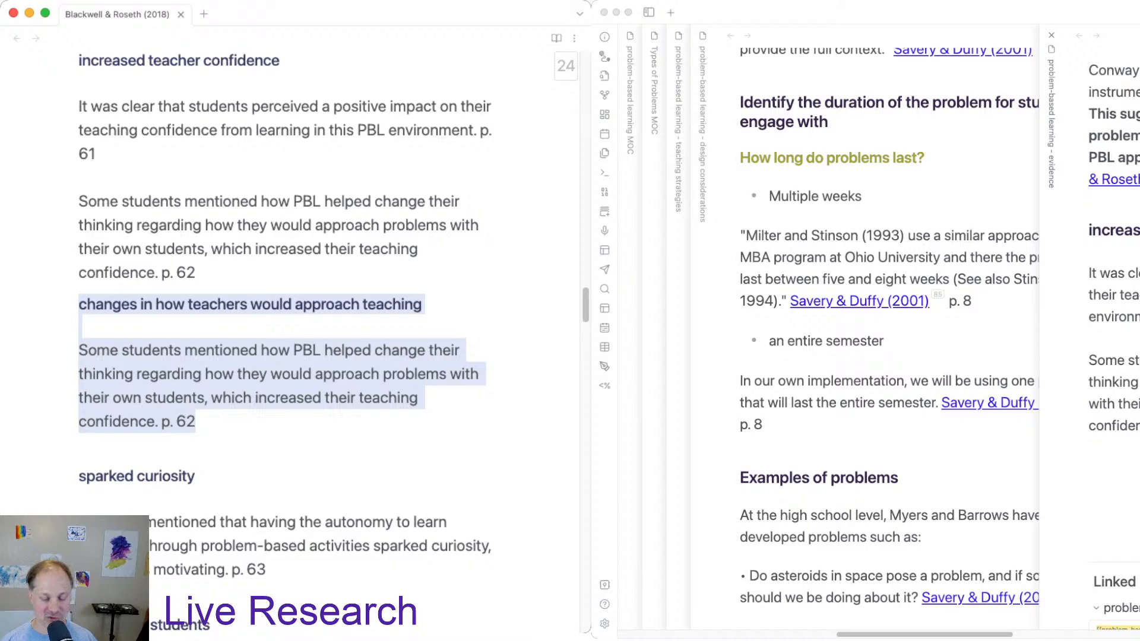
{"action": "key", "text": "super+c"}
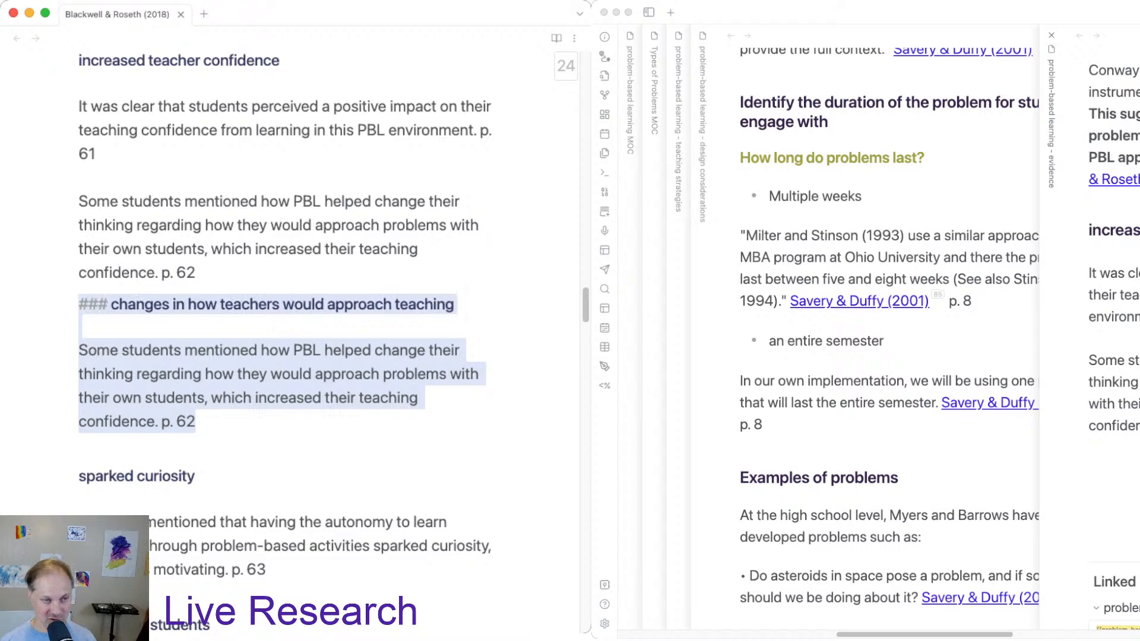
{"action": "key", "text": "super+grave"}
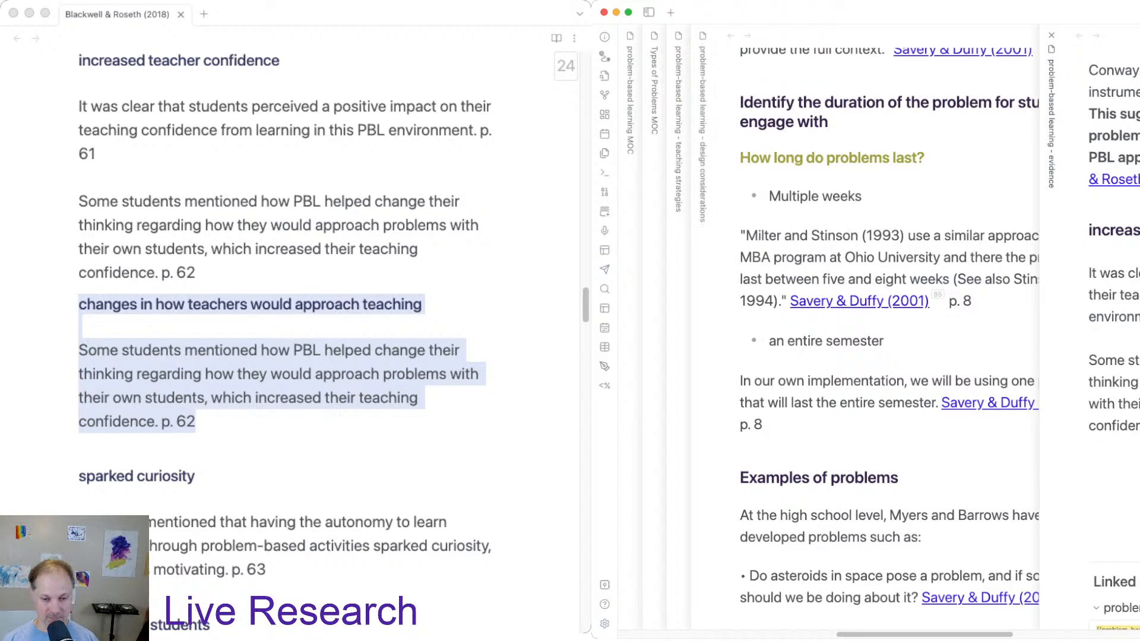
Add a level-one heading for changes in how teachers would approach teaching at the end of the evidence note.
{"action": "type", "text": "# chang"}
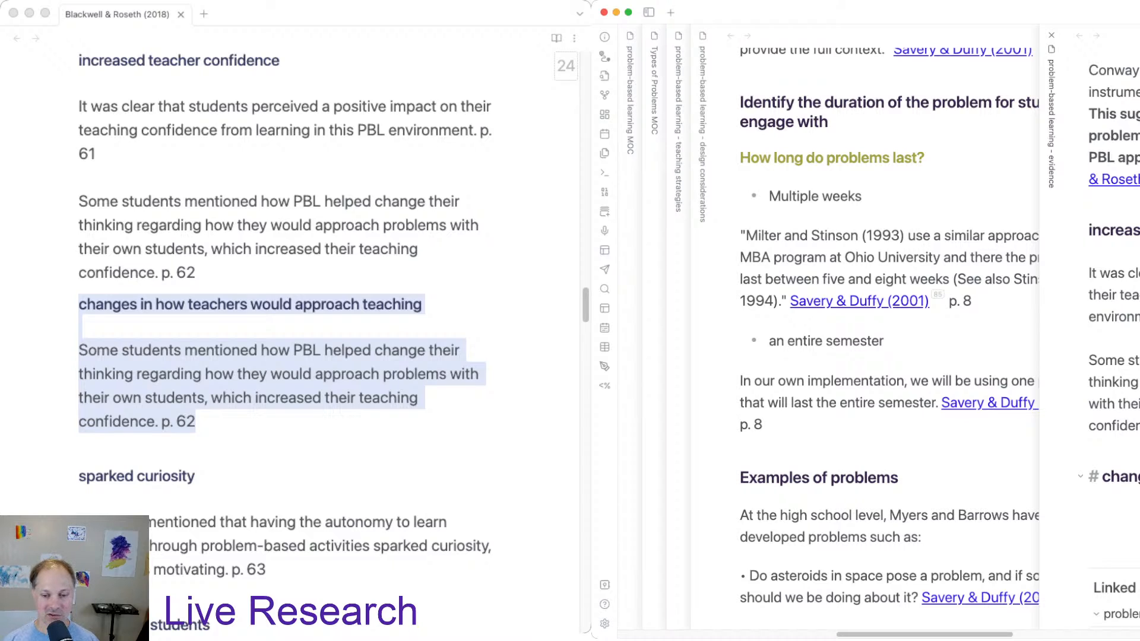
{"action": "key", "text": "Return"}
{"action": "key", "text": "Return"}
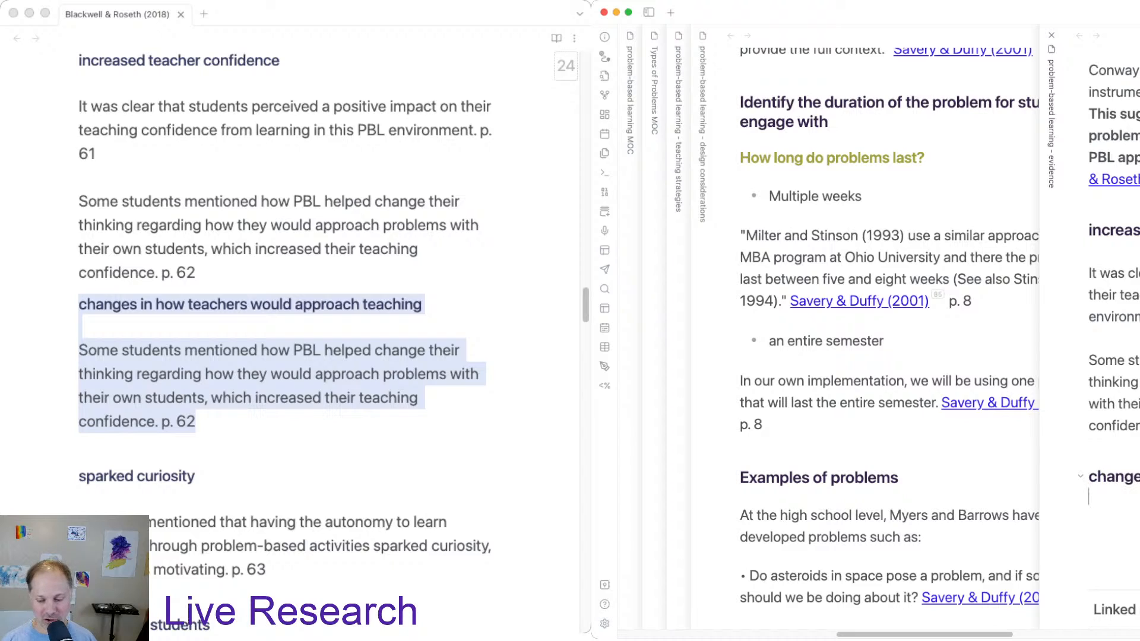
Paste the copied teaching changes passage beneath its new heading and delete the duplicate pasted heading.
{"action": "key", "text": "super+v"}
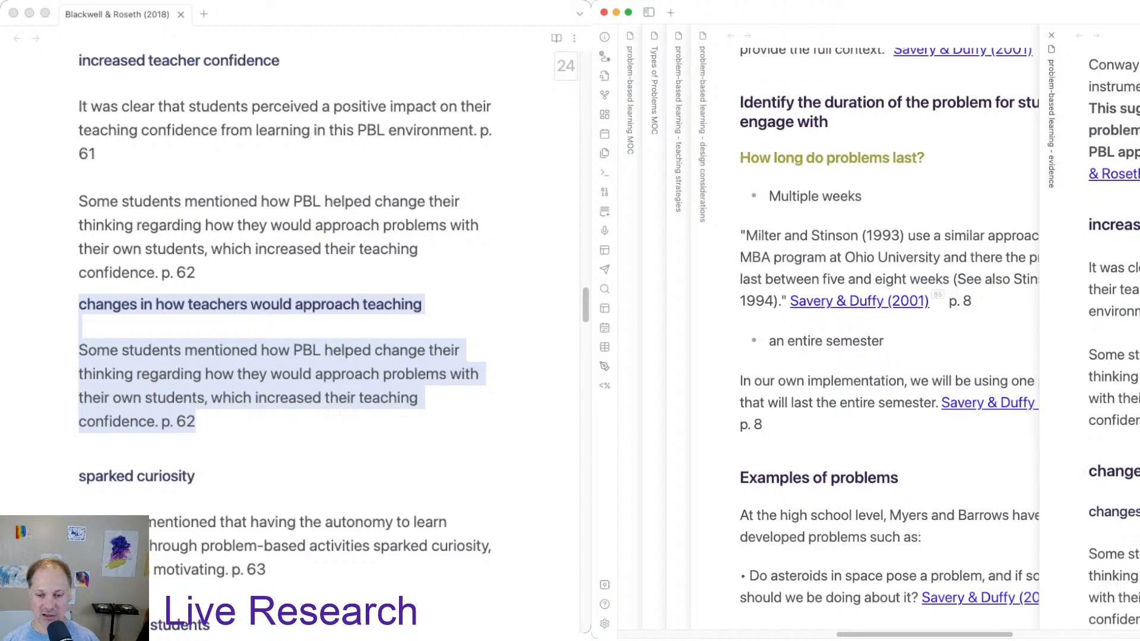
{"action": "scroll", "coordinate": [1111, 357], "scroll_direction": "down", "scroll_amount": 3}
{"action": "left_click_drag", "start_coordinate": [1139, 363], "coordinate": [1087, 364]}
{"action": "key", "text": "BackSpace"}
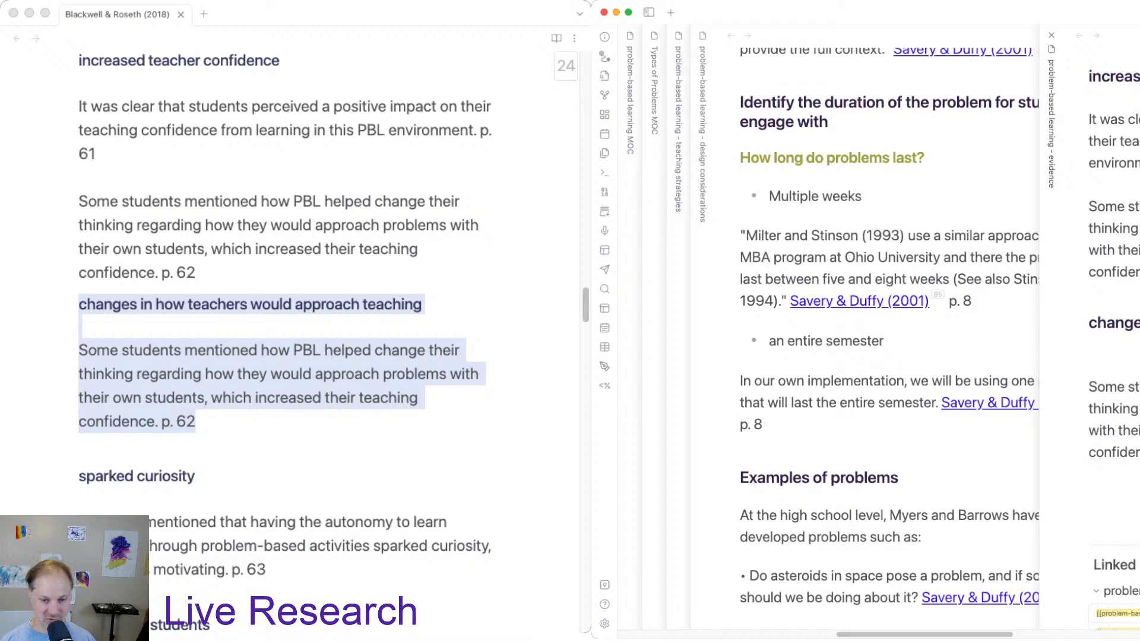
Delete the extra blank line and reuse the Blackwell & Roseth (2018) link from the preceding passage as the citation in the teaching changes passage.
{"action": "key", "text": "BackSpace"}
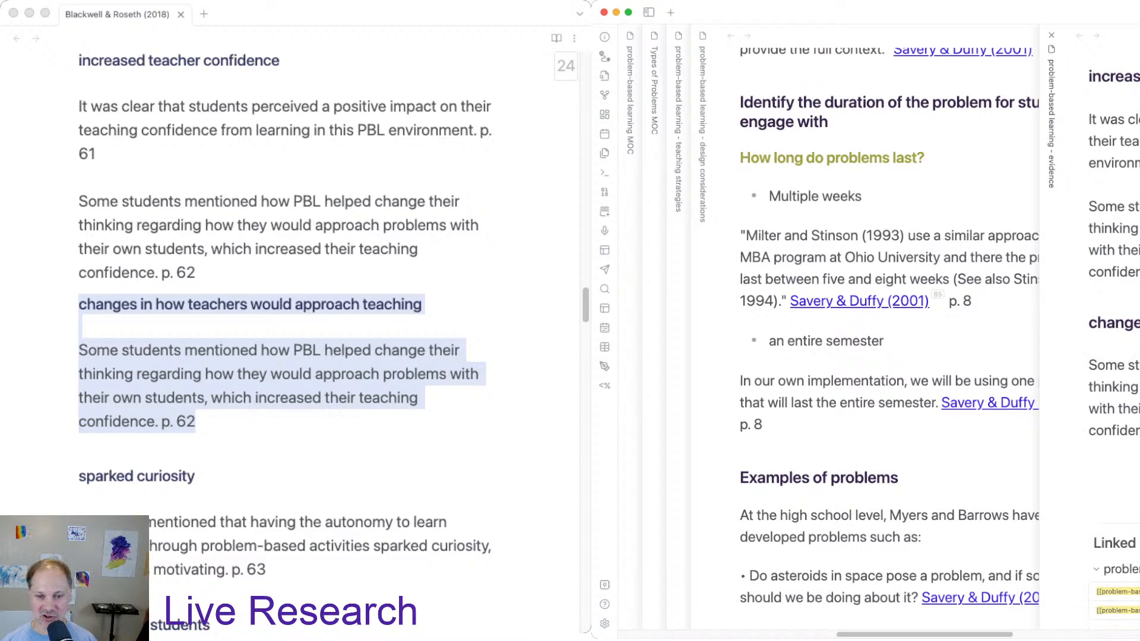
{"action": "key", "text": "super+v"}
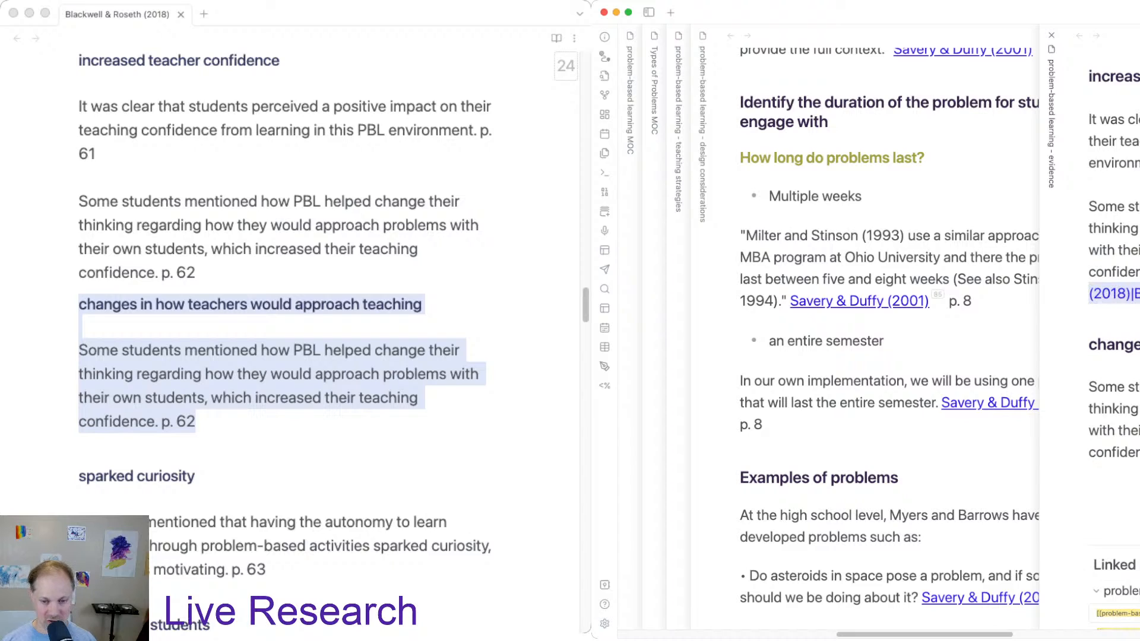
{"action": "left_click", "coordinate": [1139, 453]}
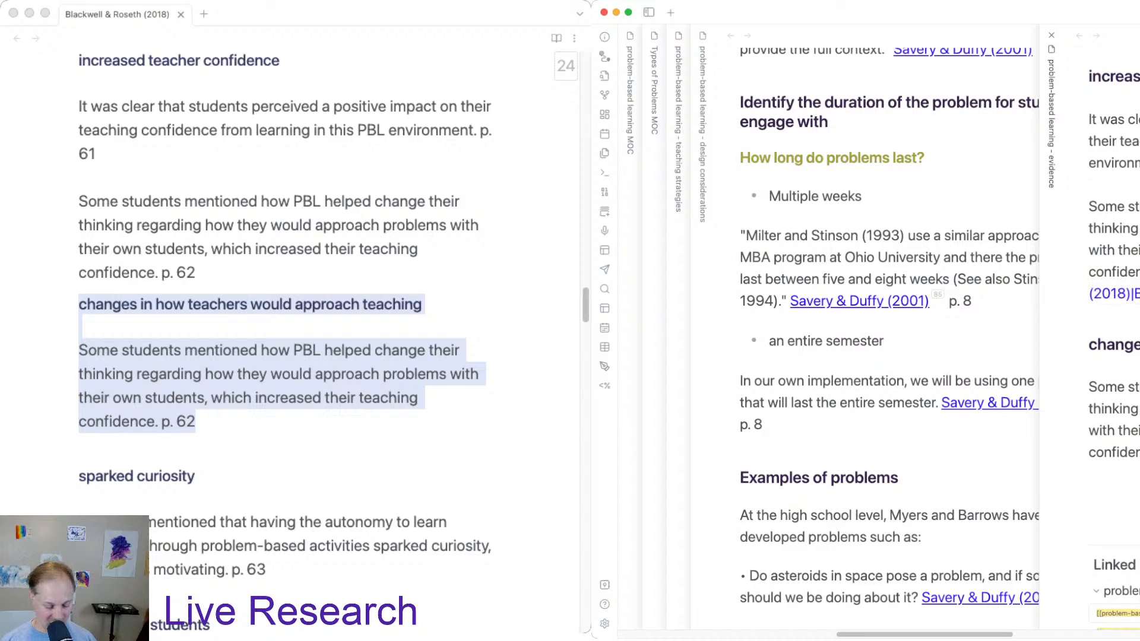
{"action": "key", "text": "super+v"}
{"action": "key", "text": "Down"}
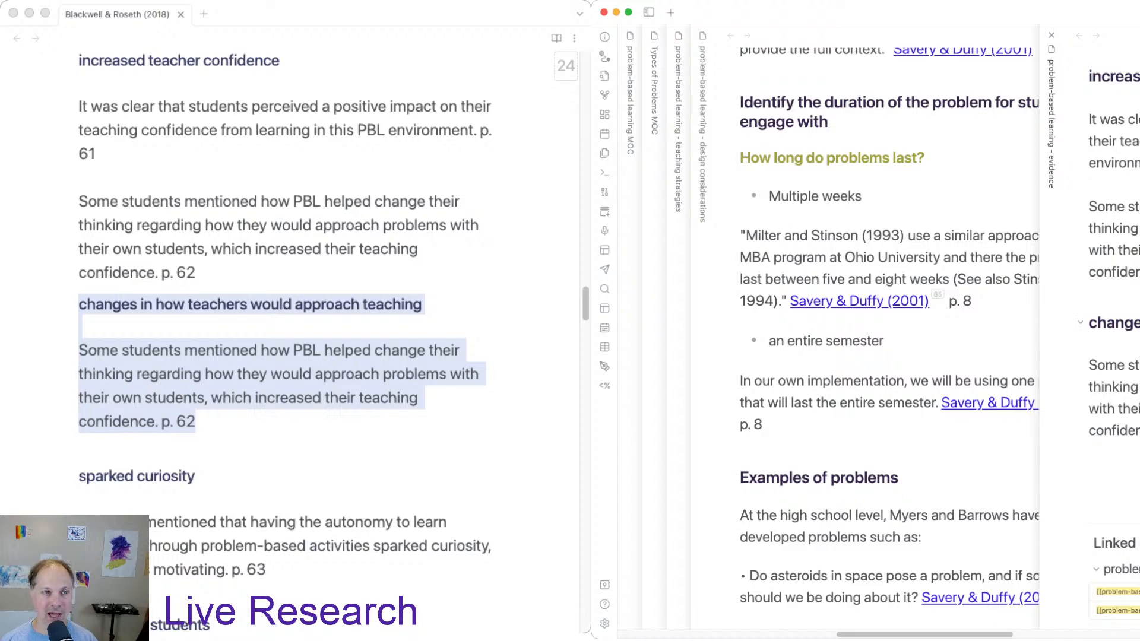
Review the Blackwell & Roseth (2018) note from its beginning through the student findings on sparked curiosity and motivation.
{"action": "key", "text": "super+grave"}
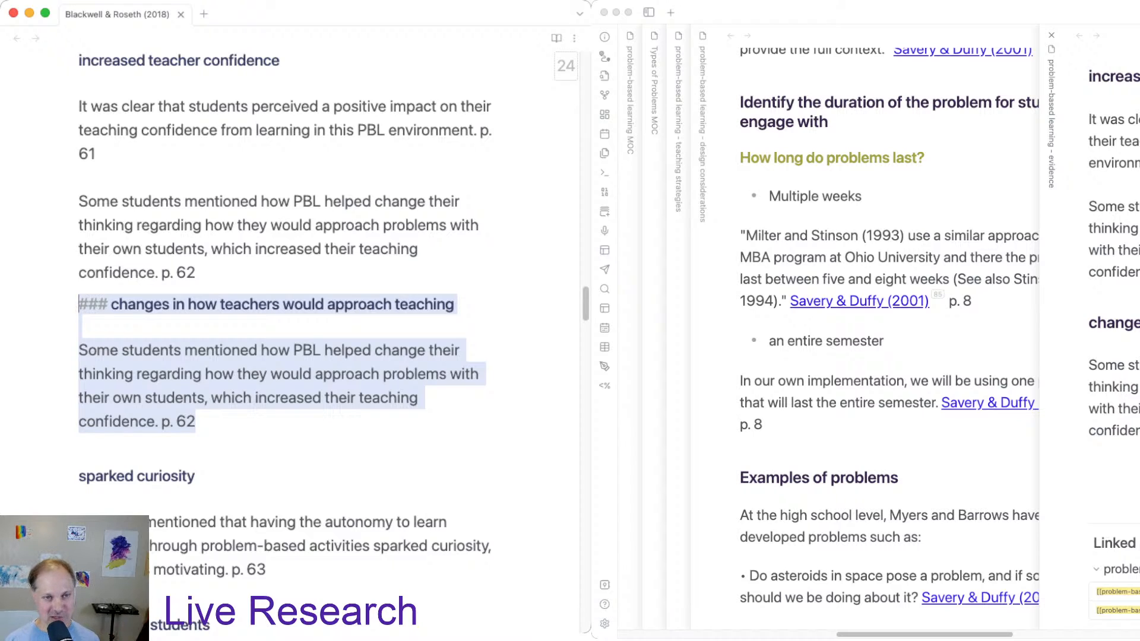
{"action": "key", "text": "super+Up"}
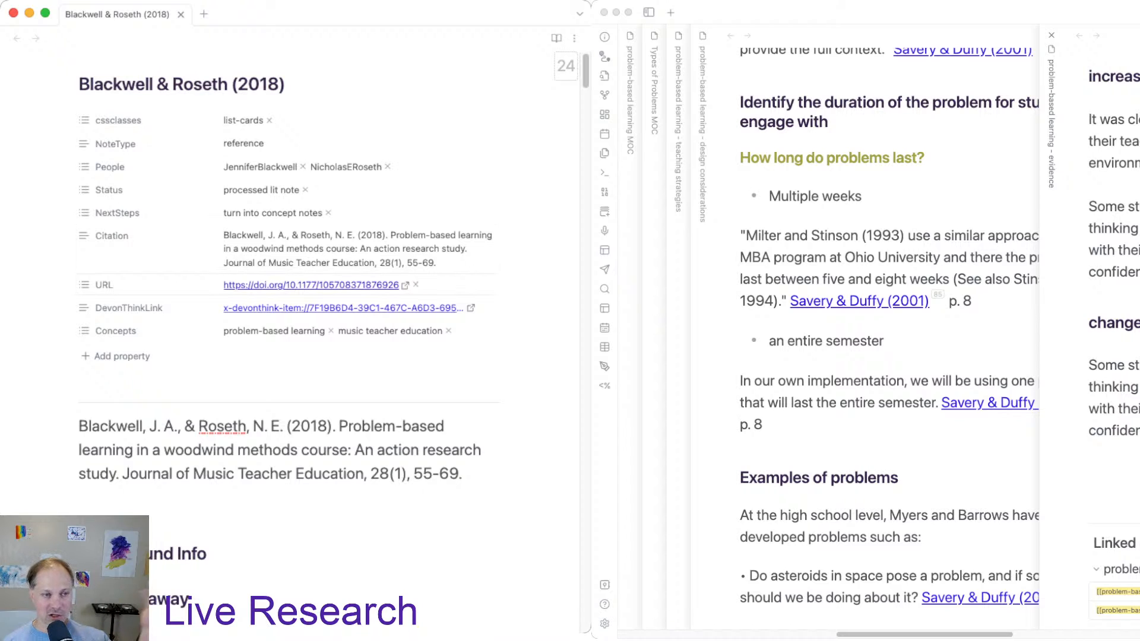
{"action": "scroll", "coordinate": [285, 297], "scroll_direction": "down", "scroll_amount": 6}
{"action": "scroll", "coordinate": [285, 338], "scroll_direction": "down", "scroll_amount": 12}
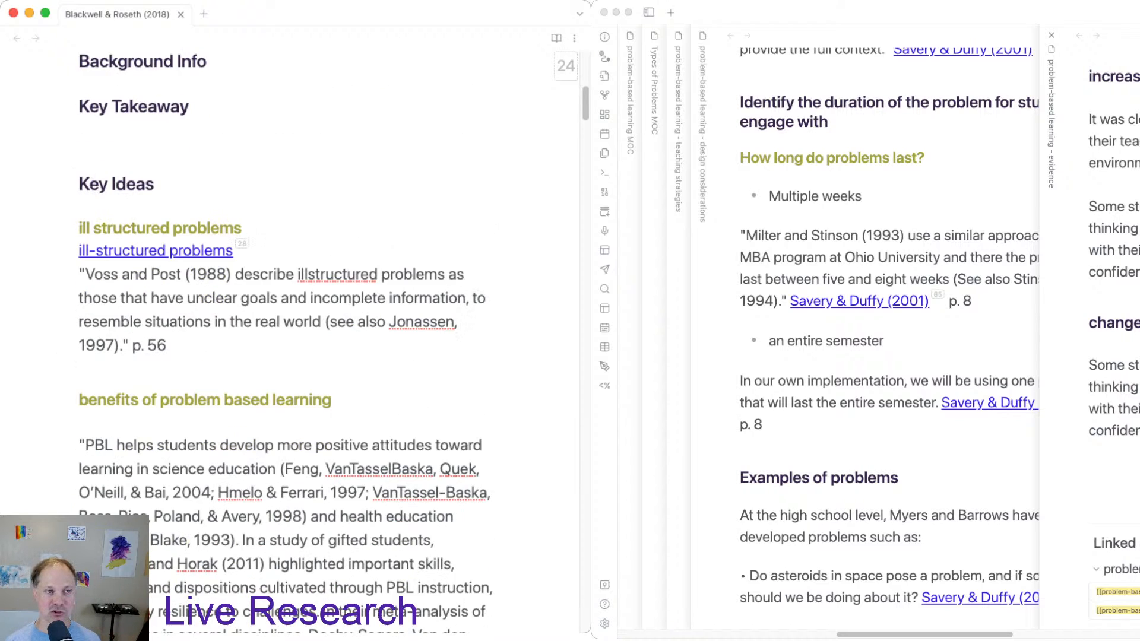
{"action": "scroll", "coordinate": [286, 338], "scroll_direction": "down", "scroll_amount": 8}
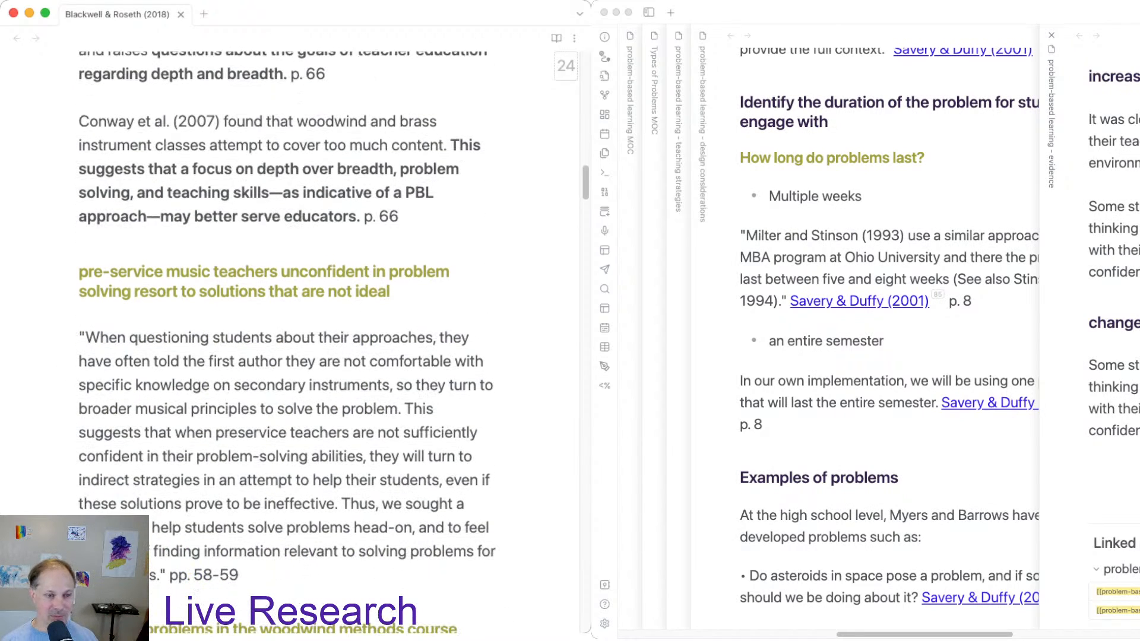
{"action": "scroll", "coordinate": [285, 338], "scroll_direction": "down", "scroll_amount": 8}
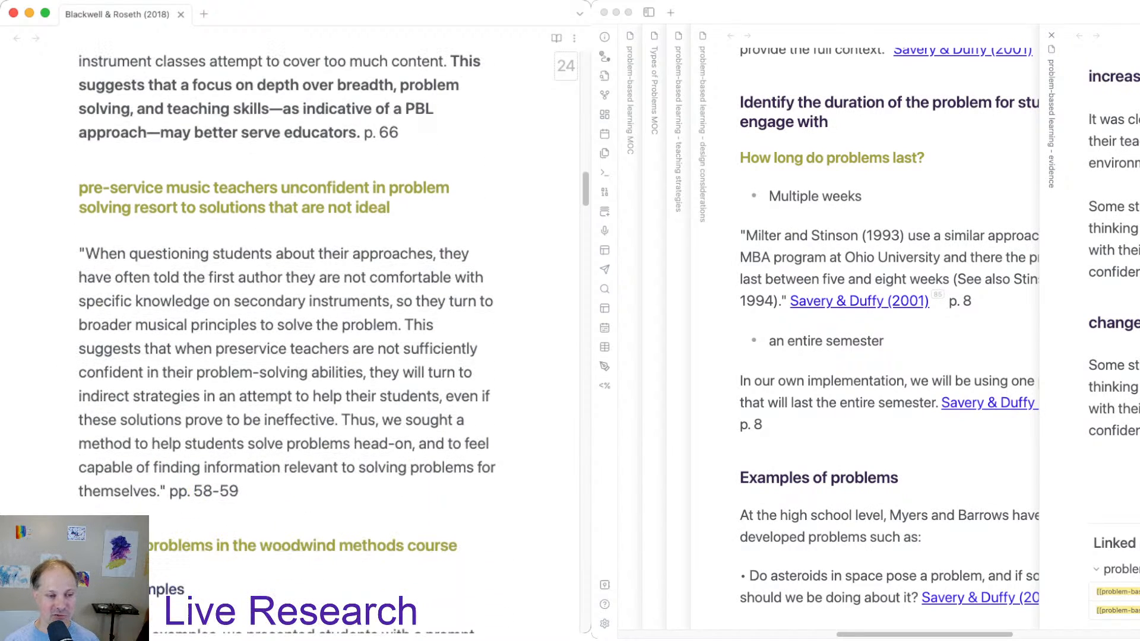
{"action": "scroll", "coordinate": [285, 339], "scroll_direction": "down", "scroll_amount": 3}
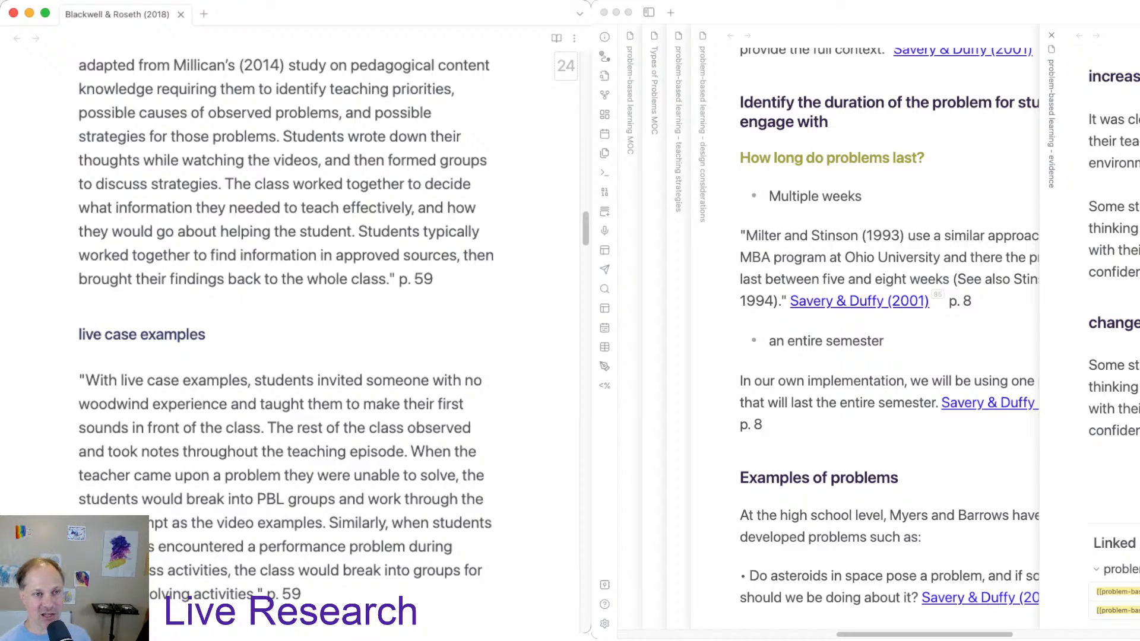
{"action": "scroll", "coordinate": [285, 345], "scroll_direction": "down", "scroll_amount": 15}
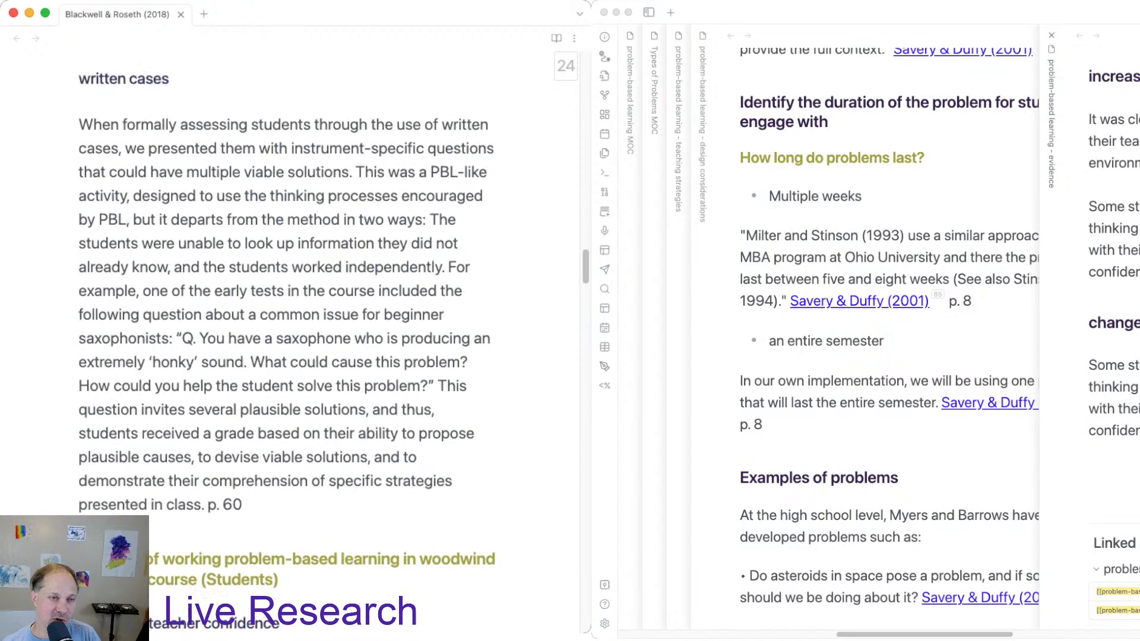
{"action": "scroll", "coordinate": [285, 381], "scroll_direction": "down", "scroll_amount": 1}
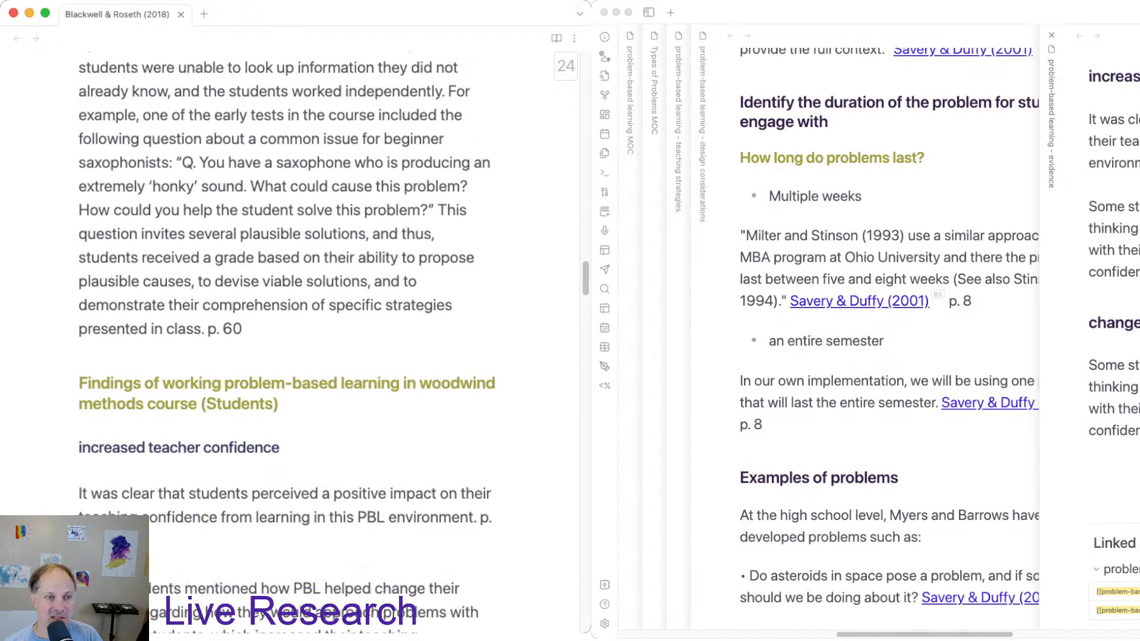
{"action": "scroll", "coordinate": [285, 342], "scroll_direction": "down", "scroll_amount": 2}
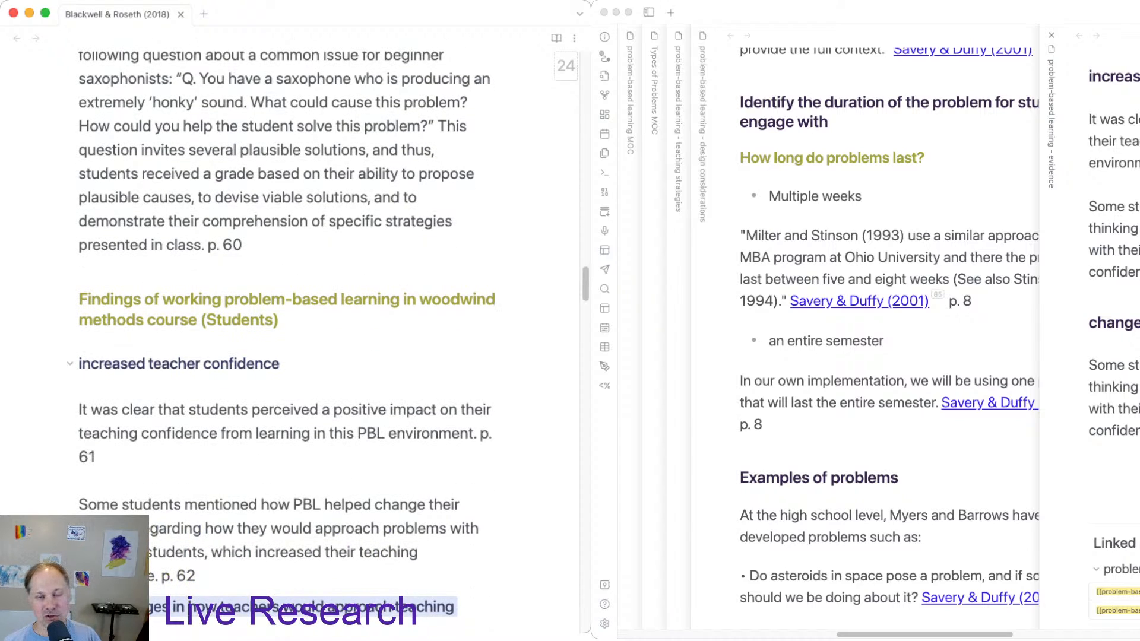
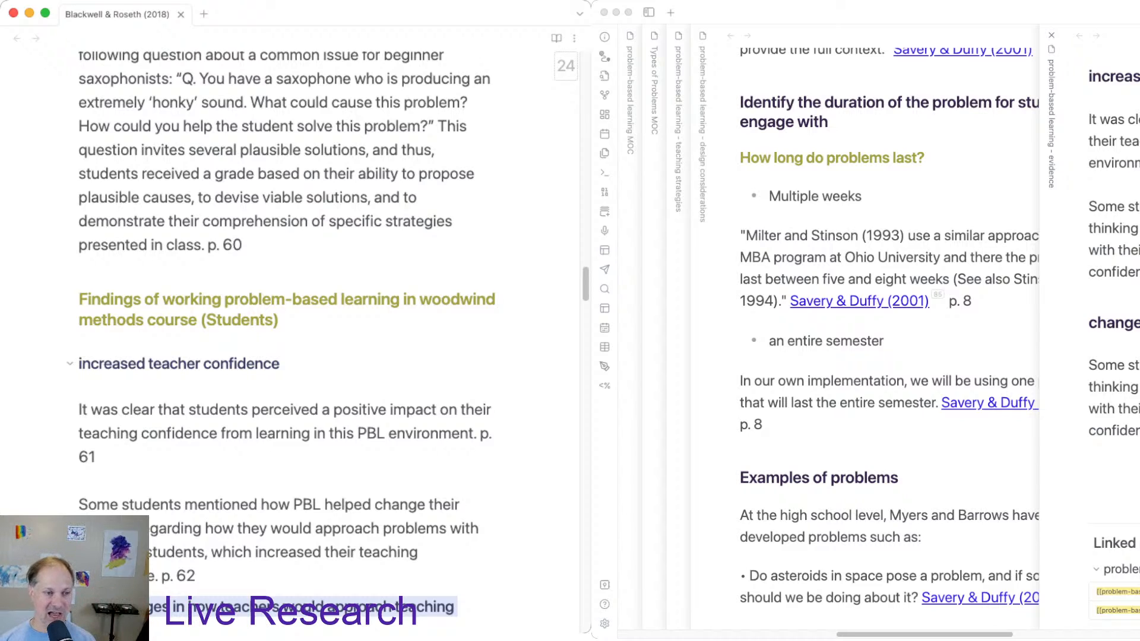
{"action": "scroll", "coordinate": [291, 363], "scroll_direction": "down", "scroll_amount": 3}
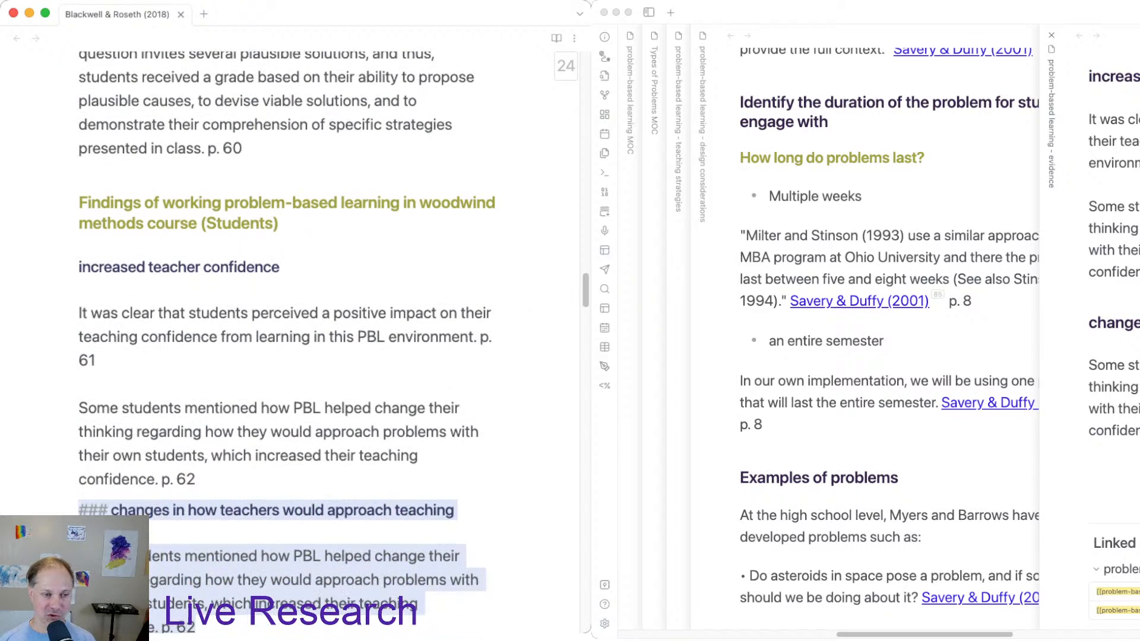
{"action": "scroll", "coordinate": [291, 345], "scroll_direction": "down", "scroll_amount": 6}
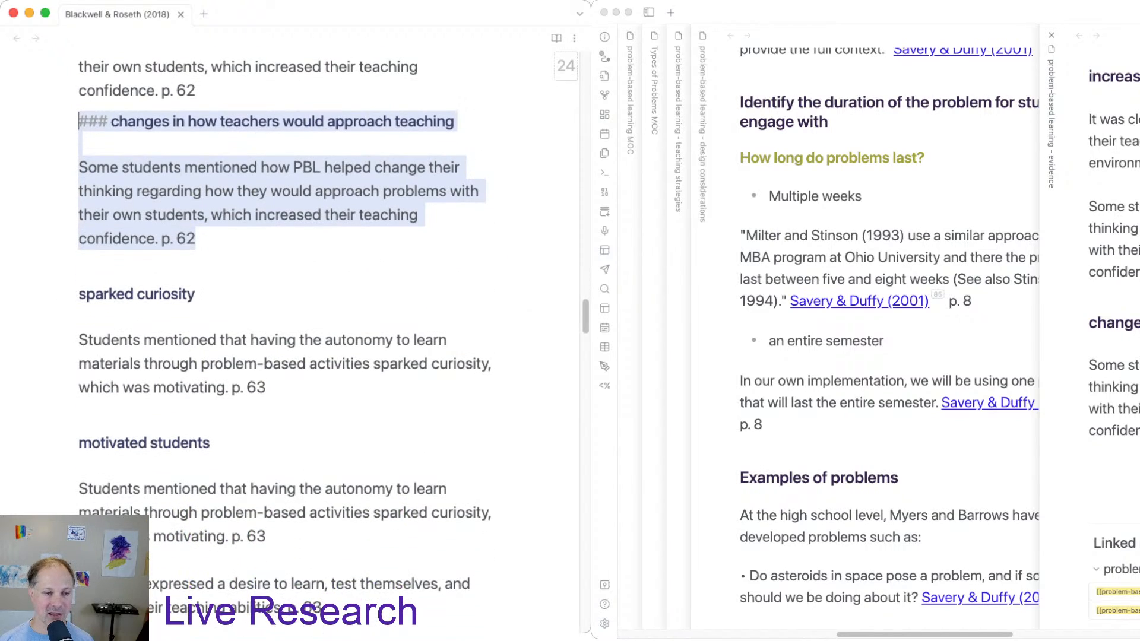
{"action": "scroll", "coordinate": [291, 356], "scroll_direction": "down", "scroll_amount": 1}
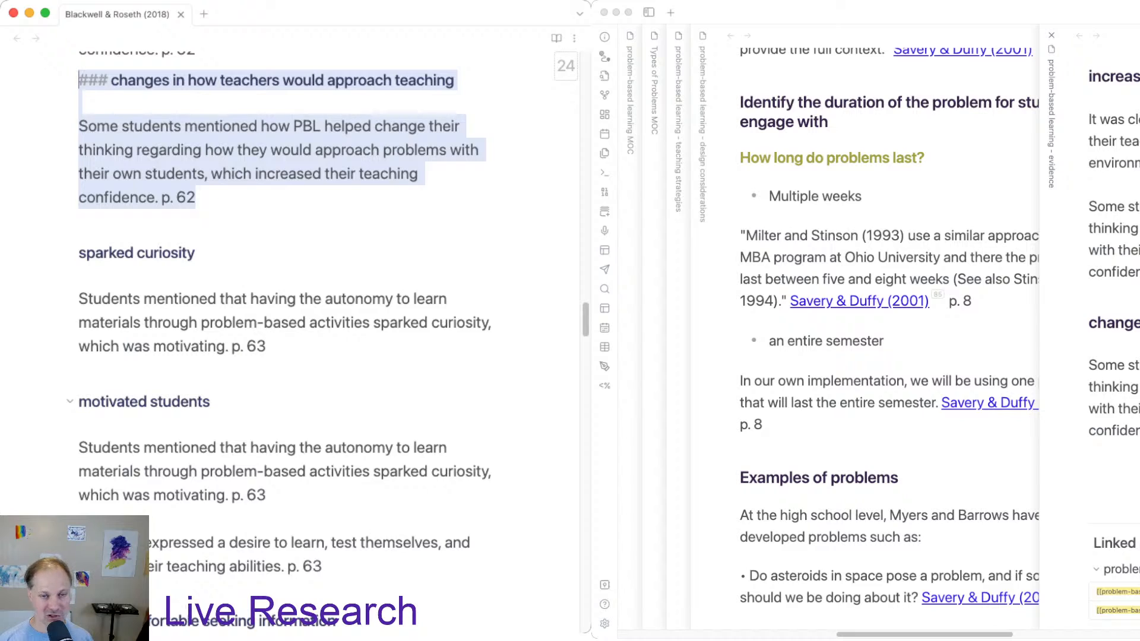
Add a level-one heading about sparking curiosity below the teaching changes passage at the end of the evidence note.
{"action": "key", "text": "super+grave"}
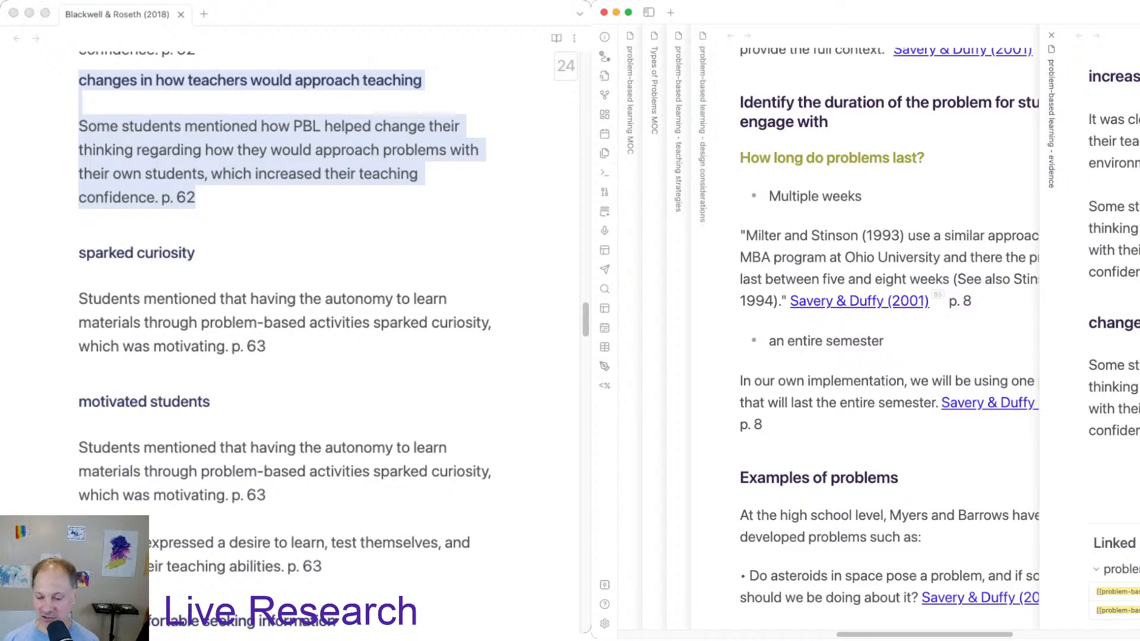
{"action": "scroll", "coordinate": [1114, 332], "scroll_direction": "down", "scroll_amount": 1}
{"action": "key", "text": "super+grave"}
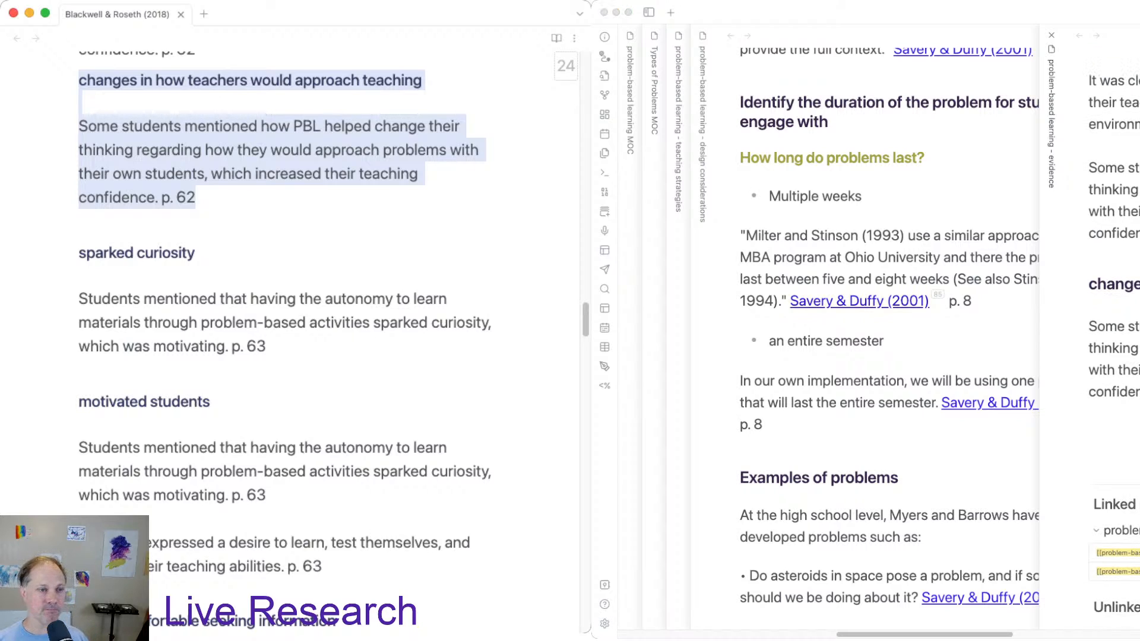
{"action": "scroll", "coordinate": [285, 297], "scroll_direction": "down", "scroll_amount": 1}
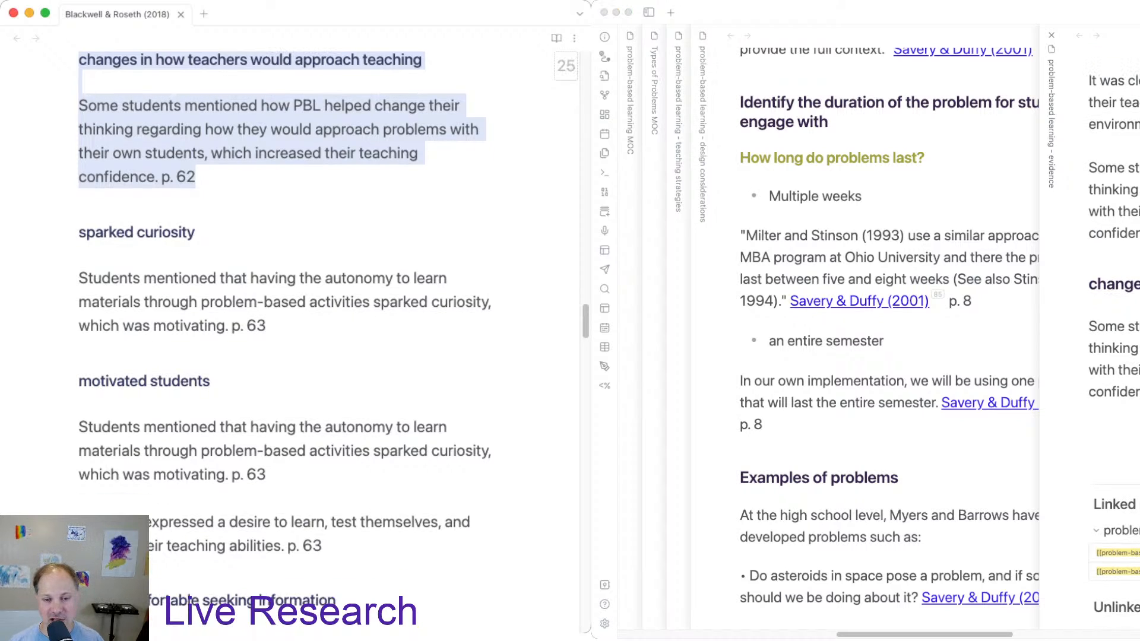
{"action": "key", "text": "super+grave"}
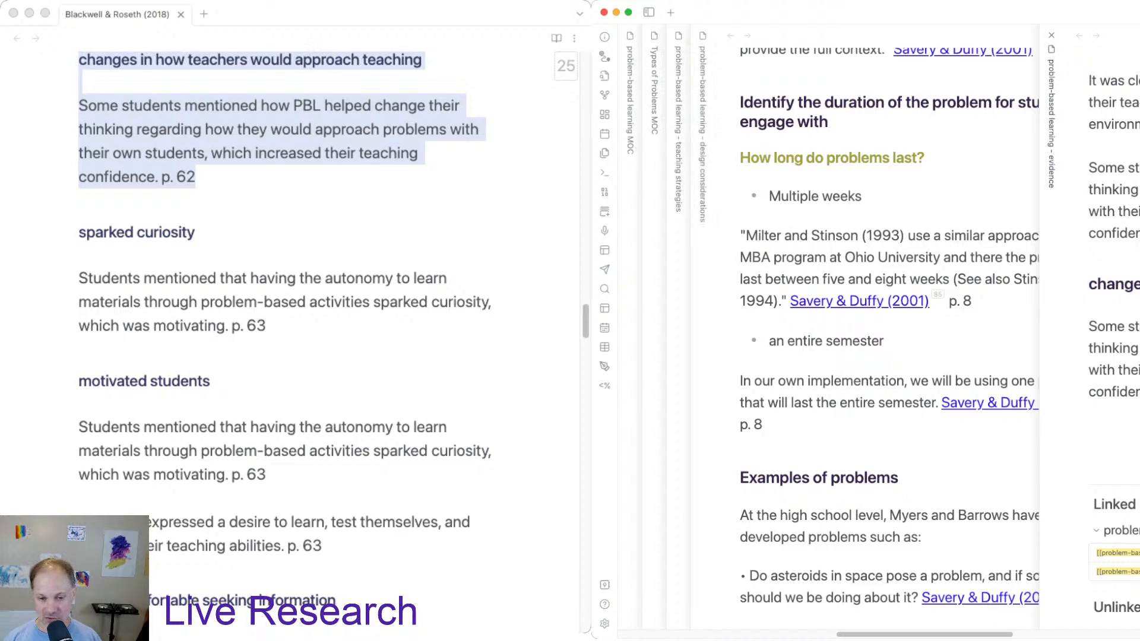
{"action": "key", "text": "Return"}
{"action": "key", "text": "Return"}
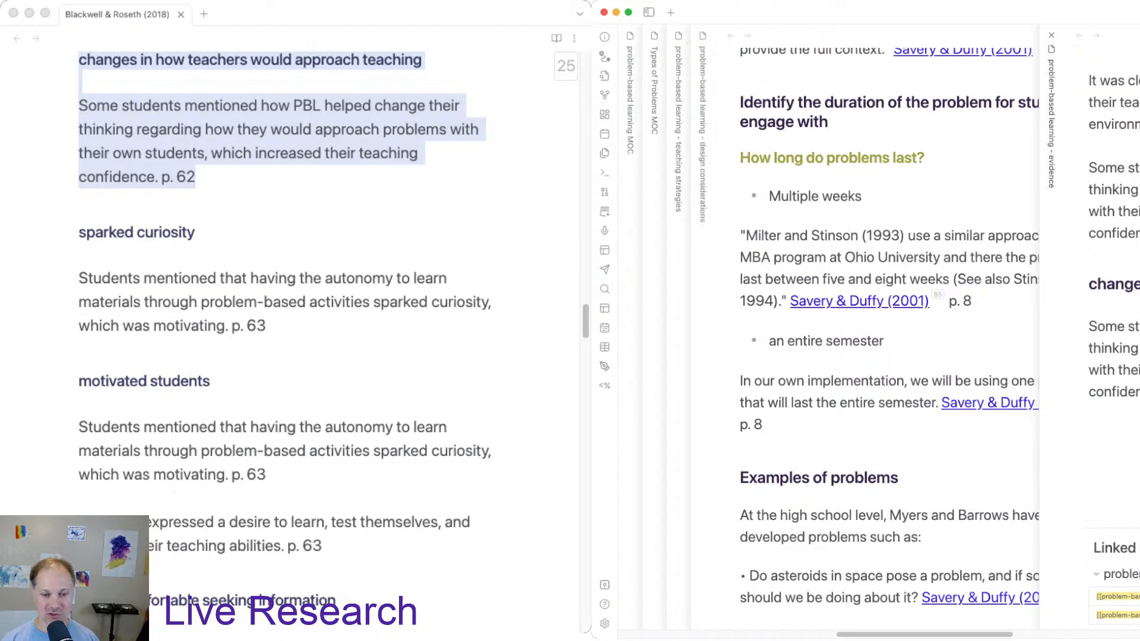
{"action": "type", "text": "# spark"}
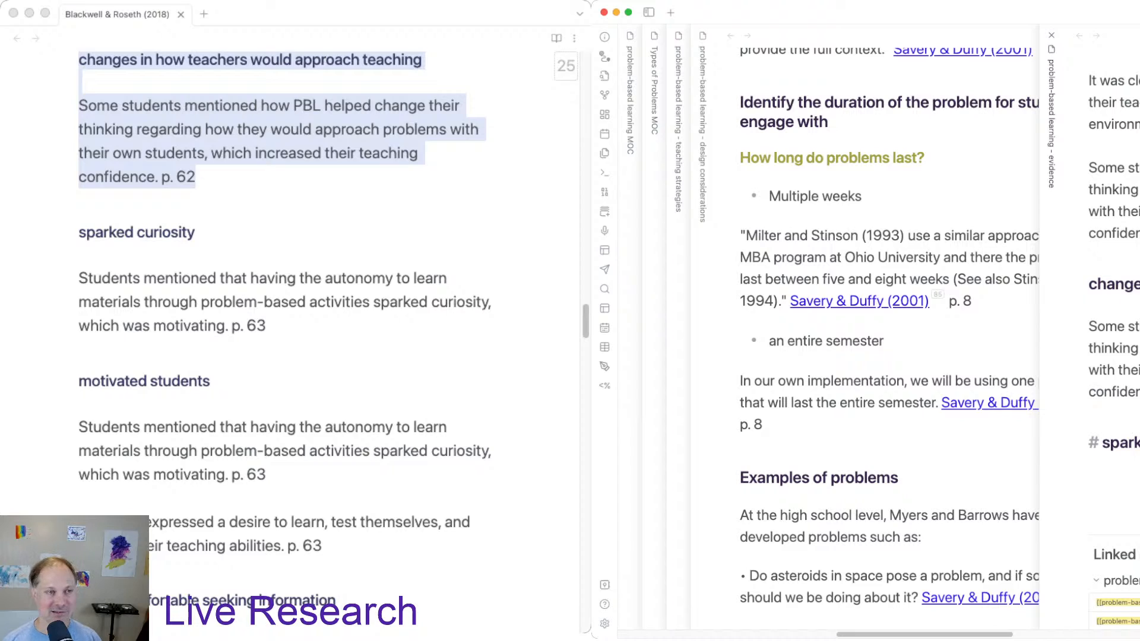
Copy the sparked curiosity passage from the Blackwell & Roseth (2018) note and paste it beneath its new heading in the evidence note.
{"action": "key", "text": "super+grave"}
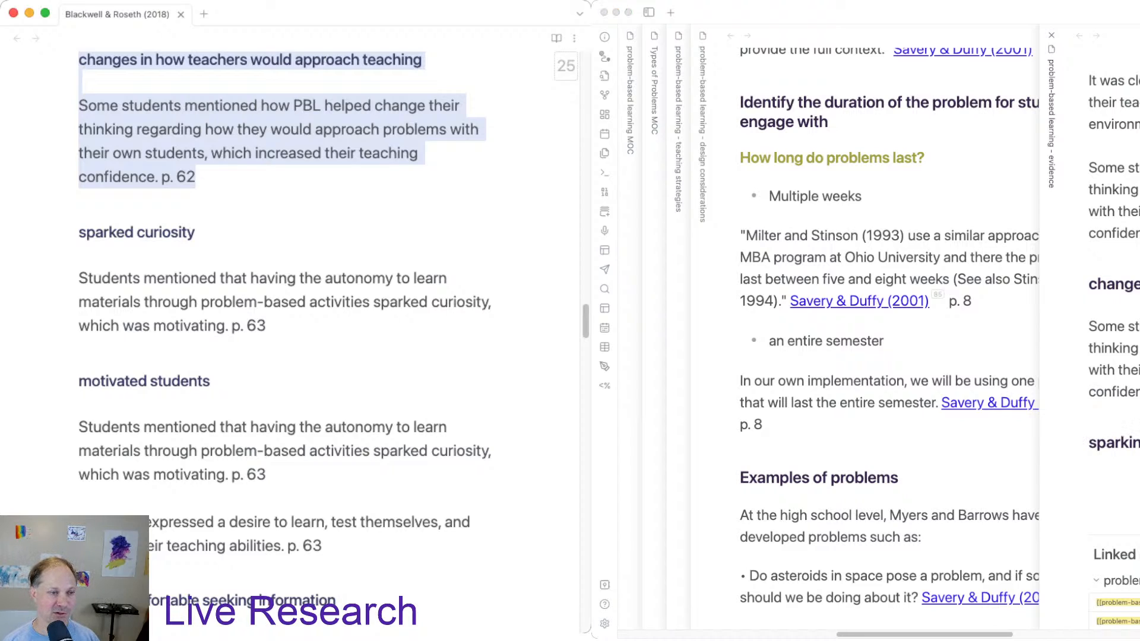
{"action": "triple_click", "coordinate": [261, 302]}
{"action": "key", "text": "super+c"}
{"action": "key", "text": "super+grave"}
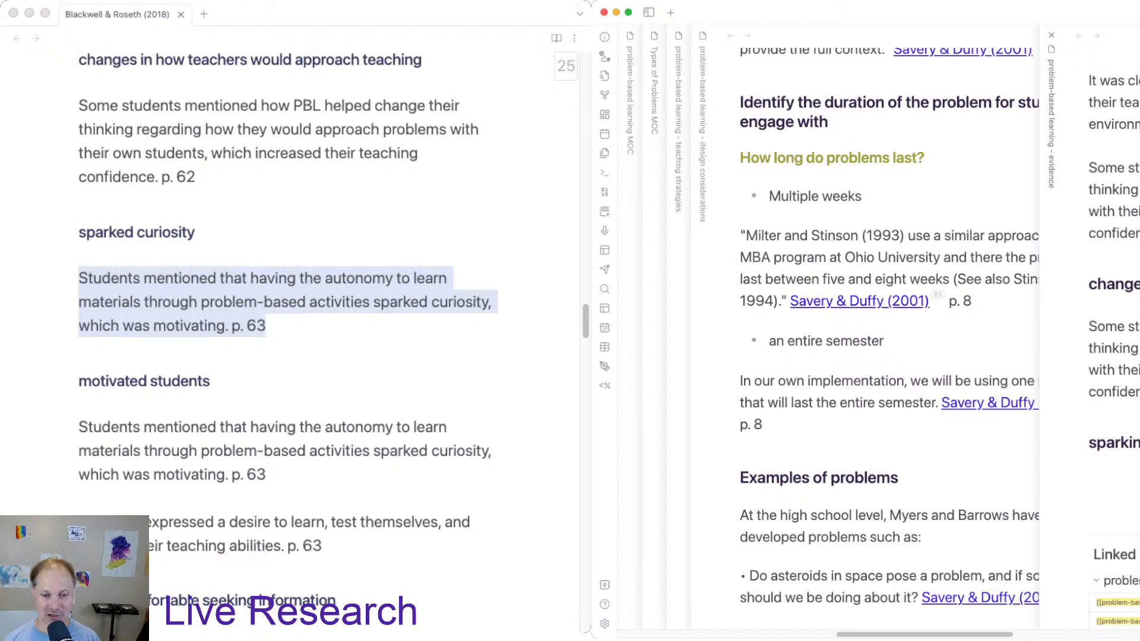
{"action": "scroll", "coordinate": [1114, 296], "scroll_direction": "down", "scroll_amount": 2}
{"action": "key", "text": "Return"}
{"action": "key", "text": "super+v"}
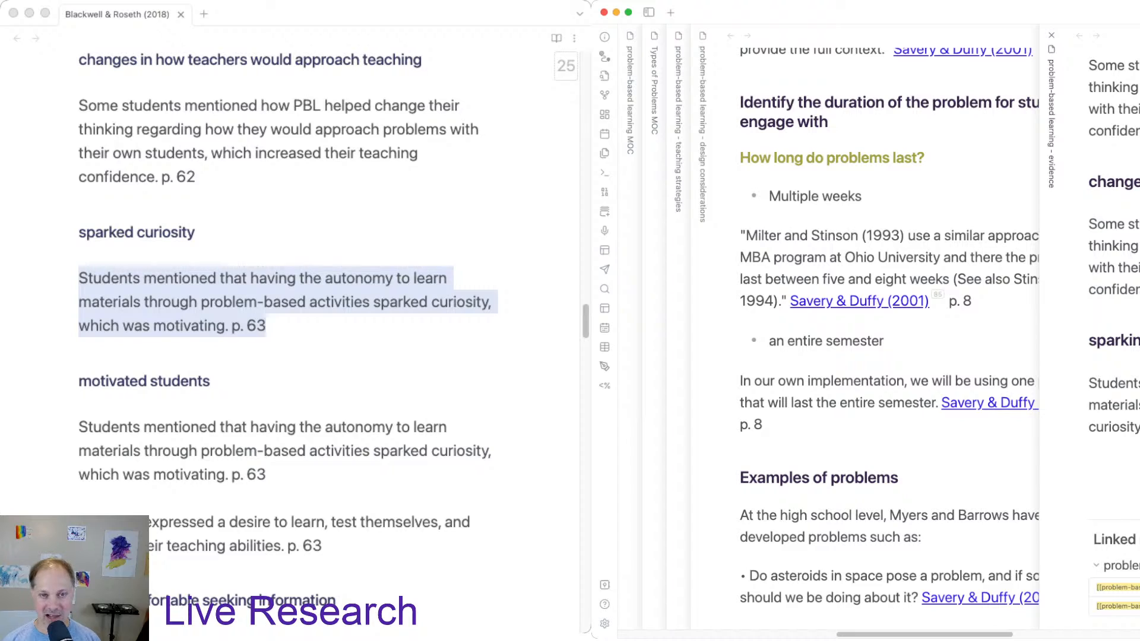
Reuse the Blackwell & Roseth (2018) link from the teaching changes passage as the citation before the page number in the curiosity passage.
{"action": "scroll", "coordinate": [1114, 297], "scroll_direction": "down", "scroll_amount": 1}
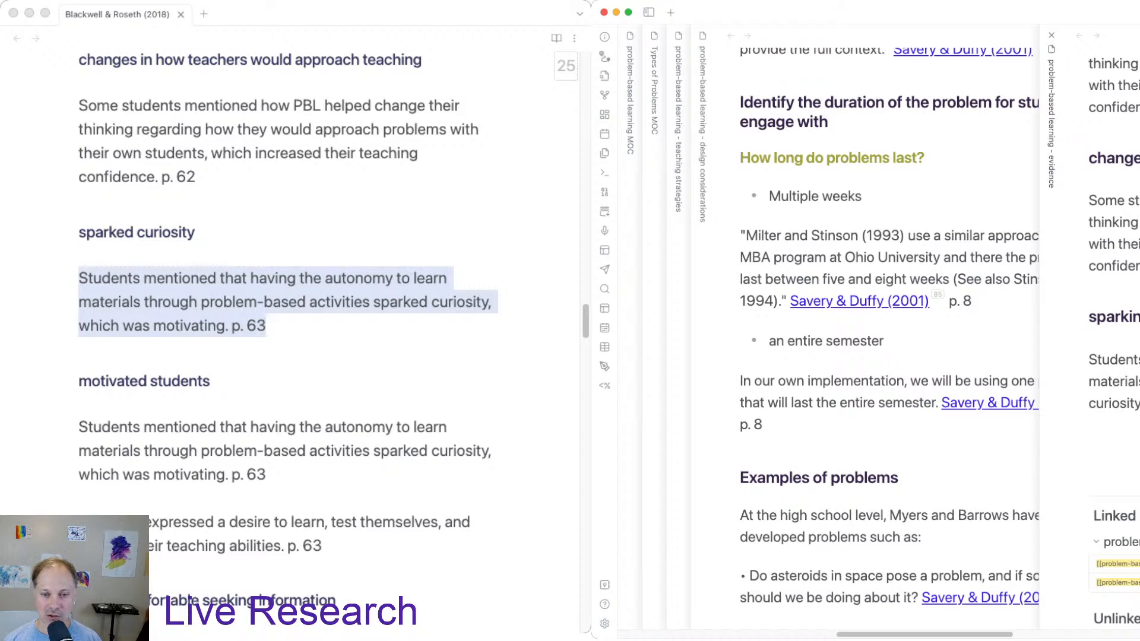
{"action": "key", "text": "super+v"}
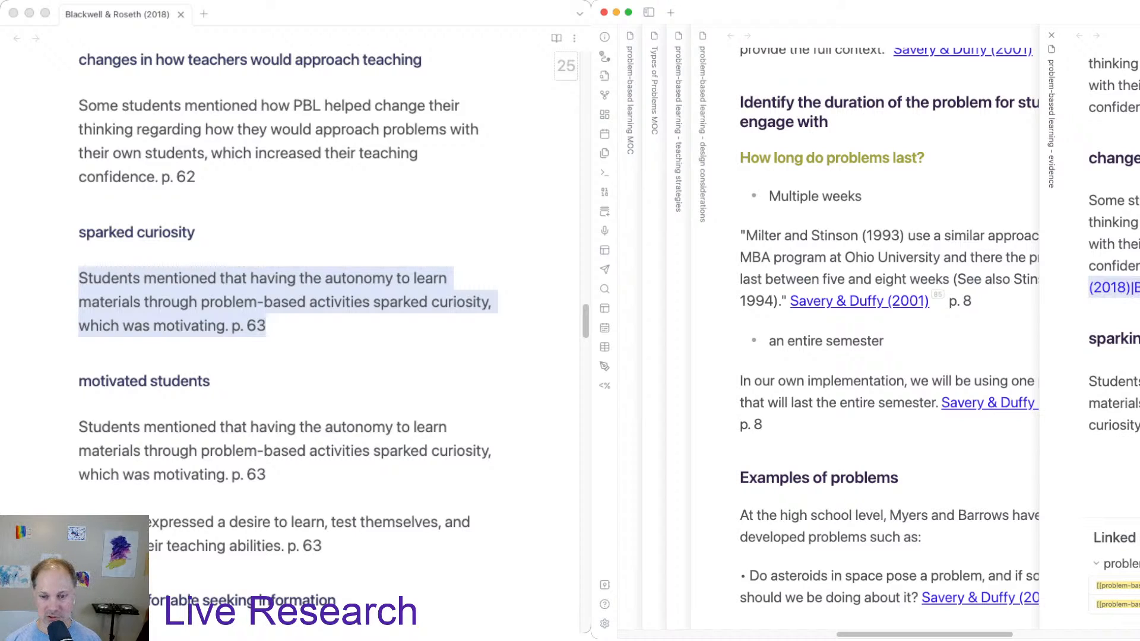
{"action": "left_click", "coordinate": [1114, 425]}
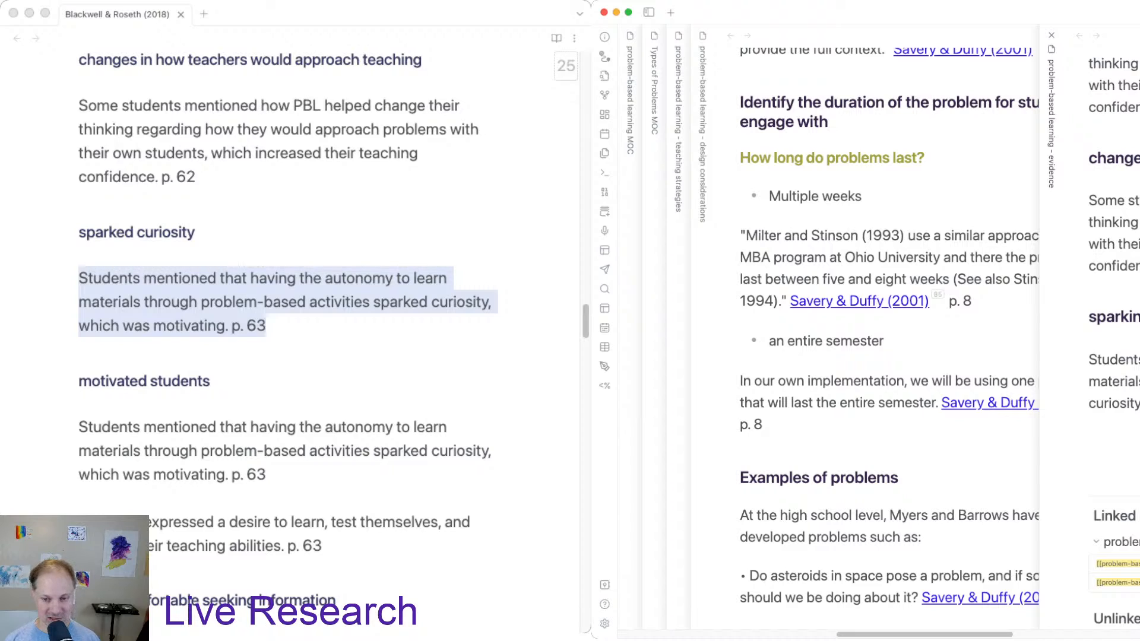
{"action": "key", "text": "super+v"}
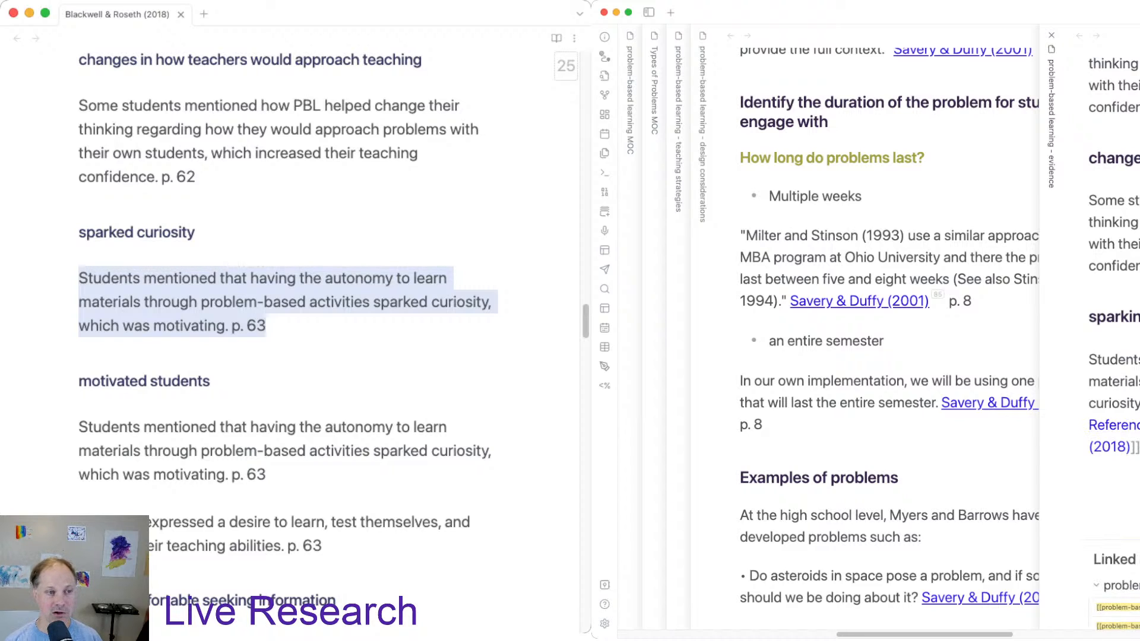
Copy the "motivated students" section with both its passages from the Blackwell & Roseth (2018) note and paste it below the curiosity passage.
{"action": "key", "text": "super+grave"}
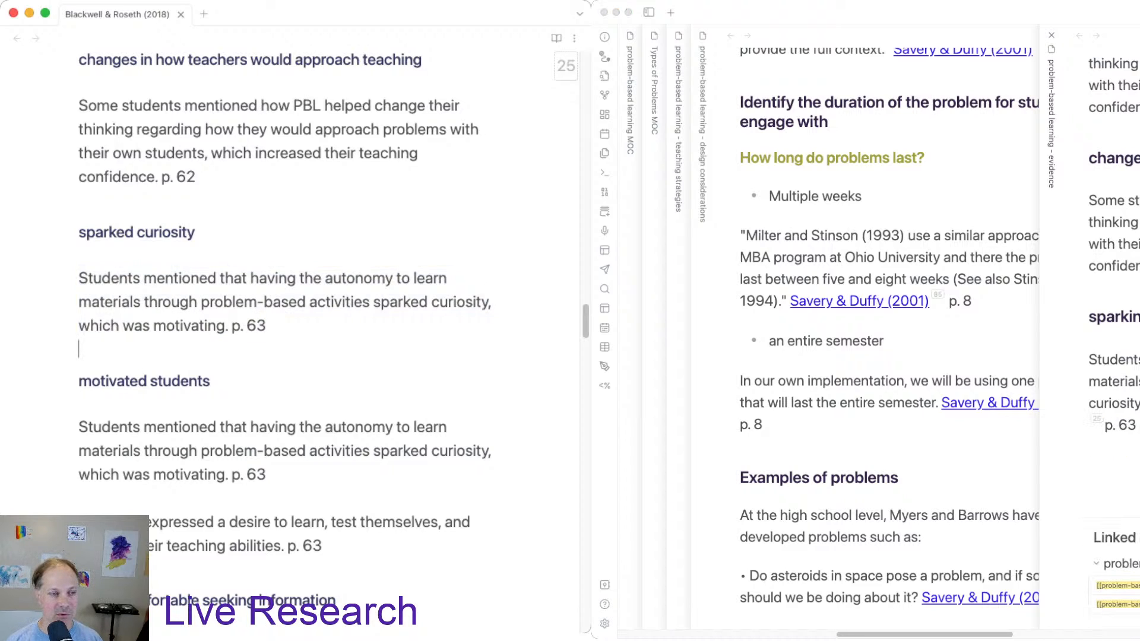
{"action": "scroll", "coordinate": [285, 342], "scroll_direction": "down", "scroll_amount": 5}
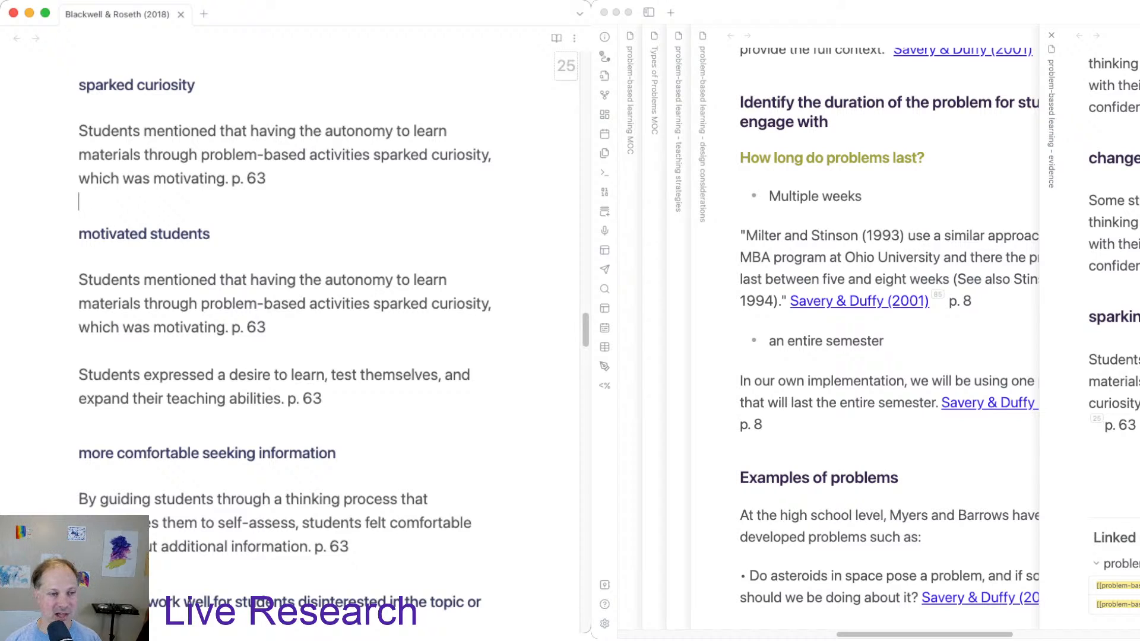
{"action": "left_click_drag", "start_coordinate": [322, 399], "coordinate": [79, 233]}
{"action": "key", "text": "super+c"}
{"action": "left_click", "coordinate": [1122, 425]}
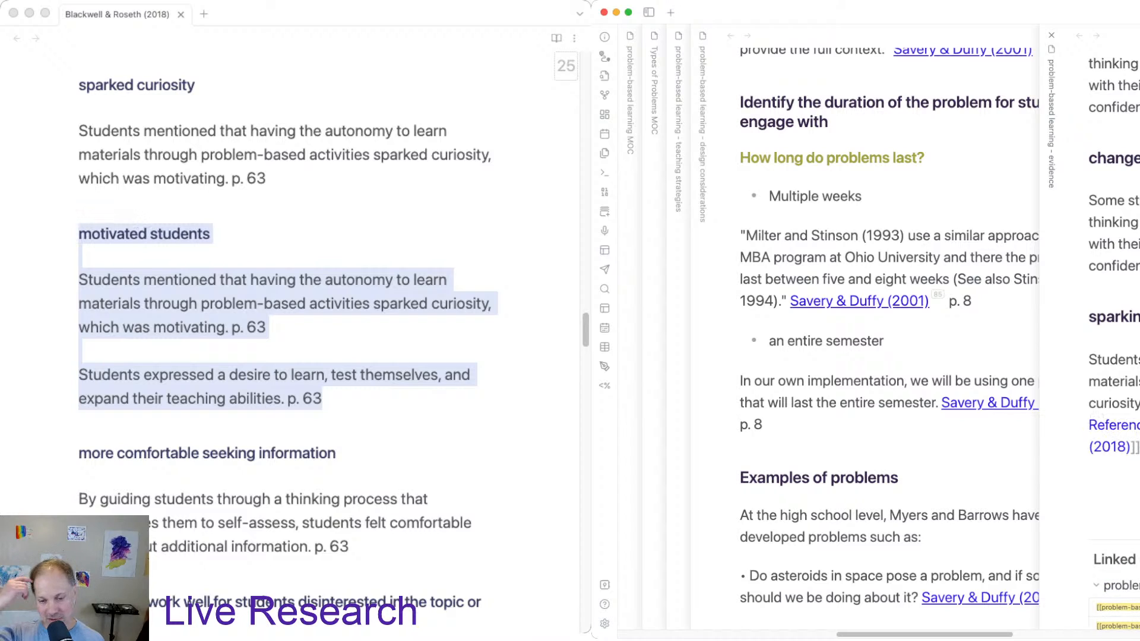
{"action": "key", "text": "Down"}
{"action": "key", "text": "Return"}
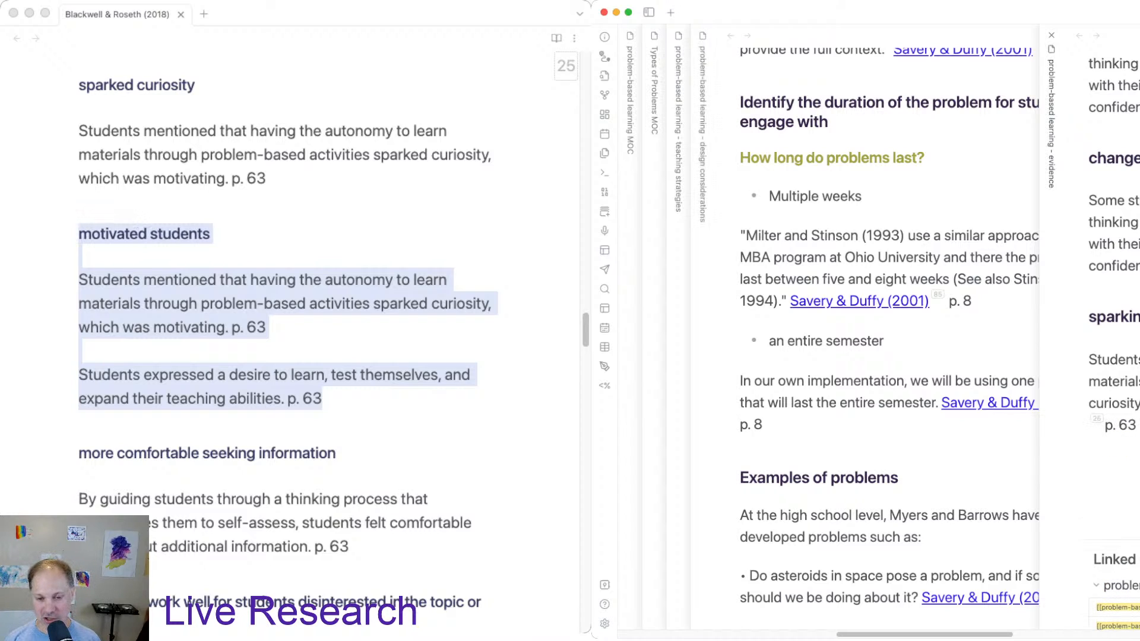
{"action": "key", "text": "Return"}
{"action": "key", "text": "super+v"}
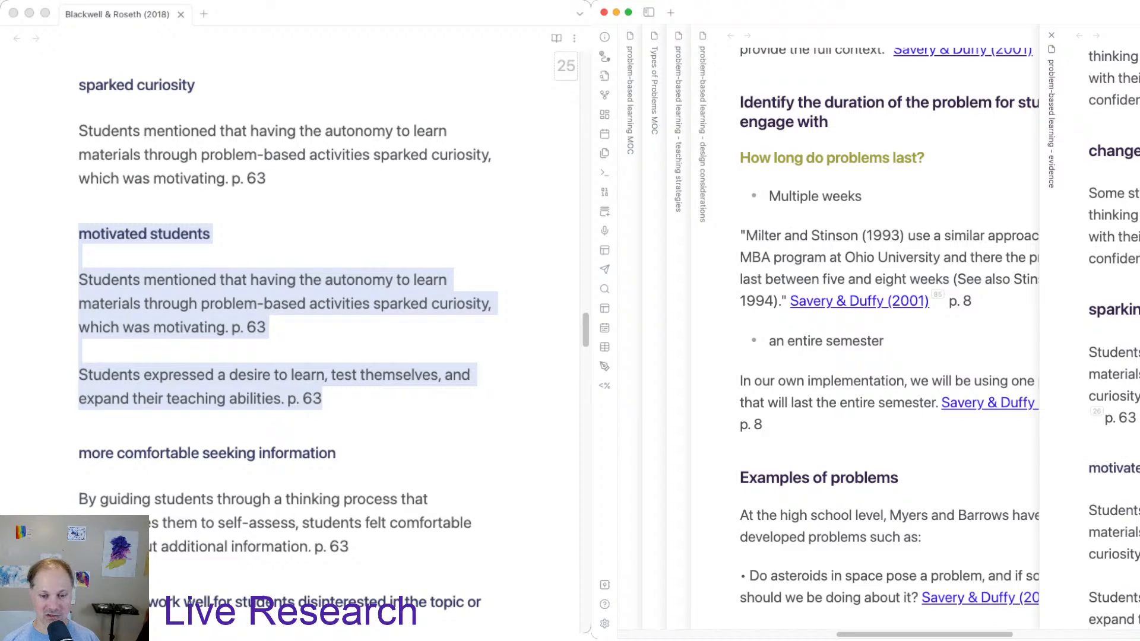
Promote the pasted "motivated students" heading in the evidence note from level three to level one.
{"action": "left_click", "coordinate": [1129, 468]}
{"action": "key", "text": "BackSpace"}
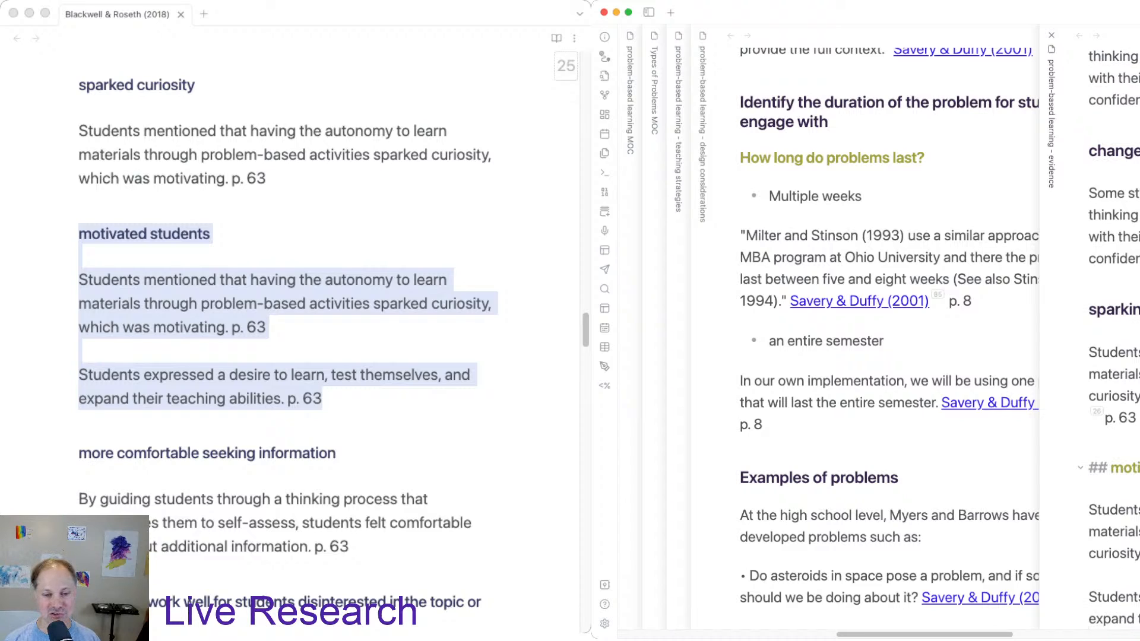
{"action": "key", "text": "BackSpace"}
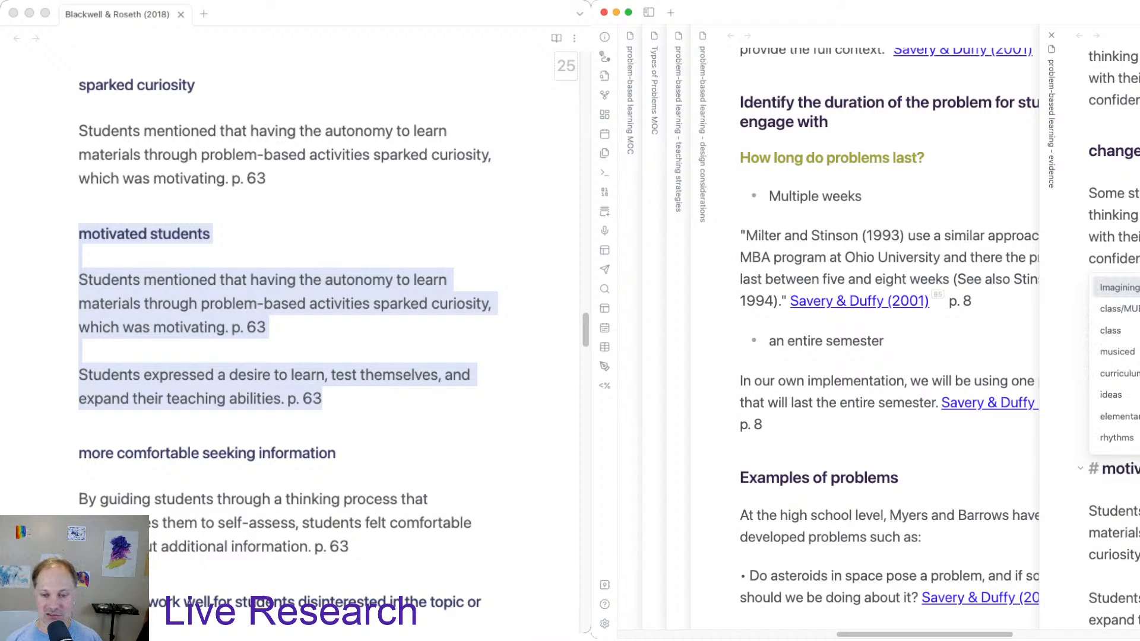
Copy the Blackwell & Roseth (2018) link from the curiosity passage and paste it before the page number in both motivated students passages.
{"action": "scroll", "coordinate": [1114, 380], "scroll_direction": "down", "scroll_amount": 2}
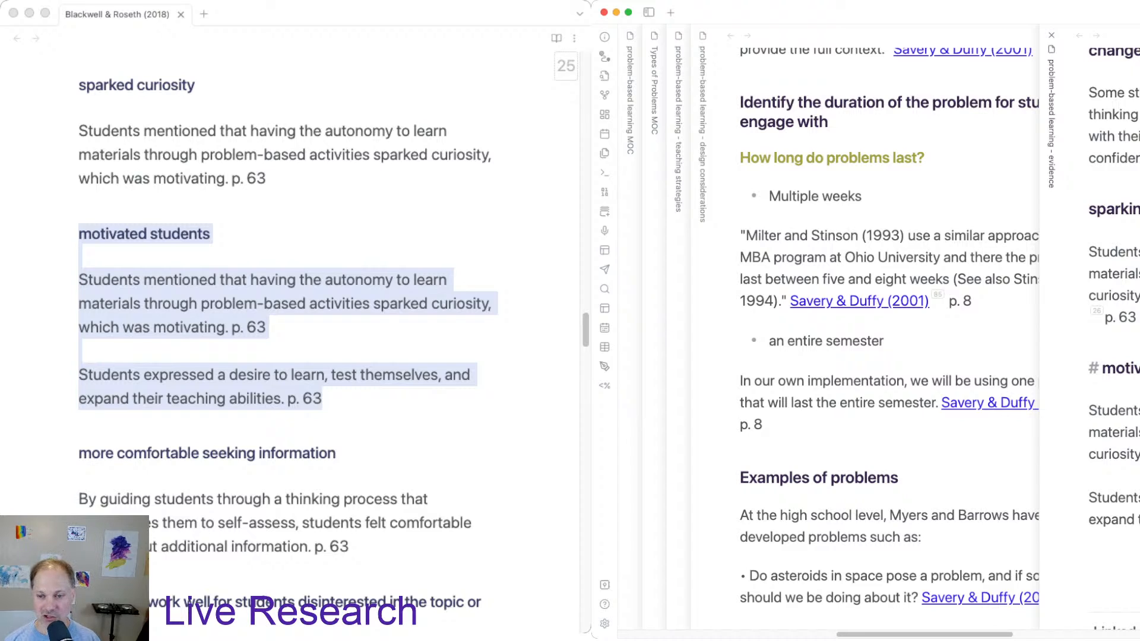
{"action": "left_click_drag", "start_coordinate": [1137, 317], "coordinate": [1139, 295]}
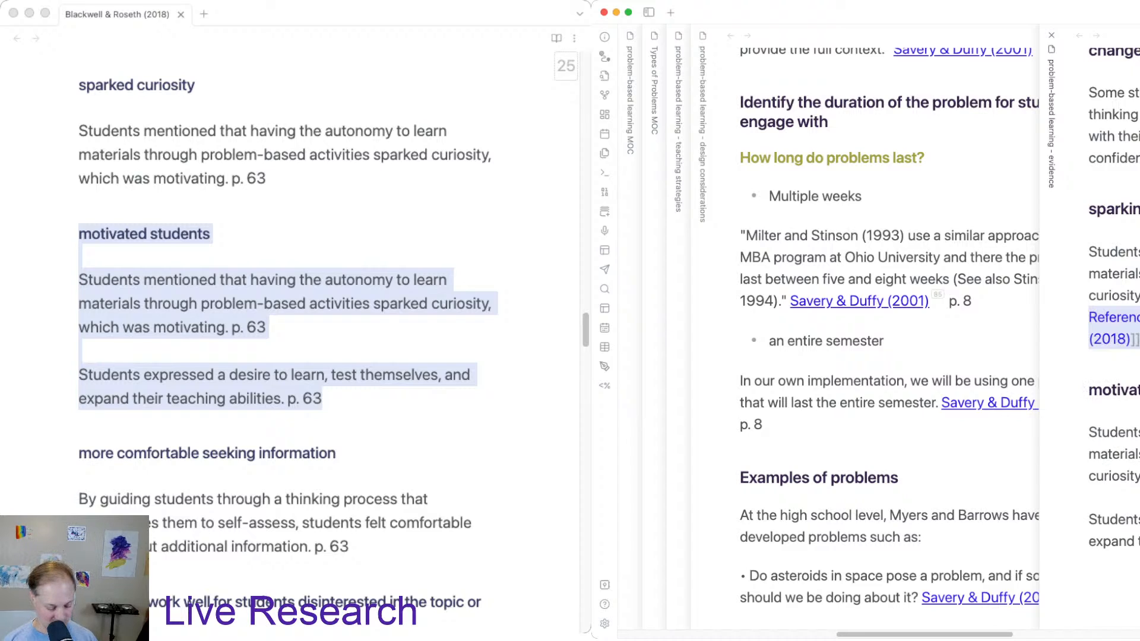
{"action": "left_click", "coordinate": [1137, 541]}
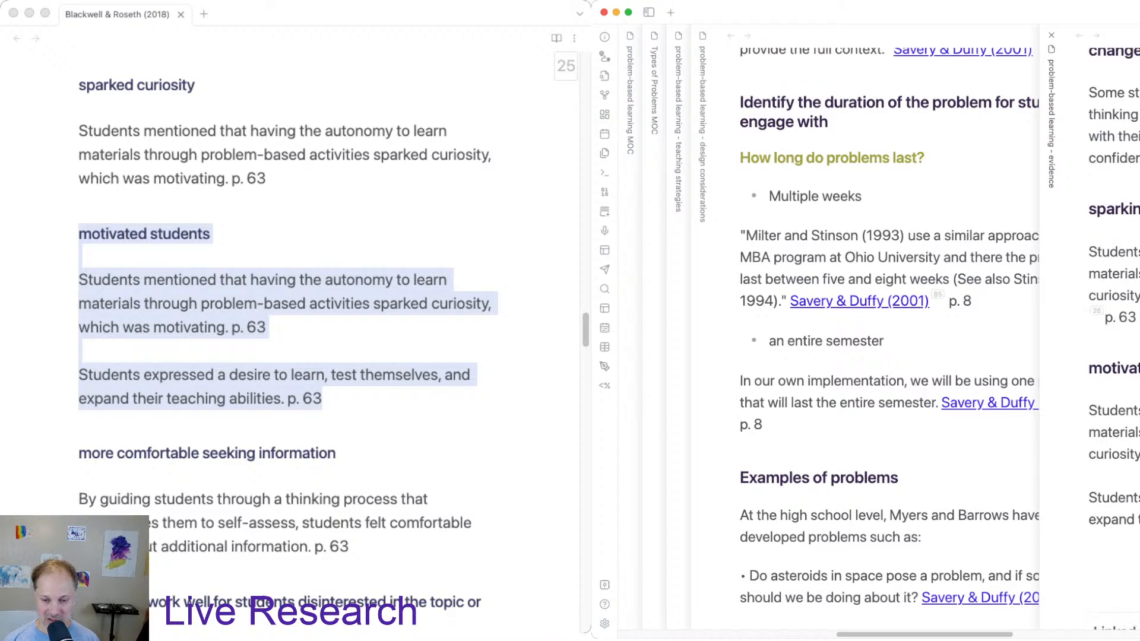
{"action": "key", "text": "super+v"}
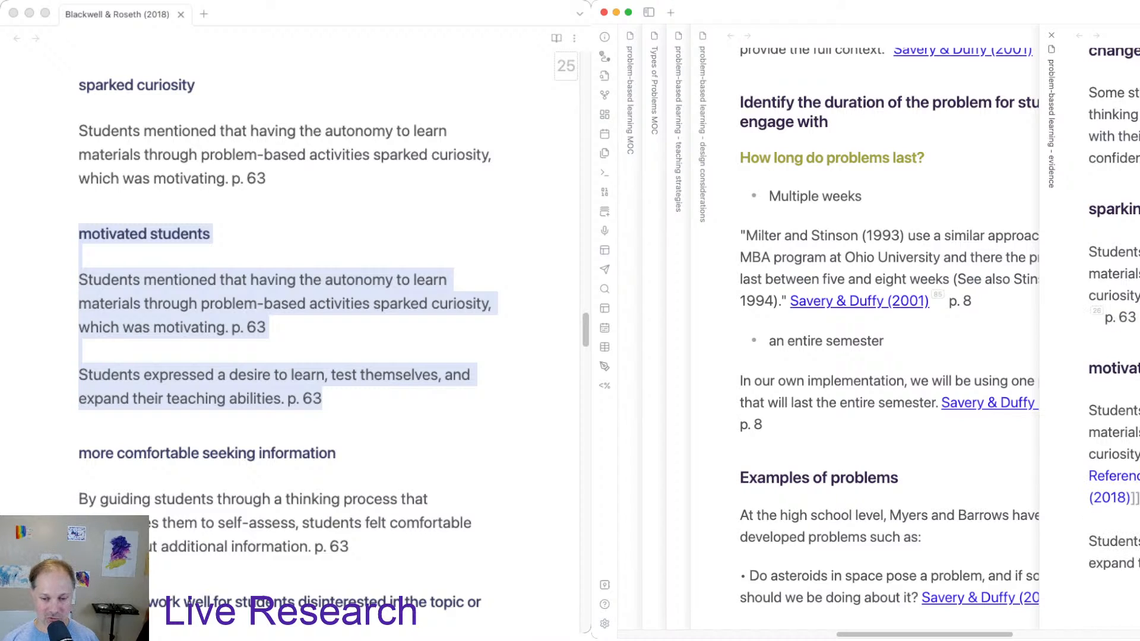
{"action": "left_click", "coordinate": [1139, 563]}
{"action": "key", "text": "super+v"}
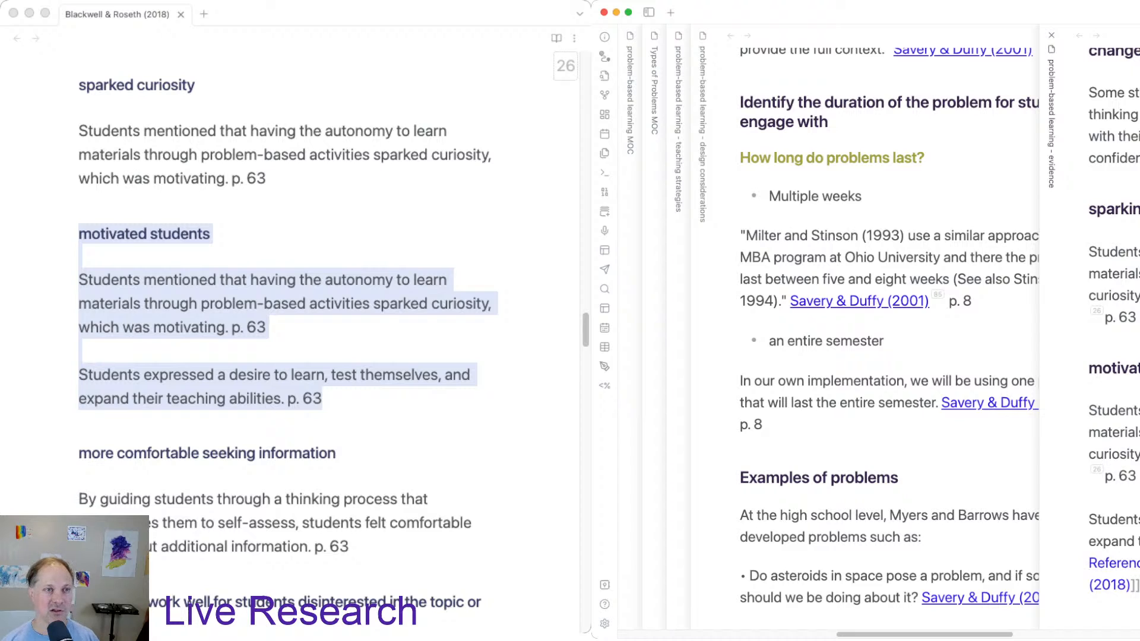
Copy the "more comfortable seeking information" section from the Blackwell & Roseth (2018) note and paste it at the end of the evidence note, separated by a blank line.
{"action": "key", "text": "super+grave"}
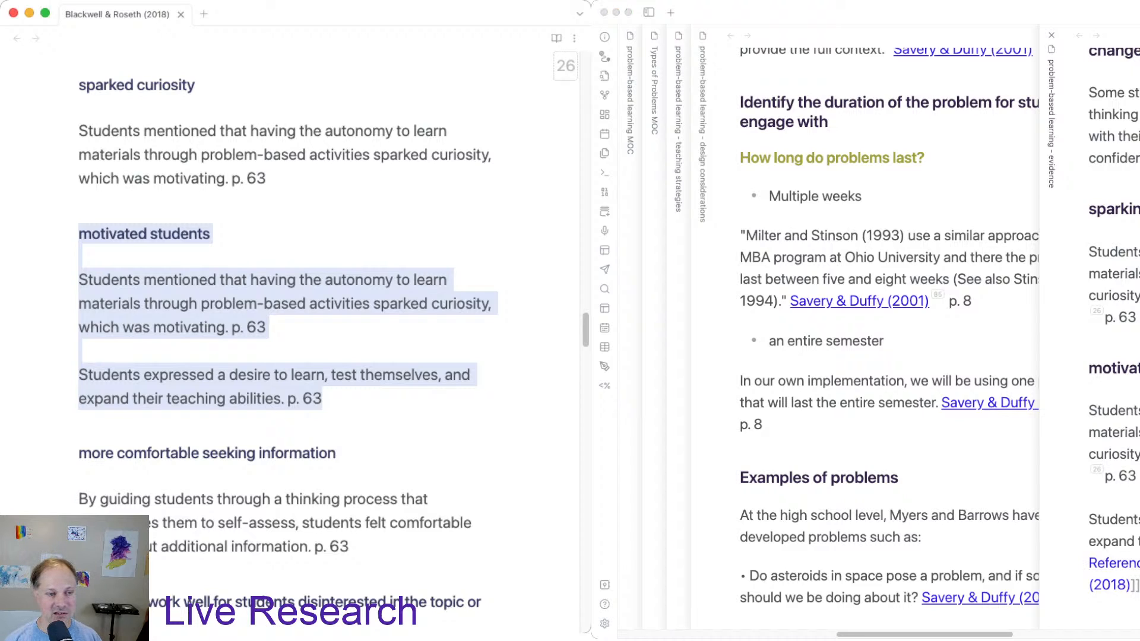
{"action": "scroll", "coordinate": [289, 348], "scroll_direction": "down", "scroll_amount": 2}
{"action": "scroll", "coordinate": [288, 321], "scroll_direction": "down", "scroll_amount": 3}
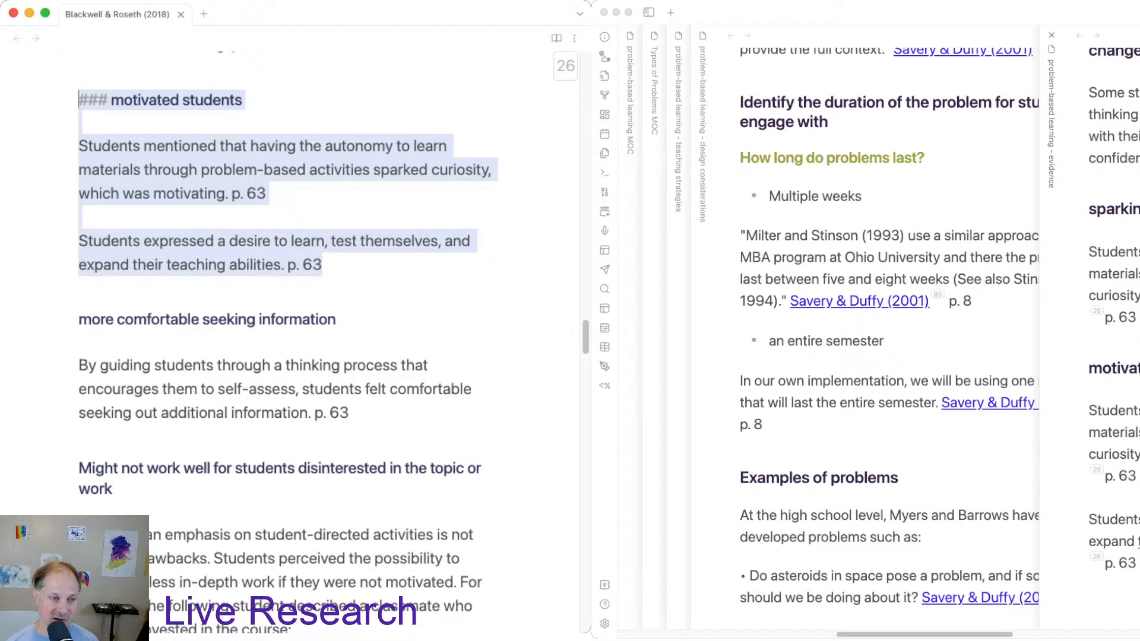
{"action": "scroll", "coordinate": [80, 300], "scroll_direction": "down", "scroll_amount": 1}
{"action": "left_click", "coordinate": [80, 300]}
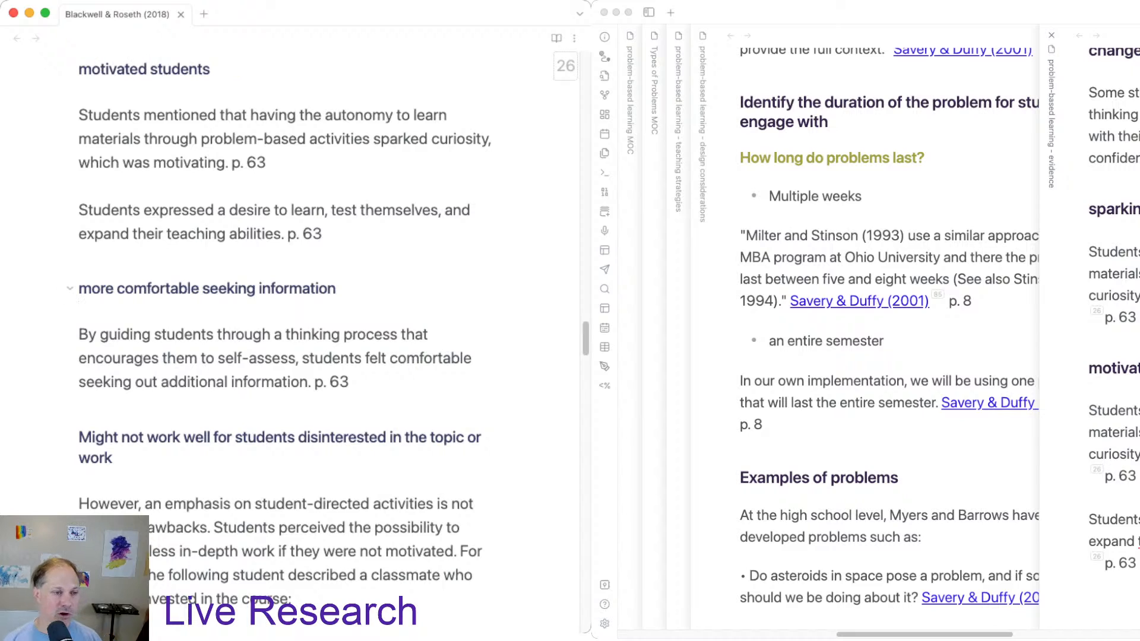
{"action": "left_click_drag", "start_coordinate": [79, 289], "coordinate": [349, 383]}
{"action": "key", "text": "super+c"}
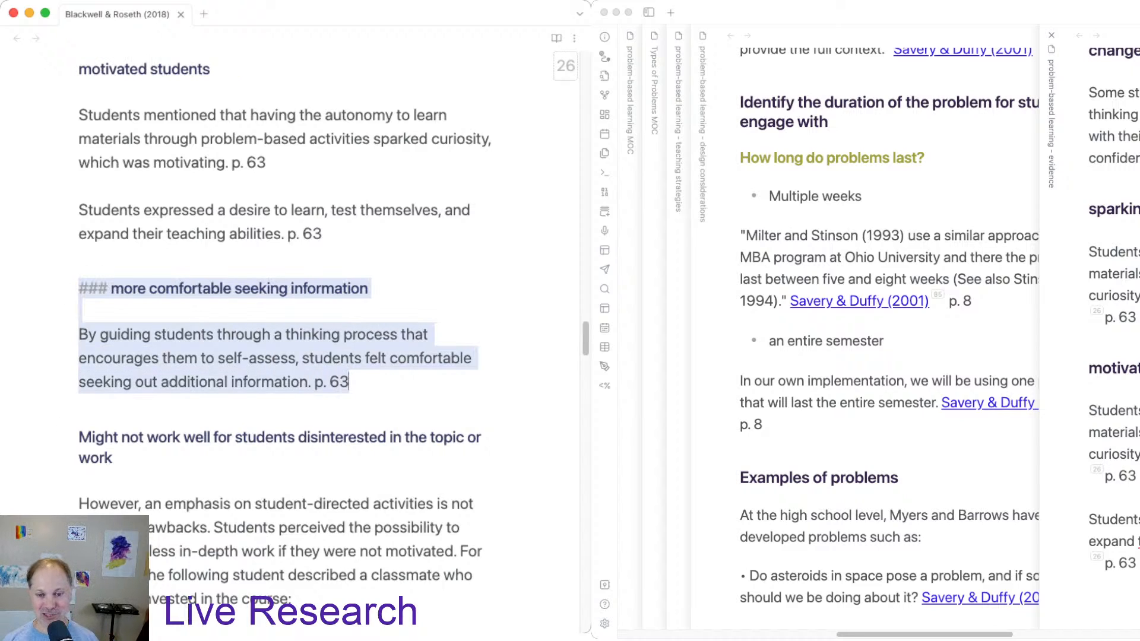
{"action": "key", "text": "super+grave"}
{"action": "key", "text": "super+Down"}
{"action": "key", "text": "Return"}
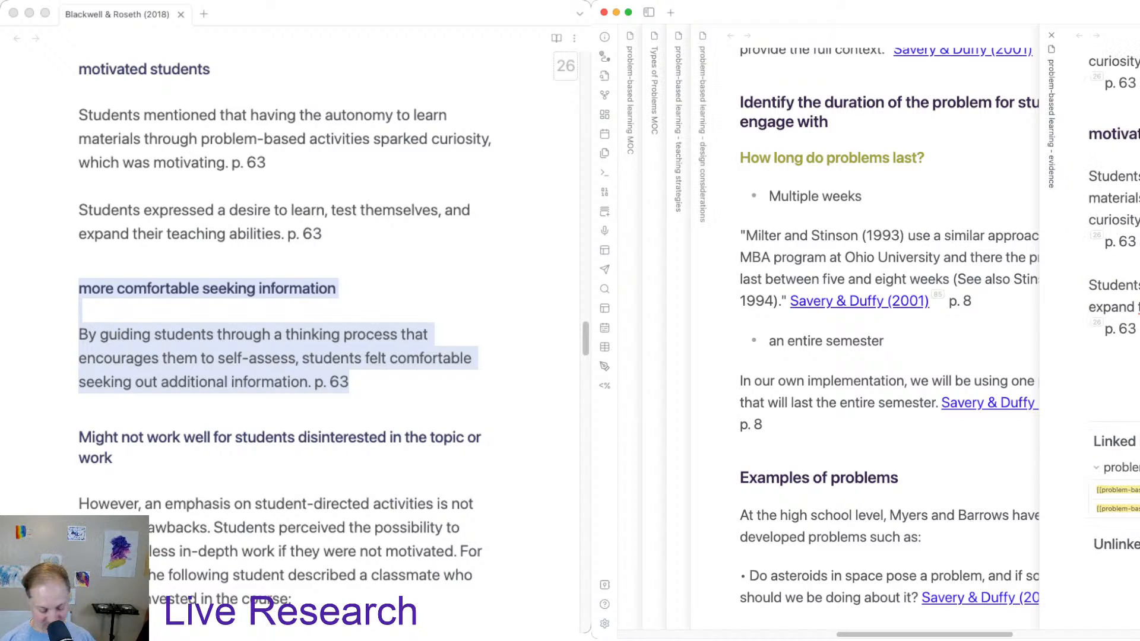
{"action": "key", "text": "super+v"}
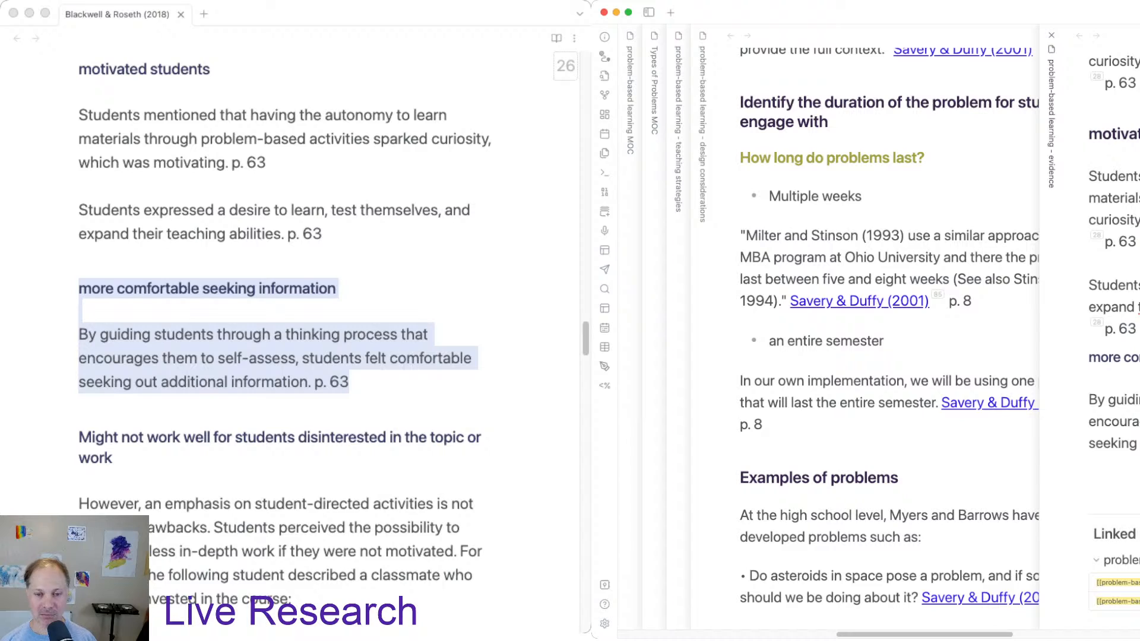
{"action": "key", "text": "Return"}
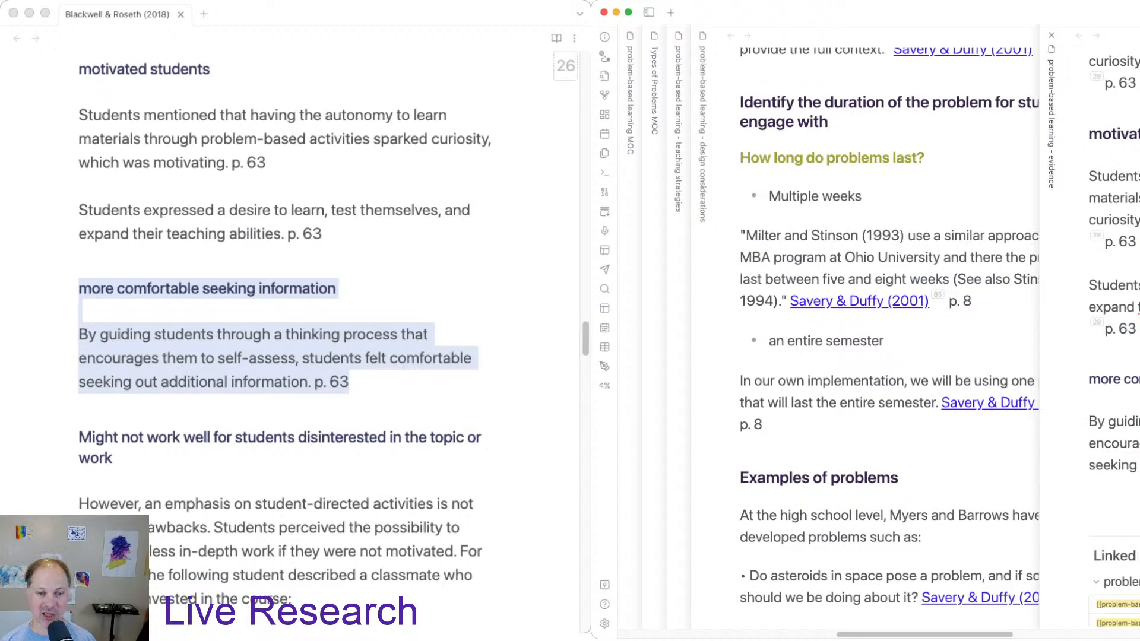
Make the pasted "more comfortable seeking information" heading a level-one heading.
{"action": "key", "text": "Down"}
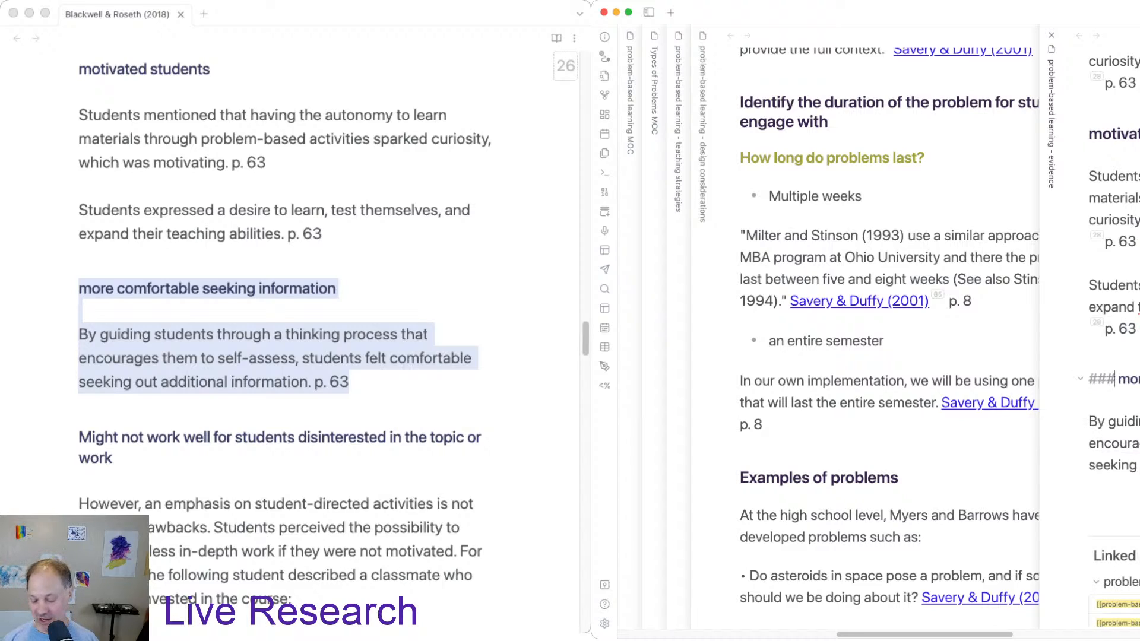
{"action": "key", "text": "BackSpace"}
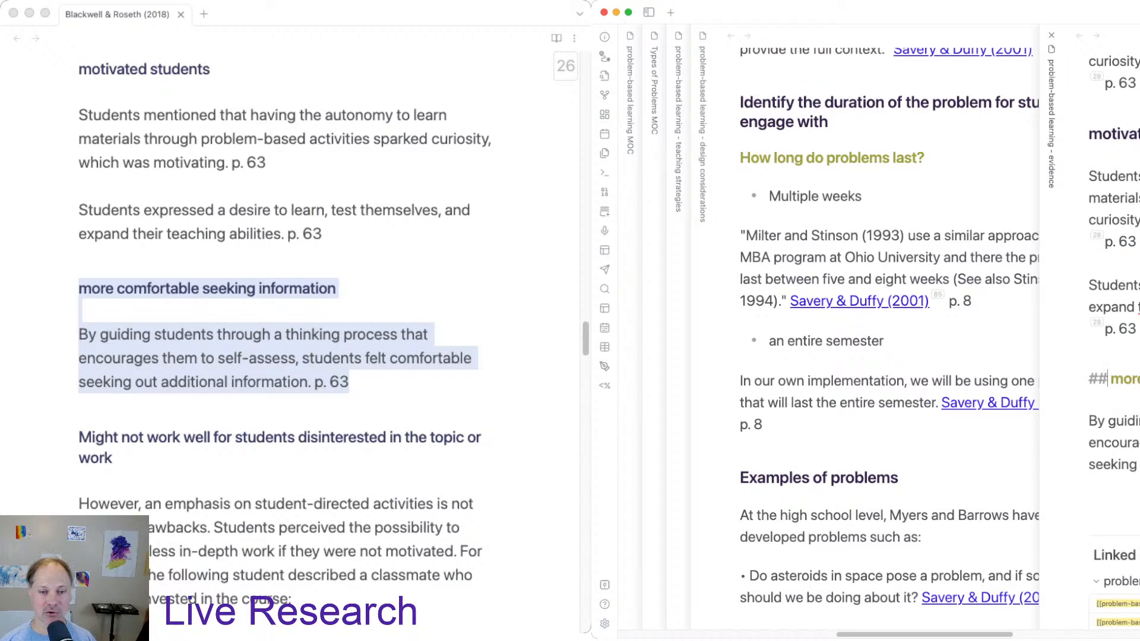
{"action": "key", "text": "BackSpace"}
Copy the section on students disinterested in the topic, including the student quote, from Blackwell & Roseth (2018) and paste it at the evidence note's end.
{"action": "key", "text": "super+grave"}
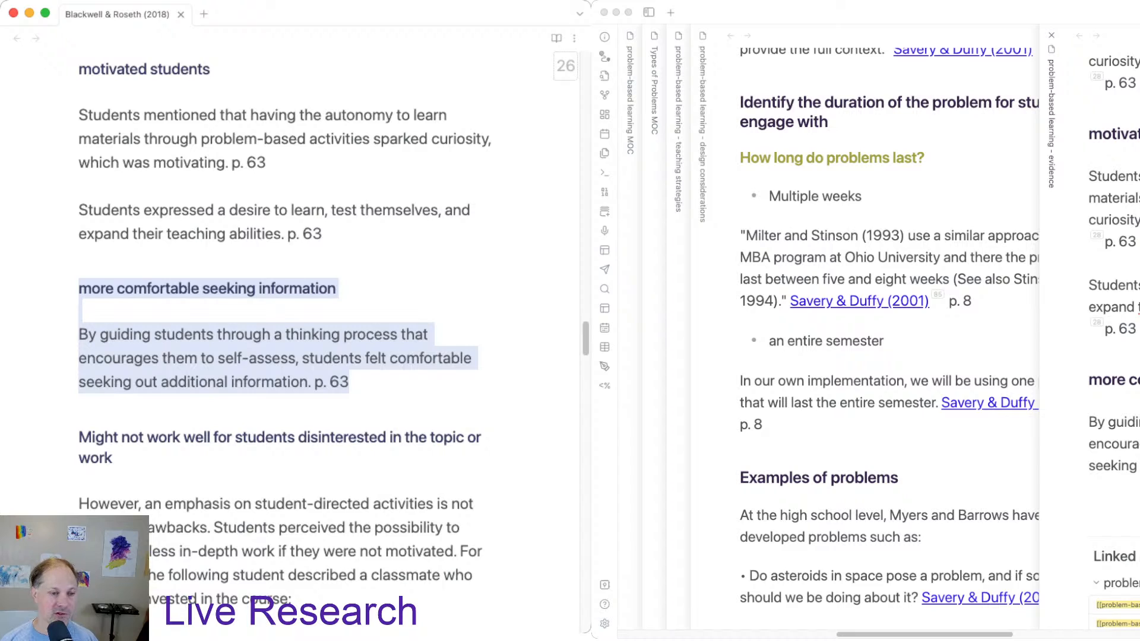
{"action": "scroll", "coordinate": [288, 342], "scroll_direction": "down", "scroll_amount": 4}
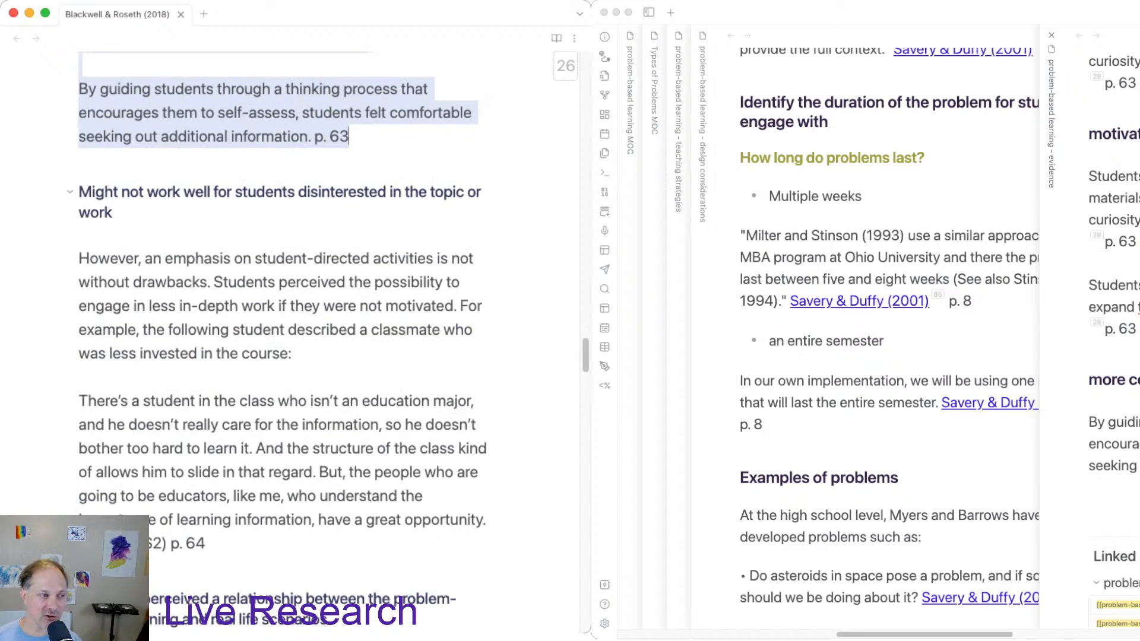
{"action": "scroll", "coordinate": [282, 339], "scroll_direction": "down", "scroll_amount": 1}
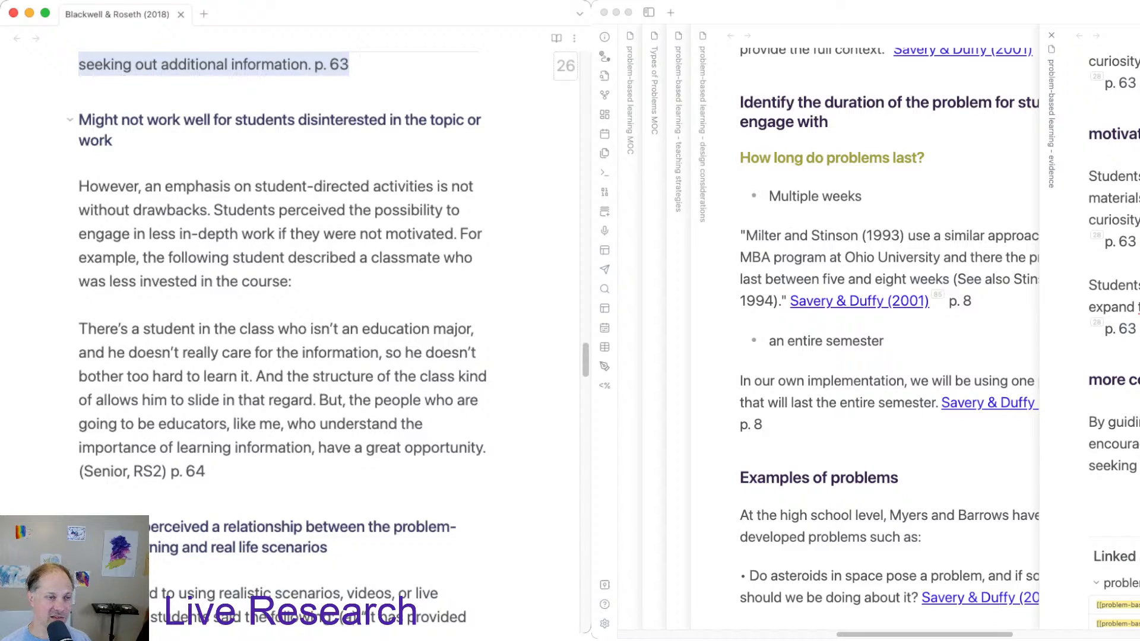
{"action": "left_click_drag", "start_coordinate": [79, 119], "coordinate": [206, 472]}
{"action": "key", "text": "super+c"}
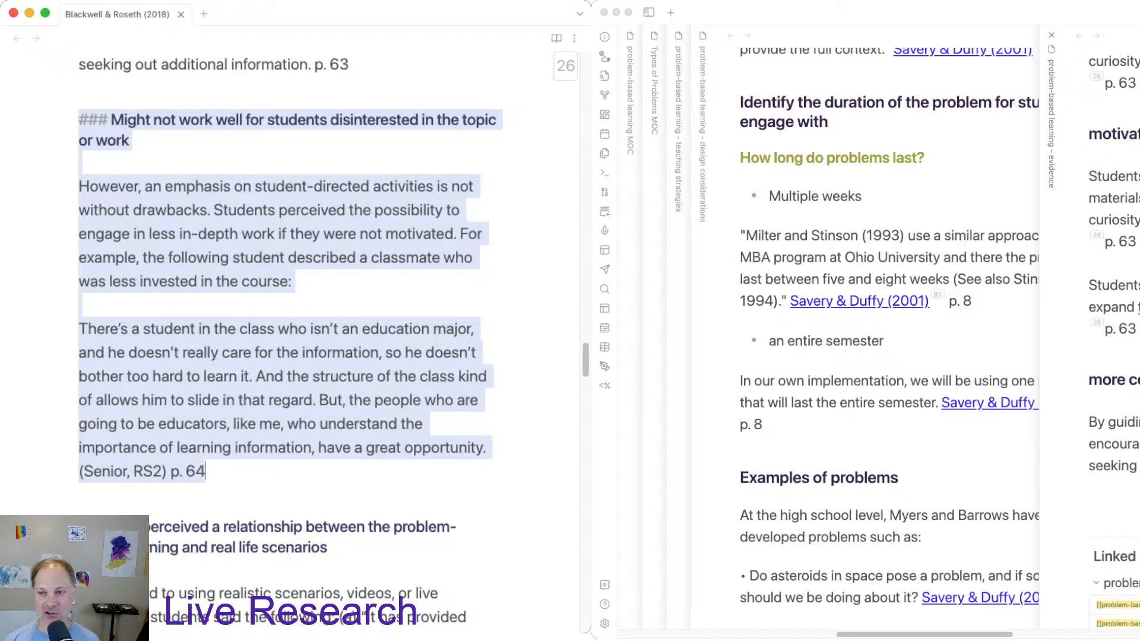
{"action": "left_click", "coordinate": [1098, 380]}
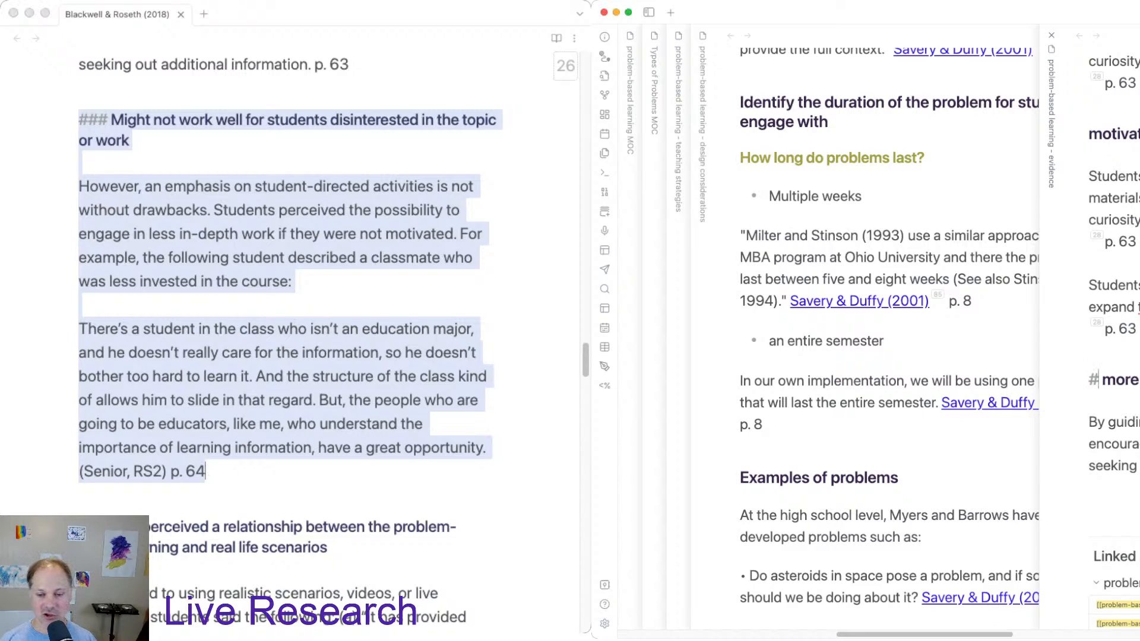
{"action": "key", "text": "super+Down"}
{"action": "key", "text": "Return"}
{"action": "key", "text": "Return"}
{"action": "key", "text": "super+v"}
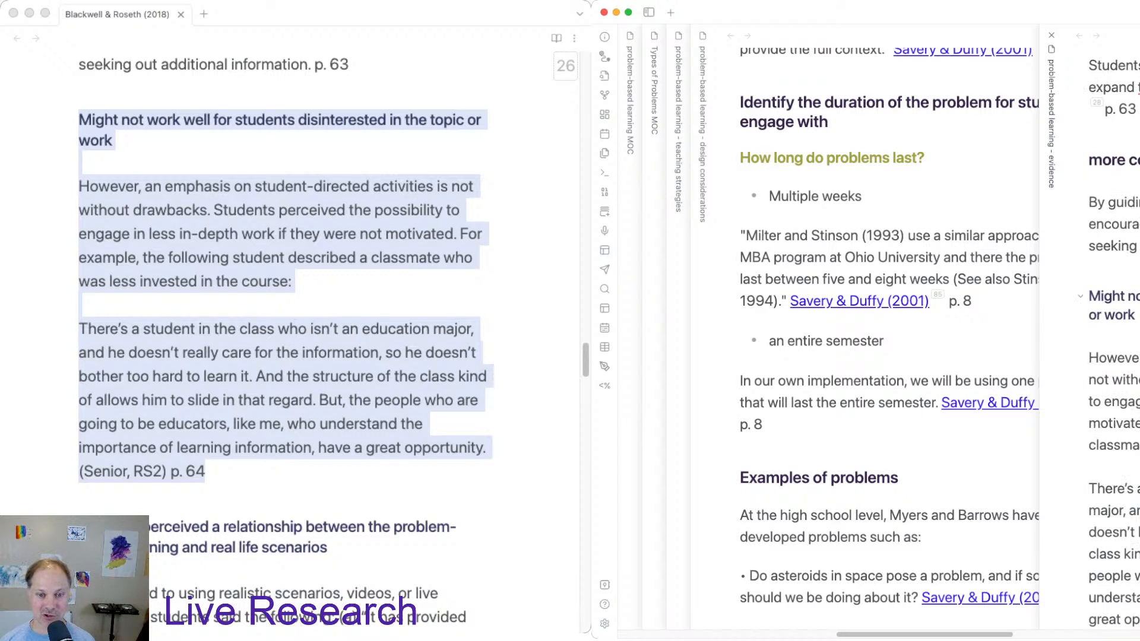
Turn the pasted "Might not work well for students disinterested in the topic or work" heading into a level-one heading.
{"action": "left_click", "coordinate": [1114, 297]}
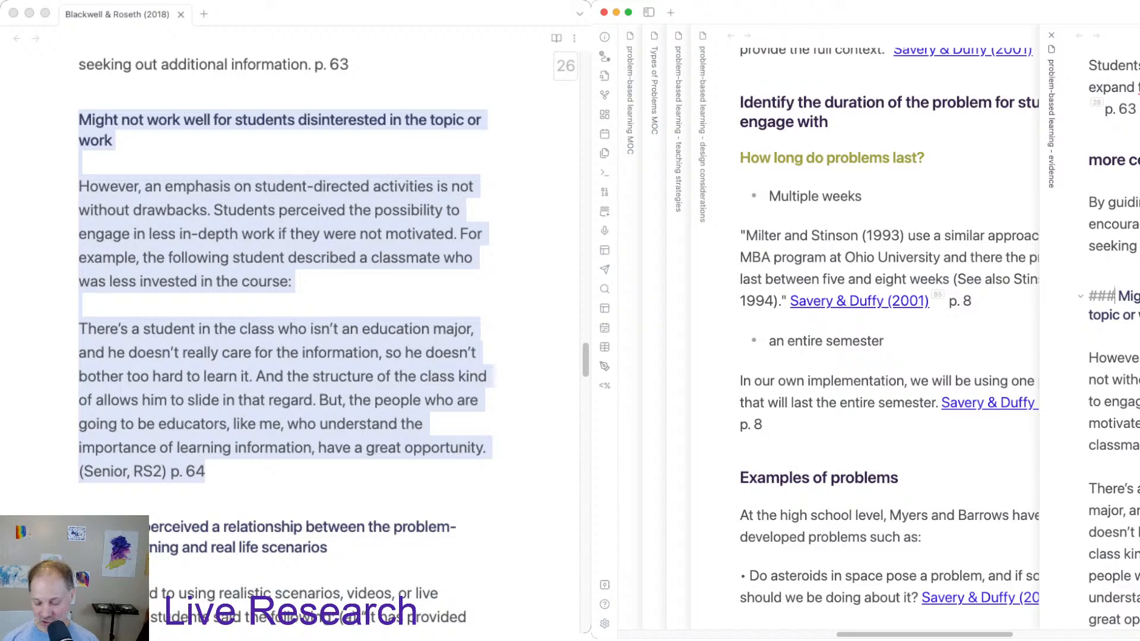
{"action": "key", "text": "BackSpace"}
{"action": "key", "text": "BackSpace"}
{"action": "key", "text": "BackSpace"}
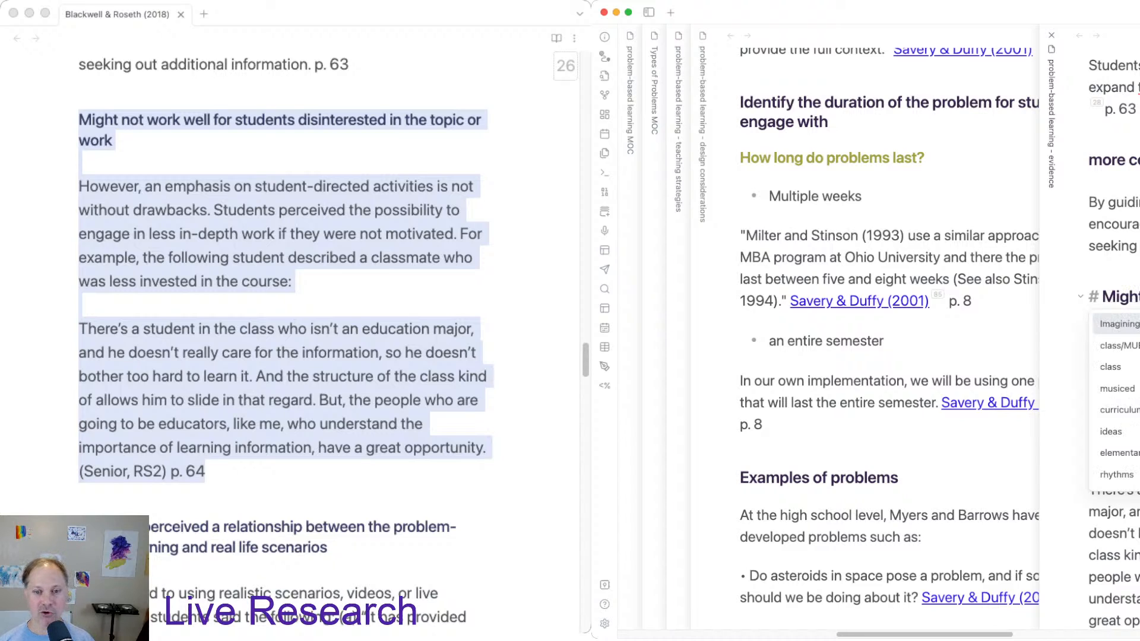
{"action": "scroll", "coordinate": [1114, 297], "scroll_direction": "down", "scroll_amount": 5}
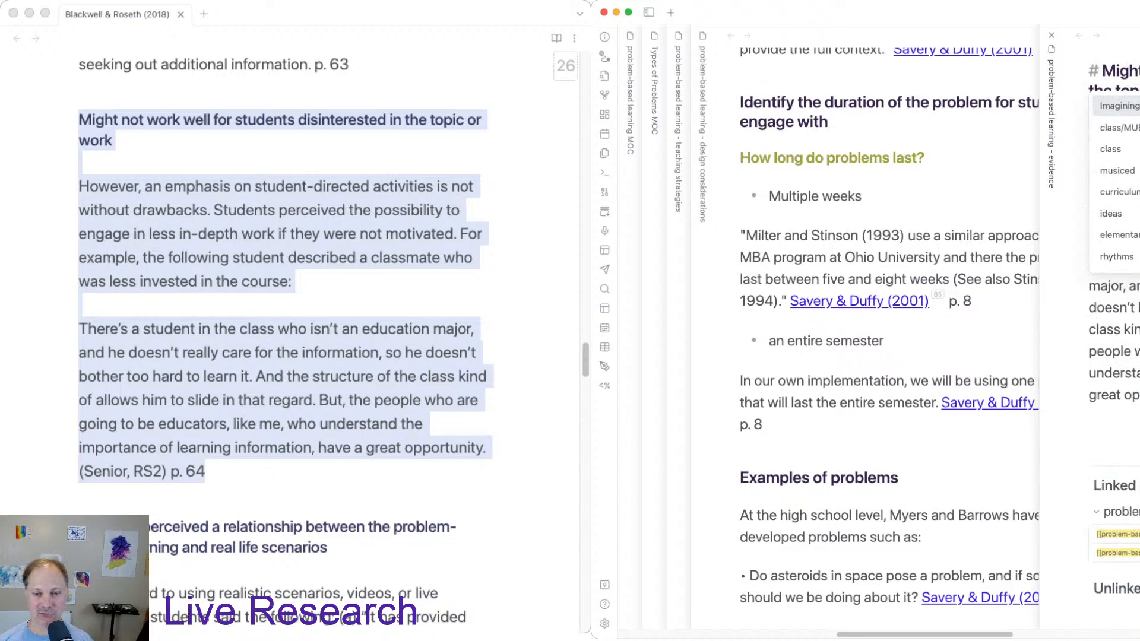
{"action": "key", "text": "super+grave"}
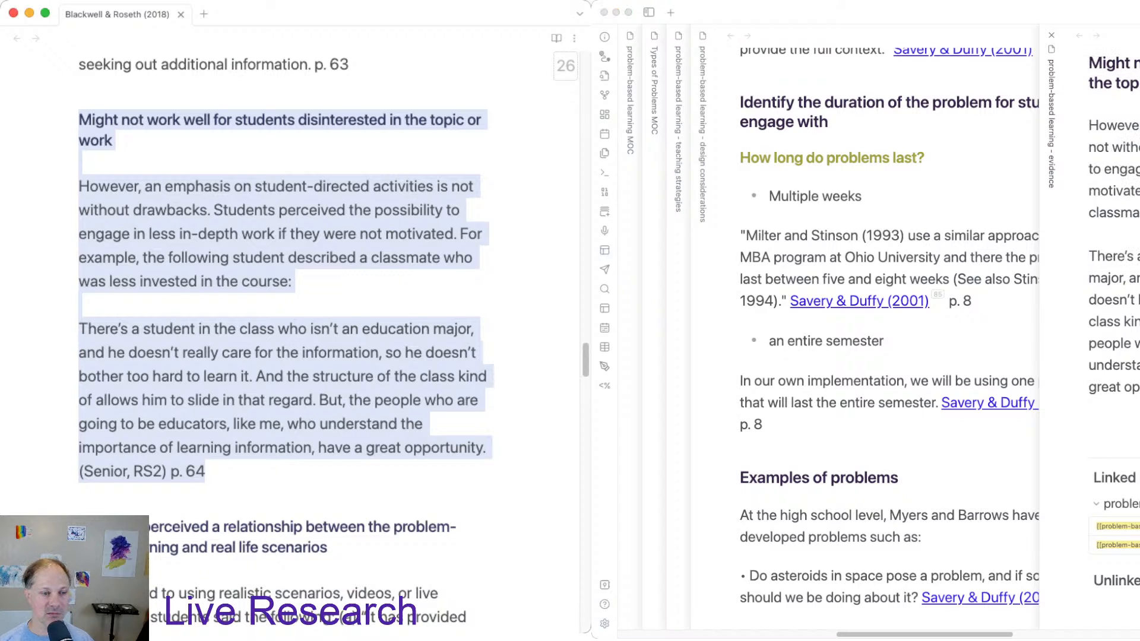
{"action": "left_click", "coordinate": [356, 306]}
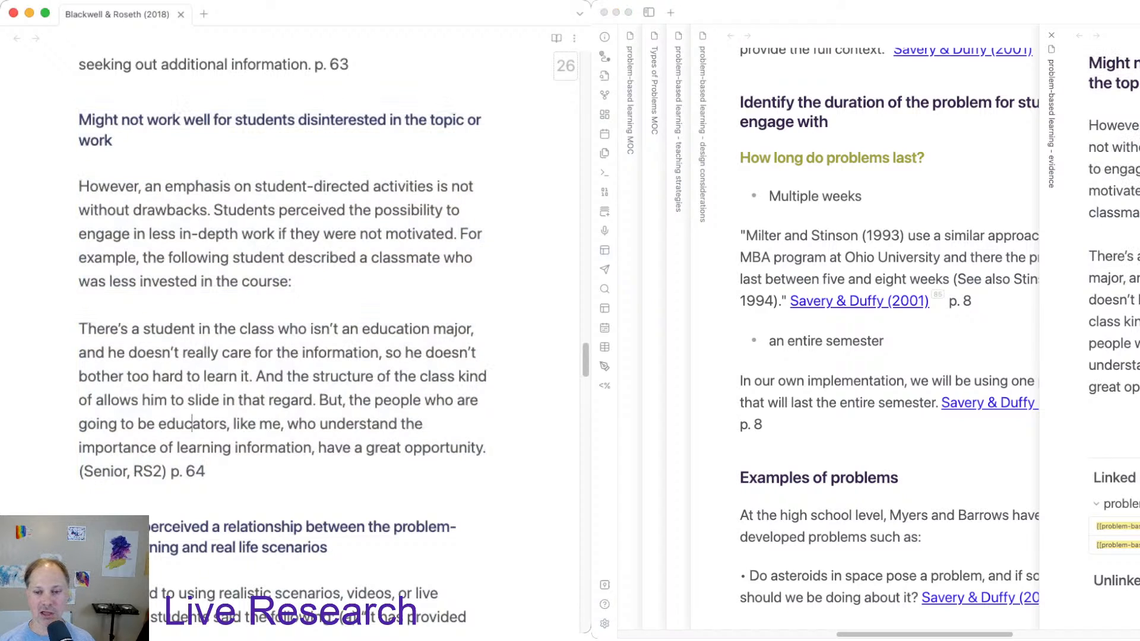
{"action": "scroll", "coordinate": [1114, 297], "scroll_direction": "up", "scroll_amount": 3}
{"action": "scroll", "coordinate": [1114, 297], "scroll_direction": "up", "scroll_amount": 4}
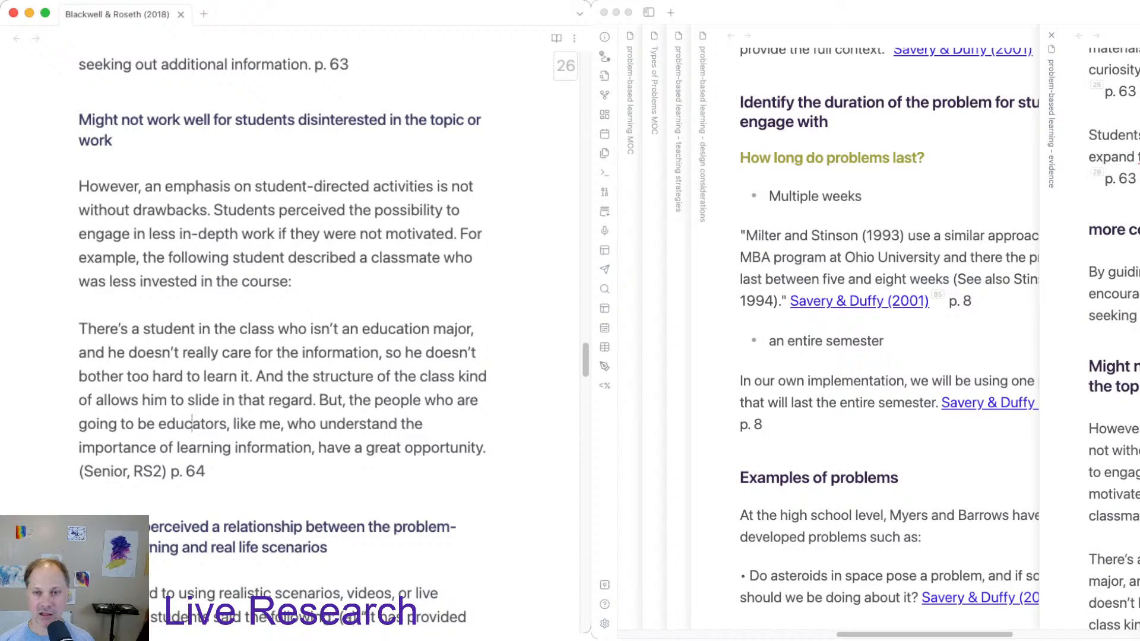
Copy the source article's citation link in the evidence note and paste it before the page references of the following two sections.
{"action": "key", "text": "super+grave"}
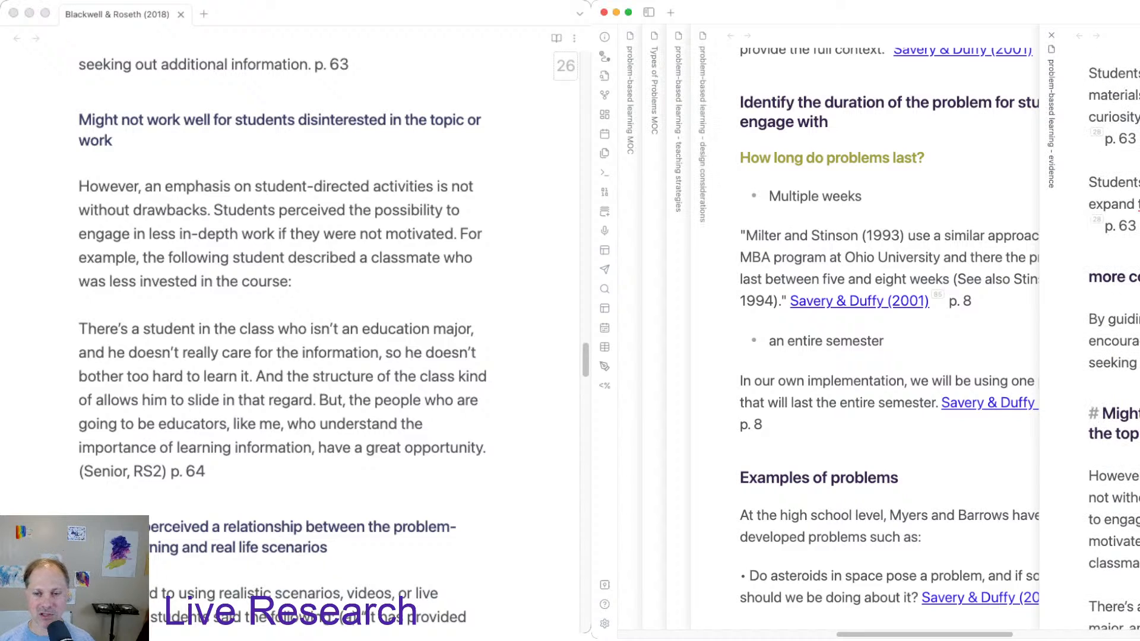
{"action": "left_click_drag", "start_coordinate": [1137, 226], "coordinate": [1139, 204]}
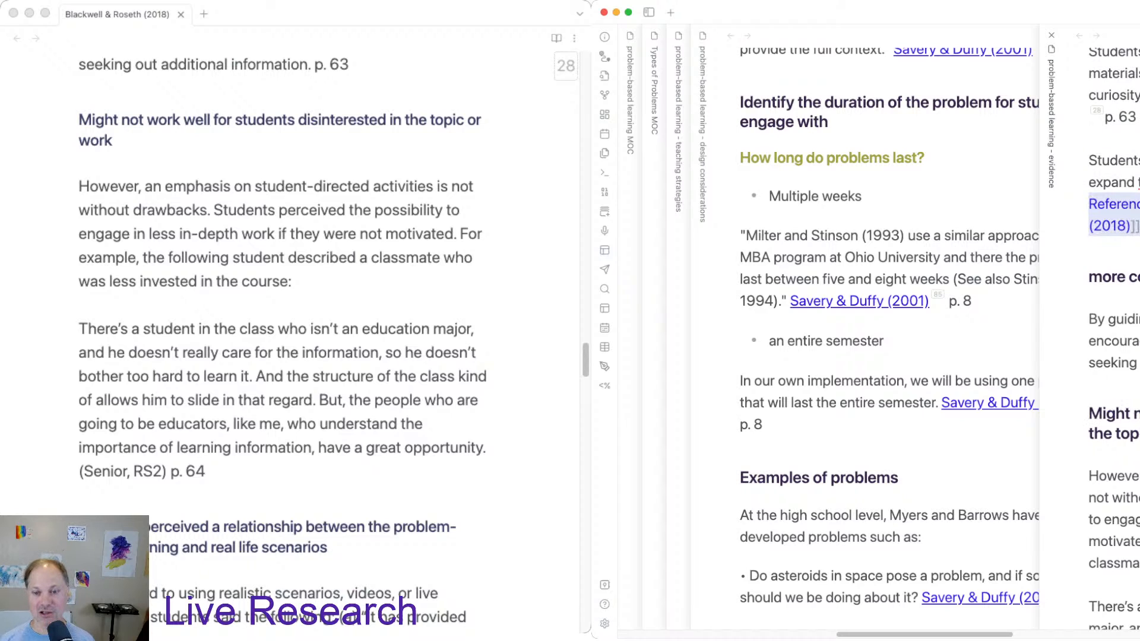
{"action": "scroll", "coordinate": [1114, 332], "scroll_direction": "down", "scroll_amount": 5}
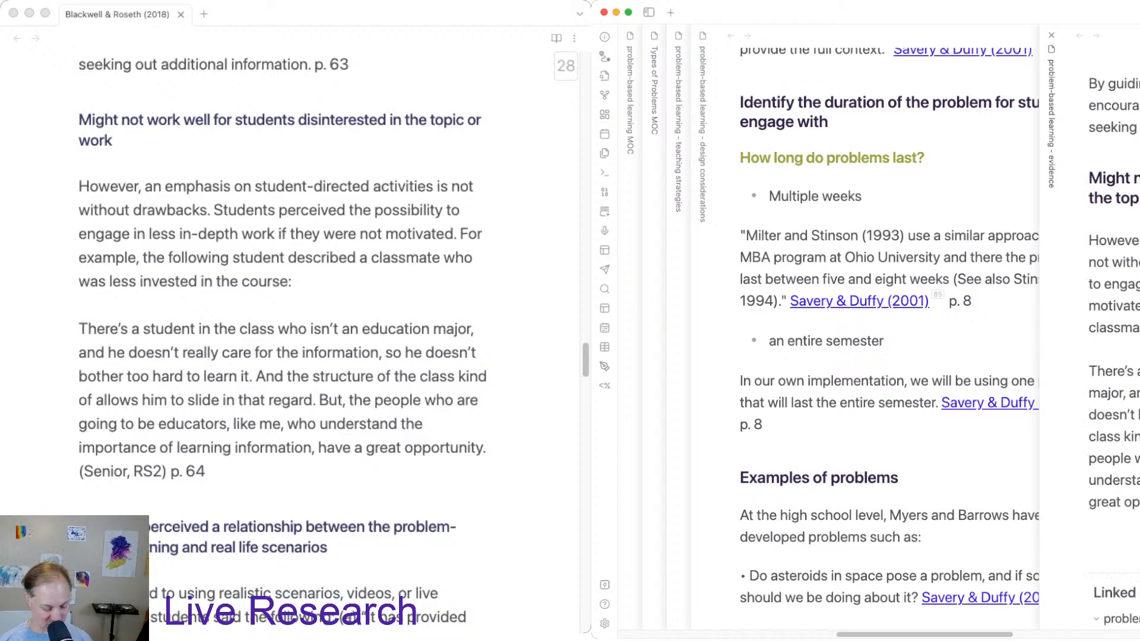
{"action": "key", "text": "super+v"}
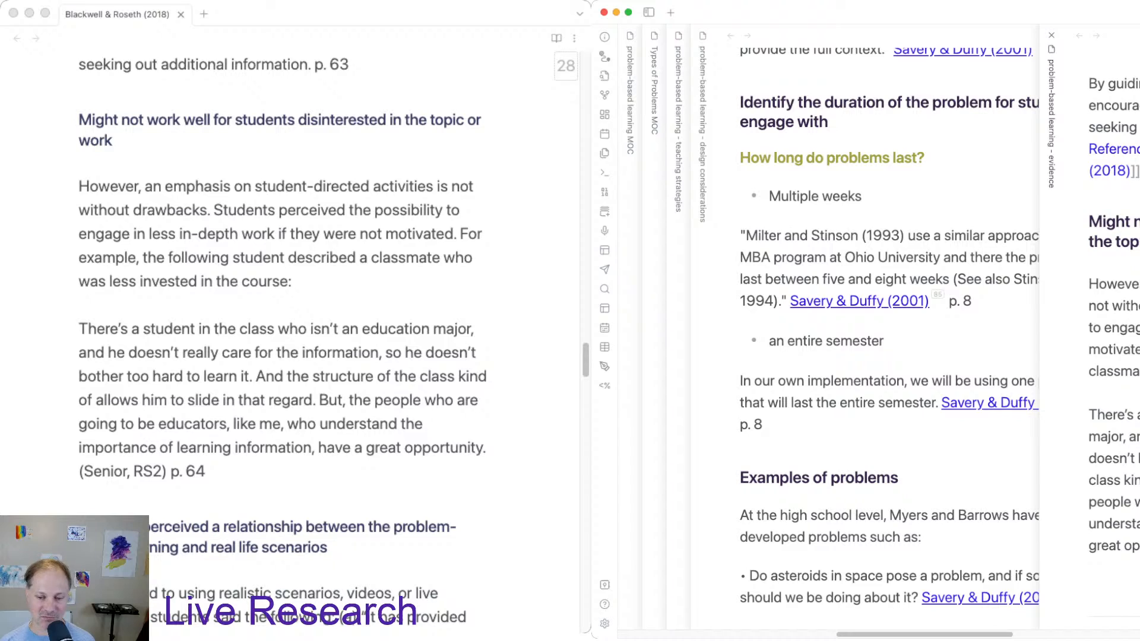
{"action": "left_click", "coordinate": [1138, 546]}
{"action": "key", "text": "super+v"}
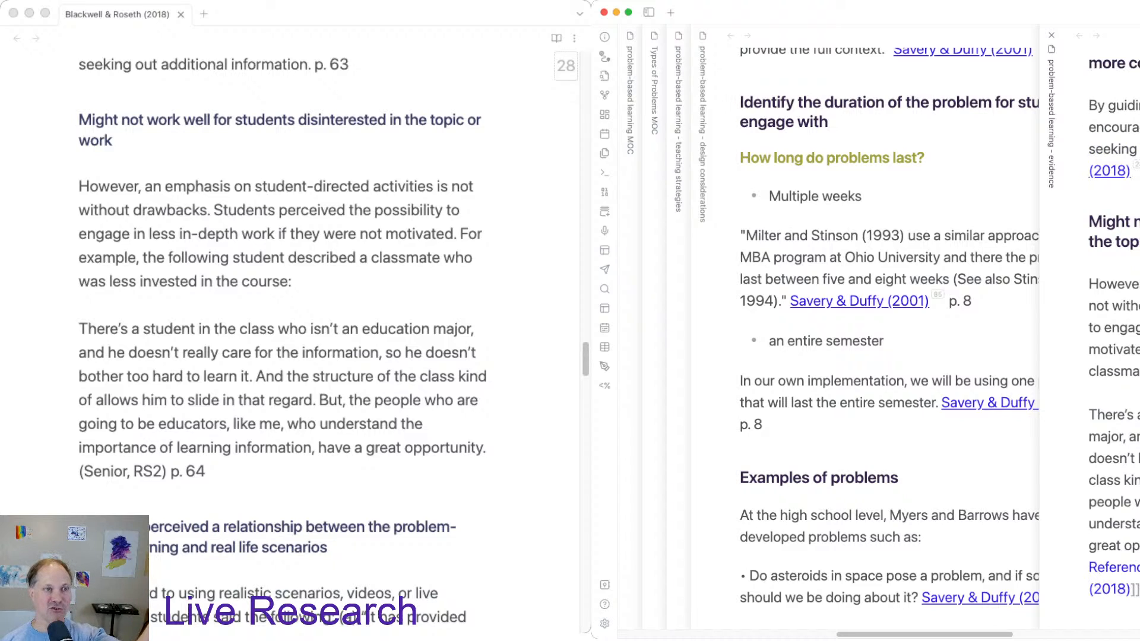
Copy the heading and full paragraph of "students perceived a relationship between the problem-based learning and real life scenarios" from the source article note.
{"action": "left_click", "coordinate": [282, 400]}
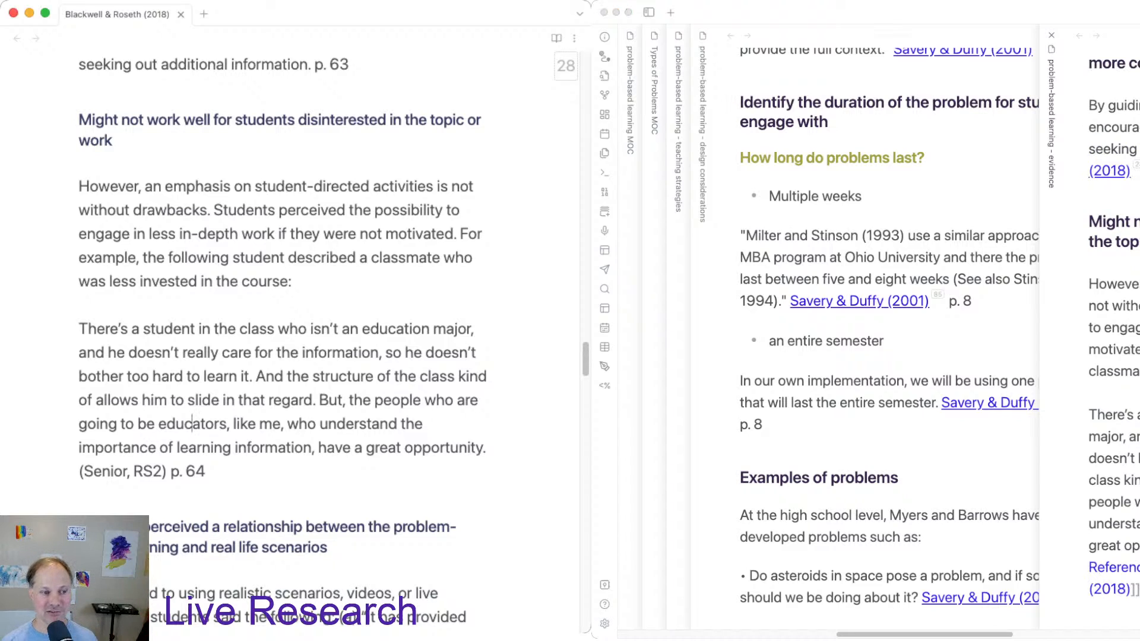
{"action": "scroll", "coordinate": [282, 345], "scroll_direction": "down", "scroll_amount": 5}
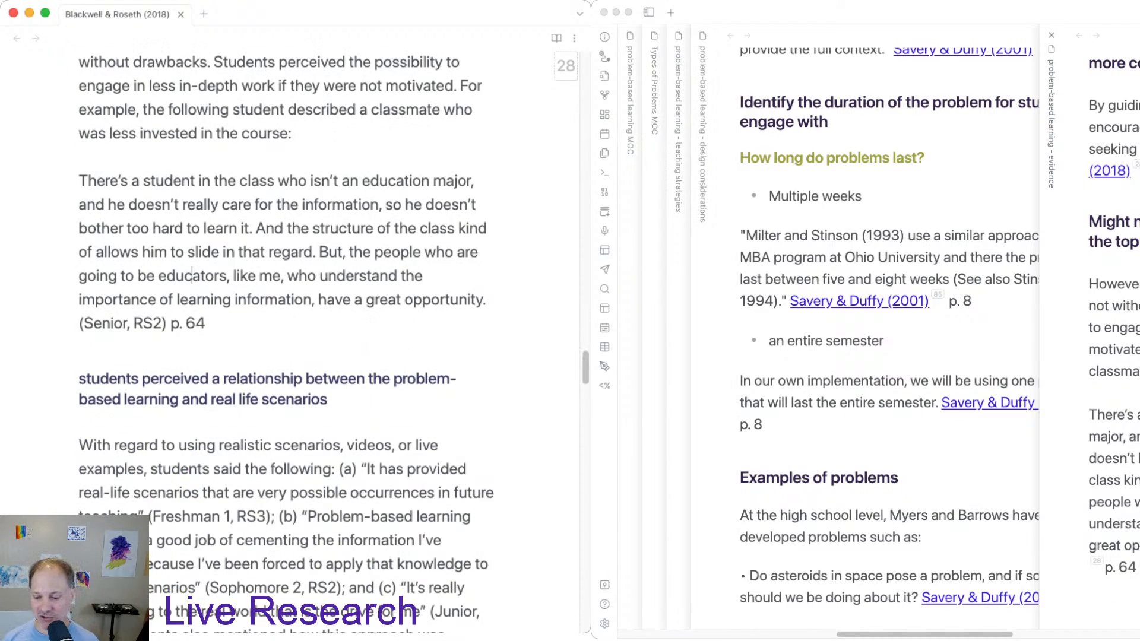
{"action": "scroll", "coordinate": [285, 332], "scroll_direction": "down", "scroll_amount": 8}
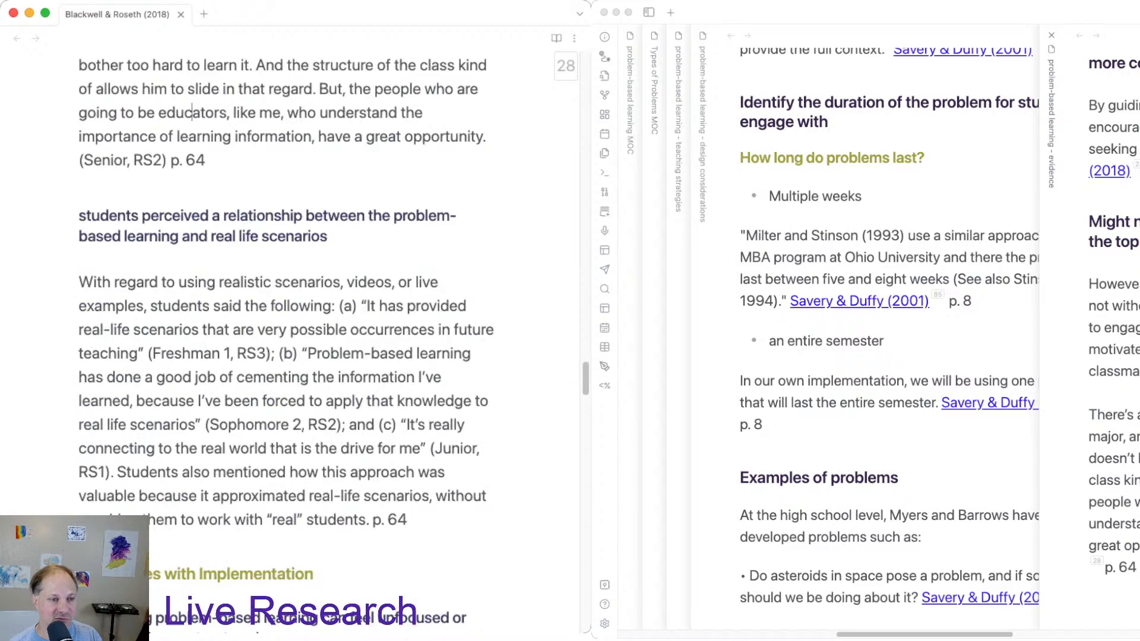
{"action": "scroll", "coordinate": [287, 342], "scroll_direction": "down", "scroll_amount": 1}
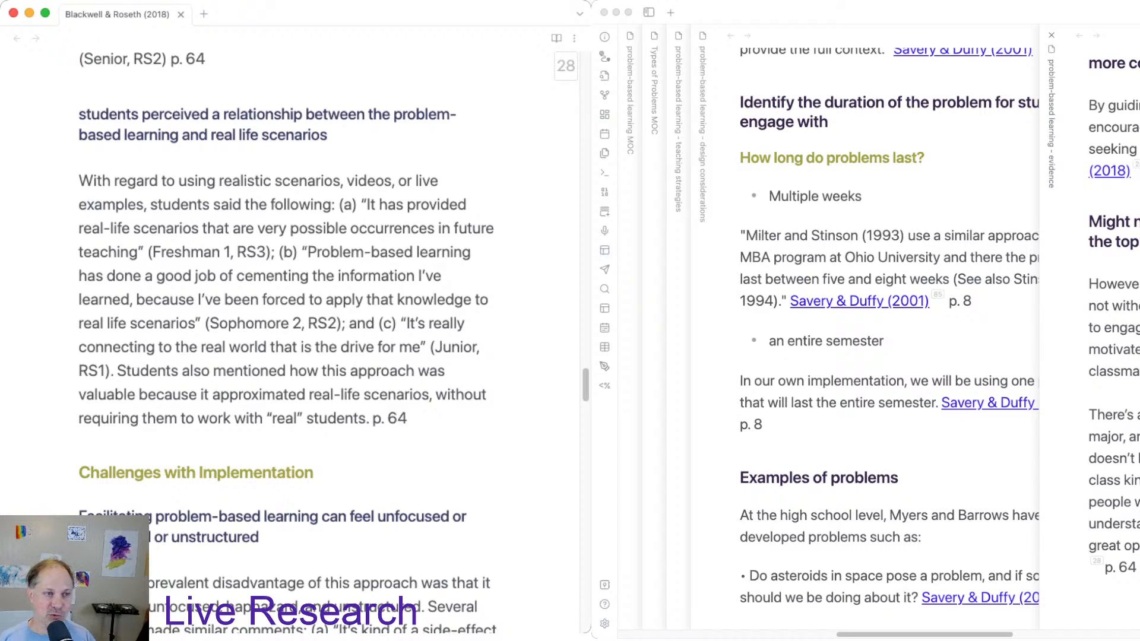
{"action": "left_click_drag", "start_coordinate": [78, 114], "coordinate": [181, 114]}
{"action": "left_click_drag", "start_coordinate": [307, 134], "coordinate": [408, 418]}
{"action": "key", "text": "super+c"}
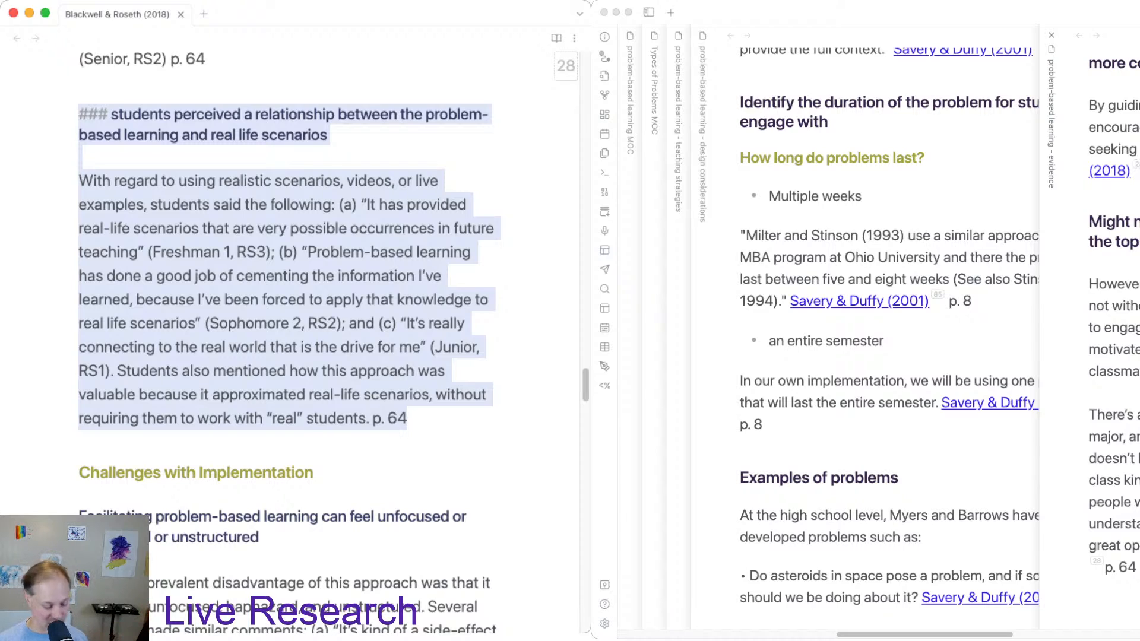
Paste the copied real life scenarios section on a new line at the end of the problem-based learning evidence note.
{"action": "key", "text": "super+grave"}
{"action": "scroll", "coordinate": [1114, 333], "scroll_direction": "down", "scroll_amount": 4}
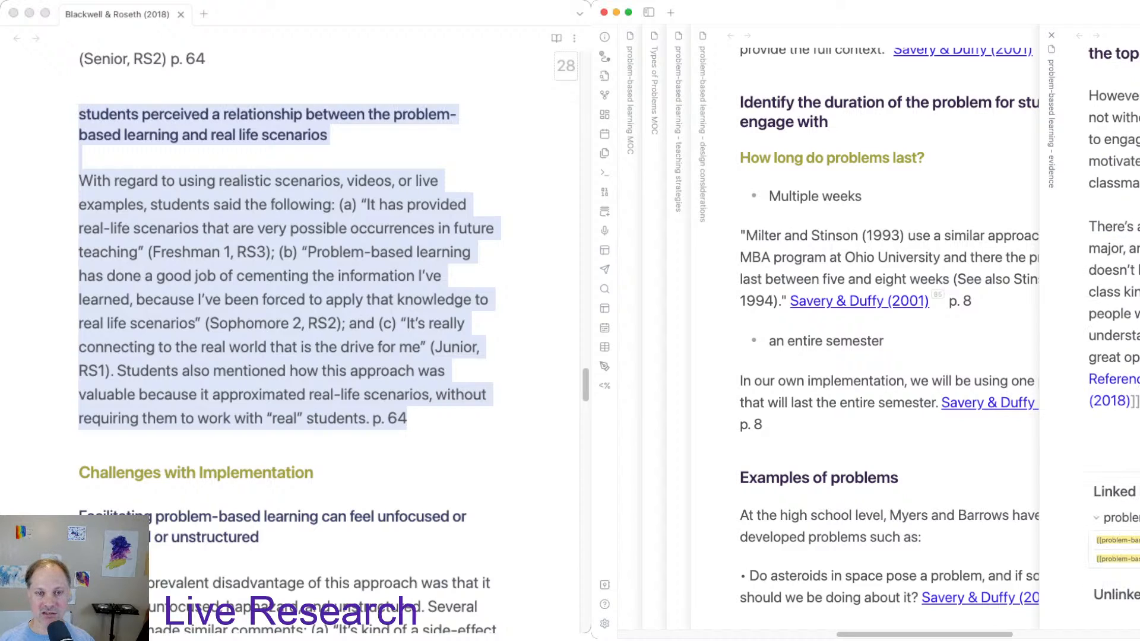
{"action": "left_click", "coordinate": [1137, 328]}
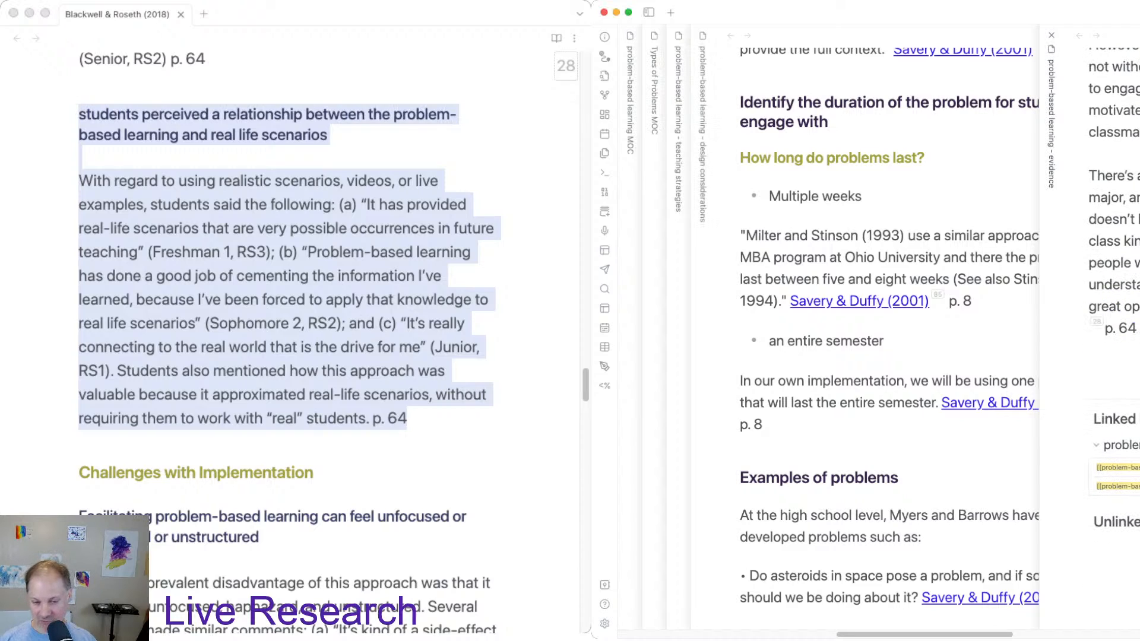
{"action": "key", "text": "Return"}
{"action": "key", "text": "Return"}
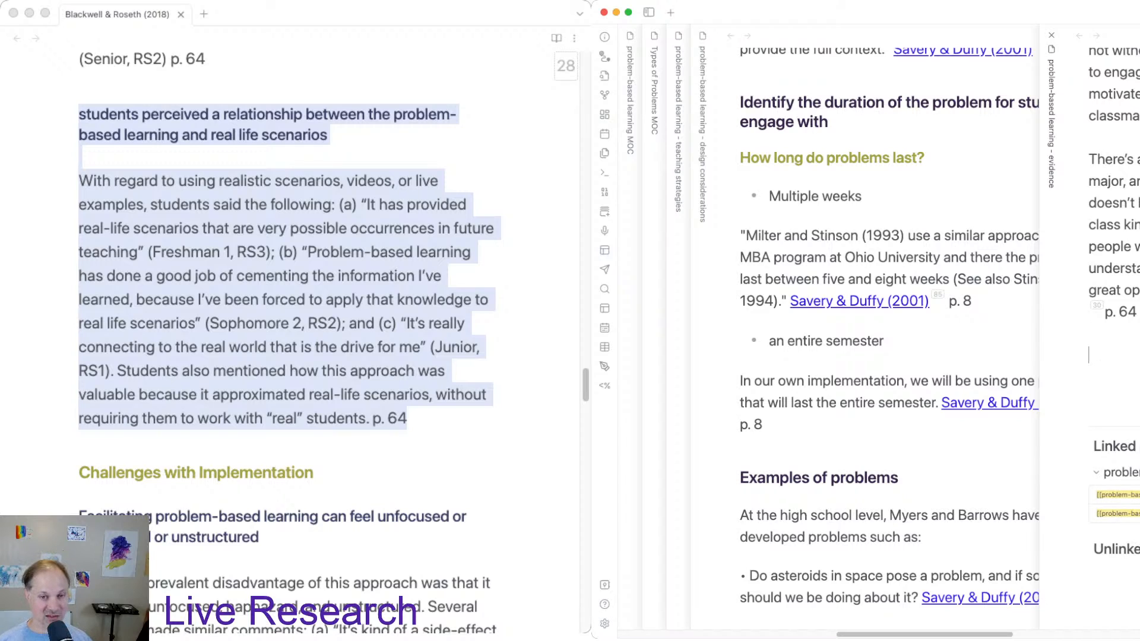
{"action": "key", "text": "super+v"}
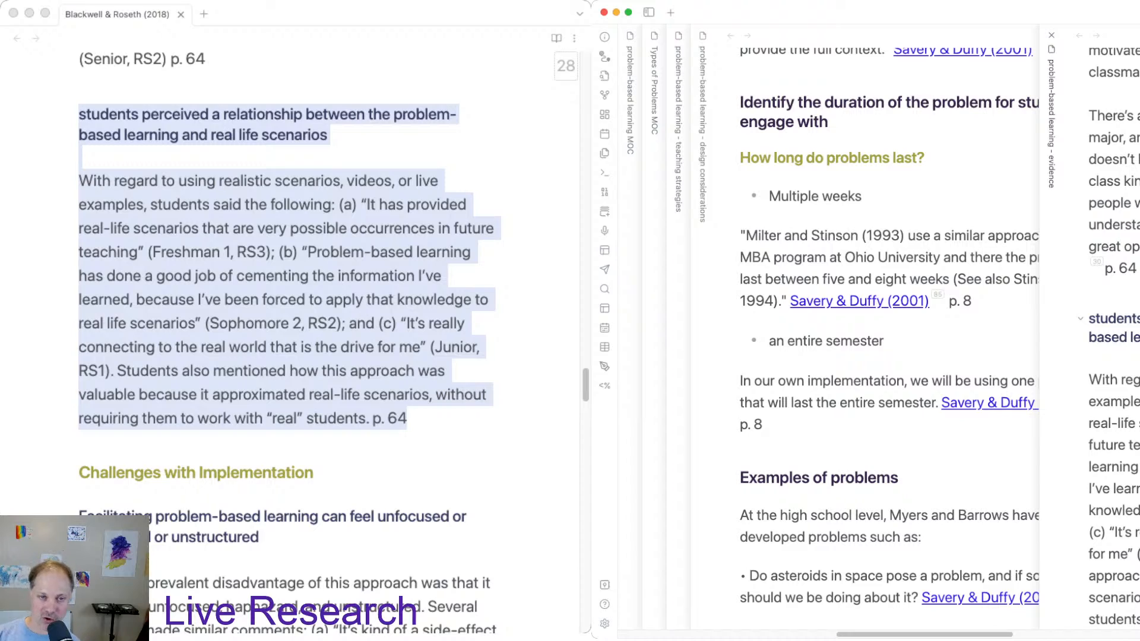
Raise the pasted real life scenarios heading from level 3 to level 1.
{"action": "left_click", "coordinate": [1127, 328]}
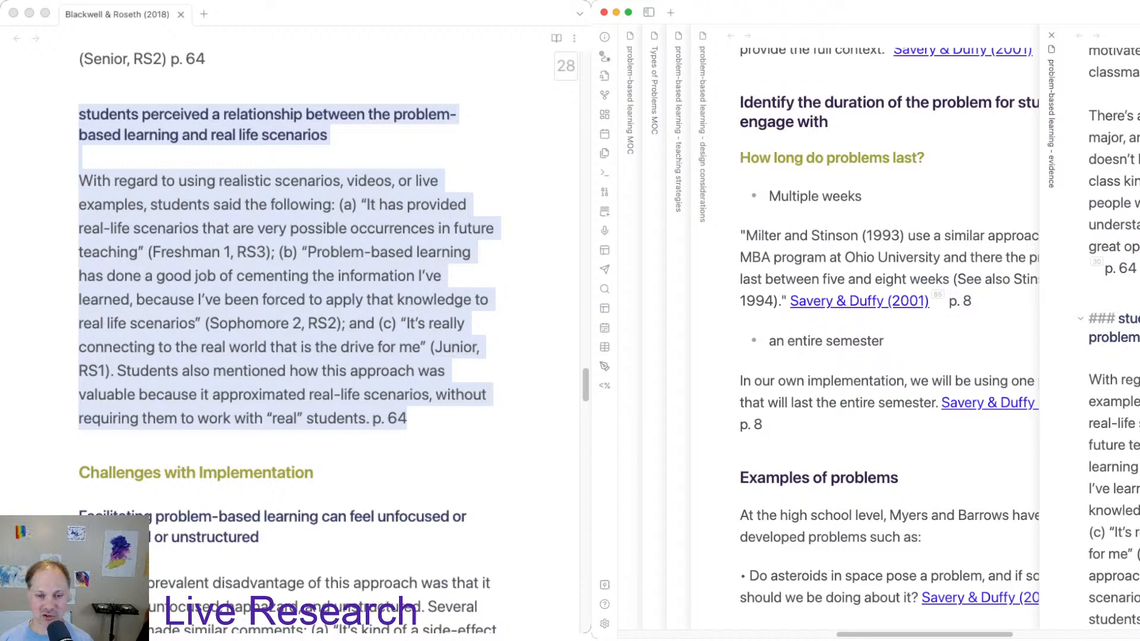
{"action": "key", "text": "BackSpace"}
{"action": "key", "text": "BackSpace"}
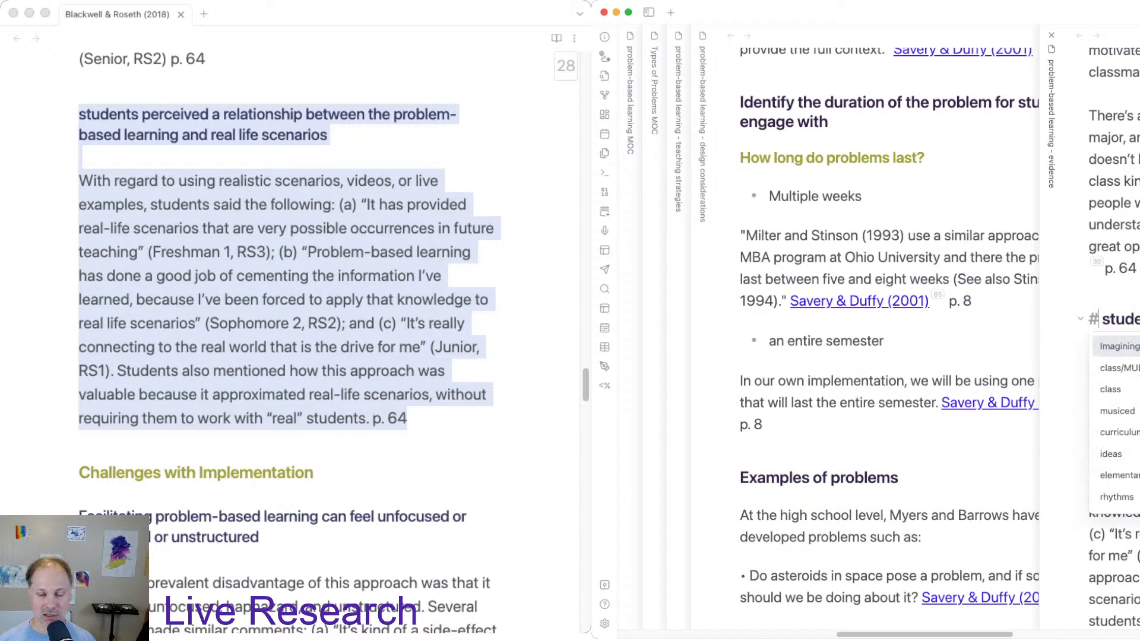
{"action": "left_click", "coordinate": [1129, 291]}
Copy the citation link from the preceding section and insert it before the page reference ending the real life scenarios paragraph.
{"action": "scroll", "coordinate": [1116, 332], "scroll_direction": "down", "scroll_amount": 3}
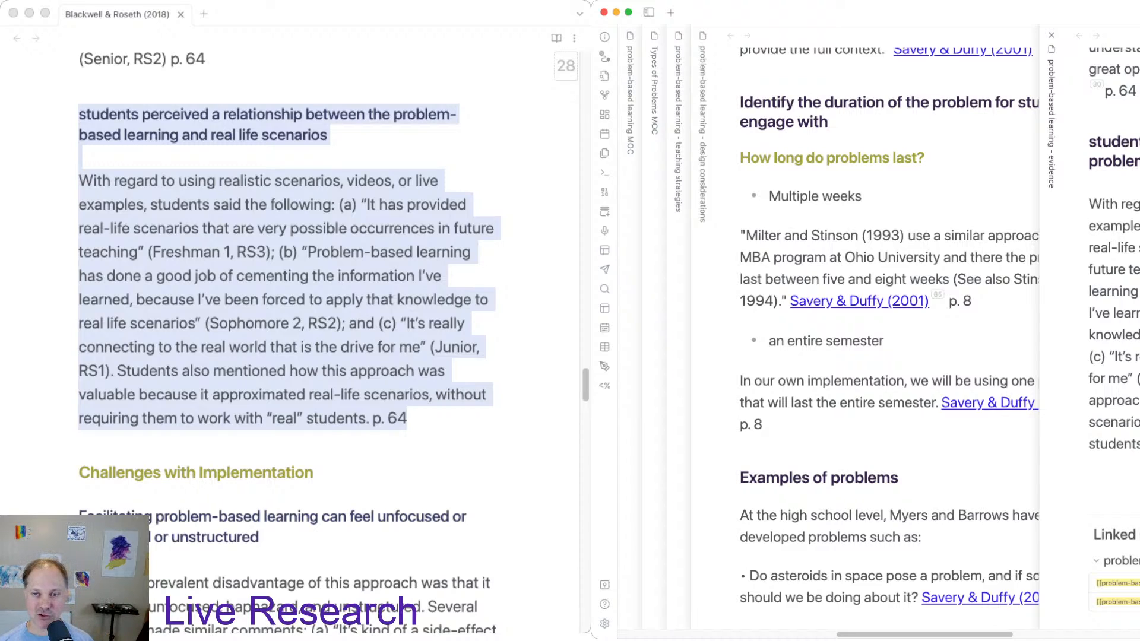
{"action": "left_click_drag", "start_coordinate": [1137, 91], "coordinate": [1139, 70]}
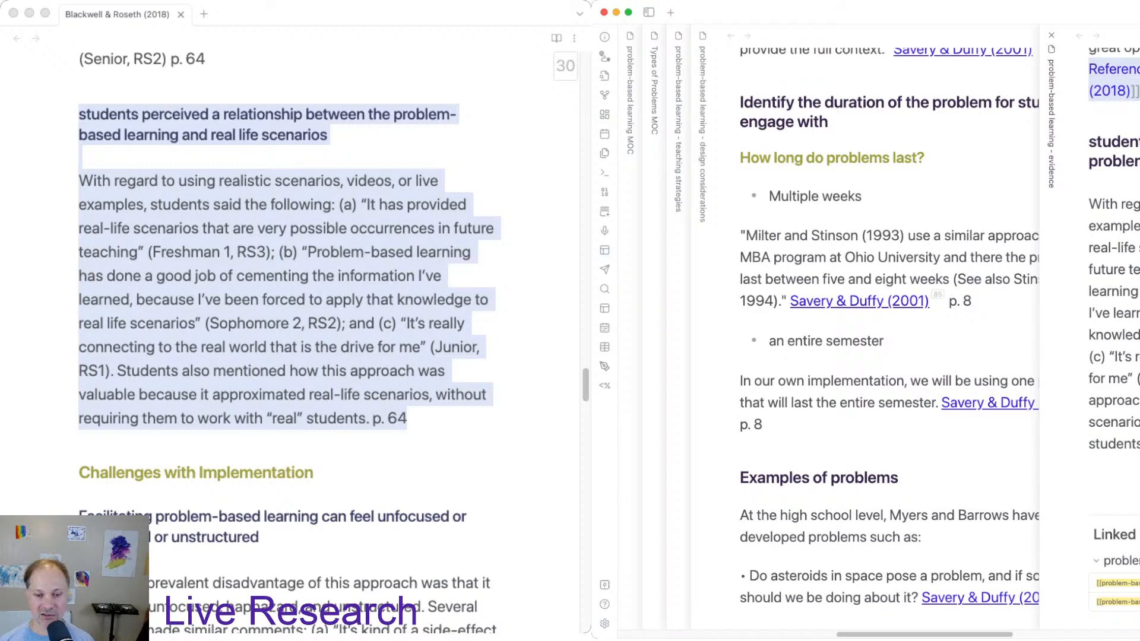
{"action": "left_click", "coordinate": [1137, 445]}
{"action": "key", "text": "super+v"}
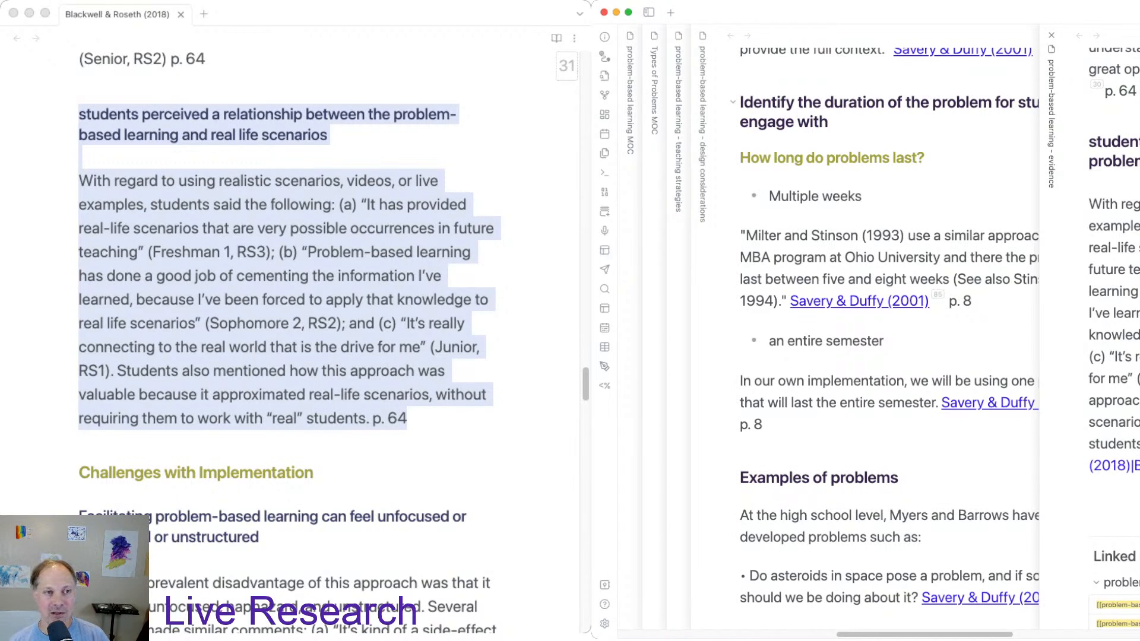
Locate the source article's Challenges with Implementation section and bring the problem-based learning challenges note into view.
{"action": "key", "text": "super+grave"}
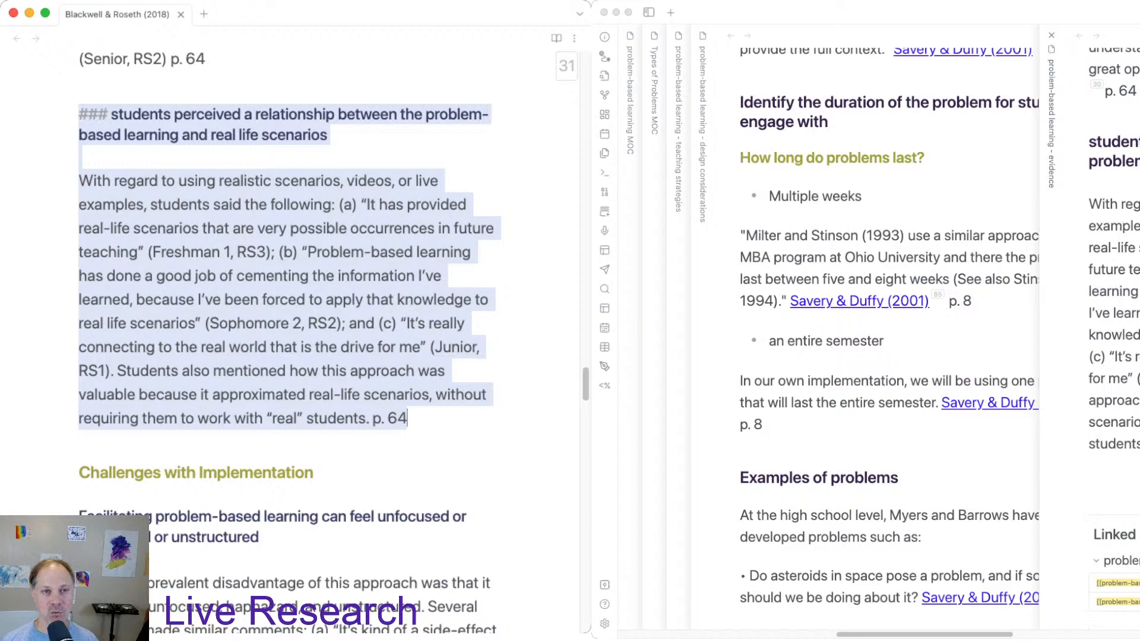
{"action": "scroll", "coordinate": [290, 342], "scroll_direction": "down", "scroll_amount": 5}
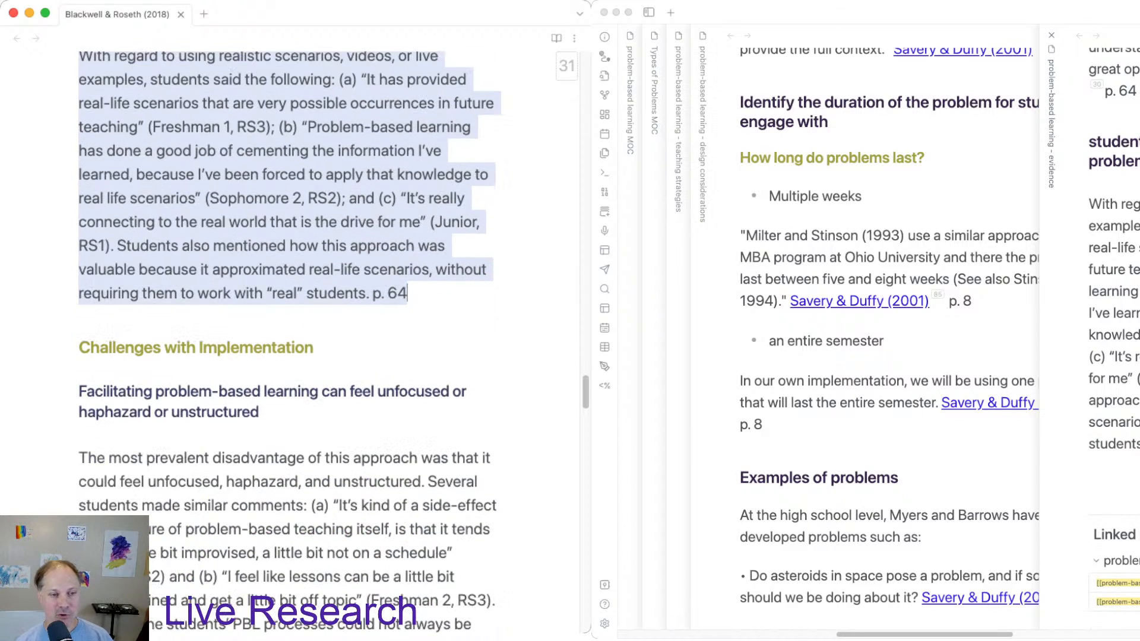
{"action": "left_click", "coordinate": [295, 327]}
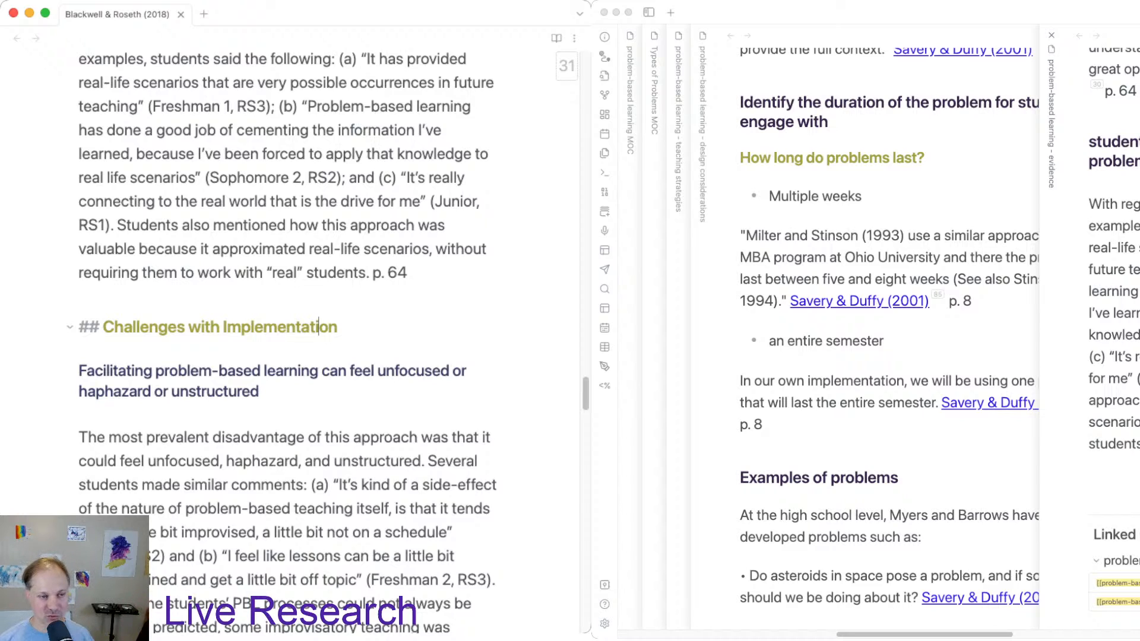
{"action": "scroll", "coordinate": [288, 338], "scroll_direction": "down", "scroll_amount": 1}
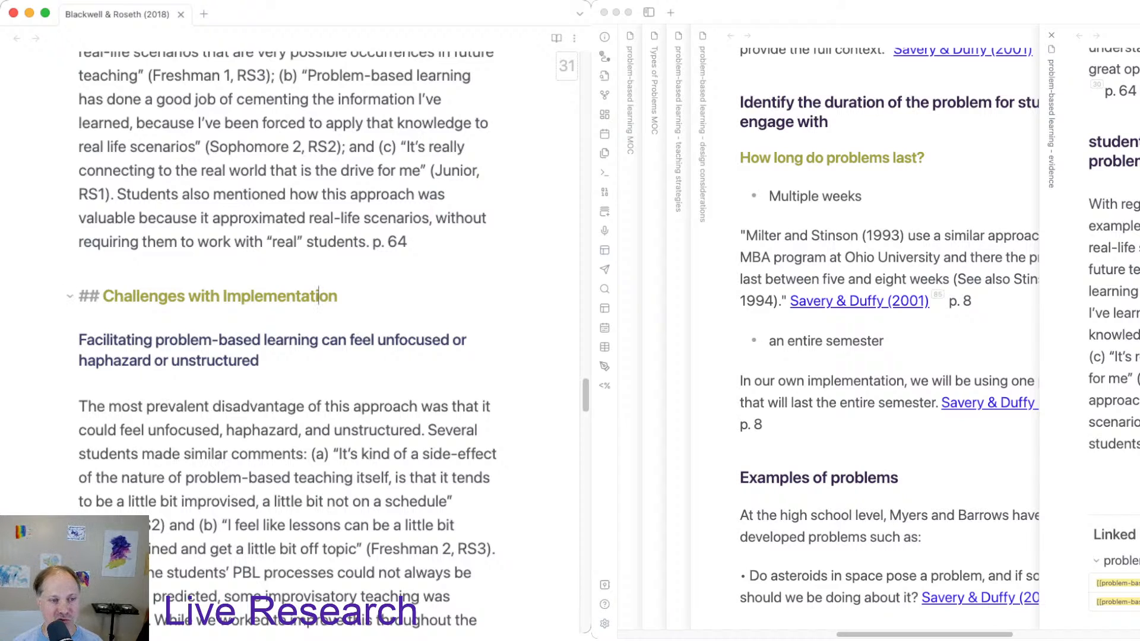
{"action": "scroll", "coordinate": [288, 339], "scroll_direction": "down", "scroll_amount": 3}
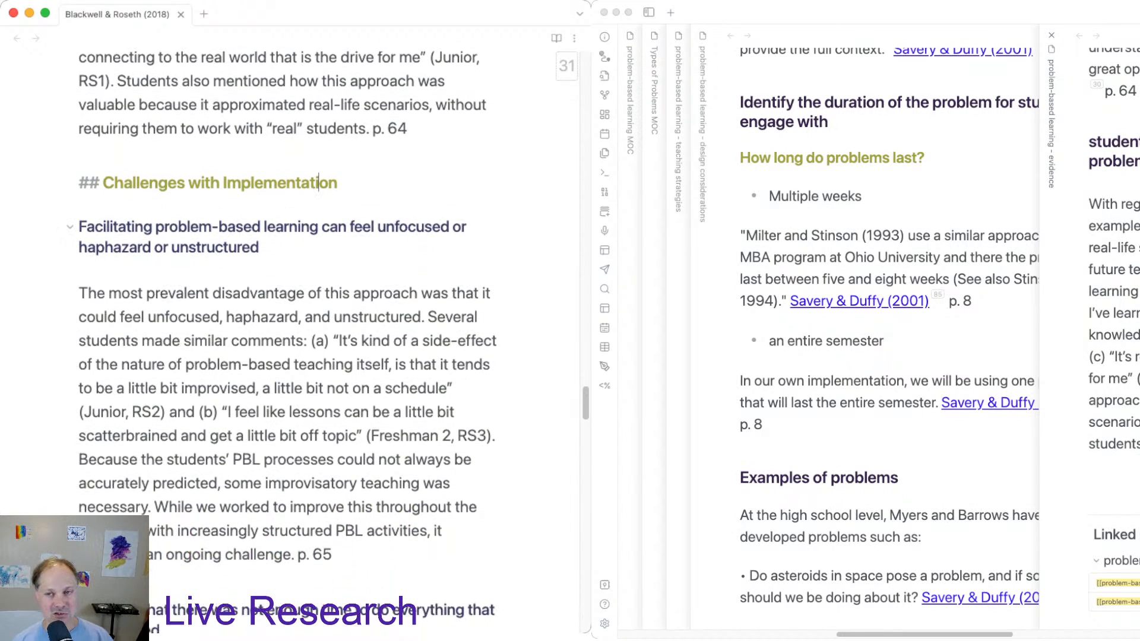
{"action": "left_click", "coordinate": [1114, 467]}
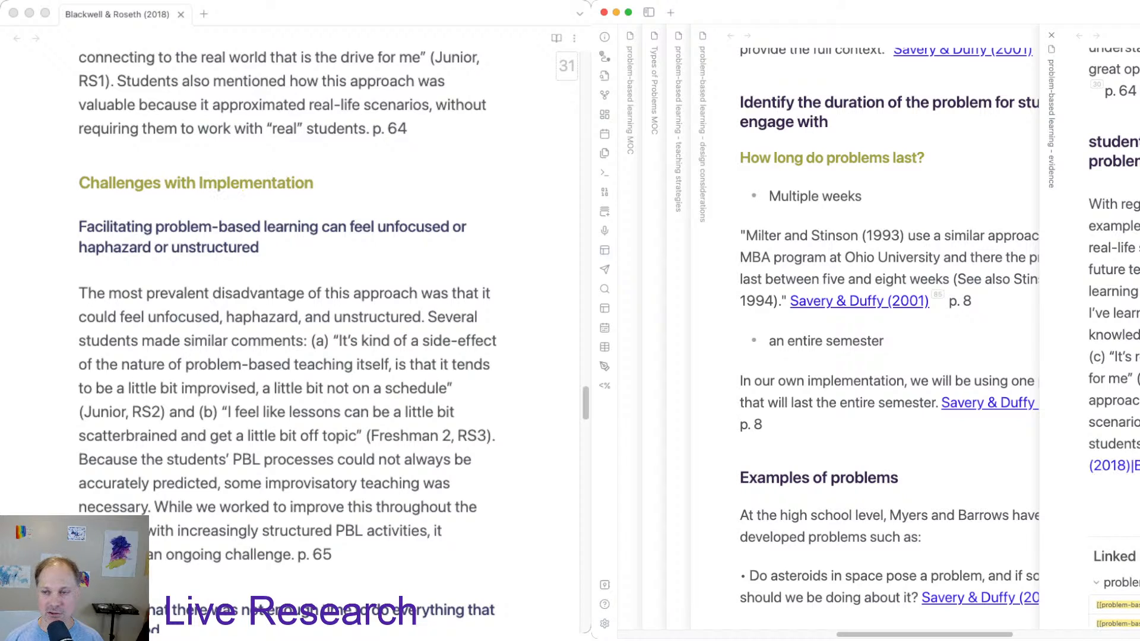
{"action": "scroll", "coordinate": [879, 338], "scroll_direction": "right", "scroll_amount": 15}
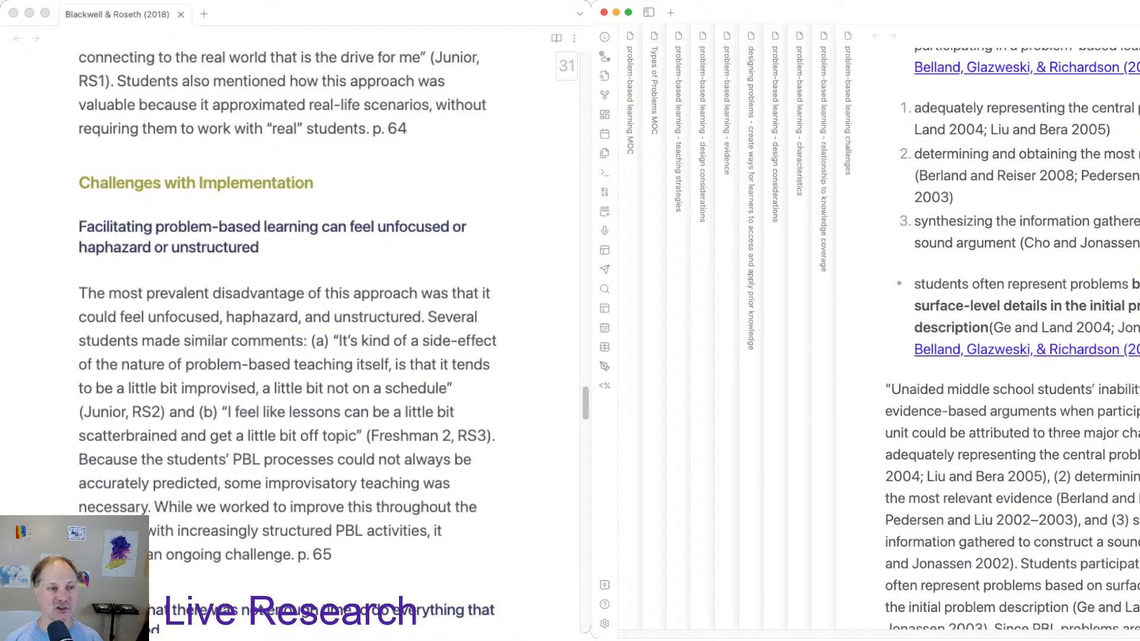
Copy the "Facilitating problem-based learning can feel unfocused or haphazard or unstructured" heading and its paragraph from the source article note.
{"action": "left_click", "coordinate": [296, 183]}
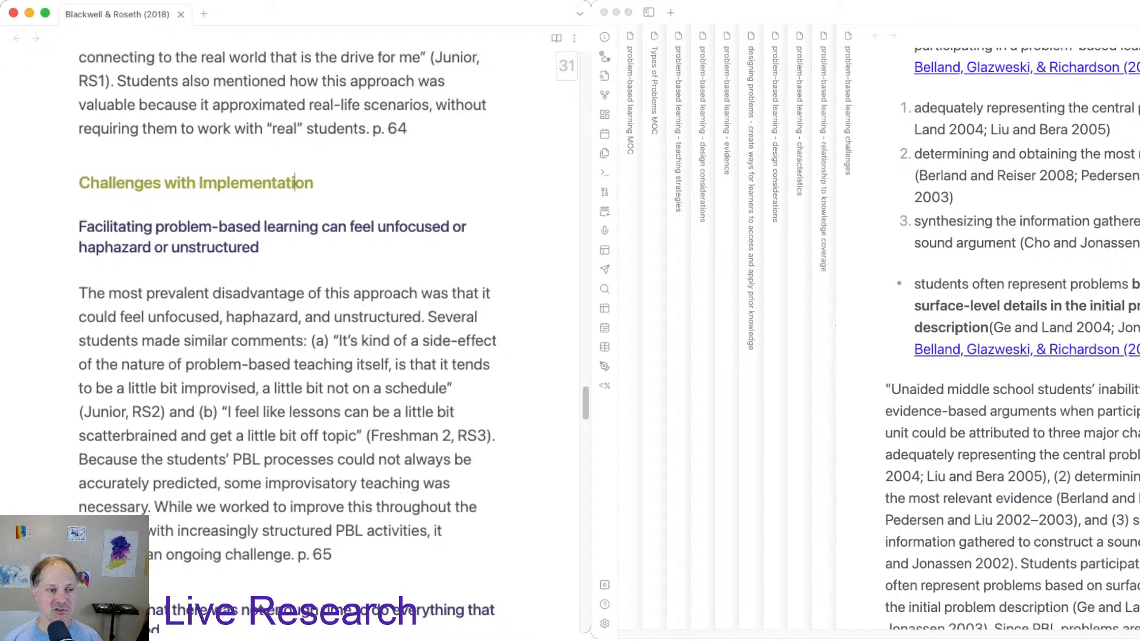
{"action": "scroll", "coordinate": [287, 333], "scroll_direction": "down", "scroll_amount": 2}
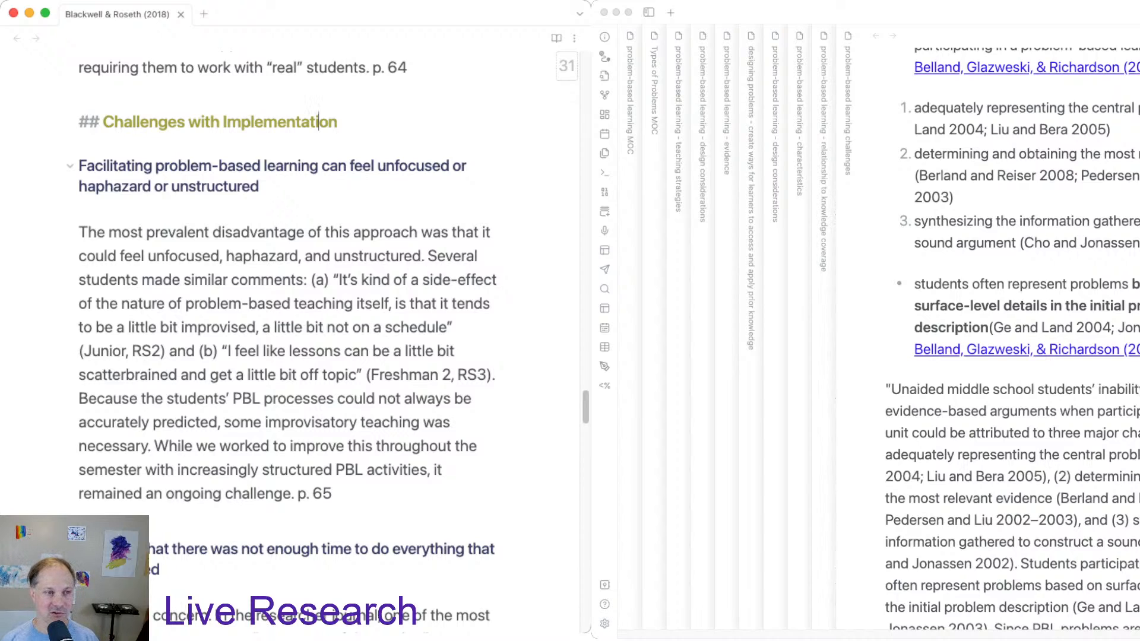
{"action": "mouse_move", "coordinate": [331, 493]}
{"action": "left_mouse_down"}
{"action": "mouse_move", "coordinate": [148, 422]}
{"action": "mouse_move", "coordinate": [78, 166]}
{"action": "left_mouse_up"}
{"action": "key", "text": "super+c"}
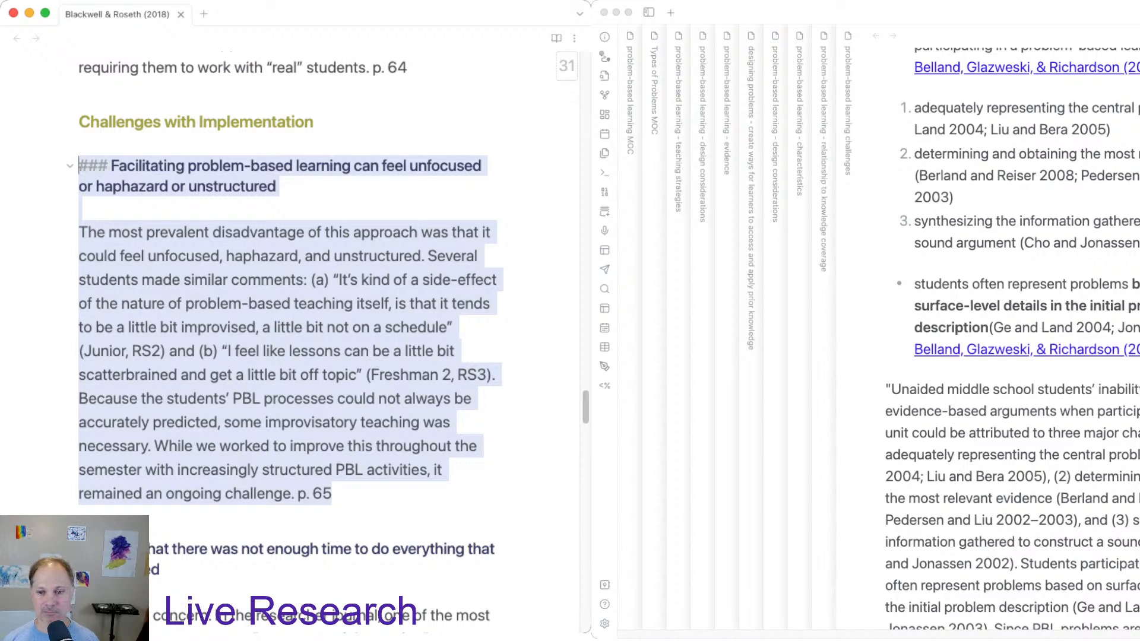
Examine the sections of the problem-based learning challenges note to find where the copied finding about unfocused facilitation fits.
{"action": "key", "text": "super+grave"}
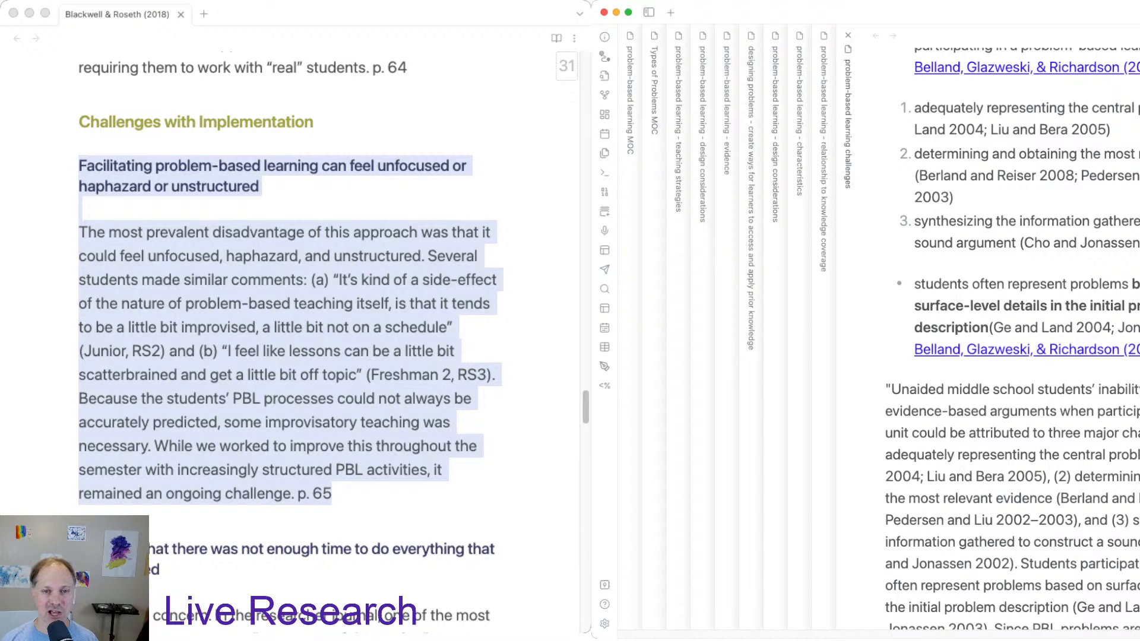
{"action": "scroll", "coordinate": [1010, 338], "scroll_direction": "up", "scroll_amount": 20}
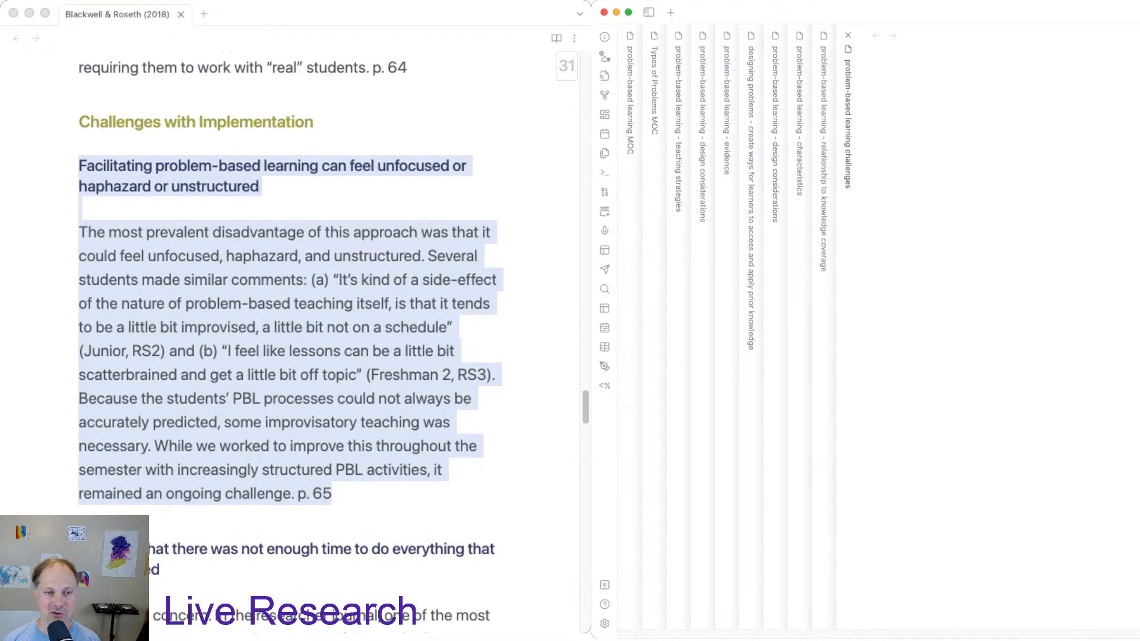
{"action": "scroll", "coordinate": [1009, 339], "scroll_direction": "down", "scroll_amount": 15}
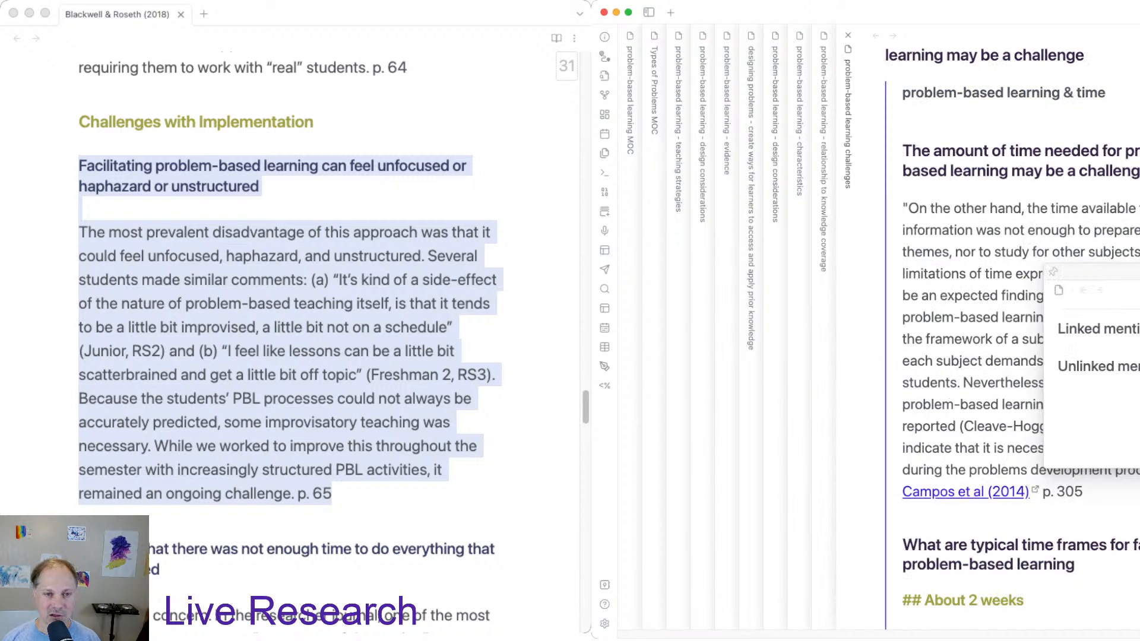
{"action": "scroll", "coordinate": [1009, 339], "scroll_direction": "down", "scroll_amount": 3}
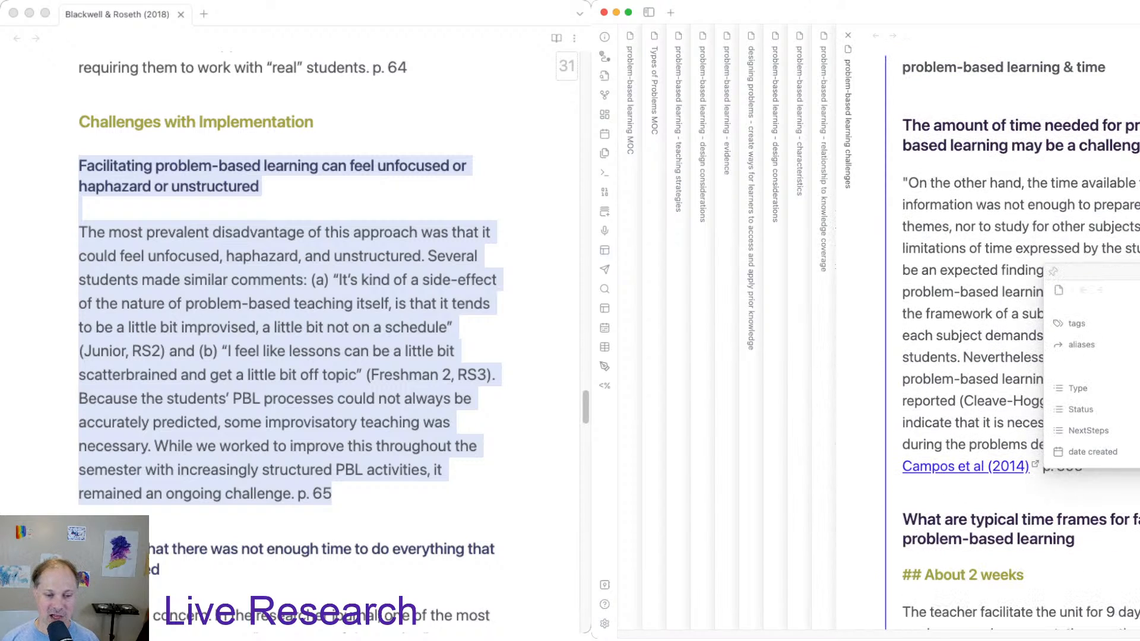
{"action": "scroll", "coordinate": [1010, 339], "scroll_direction": "down", "scroll_amount": 15}
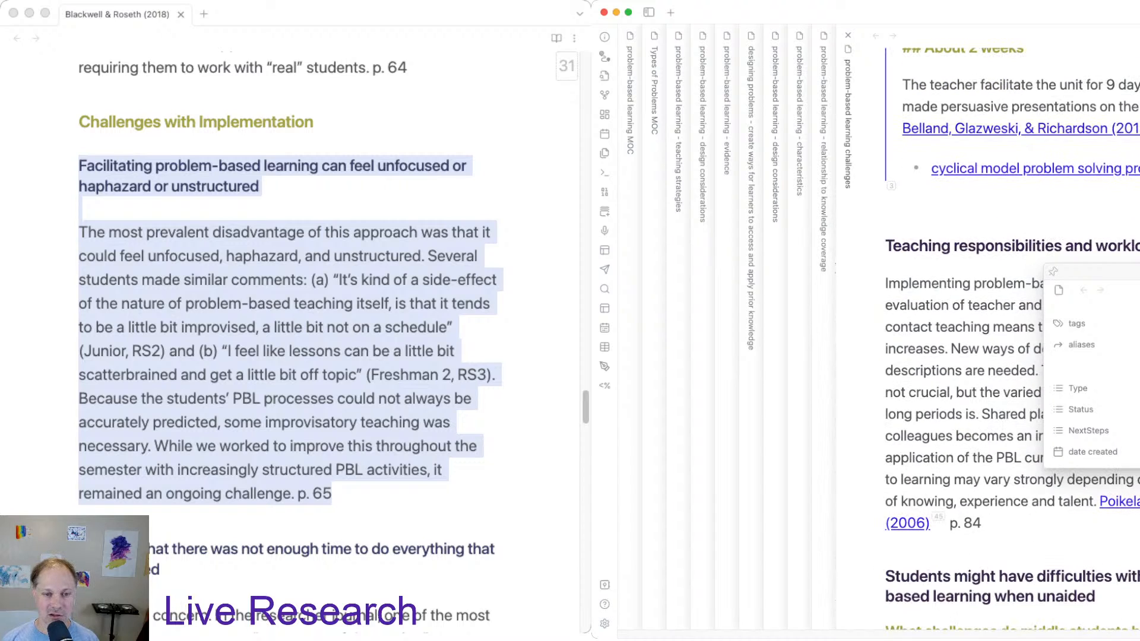
{"action": "scroll", "coordinate": [1009, 338], "scroll_direction": "down", "scroll_amount": 2}
{"action": "scroll", "coordinate": [1009, 338], "scroll_direction": "up", "scroll_amount": 2}
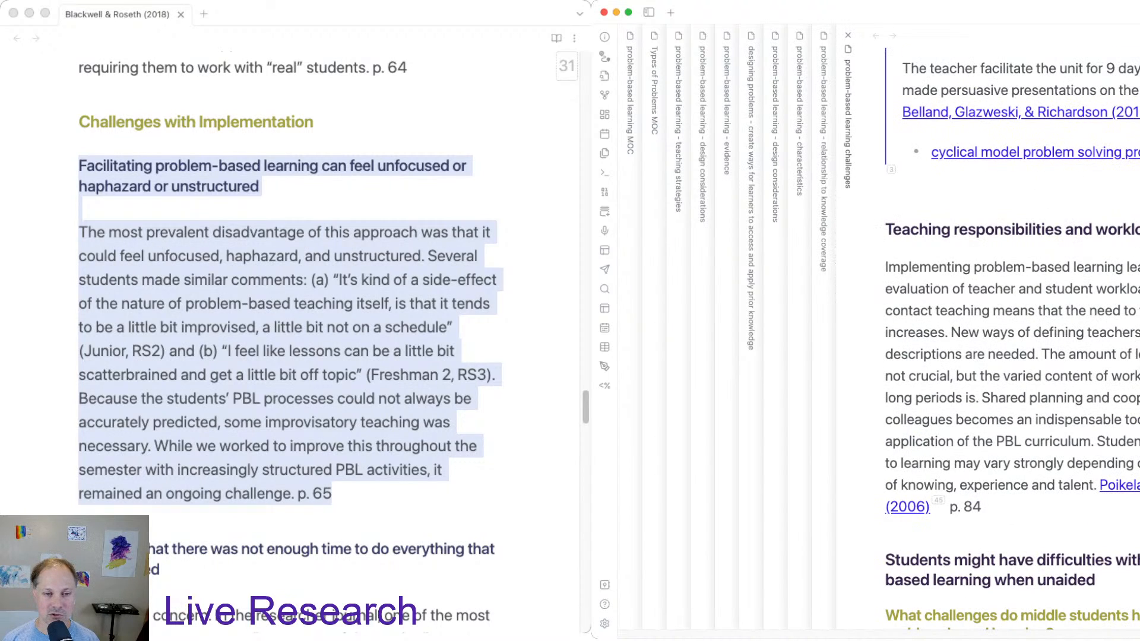
{"action": "scroll", "coordinate": [1010, 339], "scroll_direction": "down", "scroll_amount": 8}
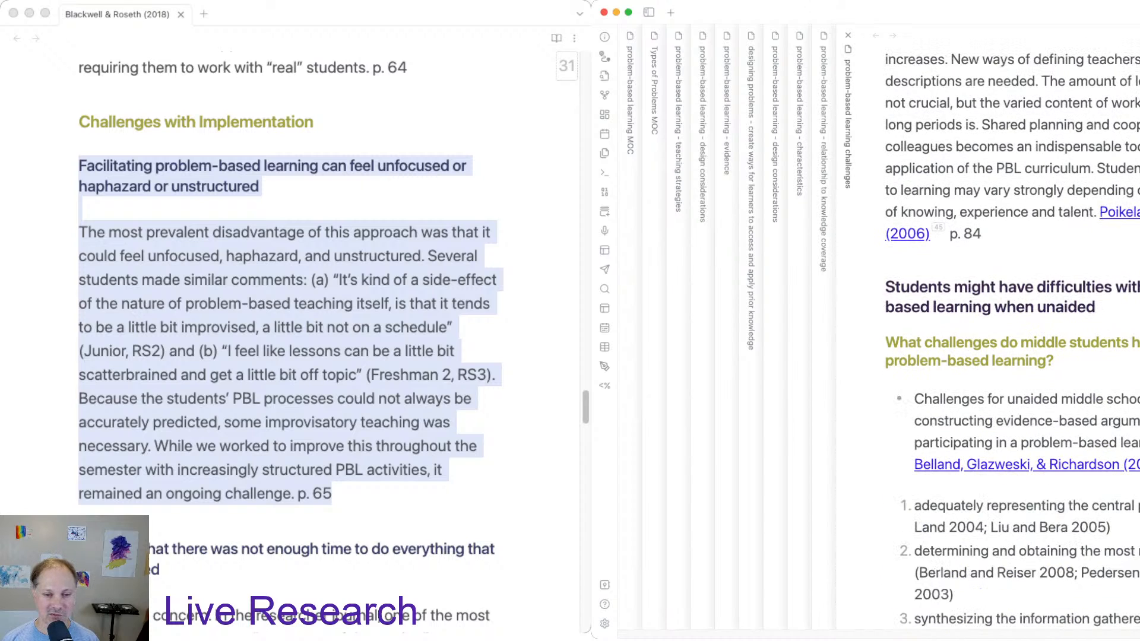
{"action": "scroll", "coordinate": [1010, 338], "scroll_direction": "down", "scroll_amount": 5}
{"action": "scroll", "coordinate": [1009, 339], "scroll_direction": "down", "scroll_amount": 20}
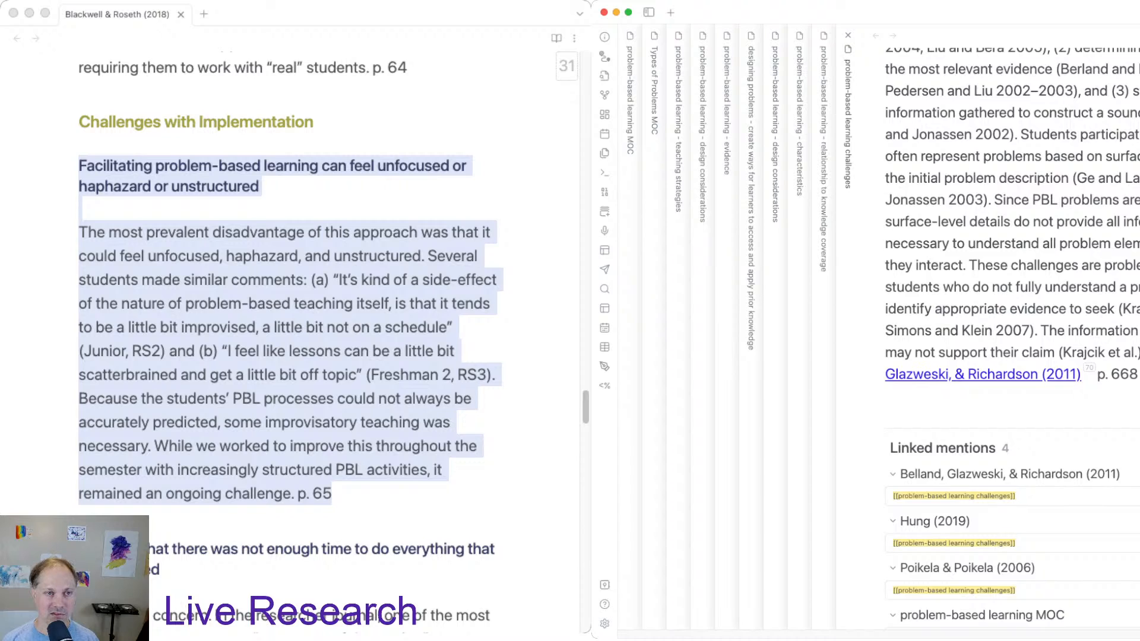
{"action": "key", "text": "super+grave"}
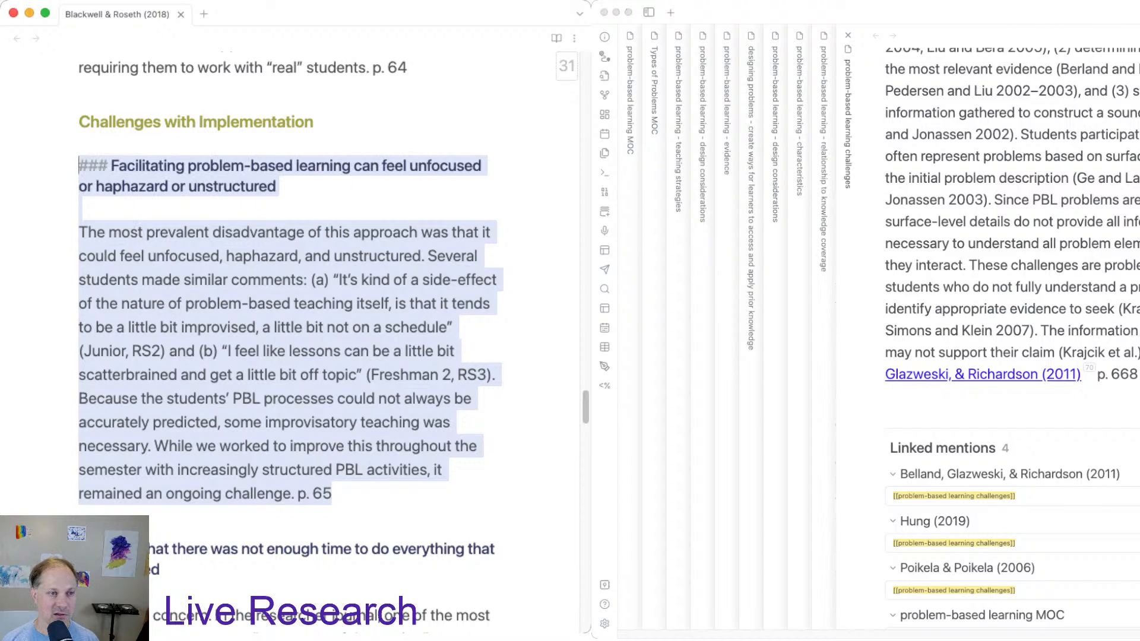
{"action": "key", "text": "super+grave"}
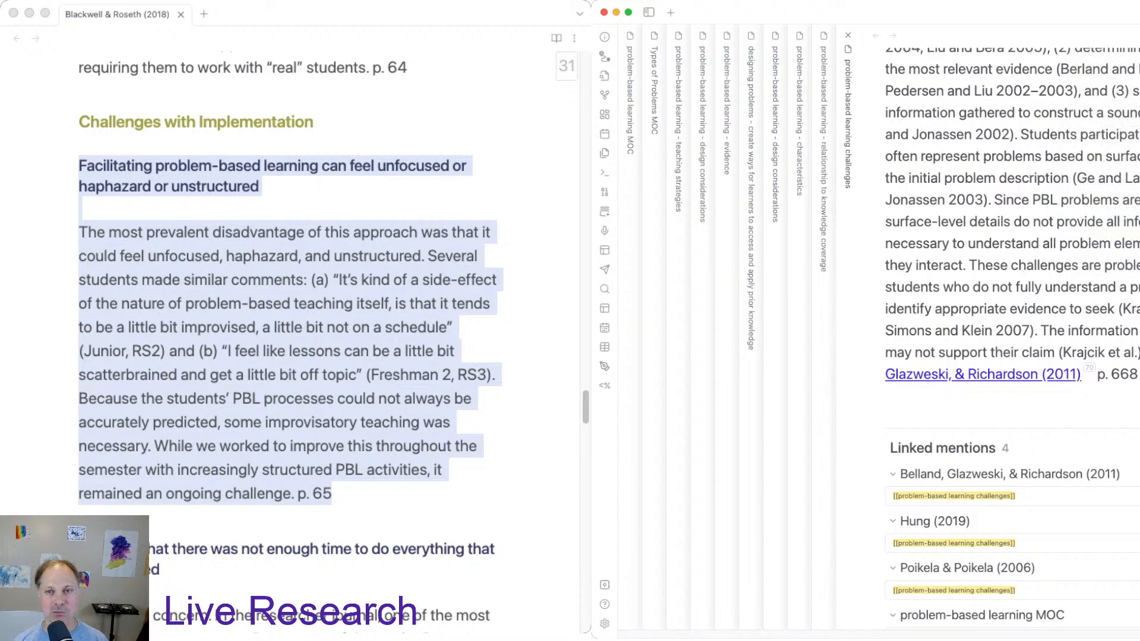
Put the challenges note into editing mode and paste the copied heading and paragraph on a new line after its final paragraph.
{"action": "key", "text": "super+e"}
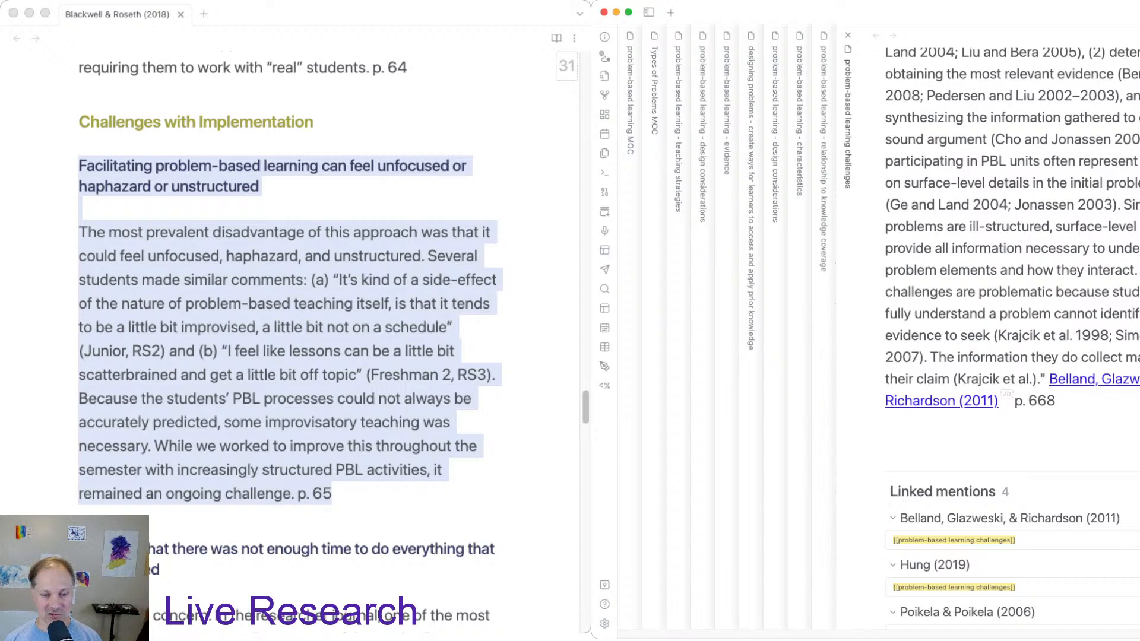
{"action": "key", "text": "Return"}
{"action": "key", "text": "Return"}
{"action": "key", "text": "Return"}
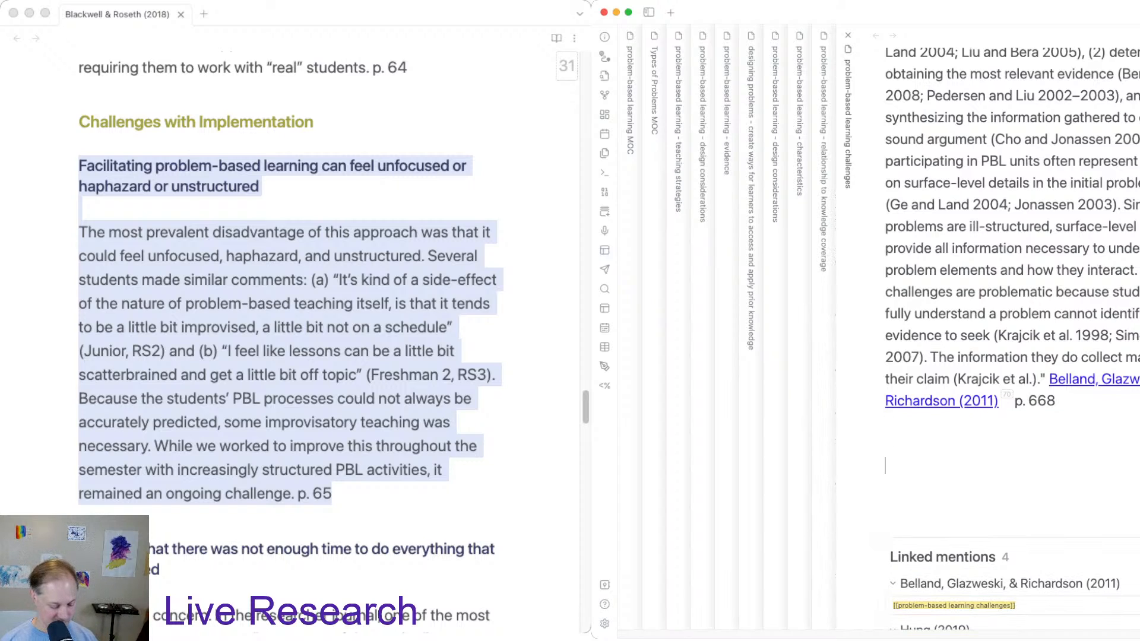
{"action": "key", "text": "super+v"}
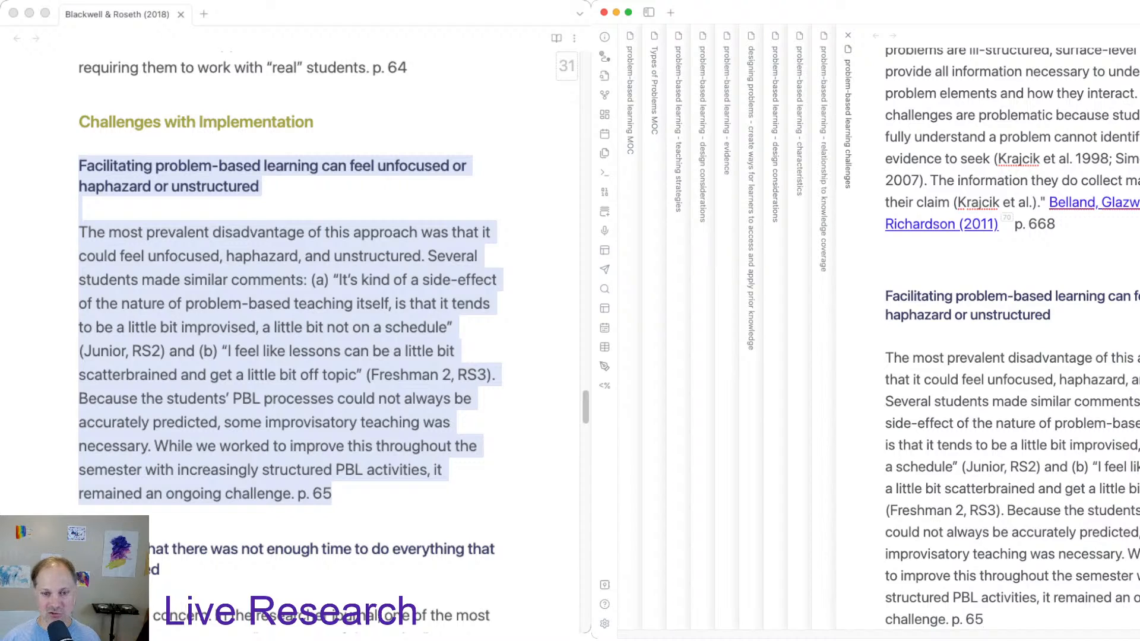
Remove the extra blank line above the pasted "Facilitating problem-based learning" heading and raise it from level 3 to level 1.
{"action": "left_click", "coordinate": [885, 267]}
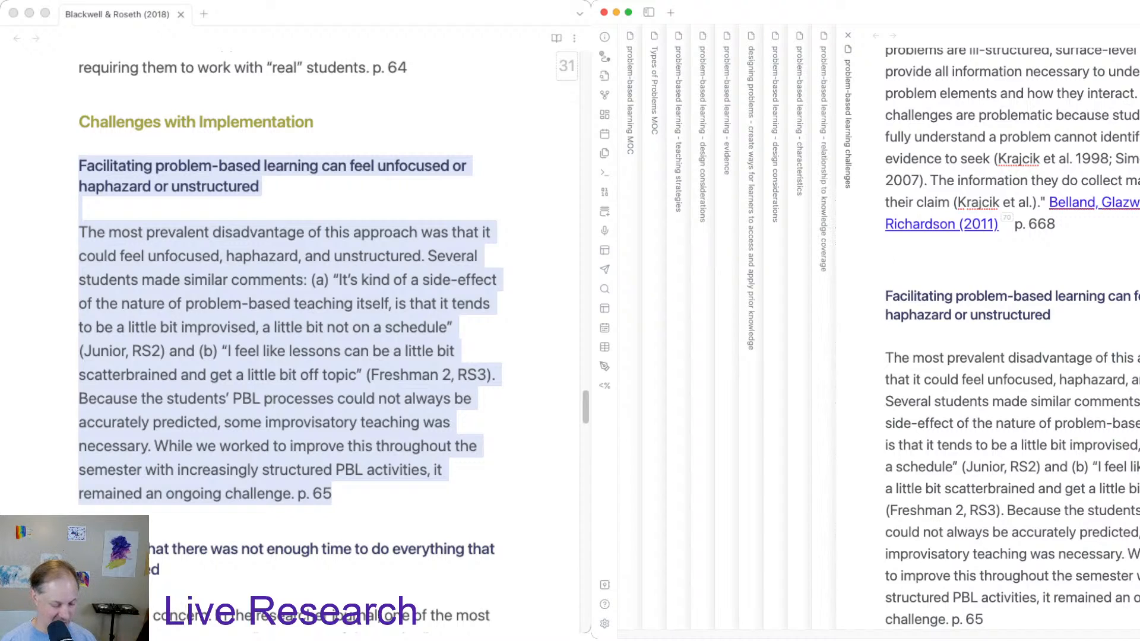
{"action": "key", "text": "Delete"}
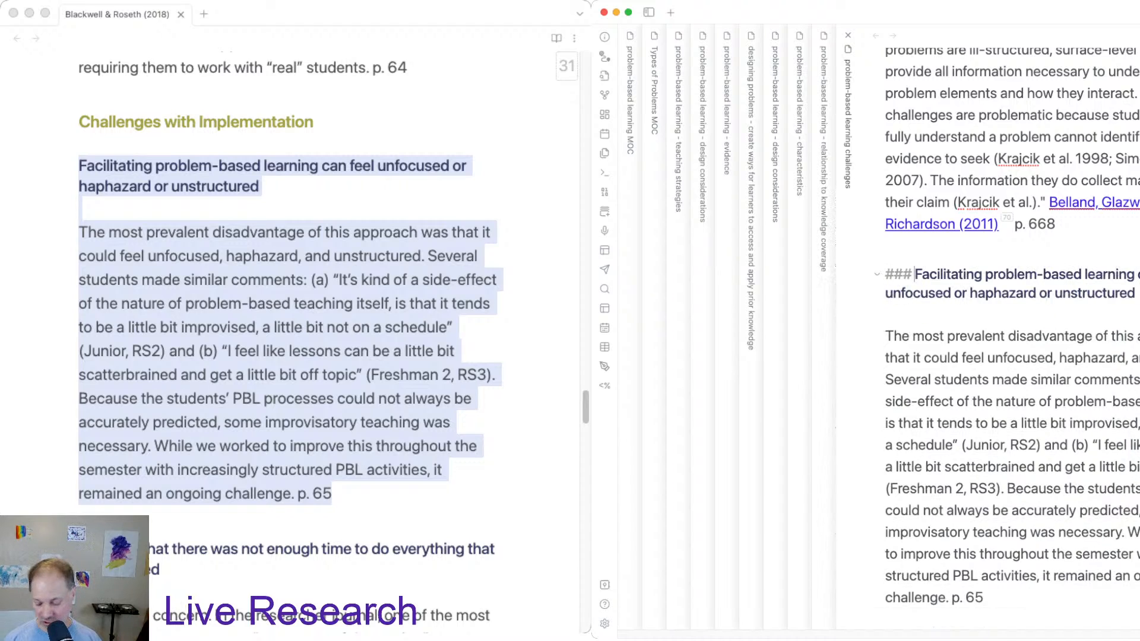
{"action": "key", "text": "BackSpace"}
{"action": "key", "text": "BackSpace"}
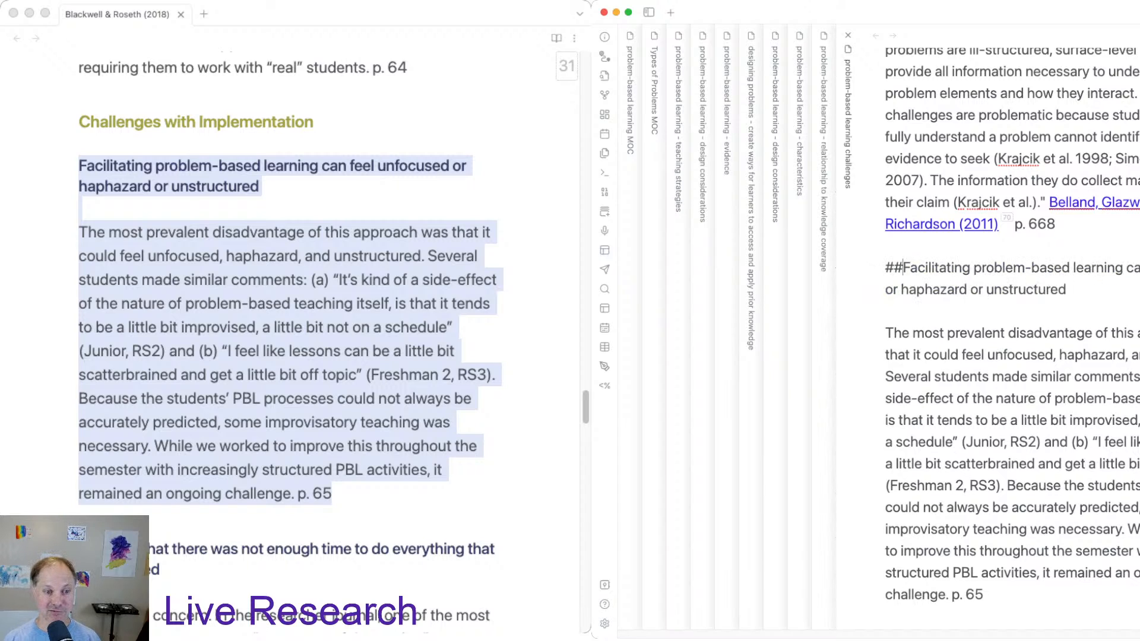
{"action": "key", "text": "BackSpace"}
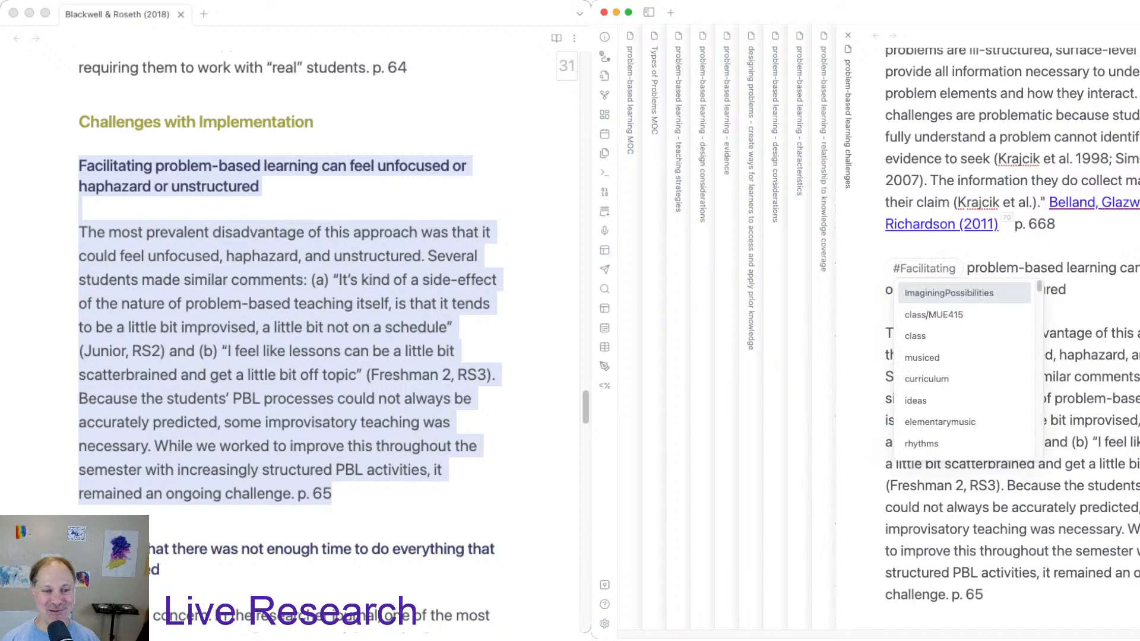
Insert a link to the Blackwell & Roseth (2018) note in 0.00 References before the p. 65 reference ending the pasted paragraph.
{"action": "scroll", "coordinate": [1012, 339], "scroll_direction": "down", "scroll_amount": 5}
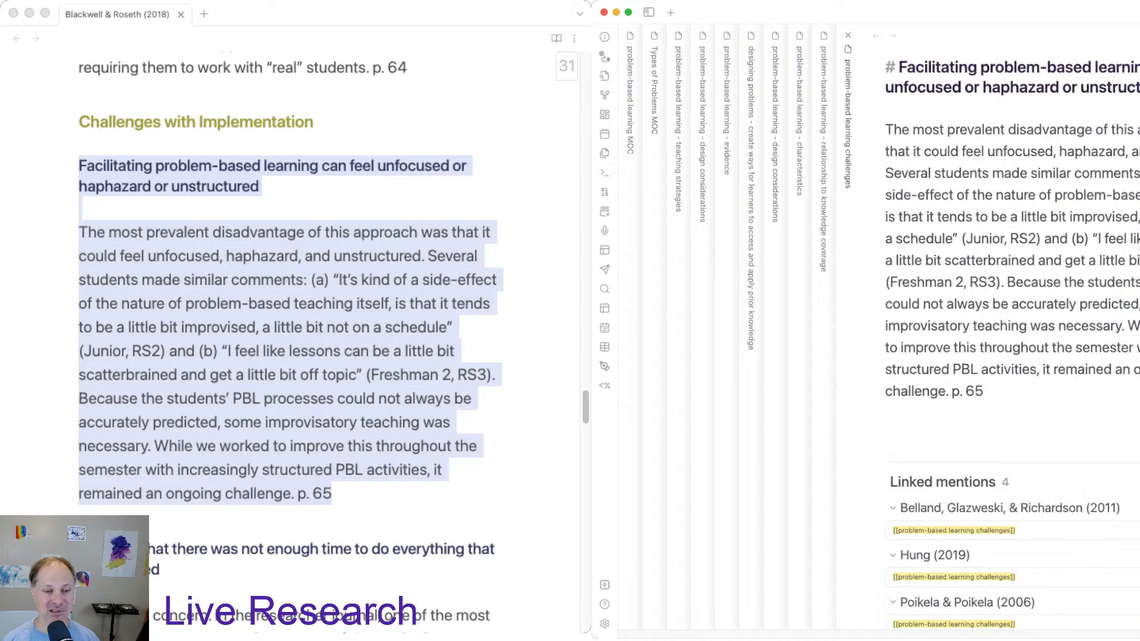
{"action": "left_click", "coordinate": [951, 391]}
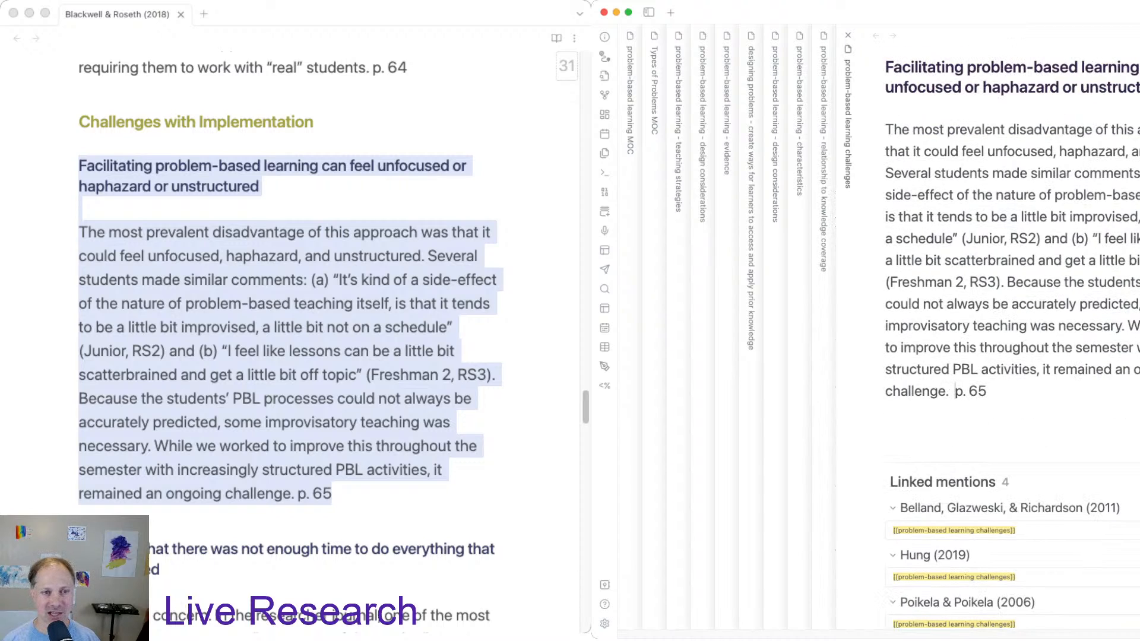
{"action": "type", "text": "[["}
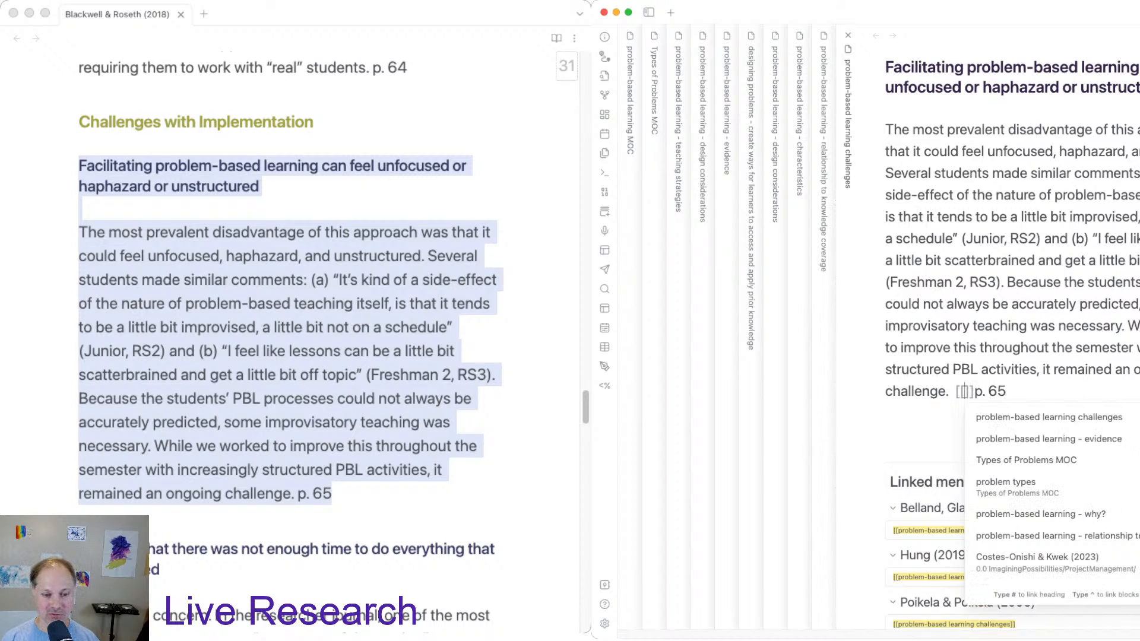
{"action": "type", "text": "black"}
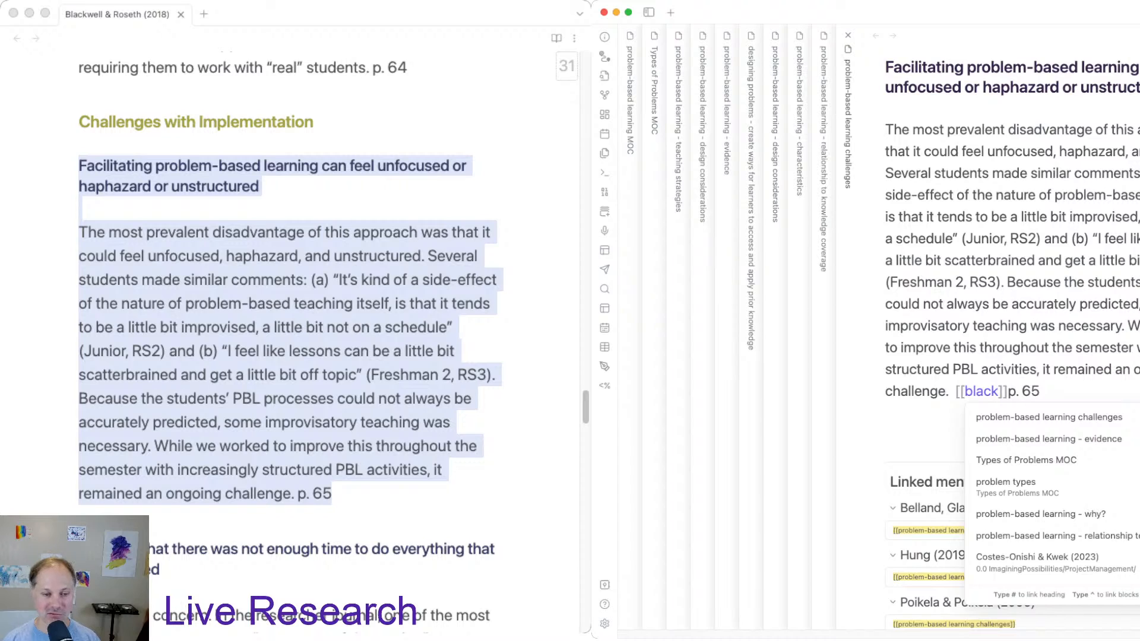
{"action": "key", "text": "Down"}
{"action": "key", "text": "Down"}
{"action": "key", "text": "Down"}
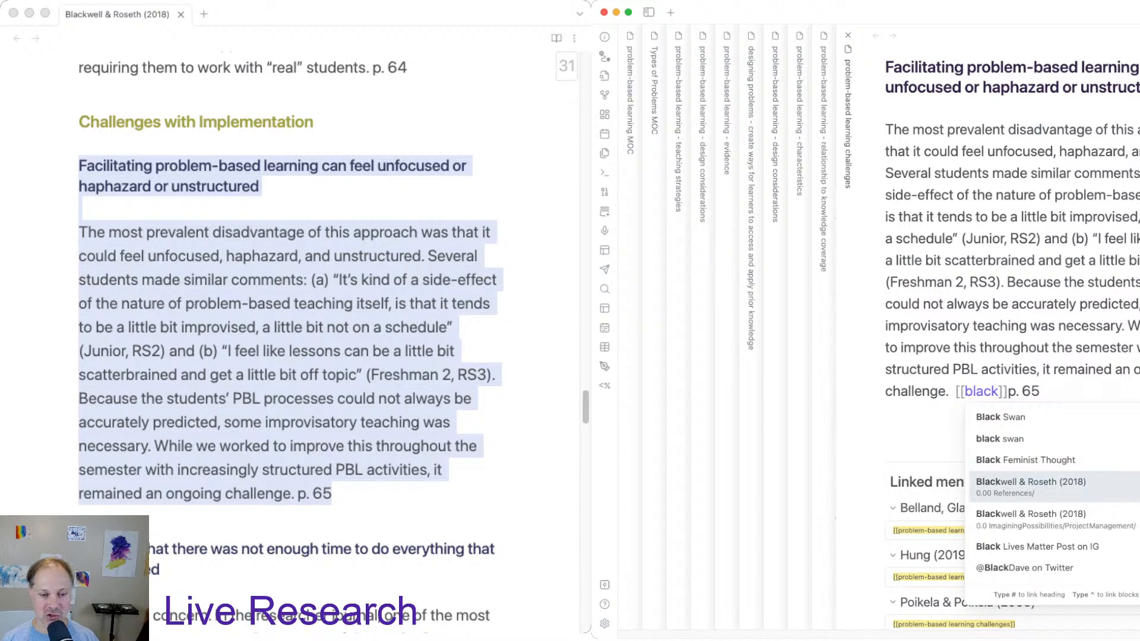
{"action": "key", "text": "Return"}
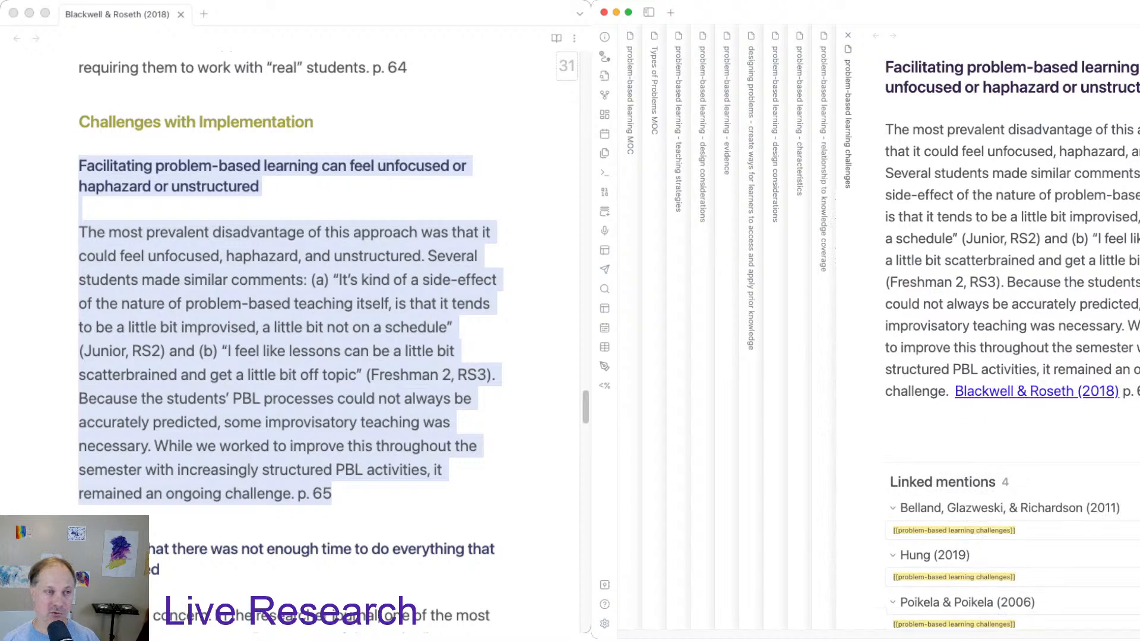
Select the "often felt that there was not enough time to do everything that was desired" heading and its paragraph in the source article note.
{"action": "key", "text": "super+grave"}
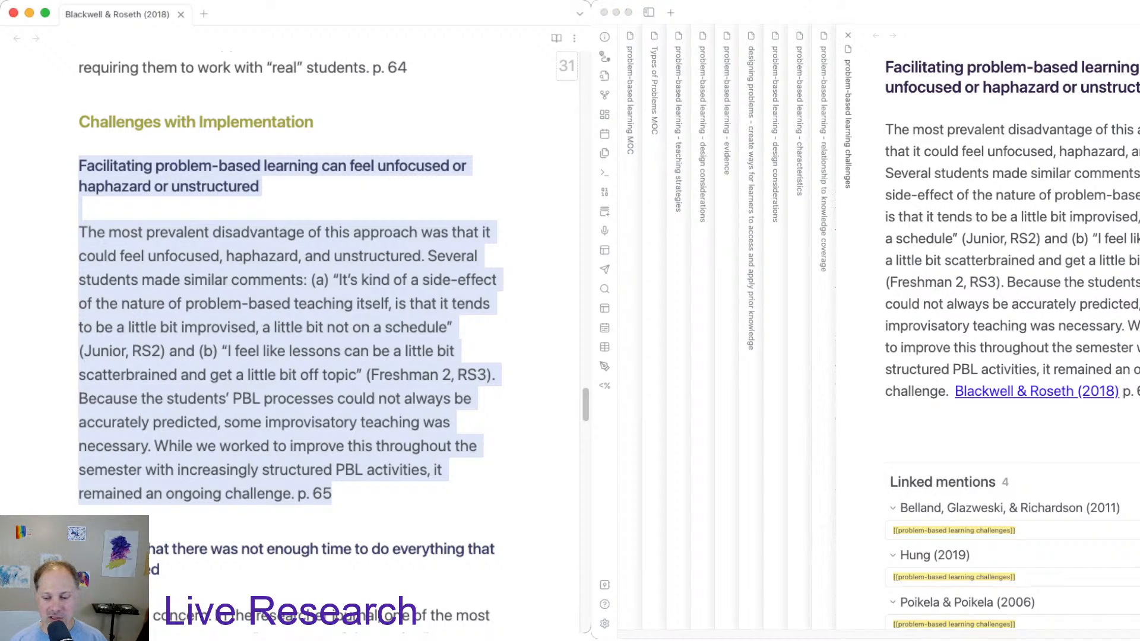
{"action": "scroll", "coordinate": [291, 338], "scroll_direction": "down", "scroll_amount": 5}
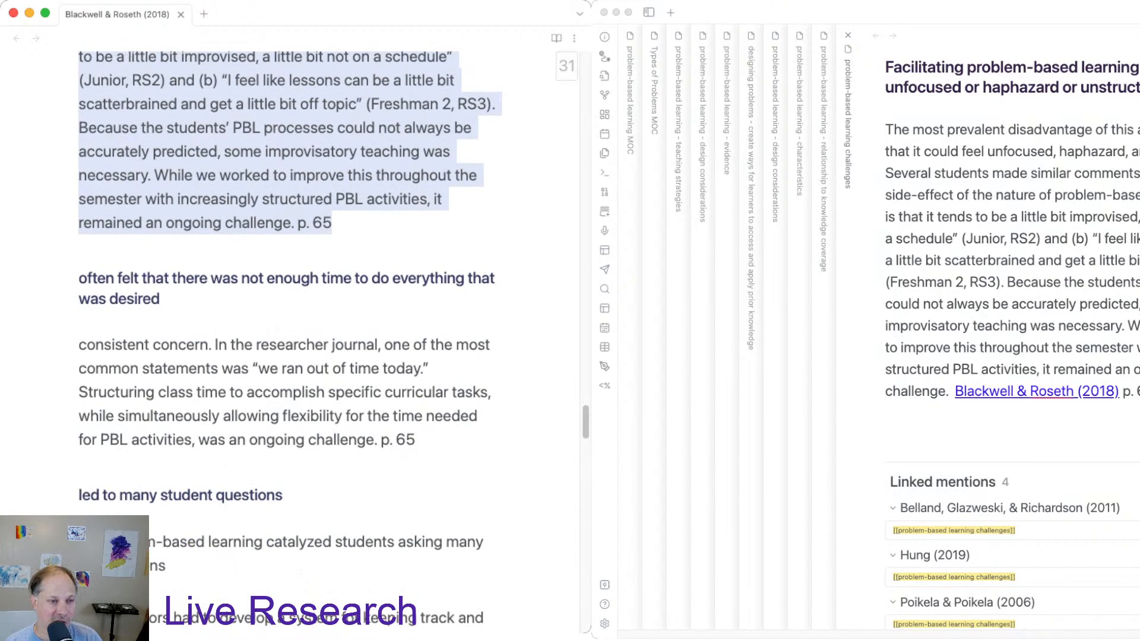
{"action": "left_click_drag", "start_coordinate": [415, 439], "coordinate": [79, 321]}
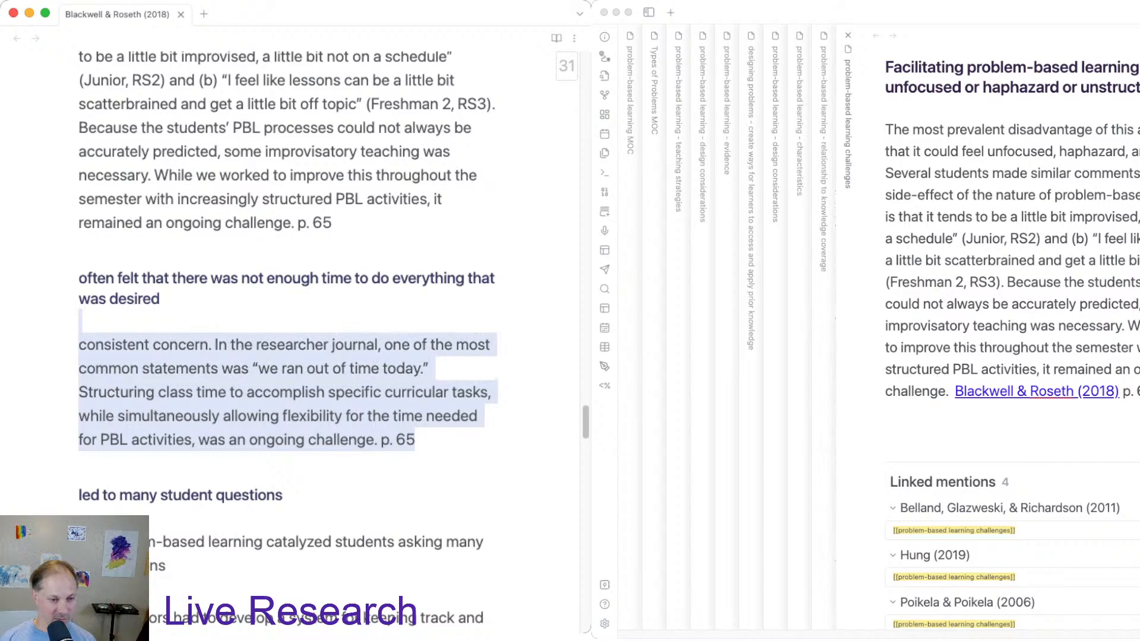
{"action": "left_click", "coordinate": [80, 320]}
{"action": "left_click_drag", "start_coordinate": [415, 439], "coordinate": [79, 344]}
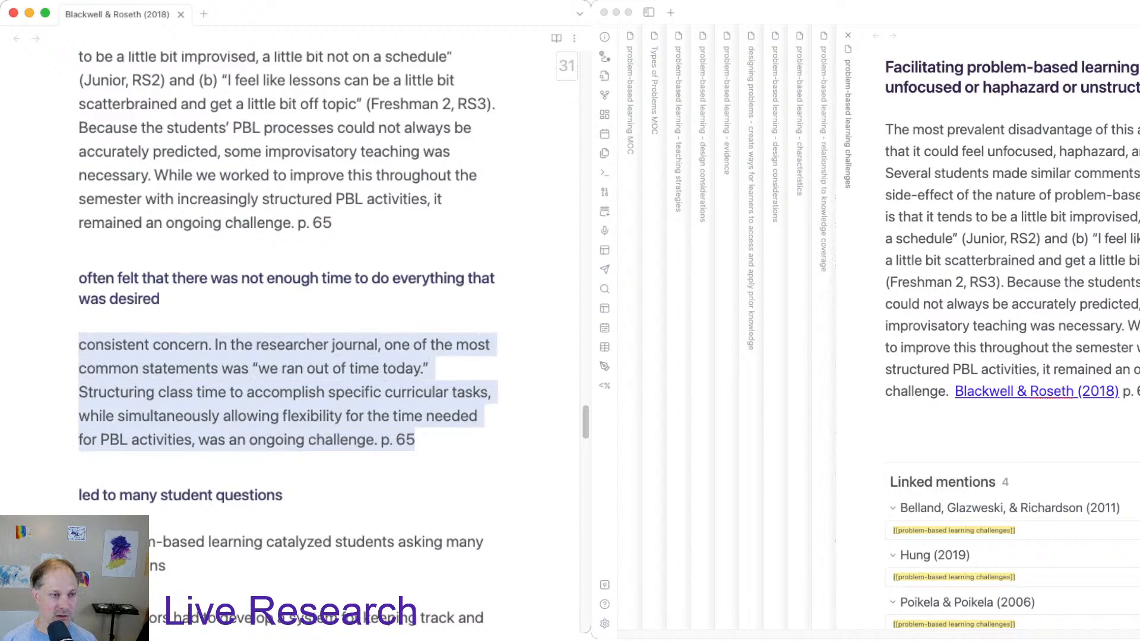
{"action": "left_click_drag", "start_coordinate": [79, 345], "coordinate": [79, 277]}
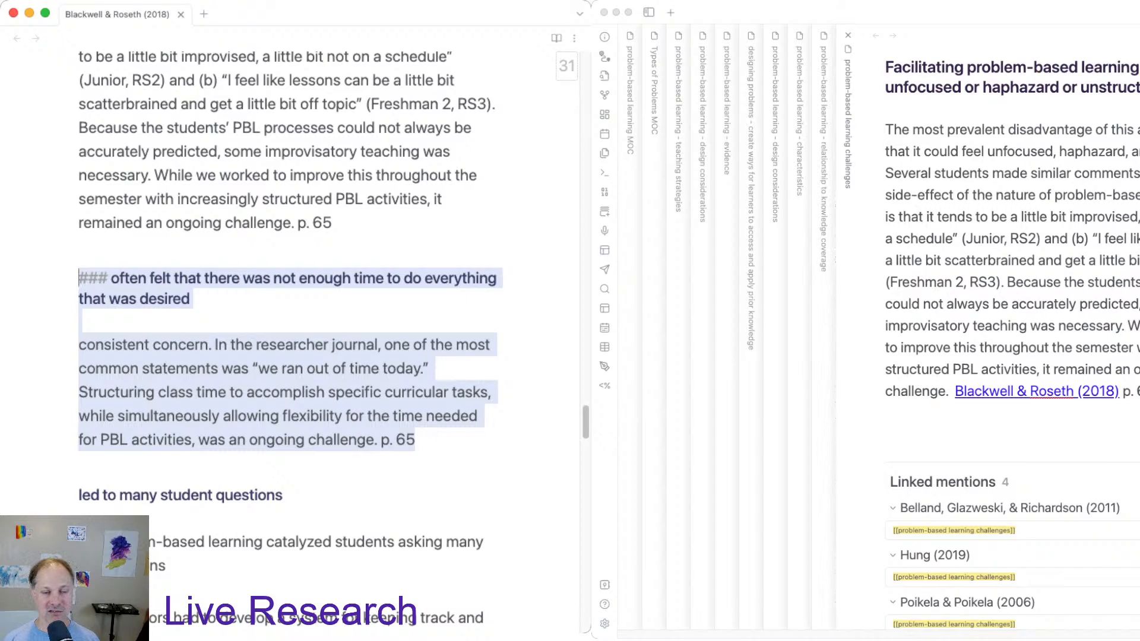
Review the challenges note's section on time needed, and the source article's findings on insufficient time and many student questions.
{"action": "left_click", "coordinate": [1122, 391]}
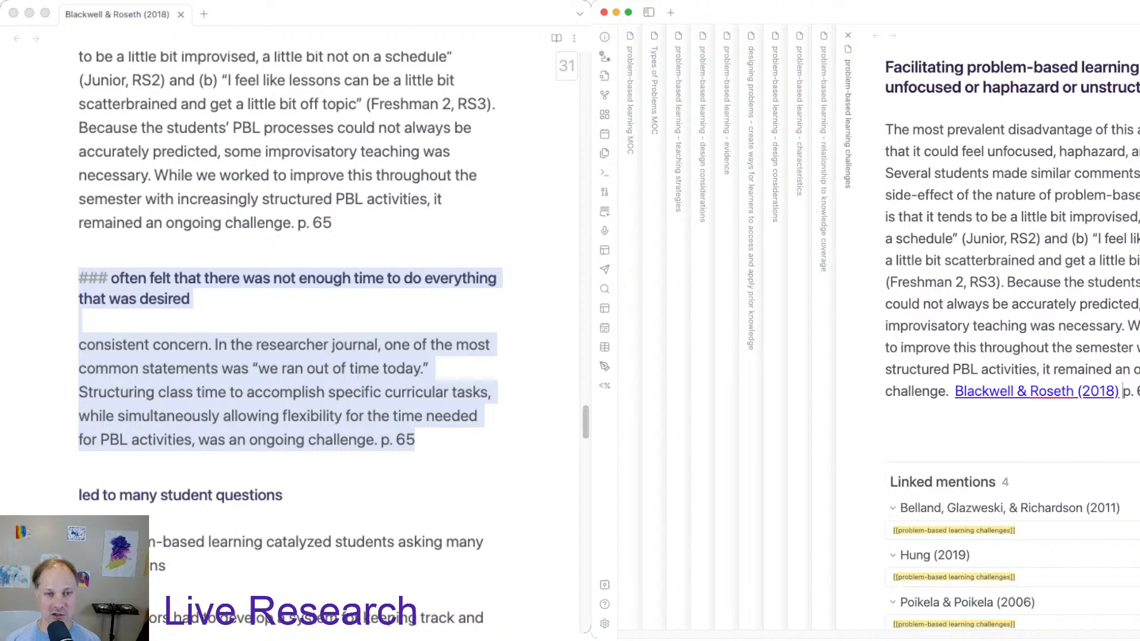
{"action": "scroll", "coordinate": [1012, 333], "scroll_direction": "up", "scroll_amount": 20}
{"action": "scroll", "coordinate": [1013, 333], "scroll_direction": "down", "scroll_amount": 10}
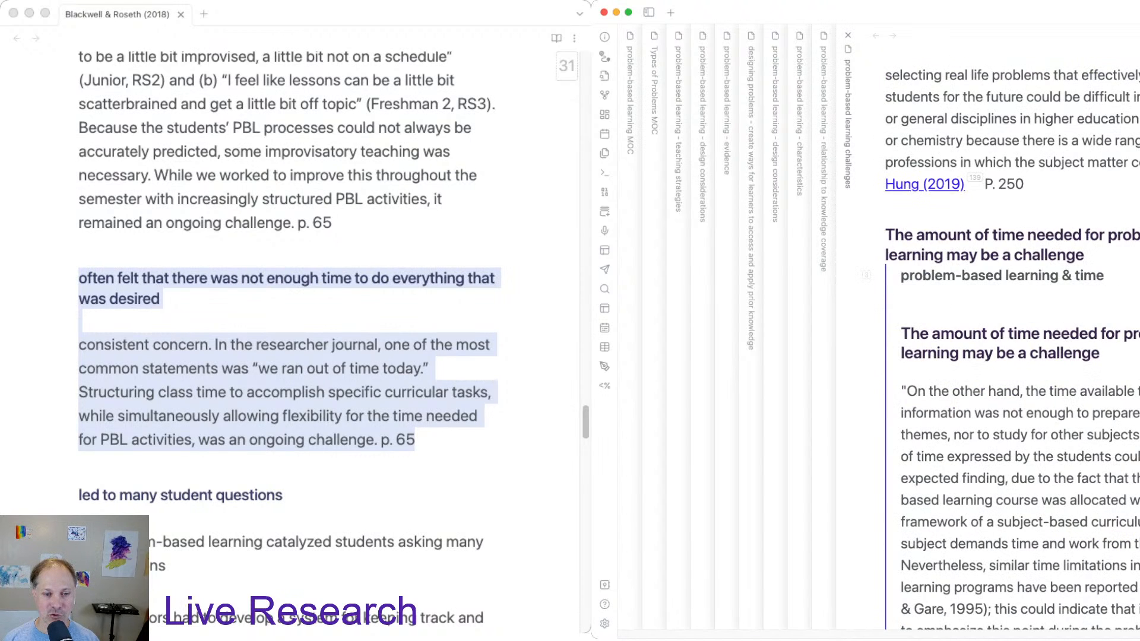
{"action": "scroll", "coordinate": [1013, 332], "scroll_direction": "down", "scroll_amount": 2}
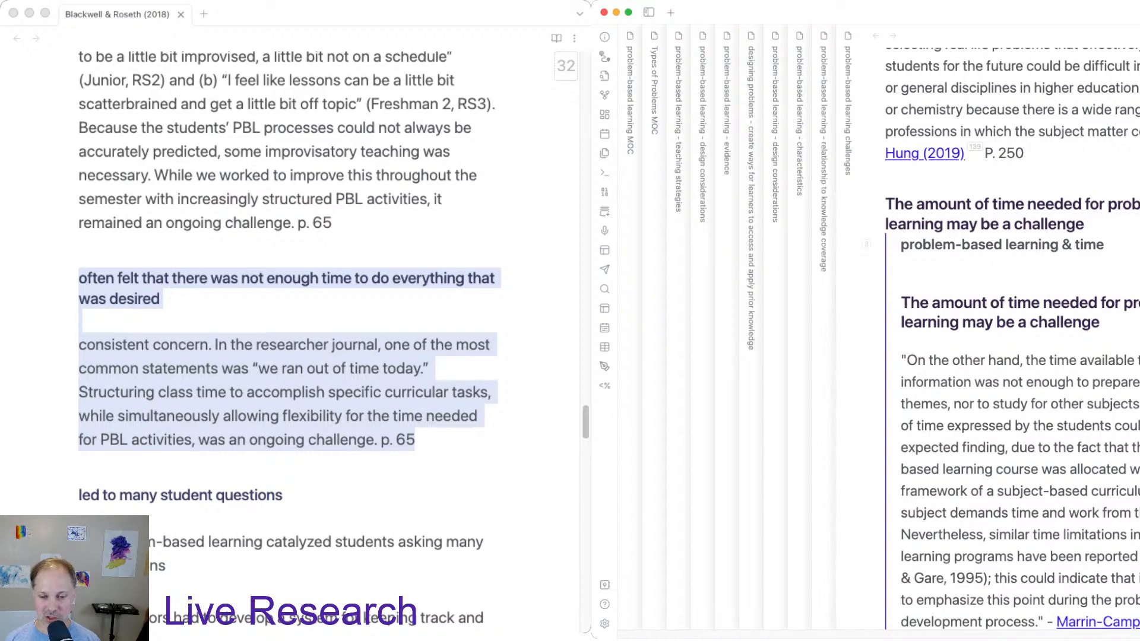
{"action": "left_click", "coordinate": [268, 616]}
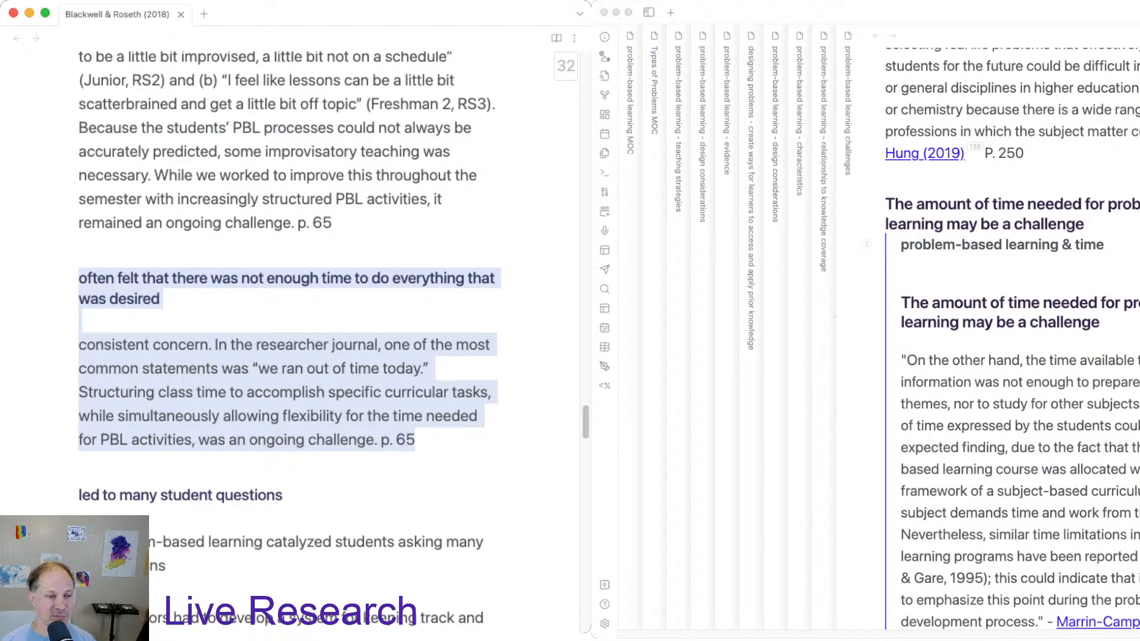
{"action": "scroll", "coordinate": [291, 341], "scroll_direction": "down", "scroll_amount": 1}
{"action": "scroll", "coordinate": [291, 341], "scroll_direction": "up", "scroll_amount": 5}
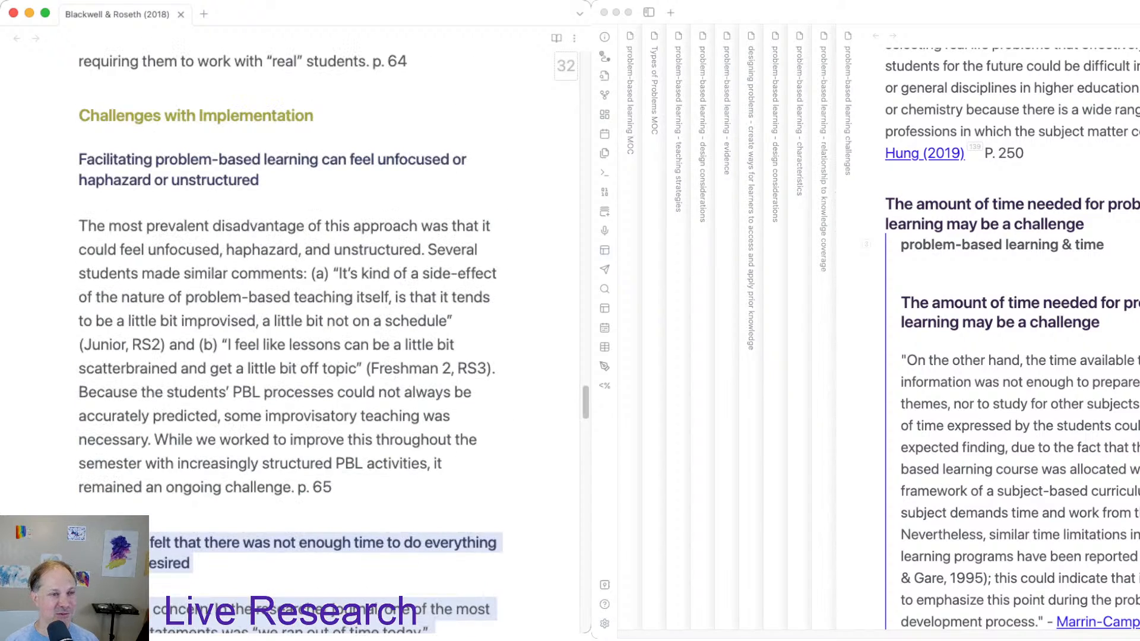
{"action": "scroll", "coordinate": [291, 342], "scroll_direction": "down", "scroll_amount": 7}
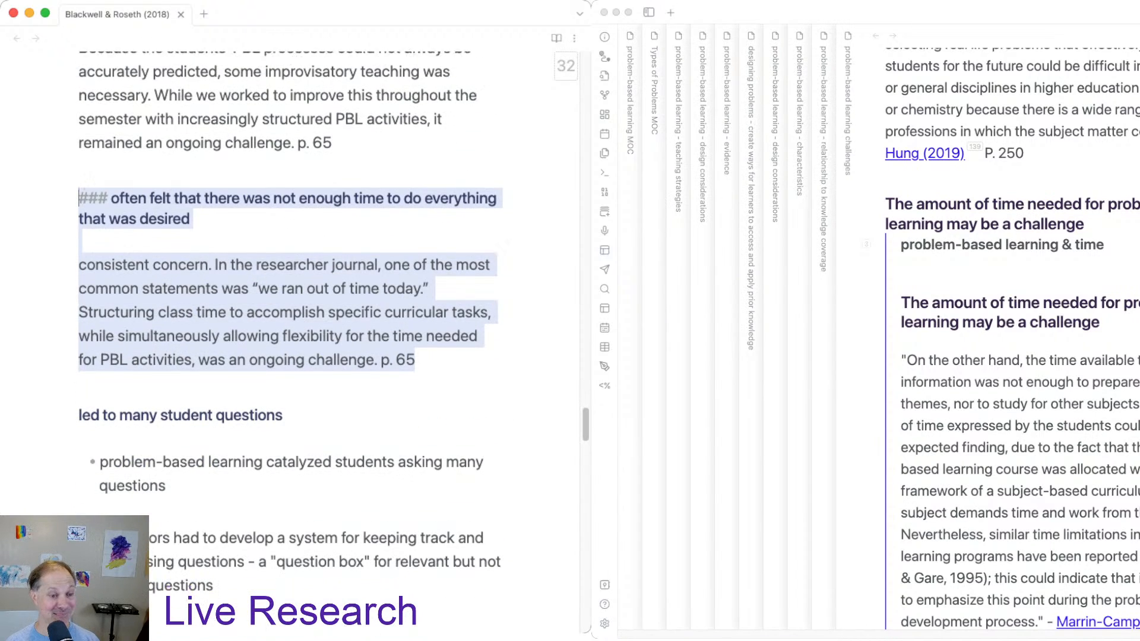
{"action": "scroll", "coordinate": [291, 341], "scroll_direction": "down", "scroll_amount": 3}
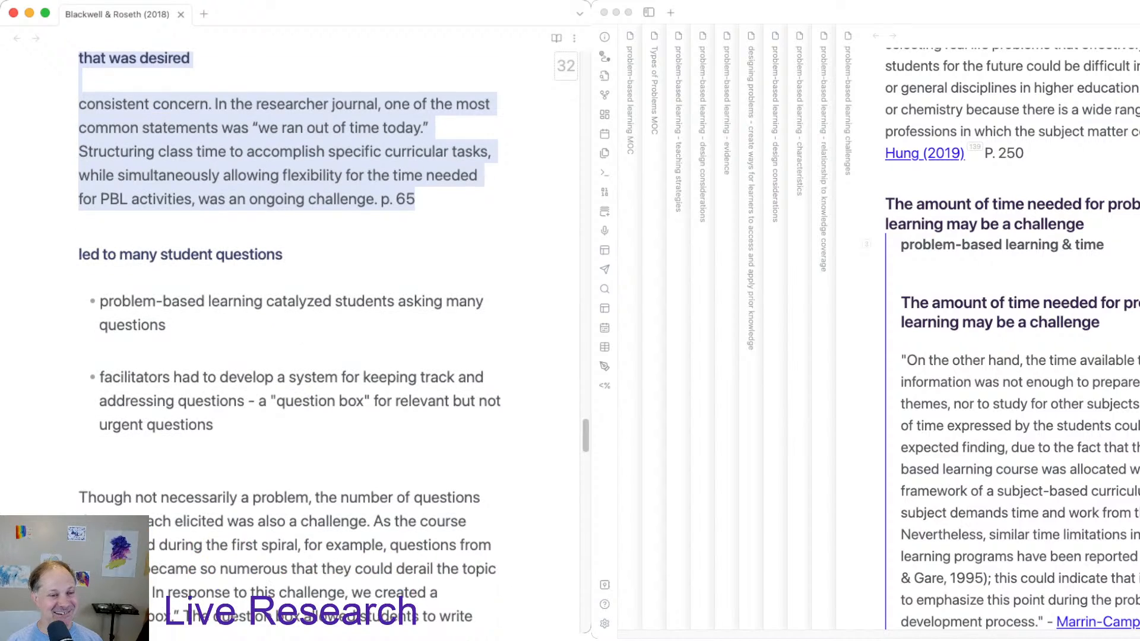
Select the "led to many student questions" heading, its bullets and the paragraph ending at p. 66 in the source article note for copying.
{"action": "scroll", "coordinate": [291, 341], "scroll_direction": "down", "scroll_amount": 1}
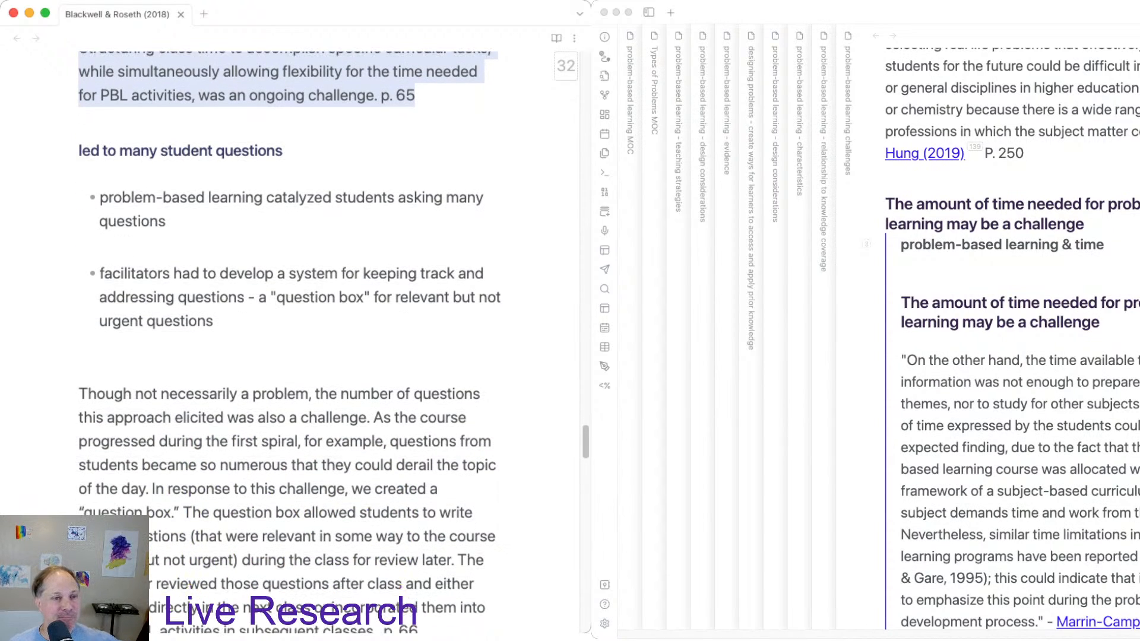
{"action": "scroll", "coordinate": [291, 341], "scroll_direction": "down", "scroll_amount": 2}
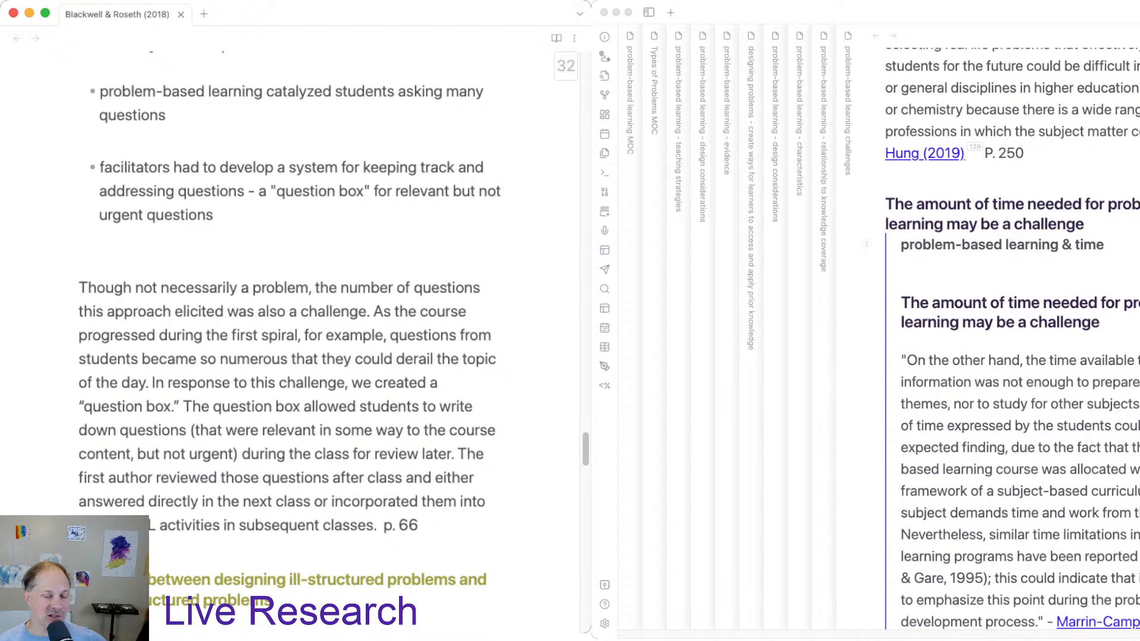
{"action": "scroll", "coordinate": [290, 332], "scroll_direction": "up", "scroll_amount": 3}
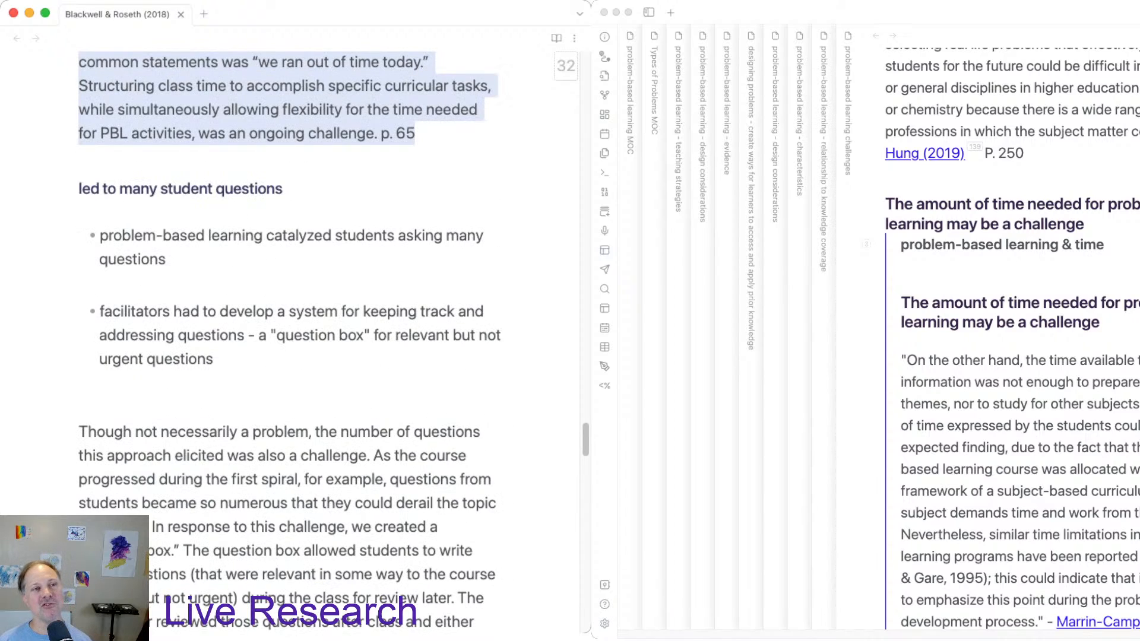
{"action": "left_click", "coordinate": [79, 176]}
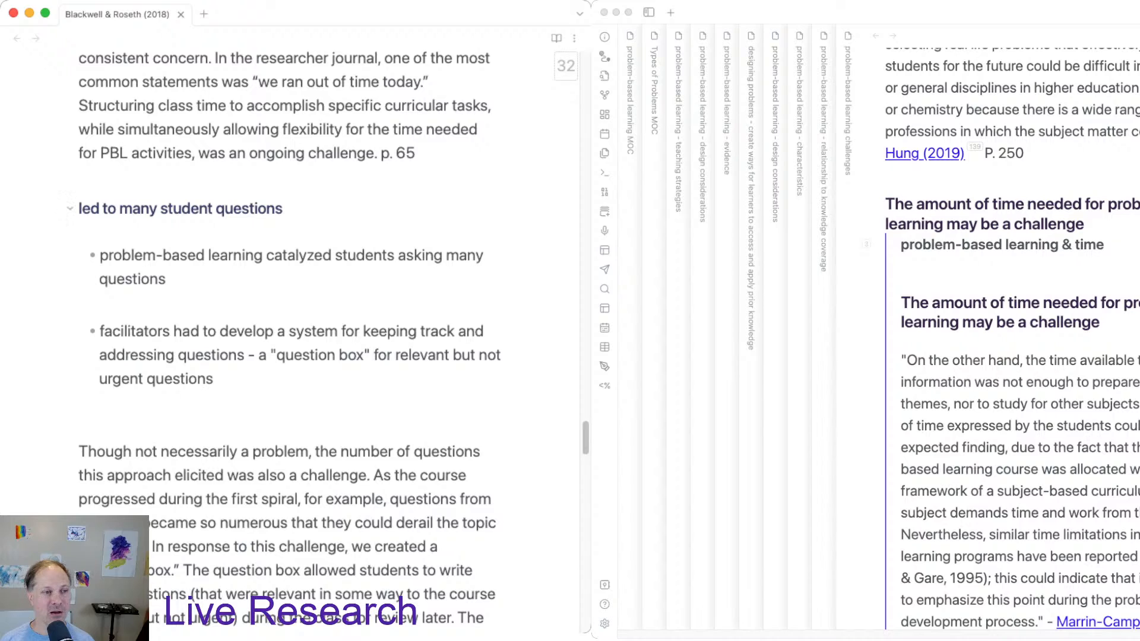
{"action": "left_click_drag", "start_coordinate": [80, 208], "coordinate": [367, 476]}
{"action": "scroll", "coordinate": [367, 476], "scroll_direction": "down", "scroll_amount": 2}
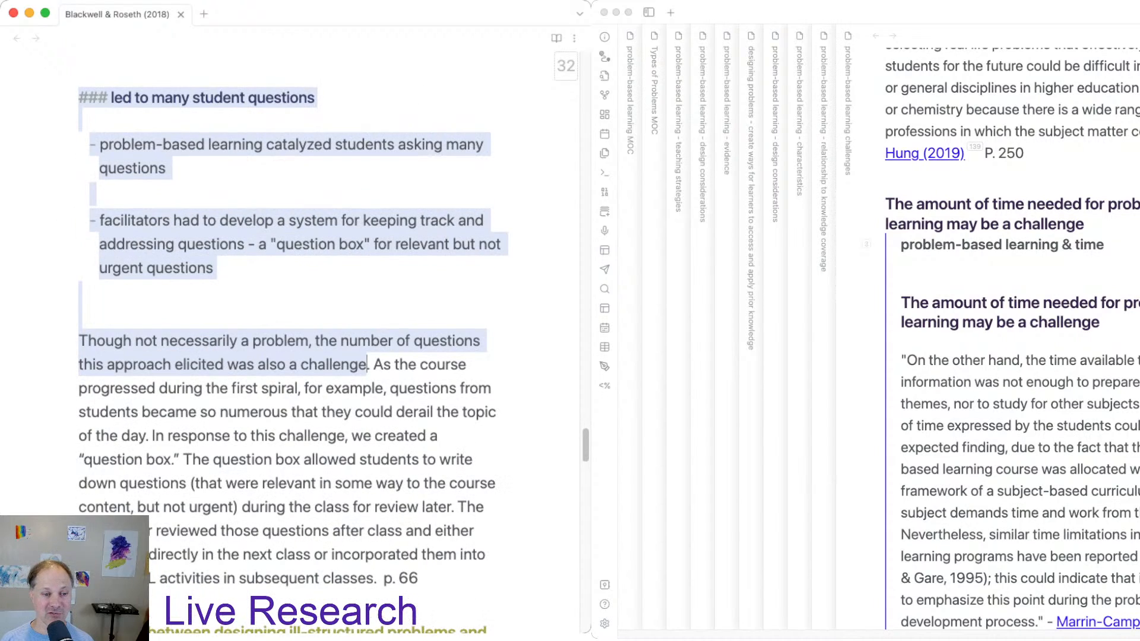
{"action": "left_click", "coordinate": [419, 558], "text": "shift"}
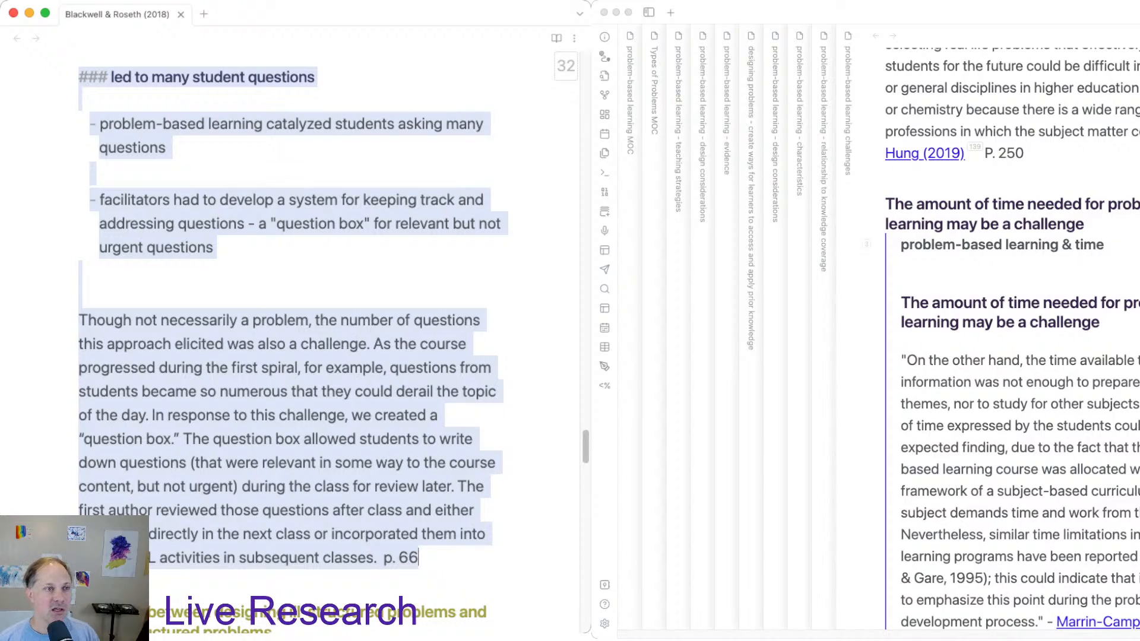
Paste the "led to many student questions" section into the challenges note on new lines above "The amount of time needed" heading.
{"action": "key", "text": "super+grave"}
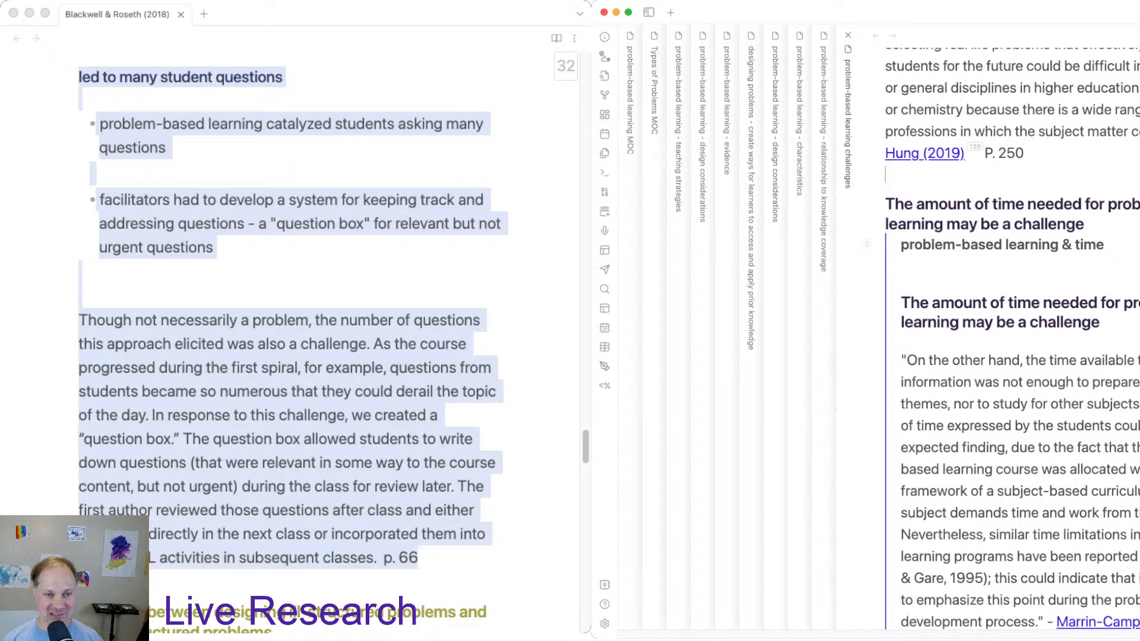
{"action": "key", "text": "Return"}
{"action": "key", "text": "Return"}
{"action": "key", "text": "Return"}
{"action": "key", "text": "Return"}
{"action": "key", "text": "Return"}
{"action": "key", "text": "Return"}
{"action": "key", "text": "Return"}
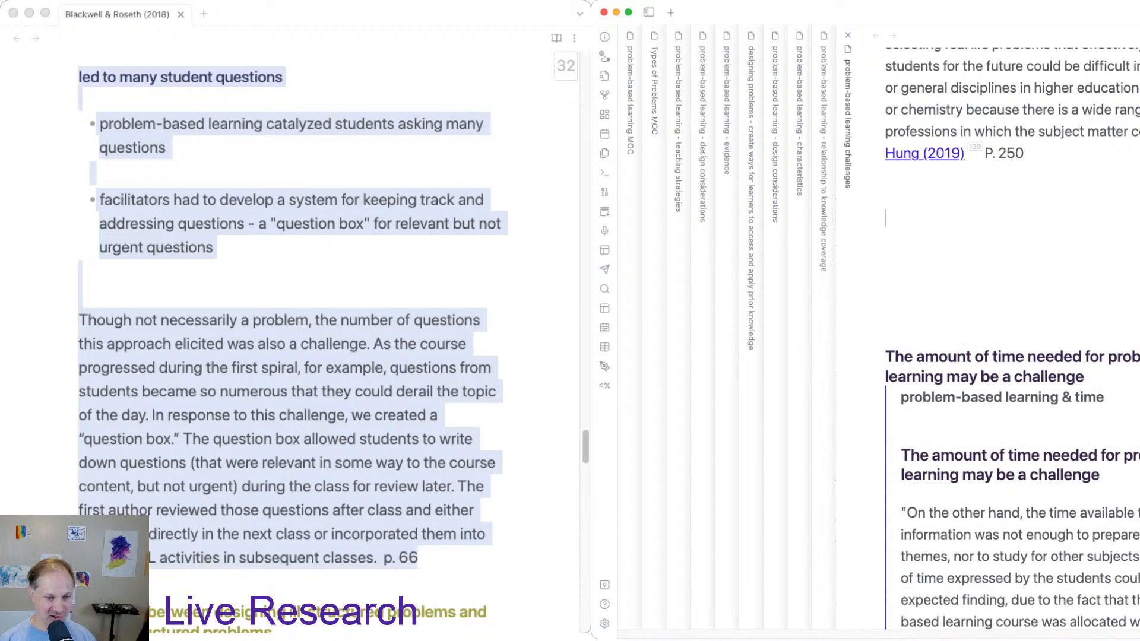
{"action": "scroll", "coordinate": [1010, 320], "scroll_direction": "up", "scroll_amount": 5}
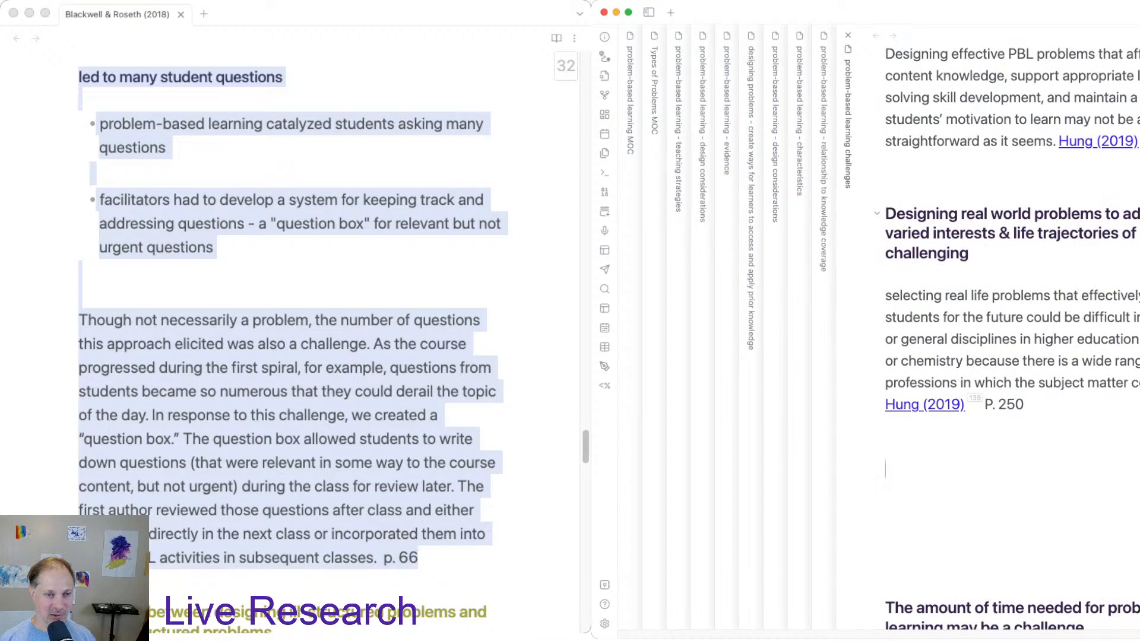
{"action": "scroll", "coordinate": [1010, 321], "scroll_direction": "up", "scroll_amount": 5}
{"action": "scroll", "coordinate": [1009, 320], "scroll_direction": "down", "scroll_amount": 6}
{"action": "key", "text": "super+v"}
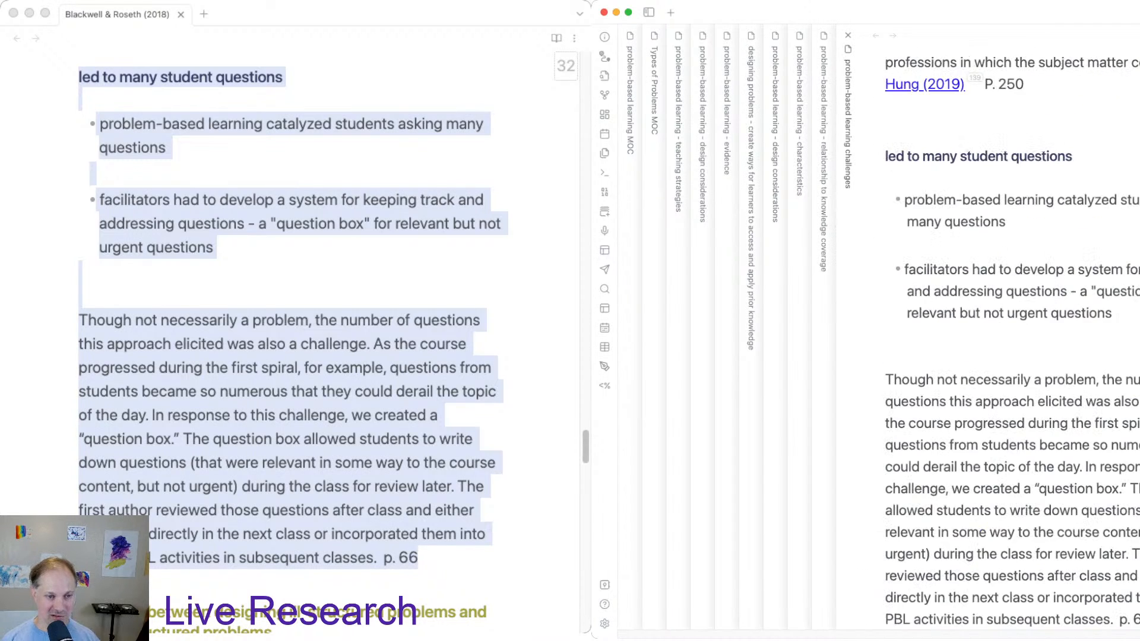
Raise the pasted "led to many student questions" heading to level 1.
{"action": "left_click", "coordinate": [919, 157]}
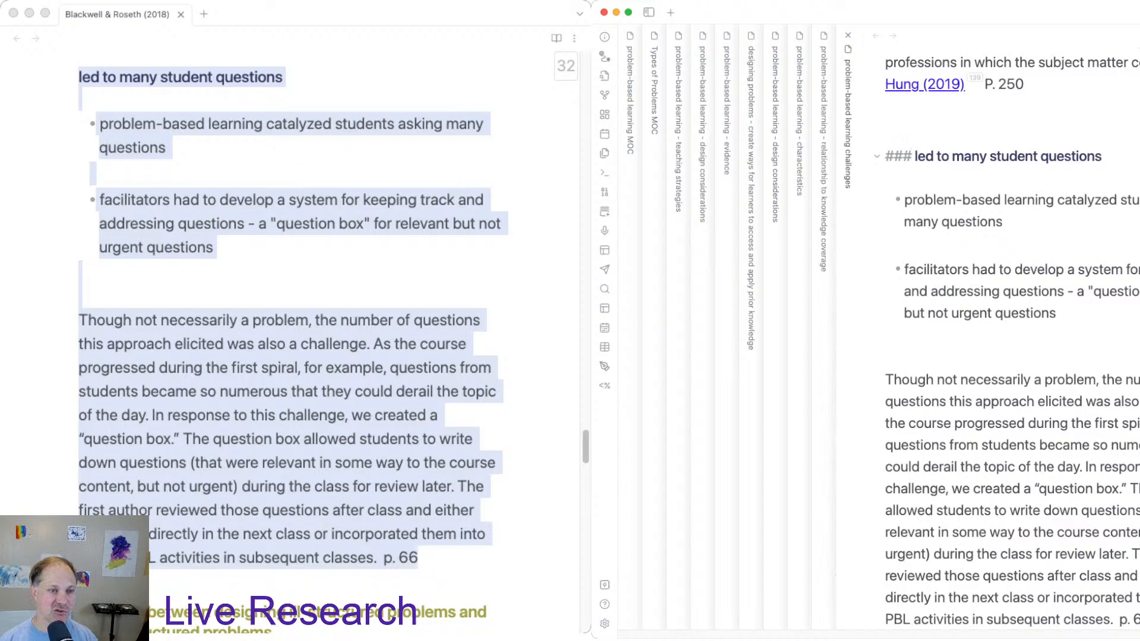
{"action": "key", "text": "BackSpace"}
{"action": "key", "text": "BackSpace"}
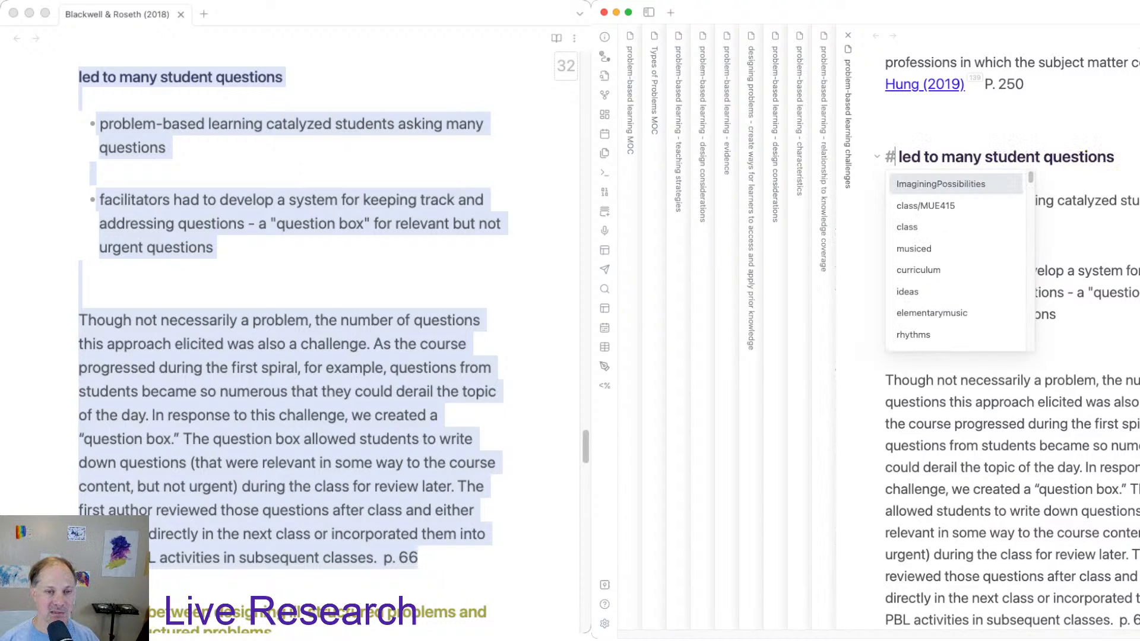
{"action": "left_click", "coordinate": [1069, 246]}
Insert a link to the Blackwell & Roseth (2018) note in 0.00 References before the p. 66 reference ending the question-box paragraph.
{"action": "scroll", "coordinate": [1069, 246], "scroll_direction": "down", "scroll_amount": 3}
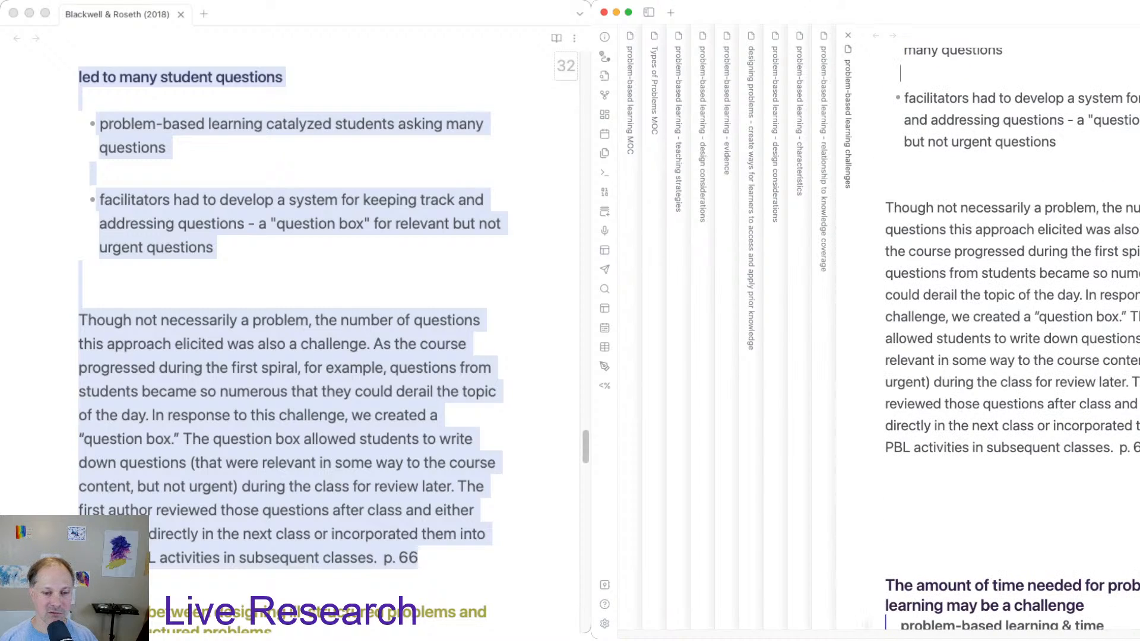
{"action": "type", "text": "[["}
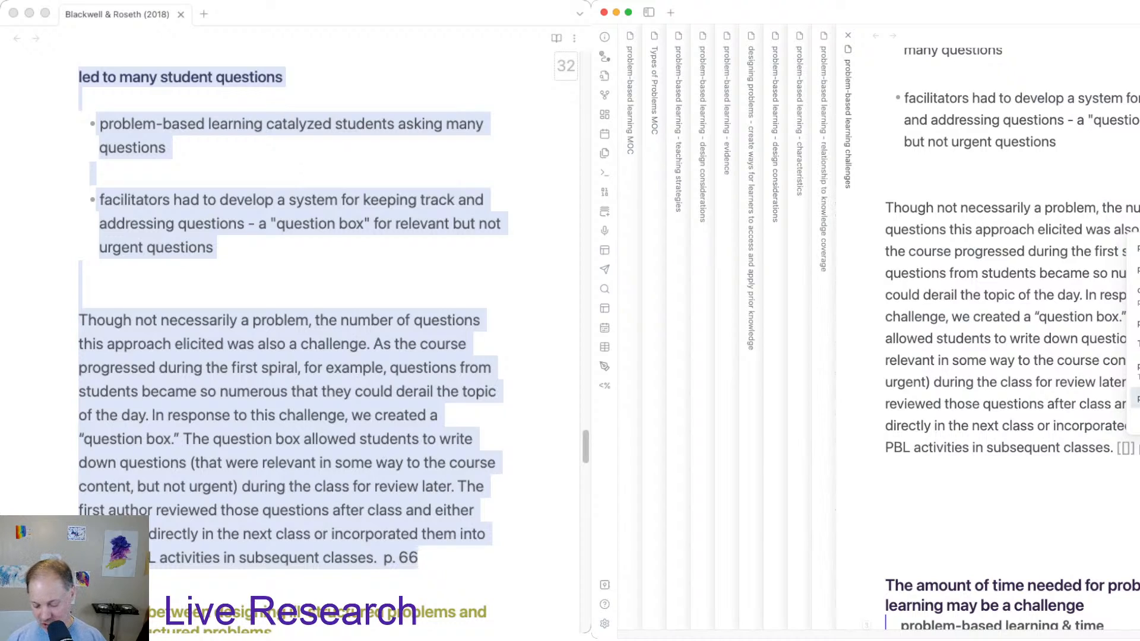
{"action": "type", "text": "bla"}
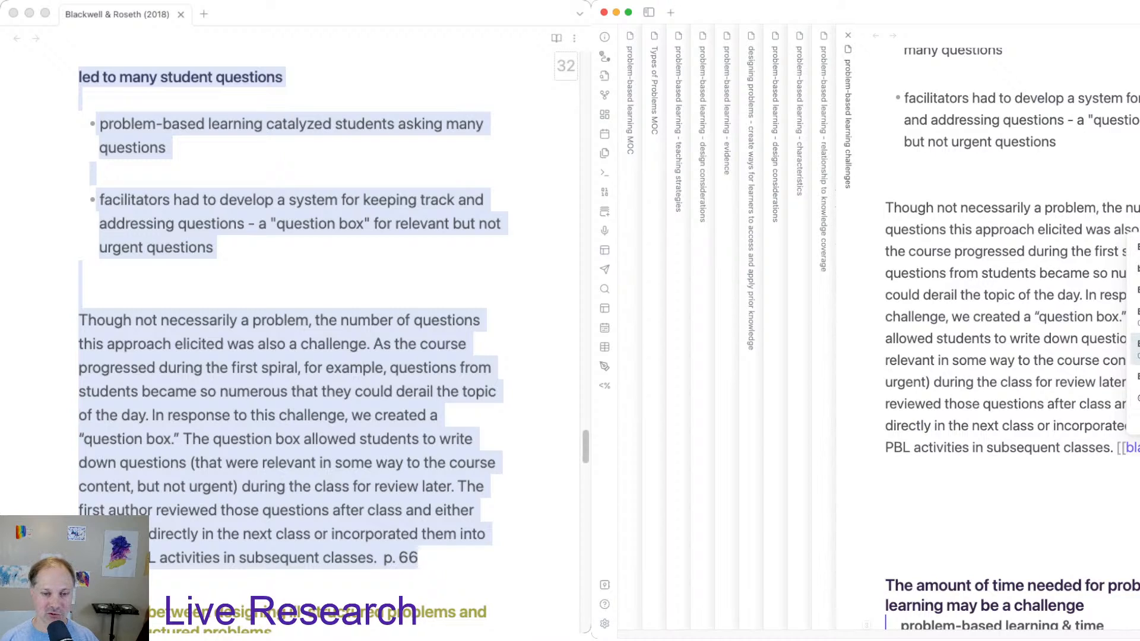
{"action": "key", "text": "Return"}
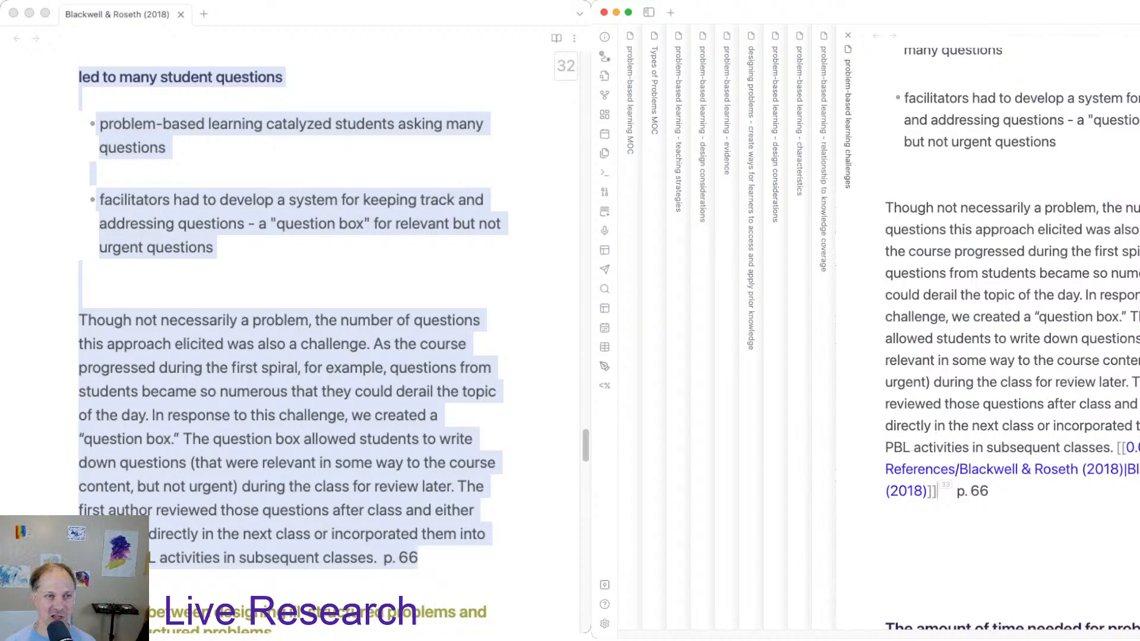
Select the "Tensions between designing ill-structured problems and more-structured problems" section through p. 66 in the source article note for copying.
{"action": "key", "text": "super+grave"}
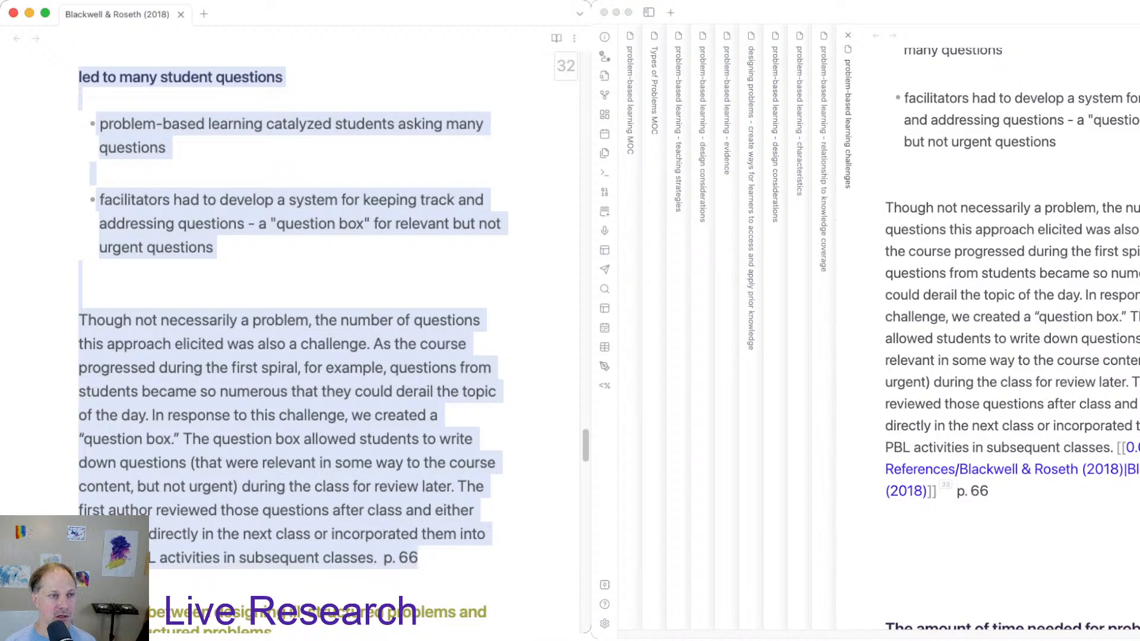
{"action": "scroll", "coordinate": [291, 339], "scroll_direction": "down", "scroll_amount": 5}
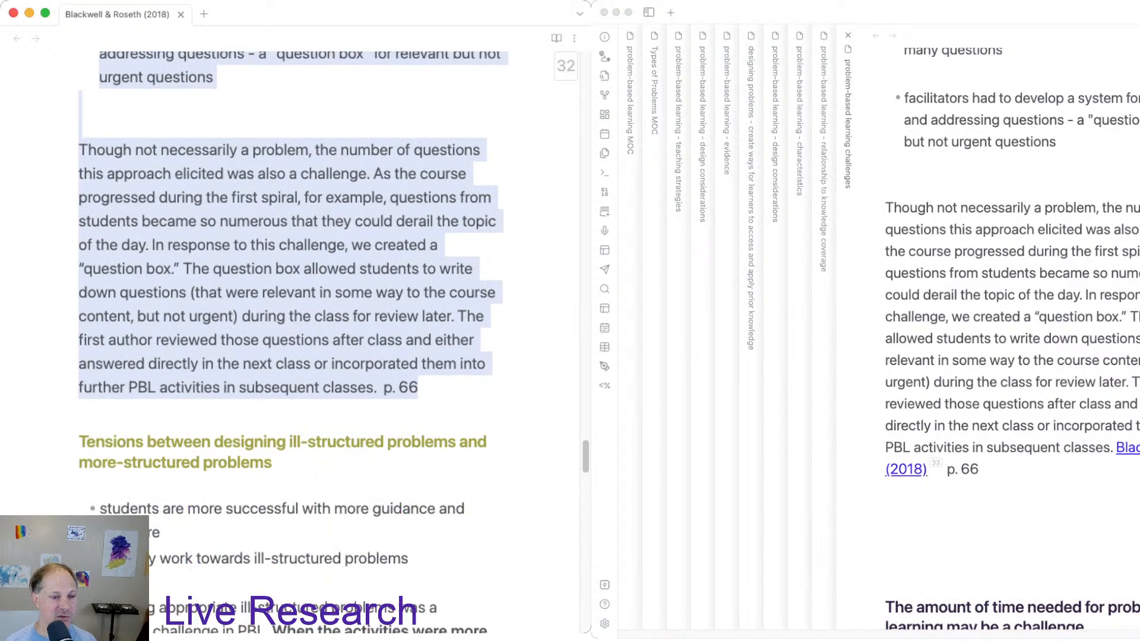
{"action": "scroll", "coordinate": [290, 339], "scroll_direction": "down", "scroll_amount": 2}
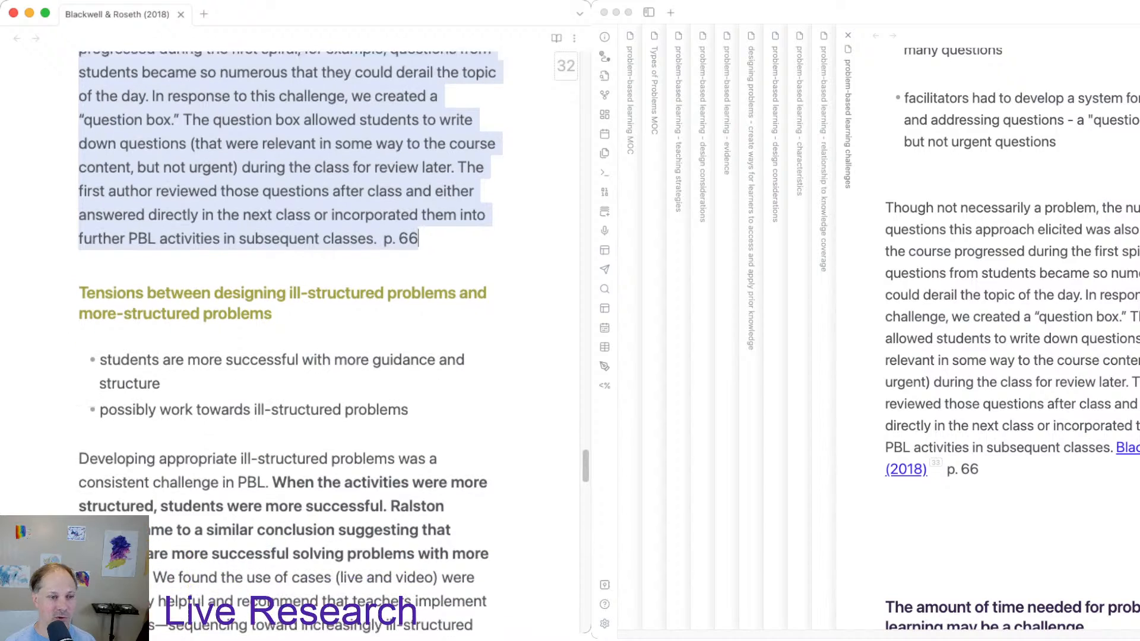
{"action": "scroll", "coordinate": [291, 339], "scroll_direction": "down", "scroll_amount": 2}
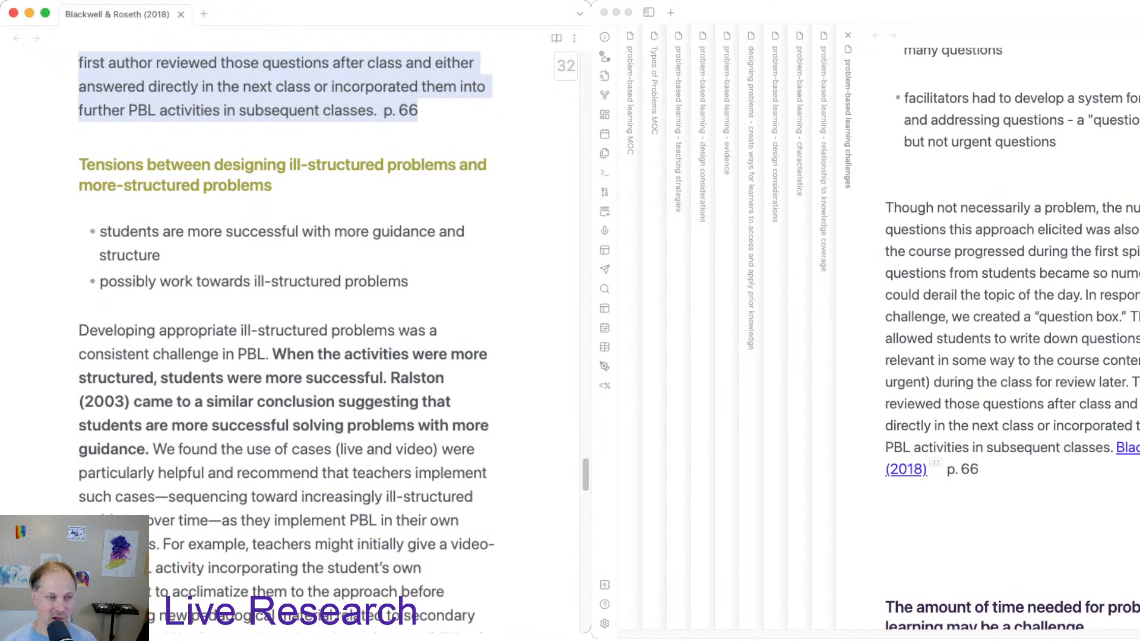
{"action": "left_click", "coordinate": [386, 310]}
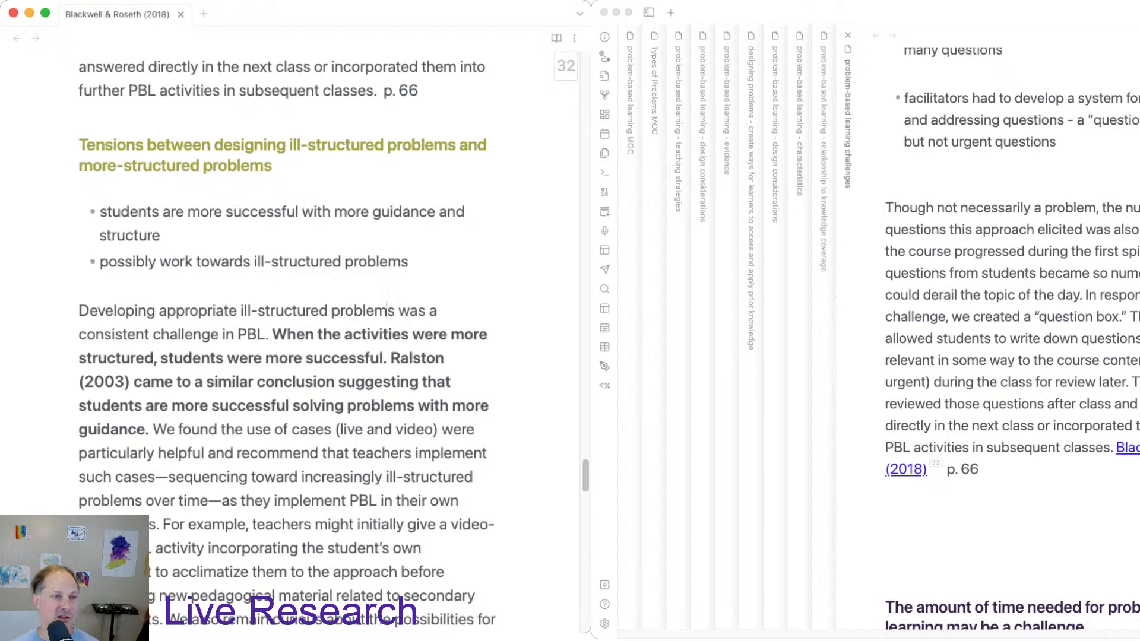
{"action": "scroll", "coordinate": [291, 338], "scroll_direction": "down", "scroll_amount": 1}
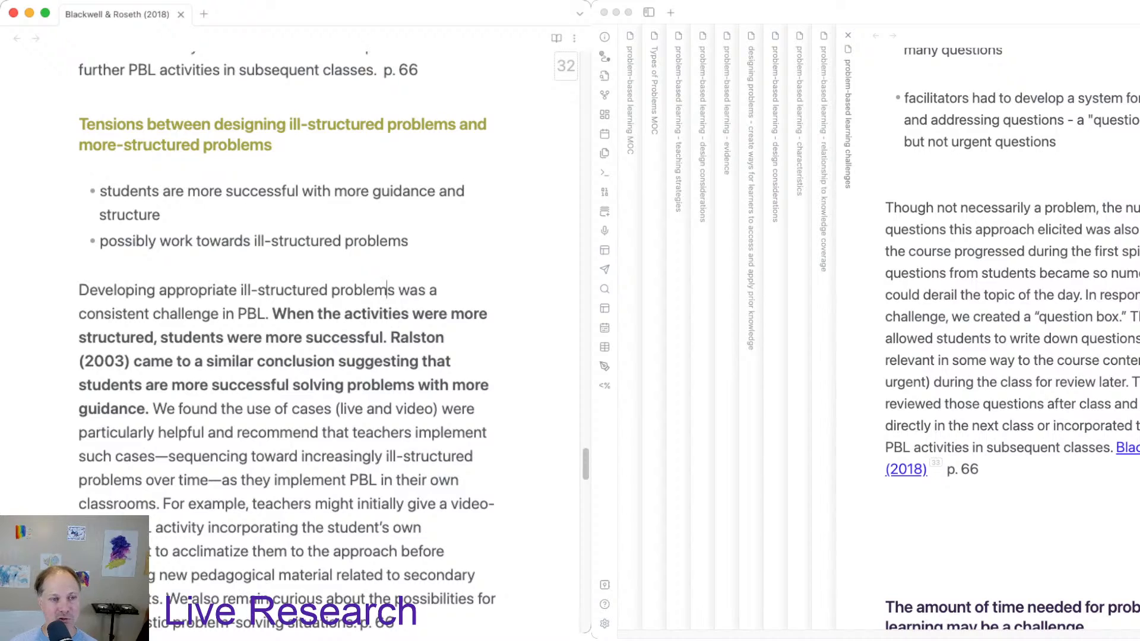
{"action": "scroll", "coordinate": [288, 339], "scroll_direction": "down", "scroll_amount": 3}
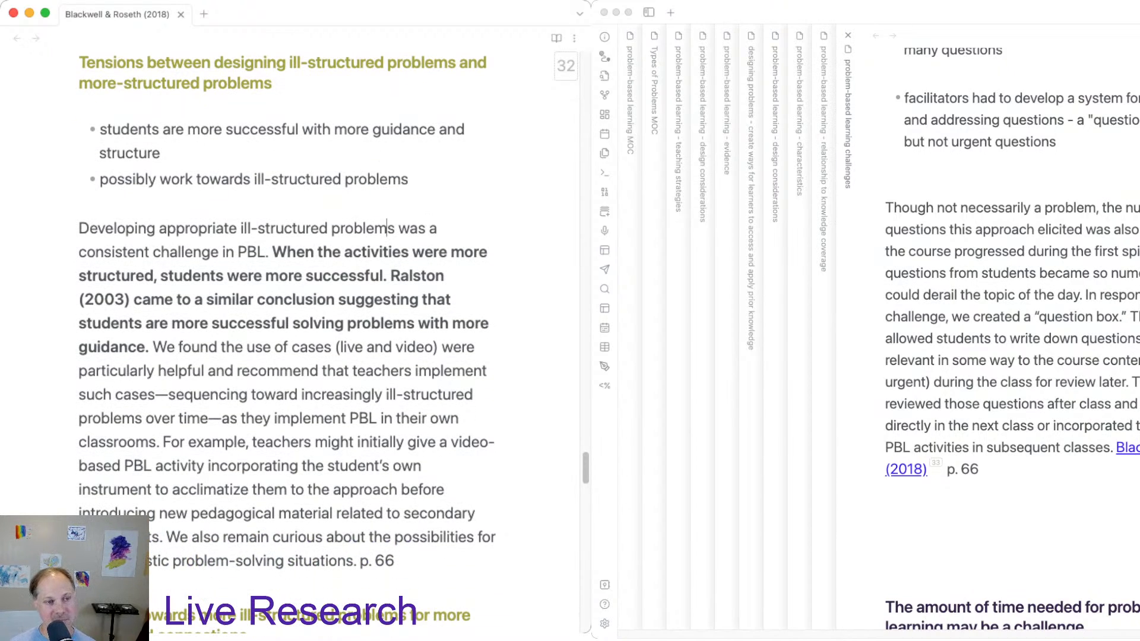
{"action": "scroll", "coordinate": [288, 344], "scroll_direction": "down", "scroll_amount": 2}
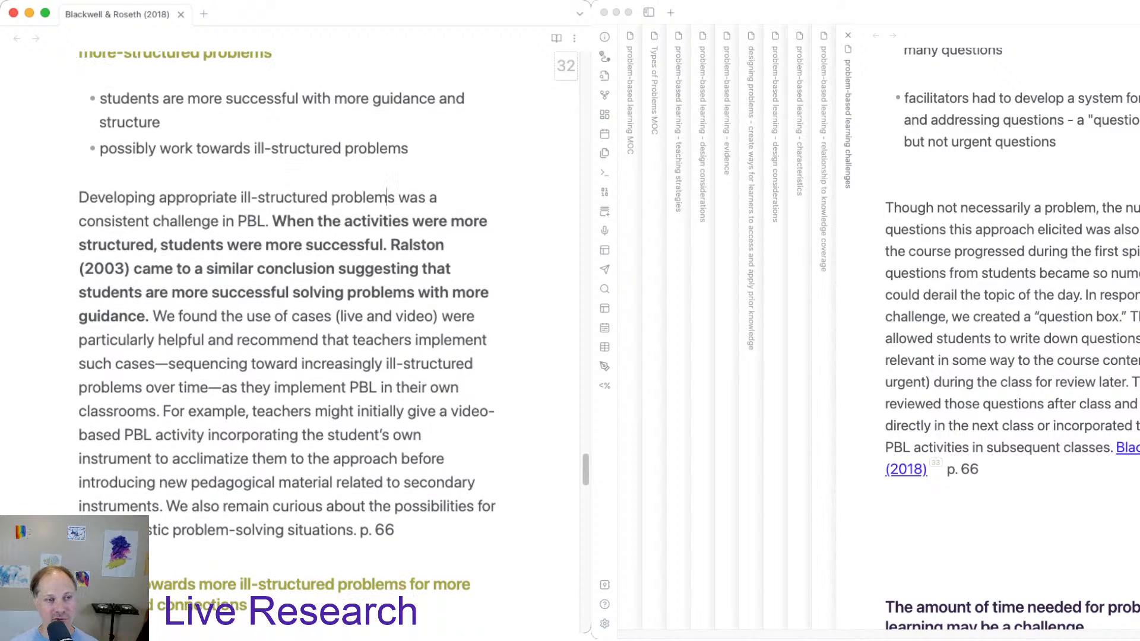
{"action": "scroll", "coordinate": [288, 344], "scroll_direction": "up", "scroll_amount": 2}
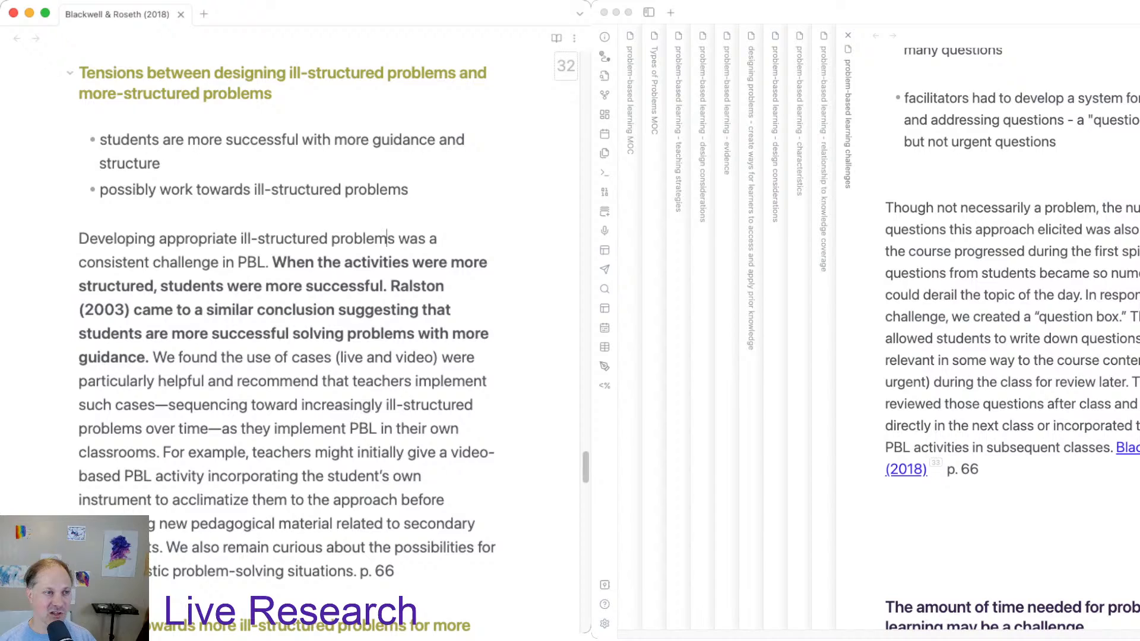
{"action": "left_click_drag", "start_coordinate": [79, 72], "coordinate": [394, 552]}
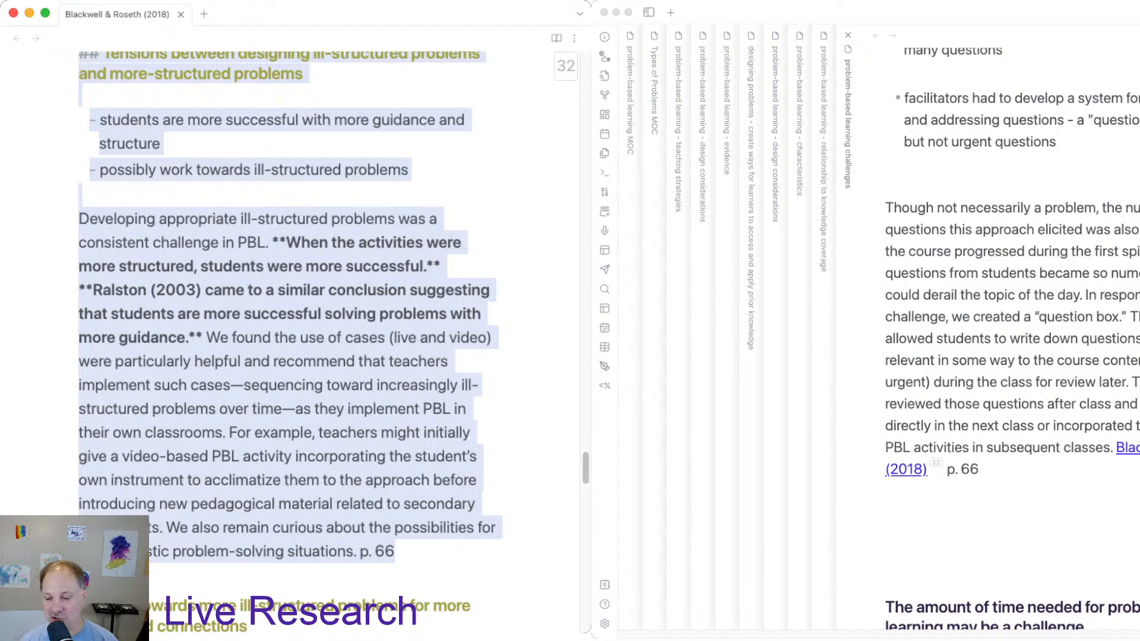
Paste the "Tensions between designing ill-structured problems and more-structured problems" section into the challenges note below the student questions section.
{"action": "left_click", "coordinate": [935, 470]}
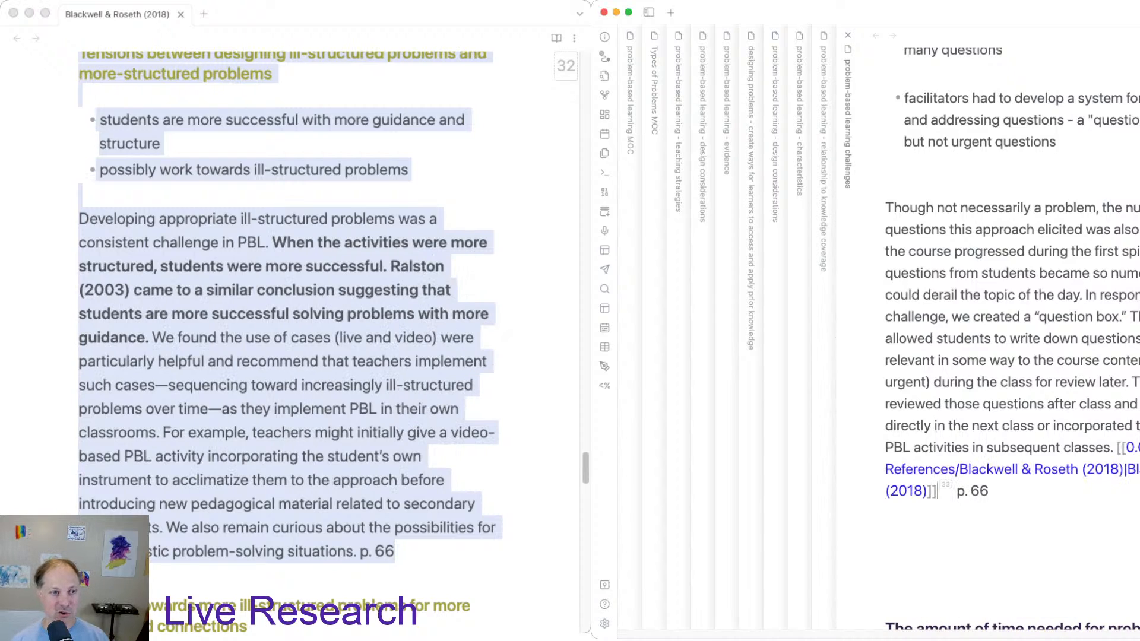
{"action": "scroll", "coordinate": [938, 464], "scroll_direction": "down", "scroll_amount": 2}
{"action": "left_click", "coordinate": [938, 458]}
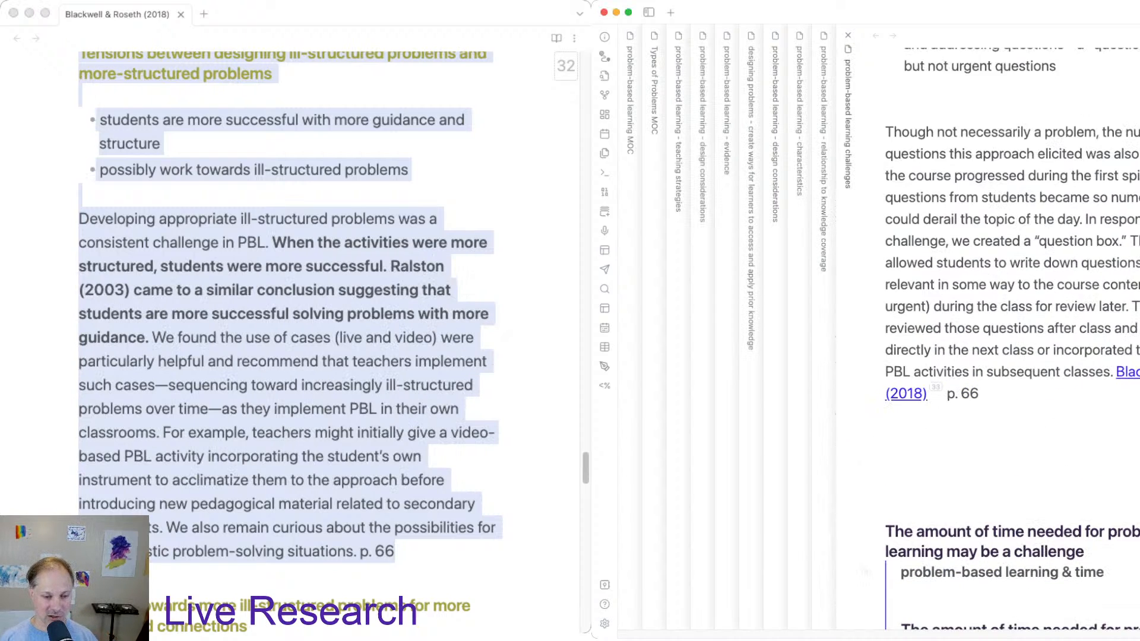
{"action": "type", "text": "Tensions between designing ill-structured problems and more-structured problems students are more successful with more guidance and structure possibly work towards ill-structured problems Developing appropriate ill-structured problems was a consistent challenge in PBL. When the activities were more structured, students were more successful. Ralston (2003) came to a similar conclusion suggesting that students are more successful solving problems with more guidance. We found the use of cases (live and video) were particularly helpful and recommend that teachers implement such cases—sequencing toward increasingly ill-structured problems over time—as they implement PBL in their own classrooms. For example, teachers might initially give a video-based PBL activity incorporating the student’s own instrument to acclimatize them to the approach before introducing new pedagogical material related to secondary instruments. We also remain curious about the possibilities for more realistic problem-solving situations. p. 66"}
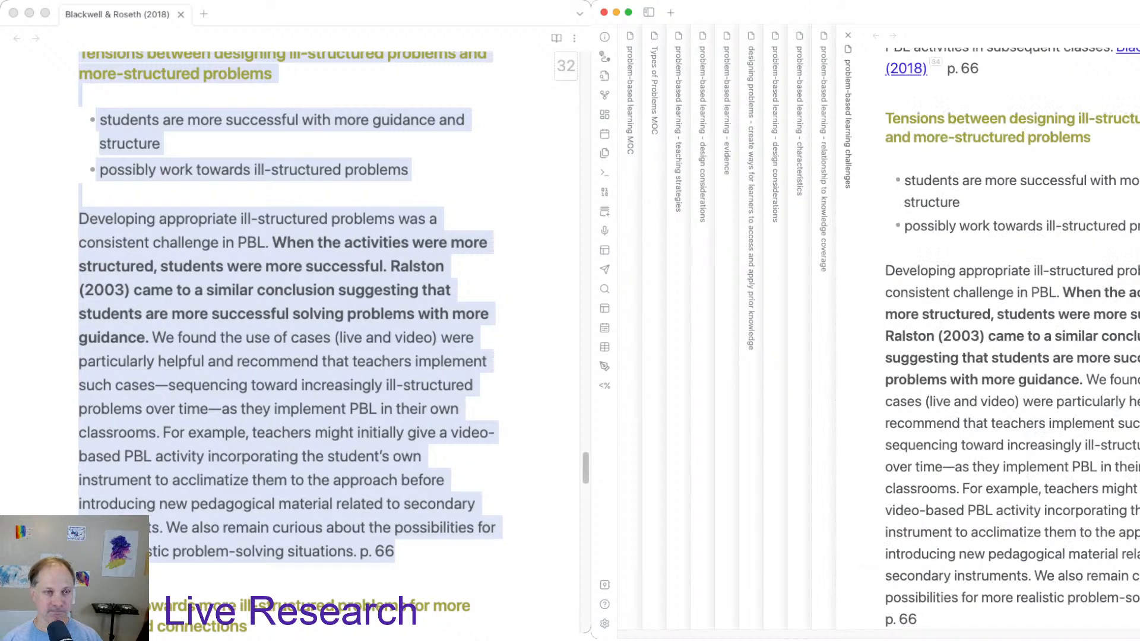
Raise the pasted "Tensions between designing ill-structured problems" heading to level 1.
{"action": "left_click", "coordinate": [937, 118]}
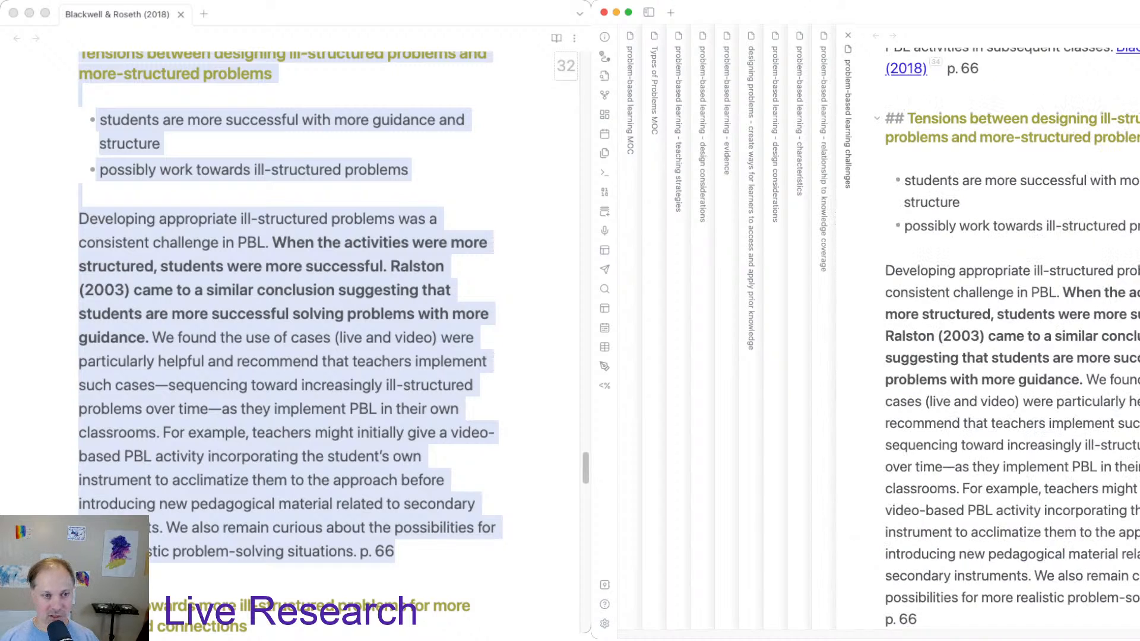
{"action": "key", "text": "BackSpace"}
{"action": "scroll", "coordinate": [1010, 380], "scroll_direction": "down", "scroll_amount": 2}
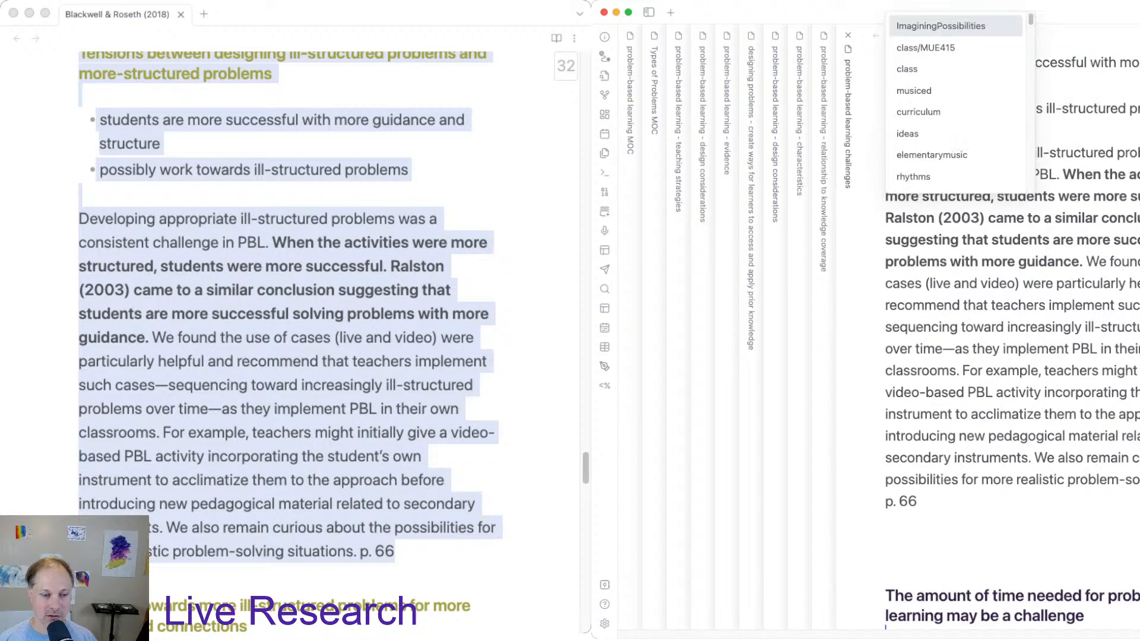
{"action": "key", "text": "Escape"}
Insert a link to the Blackwell & Roseth (2018) note in 0.00 References before the p. 66 reference ending the tensions section.
{"action": "left_click", "coordinate": [886, 502]}
{"action": "type", "text": "[["}
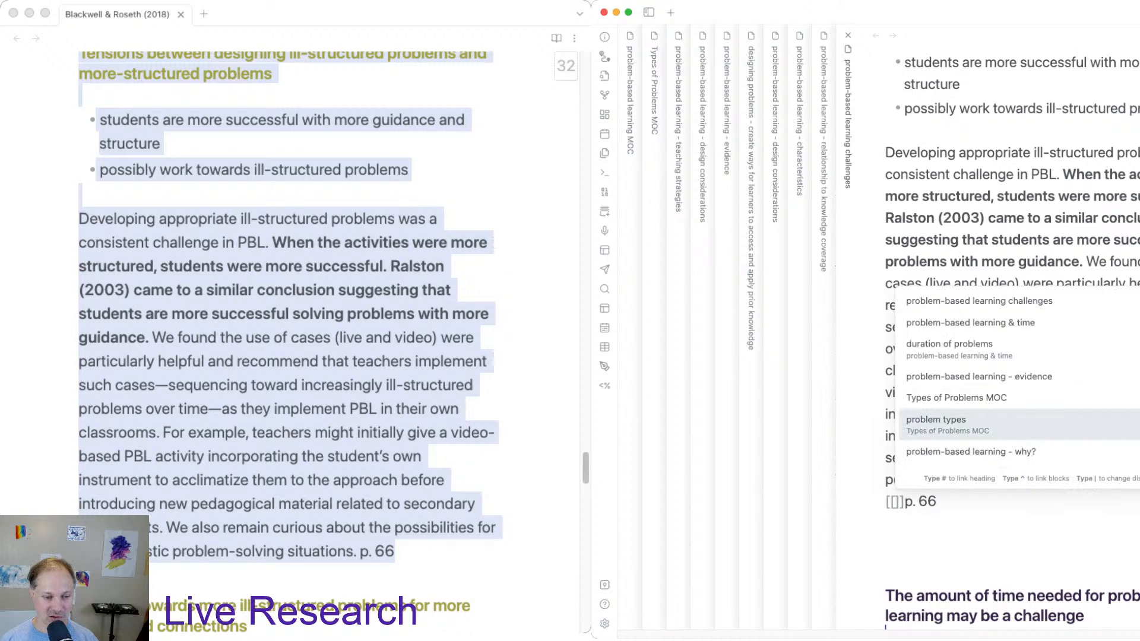
{"action": "type", "text": "b"}
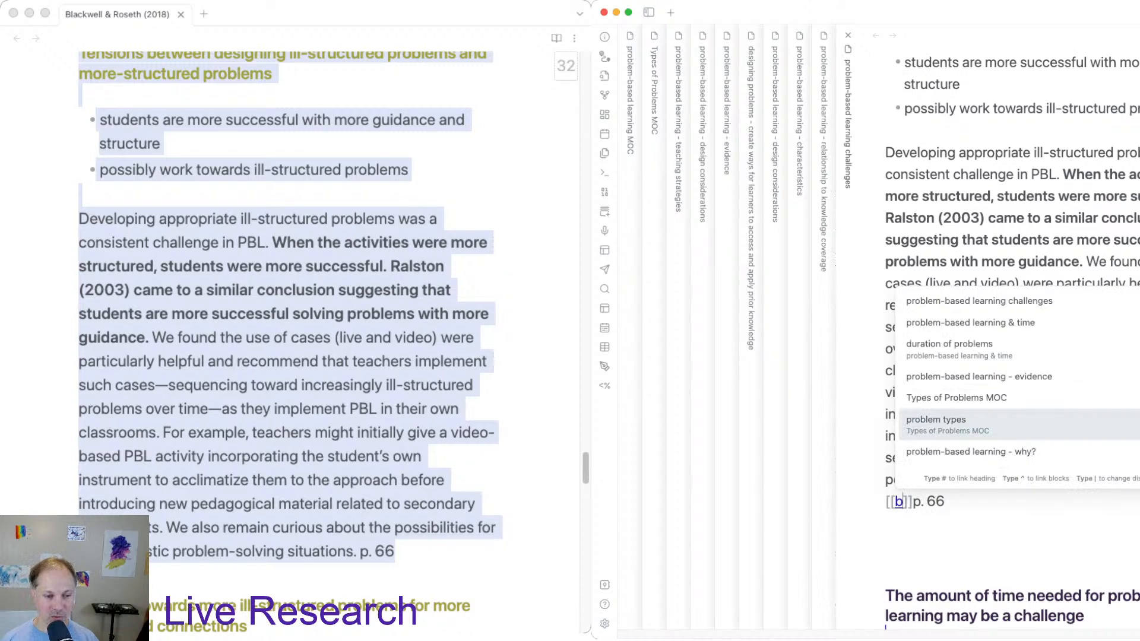
{"action": "type", "text": "lack"}
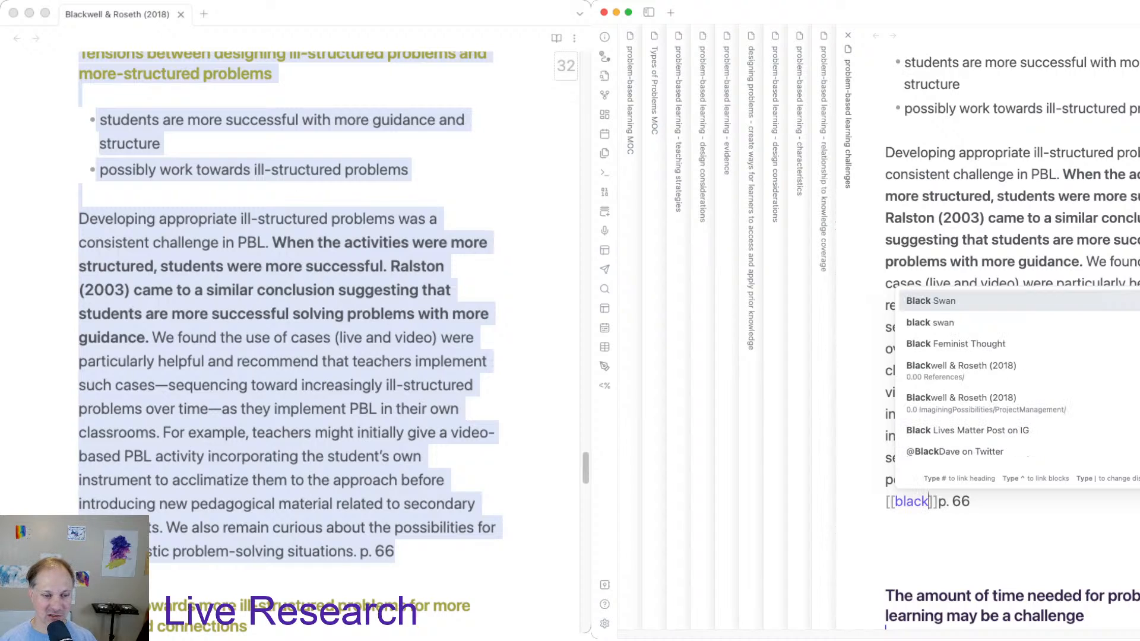
{"action": "key", "text": "Return"}
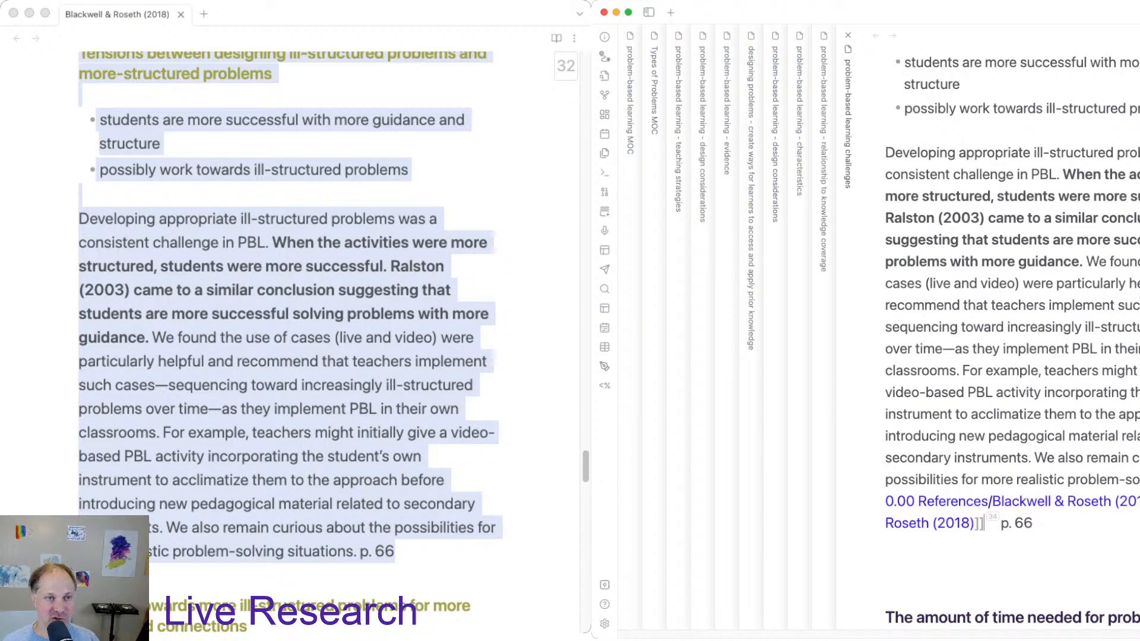
Select the "A move towards more ill-structured problems for more real-world connections" section through p. 67 in the source article note.
{"action": "left_click", "coordinate": [886, 545]}
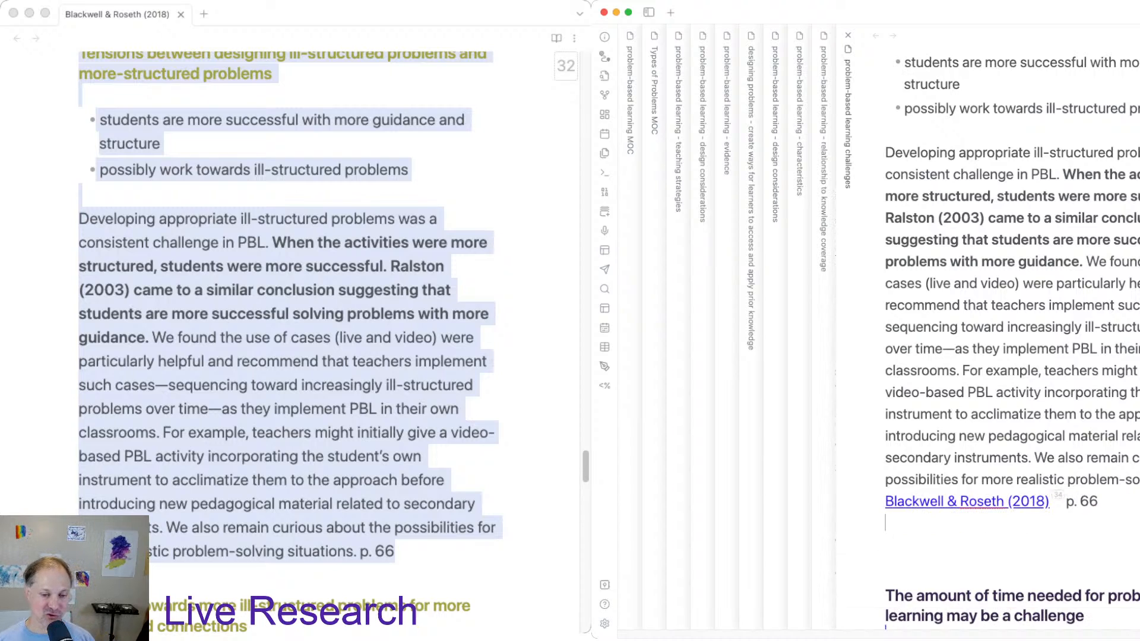
{"action": "key", "text": "super+grave"}
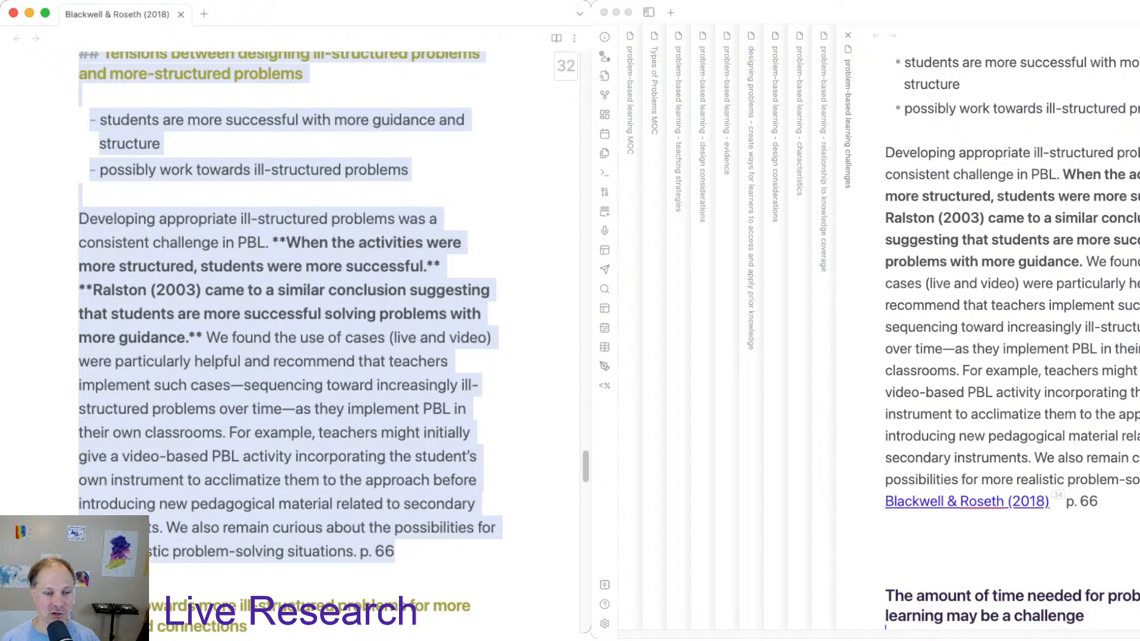
{"action": "key", "text": "super+grave"}
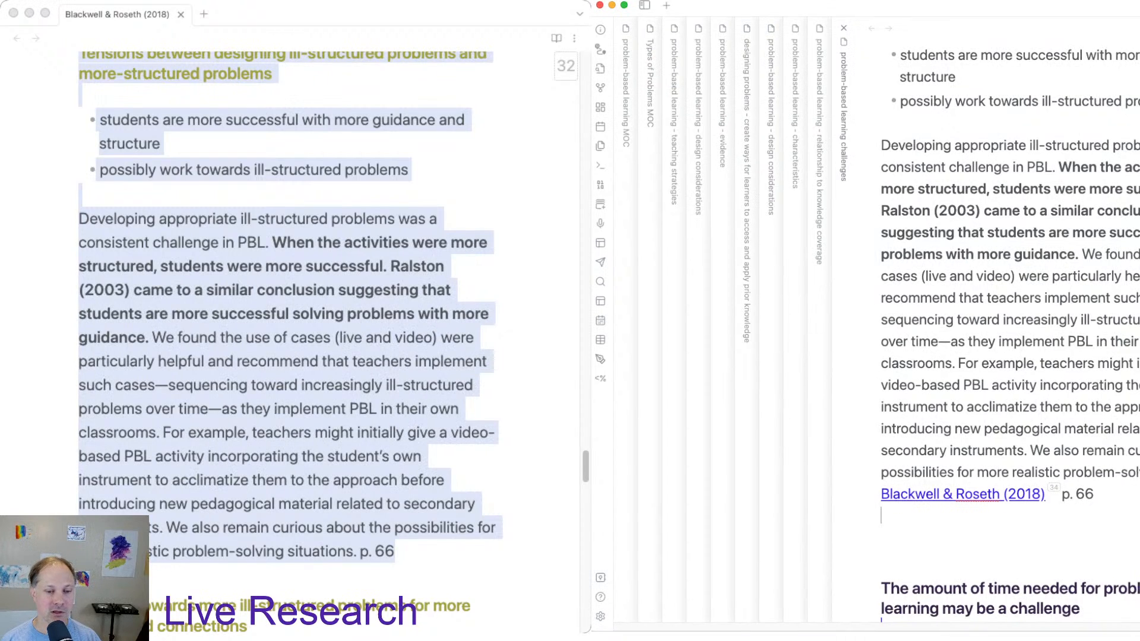
{"action": "key", "text": "super+grave"}
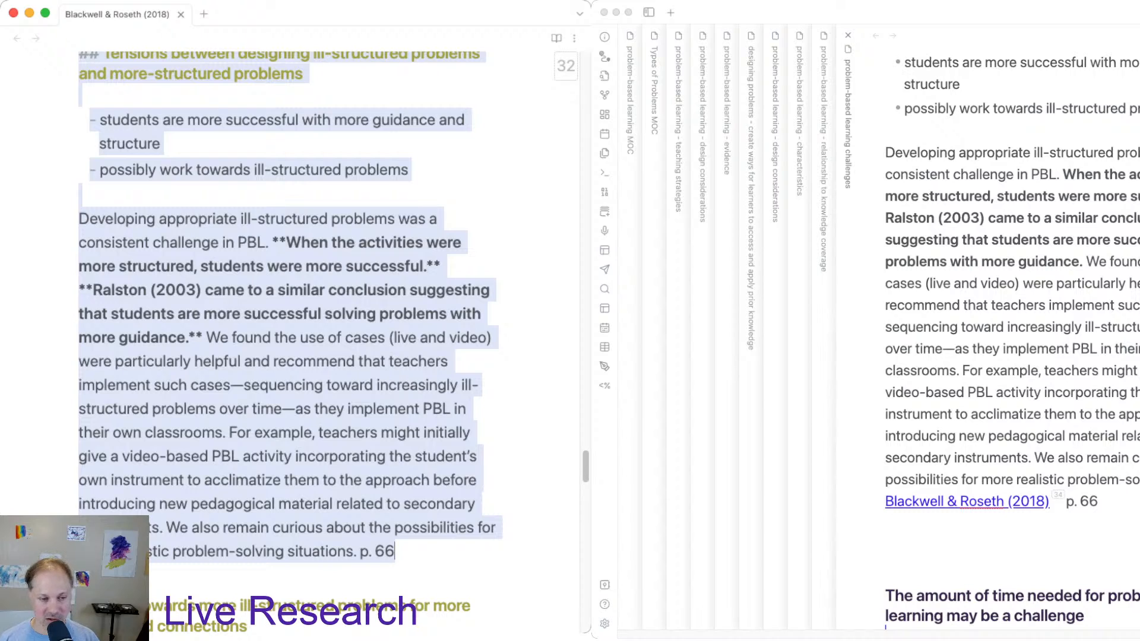
{"action": "scroll", "coordinate": [177, 596], "scroll_direction": "down", "scroll_amount": 5}
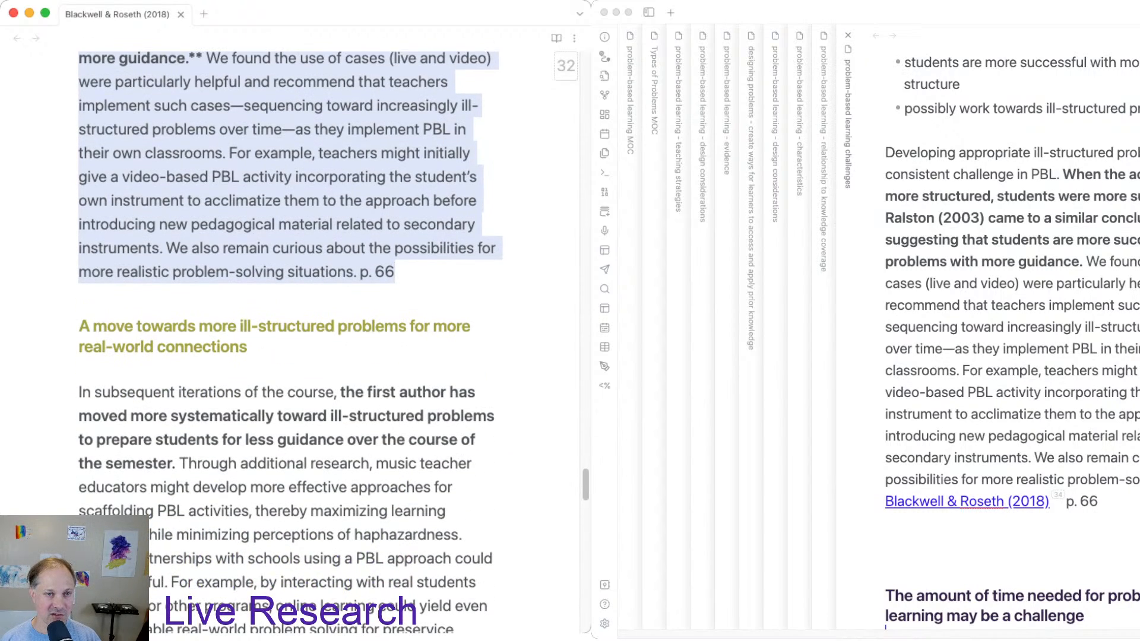
{"action": "key", "text": "super+grave"}
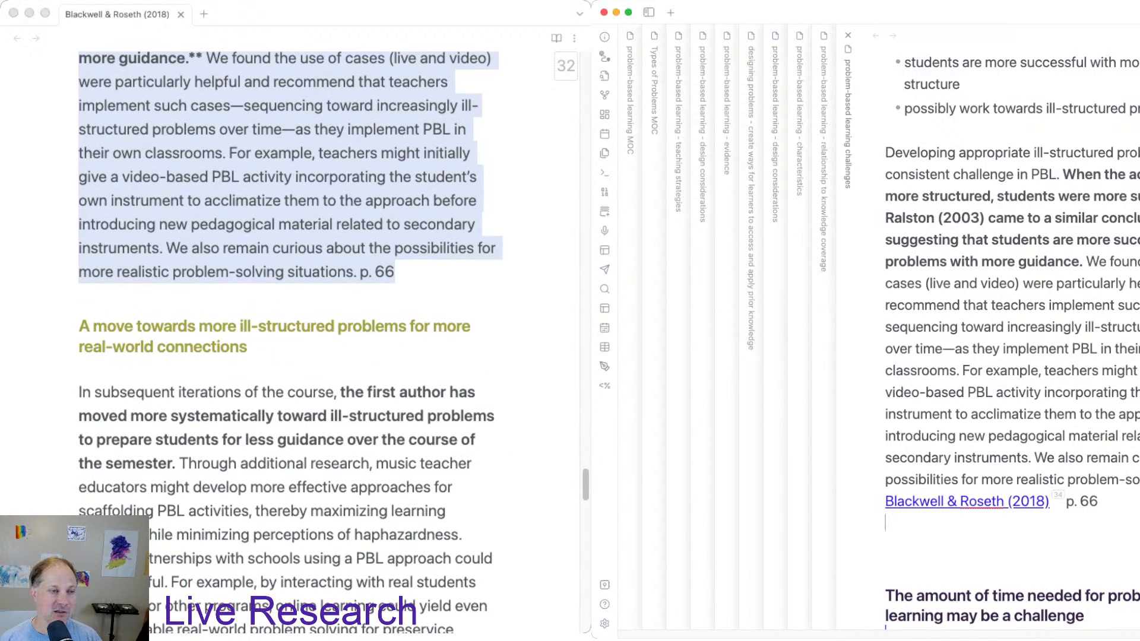
{"action": "key", "text": "super+grave"}
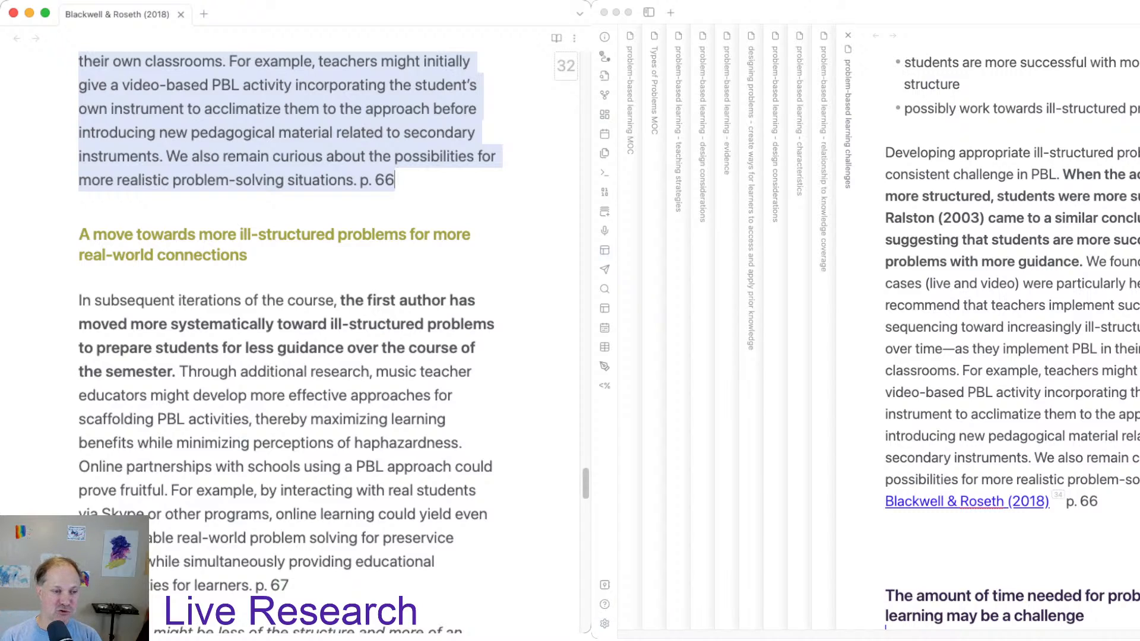
{"action": "left_click", "coordinate": [79, 275]}
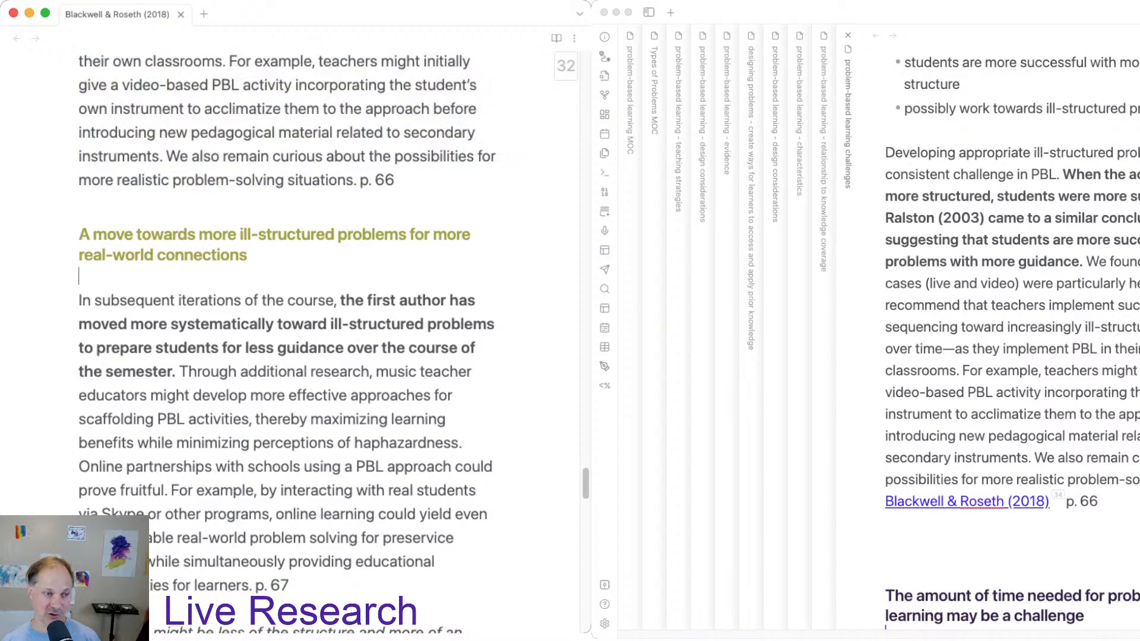
{"action": "left_click_drag", "start_coordinate": [79, 234], "coordinate": [289, 586]}
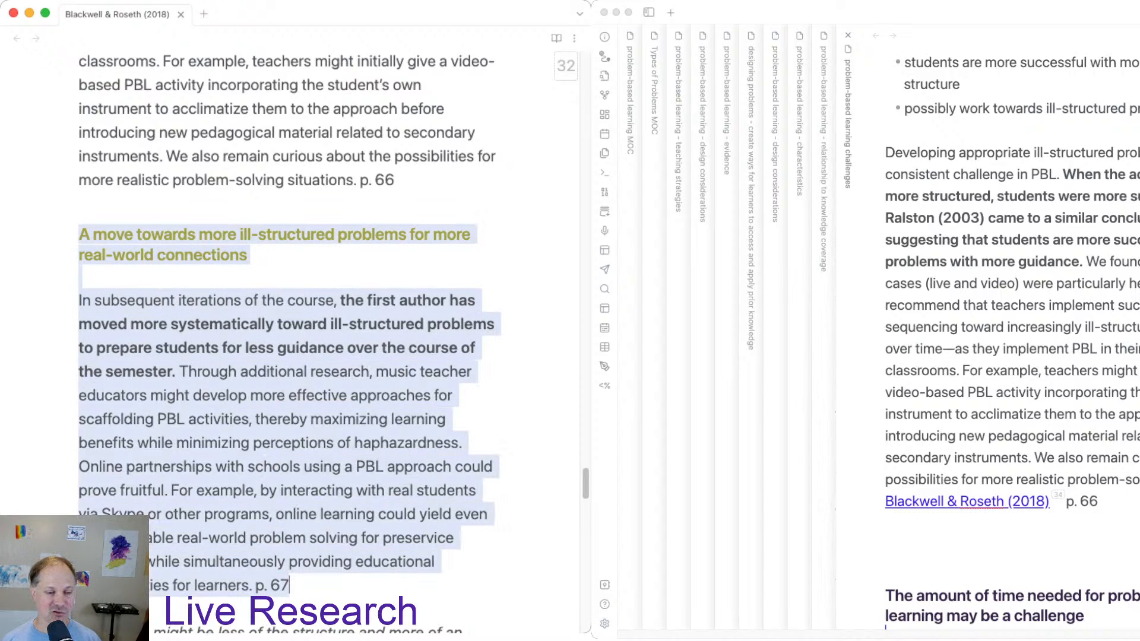
Extend the selection to include the italic comment on structure, scaffolding and ambiguous situations below the p. 67 passage.
{"action": "scroll", "coordinate": [290, 342], "scroll_direction": "down", "scroll_amount": 5}
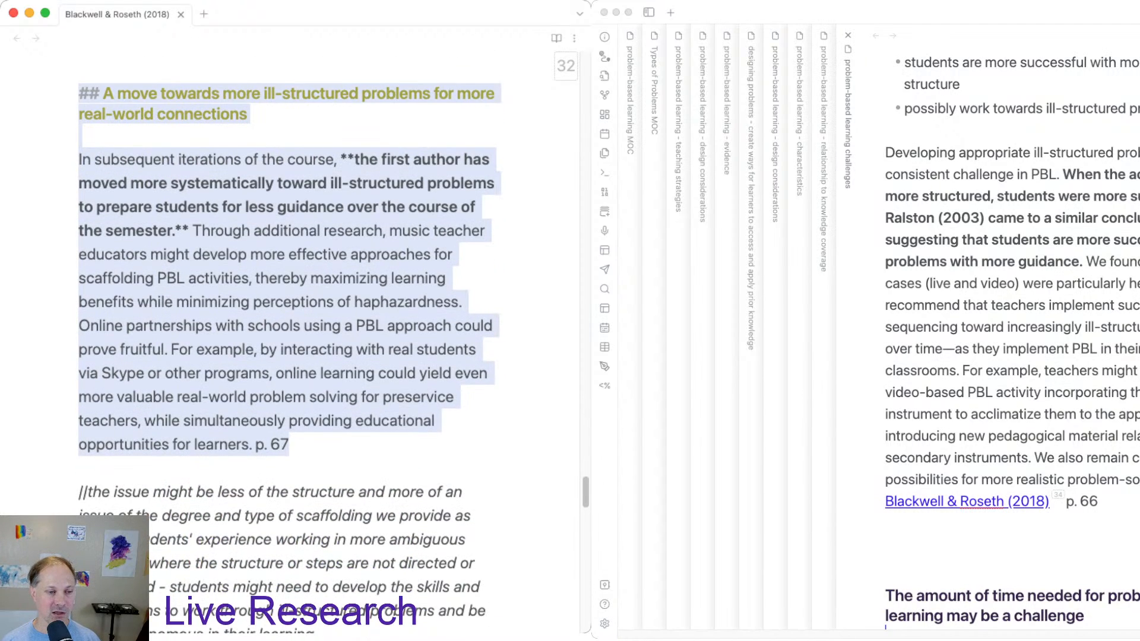
{"action": "scroll", "coordinate": [291, 342], "scroll_direction": "up", "scroll_amount": 1}
{"action": "scroll", "coordinate": [290, 342], "scroll_direction": "down", "scroll_amount": 3}
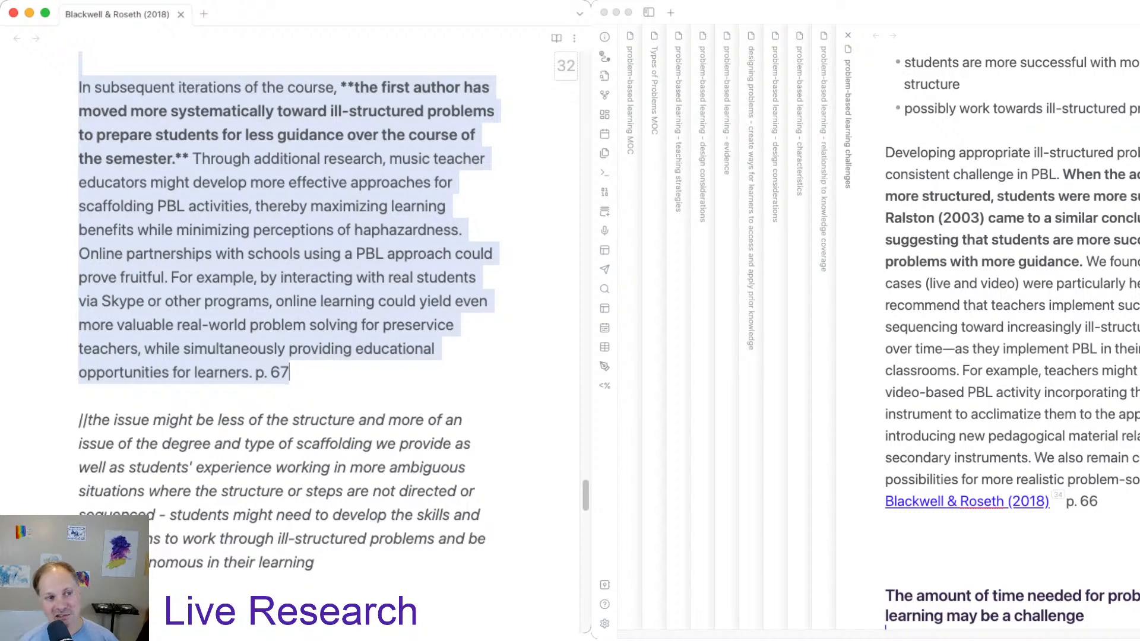
{"action": "scroll", "coordinate": [290, 316], "scroll_direction": "up", "scroll_amount": 2}
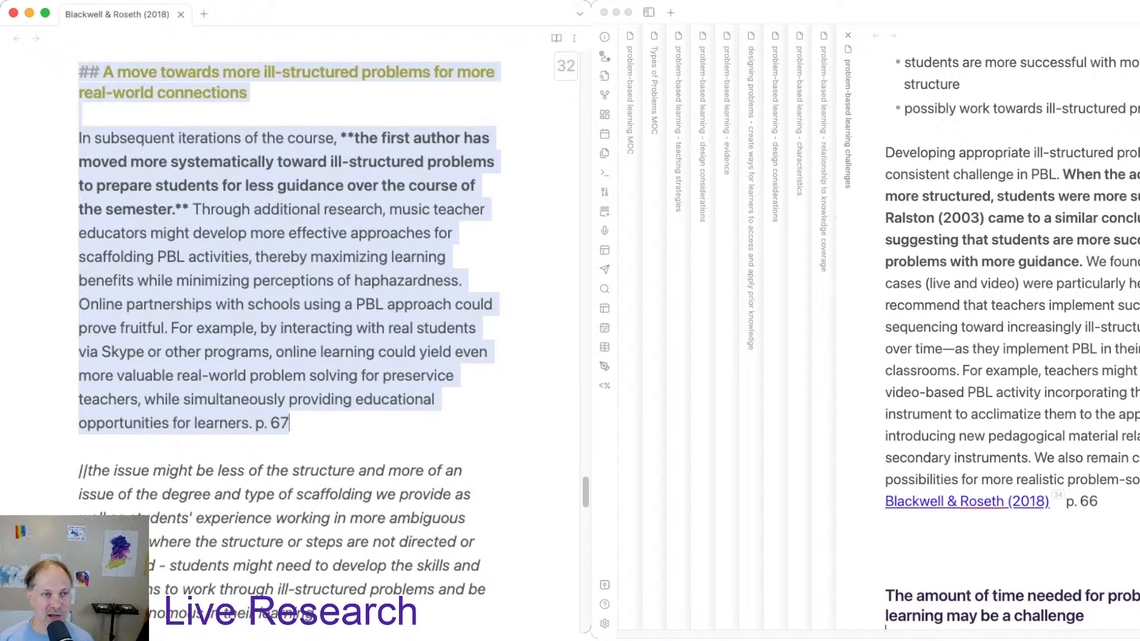
{"action": "scroll", "coordinate": [290, 336], "scroll_direction": "down", "scroll_amount": 3}
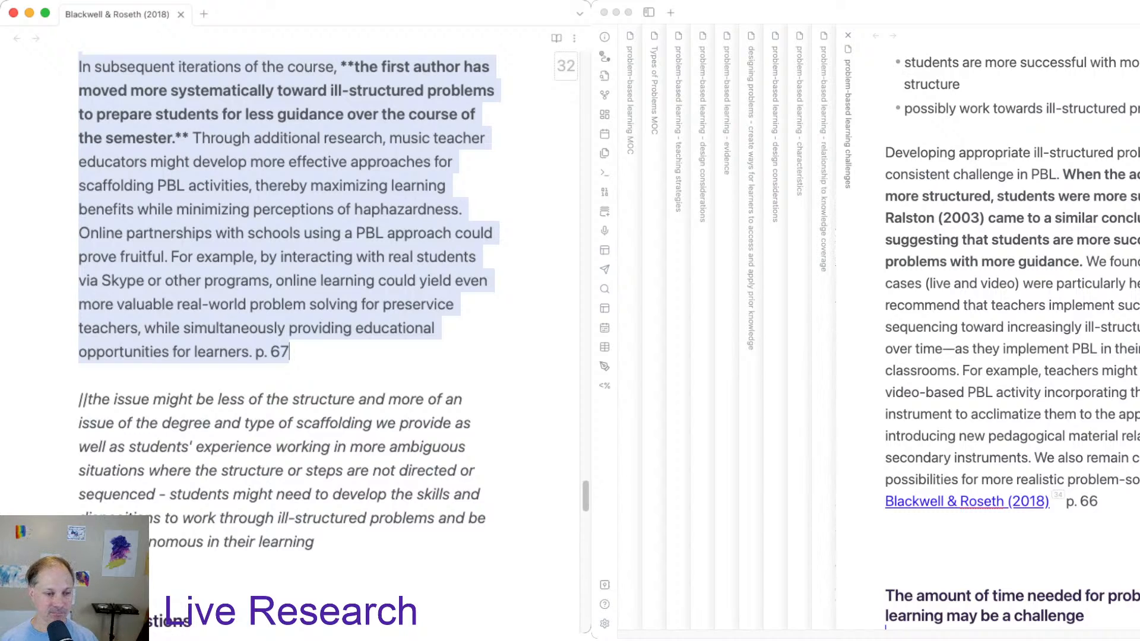
{"action": "left_click", "coordinate": [321, 542], "text": "shift"}
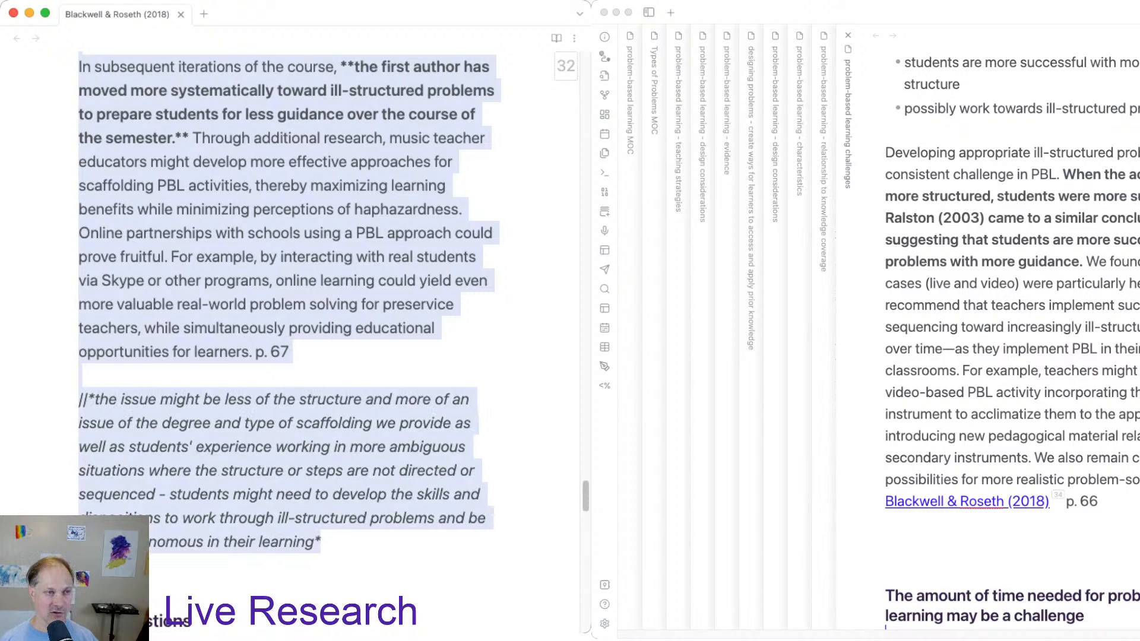
Review the selected section on moving towards ill-structured problems and its italic comment to decide which topic note it fits.
{"action": "scroll", "coordinate": [290, 338], "scroll_direction": "up", "scroll_amount": 3}
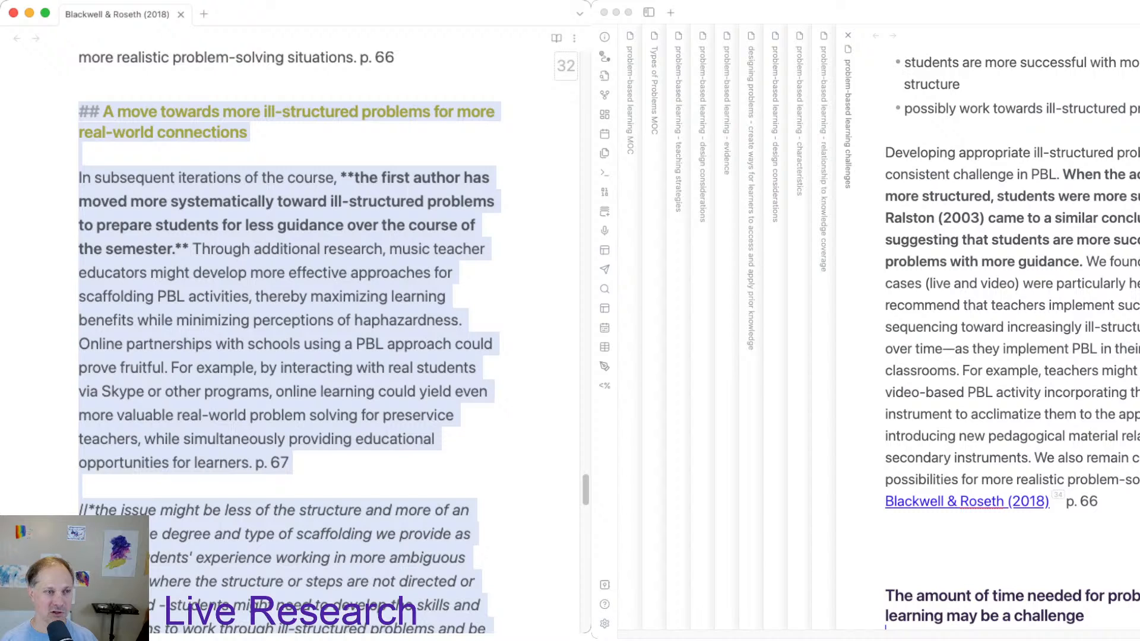
{"action": "scroll", "coordinate": [290, 342], "scroll_direction": "down", "scroll_amount": 1}
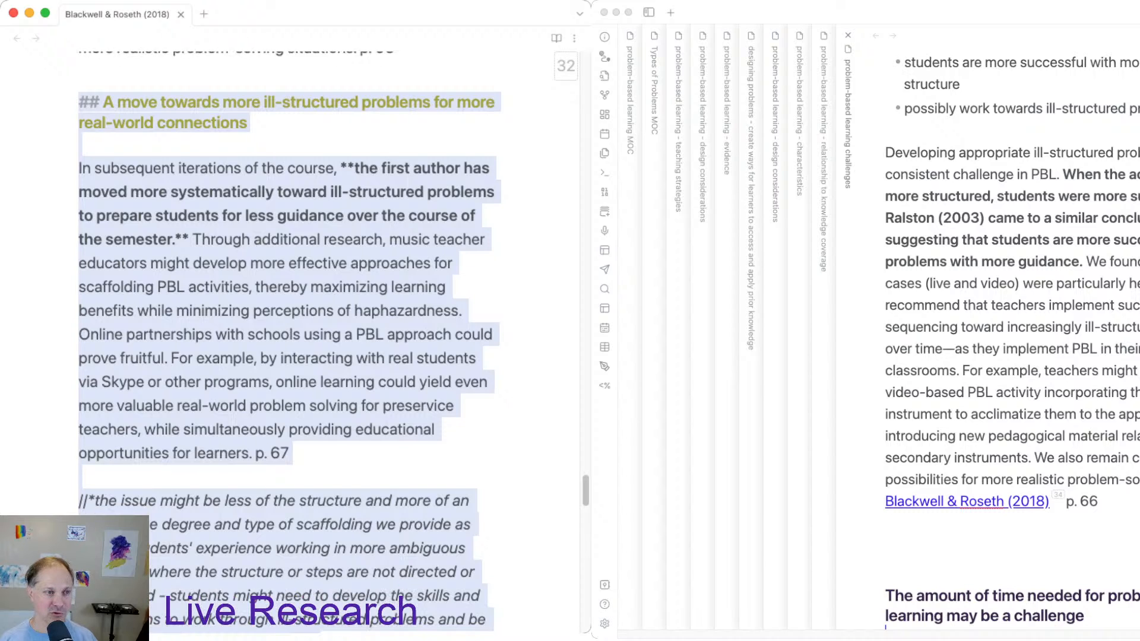
{"action": "scroll", "coordinate": [290, 342], "scroll_direction": "up", "scroll_amount": 6}
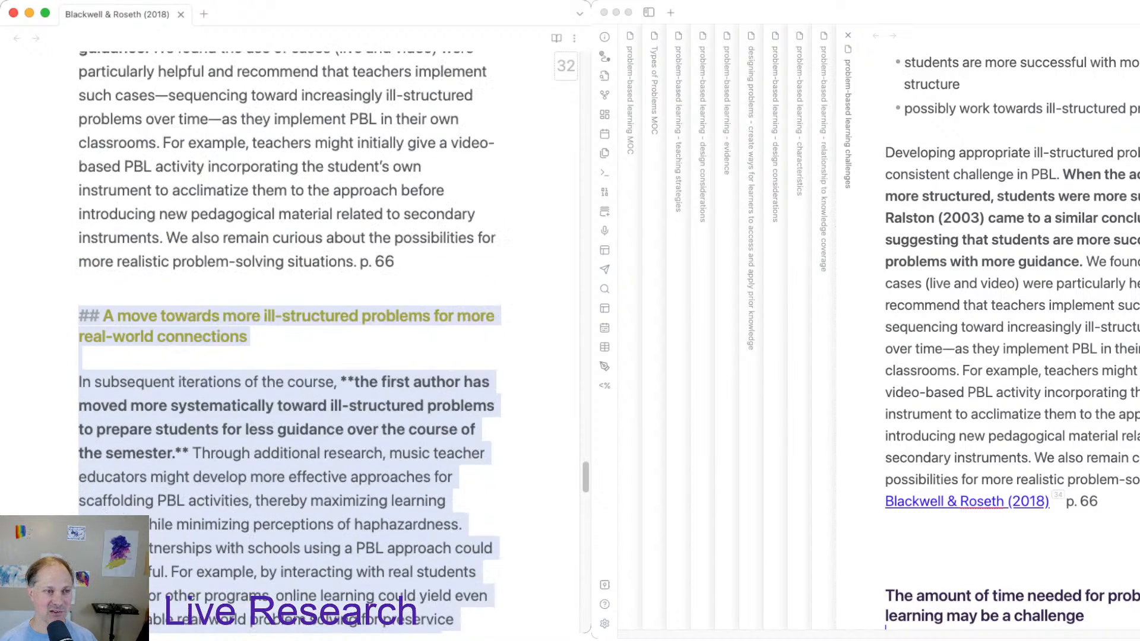
{"action": "scroll", "coordinate": [290, 342], "scroll_direction": "down", "scroll_amount": 4}
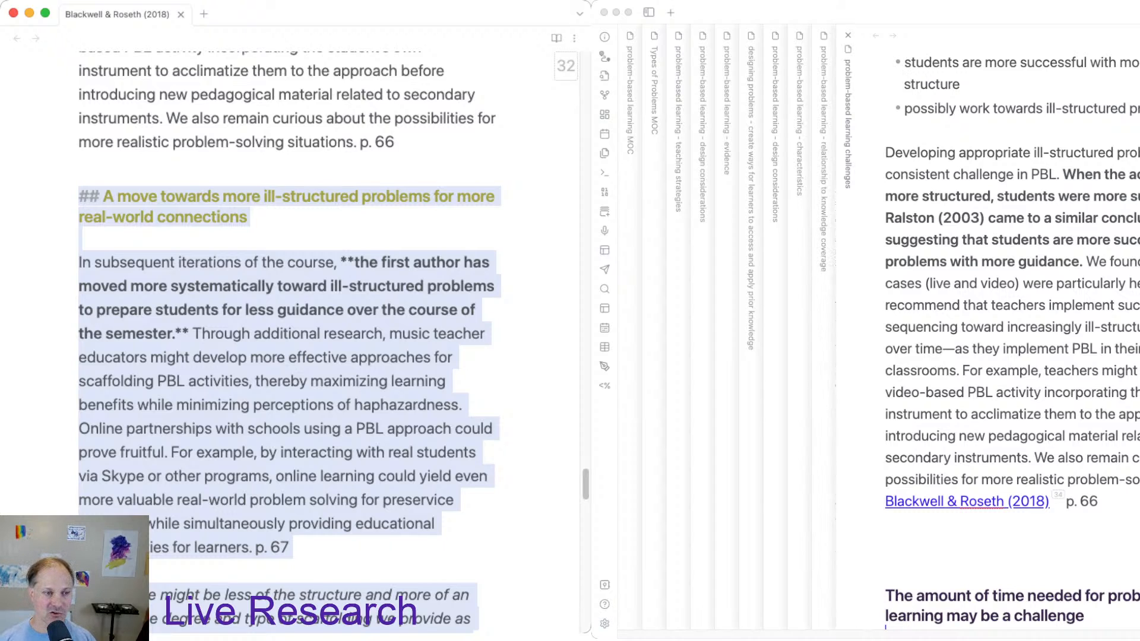
{"action": "scroll", "coordinate": [290, 342], "scroll_direction": "down", "scroll_amount": 2}
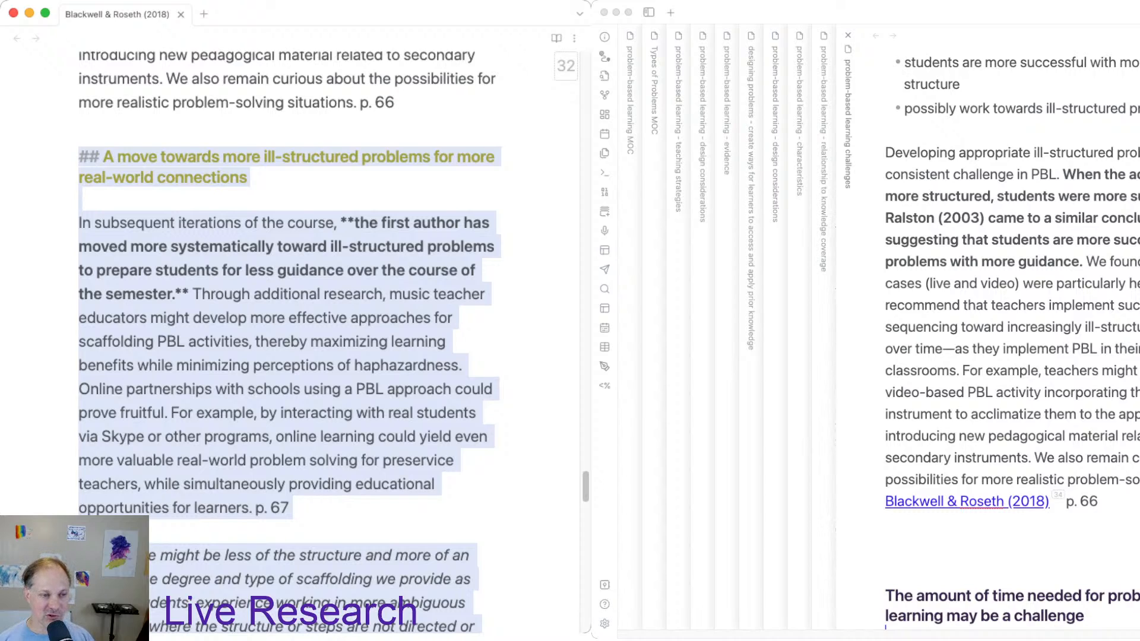
{"action": "scroll", "coordinate": [177, 596], "scroll_direction": "down", "scroll_amount": 2}
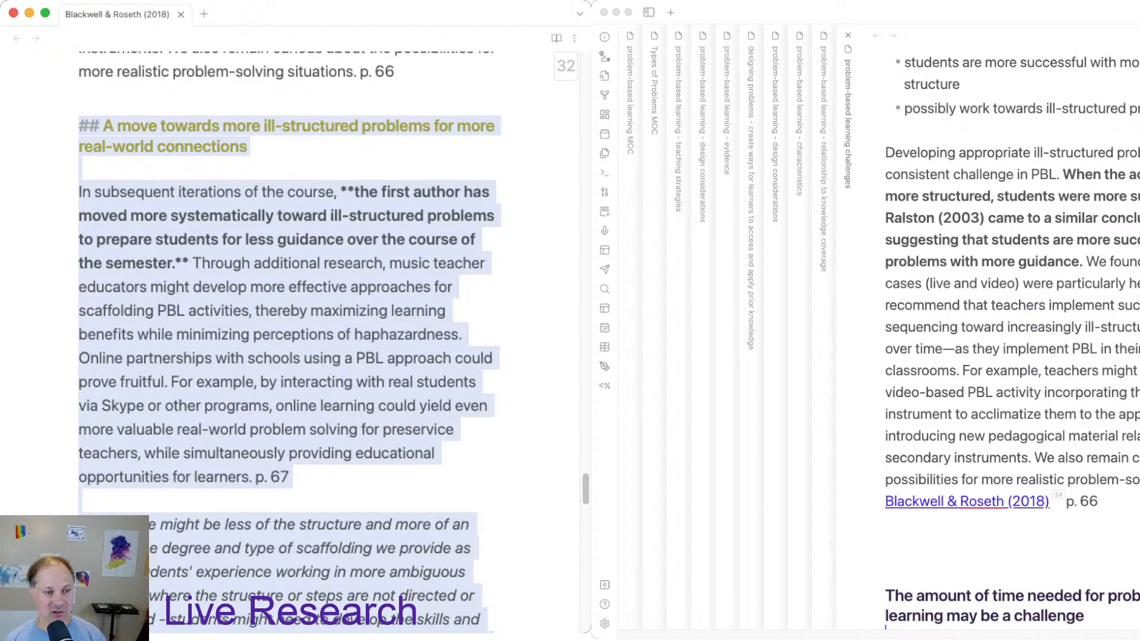
{"action": "scroll", "coordinate": [290, 341], "scroll_direction": "down", "scroll_amount": 2}
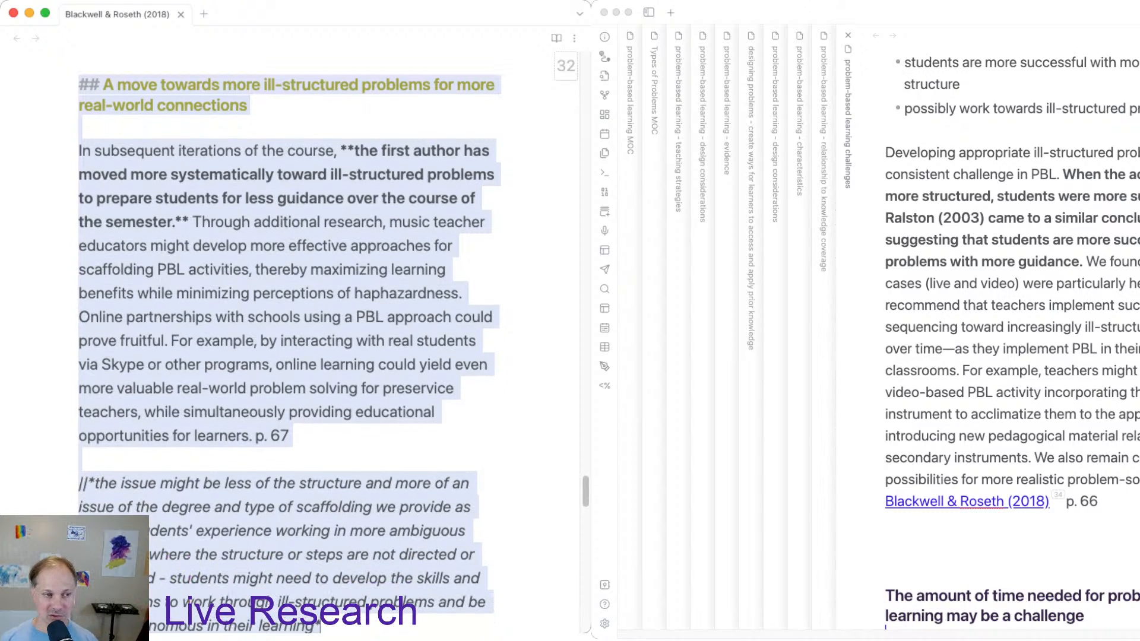
{"action": "scroll", "coordinate": [291, 341], "scroll_direction": "down", "scroll_amount": 1}
{"action": "scroll", "coordinate": [290, 324], "scroll_direction": "down", "scroll_amount": 2}
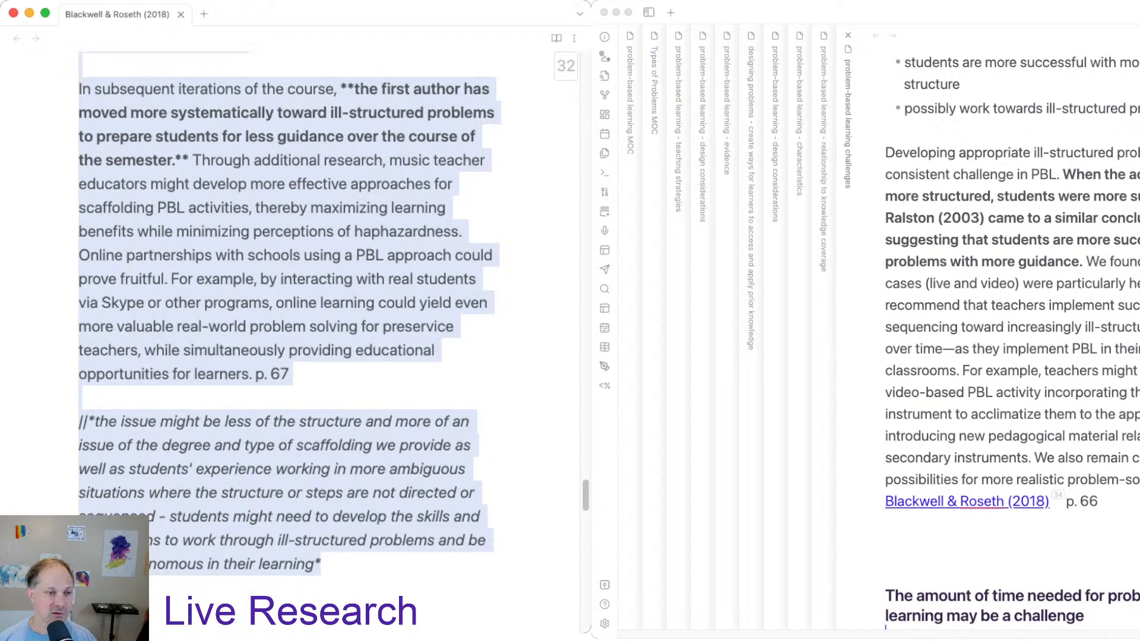
{"action": "scroll", "coordinate": [290, 297], "scroll_direction": "up", "scroll_amount": 5}
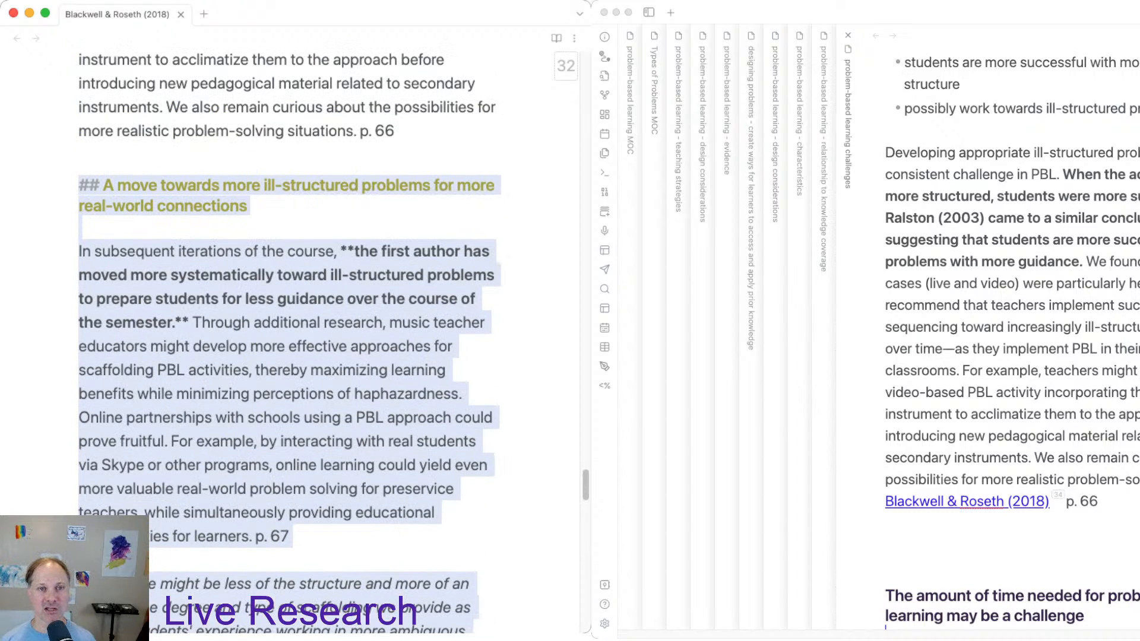
Look through the problem-based learning MOC, from the design considerations to the curricular issues, for a note suited to the selected section.
{"action": "left_click", "coordinate": [886, 523]}
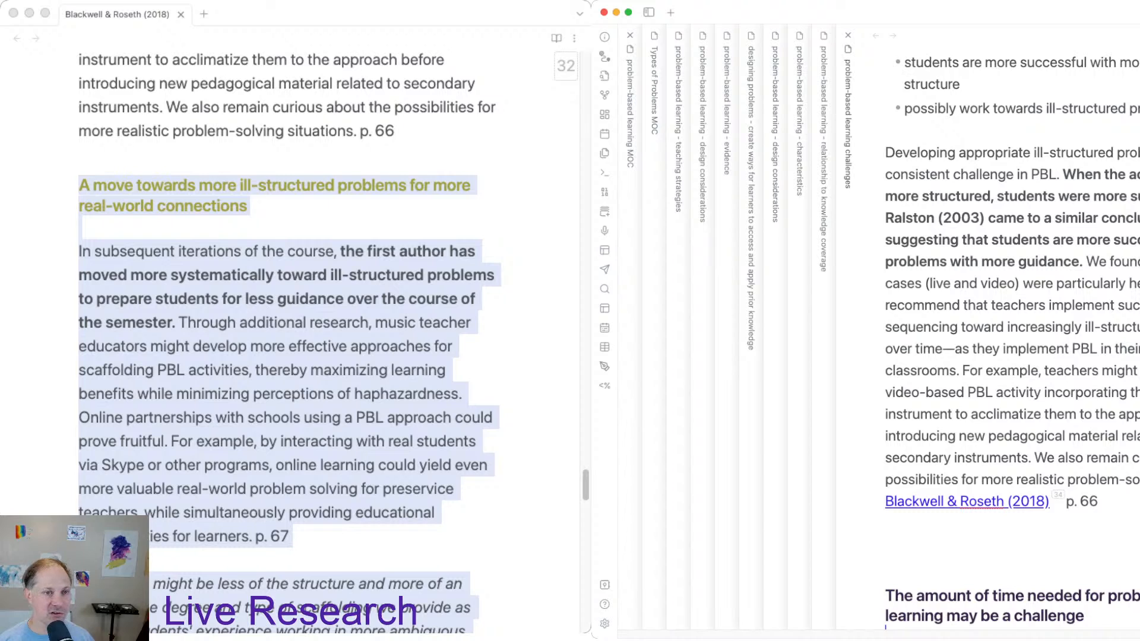
{"action": "left_click", "coordinate": [630, 113]}
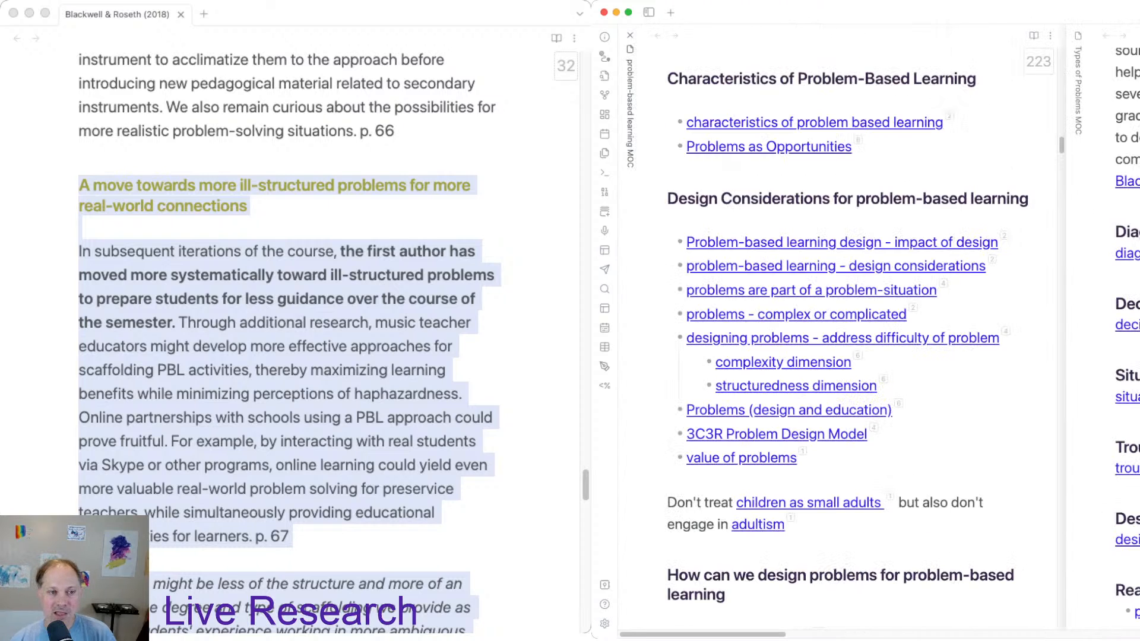
{"action": "scroll", "coordinate": [848, 332], "scroll_direction": "down", "scroll_amount": 4}
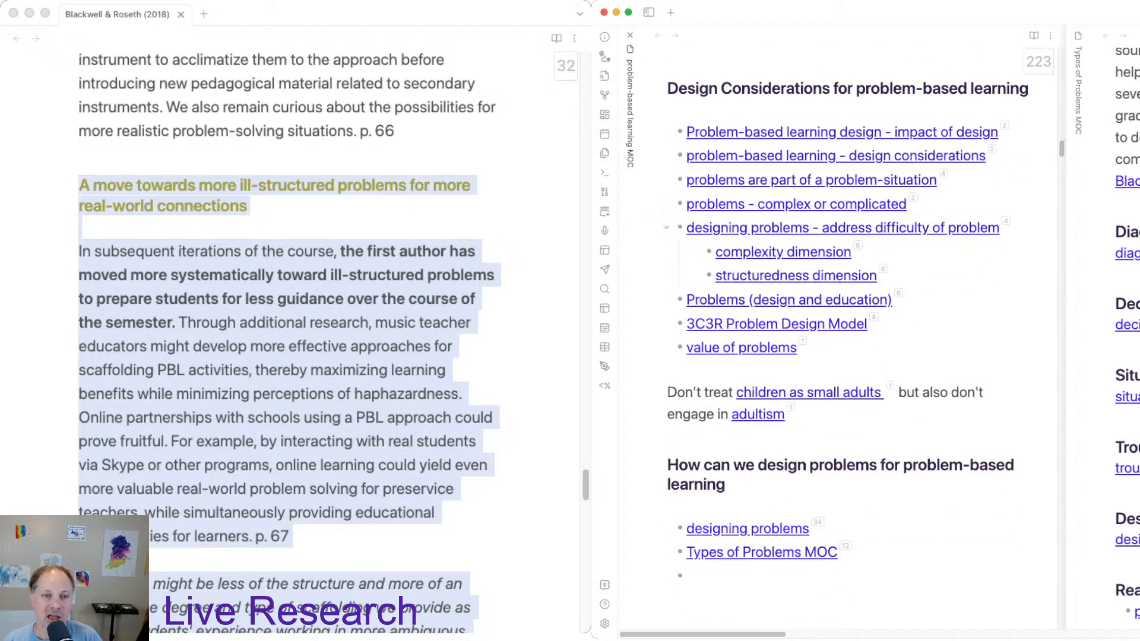
{"action": "scroll", "coordinate": [848, 332], "scroll_direction": "down", "scroll_amount": 10}
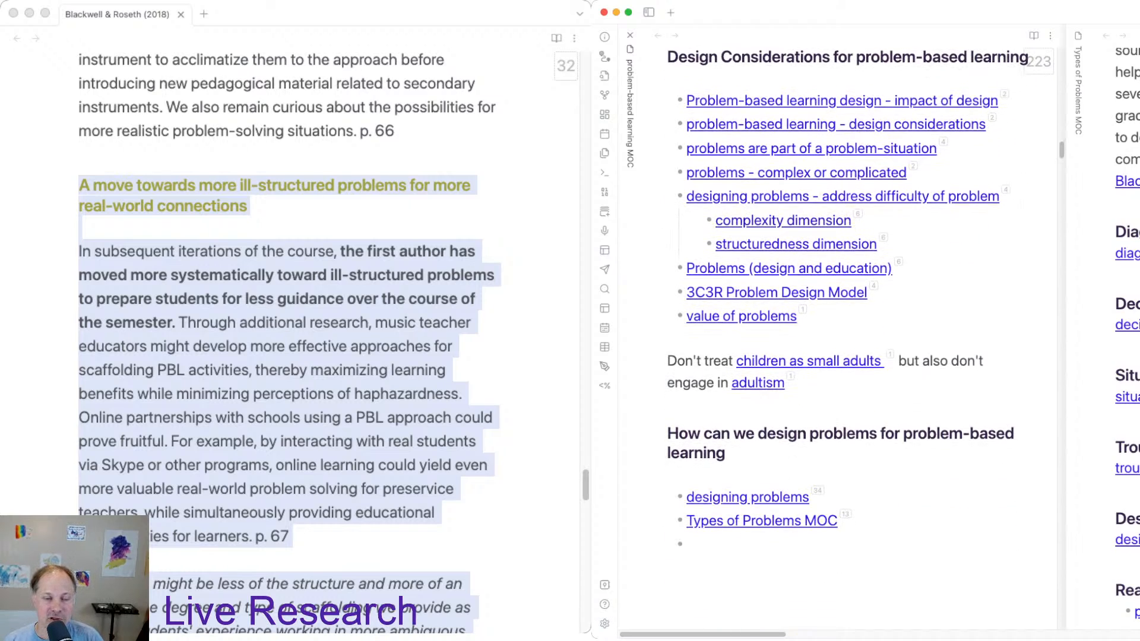
{"action": "scroll", "coordinate": [850, 327], "scroll_direction": "down", "scroll_amount": 5}
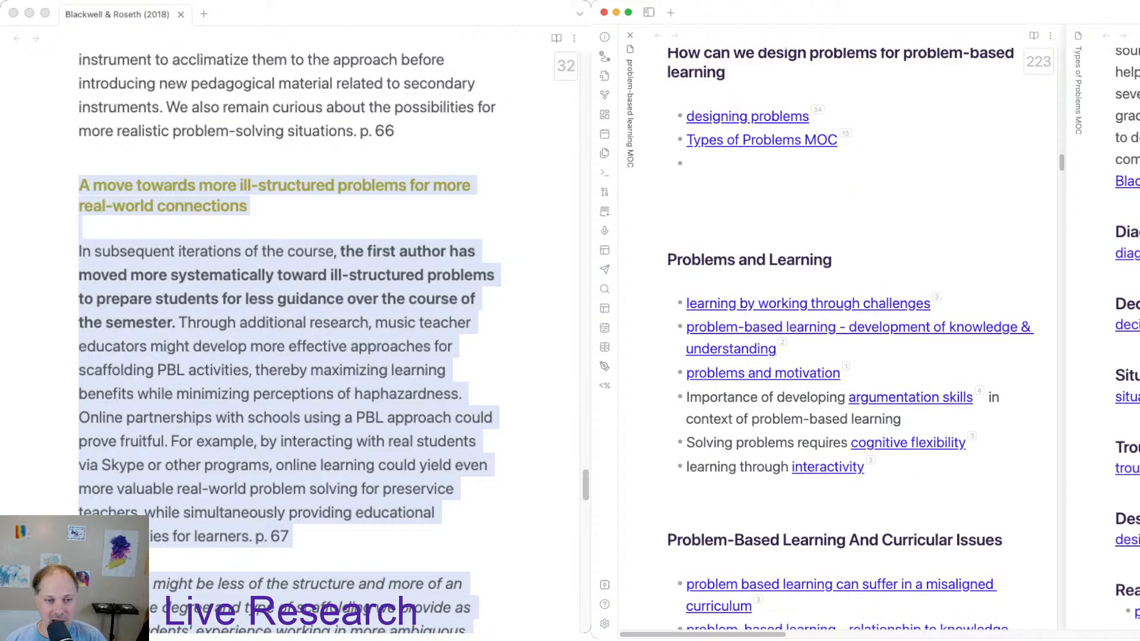
{"action": "scroll", "coordinate": [850, 328], "scroll_direction": "down", "scroll_amount": 5}
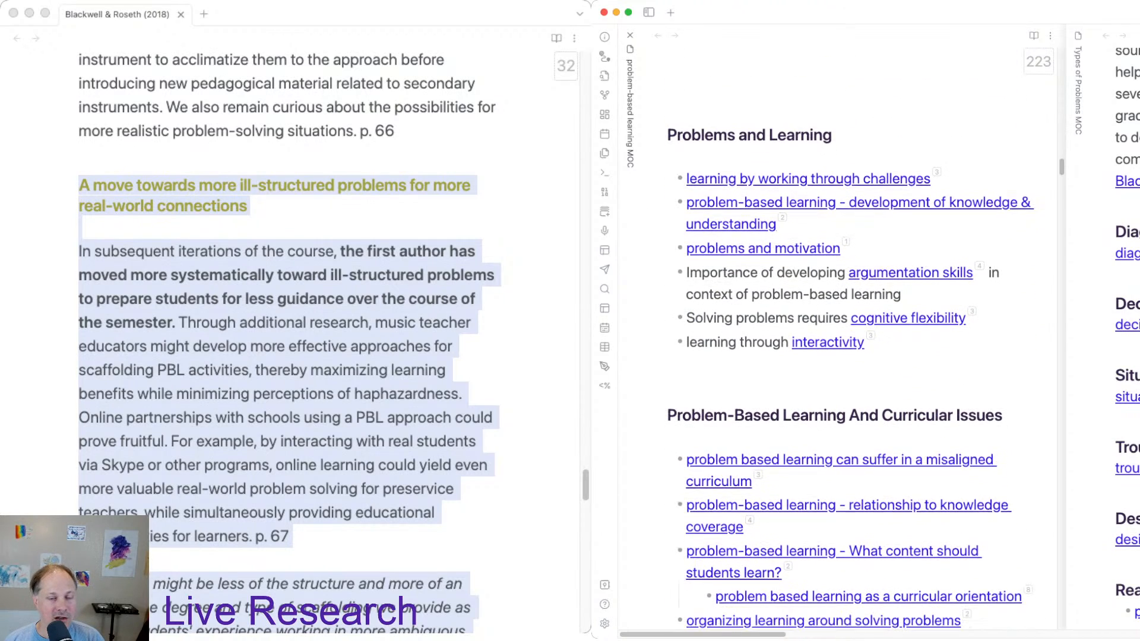
{"action": "scroll", "coordinate": [850, 333], "scroll_direction": "down", "scroll_amount": 4}
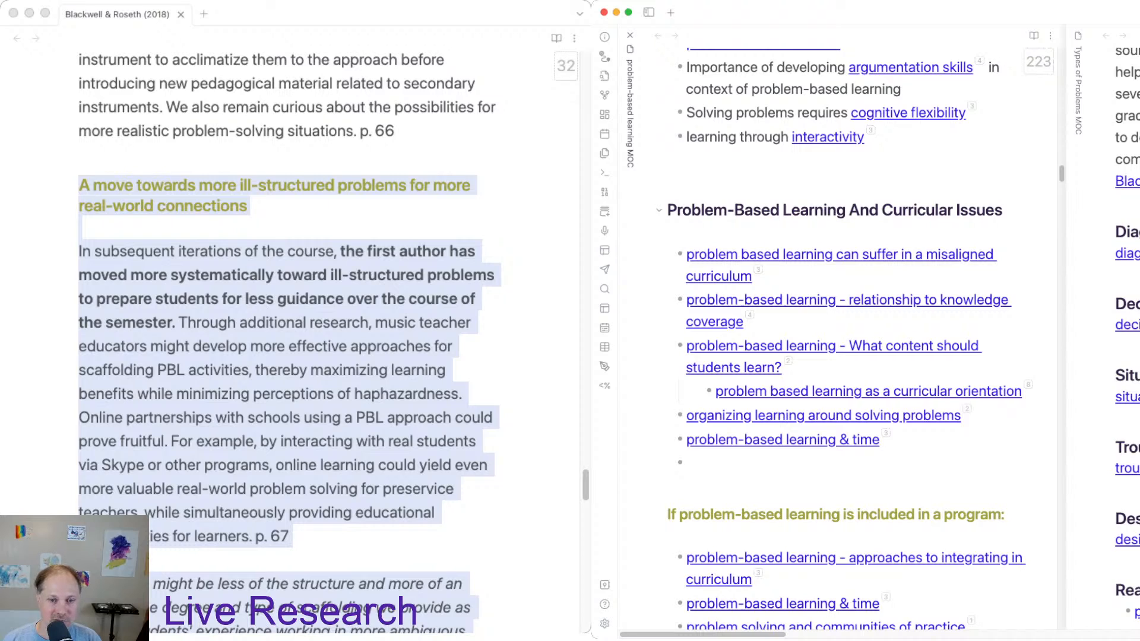
{"action": "scroll", "coordinate": [850, 339], "scroll_direction": "down", "scroll_amount": 1}
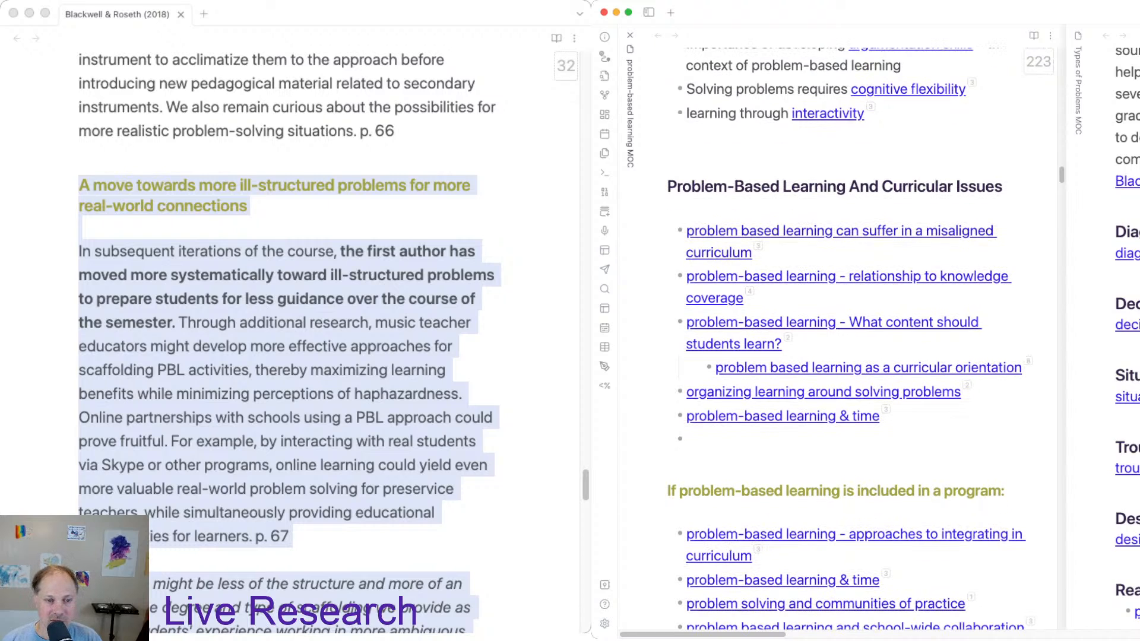
{"action": "scroll", "coordinate": [851, 338], "scroll_direction": "down", "scroll_amount": 1}
{"action": "scroll", "coordinate": [851, 333], "scroll_direction": "down", "scroll_amount": 1}
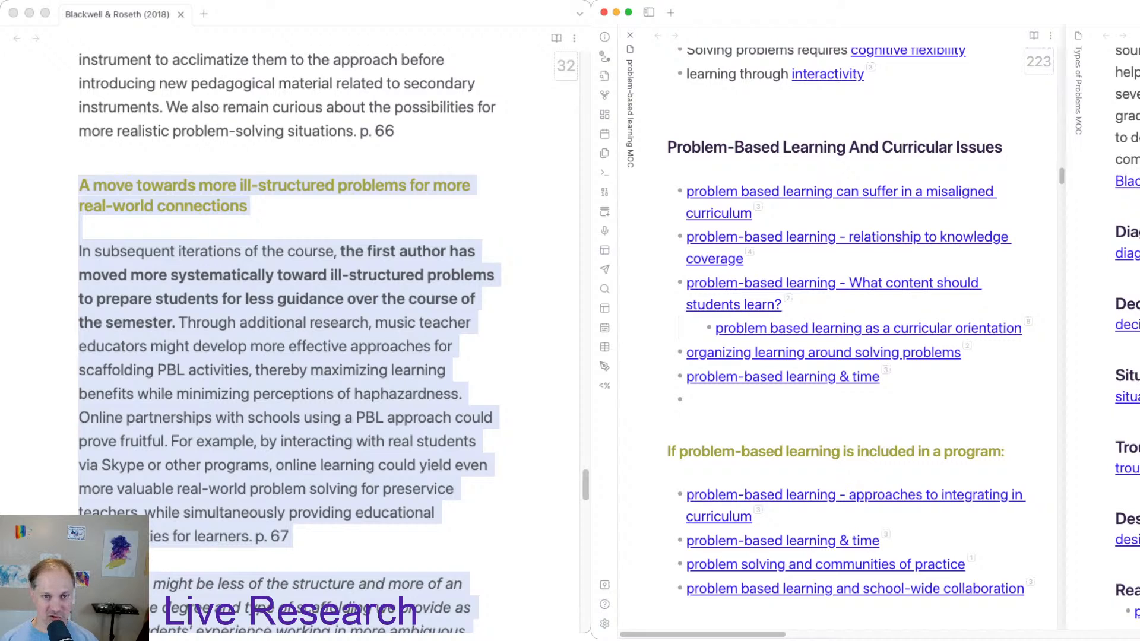
Search the vault for "ill" and open the "ill structured problems" note at its opening sections.
{"action": "key", "text": "super+o"}
{"action": "type", "text": "ill"}
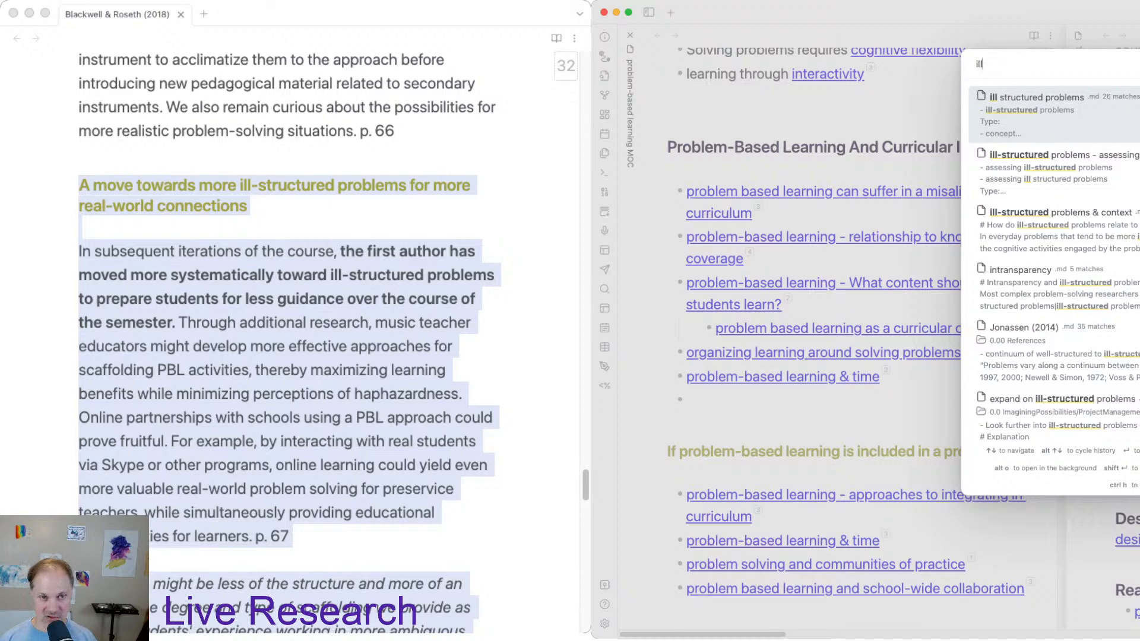
{"action": "key", "text": "Return"}
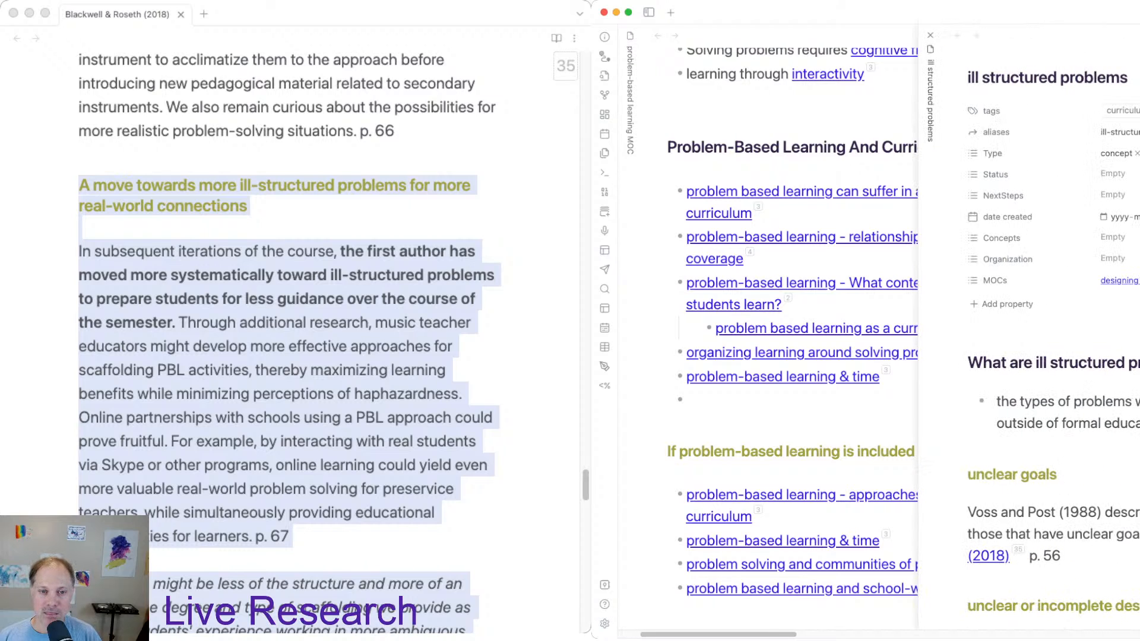
{"action": "scroll", "coordinate": [1030, 338], "scroll_direction": "down", "scroll_amount": 2}
{"action": "scroll", "coordinate": [1054, 338], "scroll_direction": "down", "scroll_amount": 10}
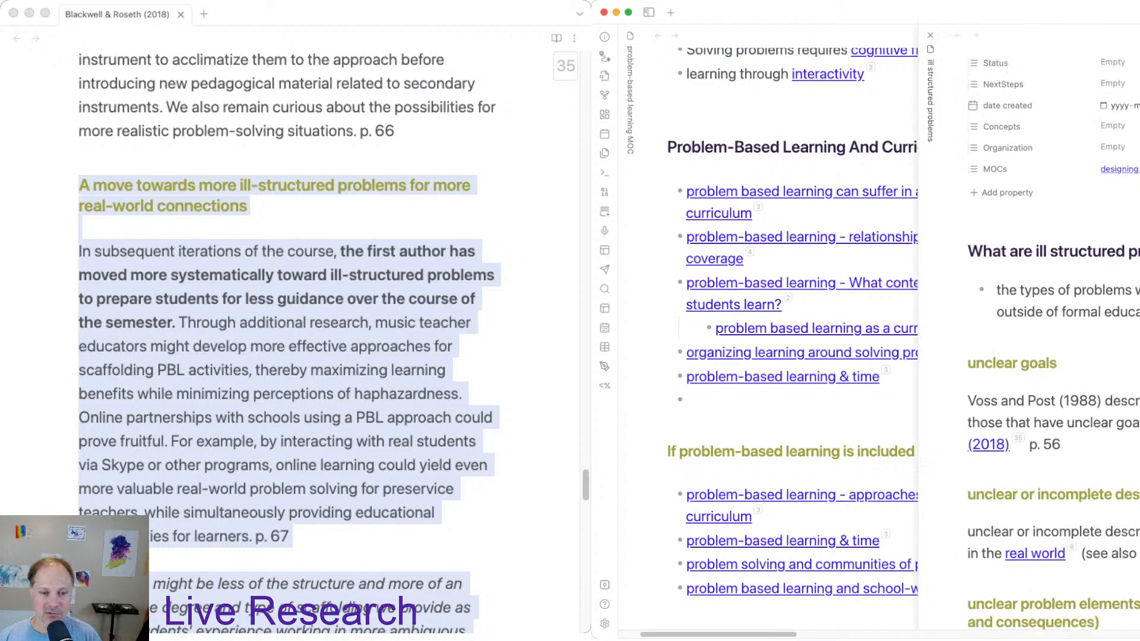
Look through the "ill structured problems" note, from its defining characteristics to its linked mentions, for a place suited to the selected section.
{"action": "scroll", "coordinate": [1054, 336], "scroll_direction": "down", "scroll_amount": 15}
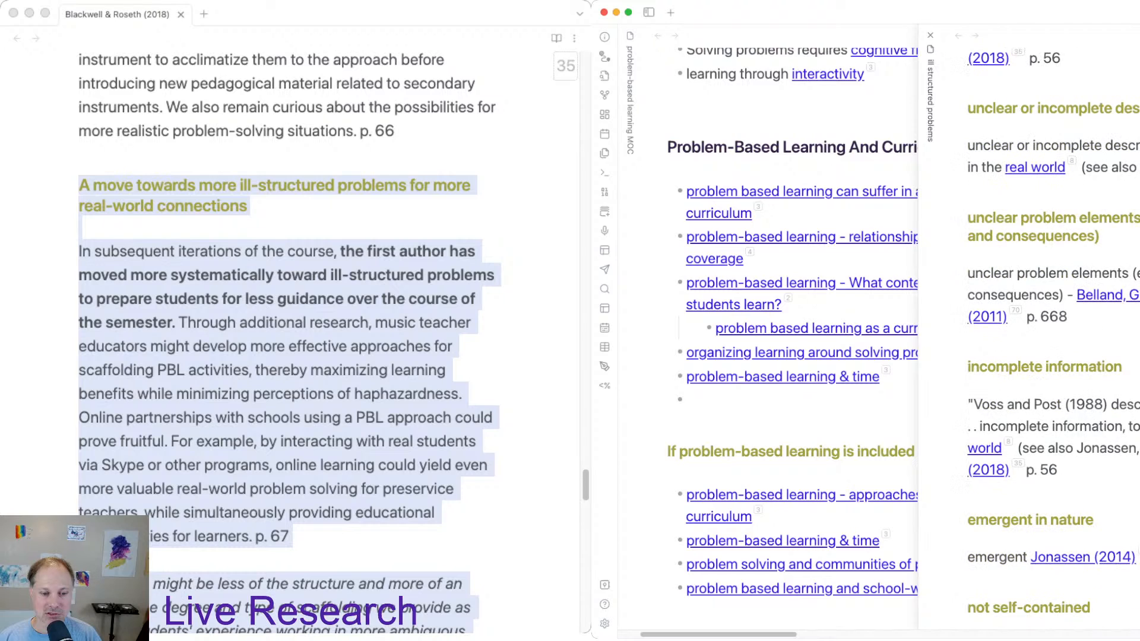
{"action": "scroll", "coordinate": [1054, 338], "scroll_direction": "down", "scroll_amount": 15}
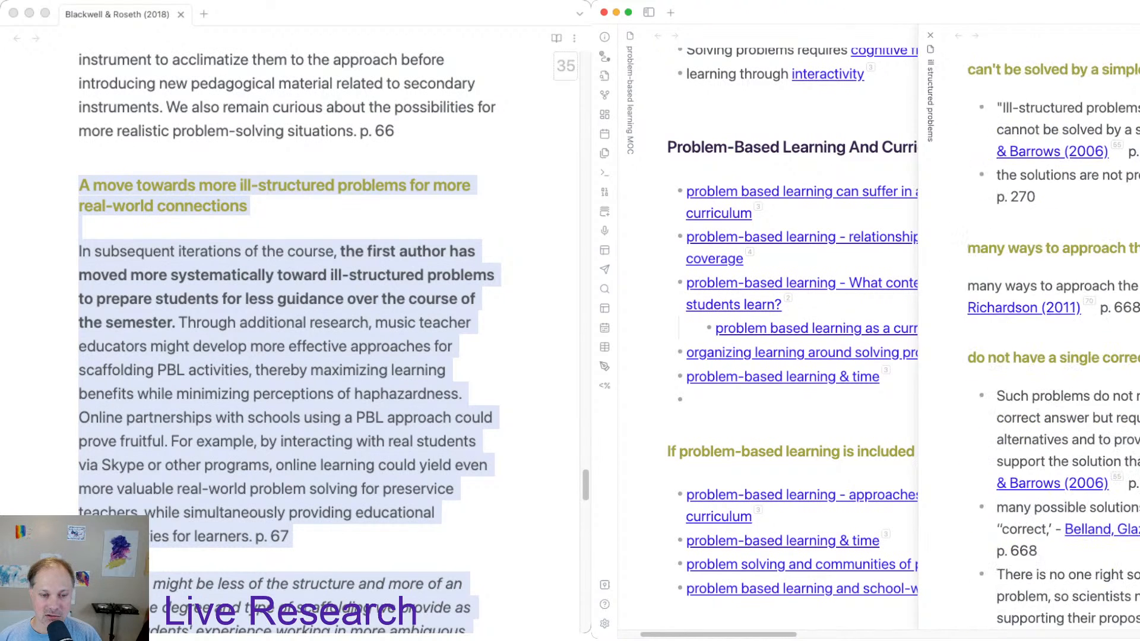
{"action": "scroll", "coordinate": [1054, 338], "scroll_direction": "down", "scroll_amount": 11}
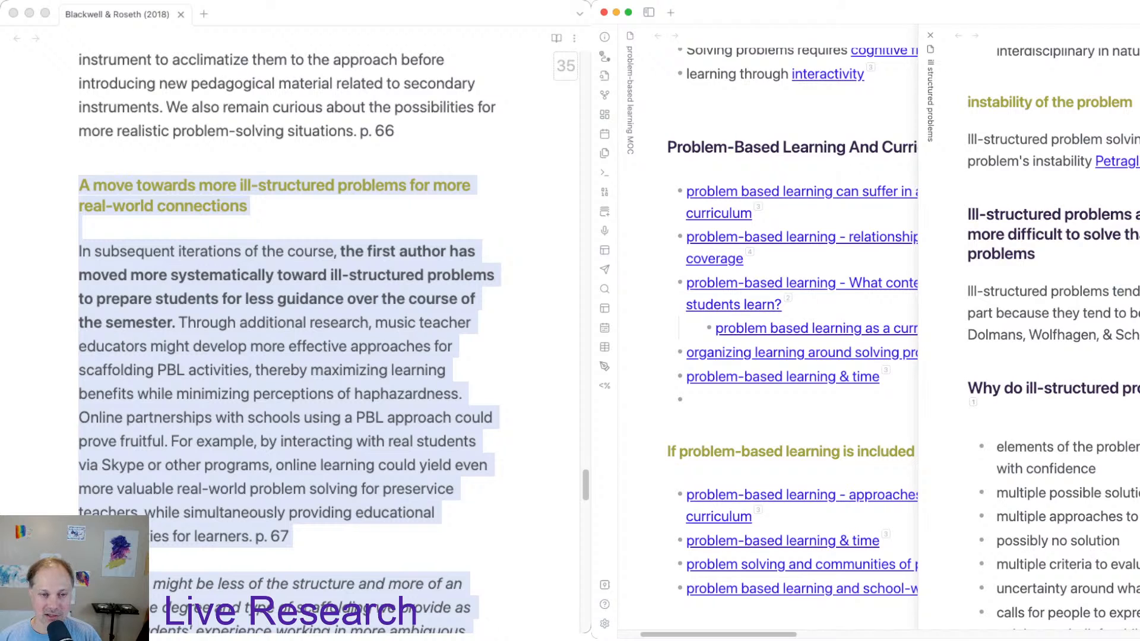
{"action": "scroll", "coordinate": [1054, 339], "scroll_direction": "down", "scroll_amount": 20}
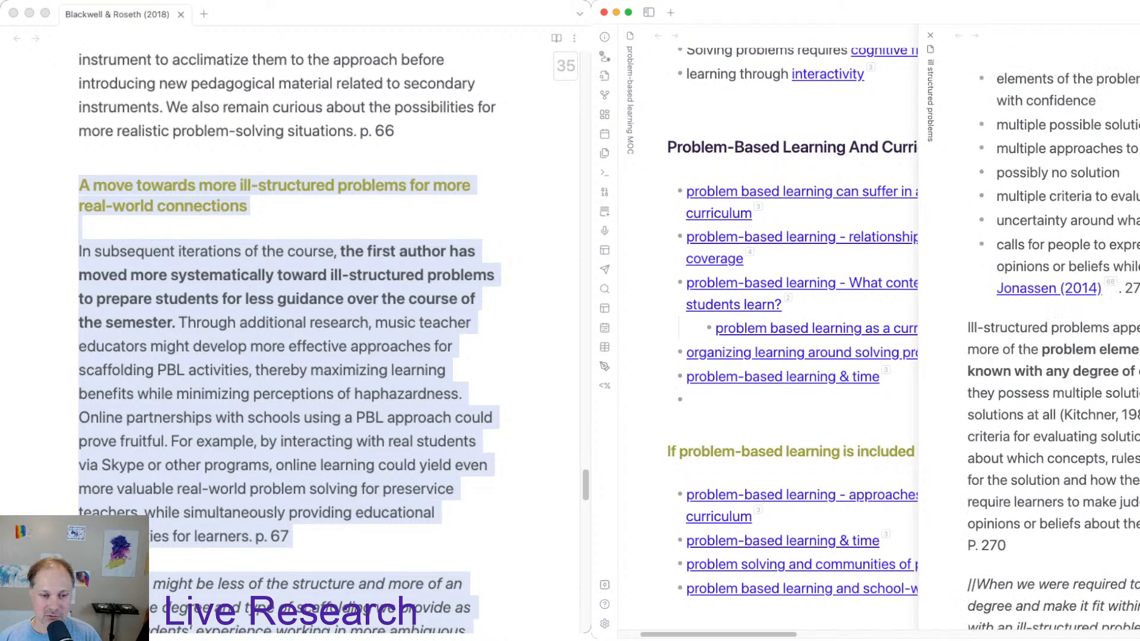
{"action": "scroll", "coordinate": [1054, 338], "scroll_direction": "down", "scroll_amount": 20}
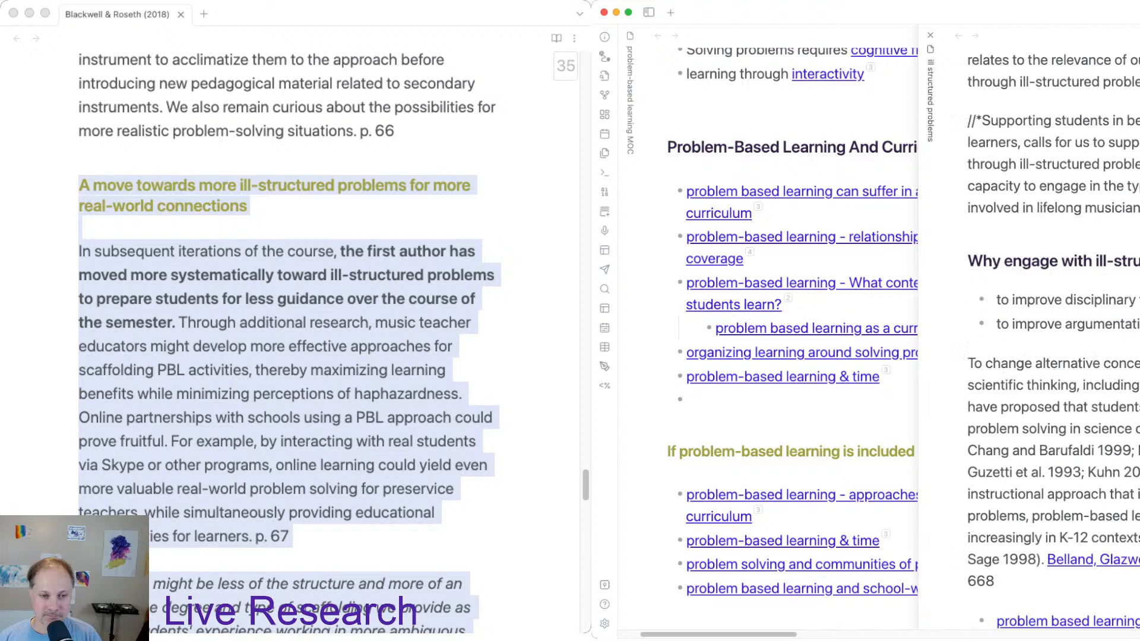
{"action": "scroll", "coordinate": [1054, 338], "scroll_direction": "down", "scroll_amount": 10}
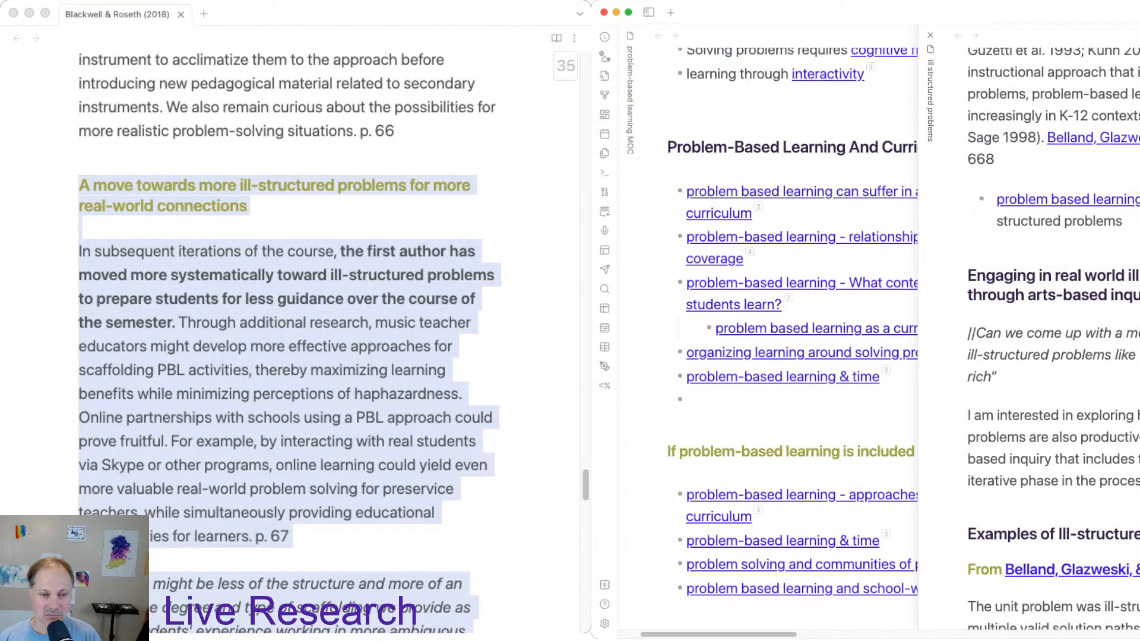
{"action": "scroll", "coordinate": [1054, 339], "scroll_direction": "down", "scroll_amount": 11}
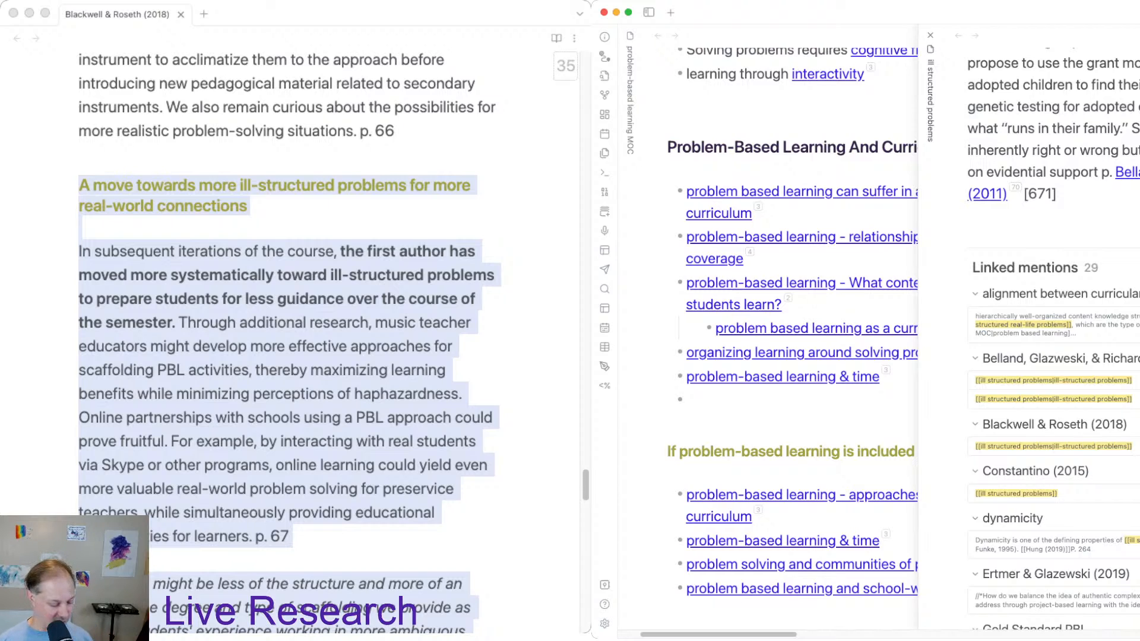
Search the vault for "real world" and open the "problem solving - world outside of music program" note.
{"action": "key", "text": "super+shift+f"}
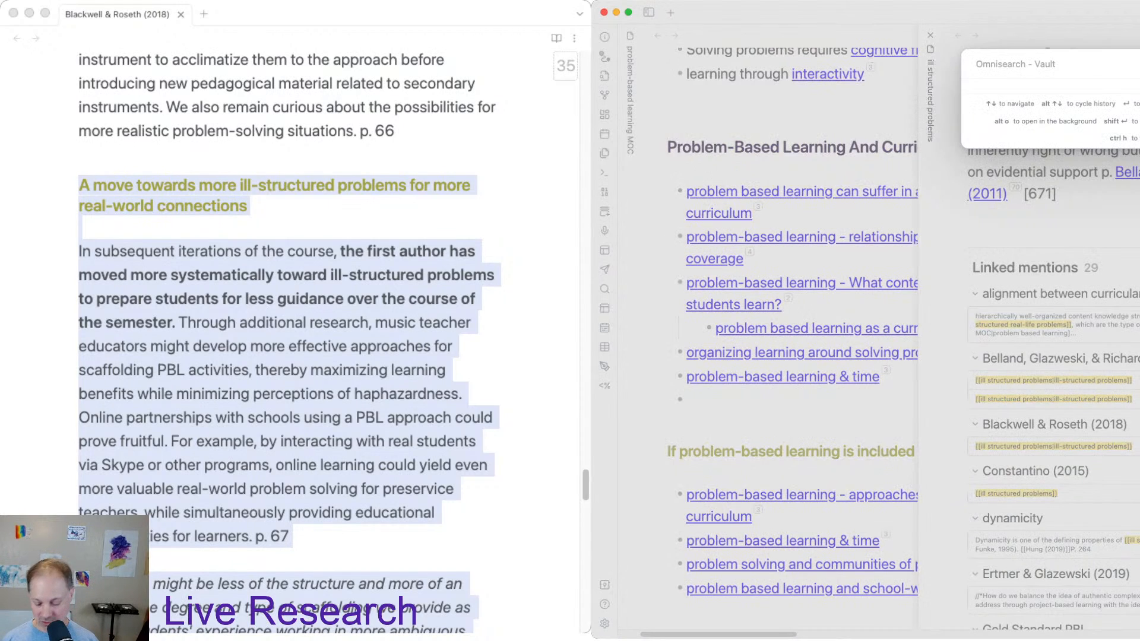
{"action": "type", "text": "rea"}
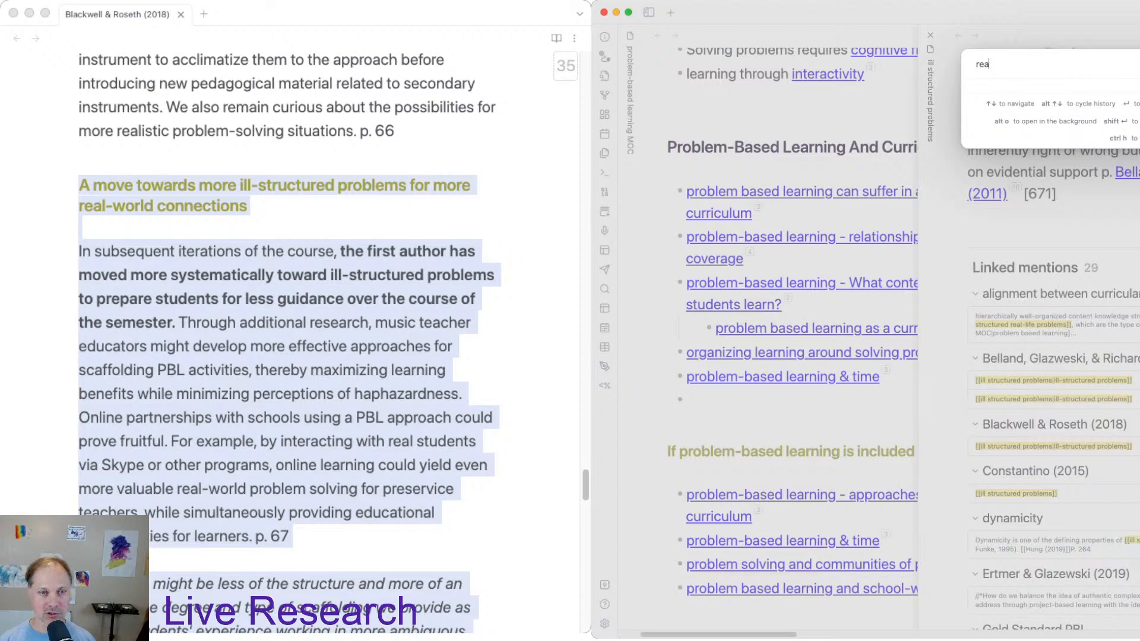
{"action": "type", "text": "l world"}
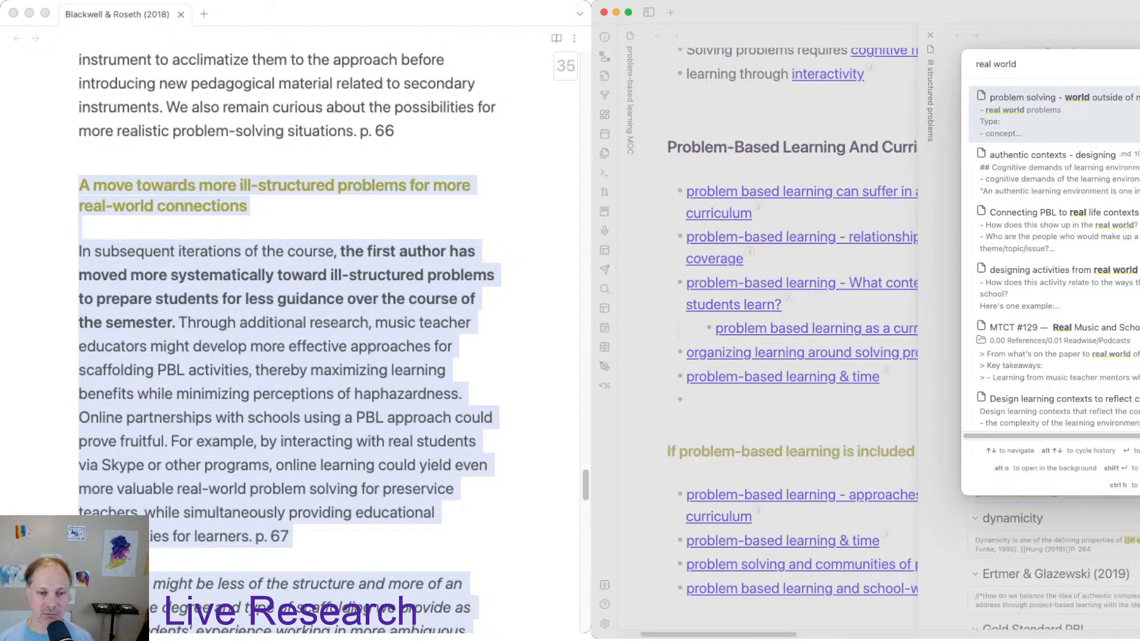
{"action": "key", "text": "Down"}
{"action": "key", "text": "Down"}
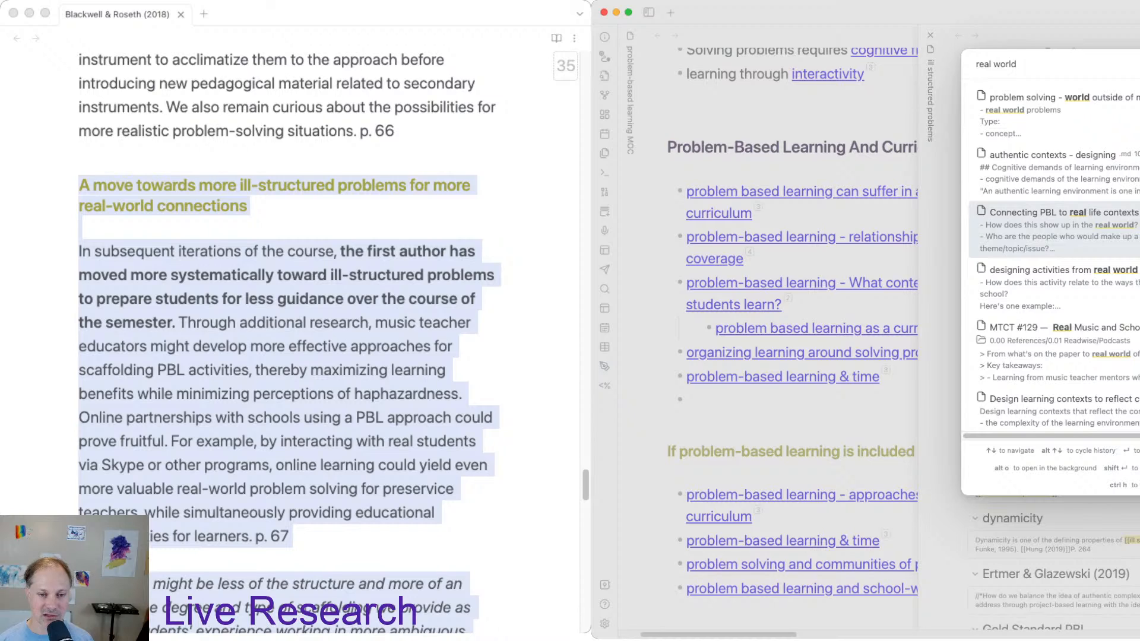
{"action": "key", "text": "Down"}
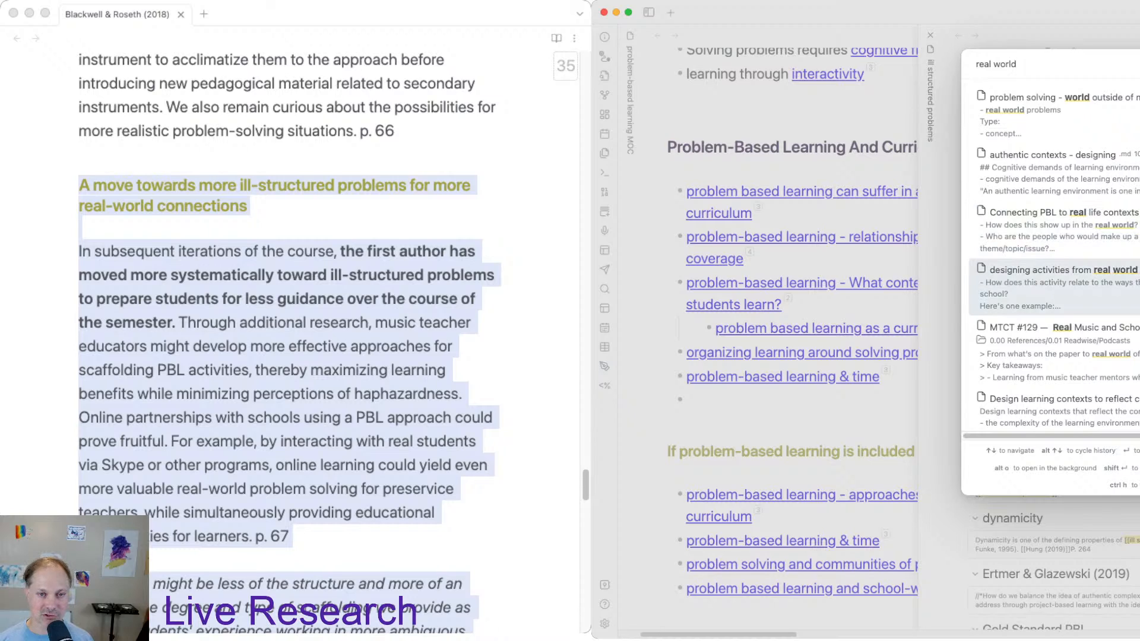
{"action": "key", "text": "Up"}
{"action": "key", "text": "Up"}
{"action": "key", "text": "Up"}
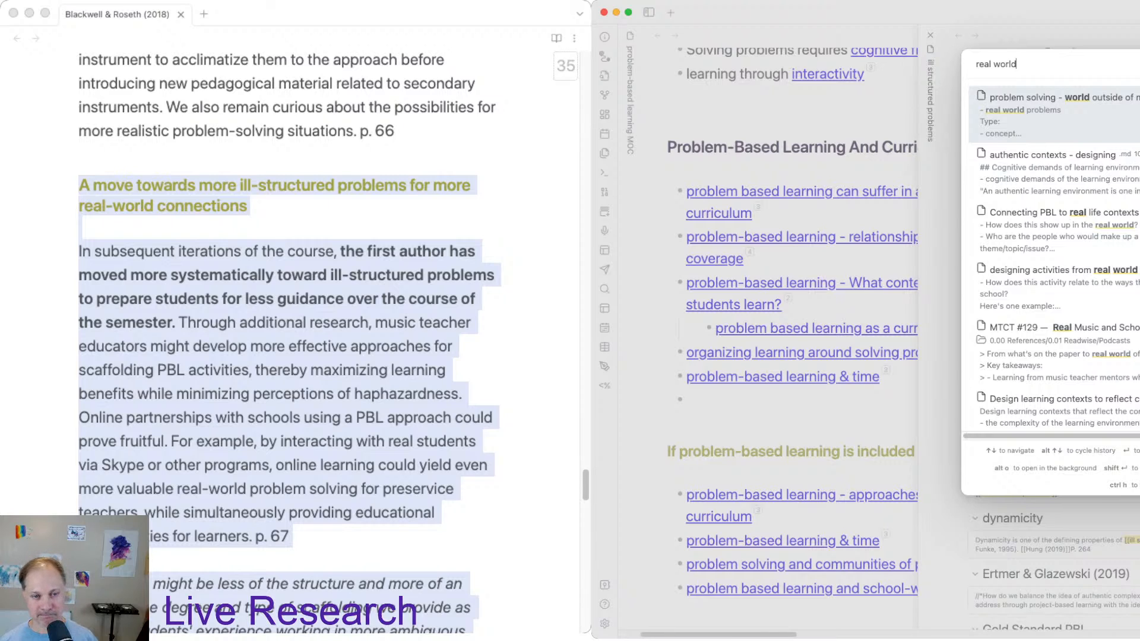
{"action": "key", "text": "Return"}
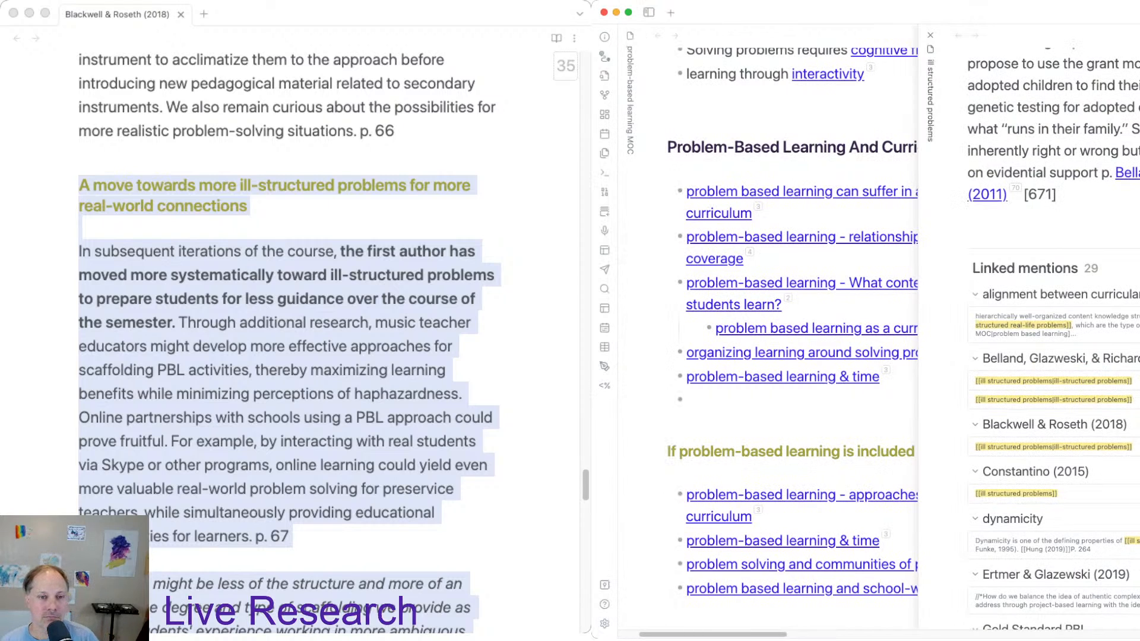
Look through the headings and linked mentions of the "problem solving - world outside of music program" note for a suitable place.
{"action": "scroll", "coordinate": [1004, 65], "scroll_direction": "down", "scroll_amount": 8}
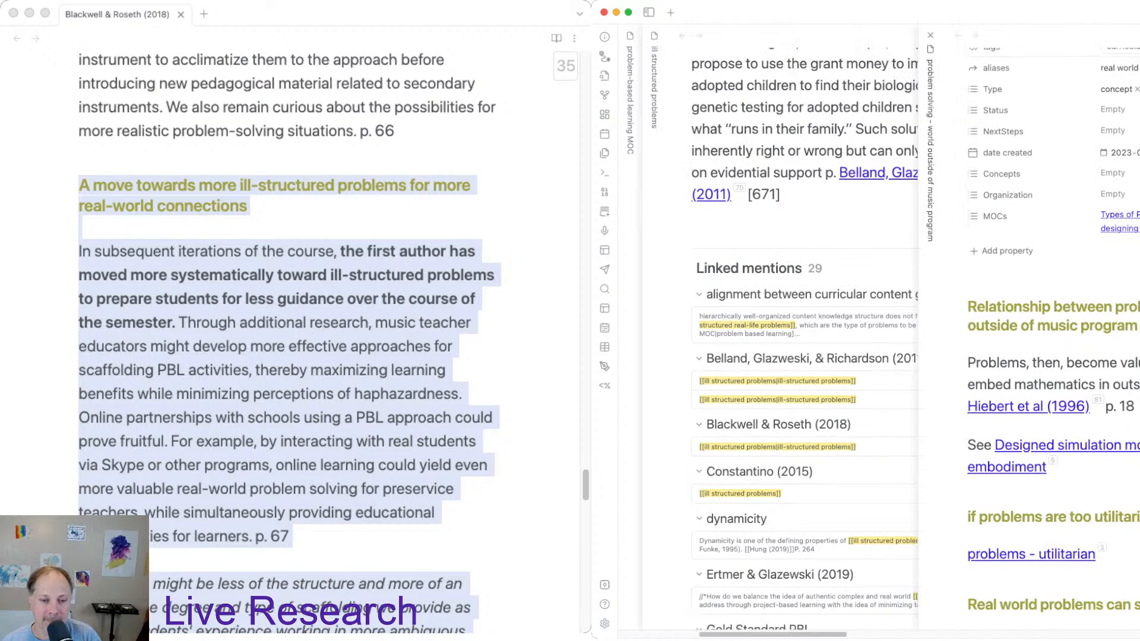
{"action": "scroll", "coordinate": [1054, 344], "scroll_direction": "down", "scroll_amount": 7}
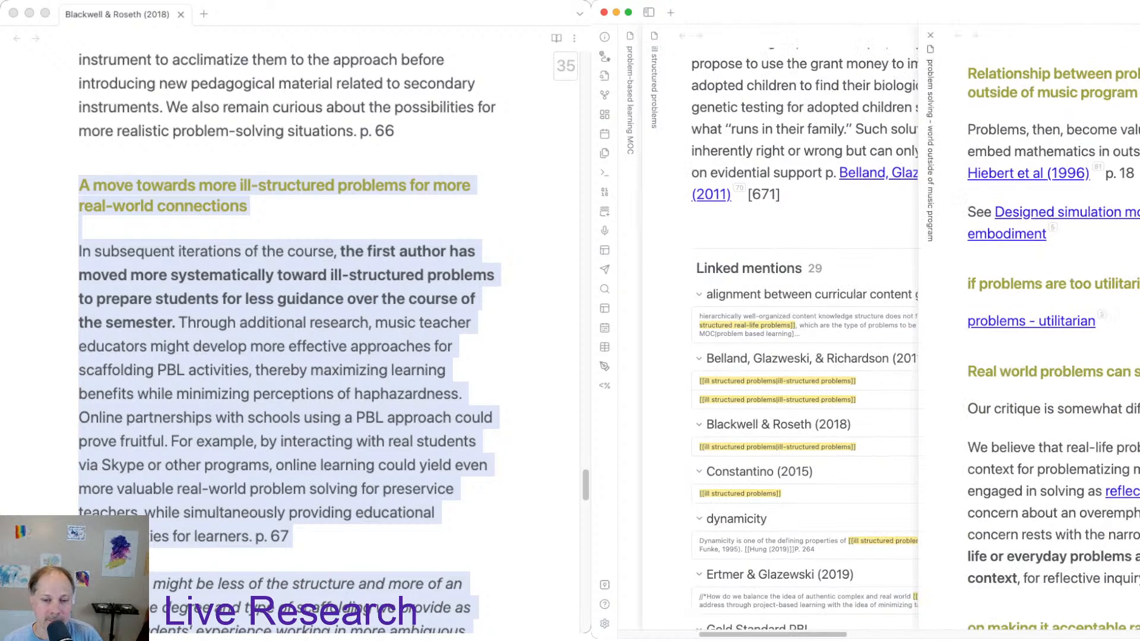
{"action": "scroll", "coordinate": [1054, 339], "scroll_direction": "down", "scroll_amount": 8}
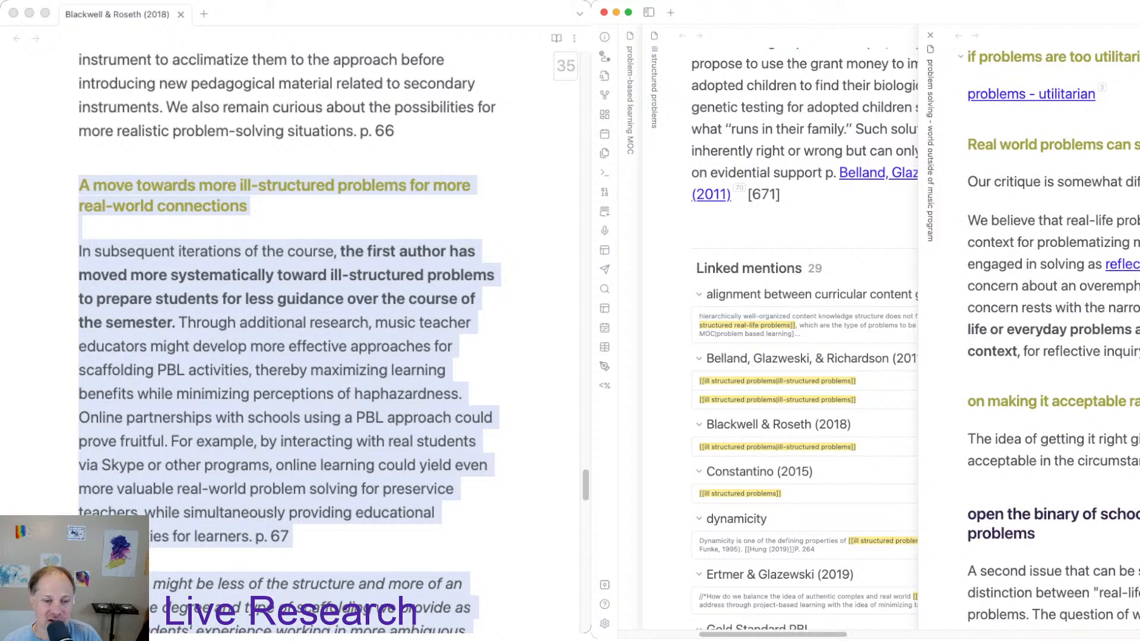
{"action": "scroll", "coordinate": [1054, 338], "scroll_direction": "down", "scroll_amount": 8}
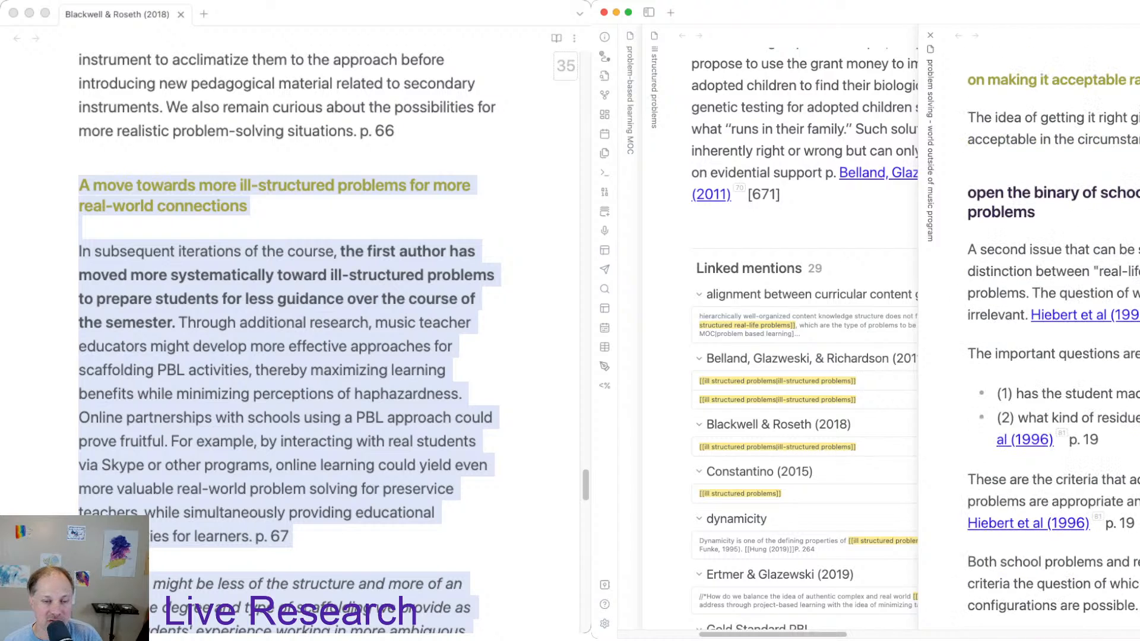
{"action": "scroll", "coordinate": [1054, 338], "scroll_direction": "down", "scroll_amount": 20}
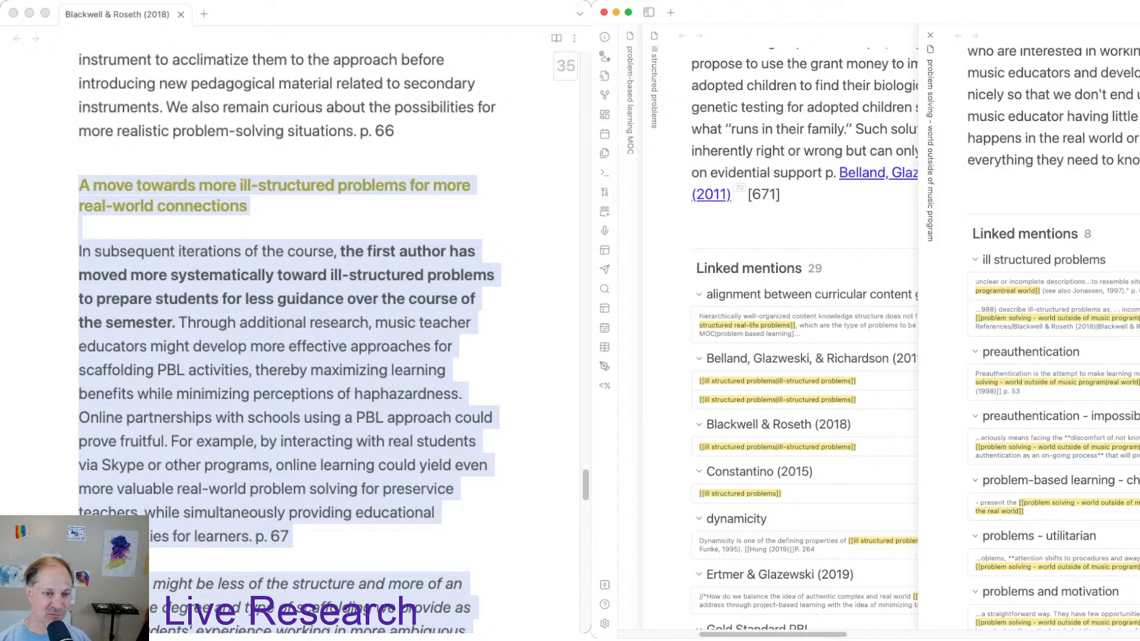
Create a new note and apply the "Notes (general)" template to it.
{"action": "key", "text": "super+n"}
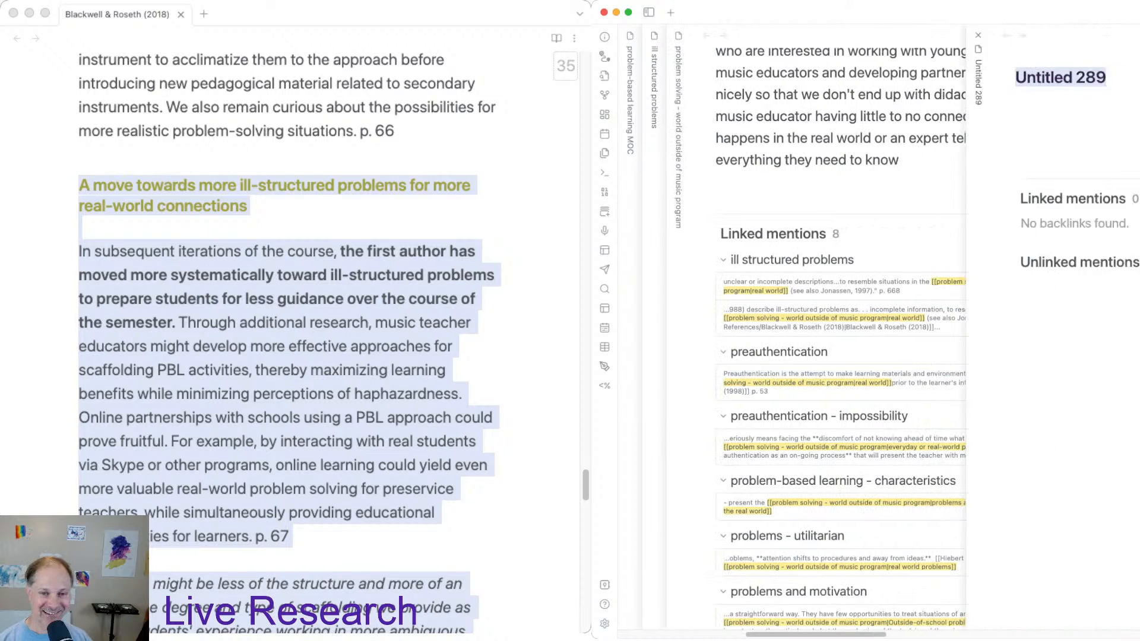
{"action": "key", "text": "super+t"}
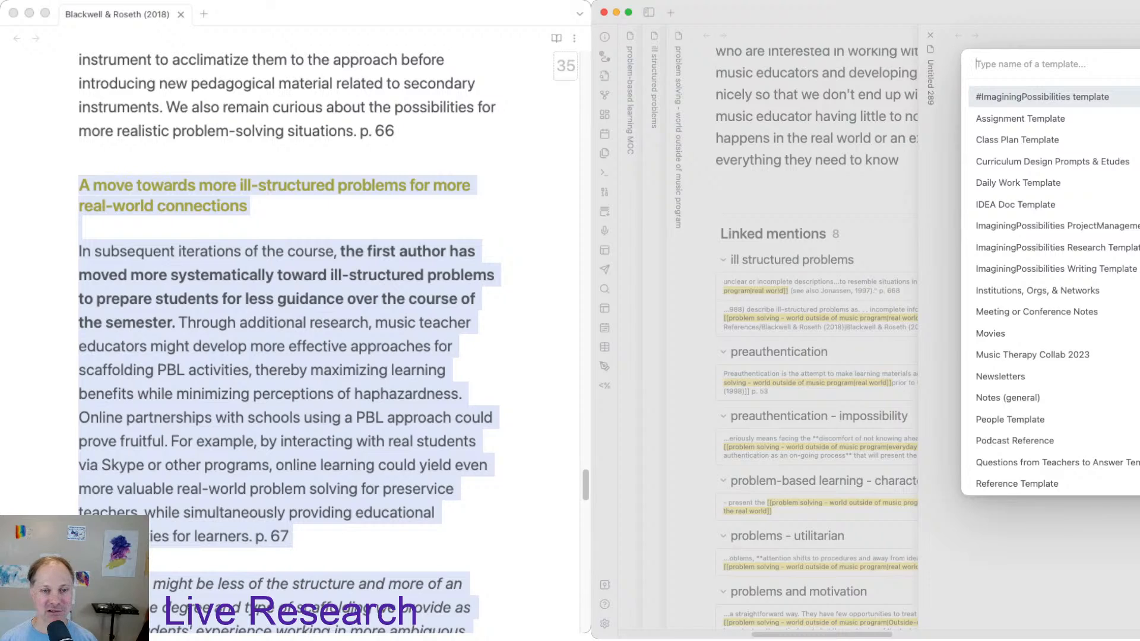
{"action": "type", "text": "notes"}
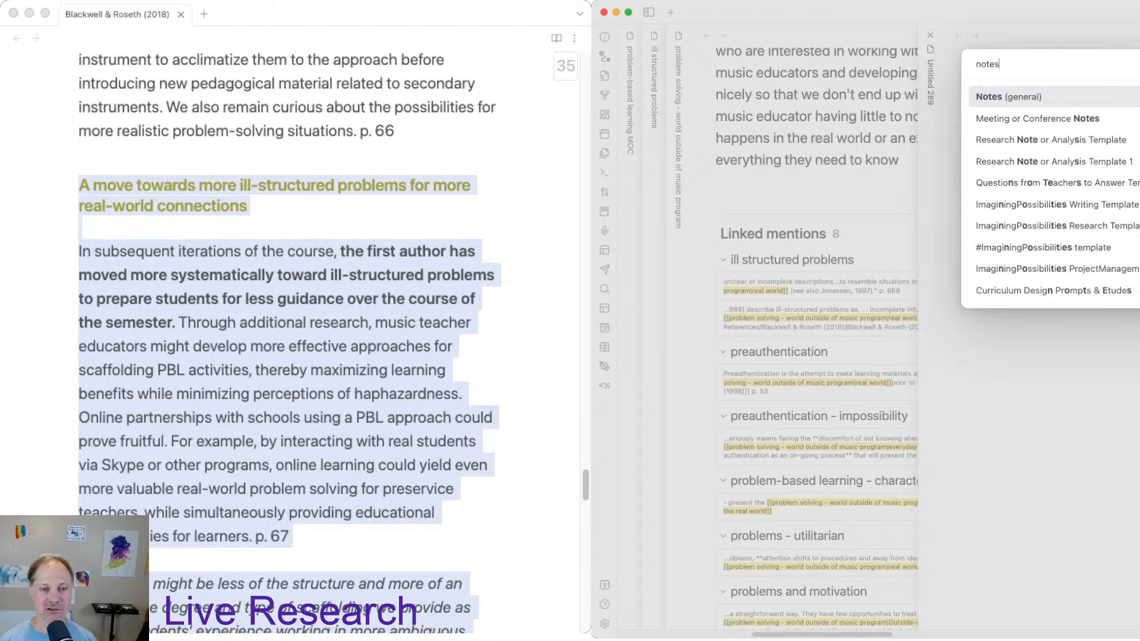
{"action": "key", "text": "Return"}
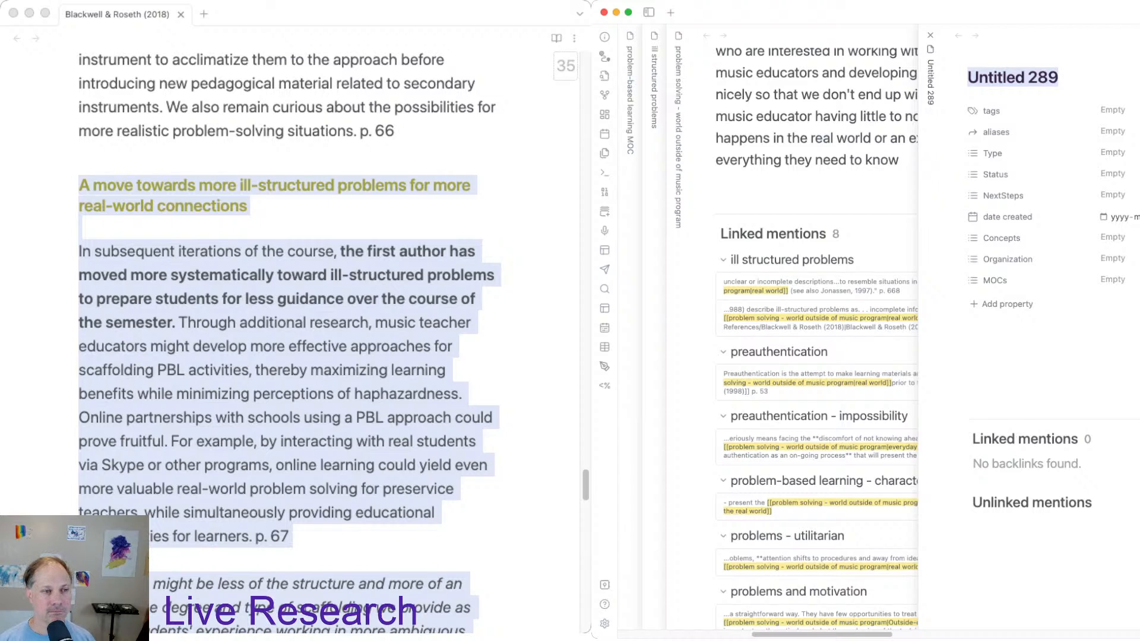
Title the new note "moving to more ill-structured problems for more real-world connections".
{"action": "type", "text": "mo"}
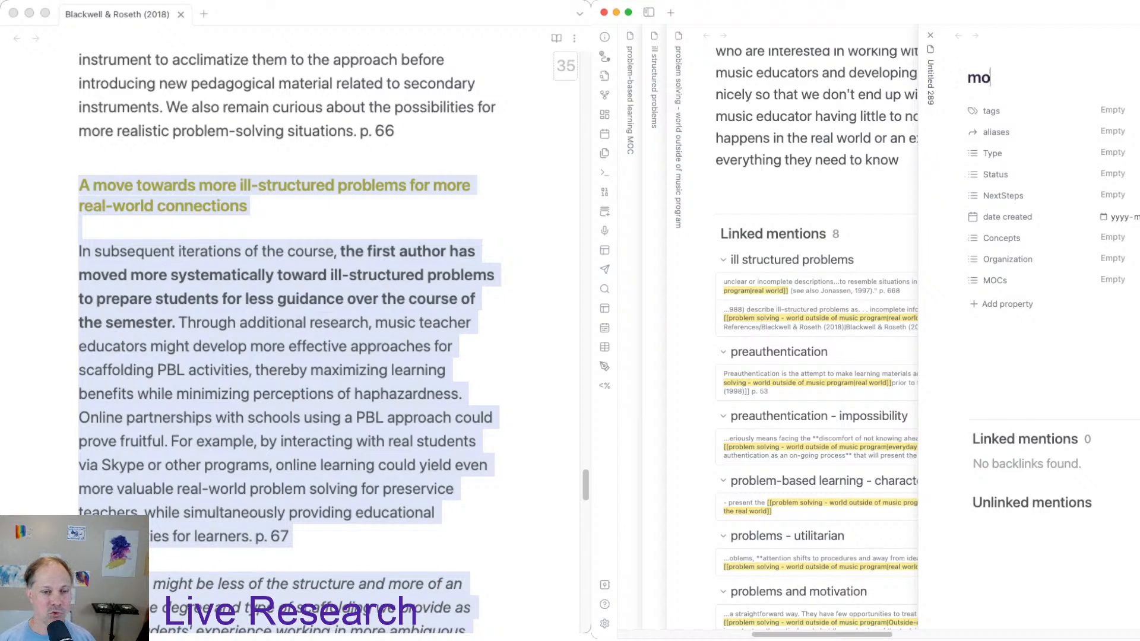
{"action": "type", "text": "ving to more ill-struct "}
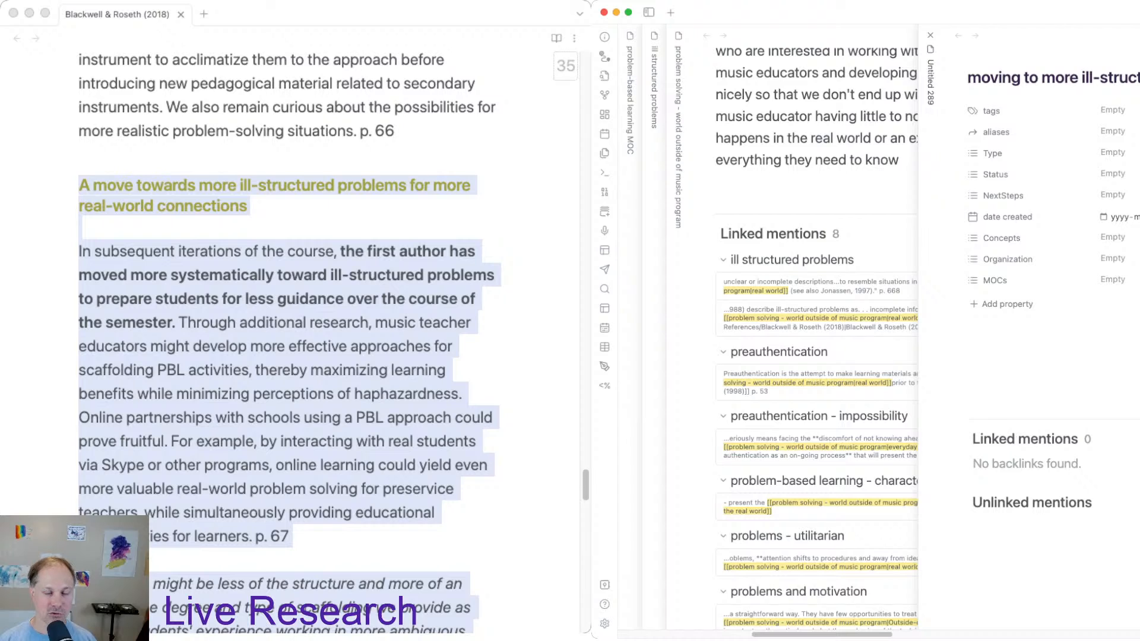
{"action": "type", "text": "real-world co"}
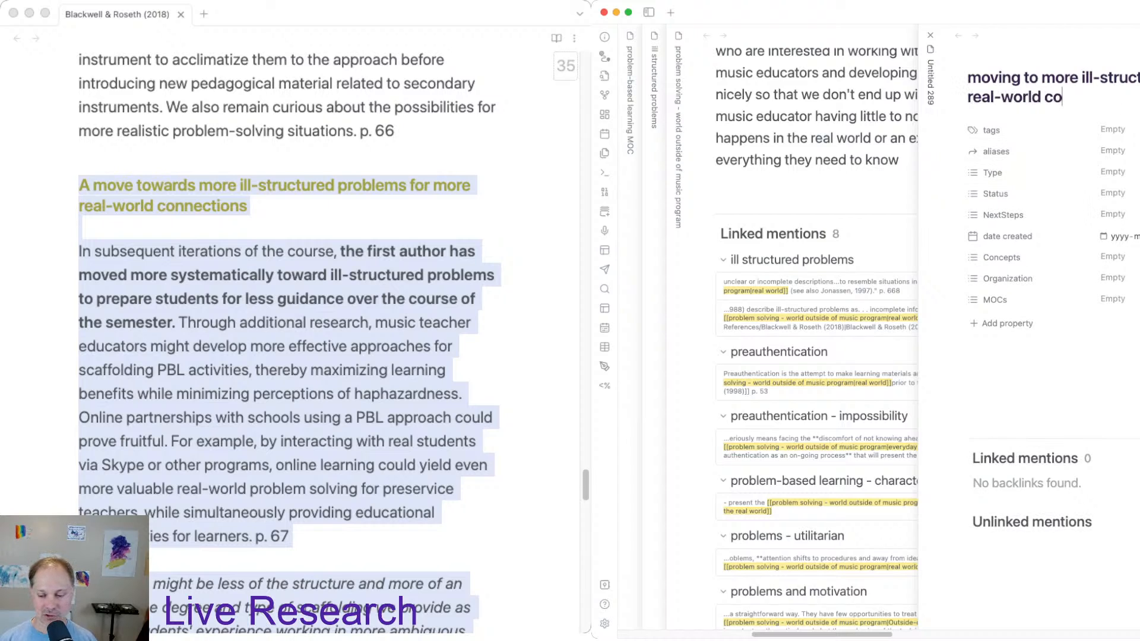
{"action": "type", "text": "nnections"}
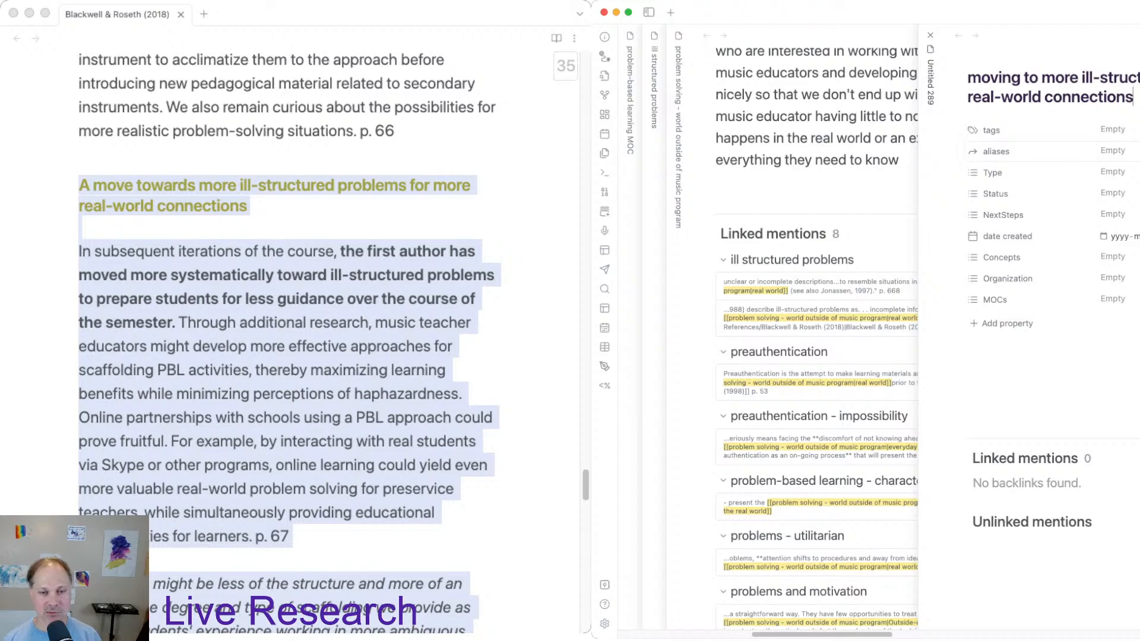
Add the curriculum tag to the new note's properties and set its type to concept.
{"action": "left_click", "coordinate": [1114, 129]}
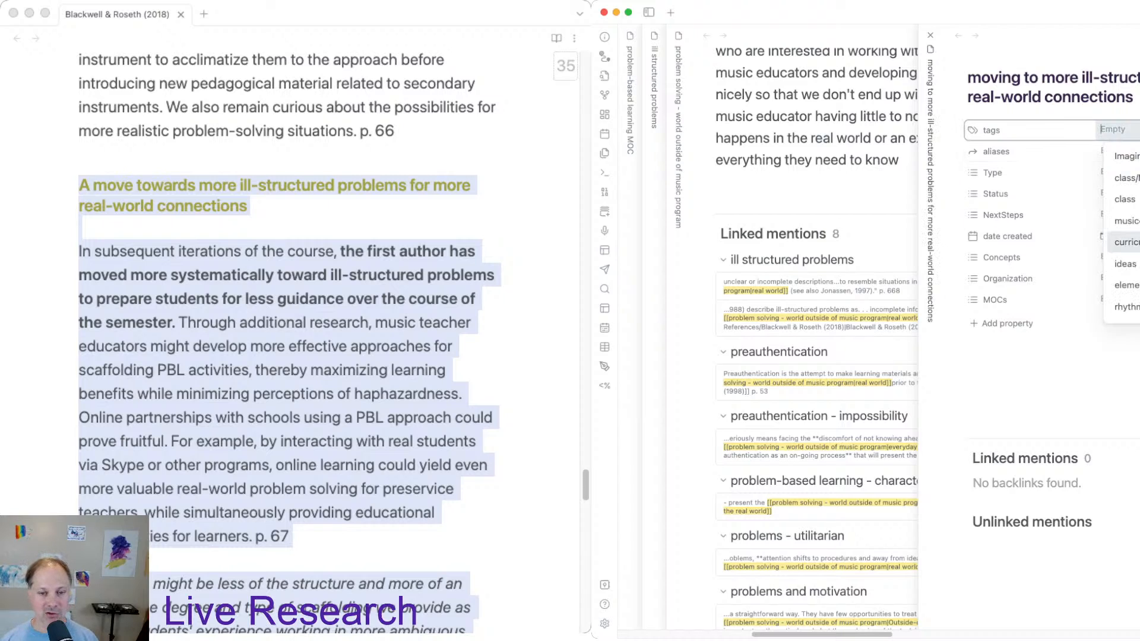
{"action": "left_click", "coordinate": [1122, 243]}
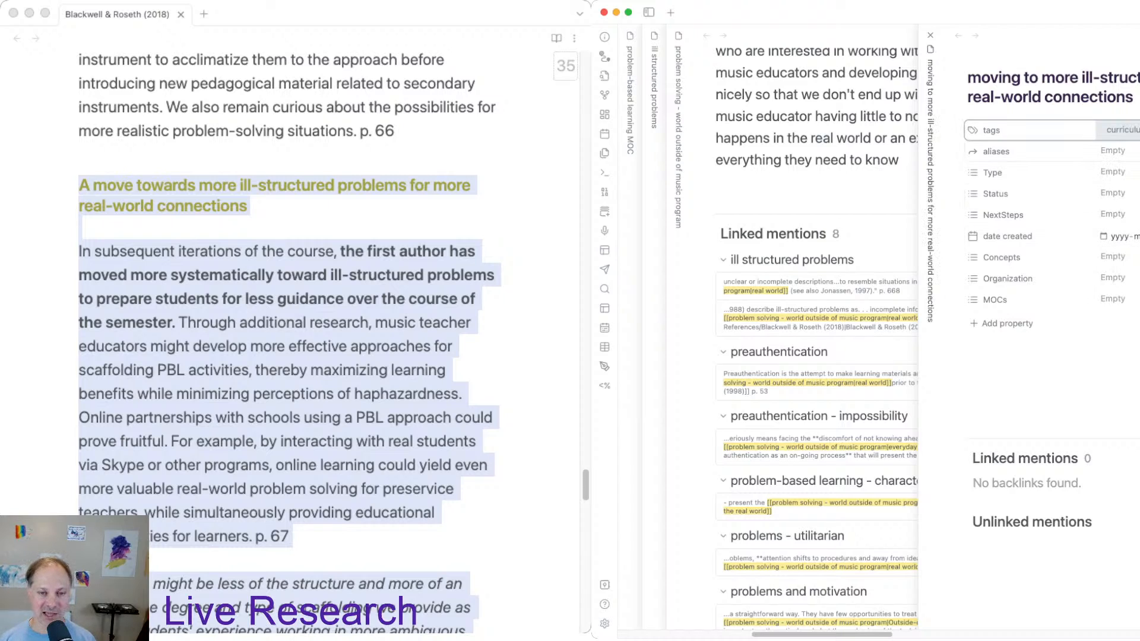
{"action": "left_click", "coordinate": [1114, 172]}
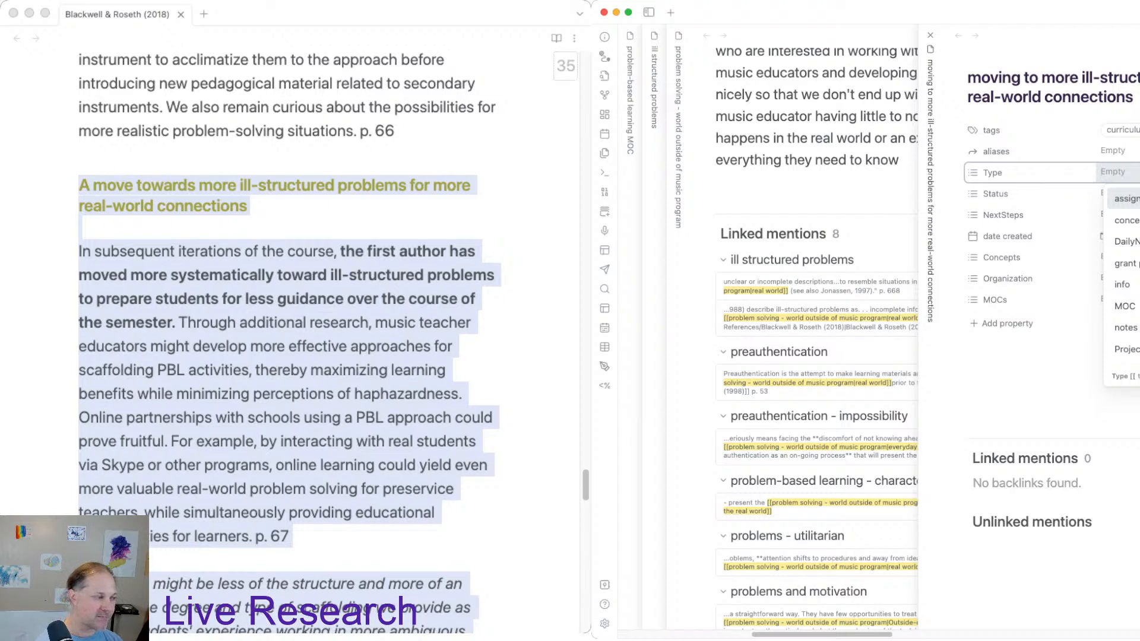
{"action": "key", "text": "Down"}
{"action": "key", "text": "Return"}
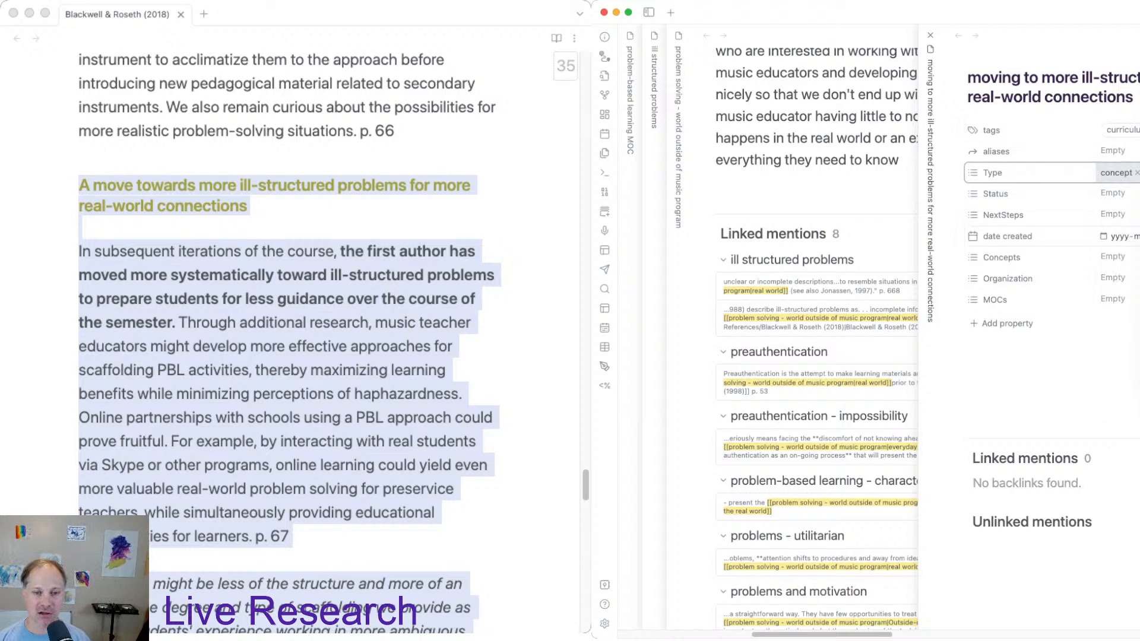
Fill in the new note's date created property with the current date and place the cursor in the empty note body.
{"action": "left_click", "coordinate": [1126, 236]}
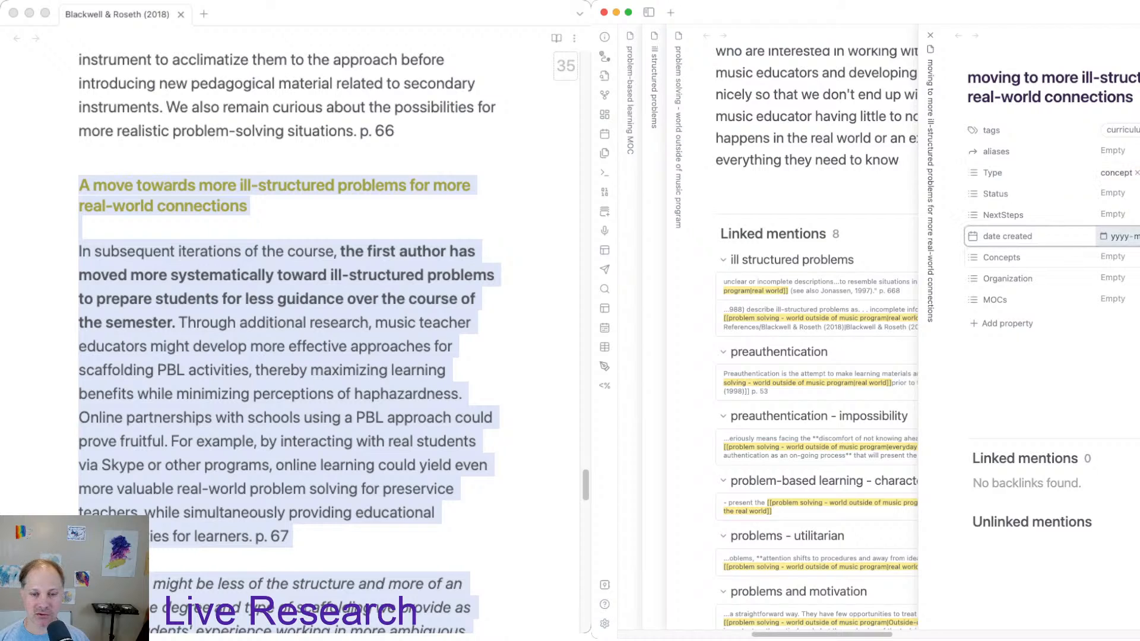
{"action": "key", "text": "Return"}
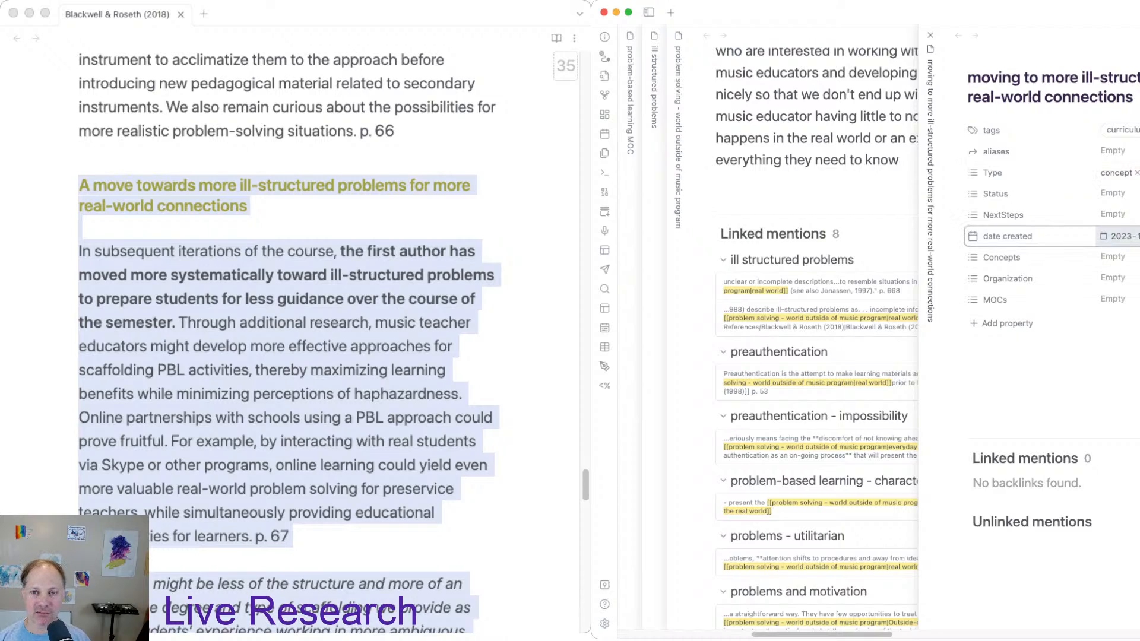
{"action": "left_click_drag", "start_coordinate": [861, 13], "coordinate": [863, 12]}
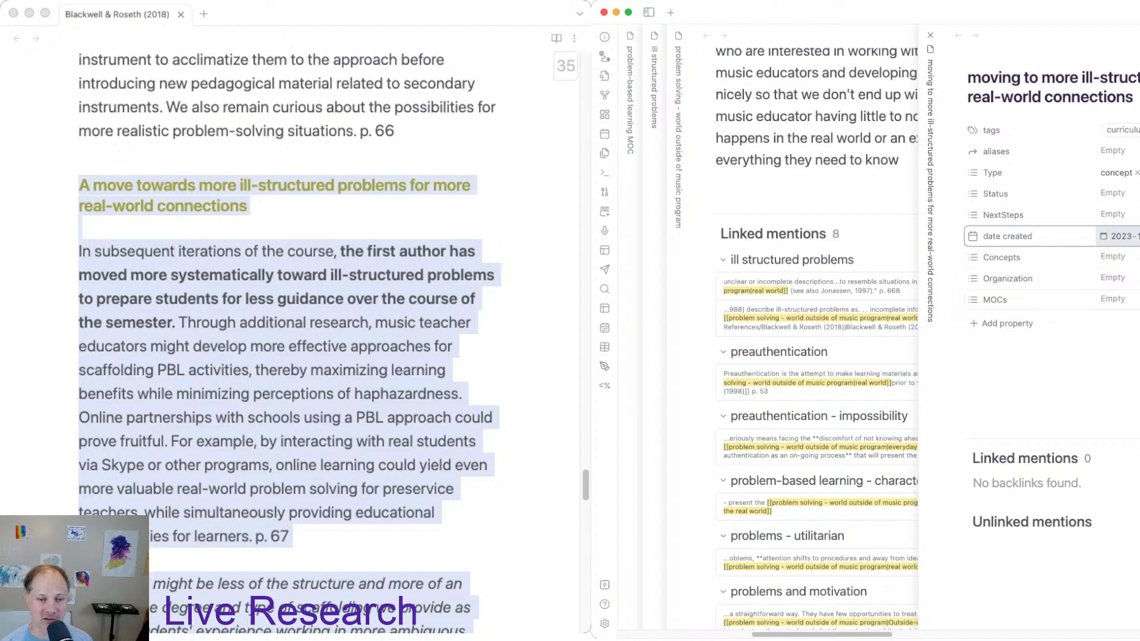
{"action": "left_click", "coordinate": [969, 366]}
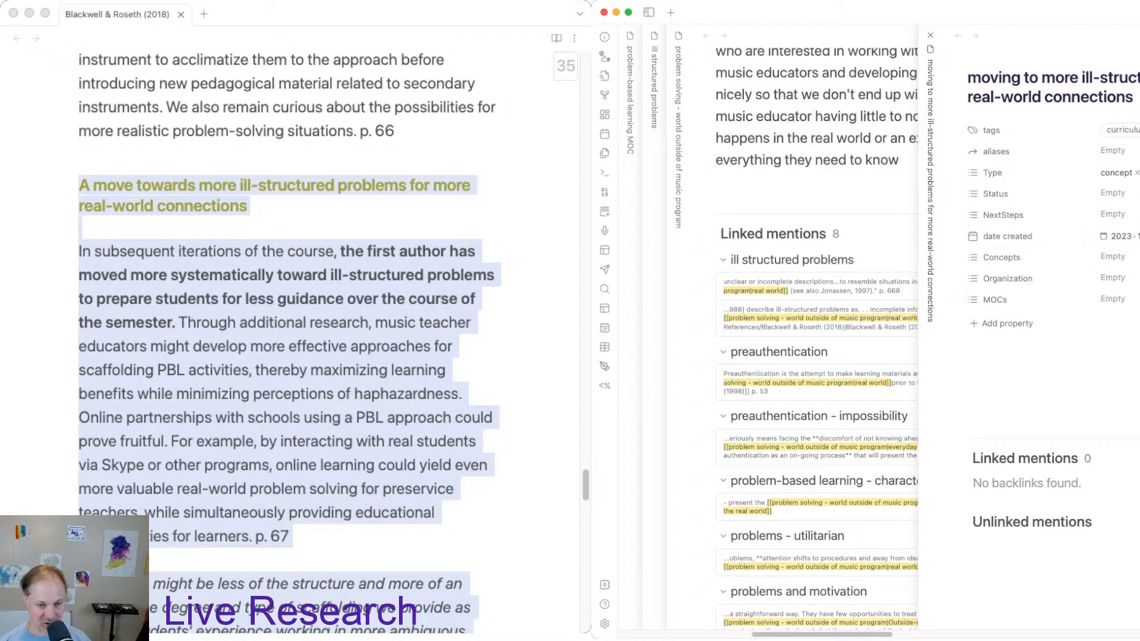
Paste the copied "A move towards more ill-structured problems" section into the new note and raise its heading by one level.
{"action": "key", "text": "super+v"}
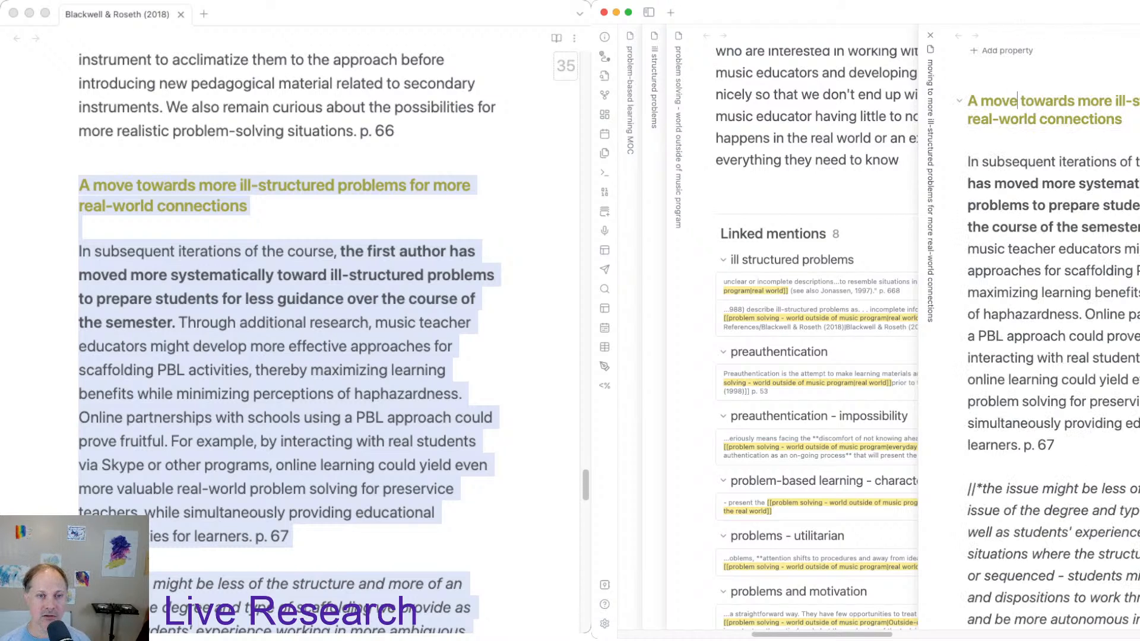
{"action": "key", "text": "BackSpace"}
{"action": "left_click", "coordinate": [1098, 445]}
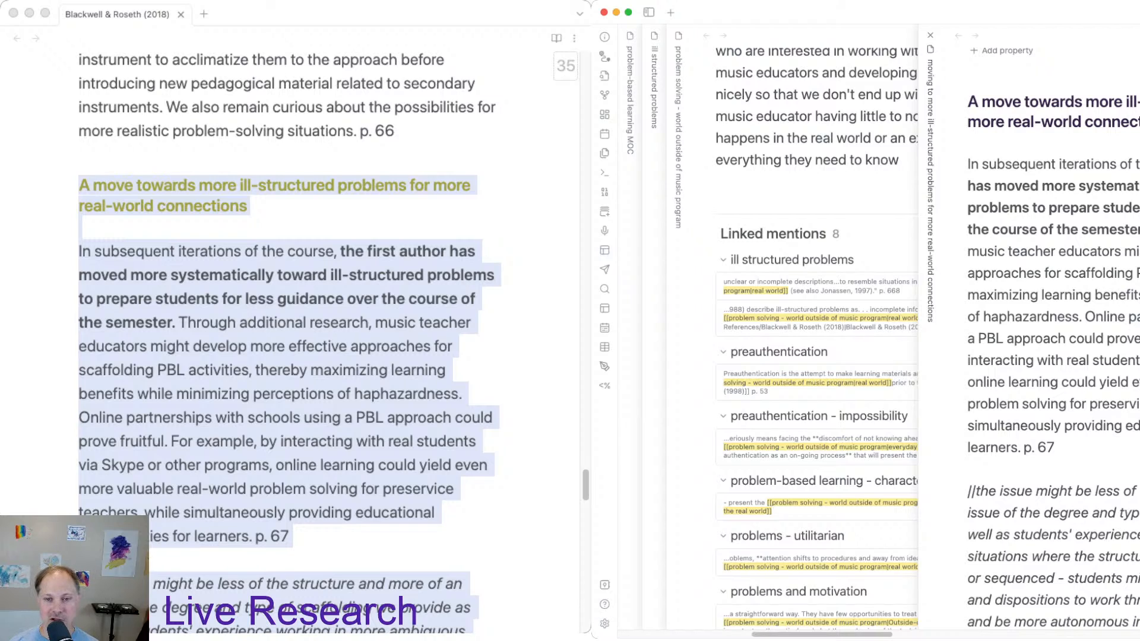
Turn the phrase "ill-structured problems" in the pasted paragraph's bold sentence into a note link.
{"action": "left_click_drag", "start_coordinate": [968, 208], "coordinate": [1029, 208]}
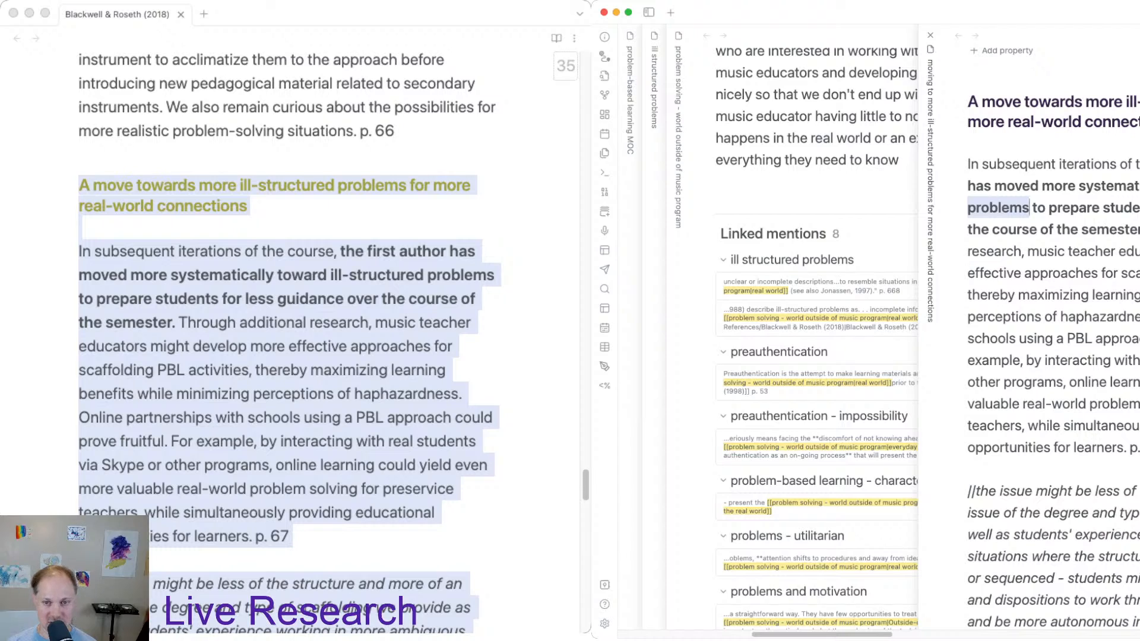
{"action": "type", "text": "[["}
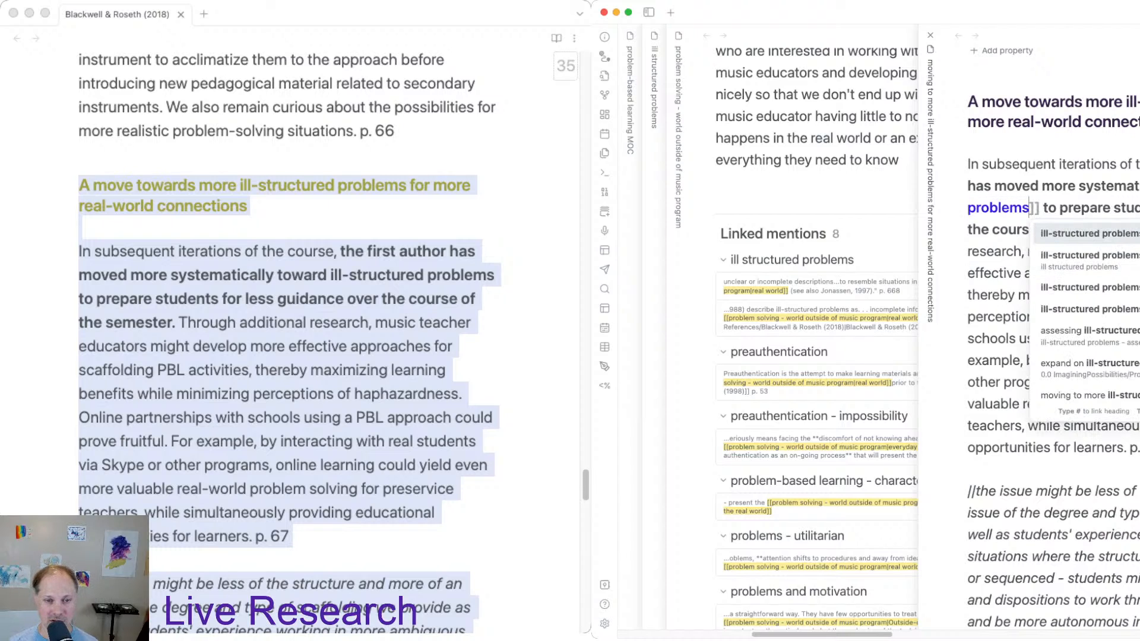
{"action": "key", "text": "Escape"}
{"action": "left_click", "coordinate": [1056, 252]}
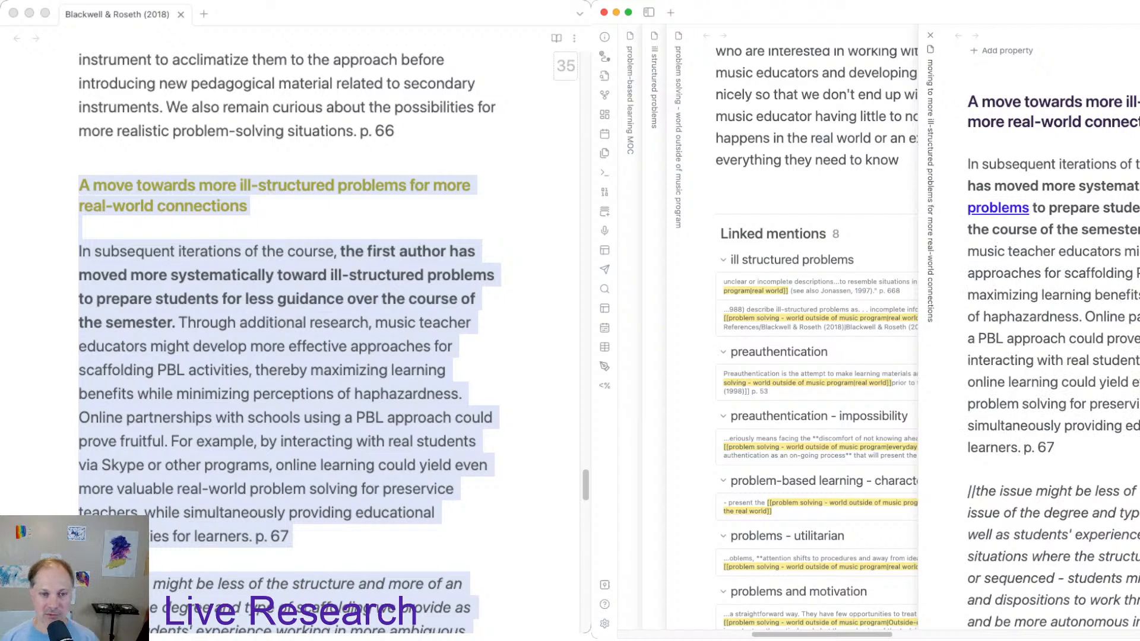
Link "scaffolding" to the Scaffolding MOC note and "PBL" to the problem-based learning MOC, keeping PBL as the display text.
{"action": "scroll", "coordinate": [1057, 251], "scroll_direction": "down", "scroll_amount": 2}
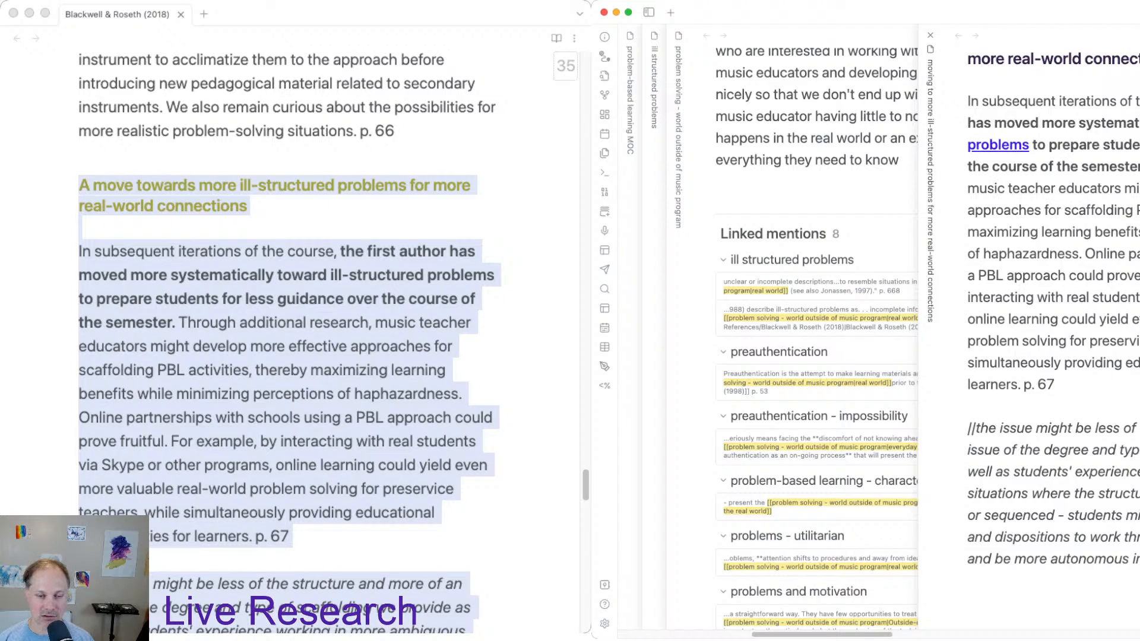
{"action": "key", "text": "alt+shift+Right"}
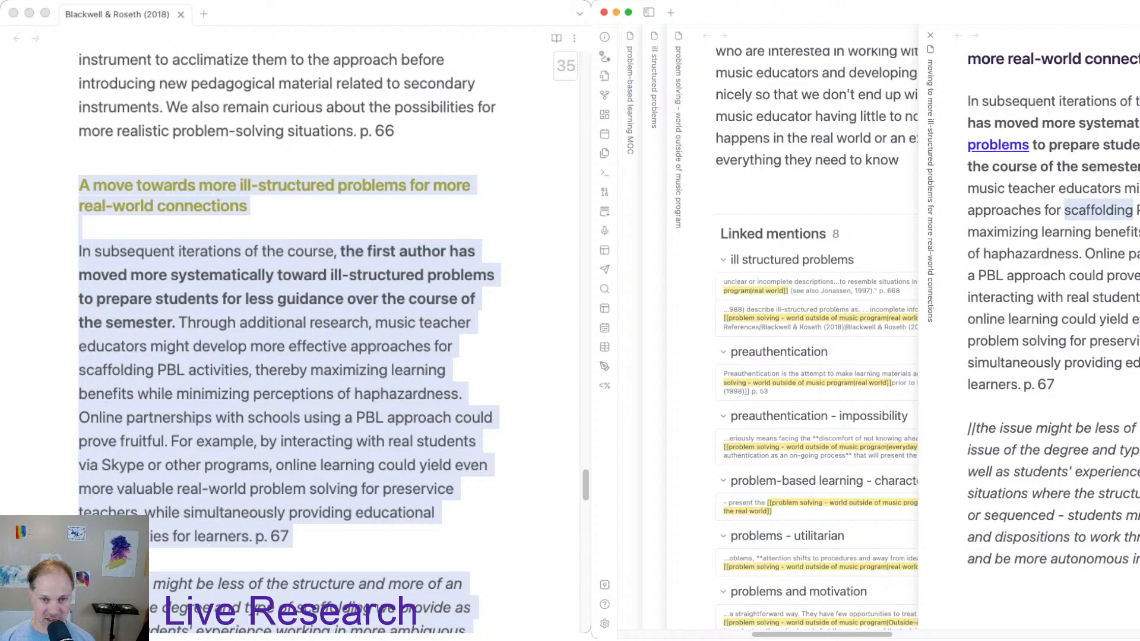
{"action": "type", "text": "[["}
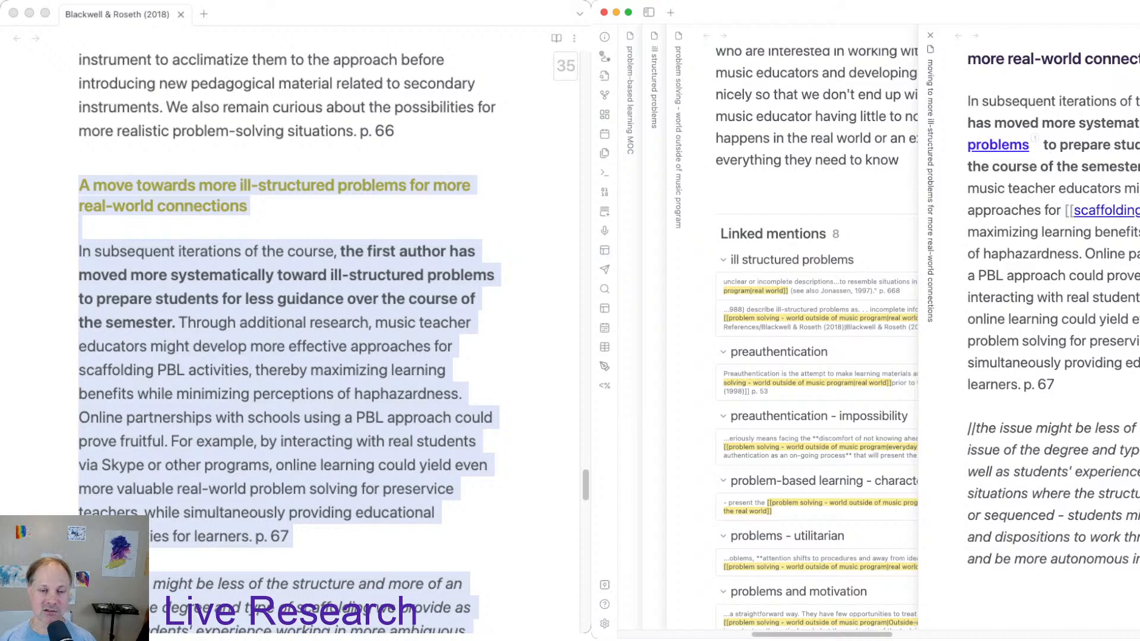
{"action": "key", "text": "Return"}
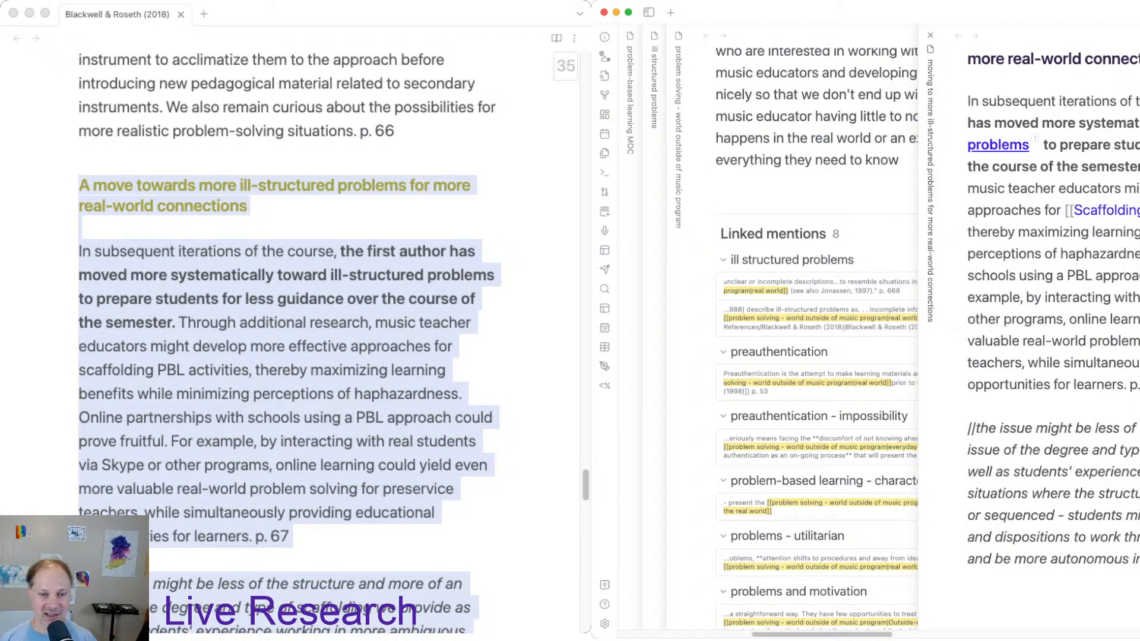
{"action": "left_click", "coordinate": [1076, 276]}
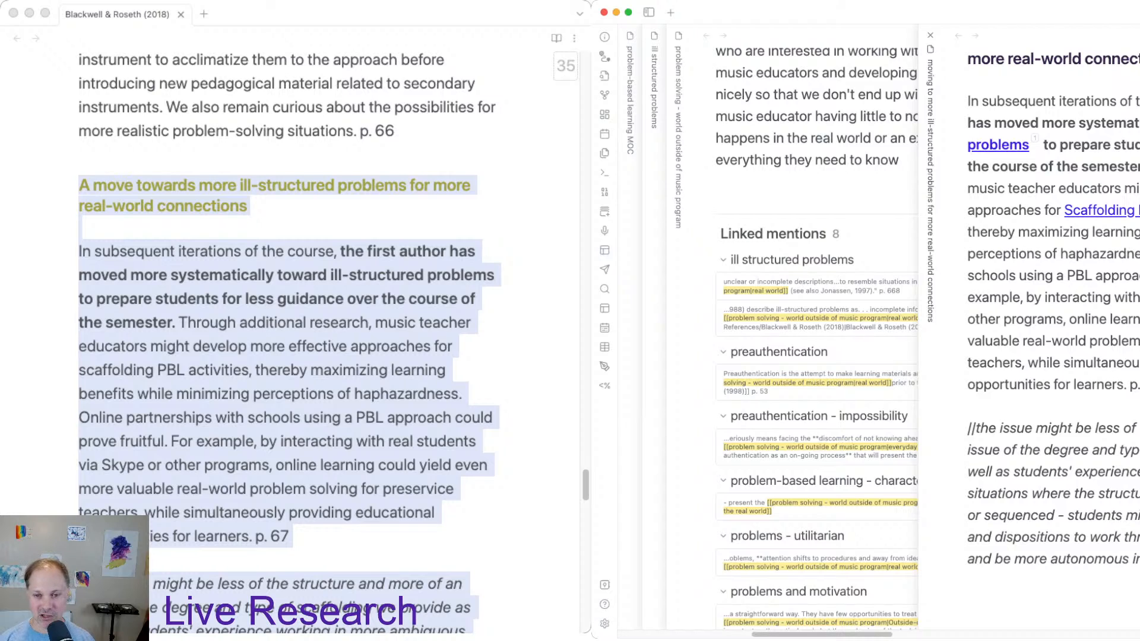
{"action": "key", "text": "Return"}
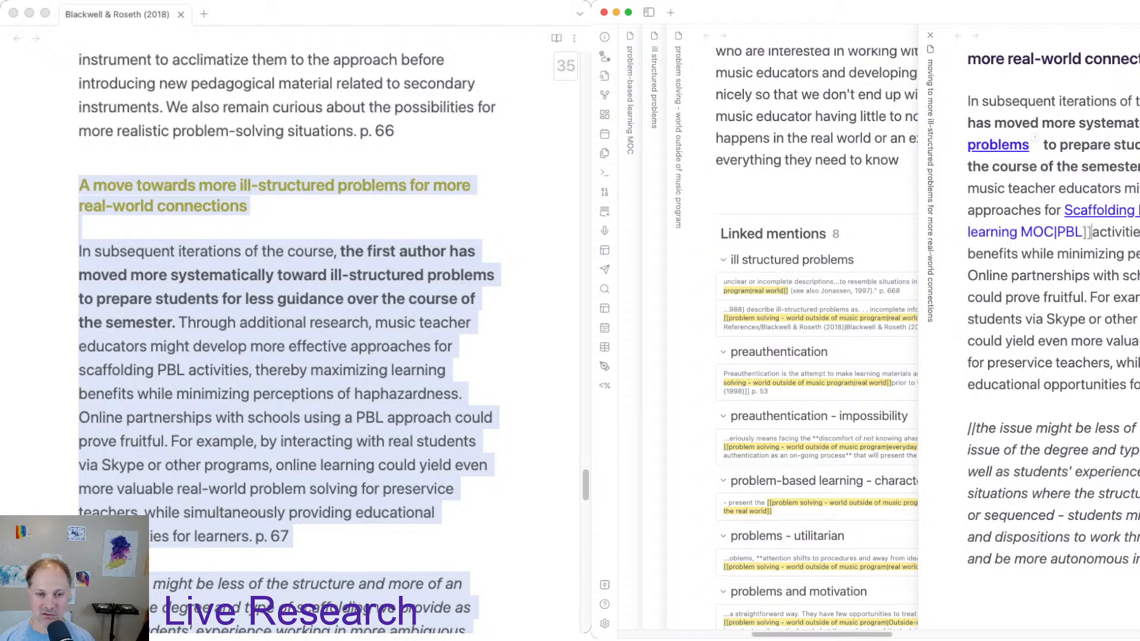
{"action": "key", "text": "Right"}
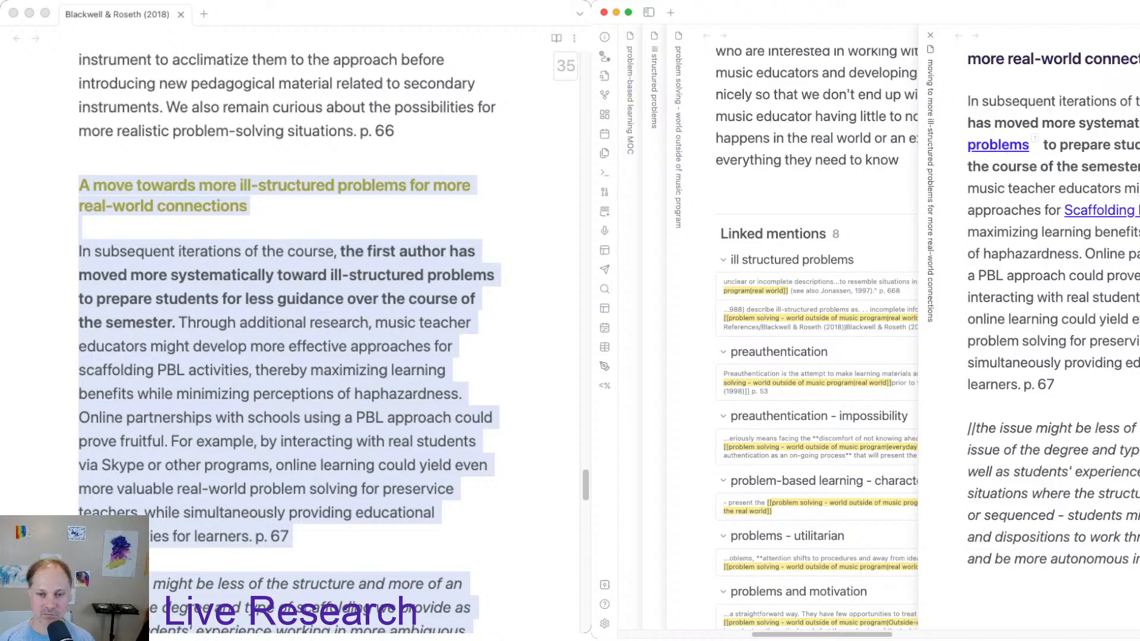
{"action": "key", "text": "Left"}
{"action": "key", "text": "Right"}
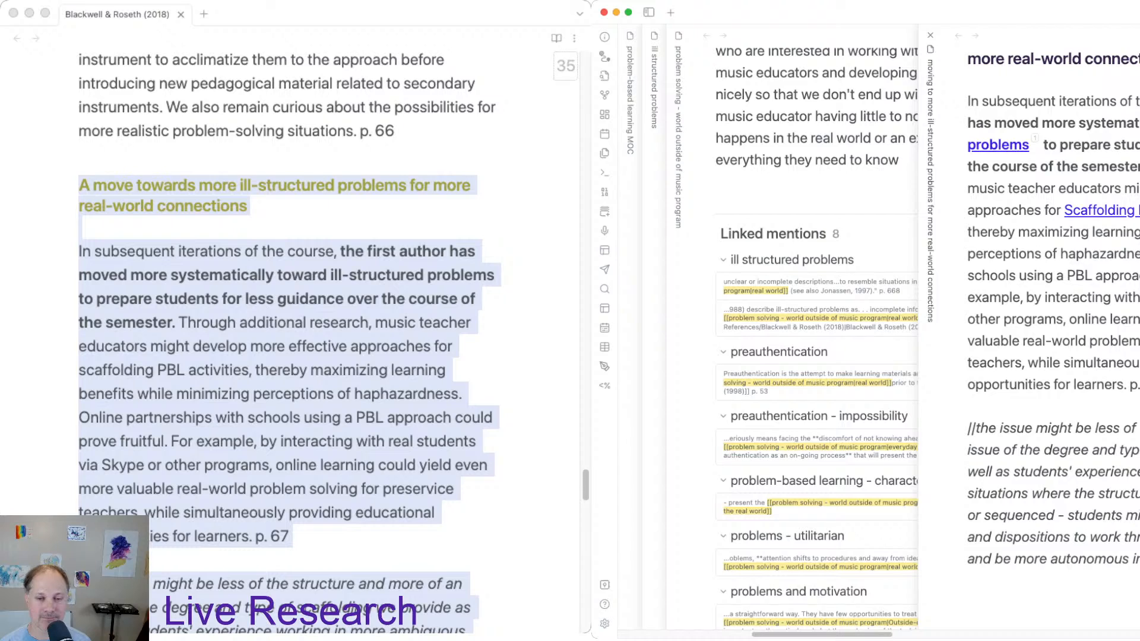
Insert a citation link to Blackwell & Roseth (2018) before the page 67 reference at the end of the quoted paragraph.
{"action": "scroll", "coordinate": [1054, 308], "scroll_direction": "down", "scroll_amount": 3}
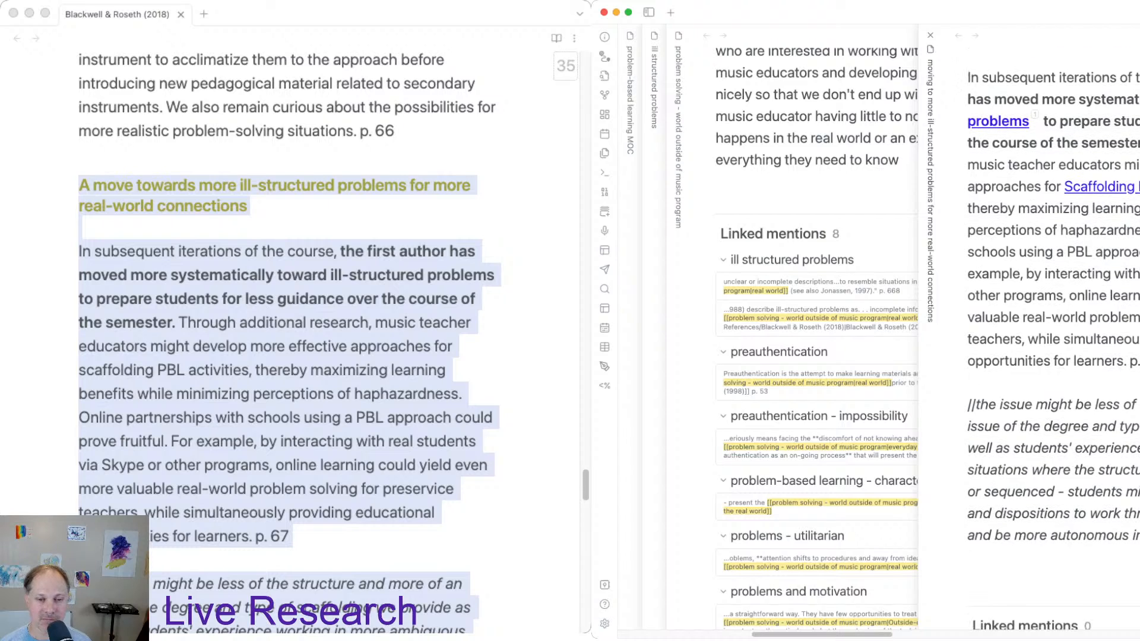
{"action": "scroll", "coordinate": [1053, 309], "scroll_direction": "down", "scroll_amount": 3}
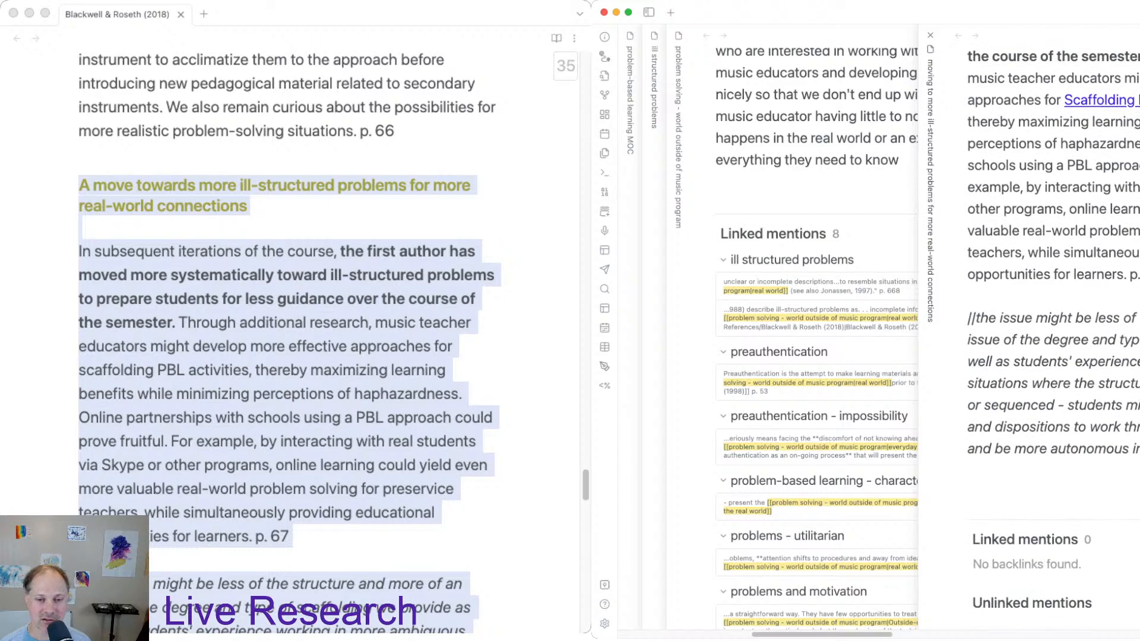
{"action": "type", "text": "[["}
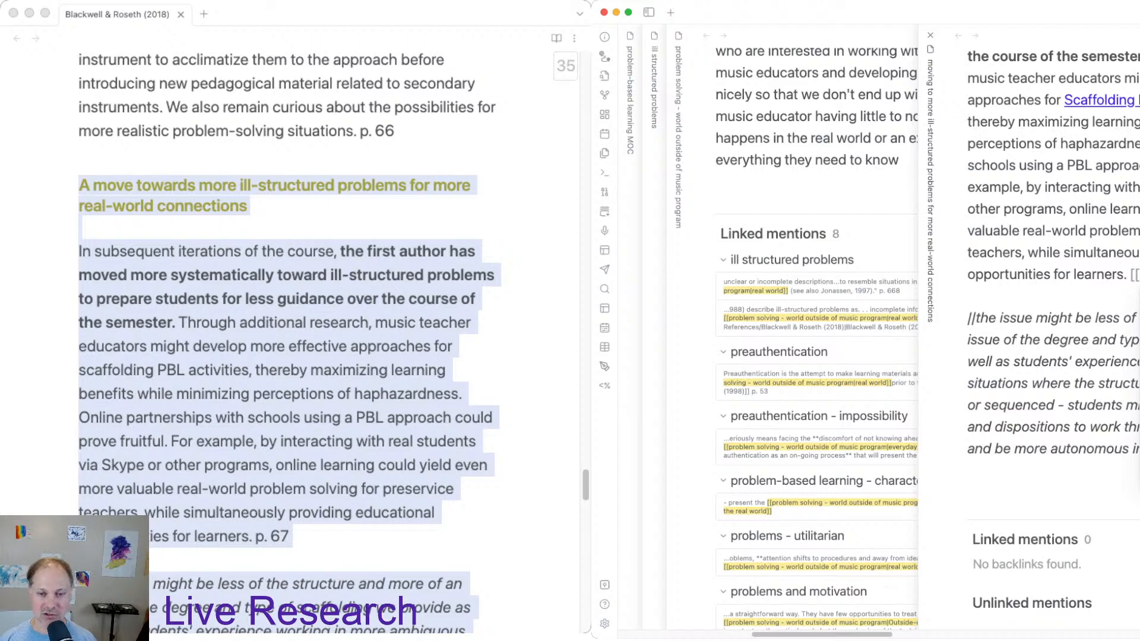
{"action": "key", "text": "Return"}
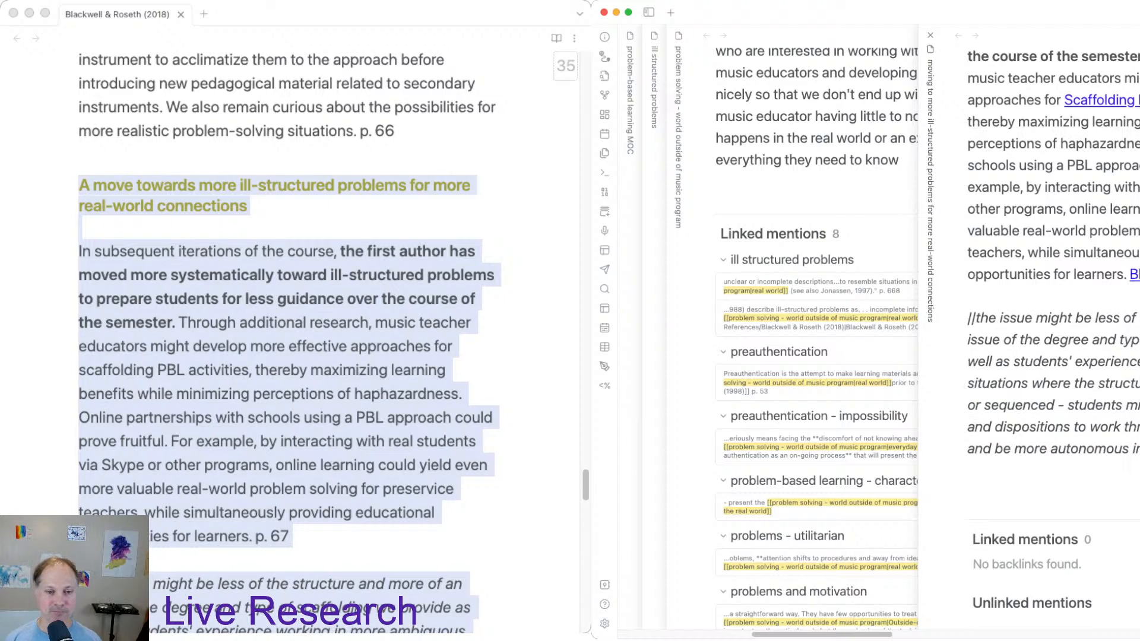
{"action": "left_click", "coordinate": [1090, 361]}
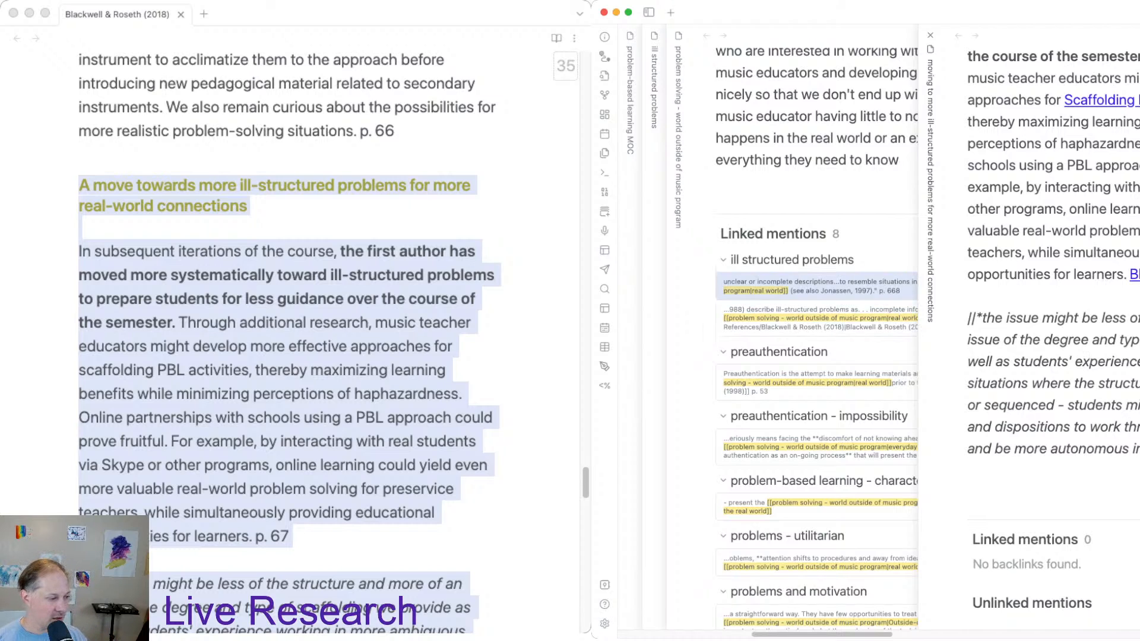
Add a link to "moving to more ill-structured problems for more real-world connections" under Problem-Based Learning And Curricular Issues in the problem-based learning MOC.
{"action": "scroll", "coordinate": [1054, 342], "scroll_direction": "up", "scroll_amount": 10}
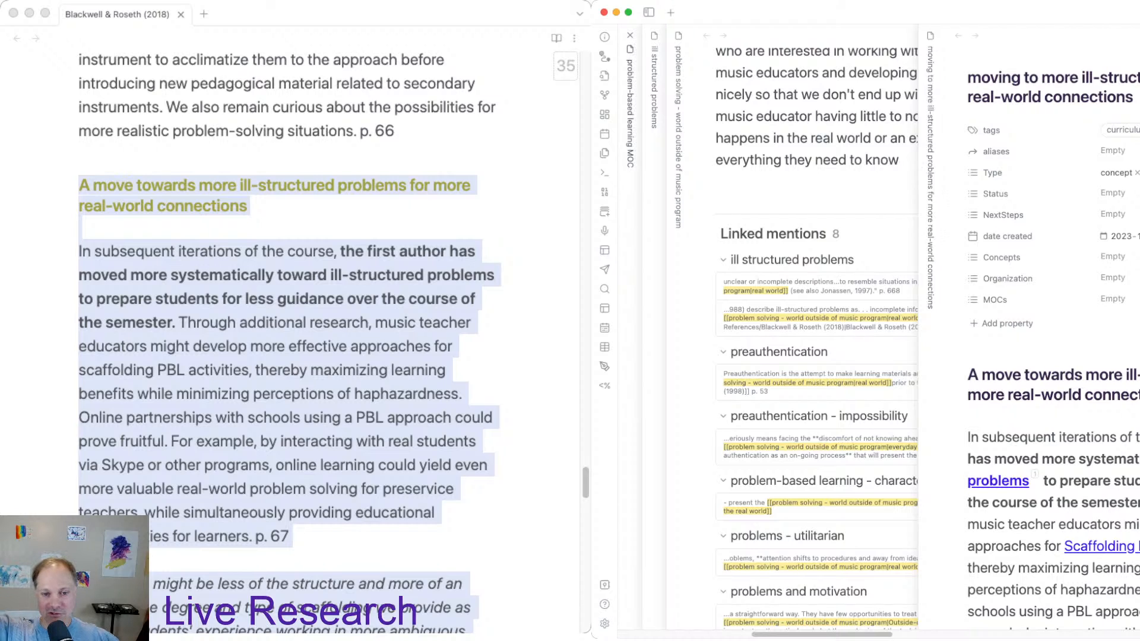
{"action": "left_click", "coordinate": [630, 113]}
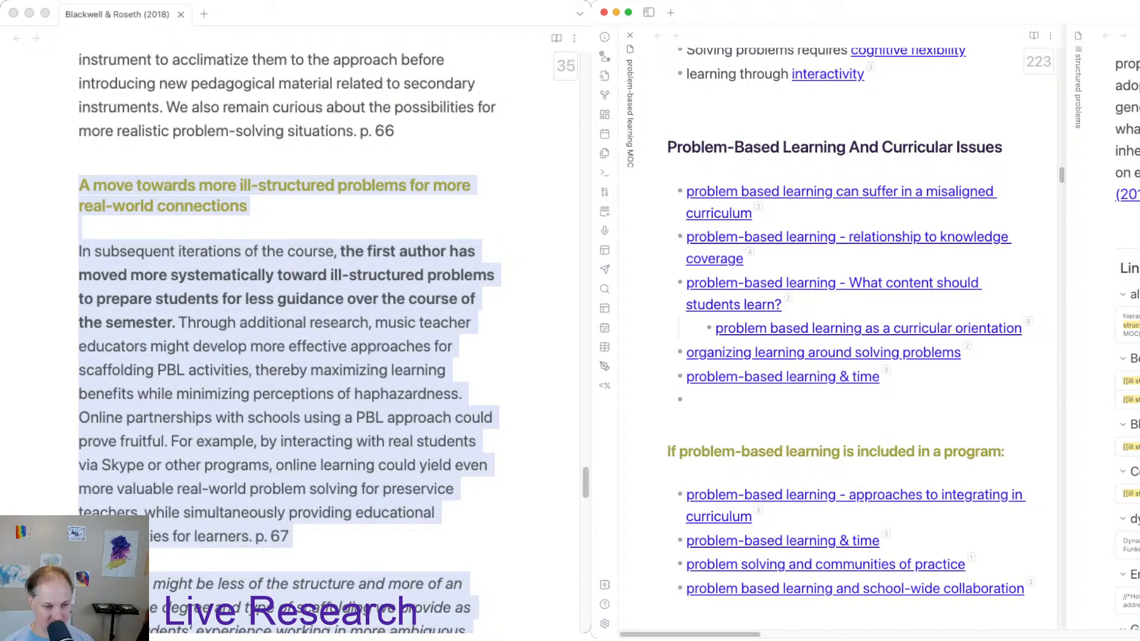
{"action": "type", "text": "[["}
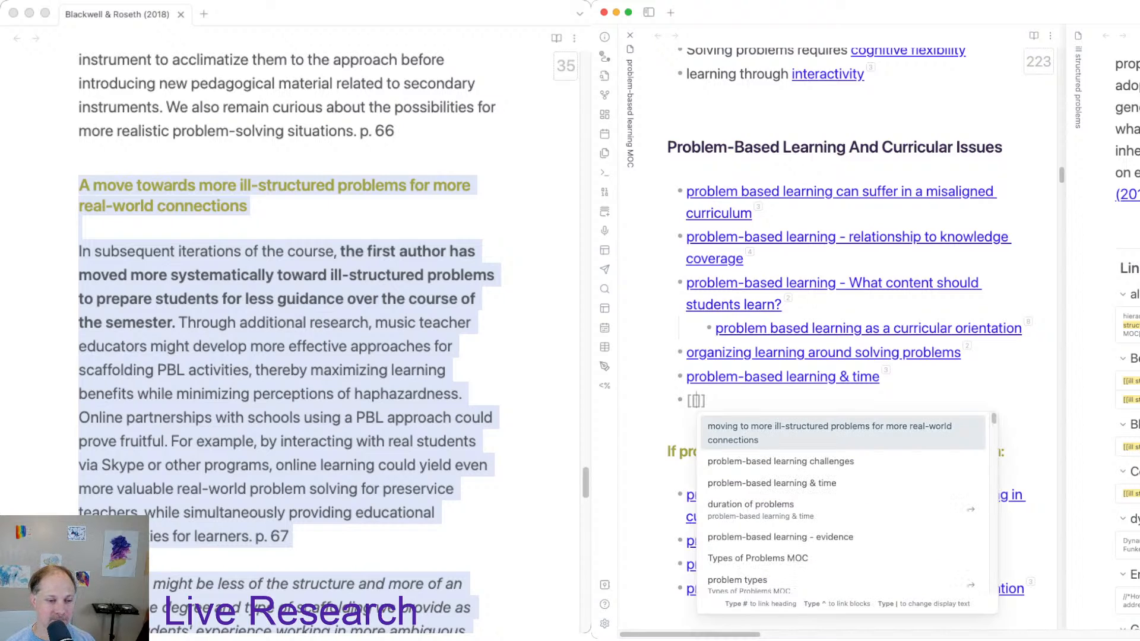
{"action": "key", "text": "Return"}
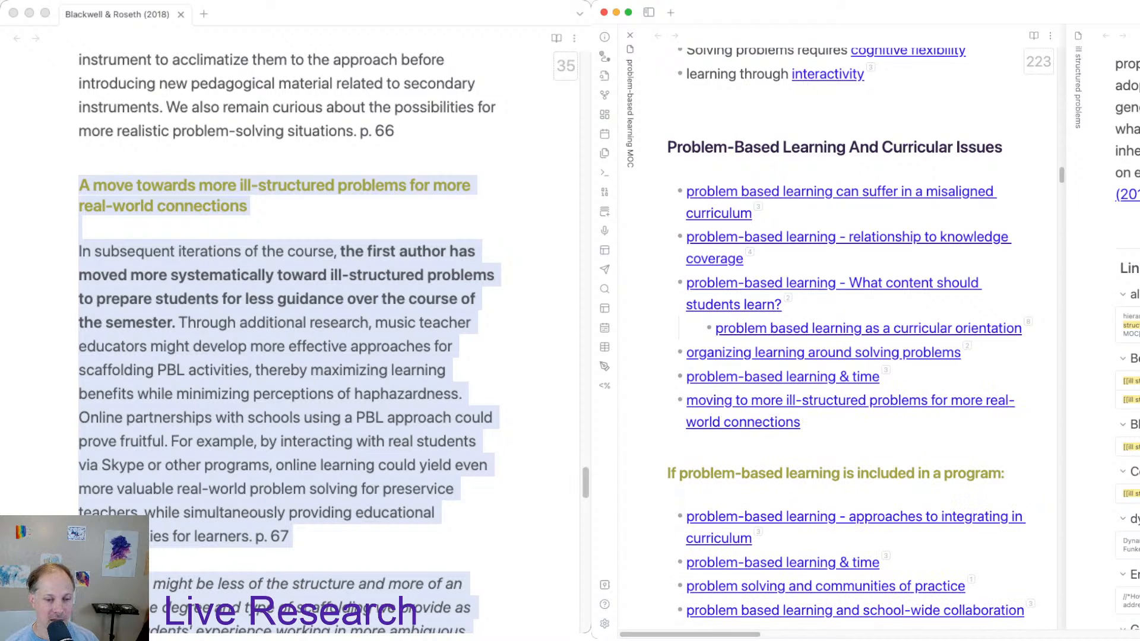
Open the "problem-based learning - teaching strategies" note linked under Teaching and Facilitation strategies in the problem-based learning MOC.
{"action": "scroll", "coordinate": [837, 327], "scroll_direction": "down", "scroll_amount": 3}
{"action": "scroll", "coordinate": [837, 327], "scroll_direction": "down", "scroll_amount": 7}
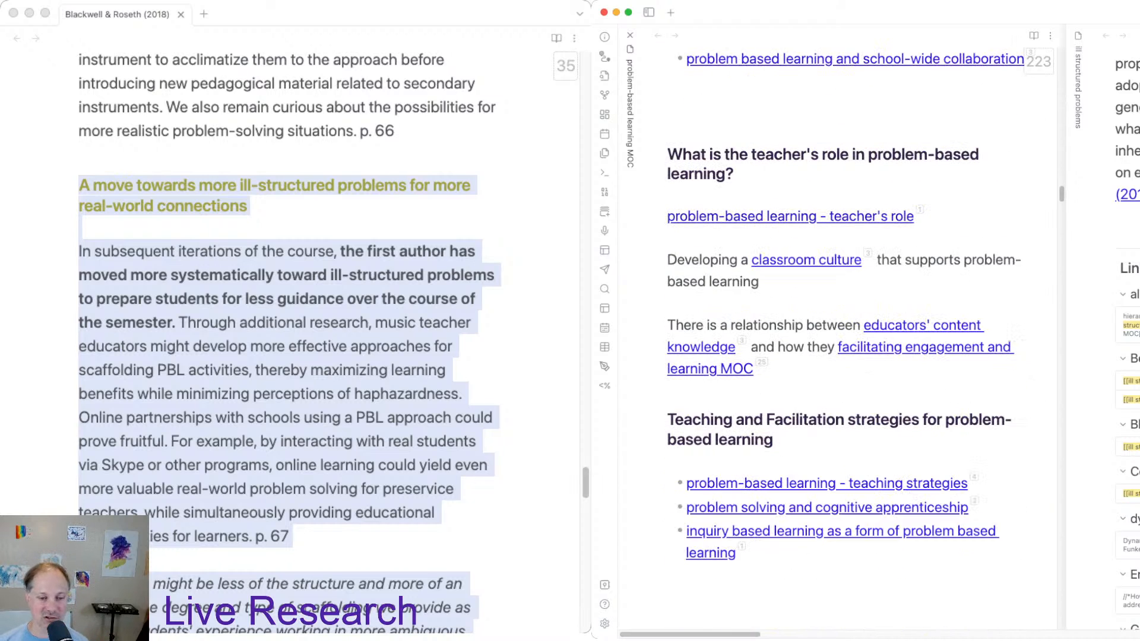
{"action": "scroll", "coordinate": [837, 327], "scroll_direction": "down", "scroll_amount": 6}
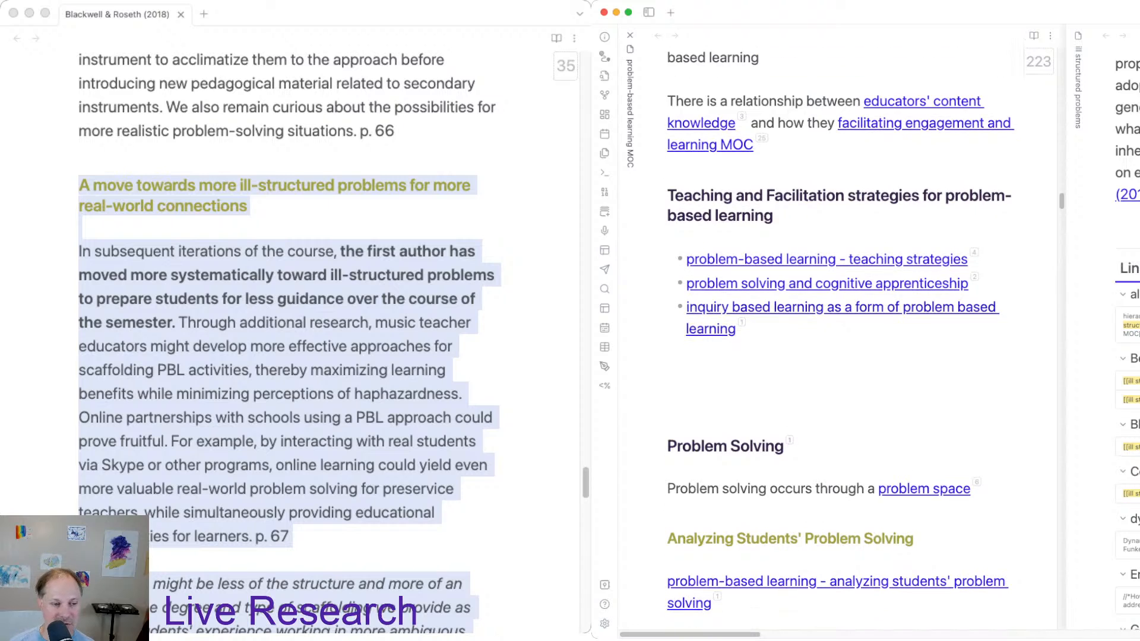
{"action": "scroll", "coordinate": [837, 326], "scroll_direction": "up", "scroll_amount": 4}
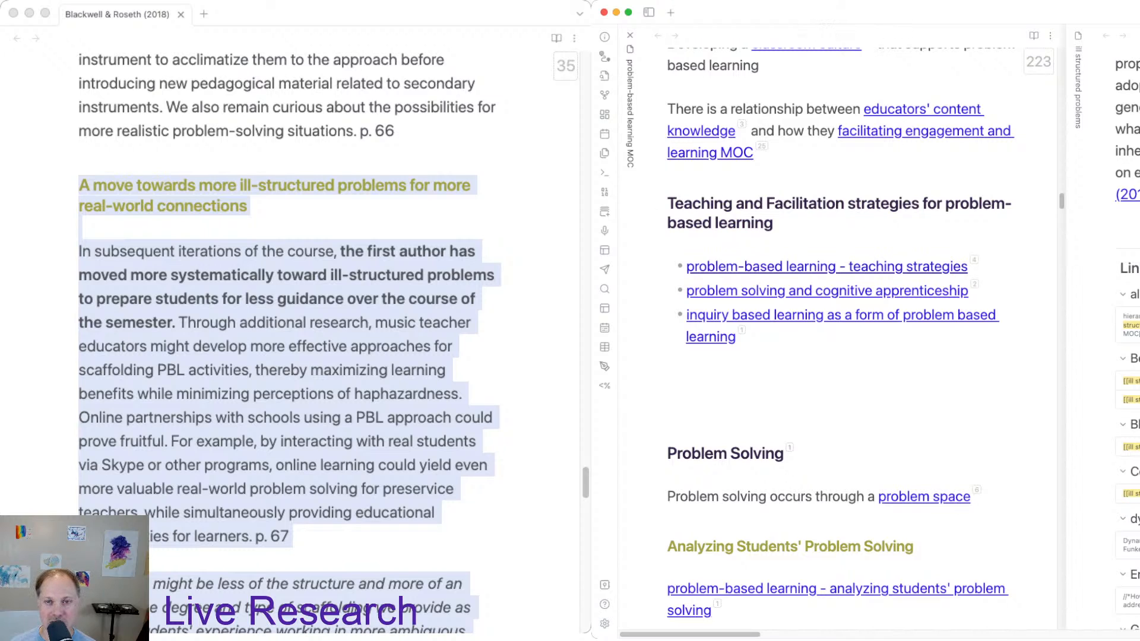
{"action": "left_click", "coordinate": [827, 267]}
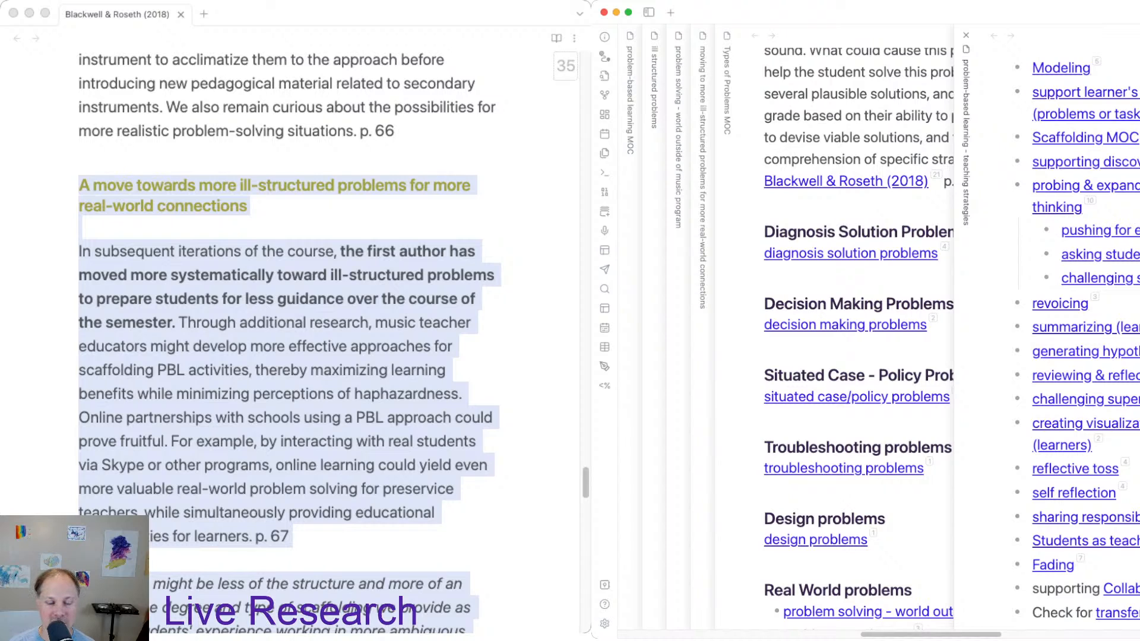
Review the list of strategies in the "problem-based learning - teaching strategies" note for a place related to the new topic.
{"action": "scroll", "coordinate": [1068, 327], "scroll_direction": "down", "scroll_amount": 2}
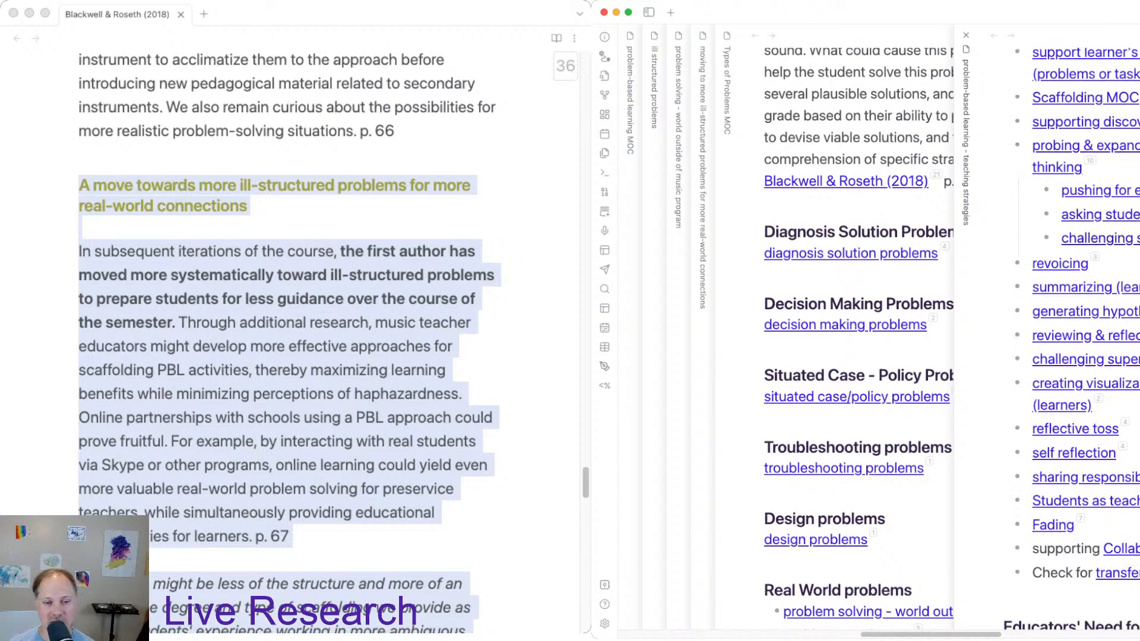
{"action": "scroll", "coordinate": [1074, 326], "scroll_direction": "up", "scroll_amount": 2}
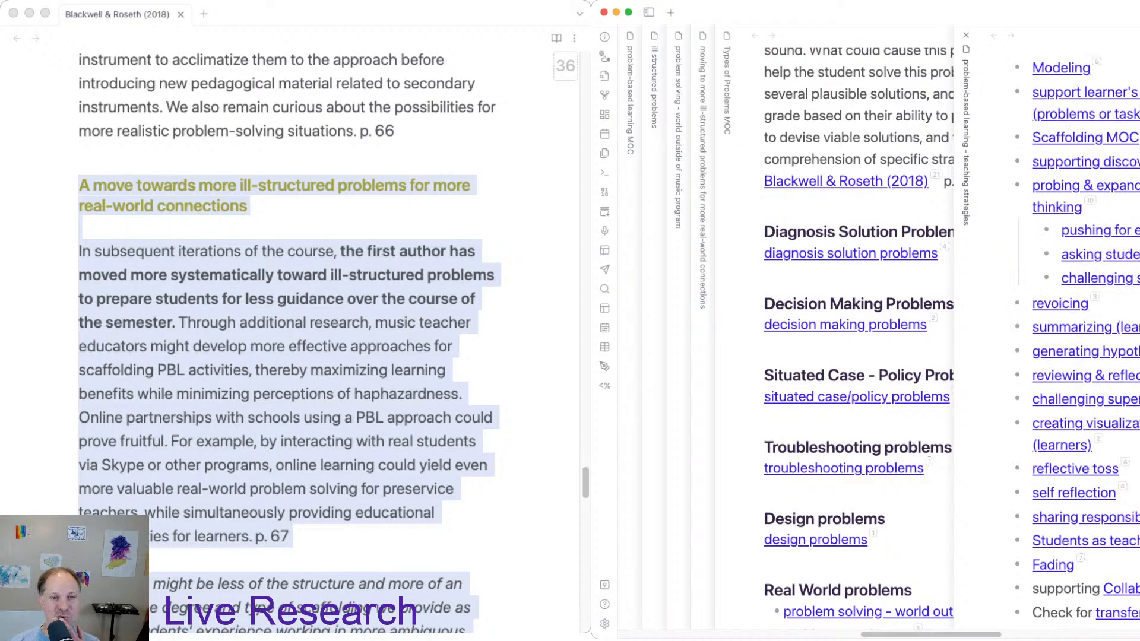
{"action": "scroll", "coordinate": [1078, 338], "scroll_direction": "down", "scroll_amount": 1}
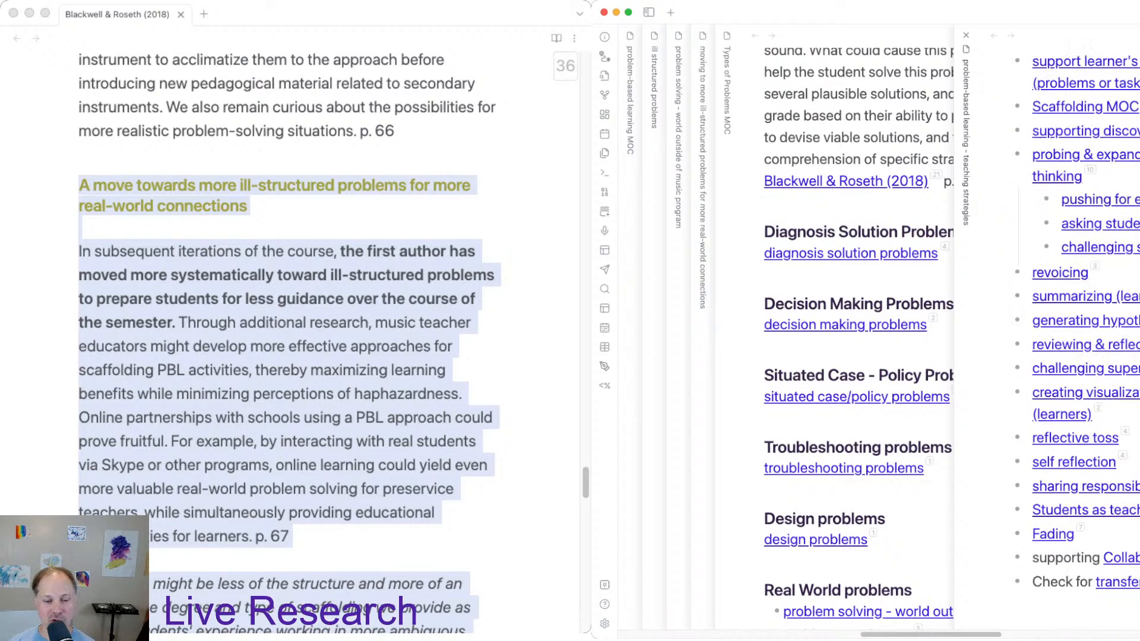
{"action": "scroll", "coordinate": [1086, 330], "scroll_direction": "up", "scroll_amount": 1}
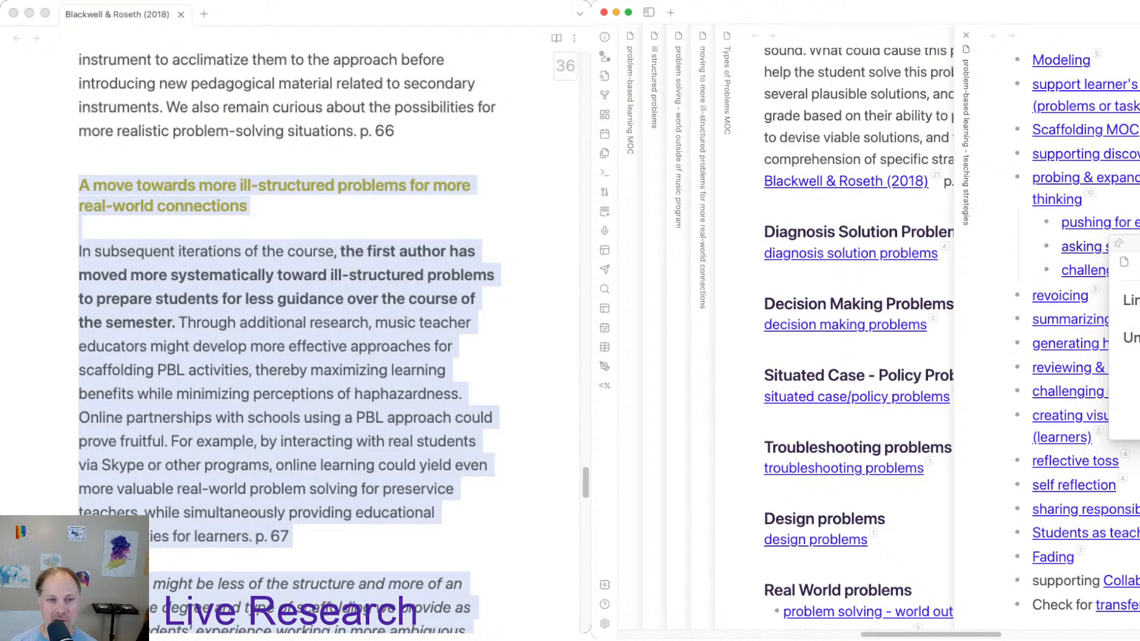
{"action": "scroll", "coordinate": [1078, 335], "scroll_direction": "up", "scroll_amount": 3}
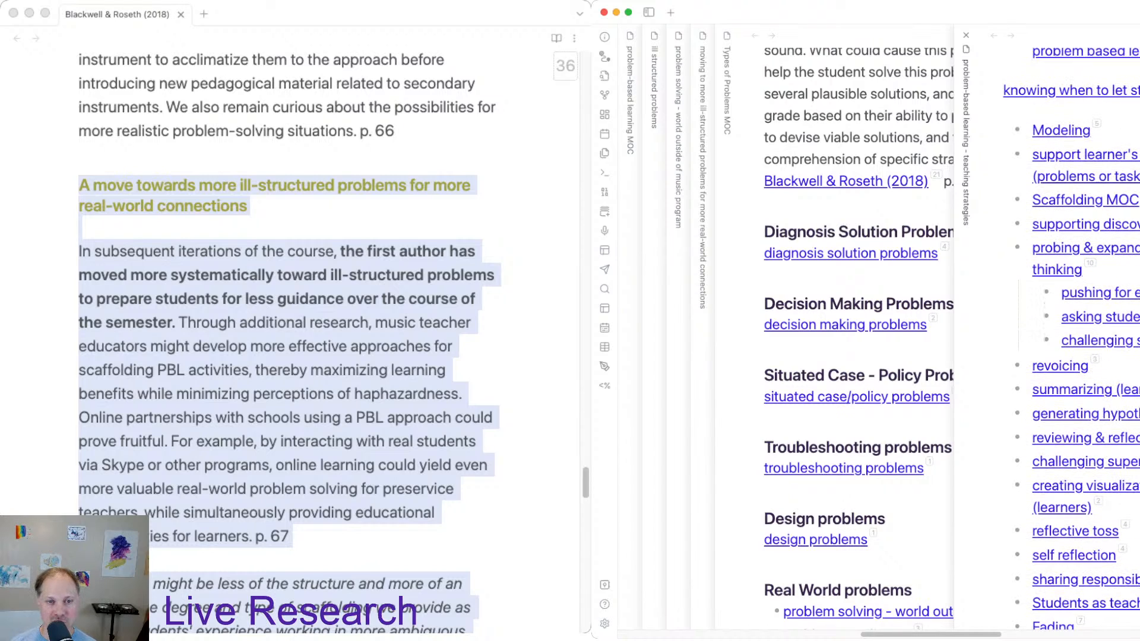
{"action": "scroll", "coordinate": [1078, 335], "scroll_direction": "up", "scroll_amount": 10}
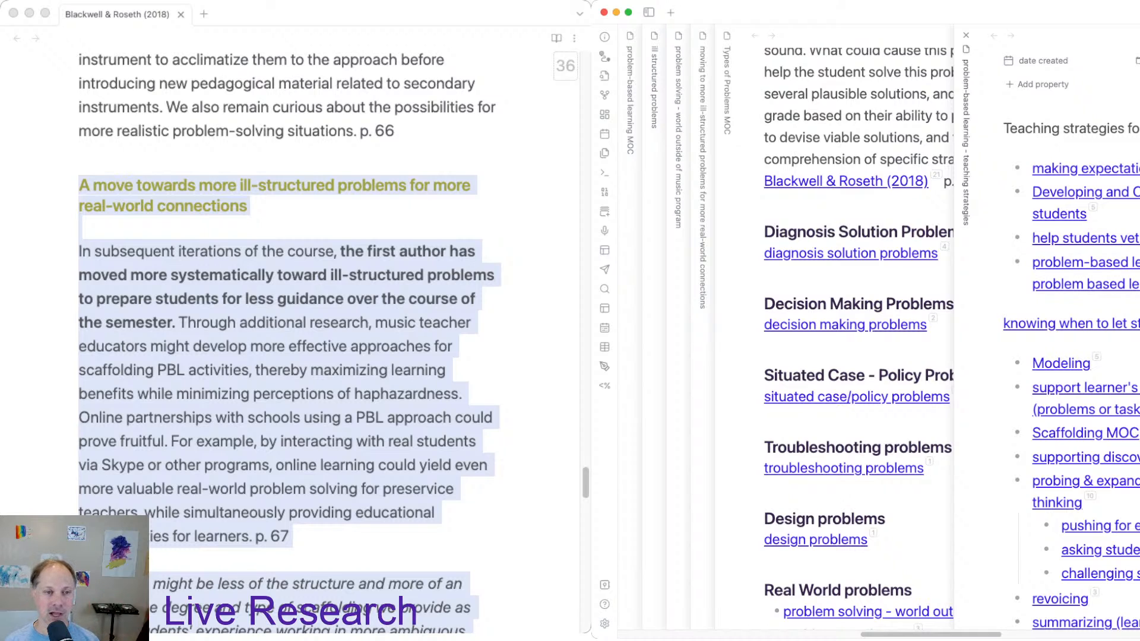
{"action": "scroll", "coordinate": [1069, 339], "scroll_direction": "down", "scroll_amount": 5}
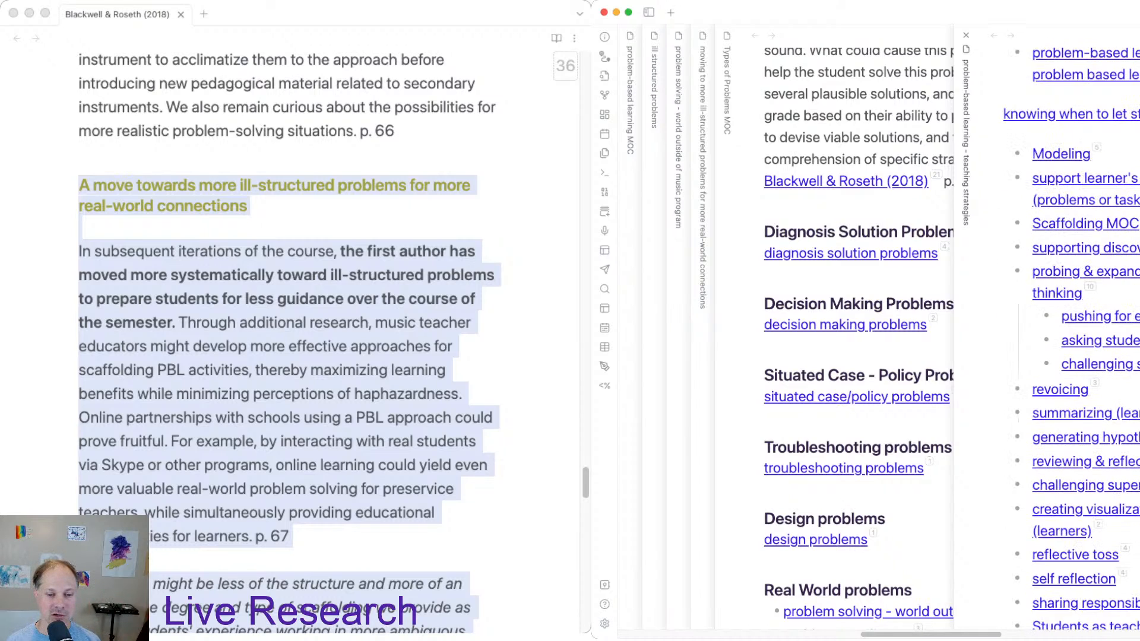
{"action": "scroll", "coordinate": [1068, 338], "scroll_direction": "down", "scroll_amount": 2}
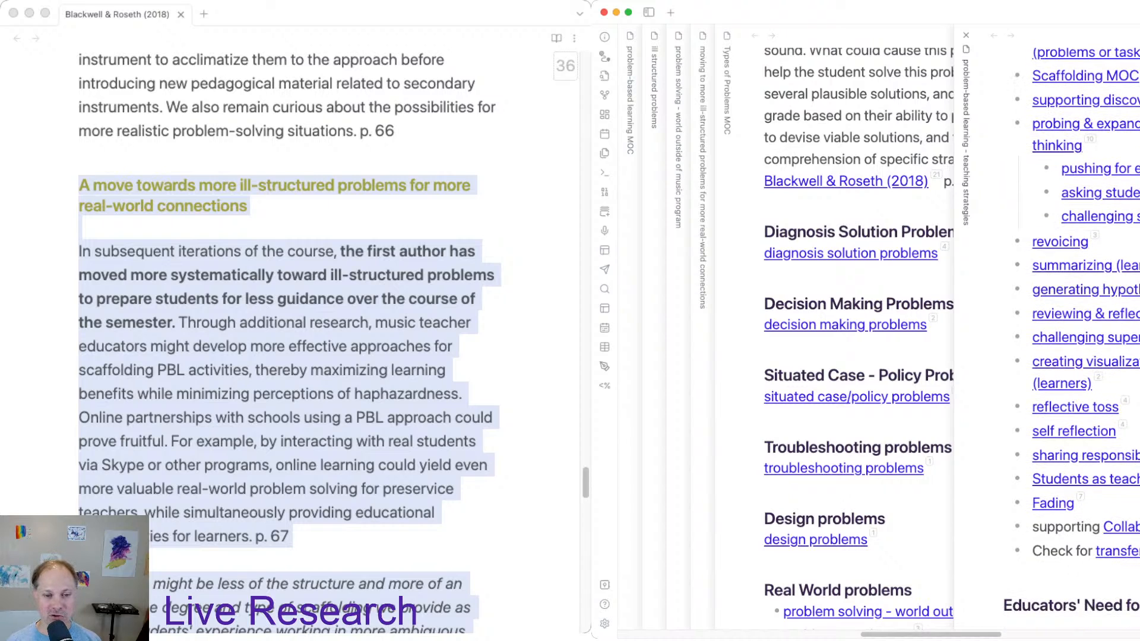
{"action": "mouse_move", "coordinate": [1122, 528]}
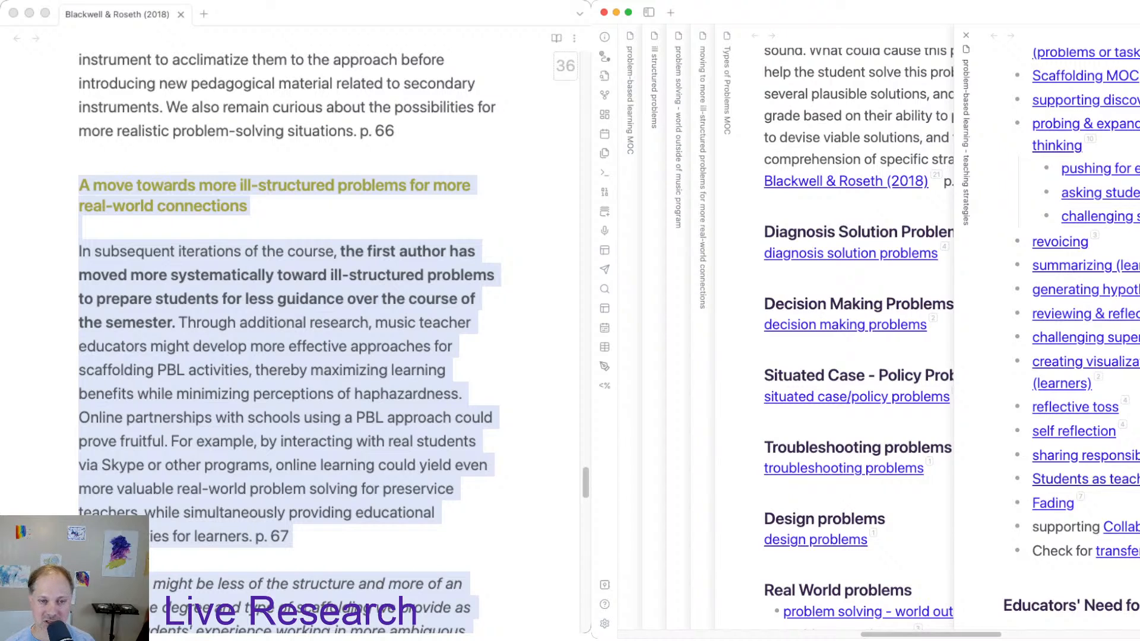
Add a link to "moving to more ill-structured problems for more real-world connections" above the first bullet in the "problem-based learning - teaching strategies" note.
{"action": "scroll", "coordinate": [1072, 329], "scroll_direction": "up", "scroll_amount": 5}
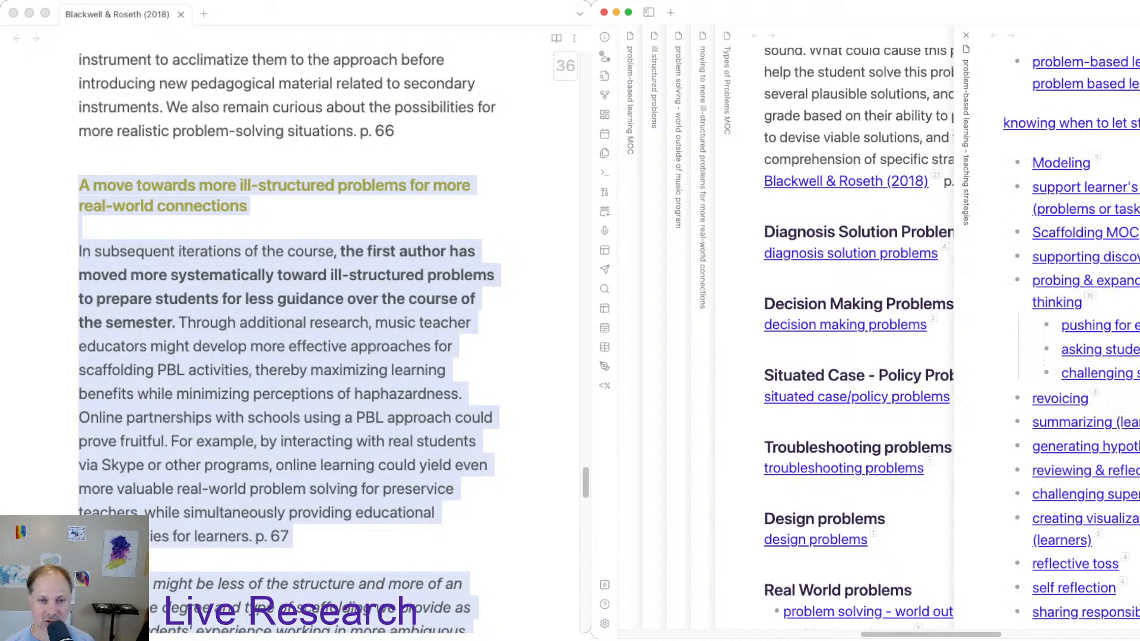
{"action": "scroll", "coordinate": [1072, 341], "scroll_direction": "up", "scroll_amount": 5}
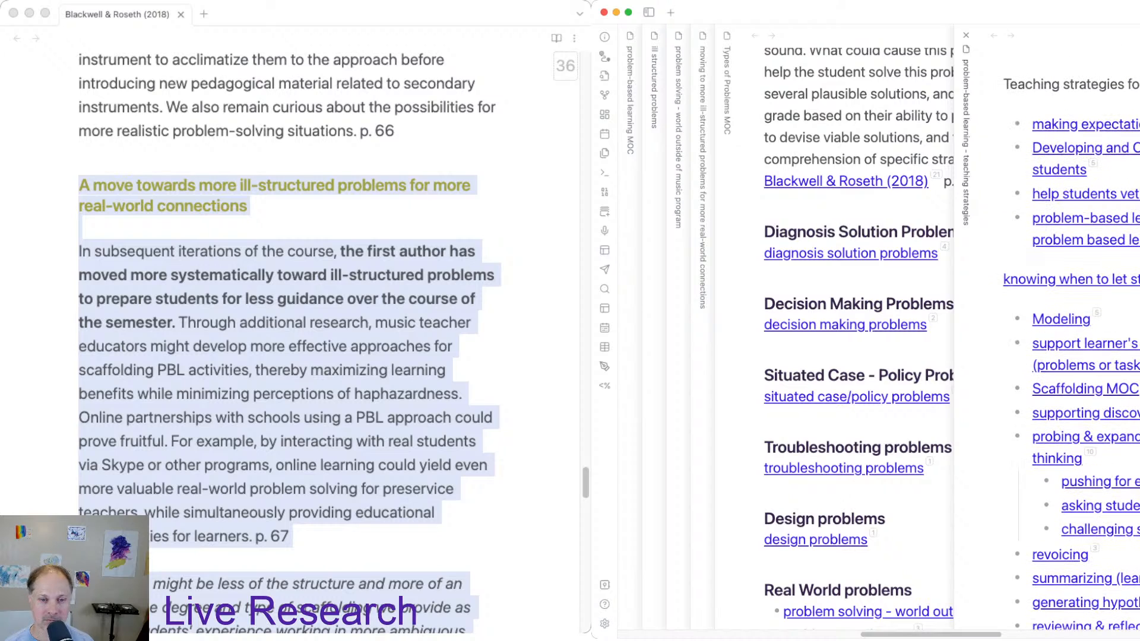
{"action": "scroll", "coordinate": [1078, 339], "scroll_direction": "down", "scroll_amount": 4}
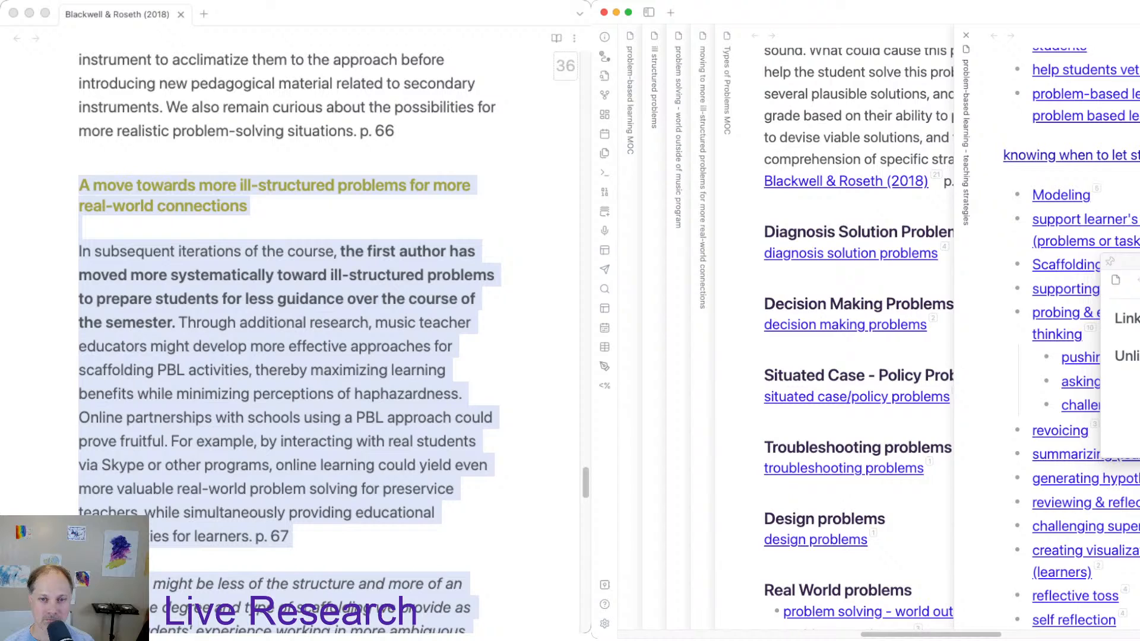
{"action": "scroll", "coordinate": [1072, 339], "scroll_direction": "up", "scroll_amount": 1}
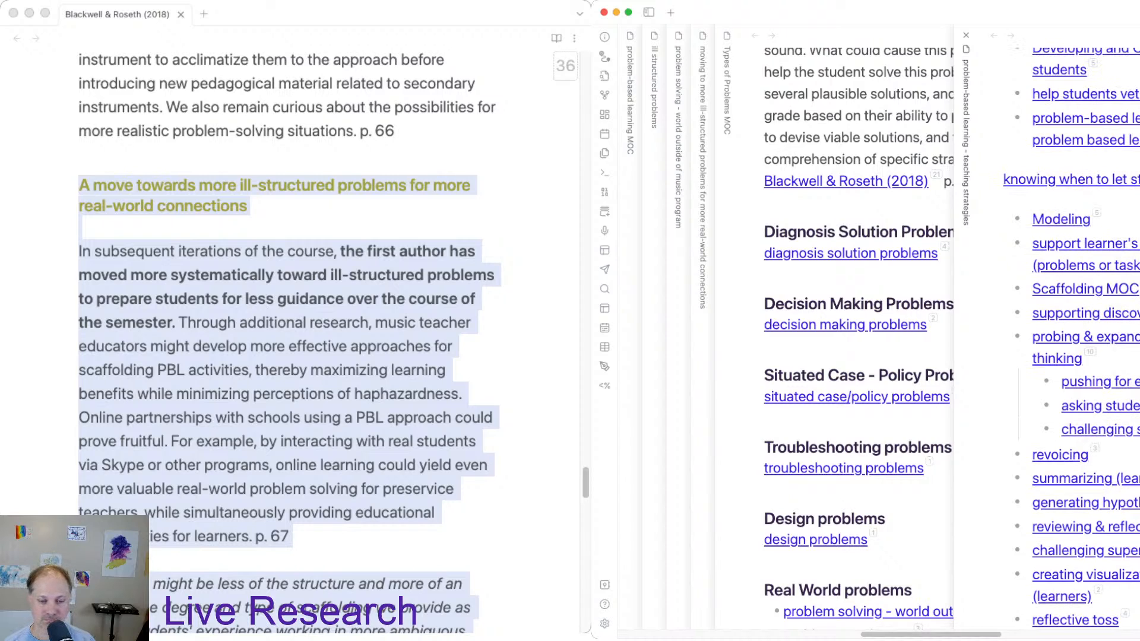
{"action": "scroll", "coordinate": [1071, 339], "scroll_direction": "down", "scroll_amount": 12}
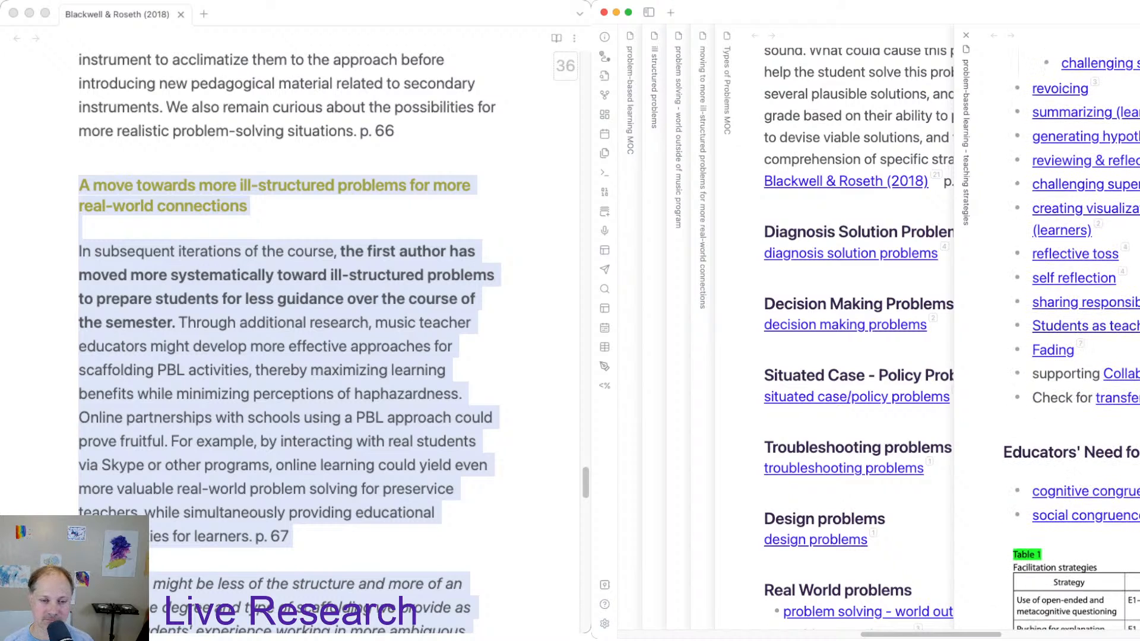
{"action": "scroll", "coordinate": [1047, 338], "scroll_direction": "up", "scroll_amount": 15}
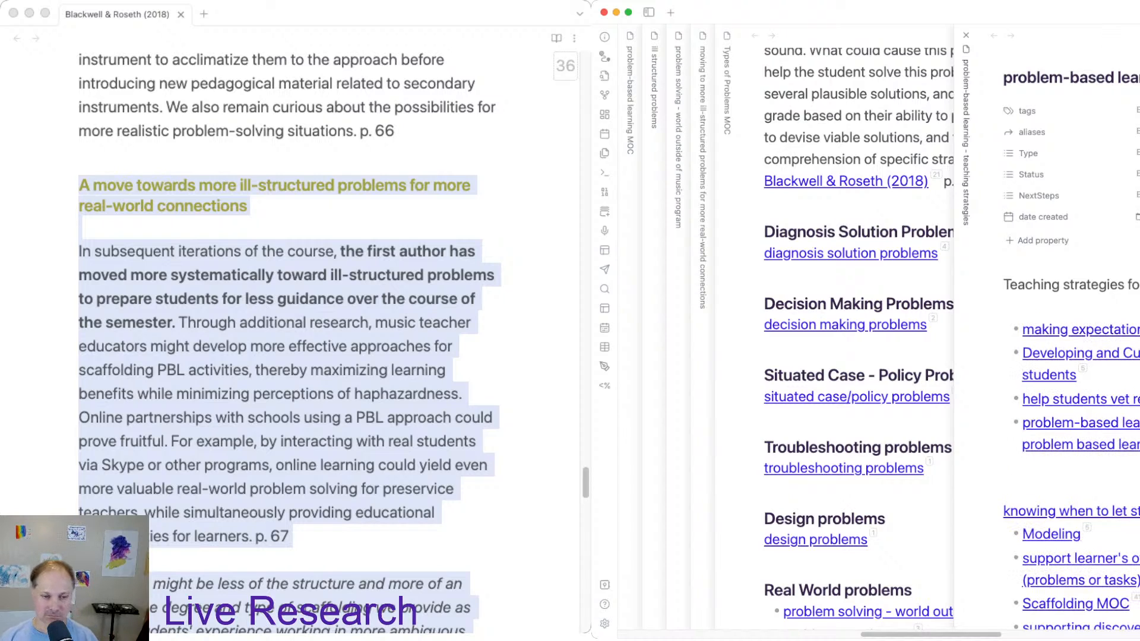
{"action": "key", "text": "Return"}
{"action": "key", "text": "Return"}
{"action": "key", "text": "Return"}
{"action": "key", "text": "Up"}
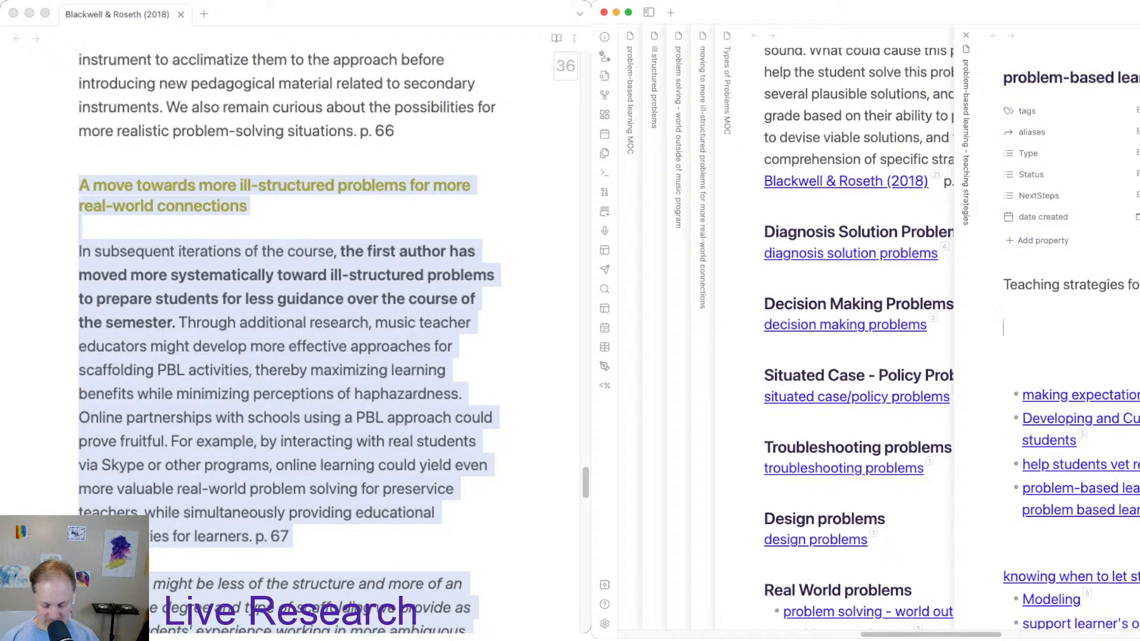
{"action": "key", "text": "super+v"}
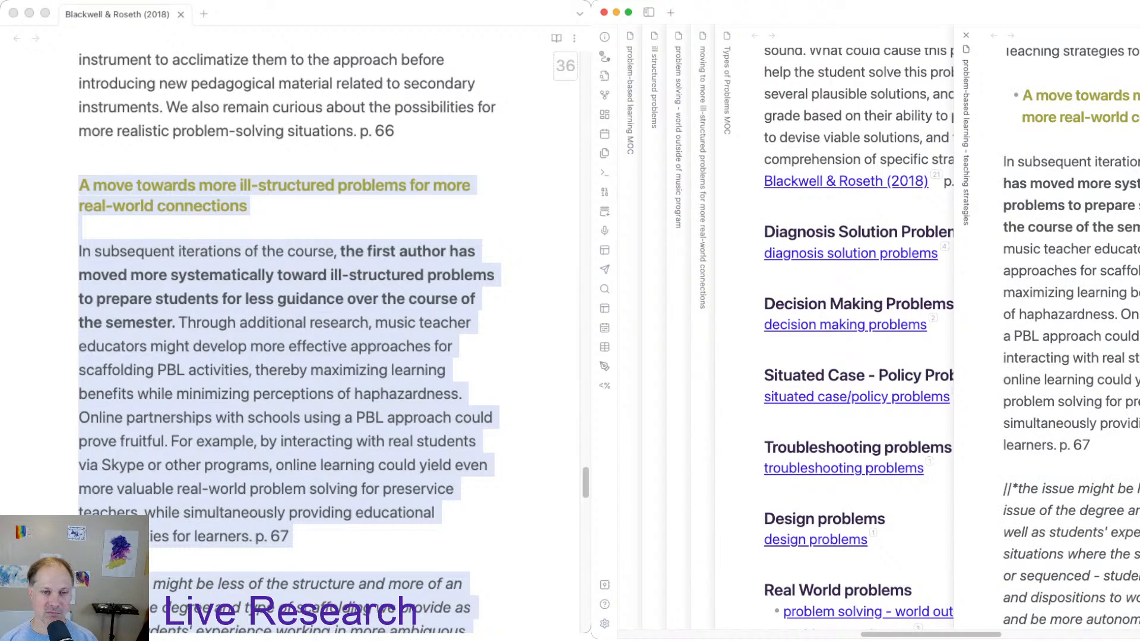
{"action": "key", "text": "super+z"}
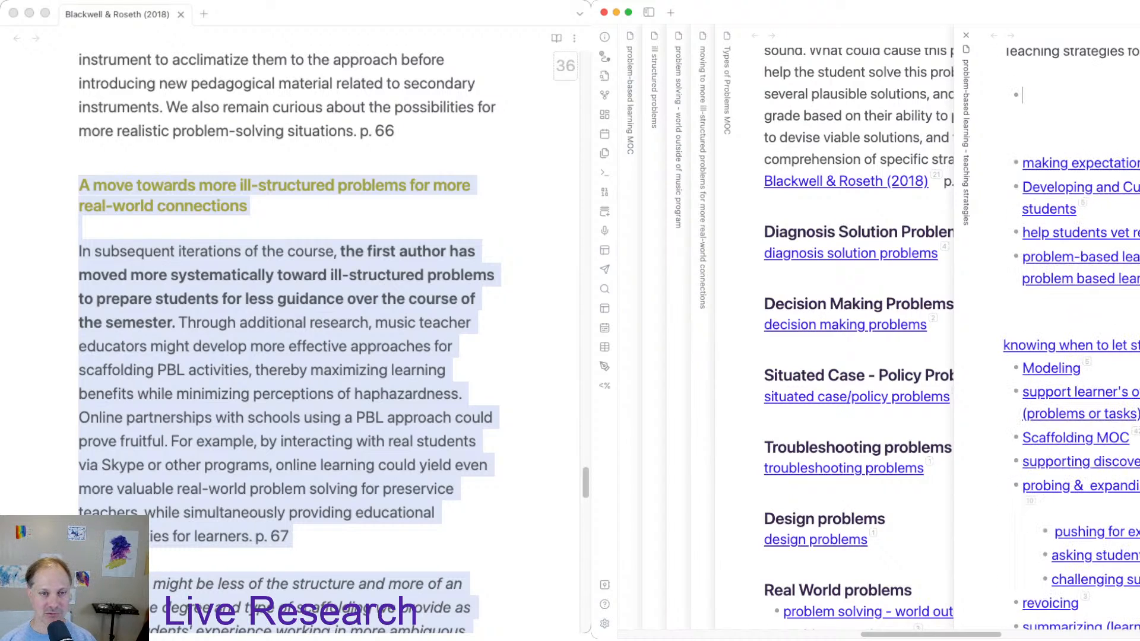
{"action": "type", "text": "[["}
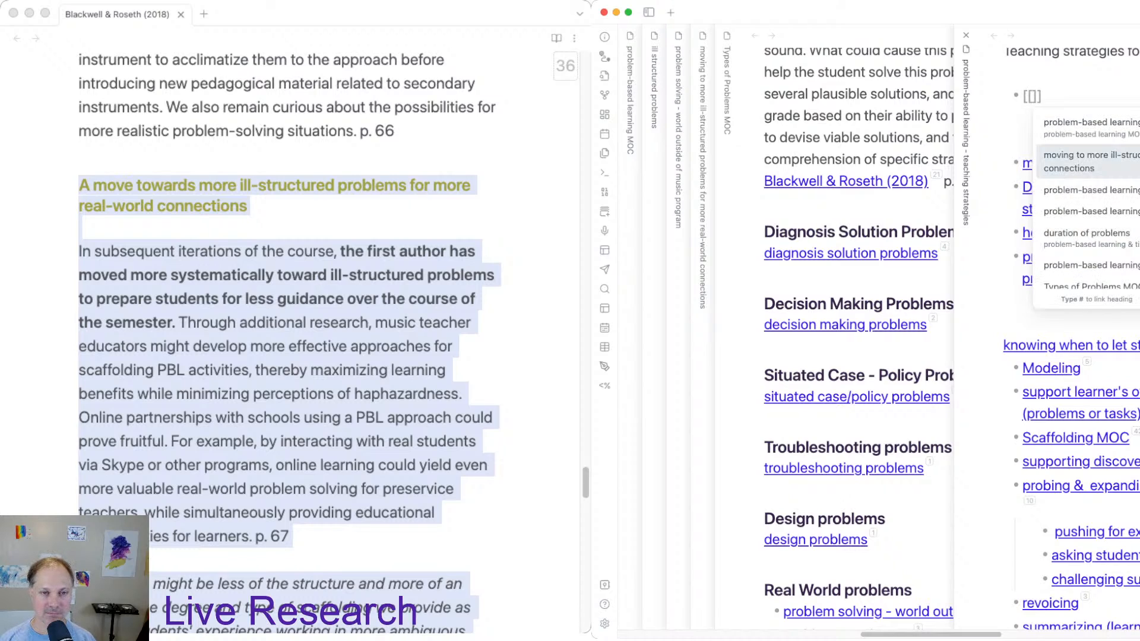
{"action": "key", "text": "Return"}
In the Blackwell & Roseth (2018) note, insert a link to "problem-based learning - why?" under the "benefits of problem based learning" heading.
{"action": "key", "text": "super+grave"}
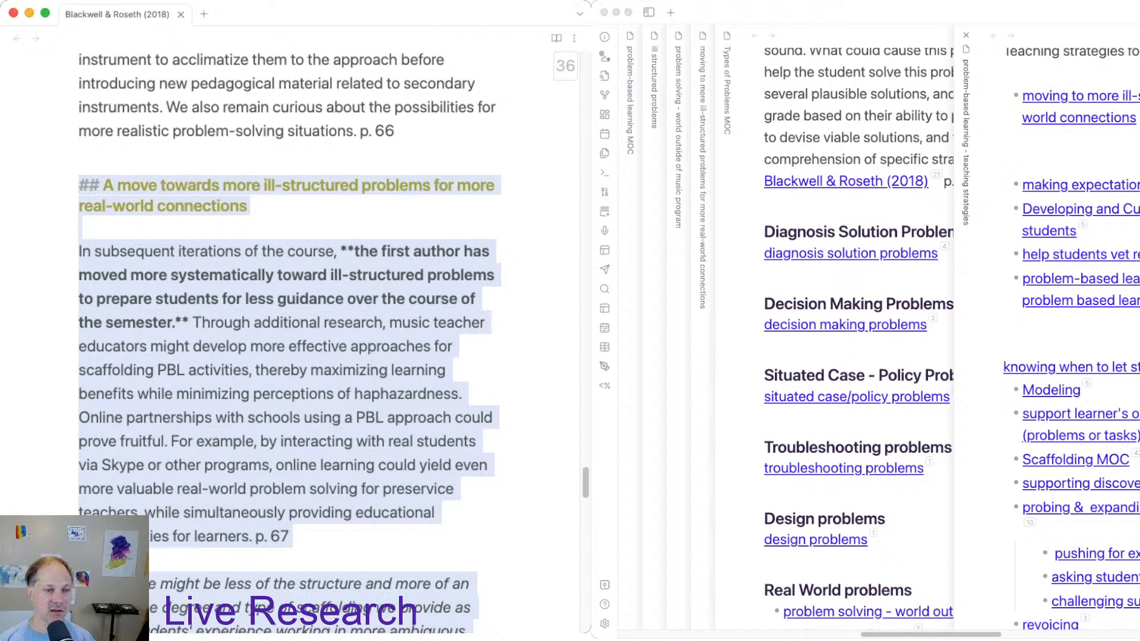
{"action": "scroll", "coordinate": [288, 339], "scroll_direction": "down", "scroll_amount": 12}
{"action": "scroll", "coordinate": [288, 338], "scroll_direction": "up", "scroll_amount": 7}
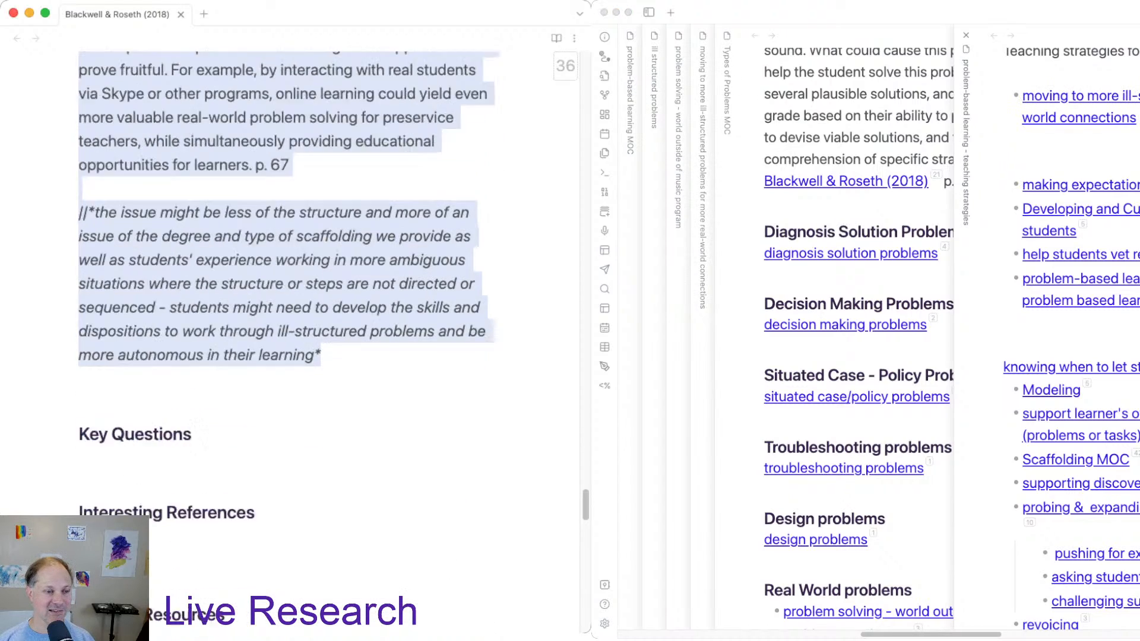
{"action": "scroll", "coordinate": [288, 338], "scroll_direction": "up", "scroll_amount": 20}
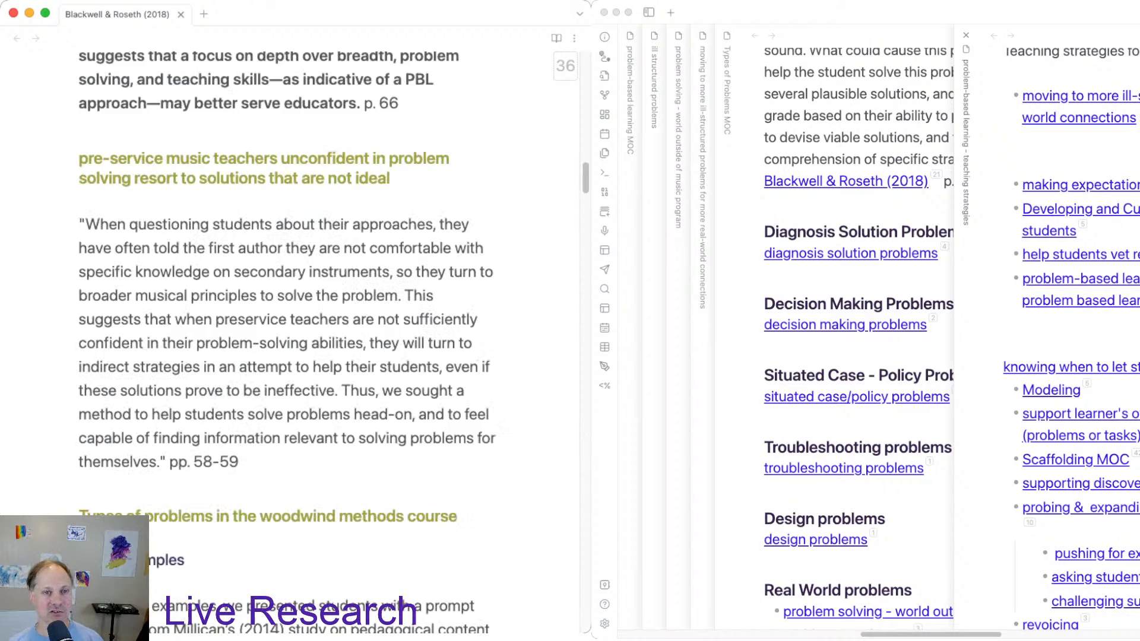
{"action": "scroll", "coordinate": [288, 338], "scroll_direction": "up", "scroll_amount": 2}
{"action": "scroll", "coordinate": [288, 339], "scroll_direction": "down", "scroll_amount": 20}
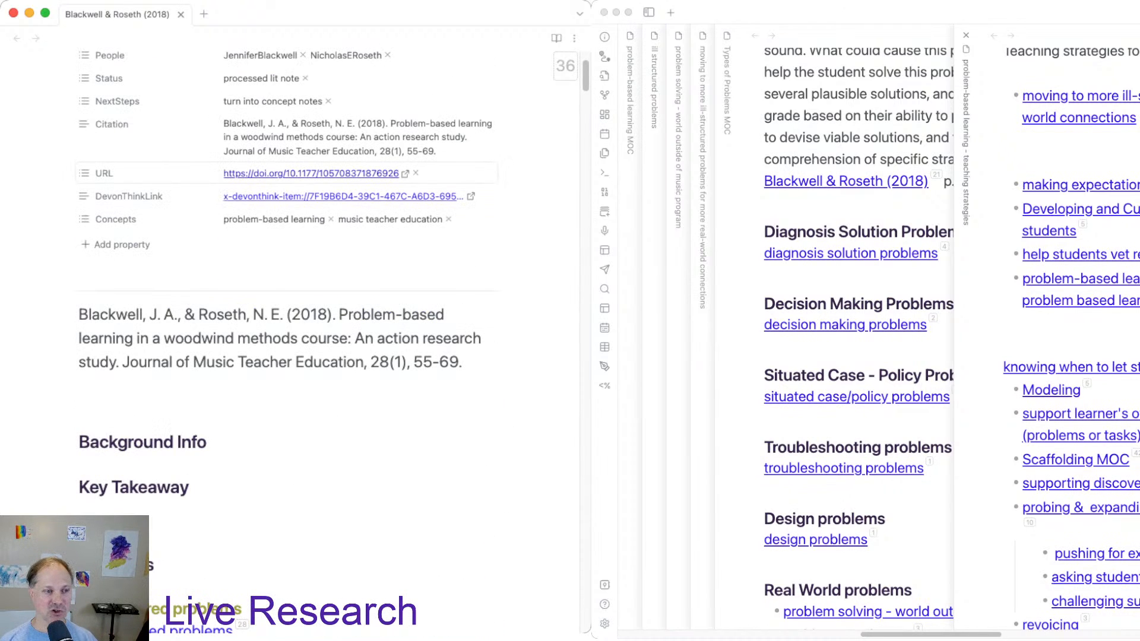
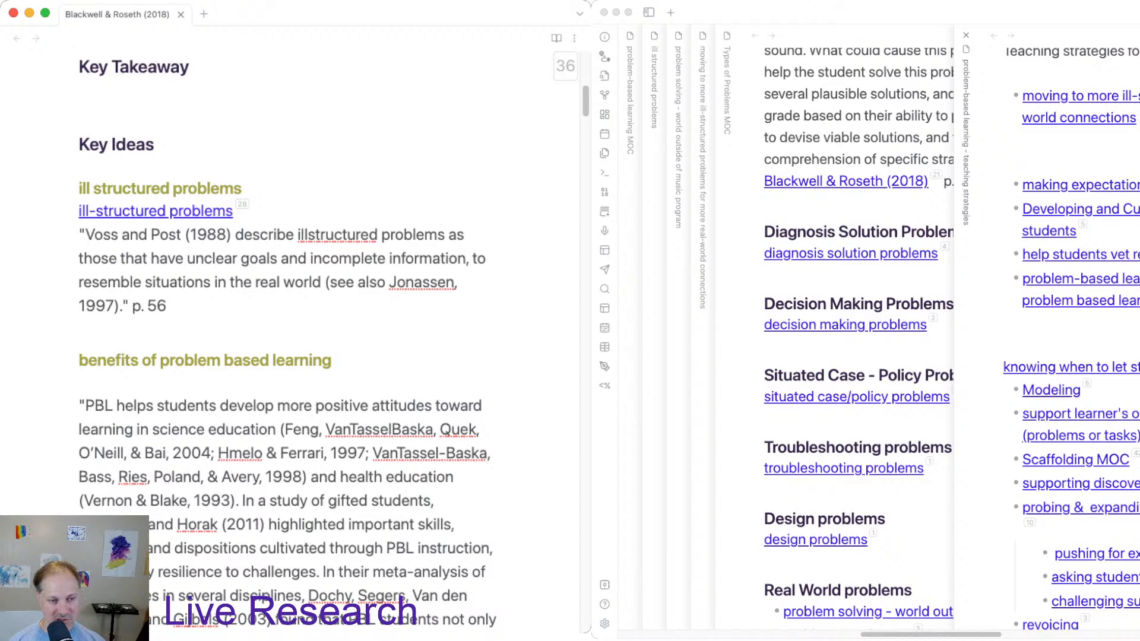
{"action": "type", "text": "[["}
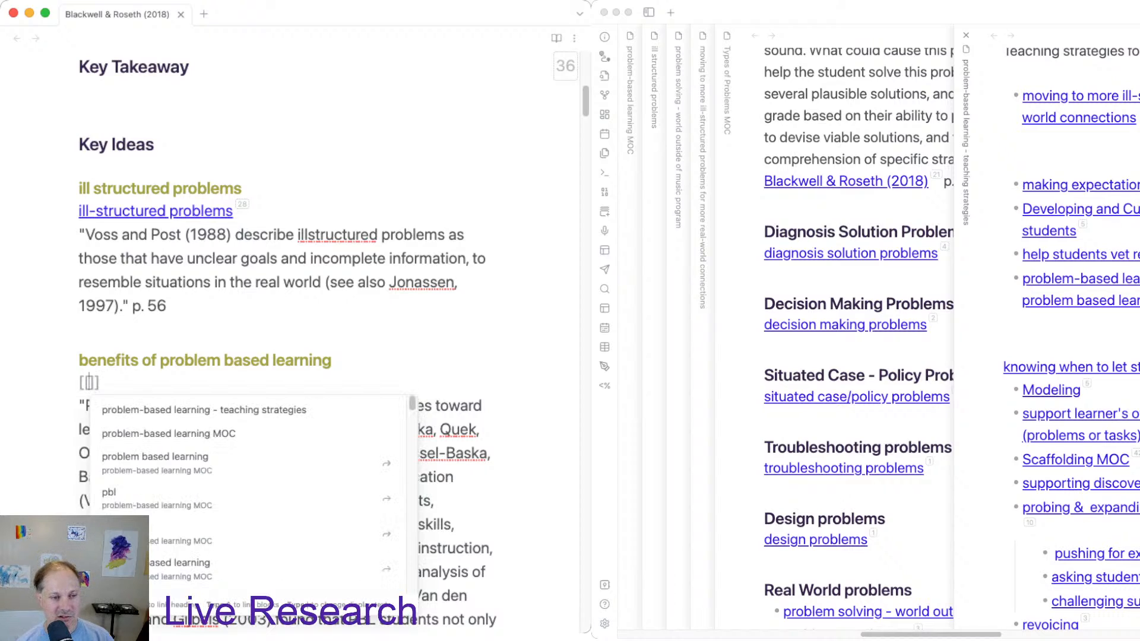
{"action": "scroll", "coordinate": [249, 493], "scroll_direction": "down", "scroll_amount": 3}
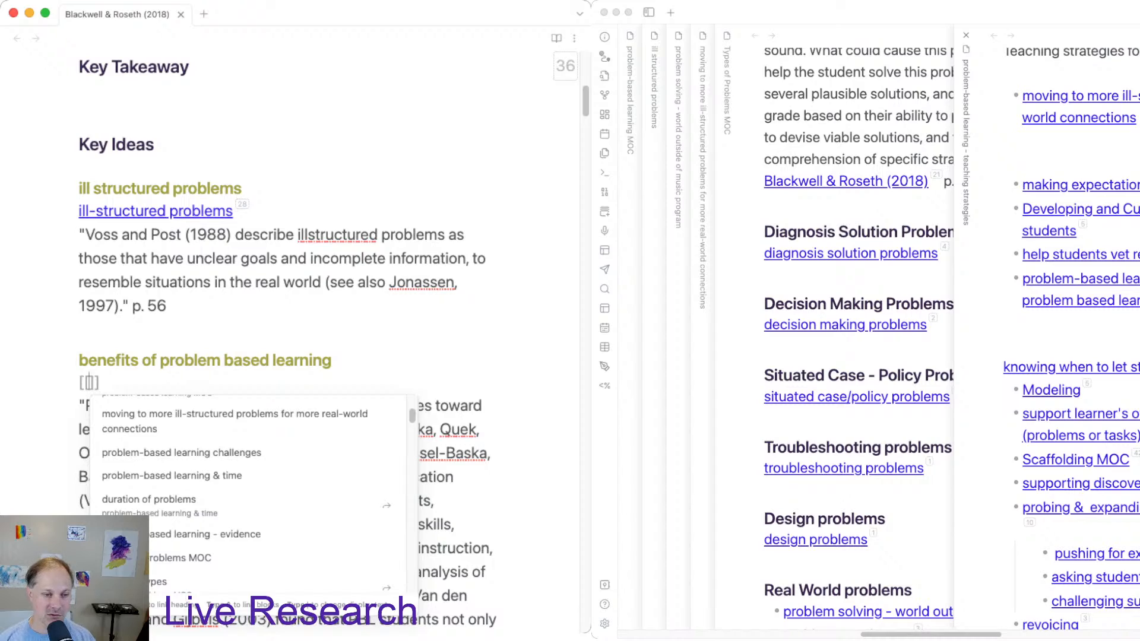
{"action": "scroll", "coordinate": [249, 493], "scroll_direction": "down", "scroll_amount": 5}
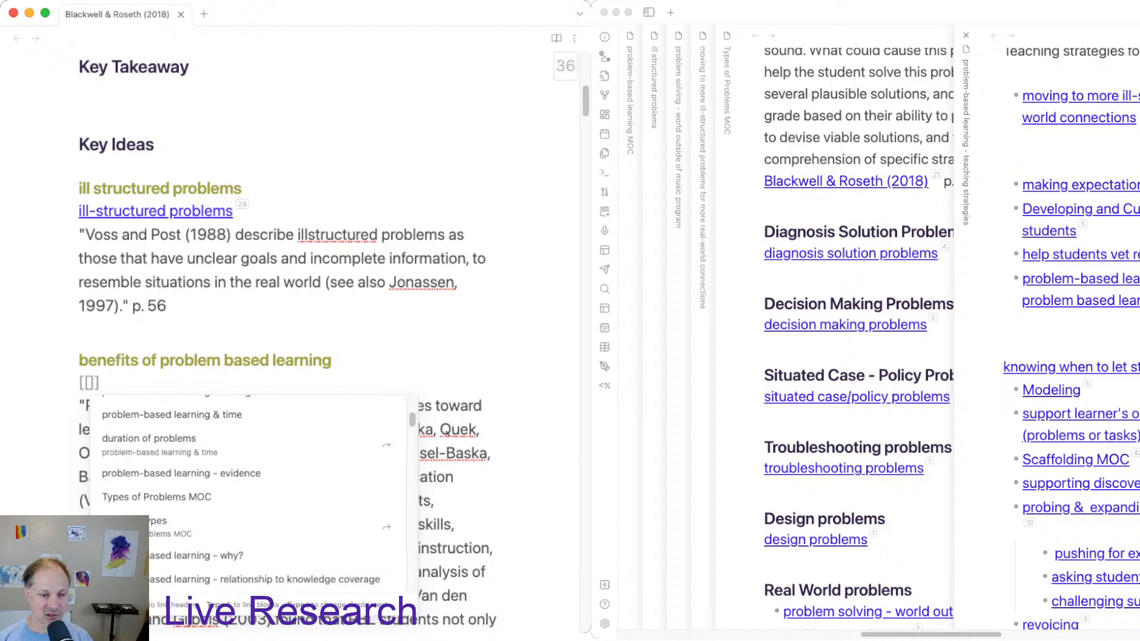
{"action": "scroll", "coordinate": [249, 493], "scroll_direction": "down", "scroll_amount": 2}
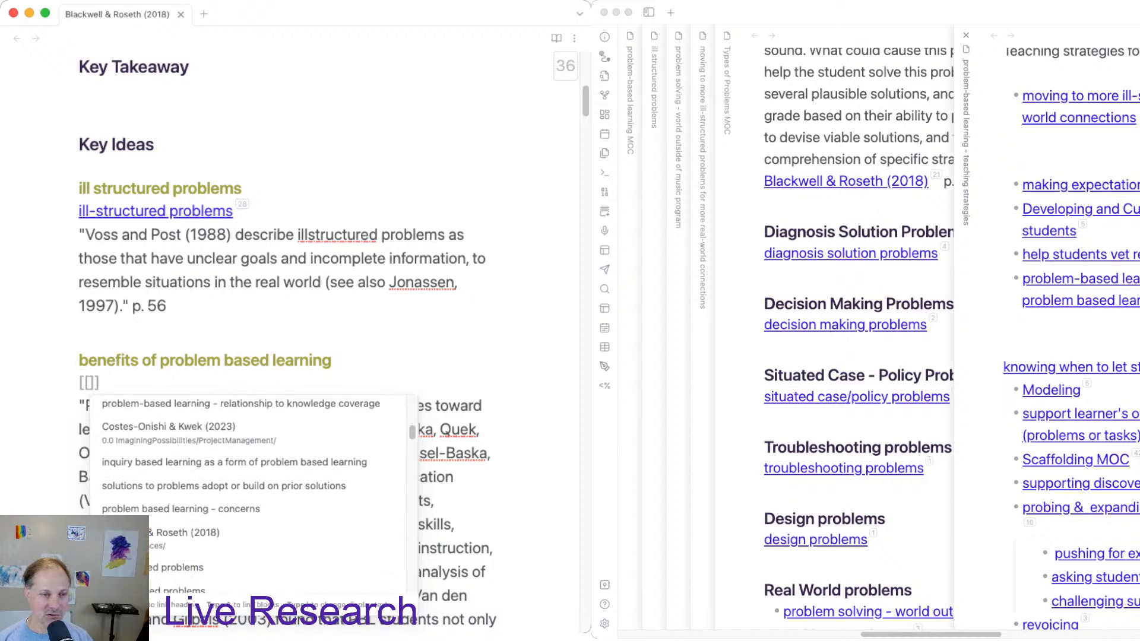
{"action": "scroll", "coordinate": [250, 487], "scroll_direction": "up", "scroll_amount": 1}
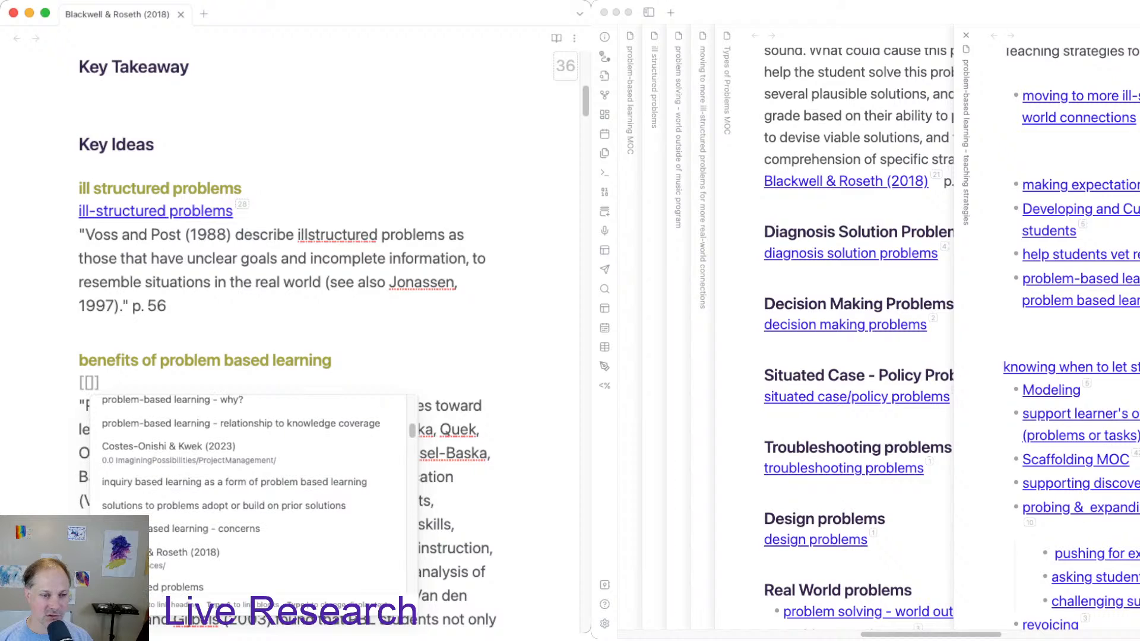
{"action": "key", "text": "Return"}
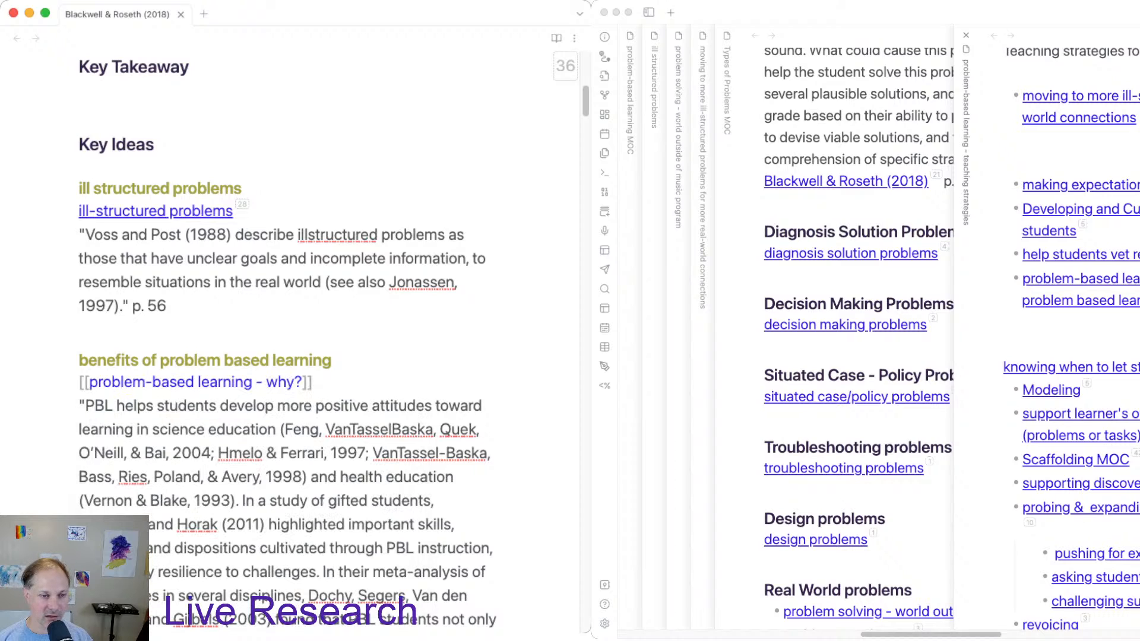
{"action": "left_click", "coordinate": [130, 453]}
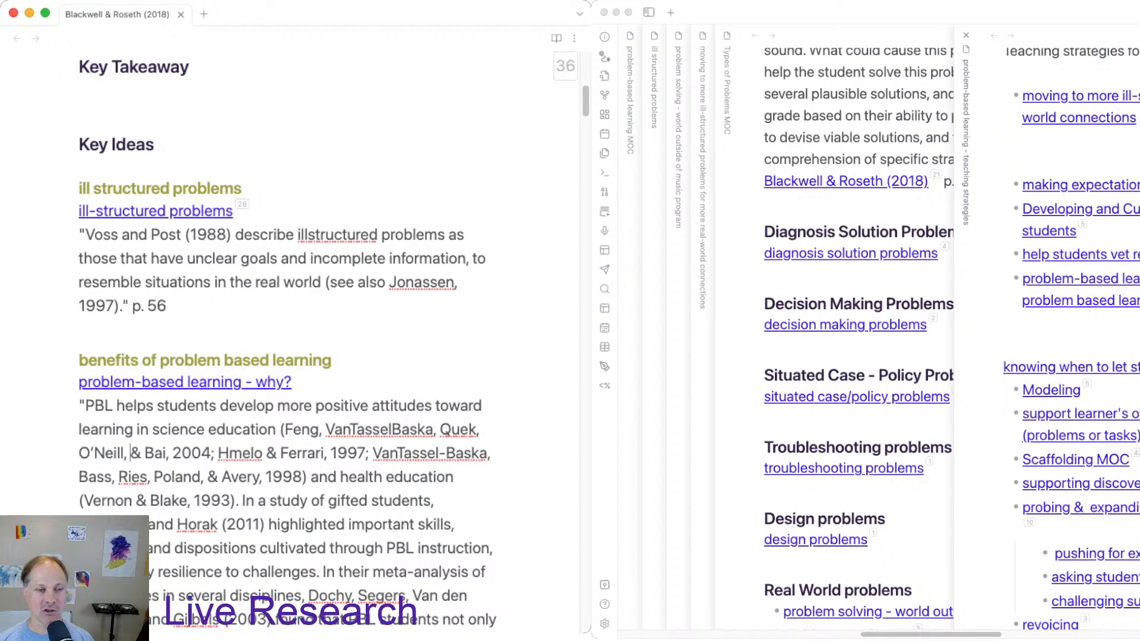
Insert a link to "problem-based learning - why?" under the "Why Problem-based learning?" heading in the Blackwell & Roseth (2018) note.
{"action": "scroll", "coordinate": [285, 320], "scroll_direction": "down", "scroll_amount": 5}
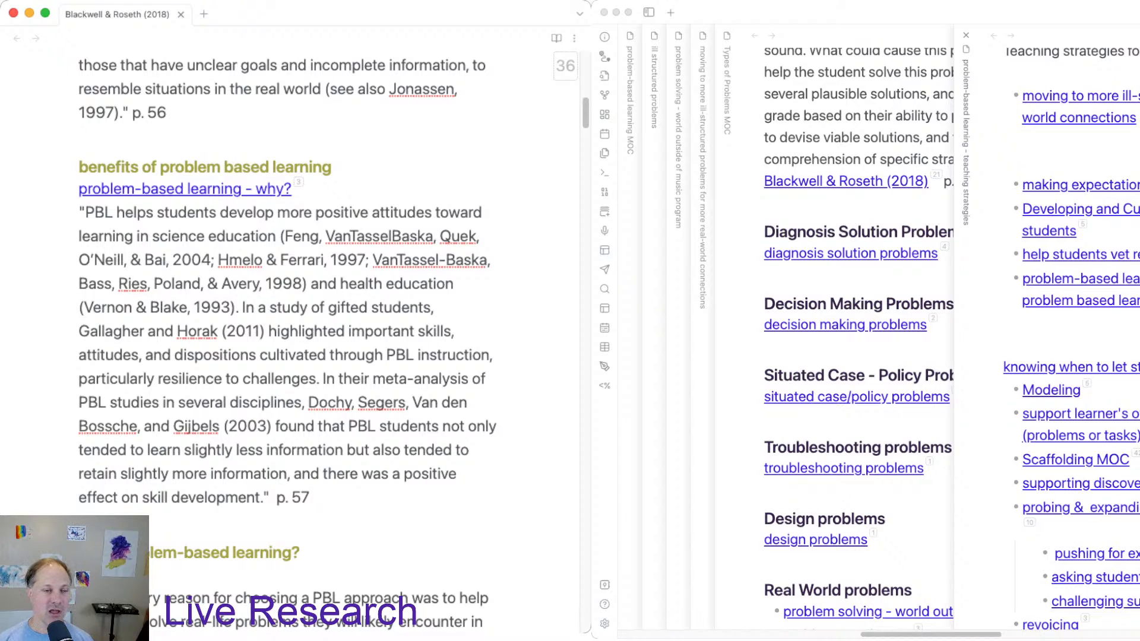
{"action": "scroll", "coordinate": [285, 320], "scroll_direction": "up", "scroll_amount": 8}
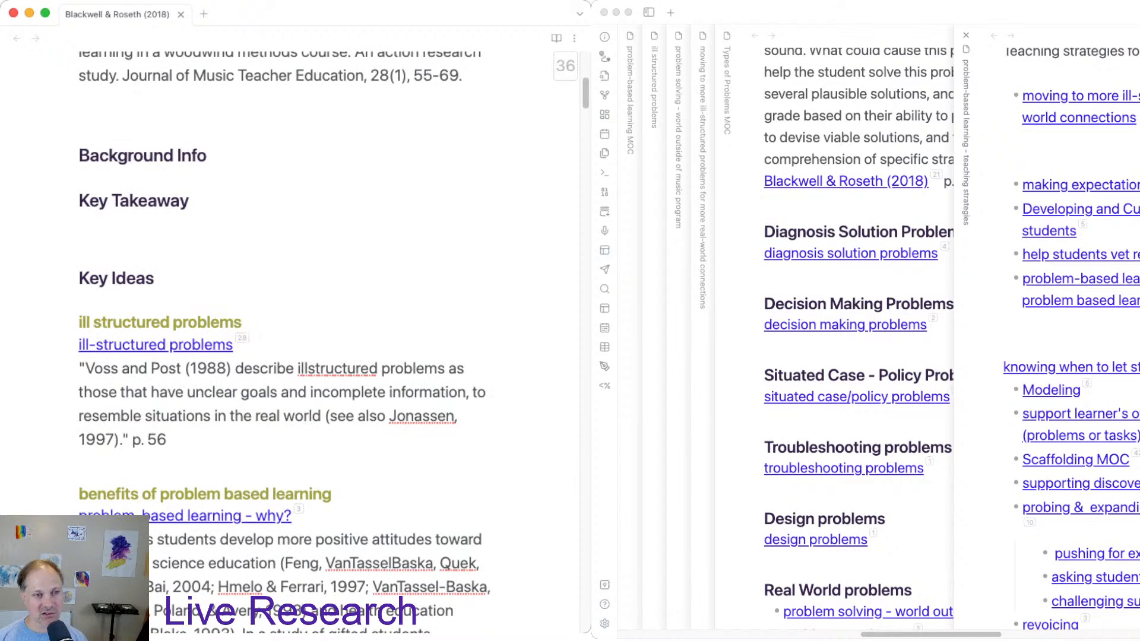
{"action": "scroll", "coordinate": [285, 341], "scroll_direction": "down", "scroll_amount": 4}
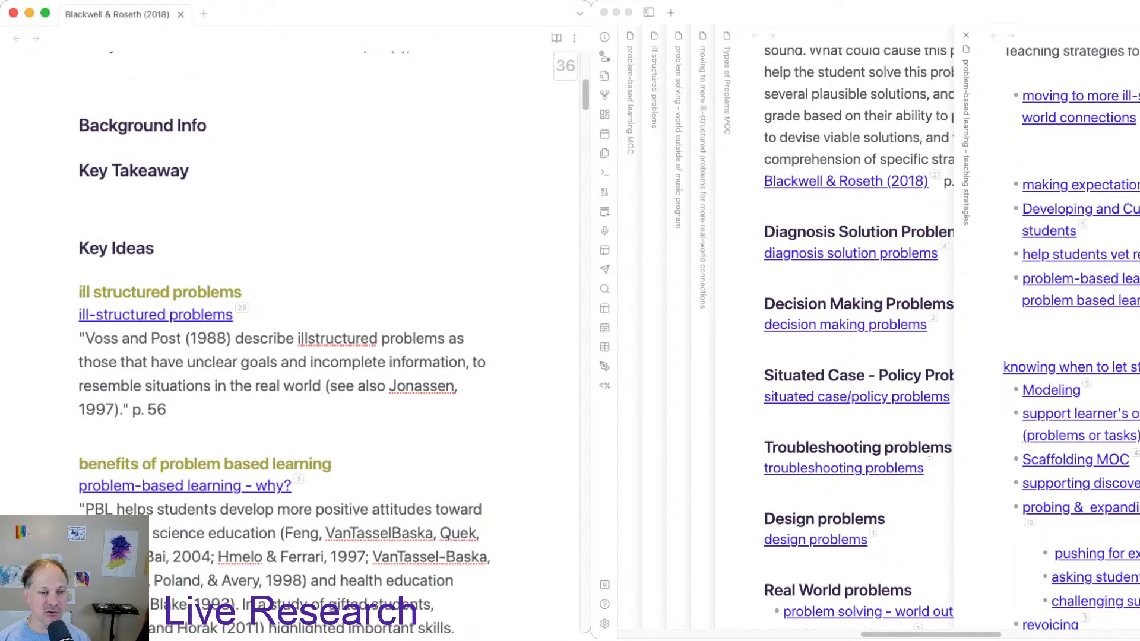
{"action": "scroll", "coordinate": [285, 341], "scroll_direction": "down", "scroll_amount": 3}
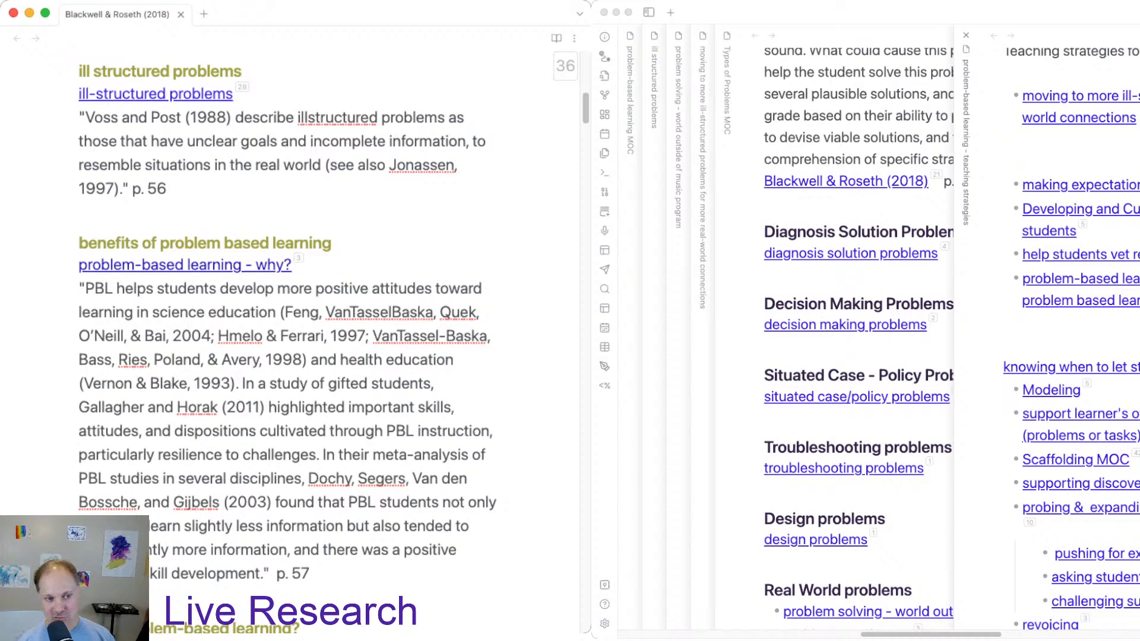
{"action": "scroll", "coordinate": [287, 342], "scroll_direction": "down", "scroll_amount": 1}
{"action": "scroll", "coordinate": [288, 342], "scroll_direction": "down", "scroll_amount": 8}
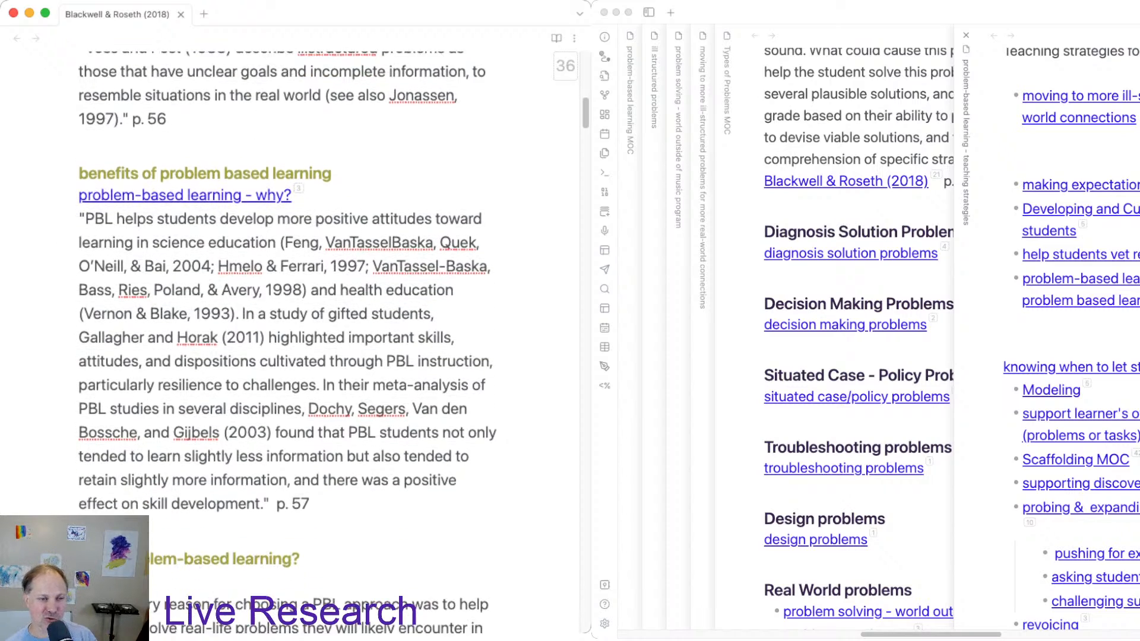
{"action": "left_click", "coordinate": [80, 407]}
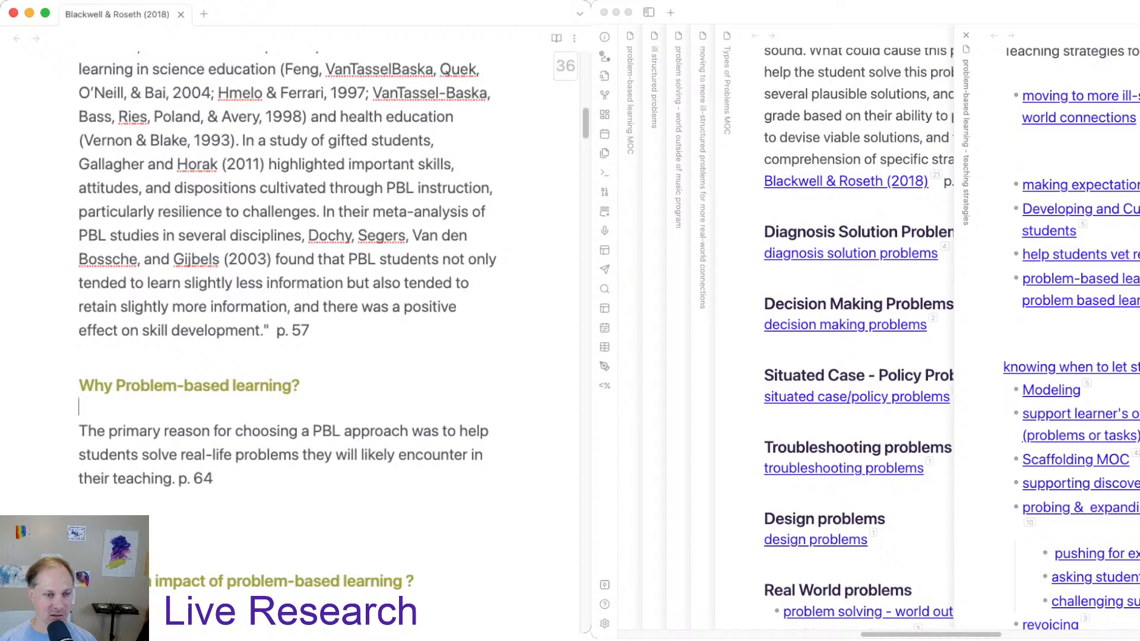
{"action": "type", "text": "[["}
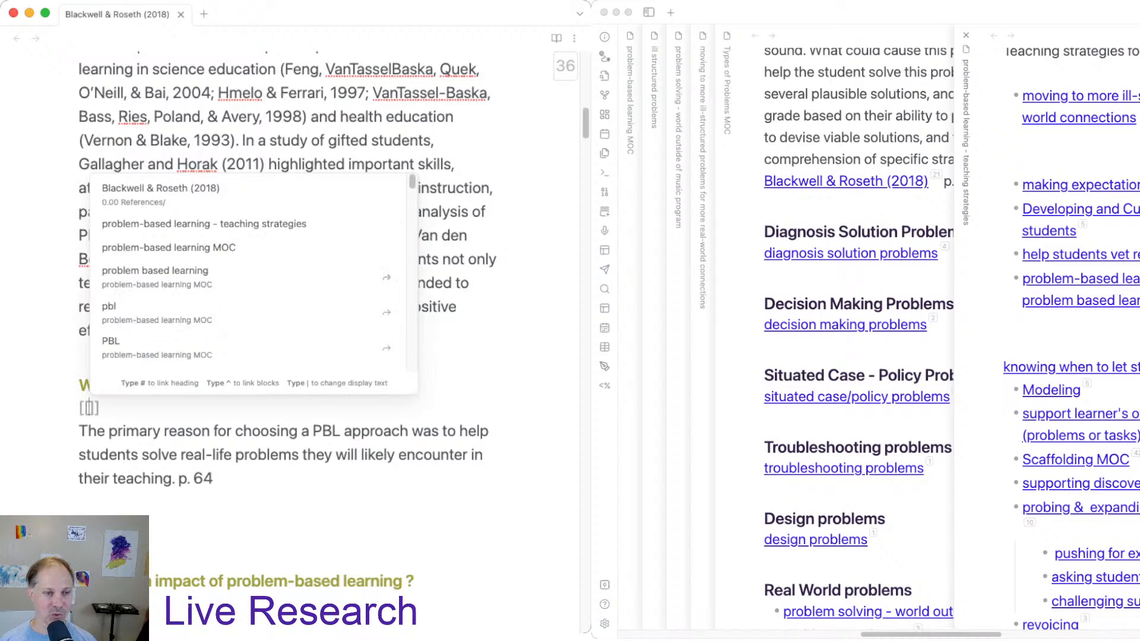
{"action": "key", "text": "Up"}
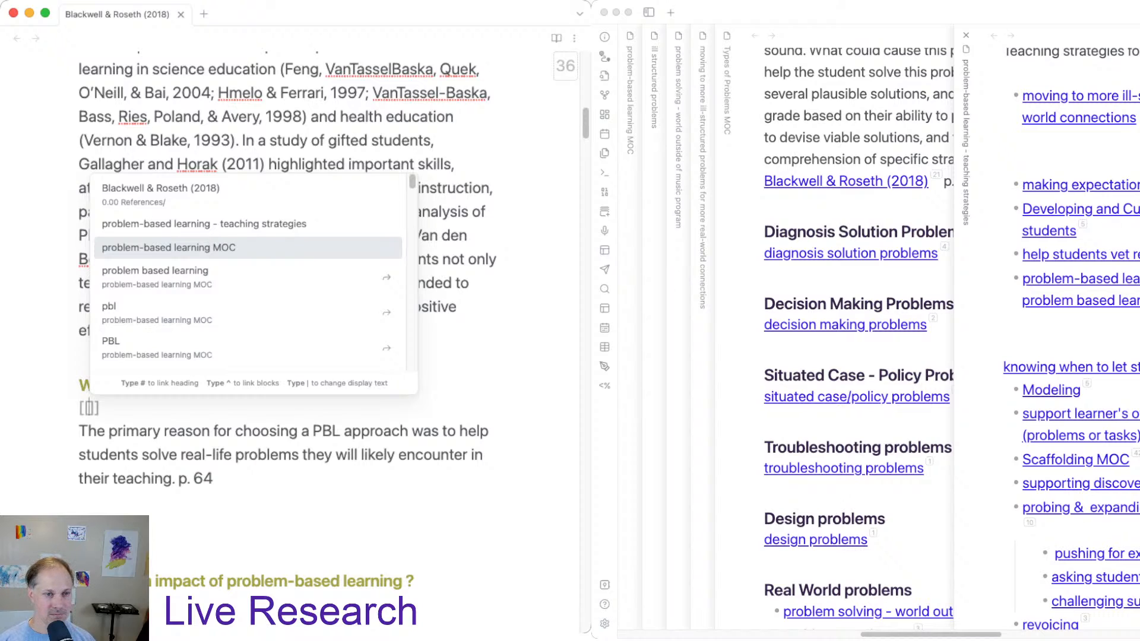
{"action": "key", "text": "Down"}
{"action": "key", "text": "Down"}
{"action": "key", "text": "Down"}
{"action": "key", "text": "Down"}
{"action": "key", "text": "Down"}
{"action": "key", "text": "Down"}
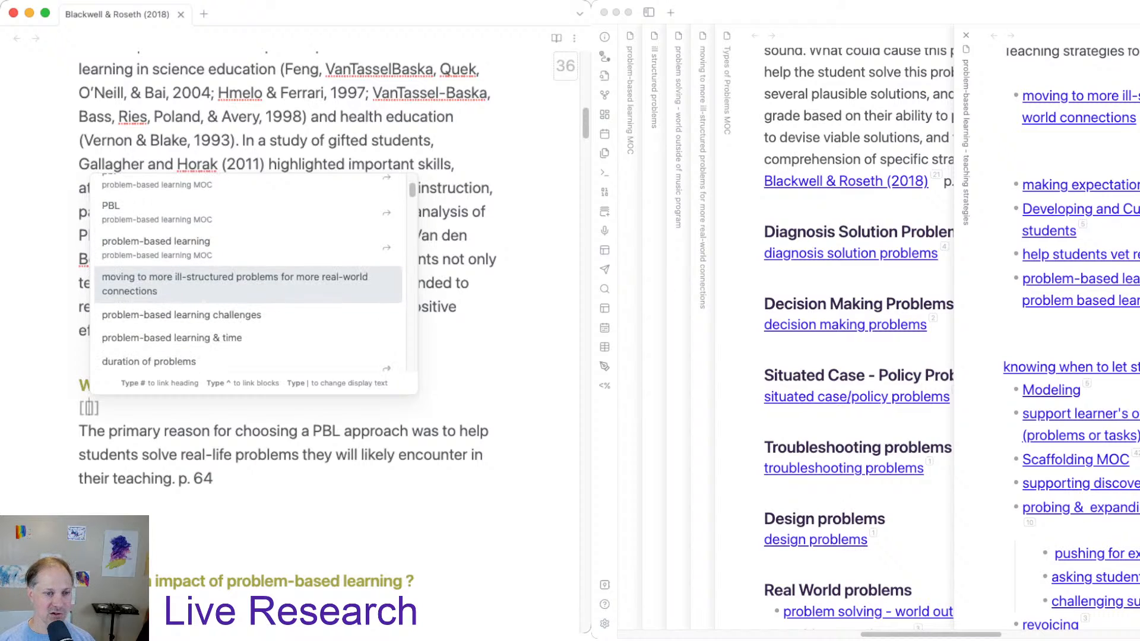
{"action": "key", "text": "Down"}
{"action": "key", "text": "Down"}
{"action": "key", "text": "Down"}
{"action": "key", "text": "Down"}
{"action": "key", "text": "Down"}
{"action": "key", "text": "Down"}
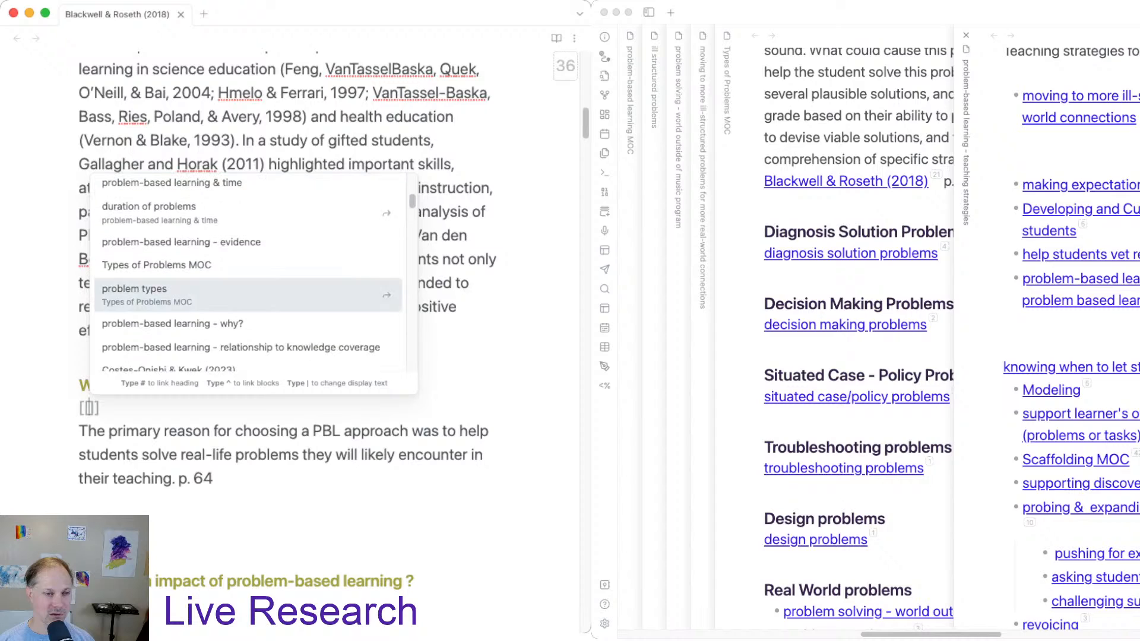
{"action": "key", "text": "Return"}
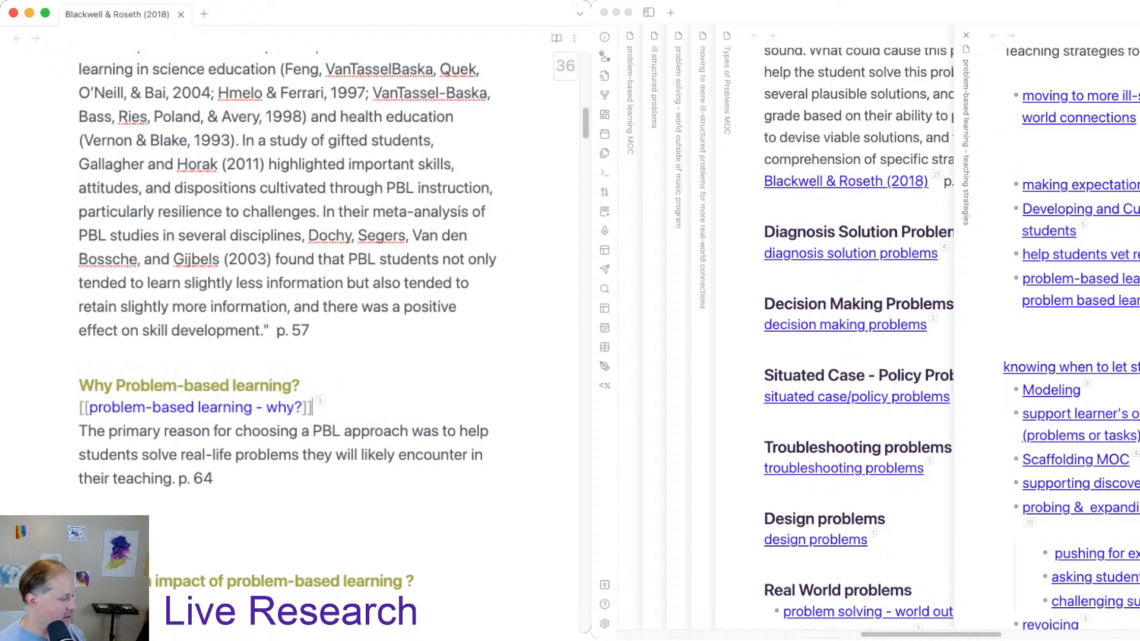
{"action": "key", "text": "super+Tab"}
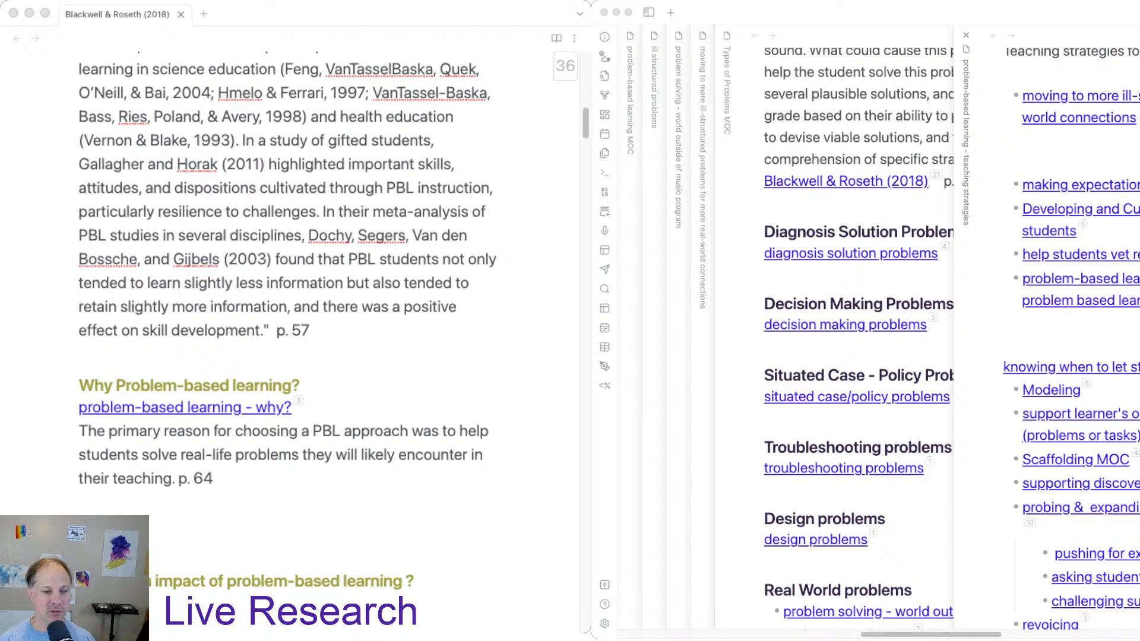
{"action": "scroll", "coordinate": [285, 297], "scroll_direction": "down", "scroll_amount": 5}
{"action": "left_click", "coordinate": [313, 171]}
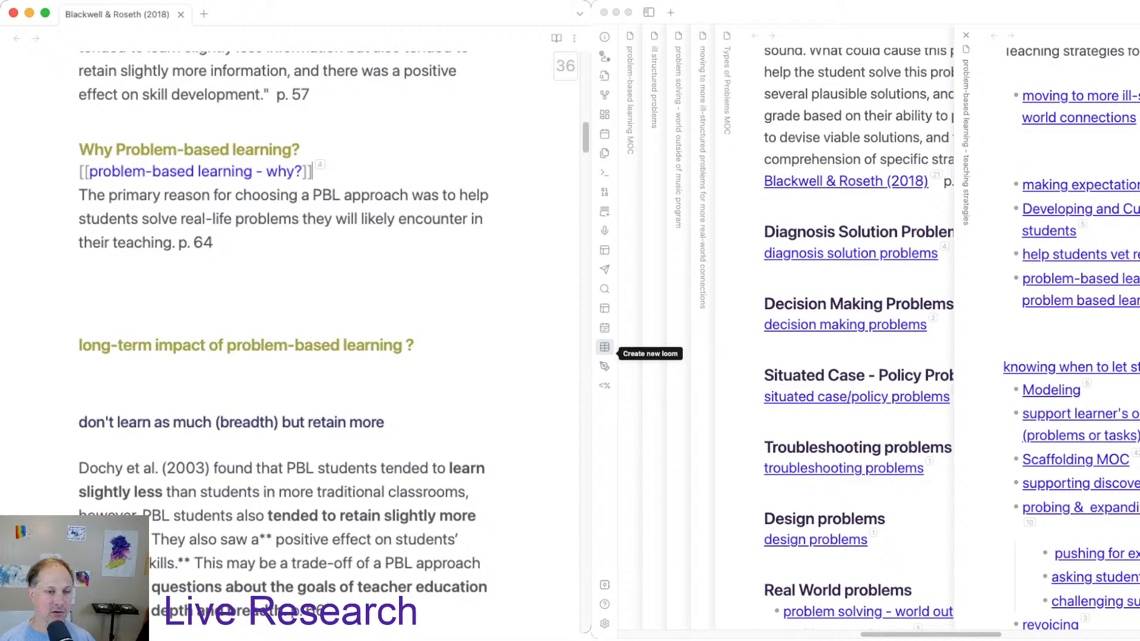
Insert a link to "problem-based learning - evidence" under the "long-term impact of problem-based learning ?" heading.
{"action": "type", "text": "[["}
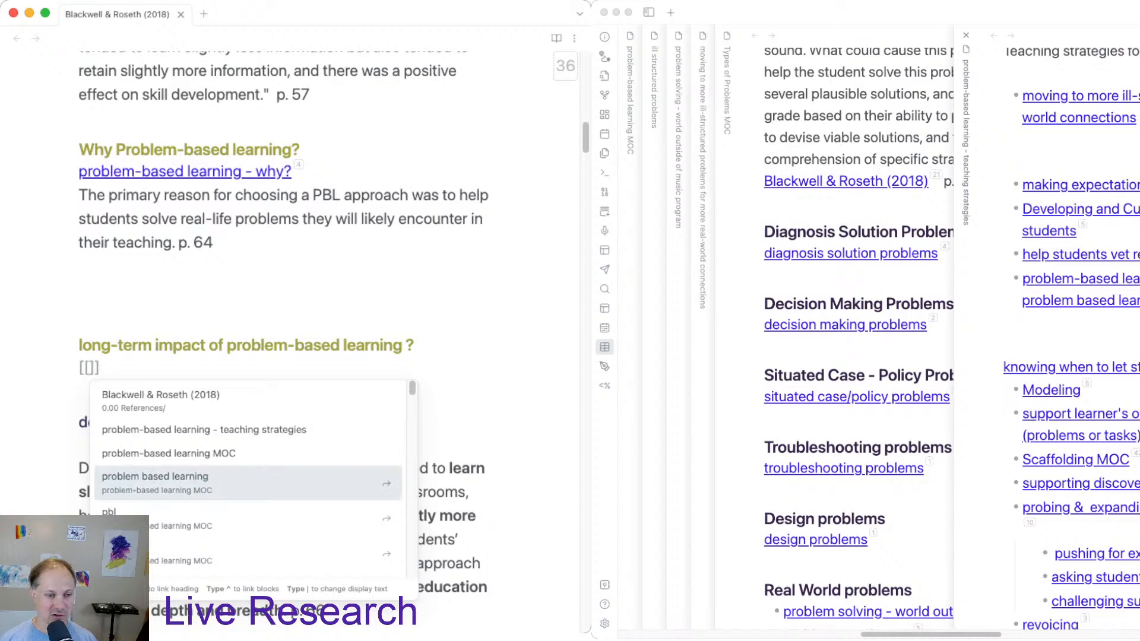
{"action": "scroll", "coordinate": [248, 482], "scroll_direction": "down", "scroll_amount": 3}
{"action": "key", "text": "Down"}
{"action": "key", "text": "Down"}
{"action": "key", "text": "Down"}
{"action": "key", "text": "Down"}
{"action": "key", "text": "Down"}
{"action": "key", "text": "Down"}
{"action": "key", "text": "Down"}
{"action": "key", "text": "Down"}
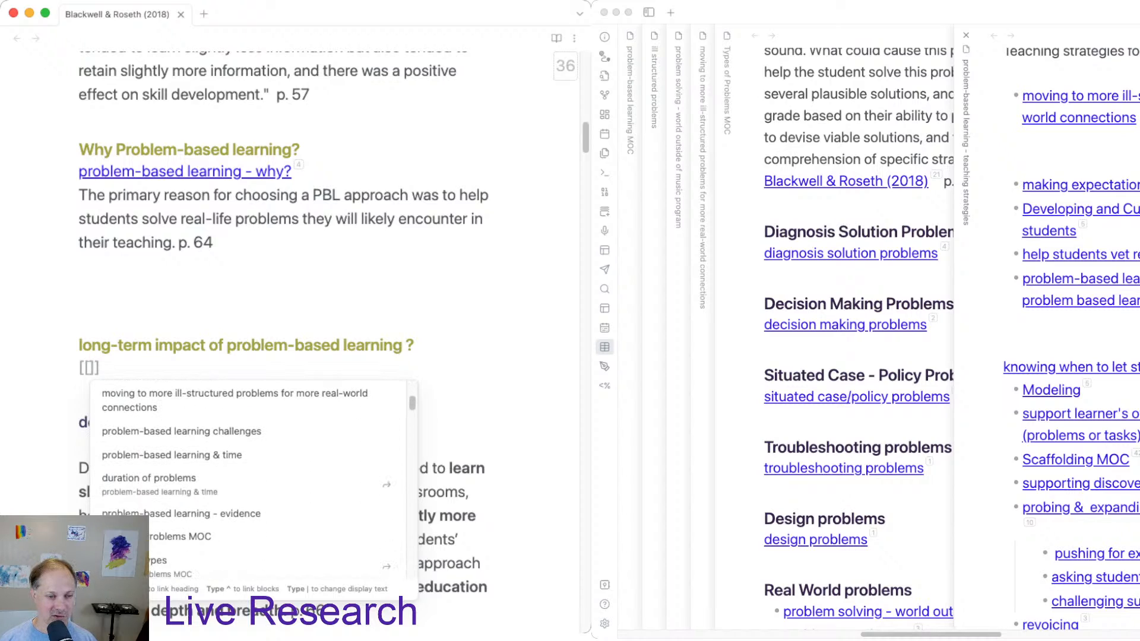
{"action": "key", "text": "Return"}
Link to Types of Problems MOC, displayed as "problem types", under the "Types of problems in the woodwind methods course" heading.
{"action": "scroll", "coordinate": [283, 354], "scroll_direction": "down", "scroll_amount": 5}
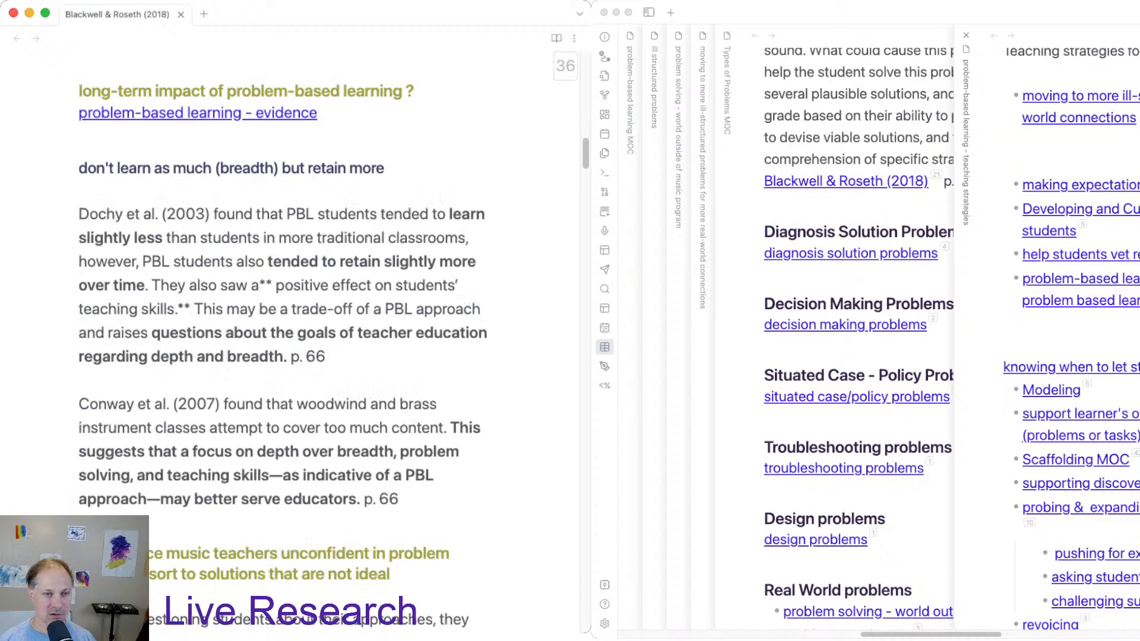
{"action": "scroll", "coordinate": [284, 353], "scroll_direction": "down", "scroll_amount": 10}
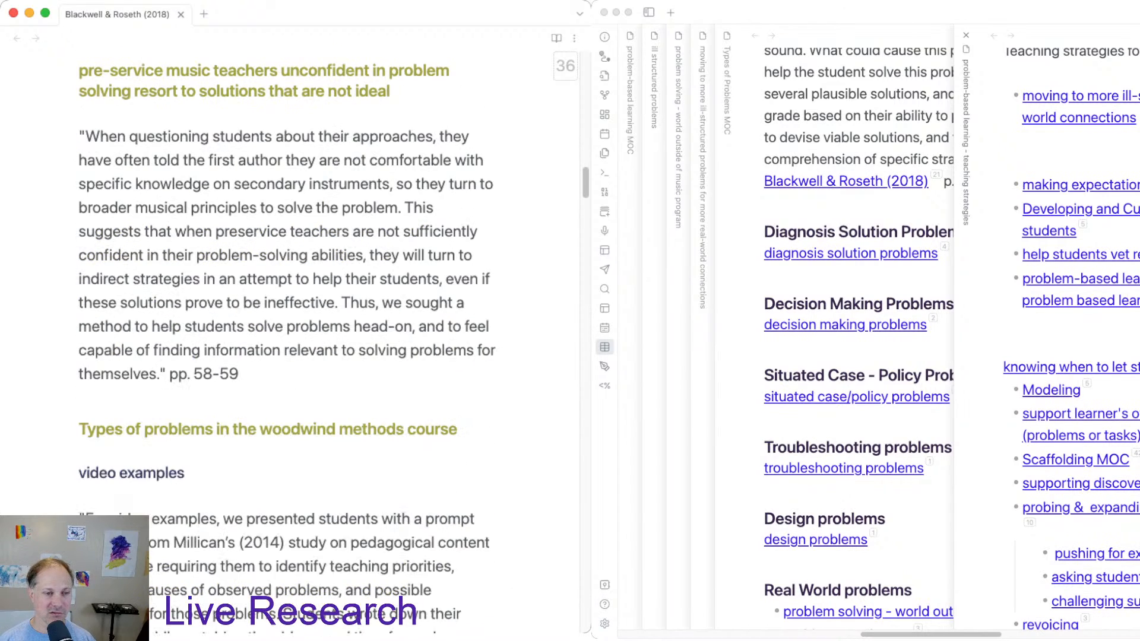
{"action": "scroll", "coordinate": [283, 353], "scroll_direction": "down", "scroll_amount": 2}
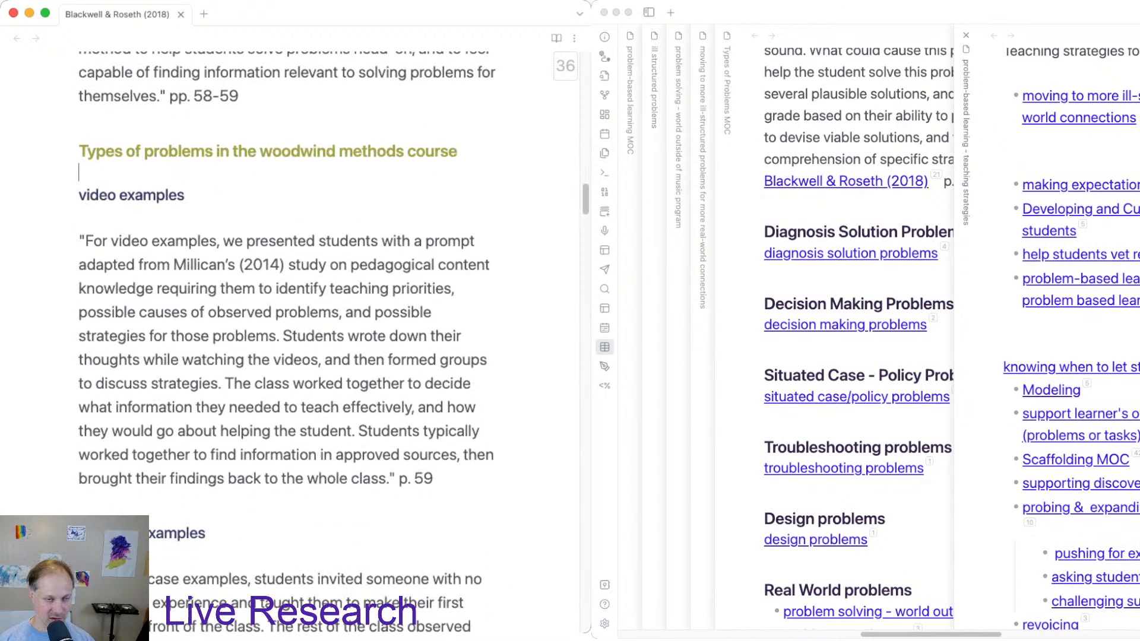
{"action": "type", "text": "[["}
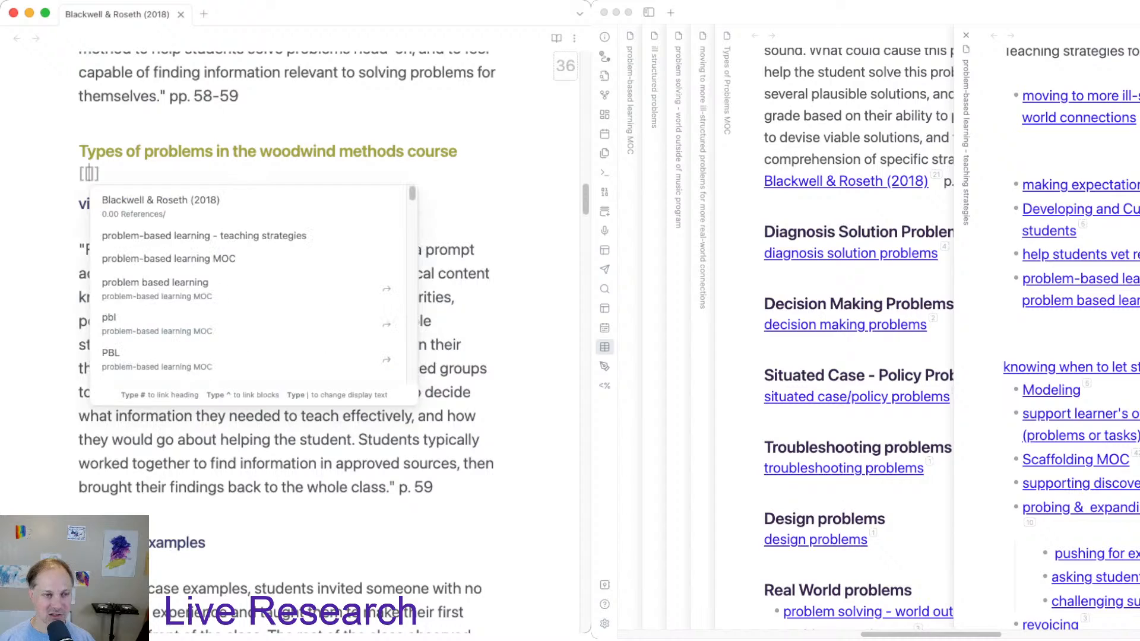
{"action": "scroll", "coordinate": [249, 285], "scroll_direction": "down", "scroll_amount": 5}
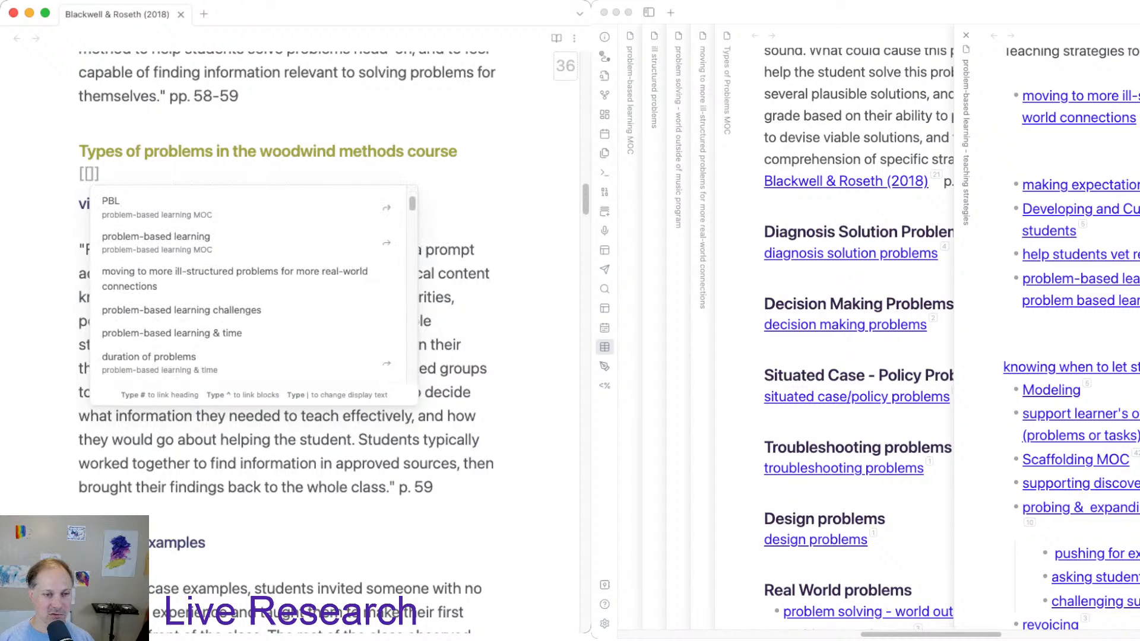
{"action": "scroll", "coordinate": [249, 291], "scroll_direction": "down", "scroll_amount": 5}
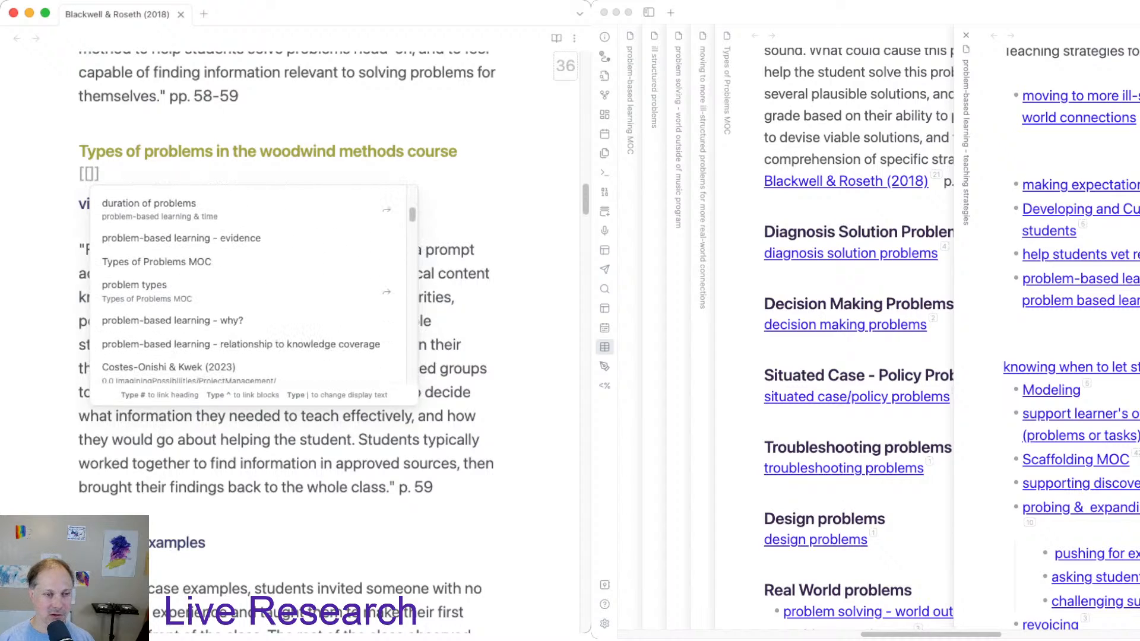
{"action": "key", "text": "Return"}
Insert a link to "problem-based learning - evidence" under the "Findings of working problem-based learning in woodwind methods course (Students)" heading.
{"action": "scroll", "coordinate": [285, 297], "scroll_direction": "down", "scroll_amount": 3}
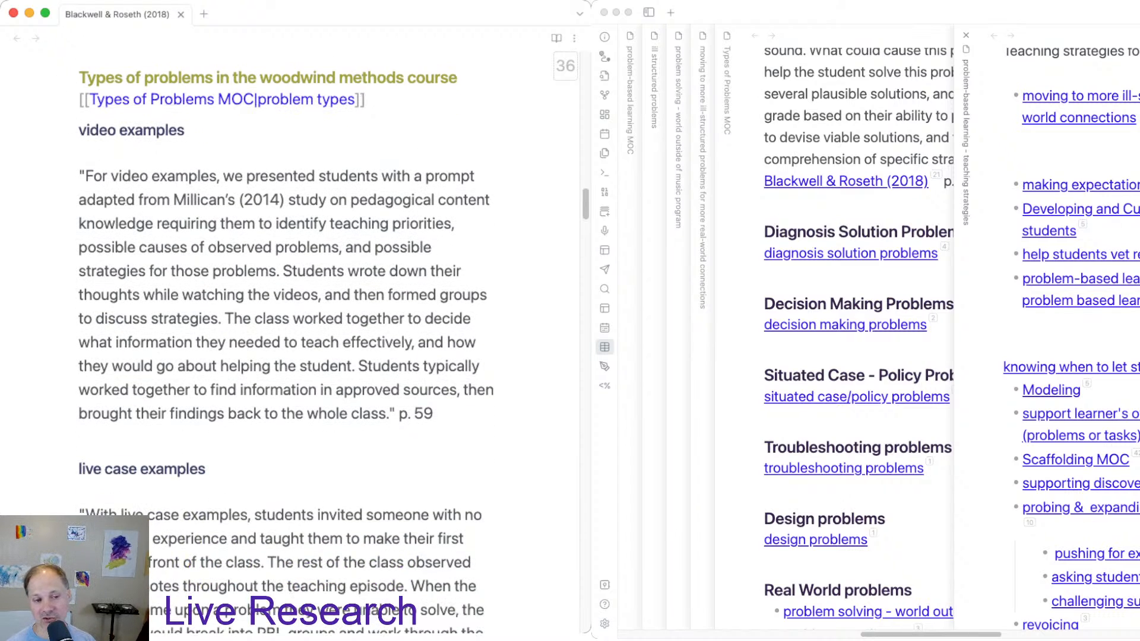
{"action": "scroll", "coordinate": [285, 297], "scroll_direction": "down", "scroll_amount": 4}
{"action": "scroll", "coordinate": [285, 342], "scroll_direction": "down", "scroll_amount": 12}
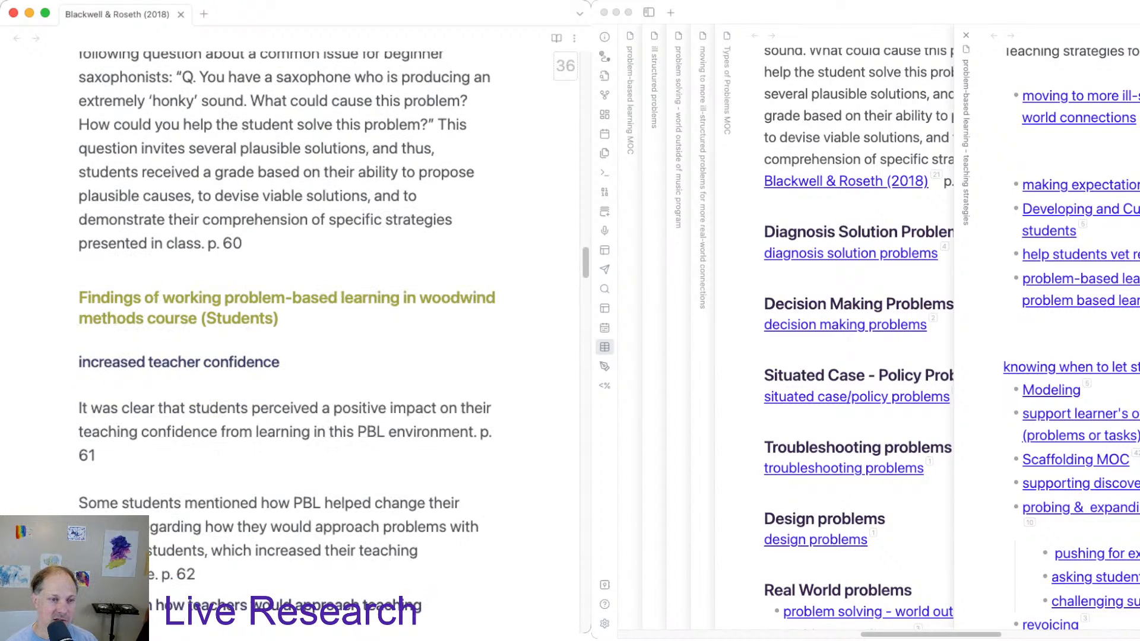
{"action": "left_click", "coordinate": [79, 339]}
{"action": "type", "text": "[["}
{"action": "key", "text": "Down"}
{"action": "key", "text": "Down"}
{"action": "key", "text": "Down"}
{"action": "key", "text": "Down"}
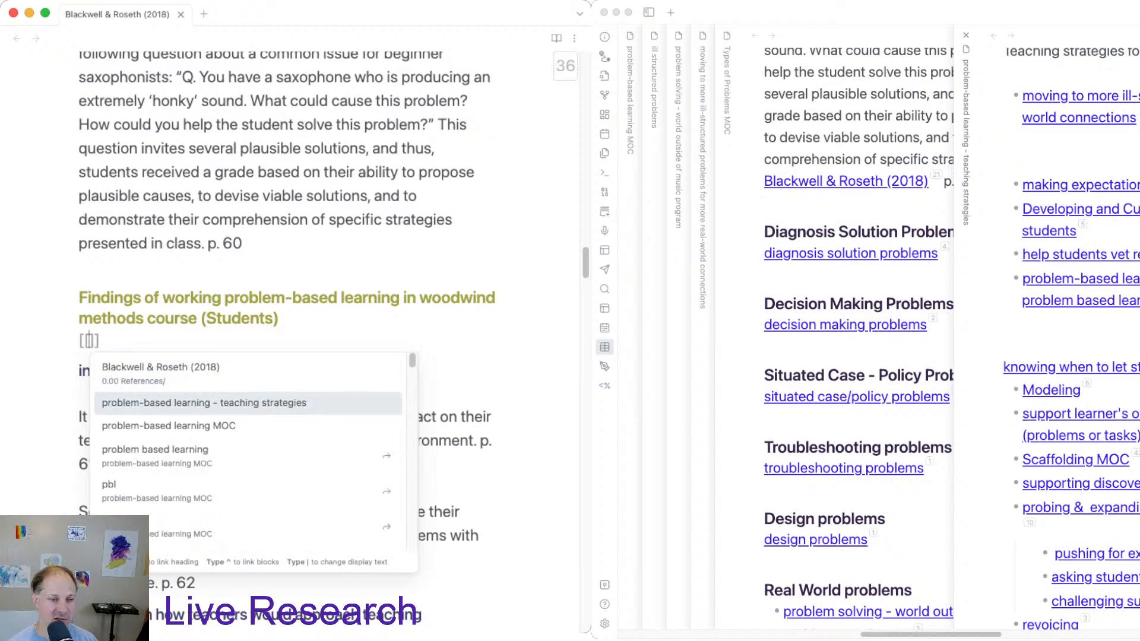
{"action": "key", "text": "Down"}
{"action": "key", "text": "Down"}
{"action": "key", "text": "Down"}
{"action": "key", "text": "Down"}
{"action": "key", "text": "Return"}
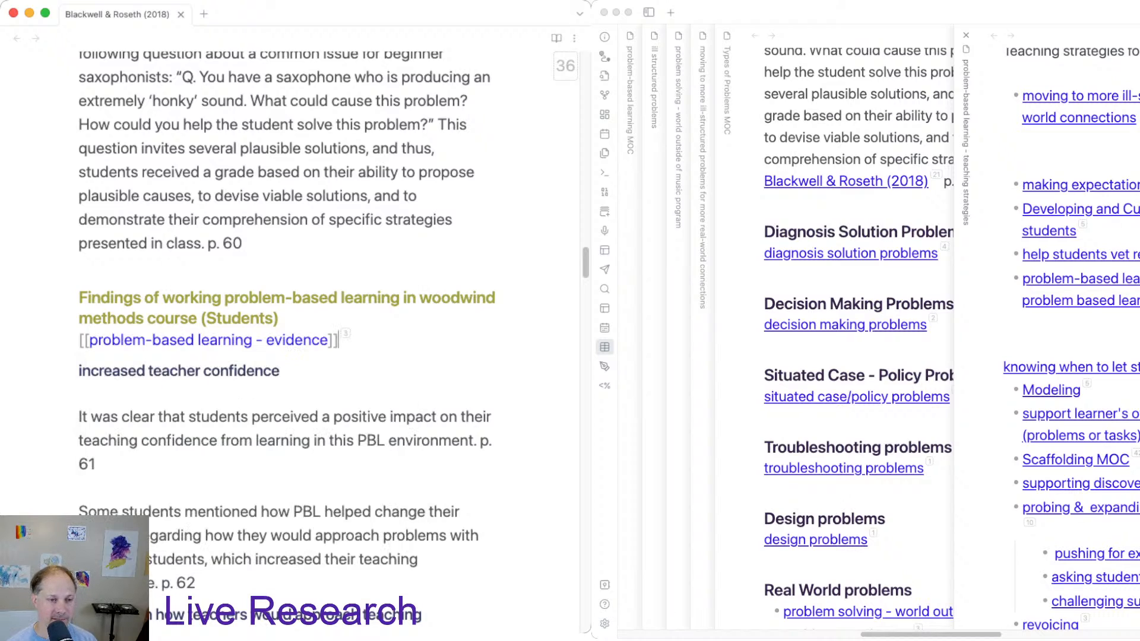
{"action": "key", "text": "Down"}
{"action": "key", "text": "Down"}
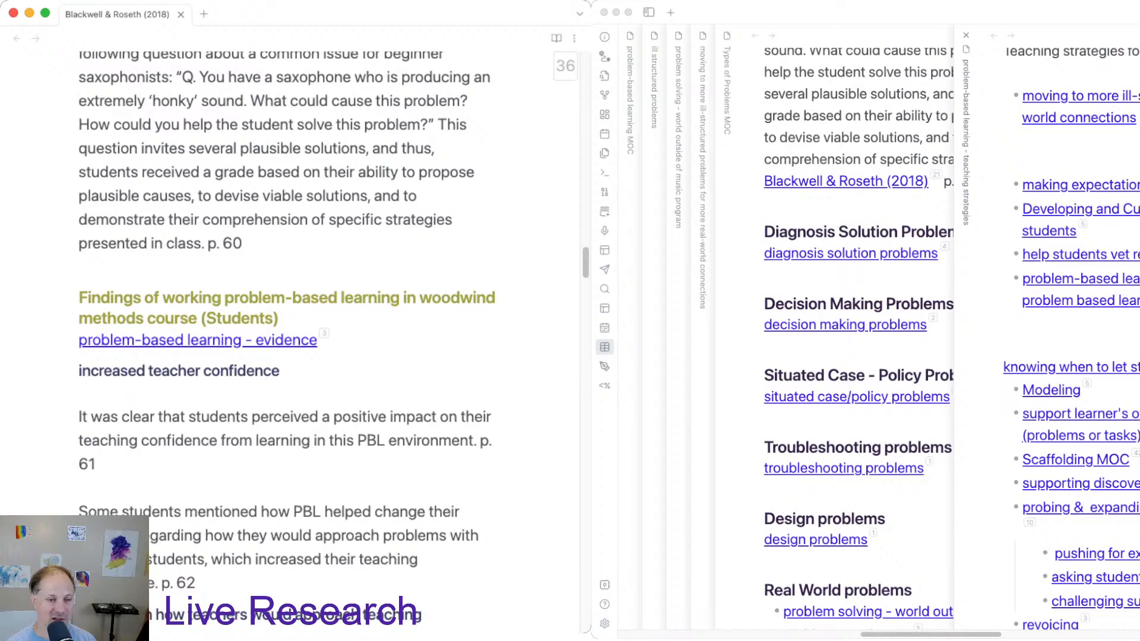
Insert a link to "problem-based learning challenges" under the "Challenges with Implementation" heading.
{"action": "scroll", "coordinate": [285, 381], "scroll_direction": "down", "scroll_amount": 13}
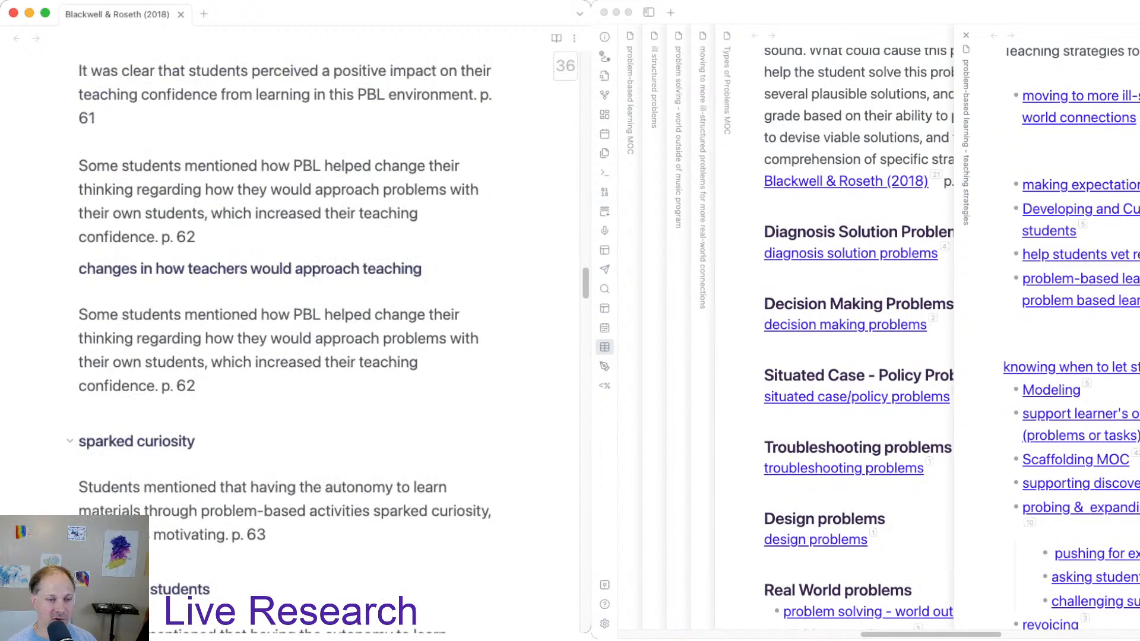
{"action": "scroll", "coordinate": [285, 344], "scroll_direction": "down", "scroll_amount": 15}
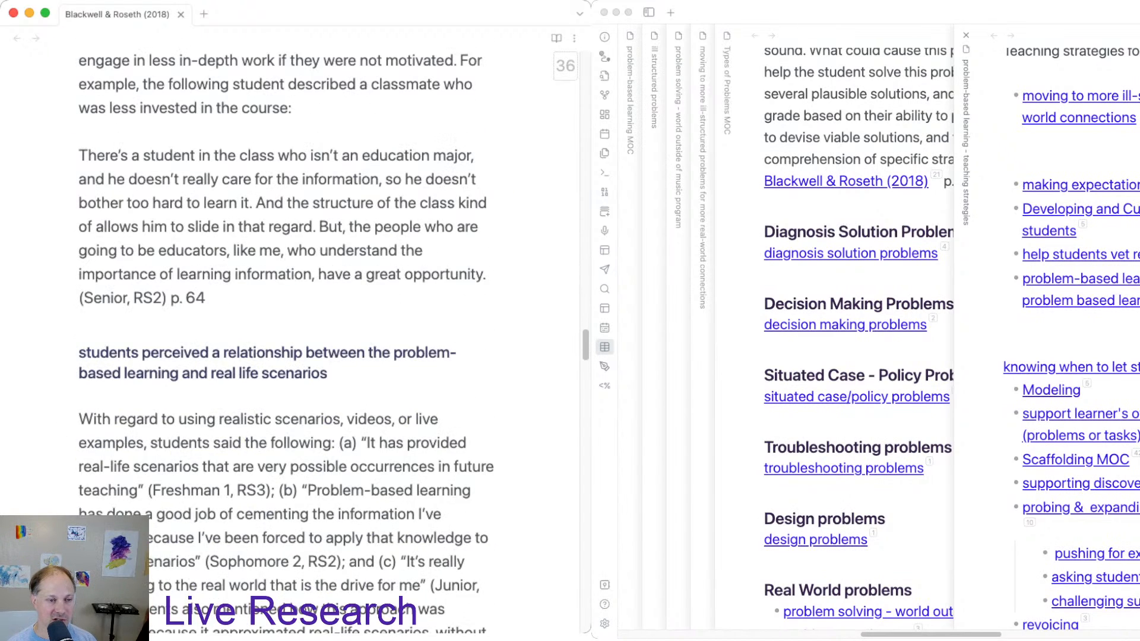
{"action": "type", "text": "[["}
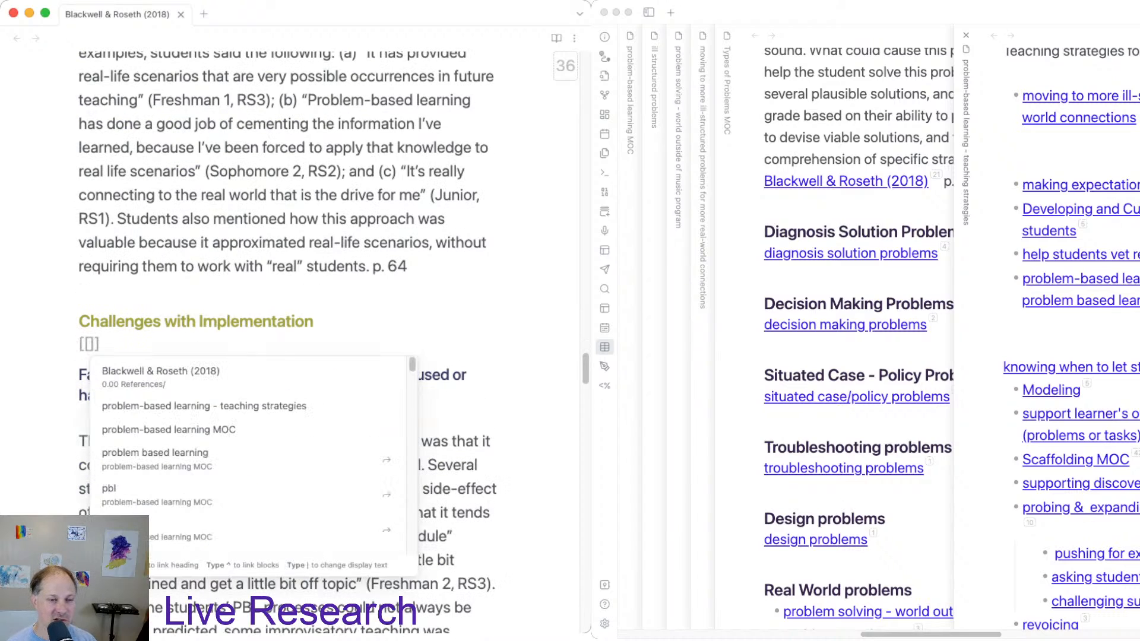
{"action": "key", "text": "Down"}
{"action": "key", "text": "Down"}
{"action": "key", "text": "Down"}
{"action": "key", "text": "Down"}
{"action": "key", "text": "Return"}
Link to "moving to more ill-structured problems for more real-world connections" under the "A move towards more ill-structured problems for more real-world connections" heading.
{"action": "scroll", "coordinate": [287, 342], "scroll_direction": "down", "scroll_amount": 5}
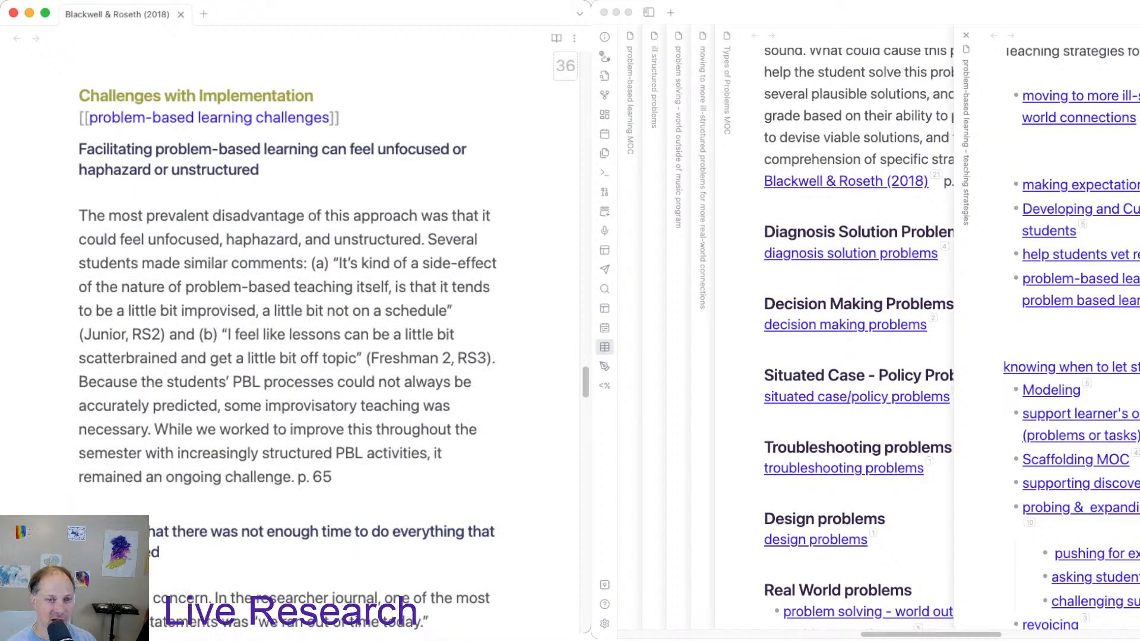
{"action": "scroll", "coordinate": [288, 342], "scroll_direction": "down", "scroll_amount": 8}
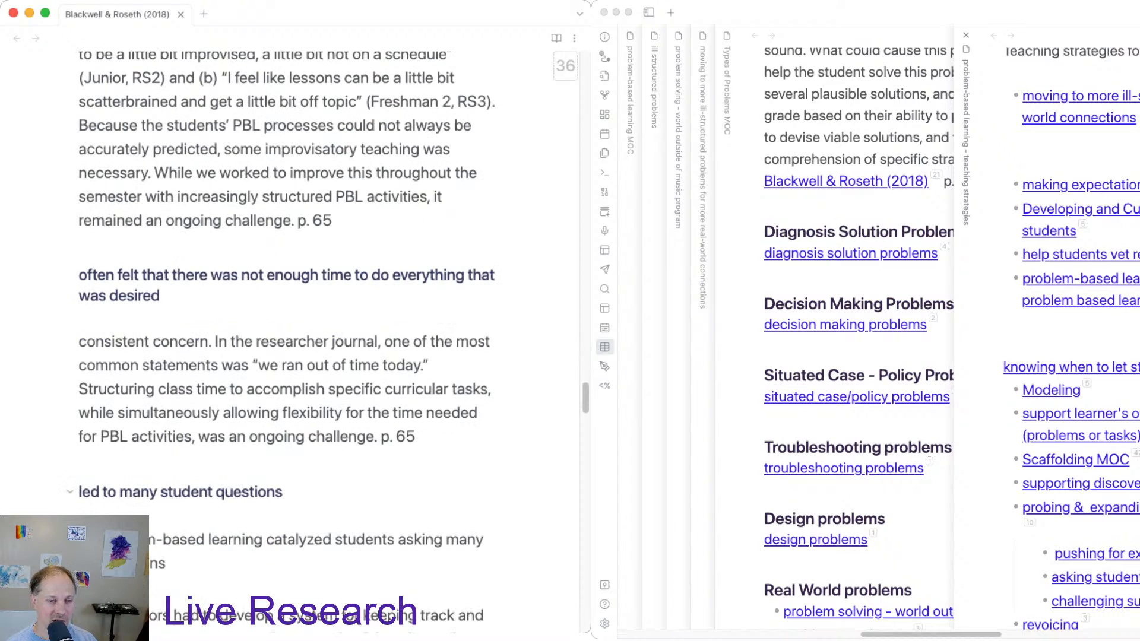
{"action": "scroll", "coordinate": [287, 342], "scroll_direction": "down", "scroll_amount": 10}
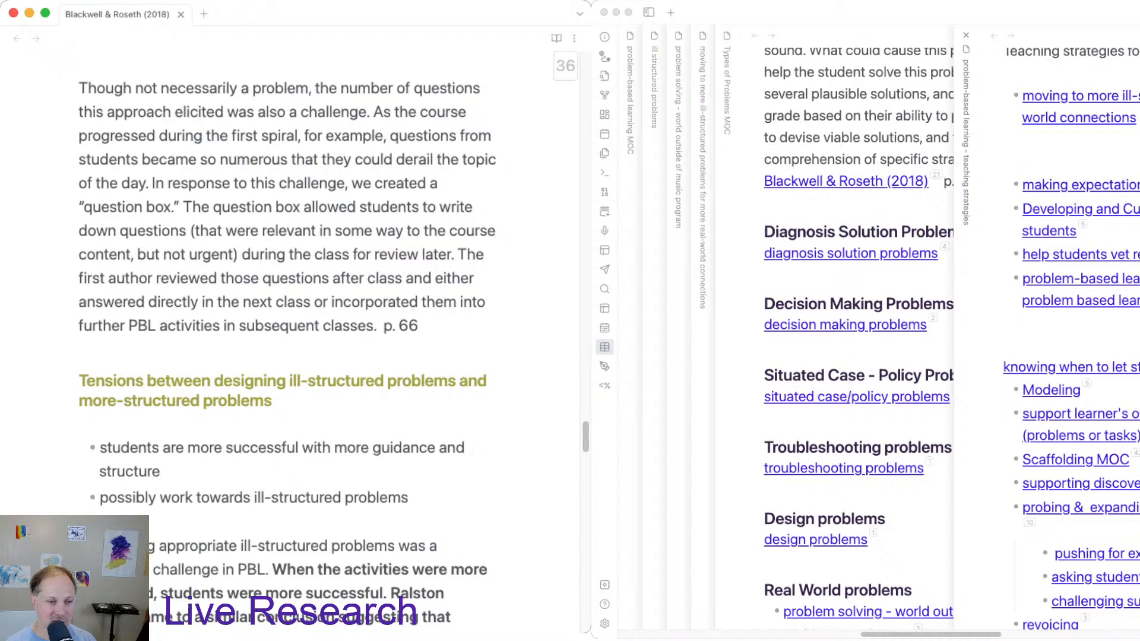
{"action": "scroll", "coordinate": [287, 342], "scroll_direction": "down", "scroll_amount": 15}
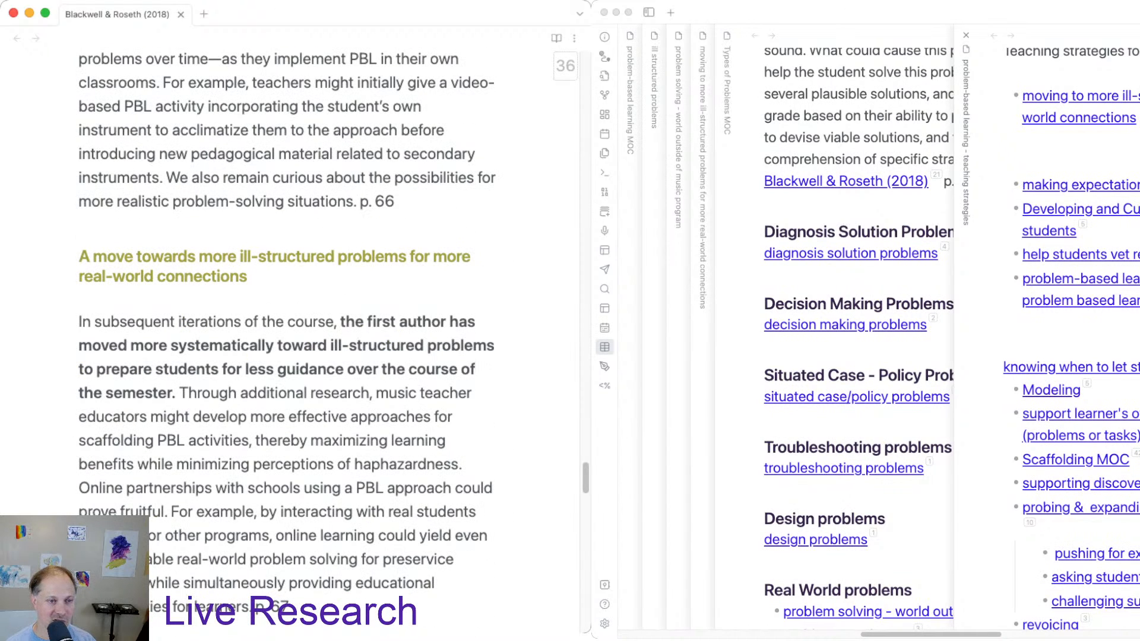
{"action": "type", "text": "[["}
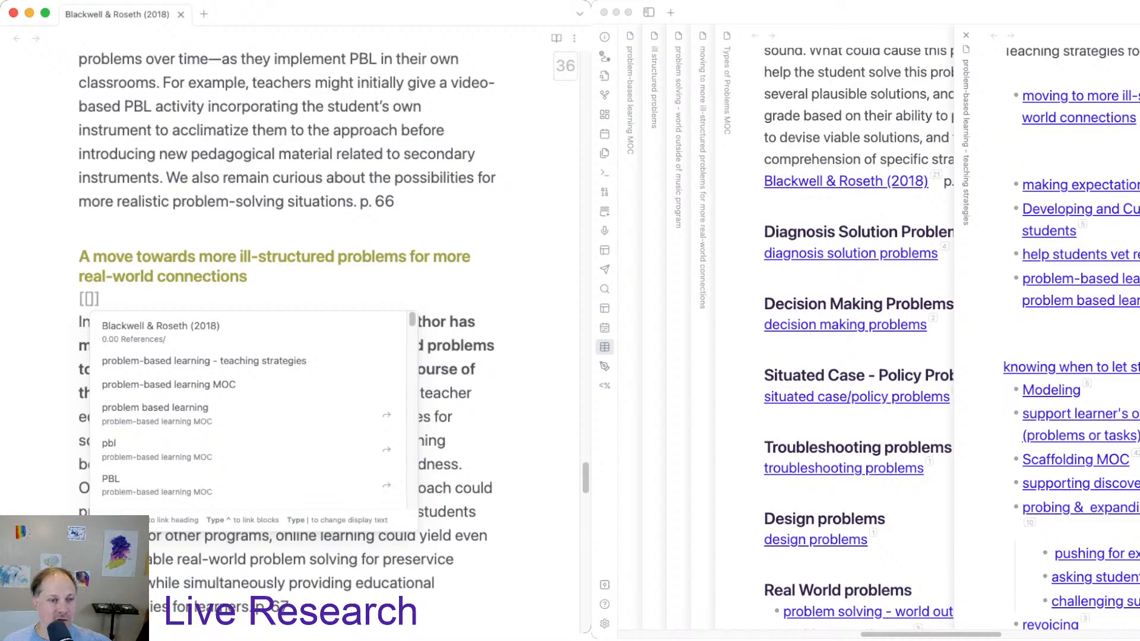
{"action": "key", "text": "Down"}
{"action": "key", "text": "Down"}
{"action": "key", "text": "Down"}
{"action": "key", "text": "Down"}
{"action": "key", "text": "Down"}
{"action": "key", "text": "Down"}
{"action": "key", "text": "Down"}
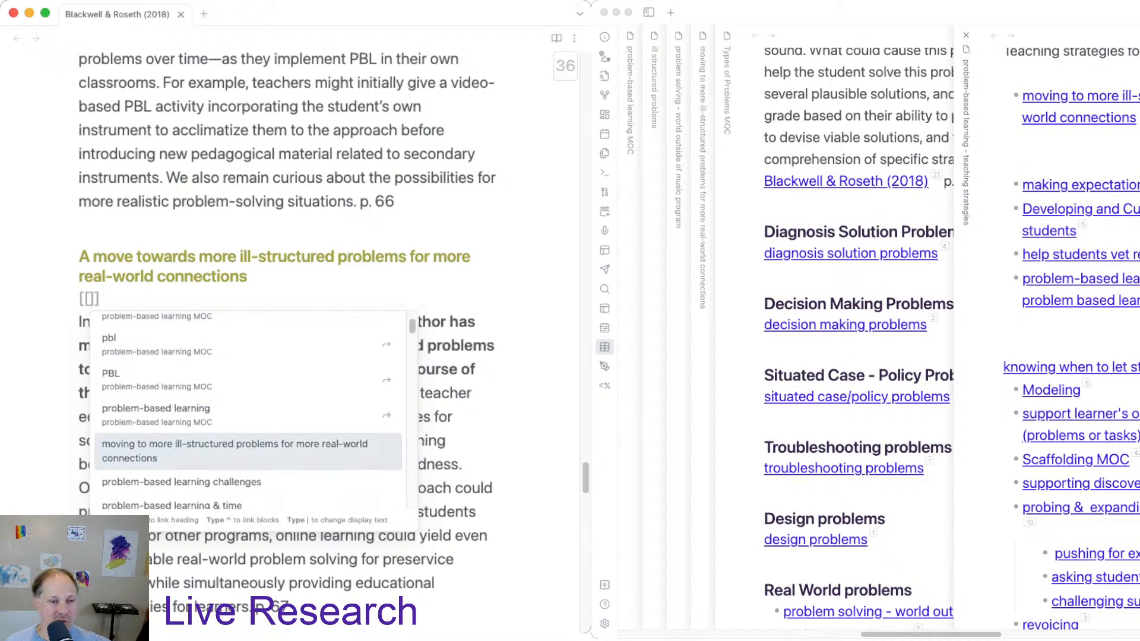
{"action": "key", "text": "Return"}
Review the whole Blackwell & Roseth (2018) note, from its properties through the findings and challenges to its closing sections.
{"action": "scroll", "coordinate": [290, 357], "scroll_direction": "down", "scroll_amount": 20}
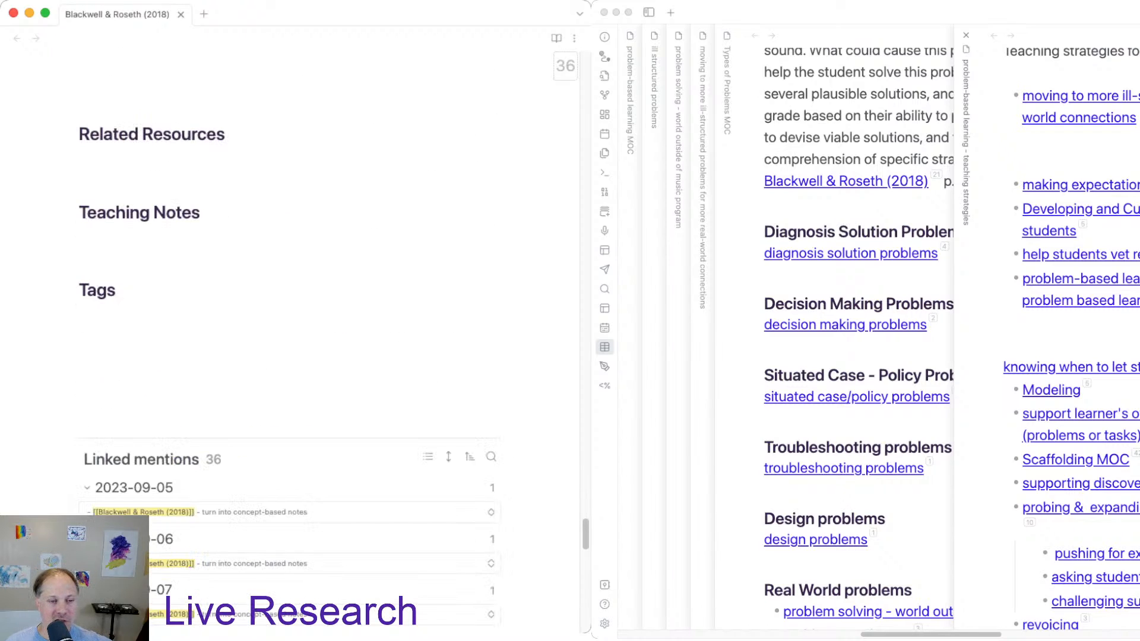
{"action": "scroll", "coordinate": [289, 356], "scroll_direction": "down", "scroll_amount": 5}
{"action": "scroll", "coordinate": [290, 356], "scroll_direction": "up", "scroll_amount": 20}
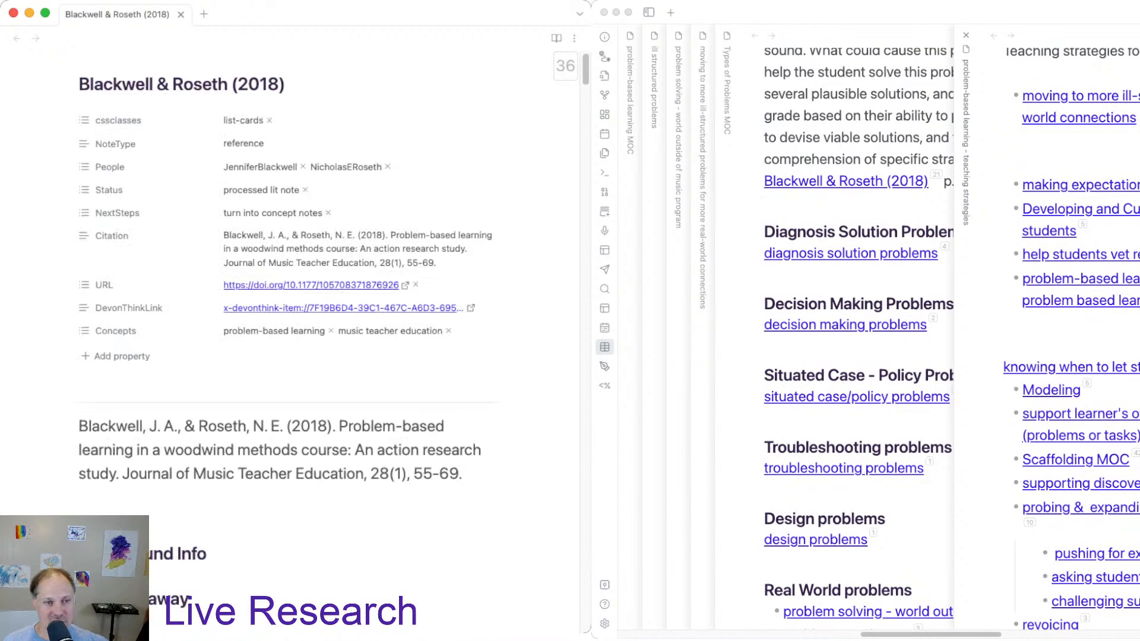
{"action": "scroll", "coordinate": [289, 356], "scroll_direction": "down", "scroll_amount": 8}
{"action": "scroll", "coordinate": [290, 356], "scroll_direction": "down", "scroll_amount": 20}
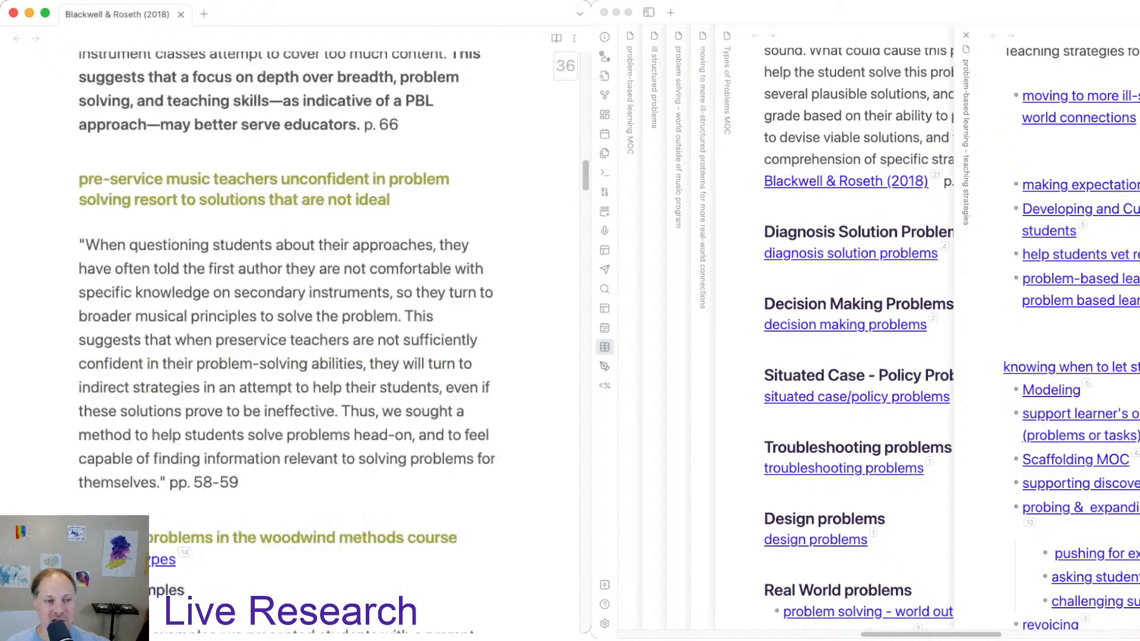
{"action": "scroll", "coordinate": [290, 357], "scroll_direction": "down", "scroll_amount": 20}
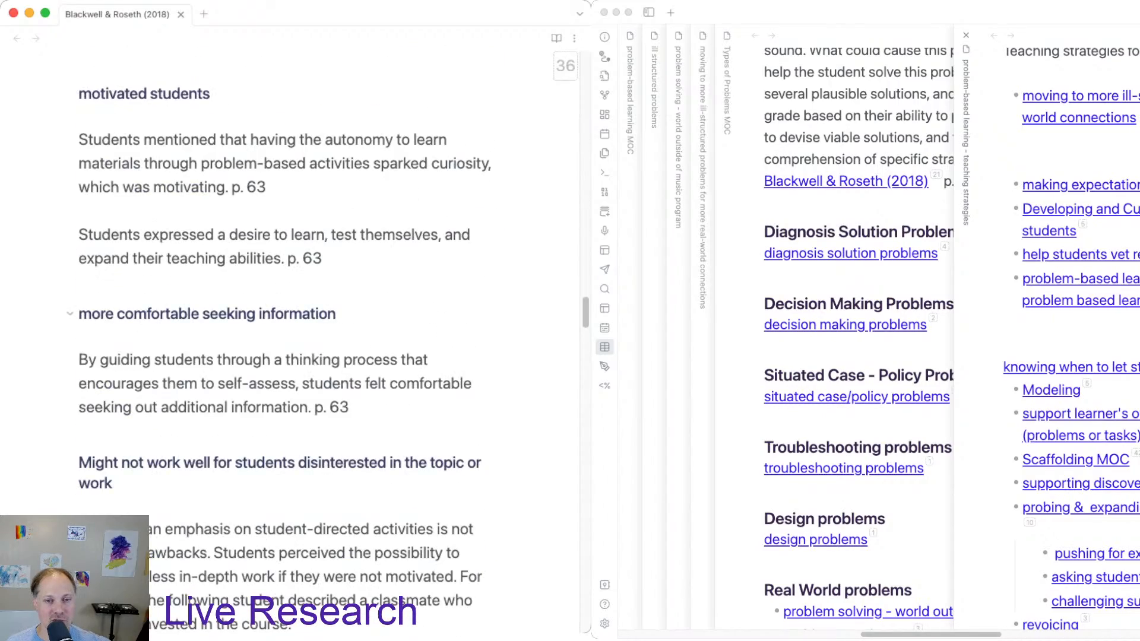
{"action": "scroll", "coordinate": [290, 356], "scroll_direction": "down", "scroll_amount": 20}
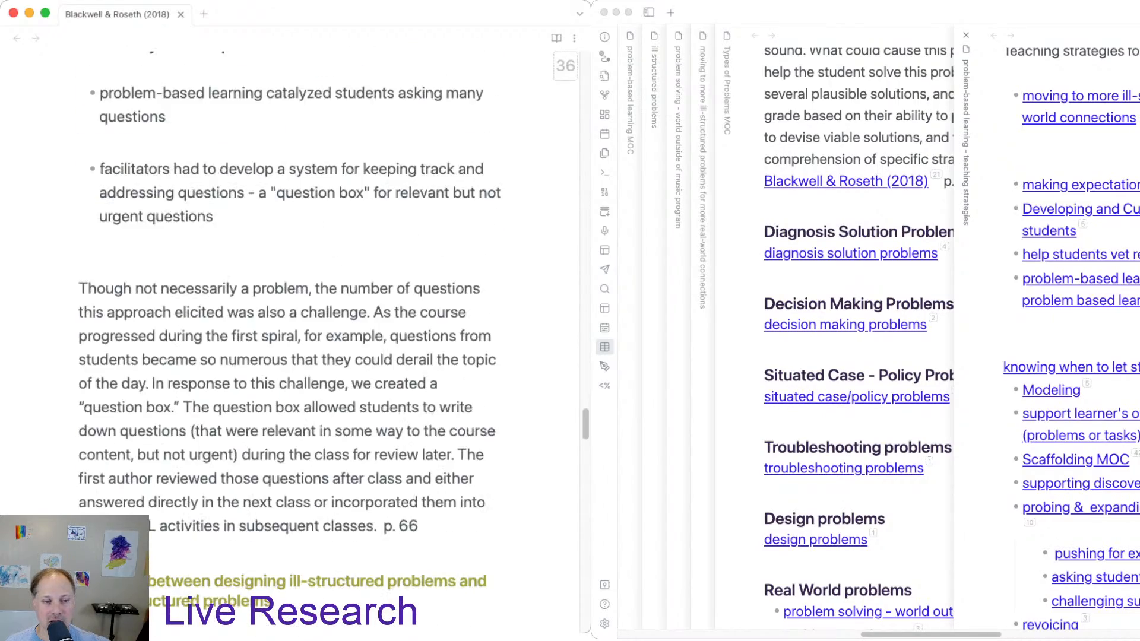
{"action": "scroll", "coordinate": [290, 356], "scroll_direction": "down", "scroll_amount": 20}
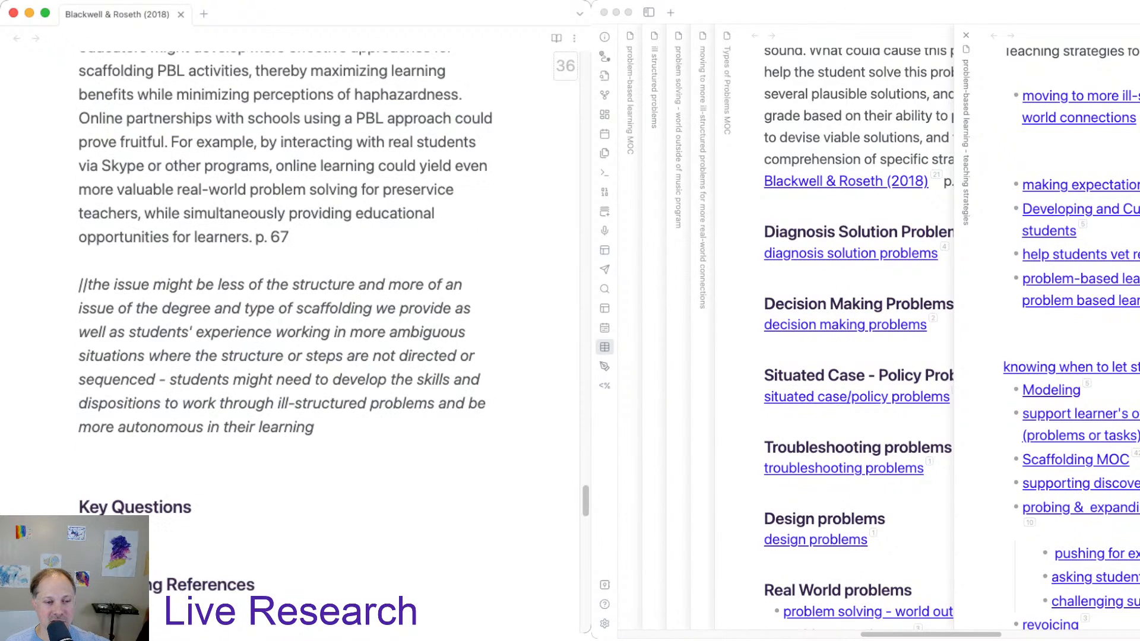
Examine the linked mentions of the Blackwell & Roseth (2018) note, and return to the note's properties.
{"action": "scroll", "coordinate": [290, 386], "scroll_direction": "down", "scroll_amount": 5}
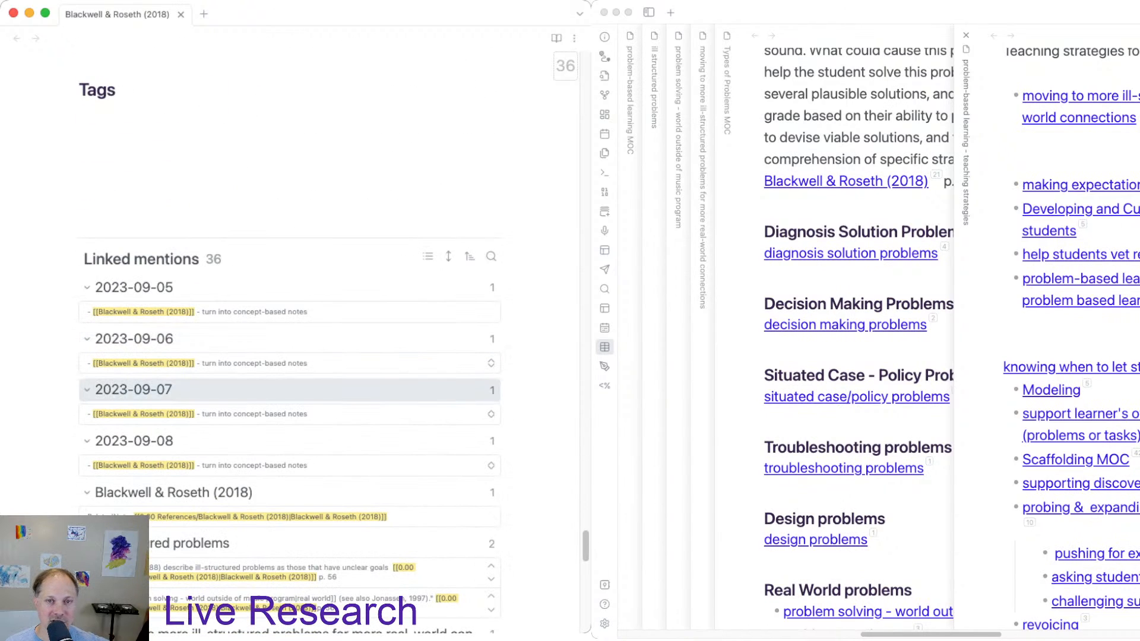
{"action": "scroll", "coordinate": [290, 392], "scroll_direction": "down", "scroll_amount": 3}
{"action": "scroll", "coordinate": [289, 389], "scroll_direction": "down", "scroll_amount": 1}
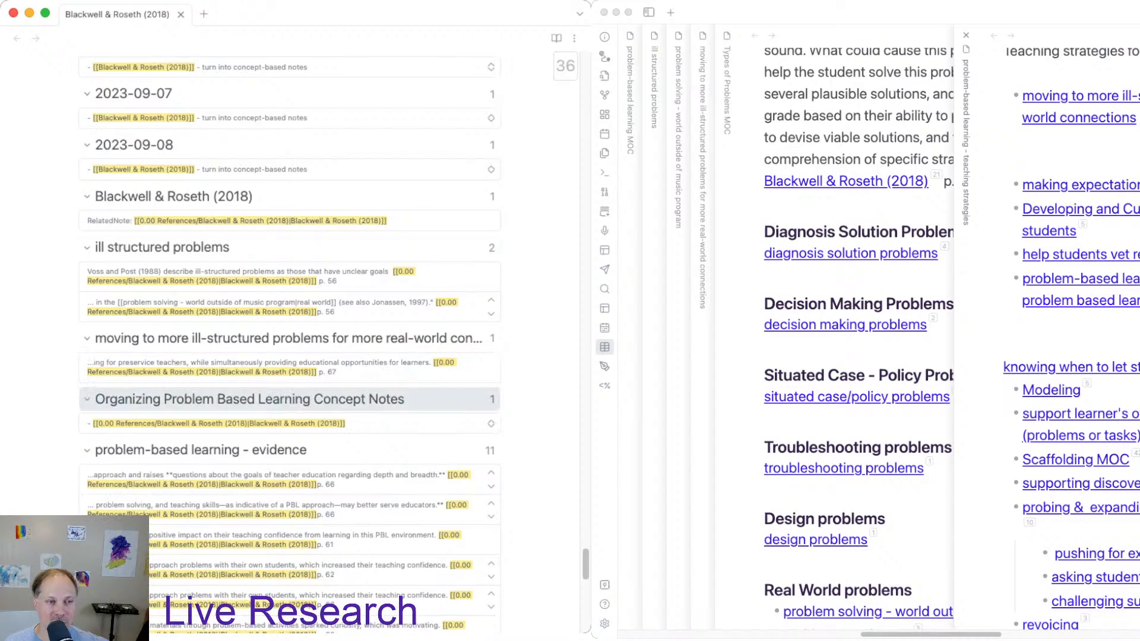
{"action": "scroll", "coordinate": [289, 389], "scroll_direction": "up", "scroll_amount": 5}
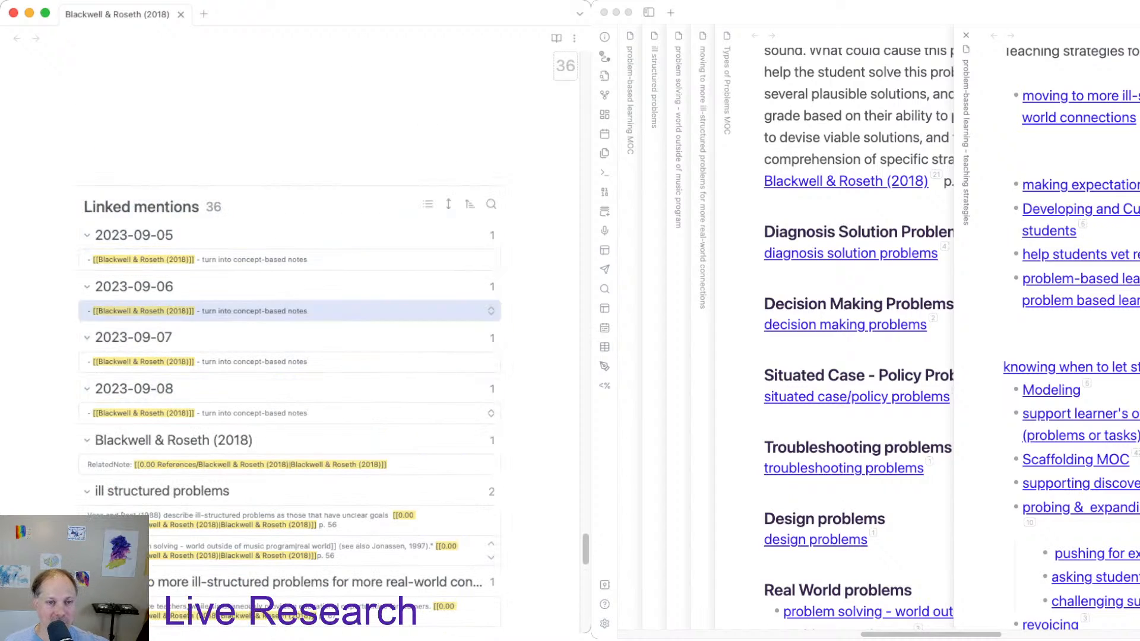
{"action": "scroll", "coordinate": [289, 332], "scroll_direction": "down", "scroll_amount": 2}
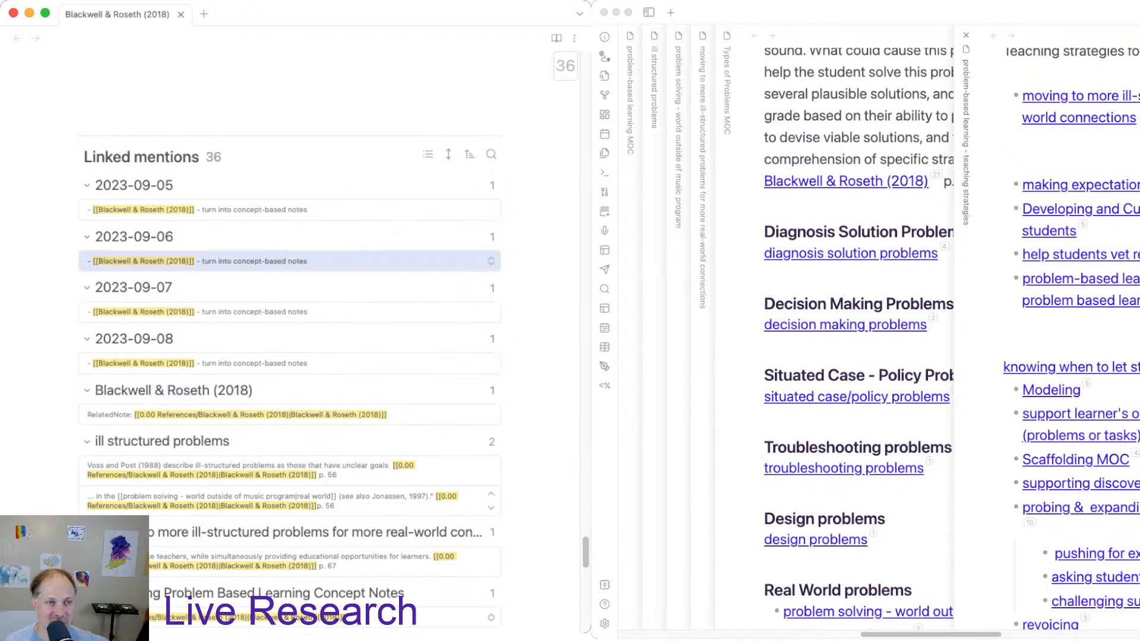
{"action": "scroll", "coordinate": [289, 333], "scroll_direction": "down", "scroll_amount": 15}
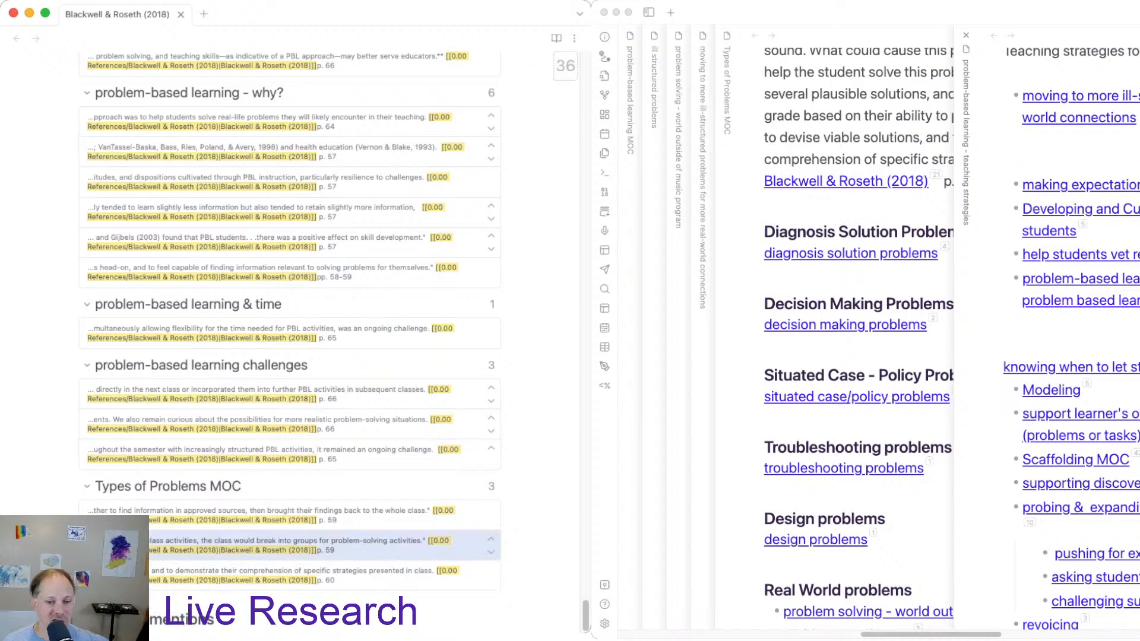
{"action": "scroll", "coordinate": [290, 545], "scroll_direction": "up", "scroll_amount": 15}
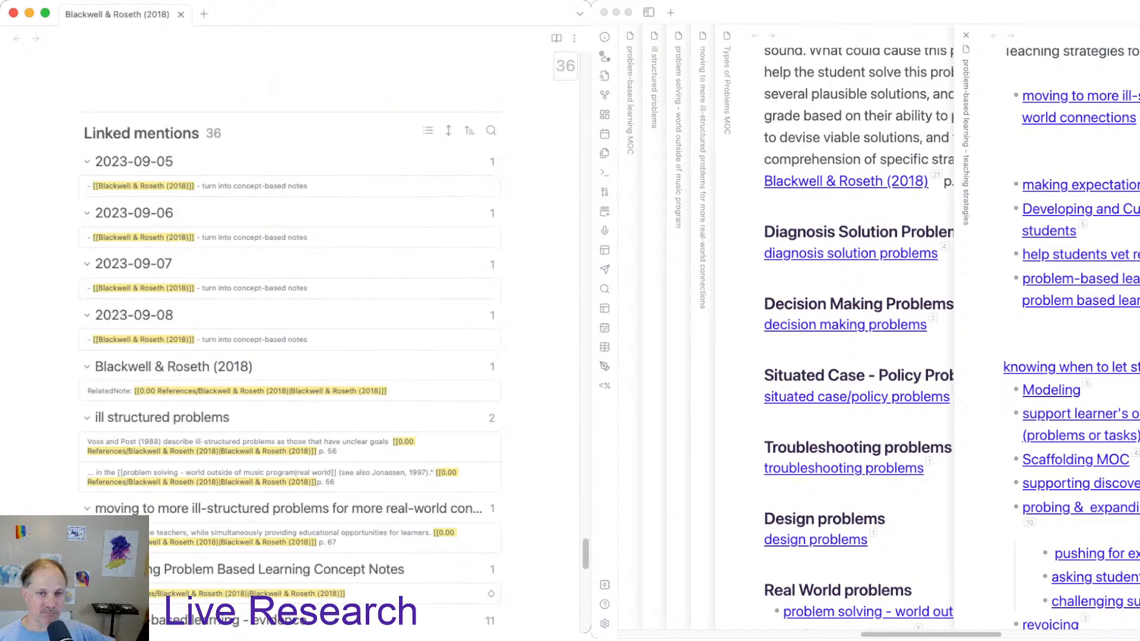
{"action": "scroll", "coordinate": [289, 333], "scroll_direction": "up", "scroll_amount": 10}
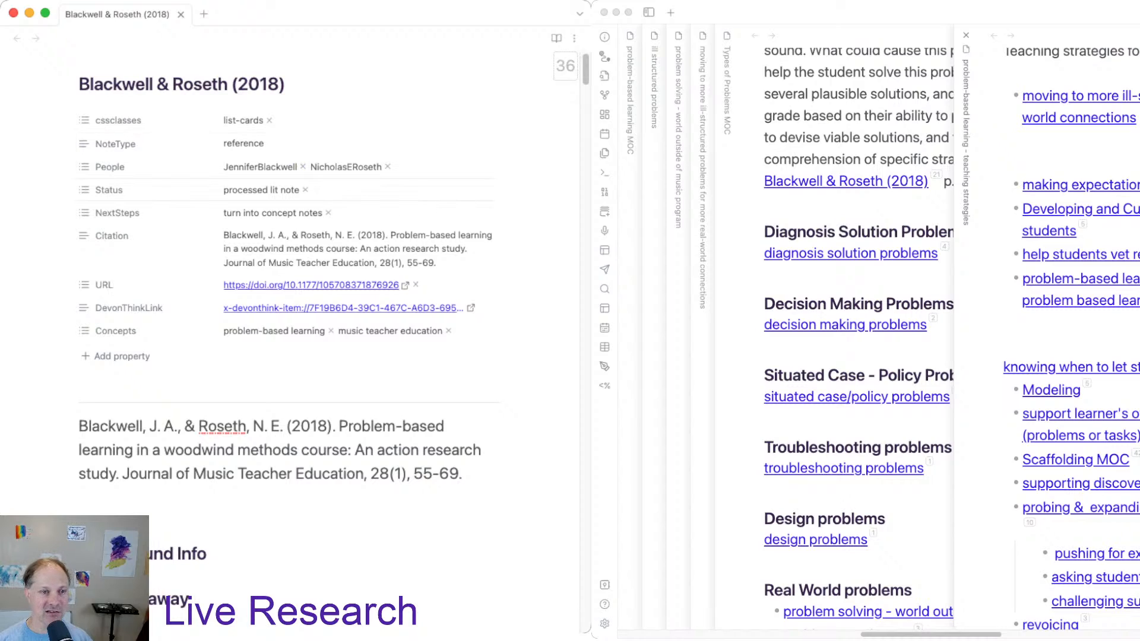
Replace the Blackwell & Roseth (2018) note's Status with "Concept-based notes processed" and empty its NextSteps property.
{"action": "left_click", "coordinate": [305, 190]}
{"action": "left_click", "coordinate": [306, 190]}
{"action": "key", "text": "Return"}
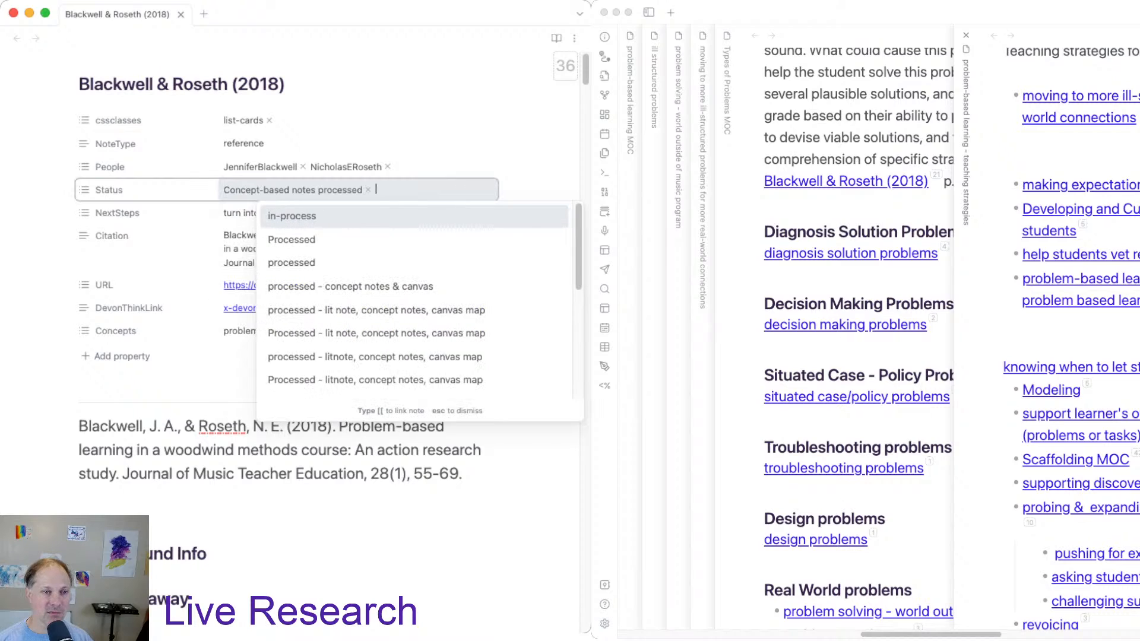
{"action": "key", "text": "Tab"}
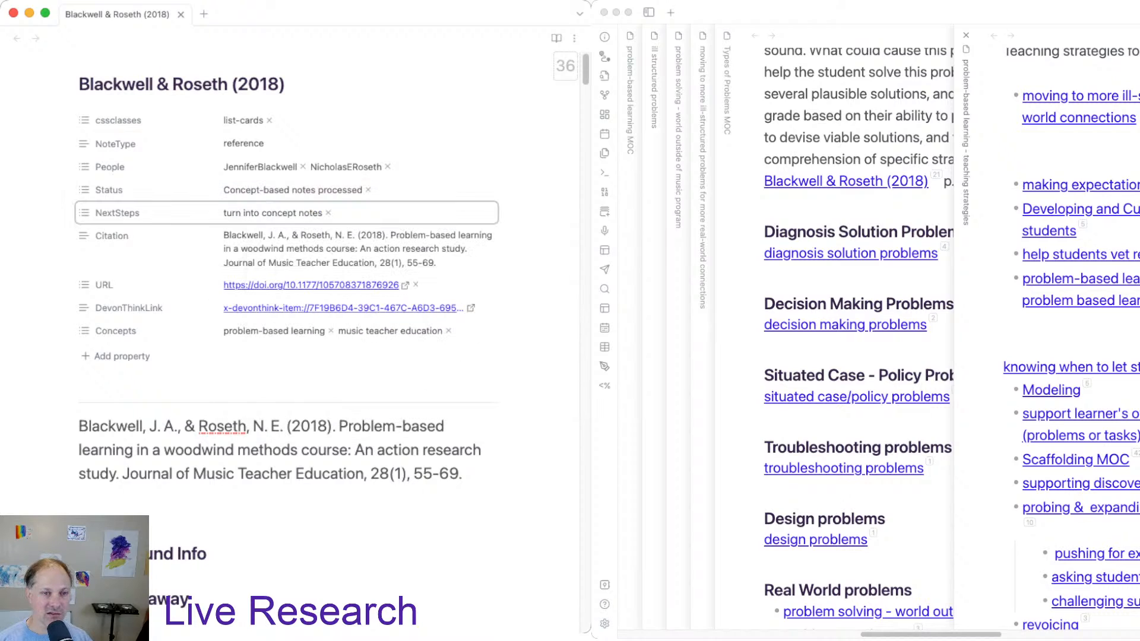
{"action": "key", "text": "BackSpace"}
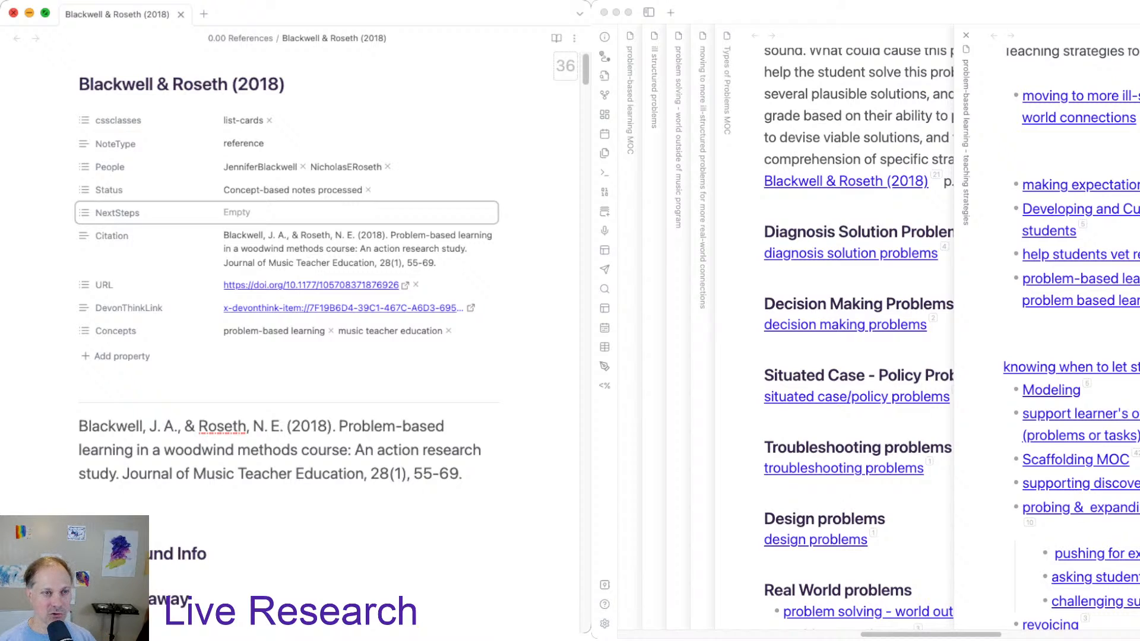
Close the reference note's window and bring up the ImaginingPossibilities Text Project table, widening its window to show more columns.
{"action": "left_click", "coordinate": [13, 12]}
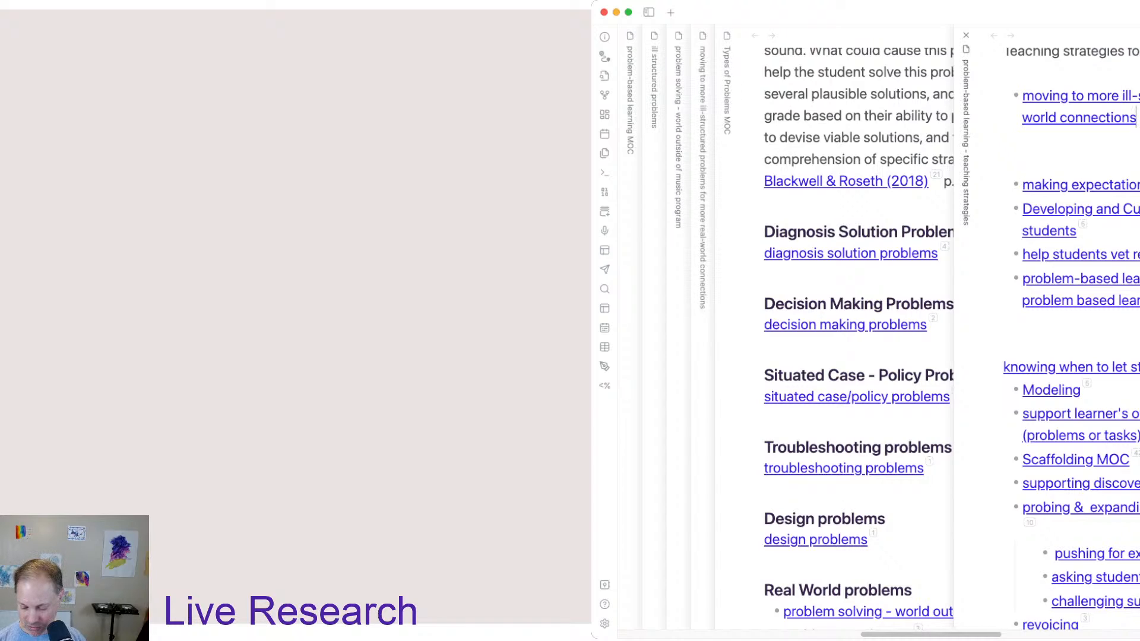
{"action": "key", "text": "Left"}
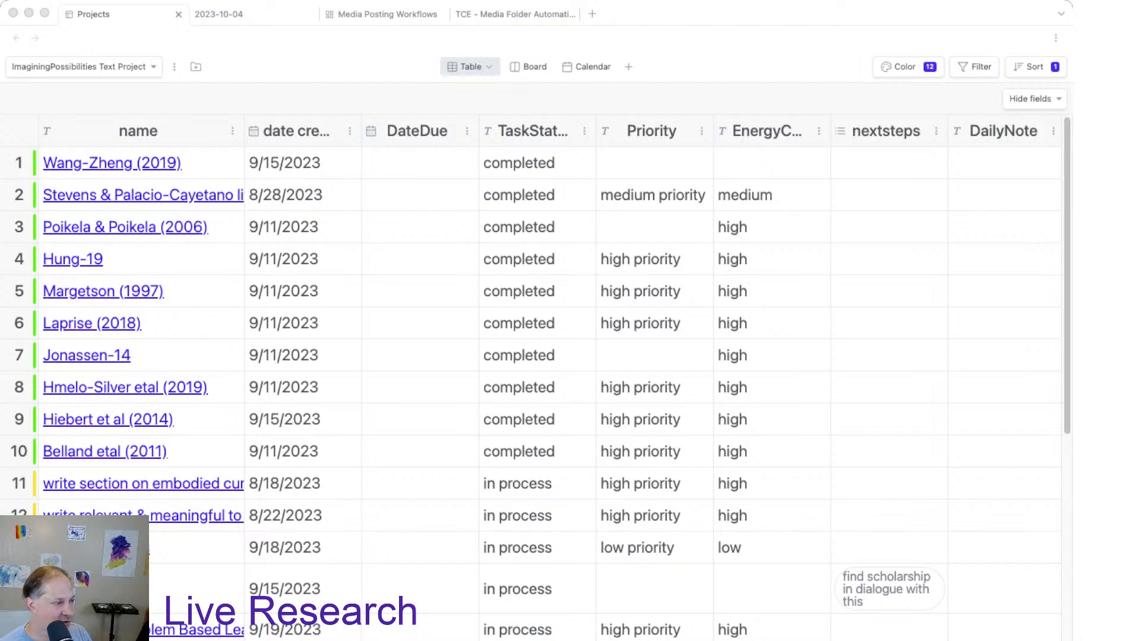
{"action": "key", "text": "super+Tab"}
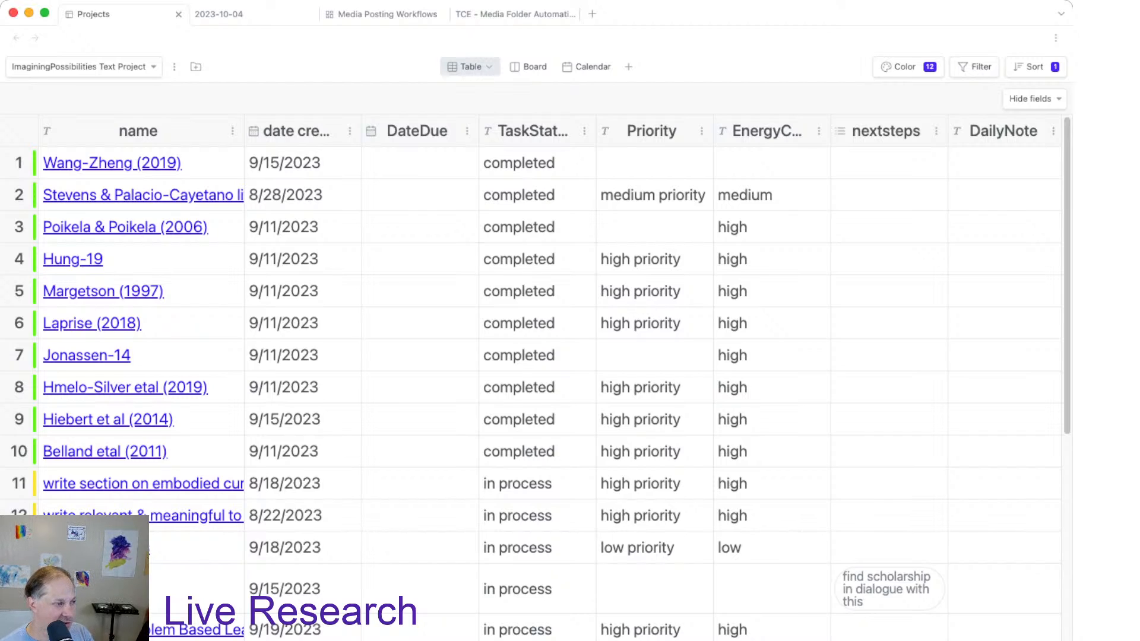
{"action": "scroll", "coordinate": [534, 386], "scroll_direction": "down", "scroll_amount": 10}
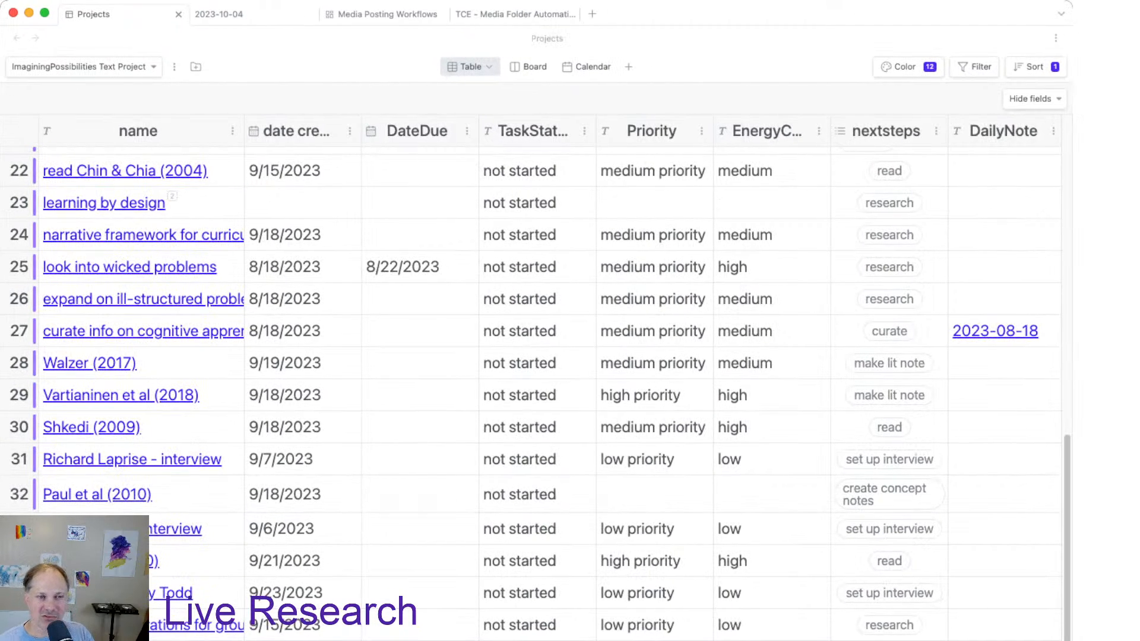
{"action": "scroll", "coordinate": [535, 386], "scroll_direction": "up", "scroll_amount": 7}
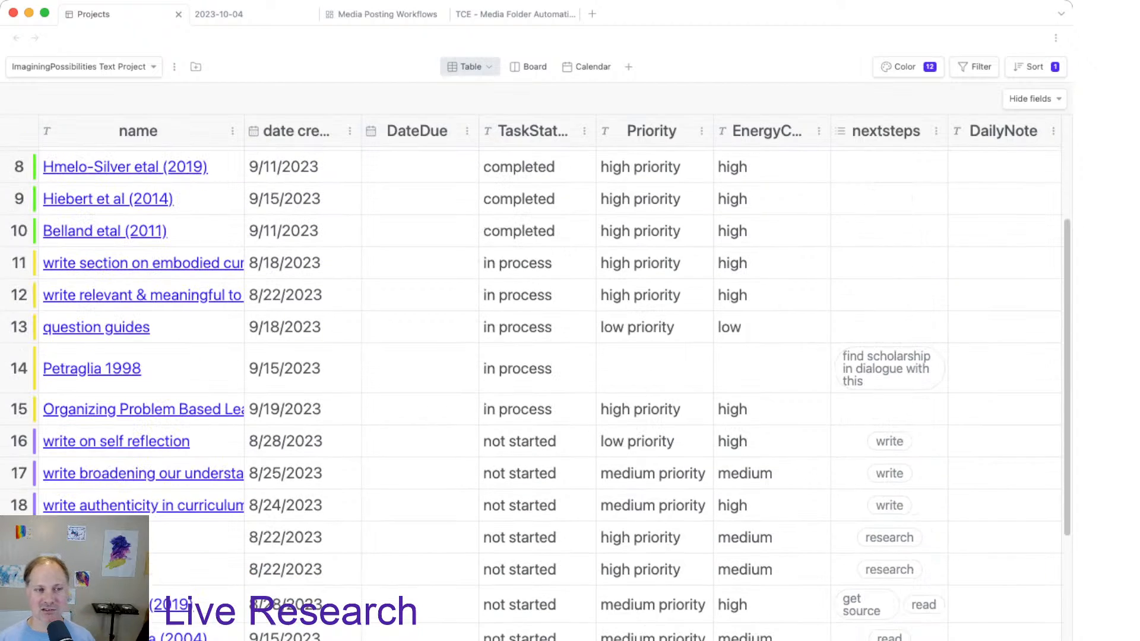
{"action": "scroll", "coordinate": [534, 386], "scroll_direction": "up", "scroll_amount": 4}
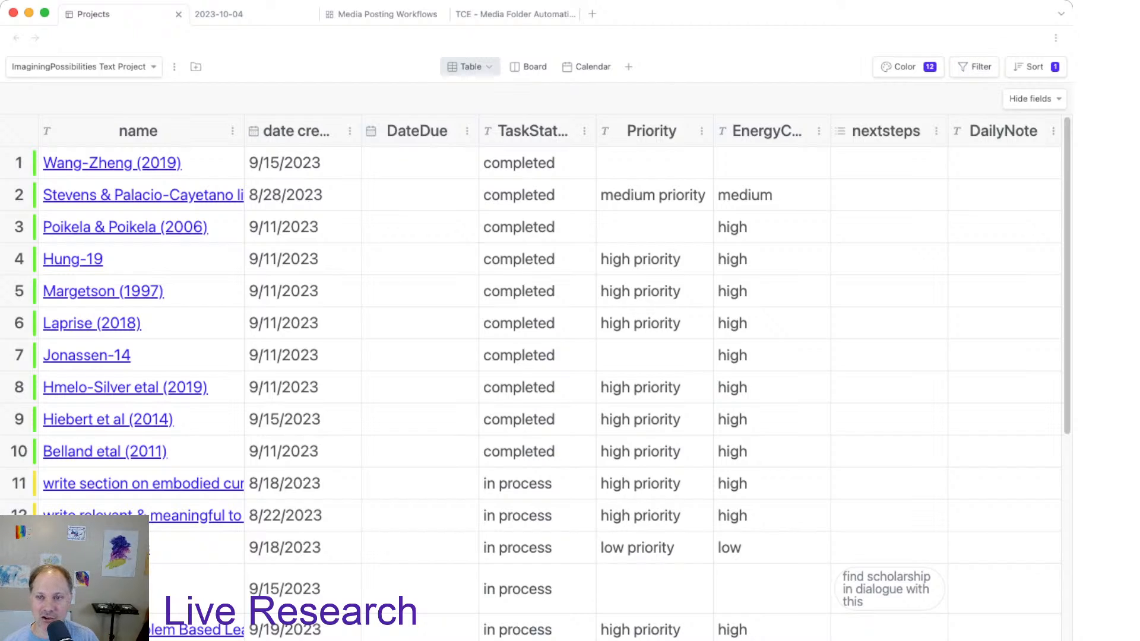
{"action": "left_click_drag", "start_coordinate": [1073, 321], "coordinate": [1139, 321]}
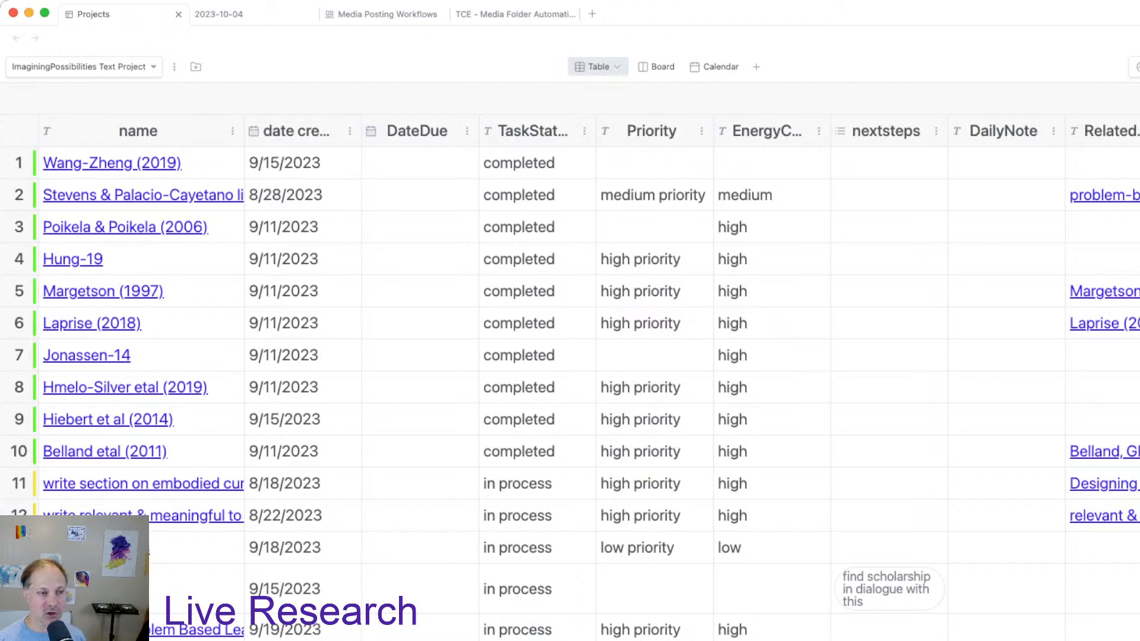
Find the Blackwell & Roseth (2018) entry further down the project table and open its project note in a new tab.
{"action": "scroll", "coordinate": [128, 279], "scroll_direction": "down", "scroll_amount": 10}
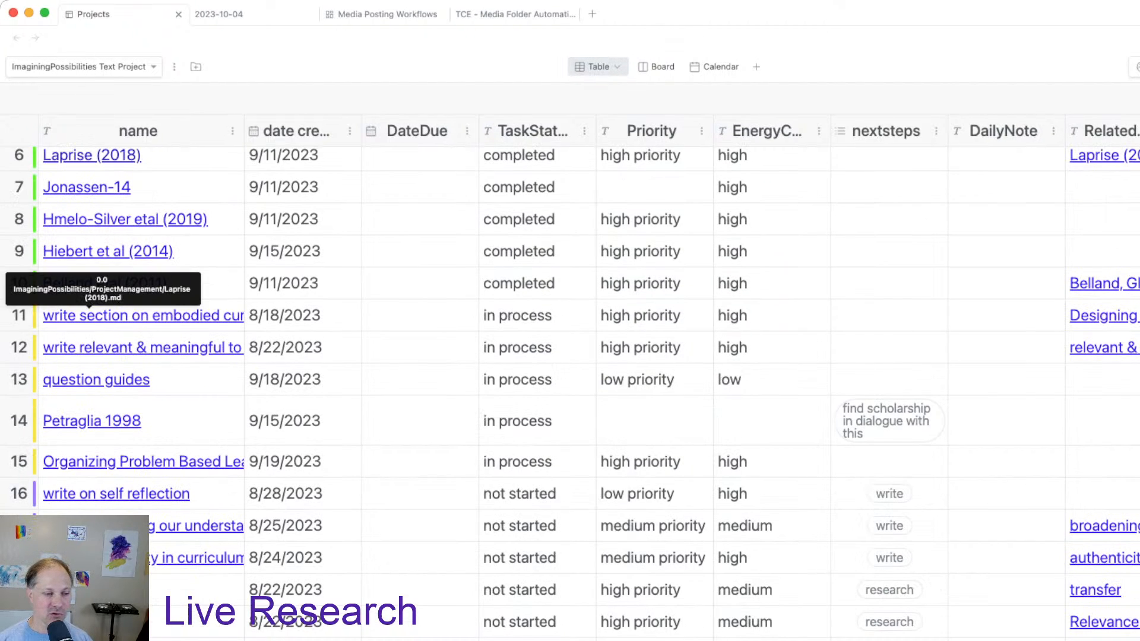
{"action": "scroll", "coordinate": [574, 395], "scroll_direction": "down", "scroll_amount": 9}
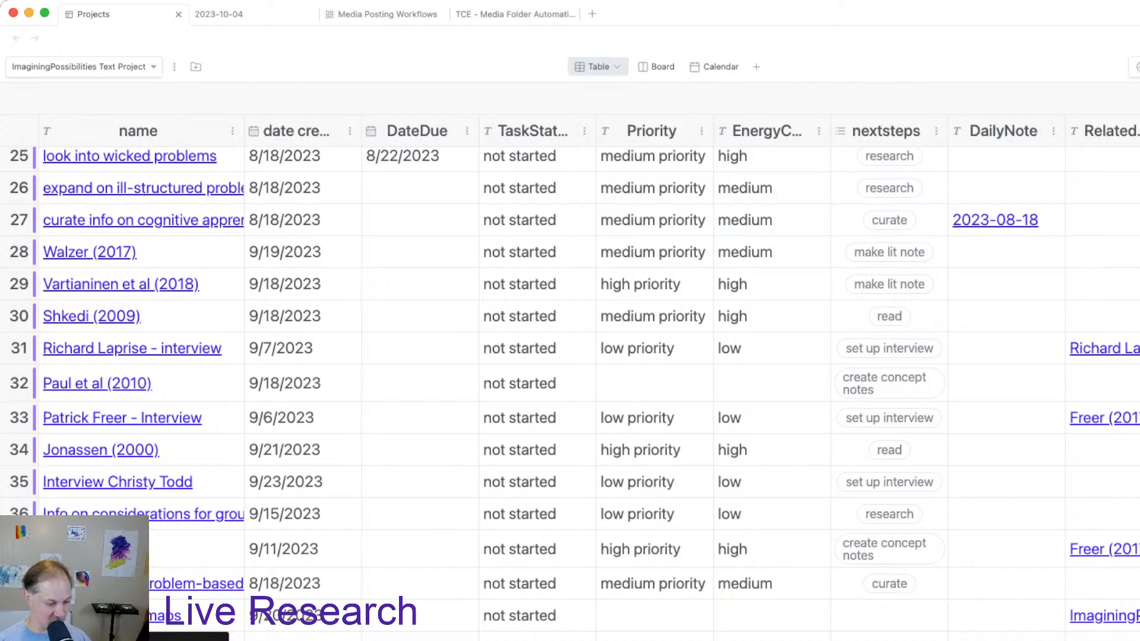
{"action": "key", "text": "super+t"}
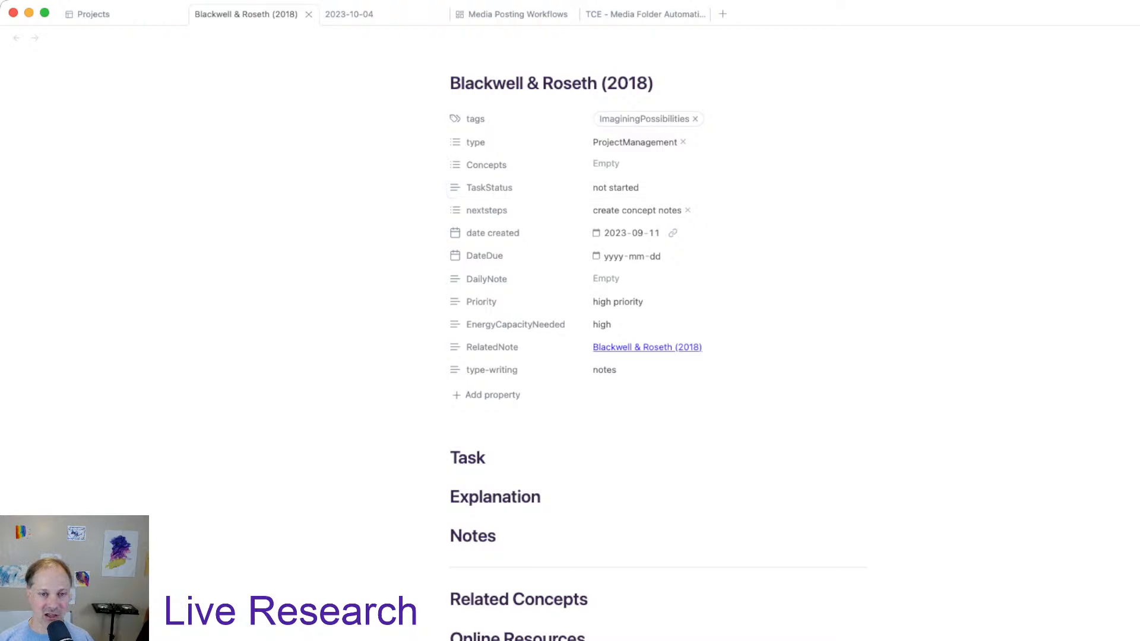
Set the TaskStatus property of the Blackwell & Roseth (2018) project note to completed.
{"action": "left_click", "coordinate": [644, 188]}
{"action": "key", "text": "super+a"}
{"action": "key", "text": "BackSpace"}
{"action": "key", "text": "Up"}
{"action": "key", "text": "Up"}
{"action": "key", "text": "Up"}
{"action": "key", "text": "Return"}
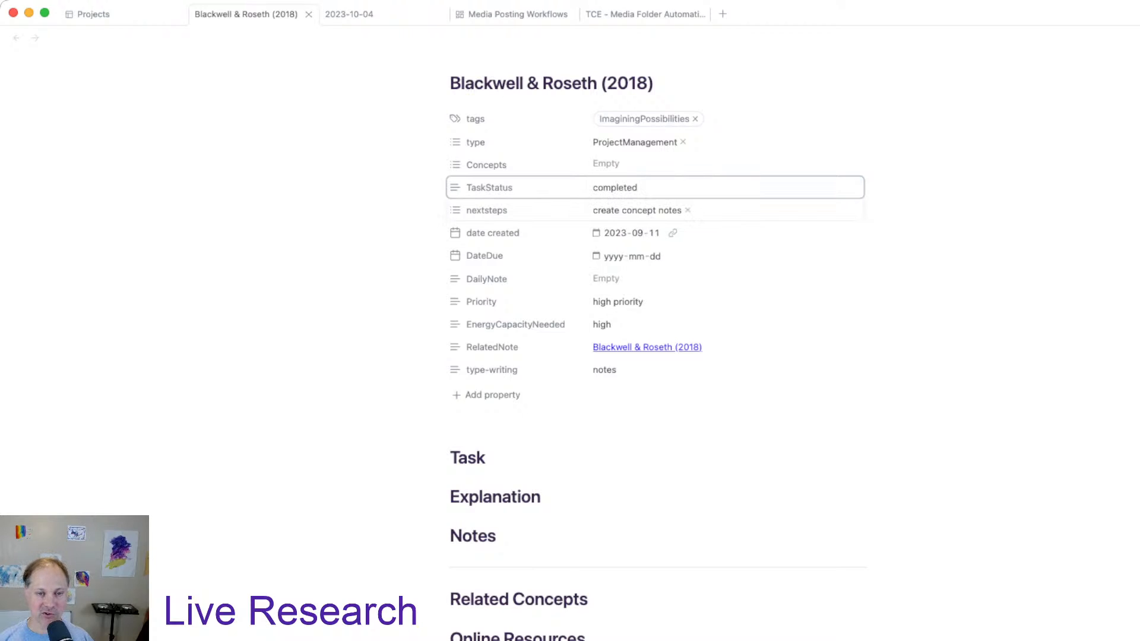
Remove the "create concept notes" entry from the project note's nextsteps and close the note to return to the project table.
{"action": "left_click", "coordinate": [688, 210]}
{"action": "scroll", "coordinate": [656, 356], "scroll_direction": "down", "scroll_amount": 3}
{"action": "scroll", "coordinate": [656, 357], "scroll_direction": "up", "scroll_amount": 3}
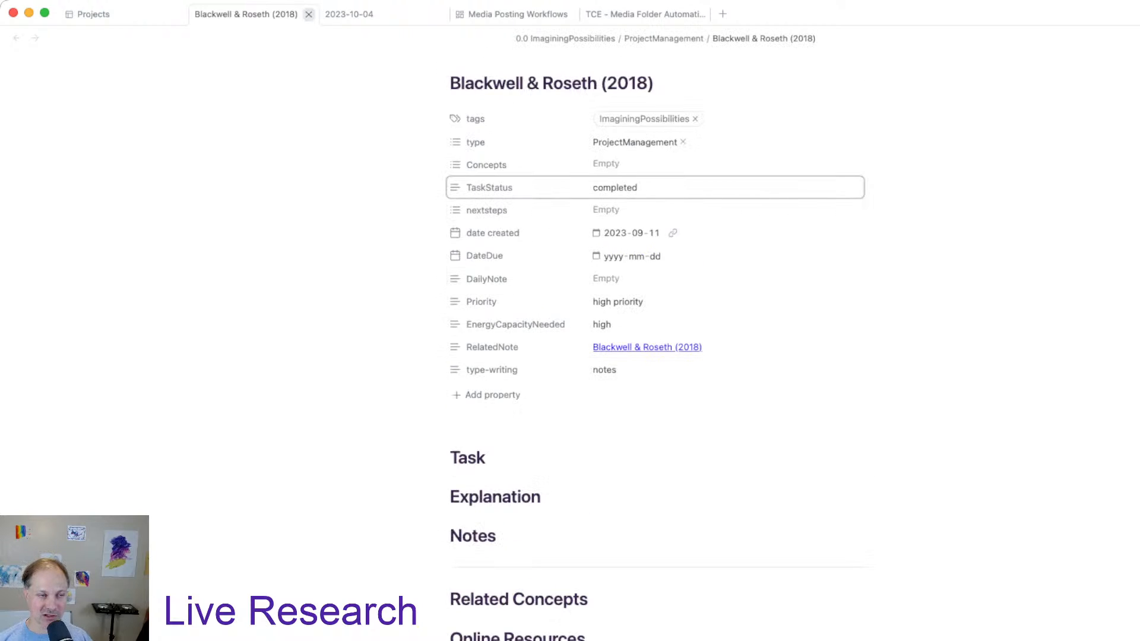
{"action": "left_click", "coordinate": [309, 14]}
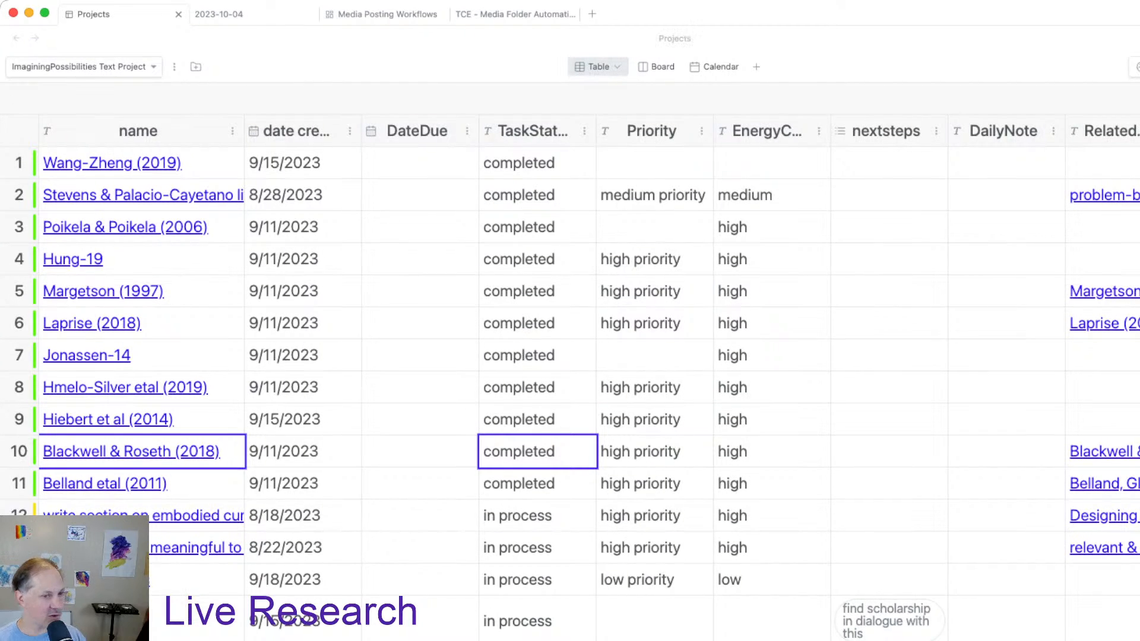
{"action": "key", "text": "super+Tab"}
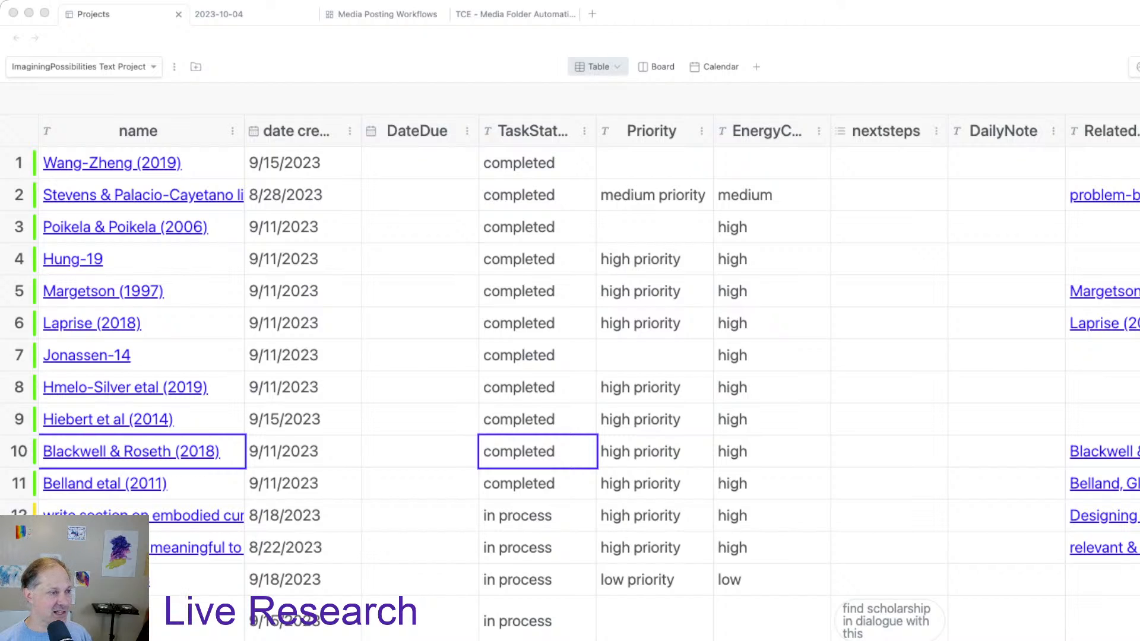
{"action": "key", "text": "super+Tab"}
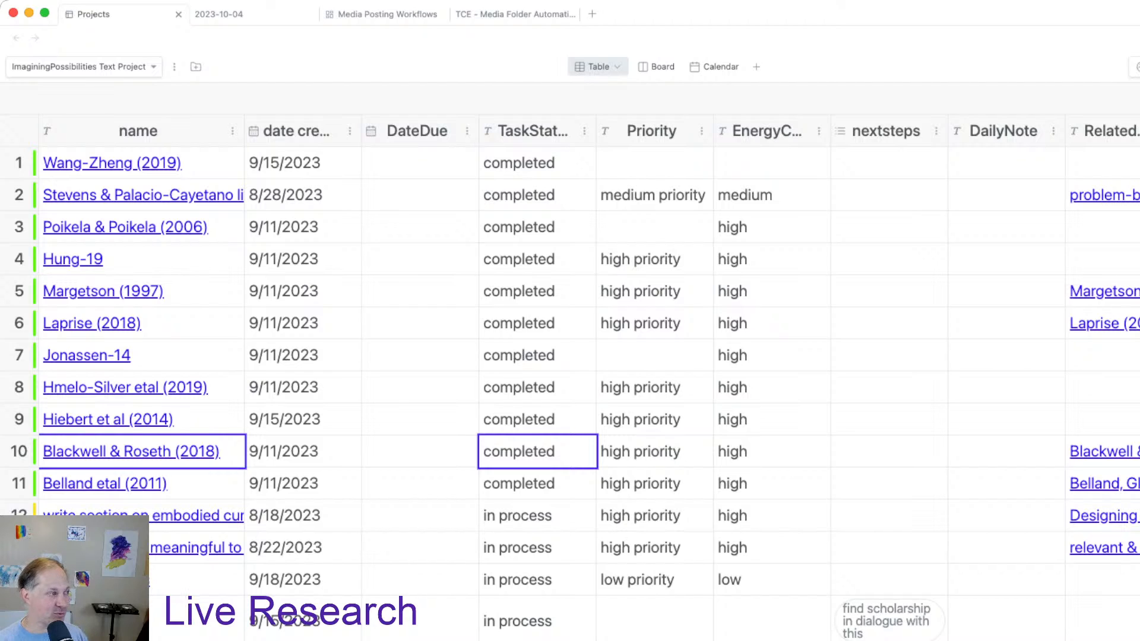
{"action": "key", "text": "super+Tab"}
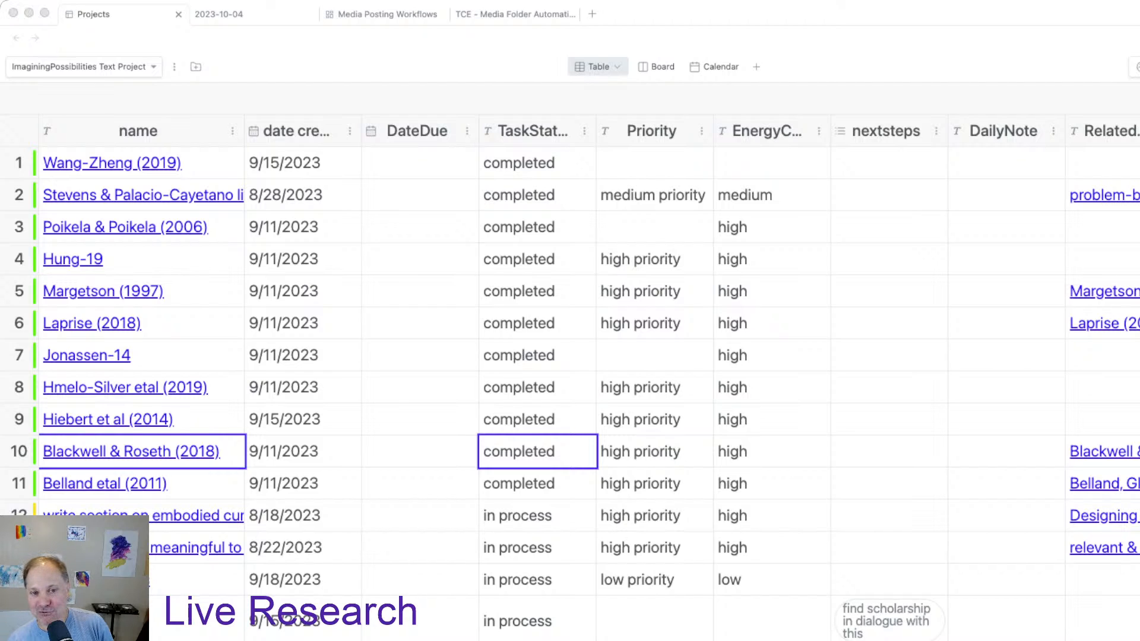